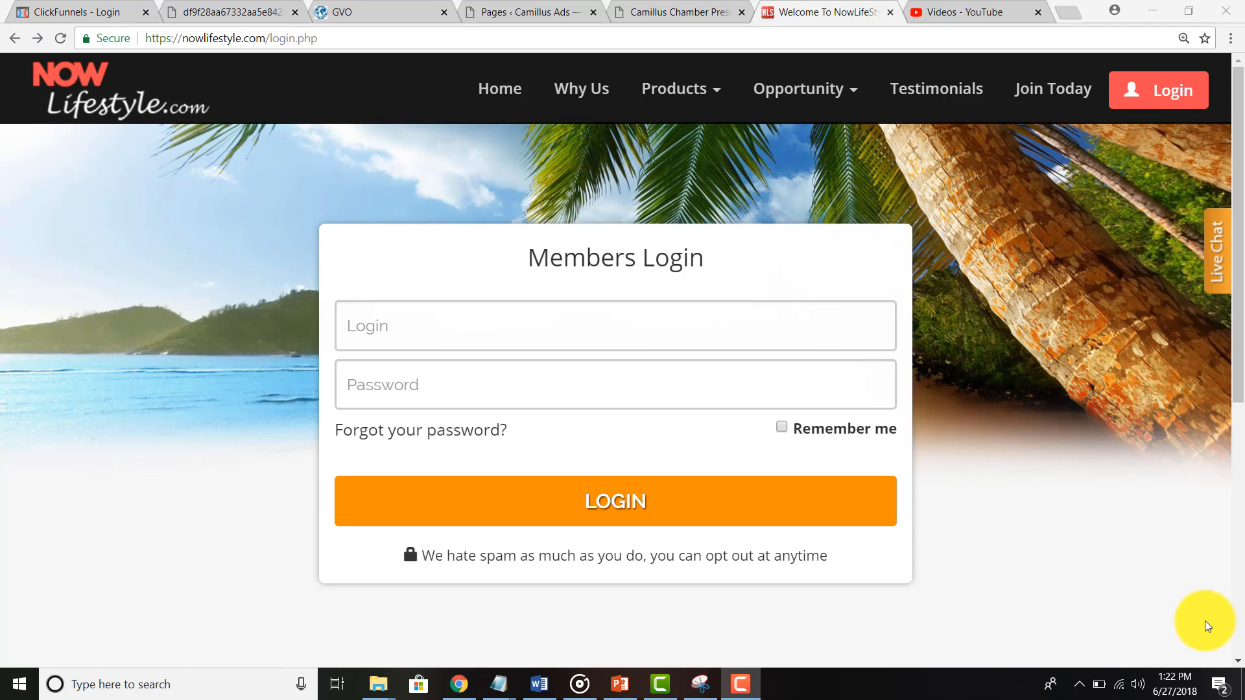
# Step: Log in to the member account with the saved username and password, then proceed past email confirmation
pyautogui.click(432, 345)
pyautogui.click(292, 334)
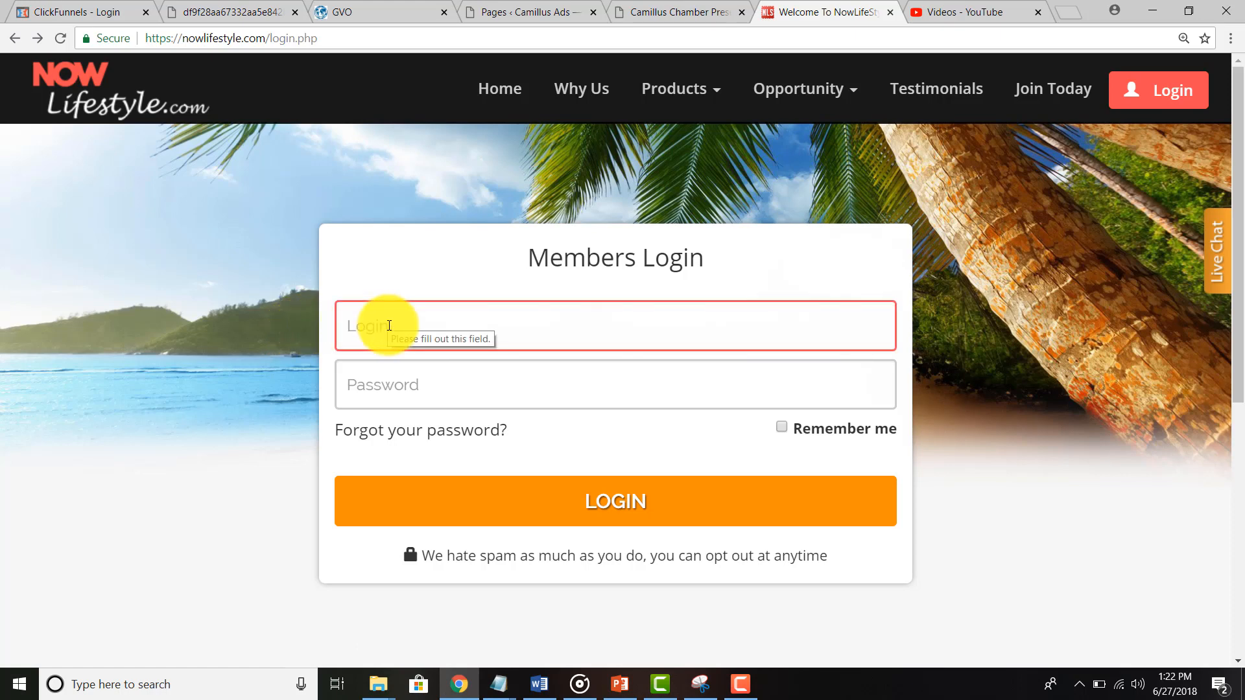
pyautogui.click(389, 326)
pyautogui.write('kenya')
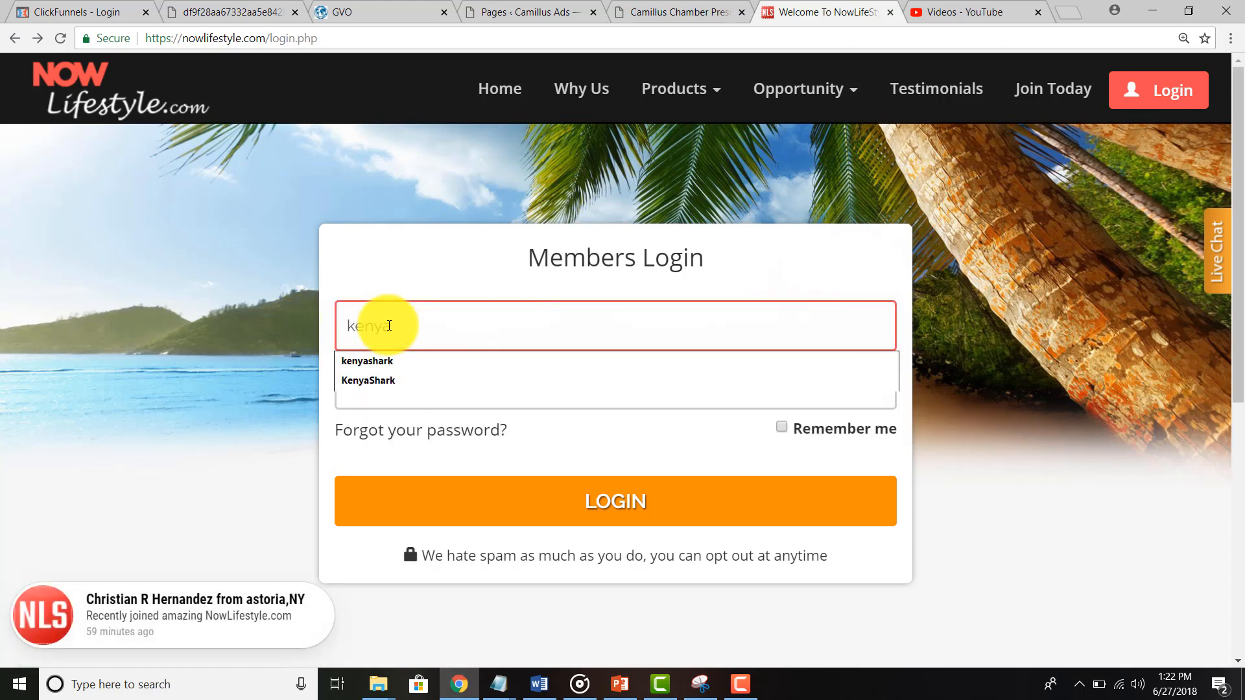
pyautogui.press('Down')
pyautogui.press('Return')
pyautogui.press('Tab')
pyautogui.write('****')
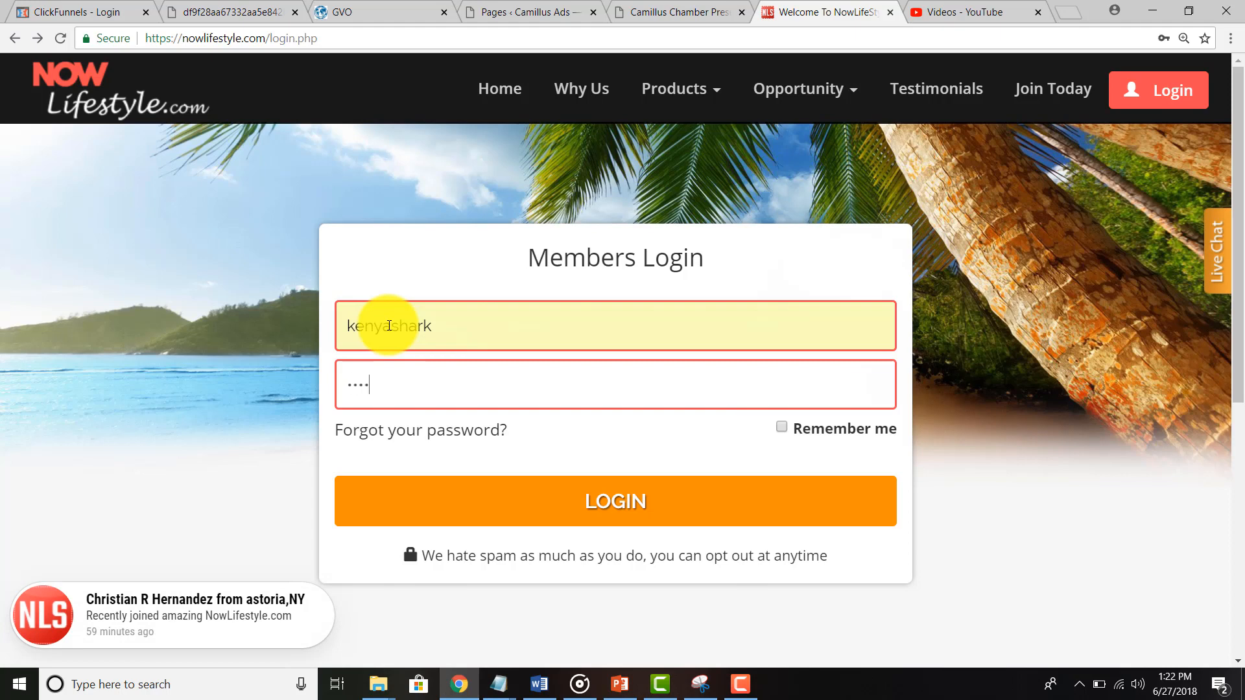
pyautogui.write('****')
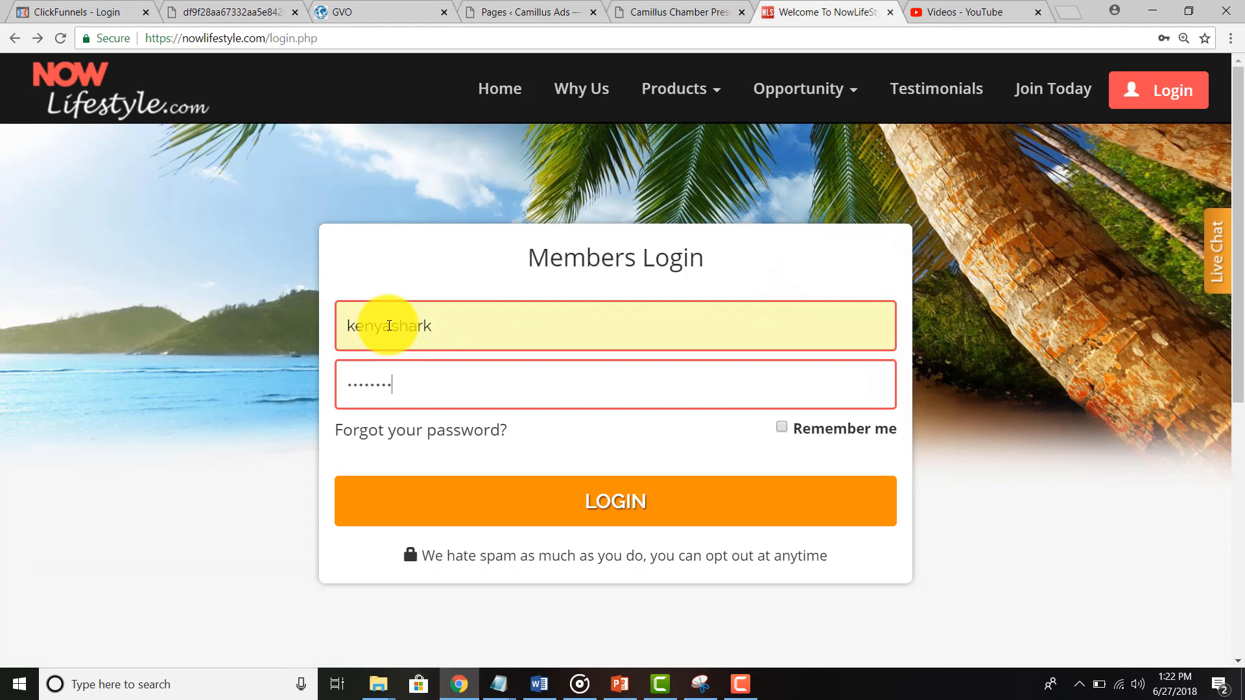
pyautogui.click(616, 495)
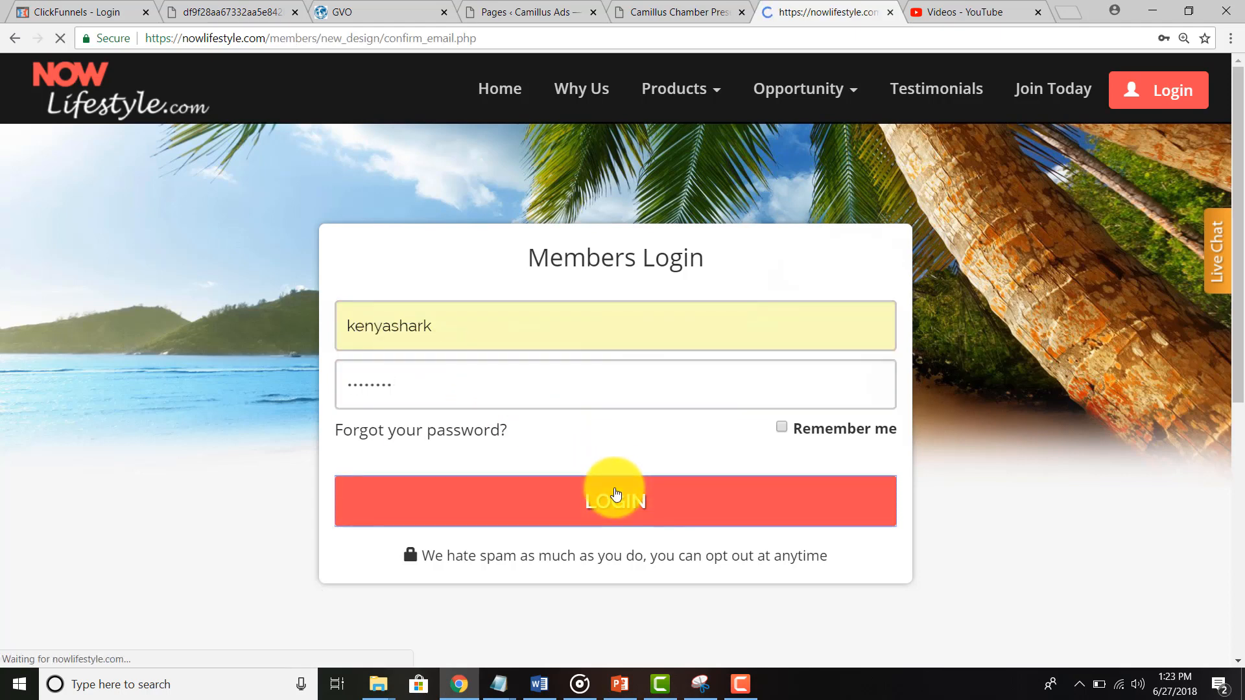
pyautogui.scroll(-3, 616, 494)
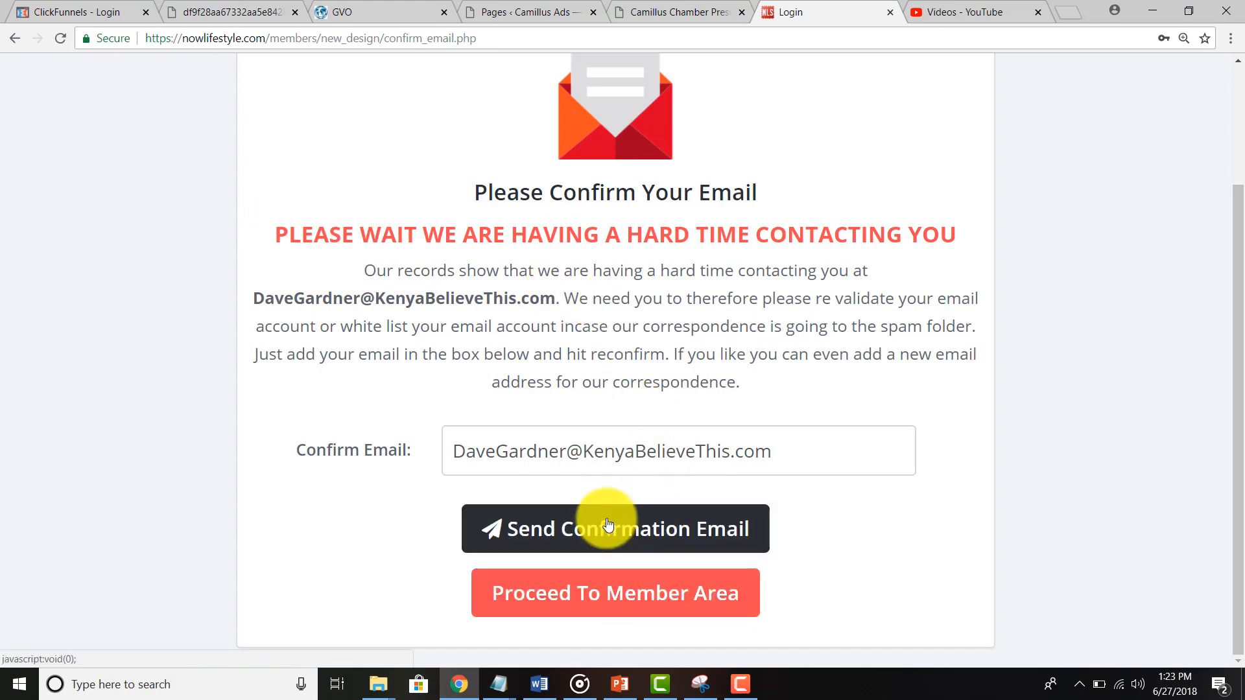
pyautogui.click(598, 596)
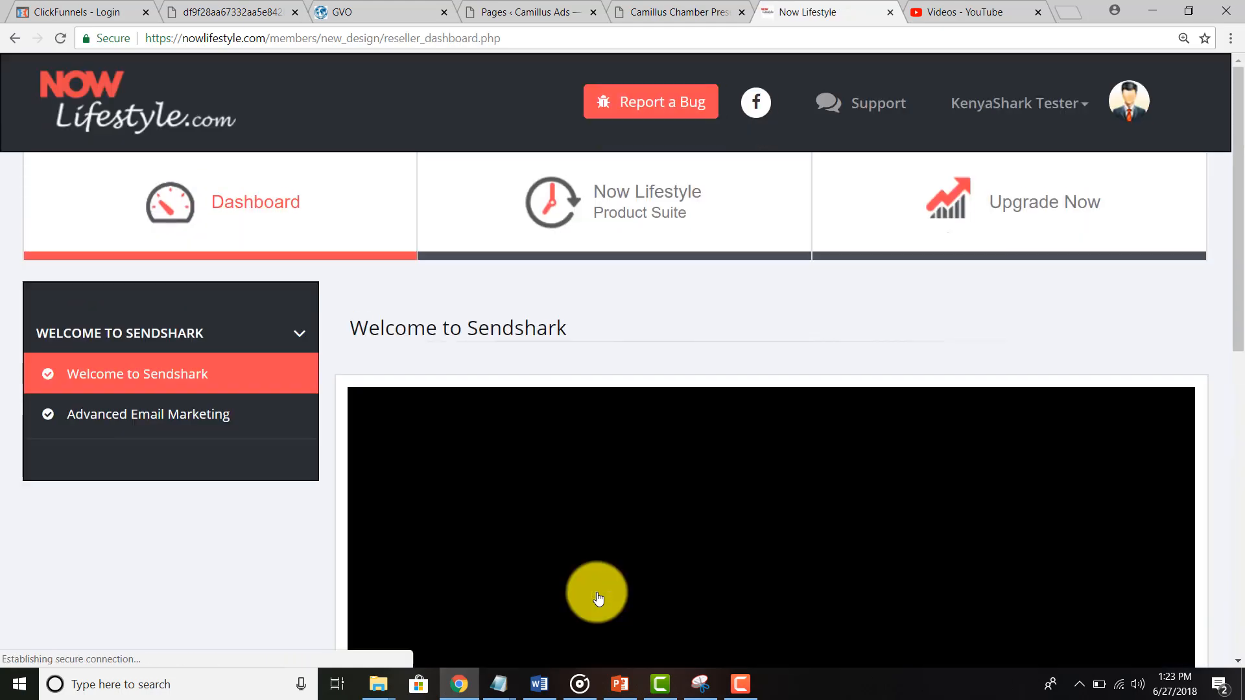
# Step: Scroll the reseller dashboard to view the Welcome to Sendshark video
pyautogui.scroll(-3, 597, 593)
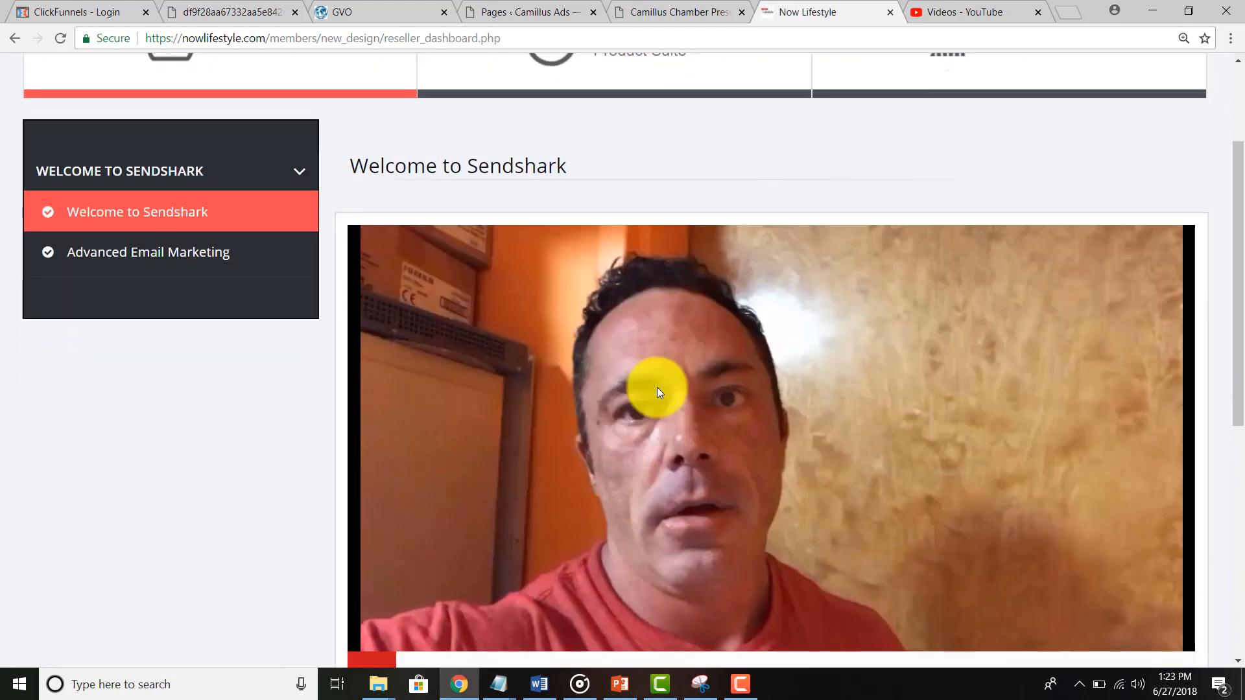
pyautogui.scroll(3, 234, 484)
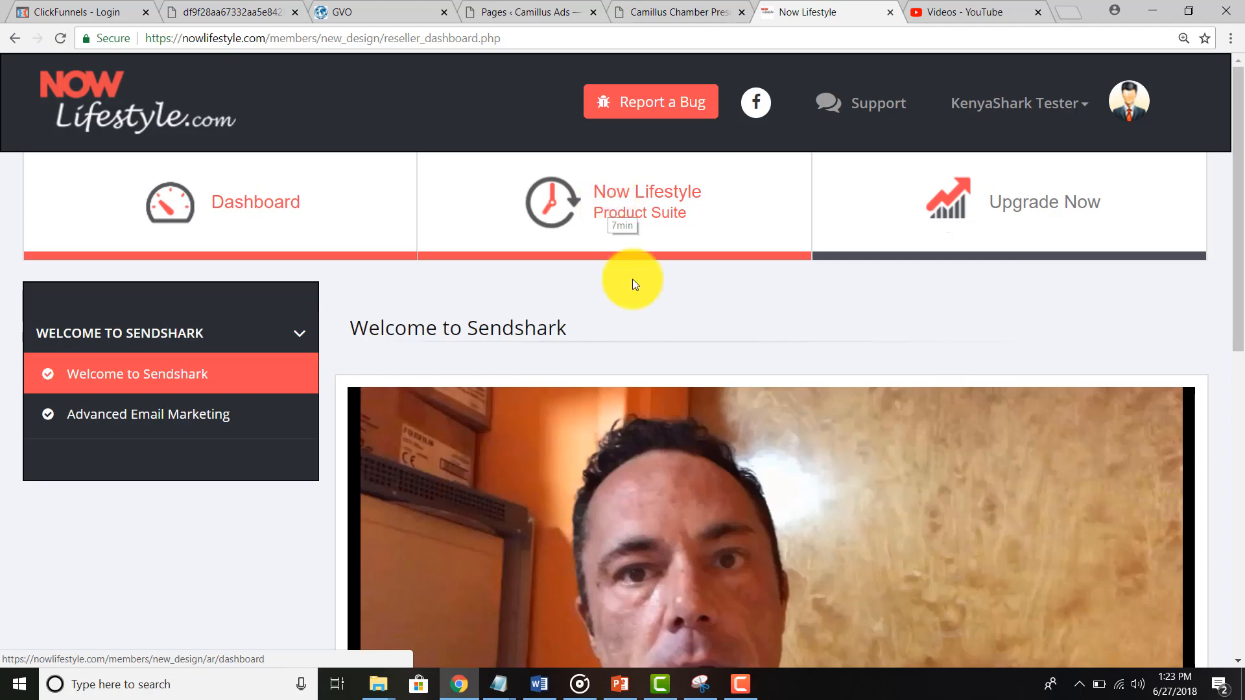
# Step: Open the Now Lifestyle Product Suite dashboard and show its training video
pyautogui.click(643, 200)
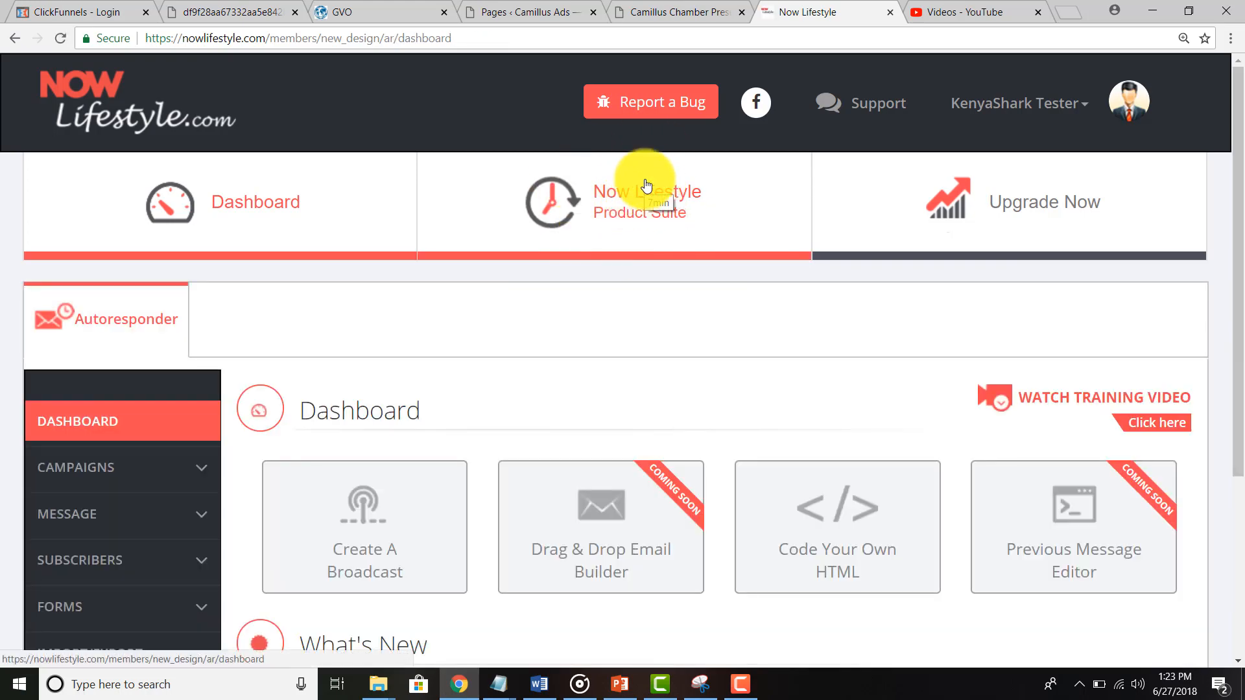
pyautogui.scroll(-2, 646, 186)
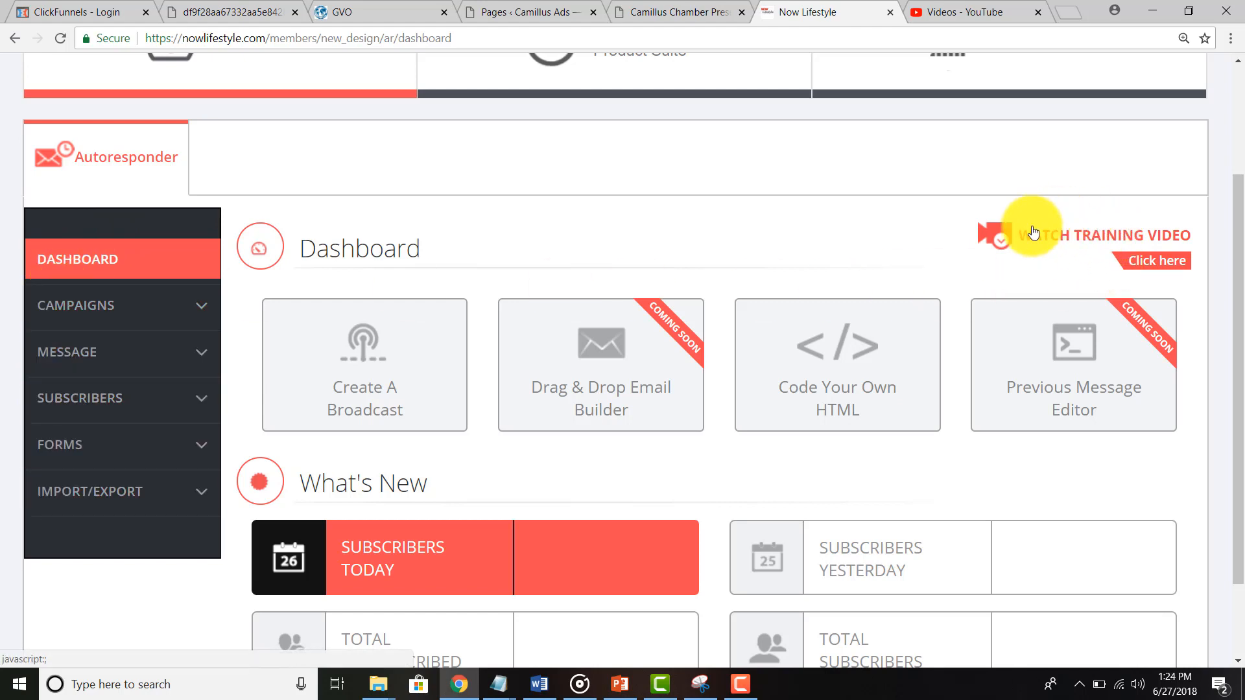
pyautogui.click(1148, 244)
pyautogui.scroll(-3, 1013, 303)
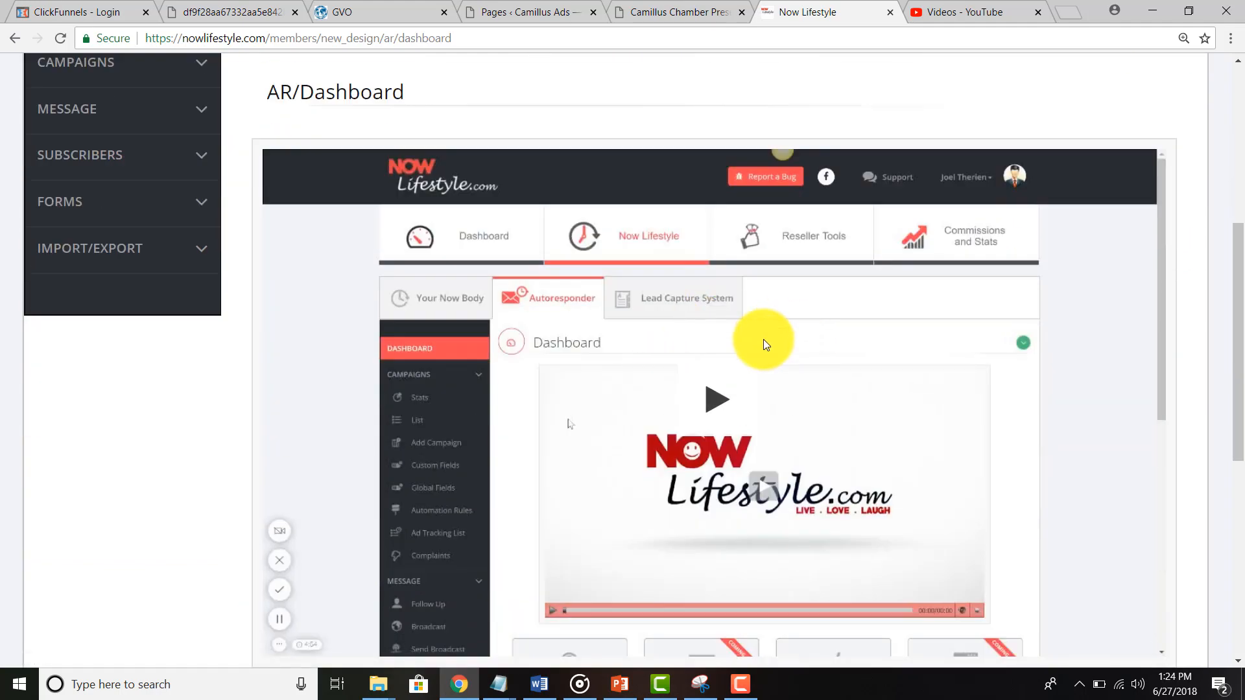
pyautogui.scroll(-3, 764, 340)
pyautogui.scroll(6, 764, 340)
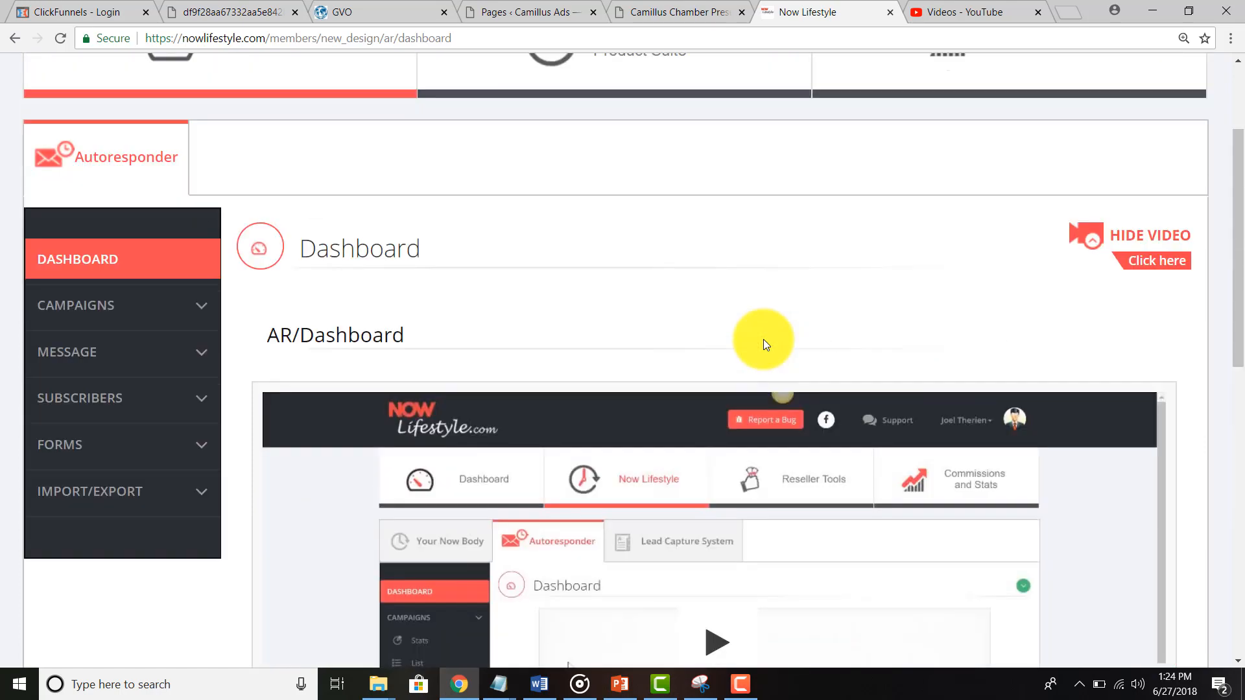
# Step: Expand and collapse the CAMPAIGNS section, then hide the training video
pyautogui.click(74, 313)
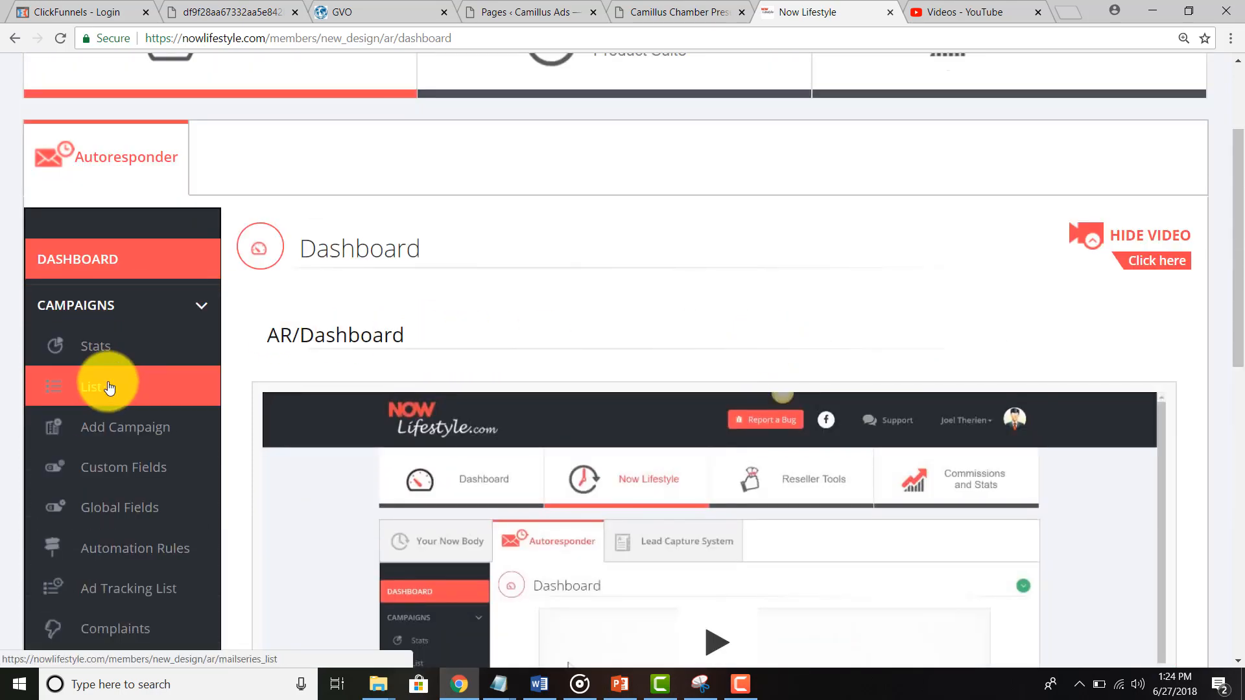
pyautogui.scroll(-1, 124, 466)
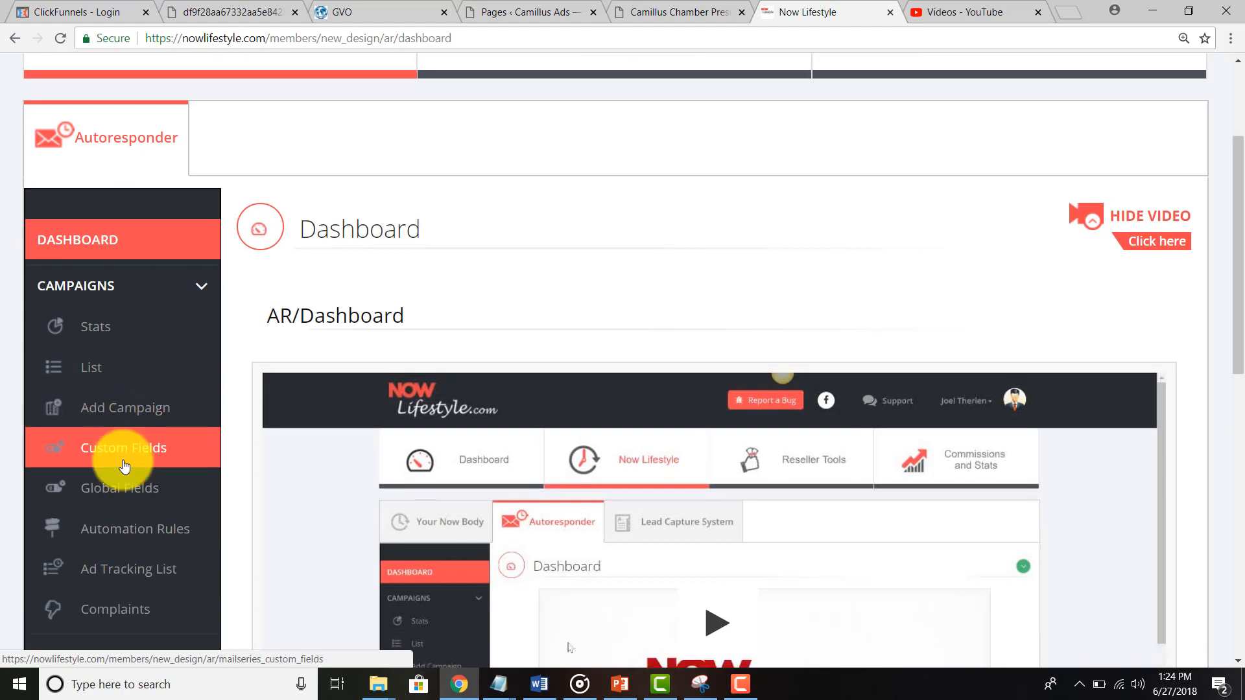
pyautogui.scroll(-1, 125, 465)
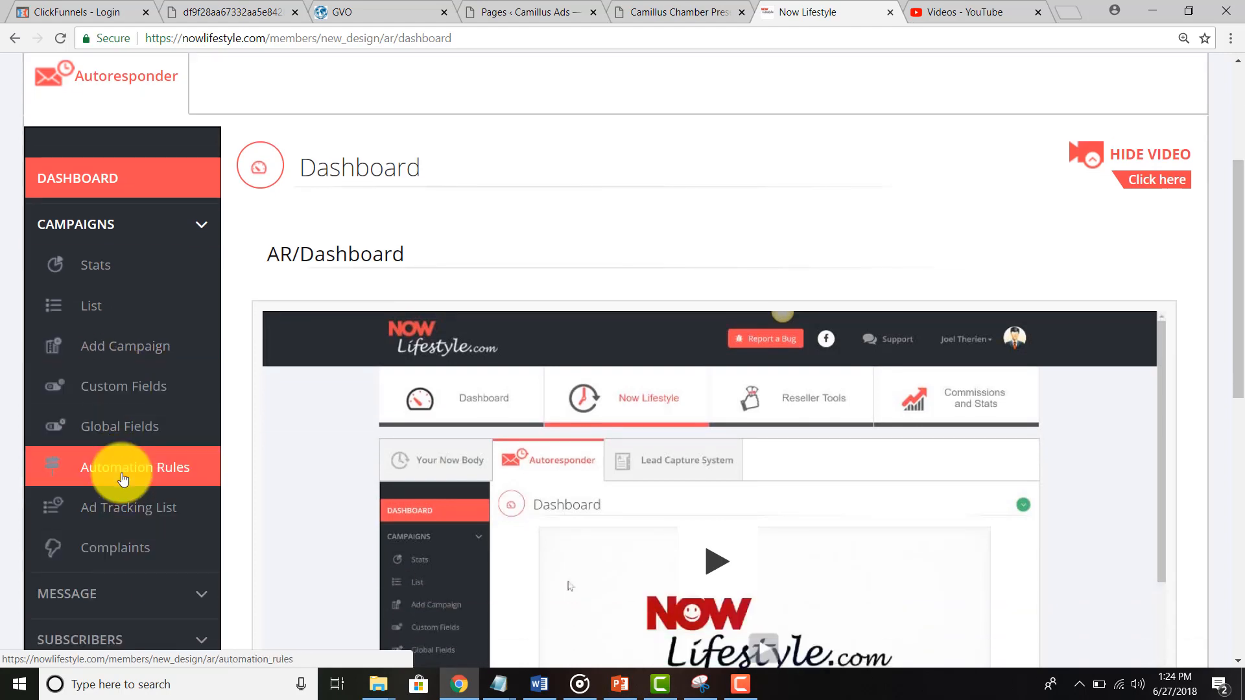
pyautogui.scroll(1, 123, 478)
pyautogui.click(83, 307)
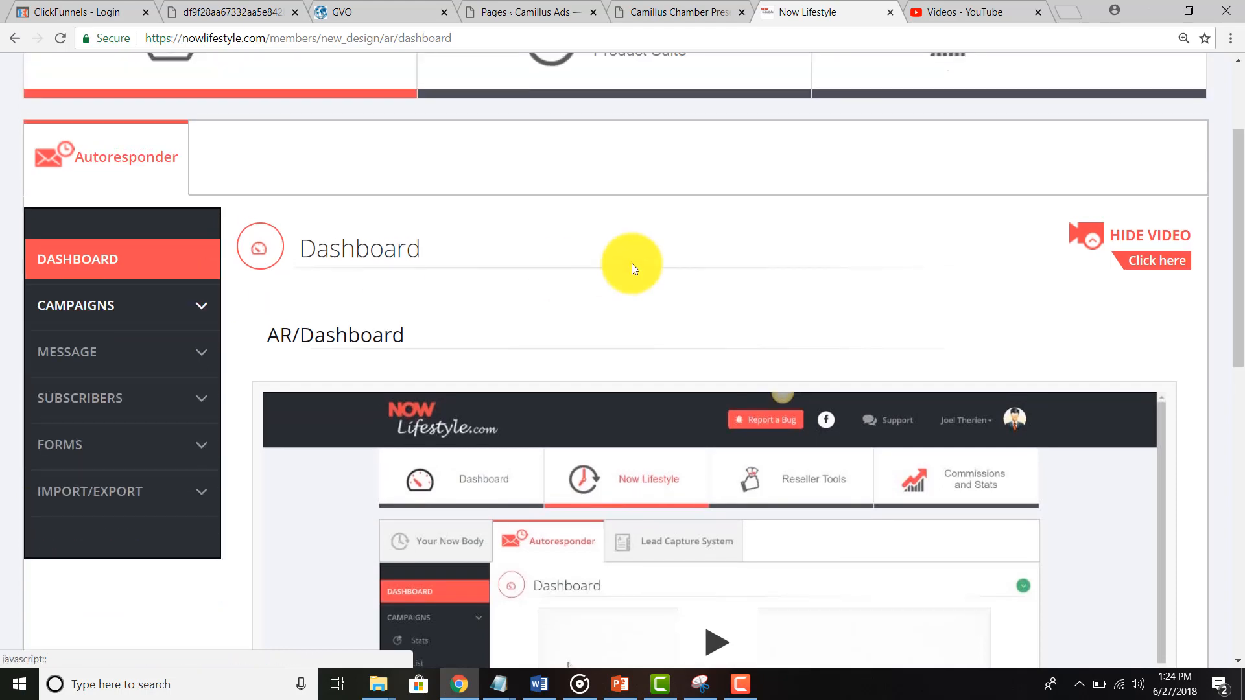
pyautogui.click(1154, 239)
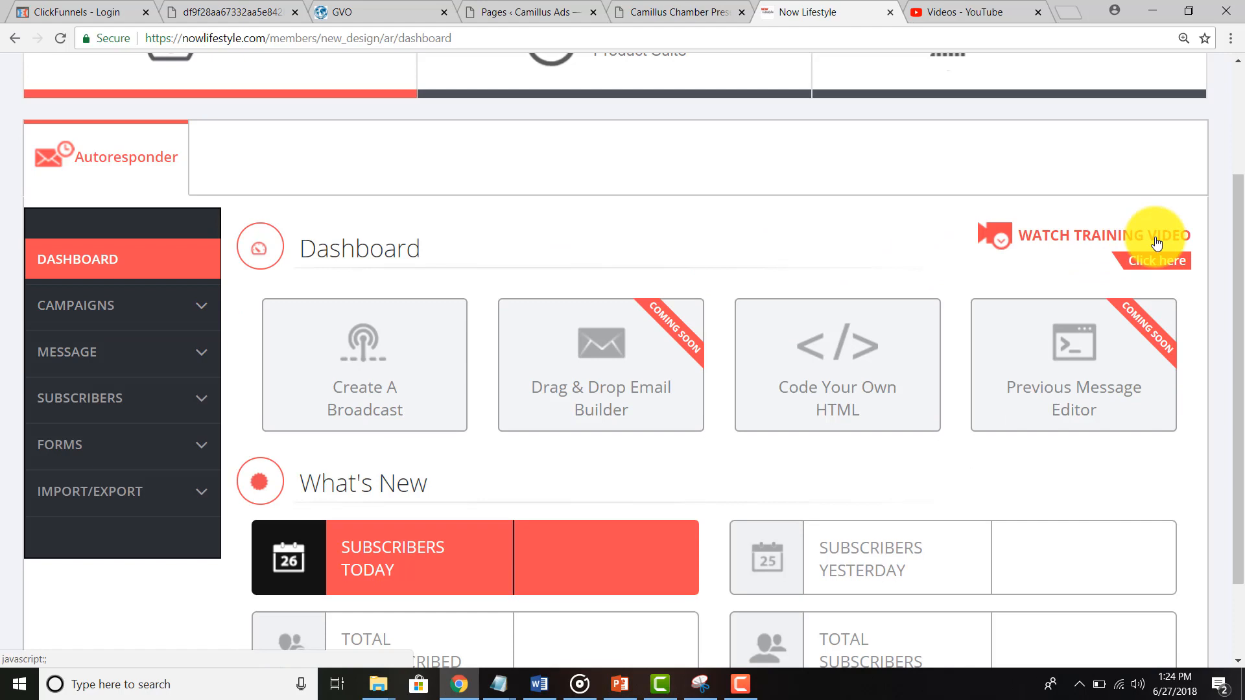
# Step: Expand CAMPAIGNS in the sidebar and view the campaign Stats page
pyautogui.scroll(-2, 1156, 242)
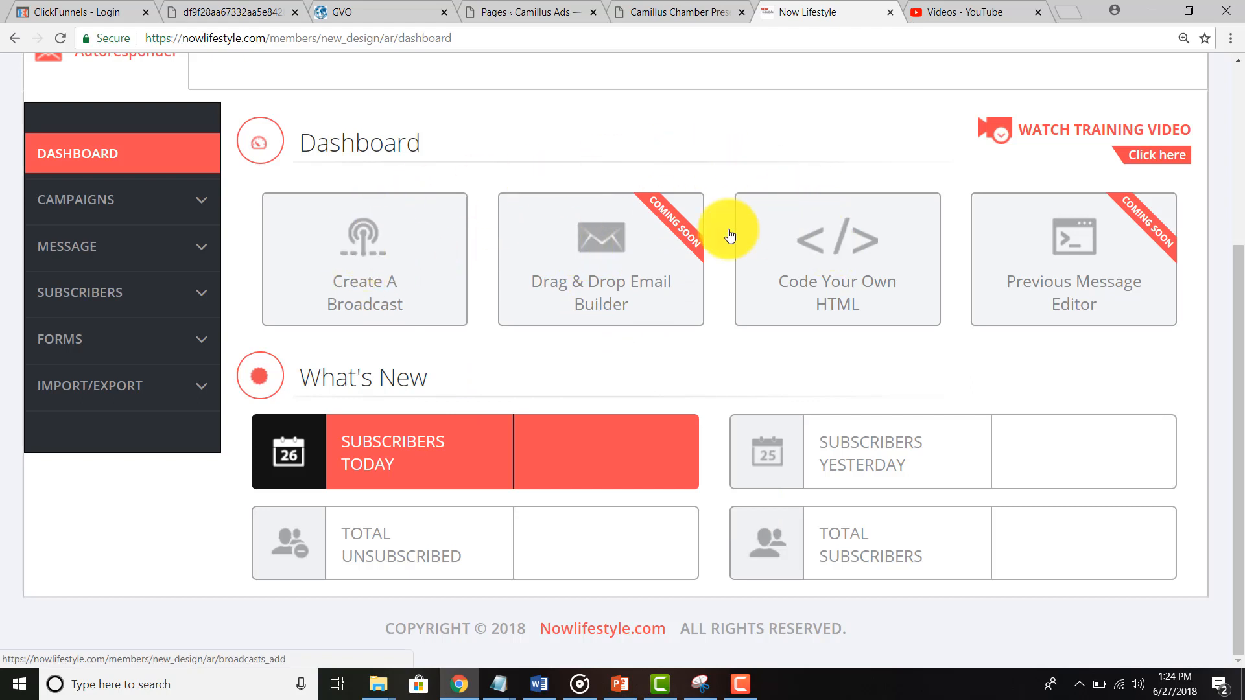
pyautogui.scroll(3, 314, 311)
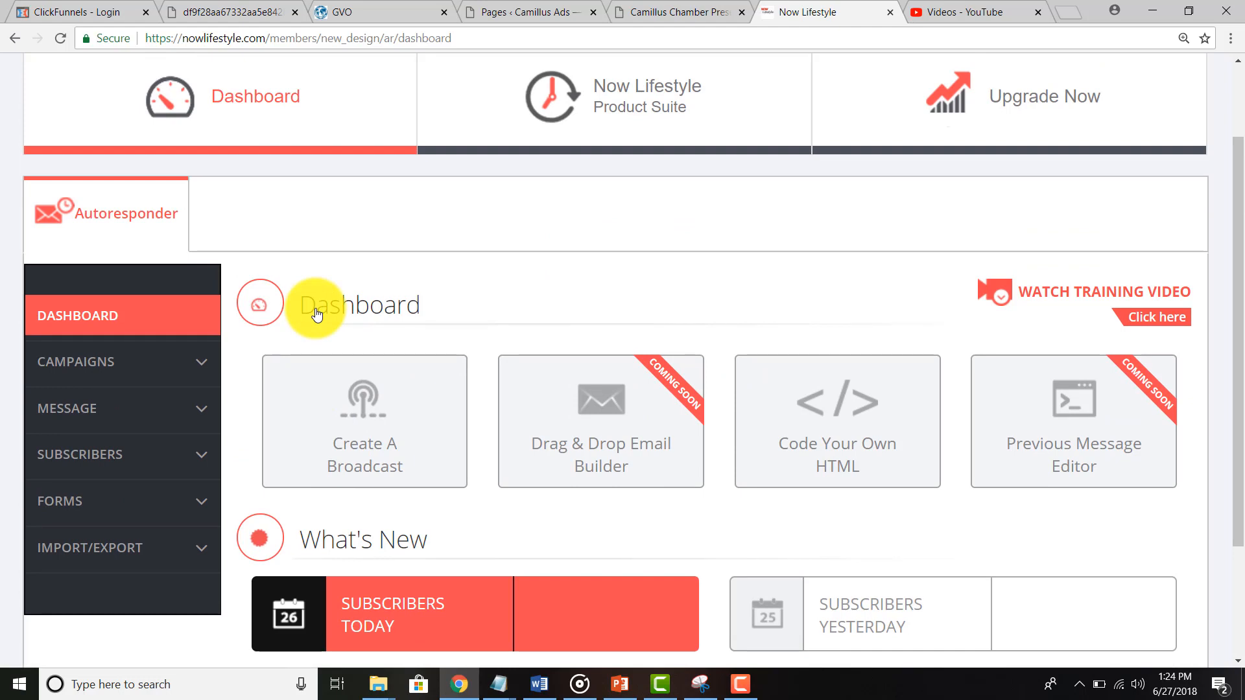
pyautogui.click(108, 370)
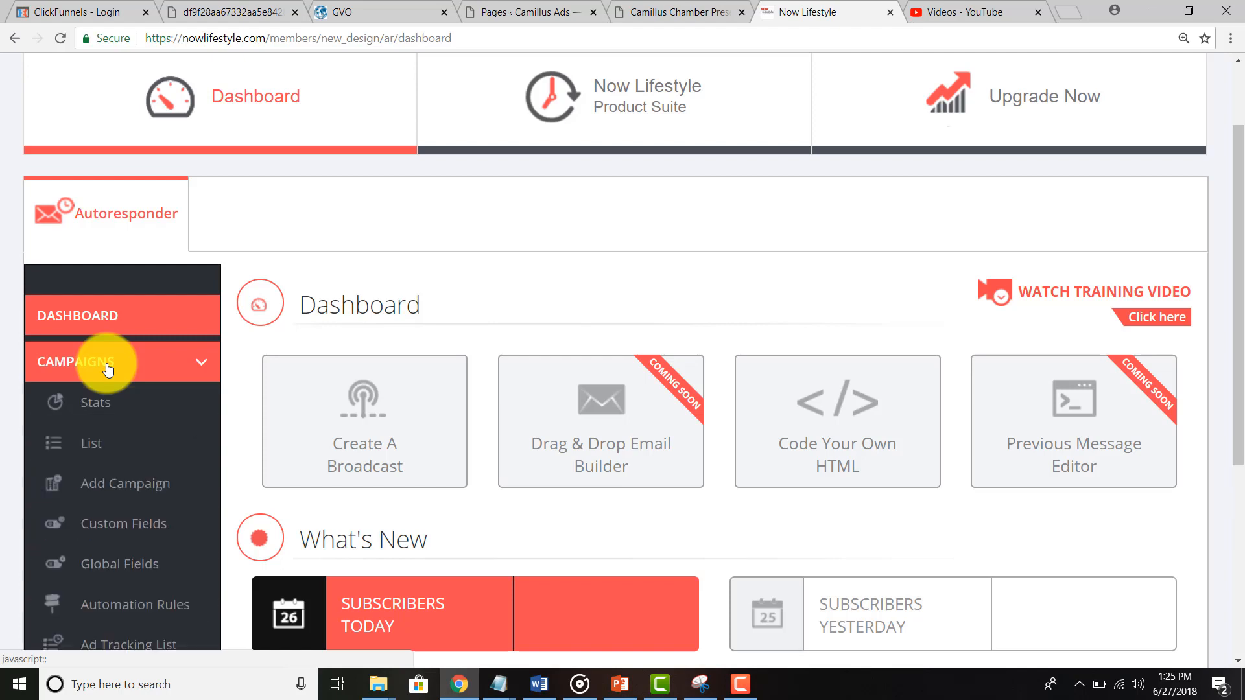
pyautogui.scroll(-3, 108, 369)
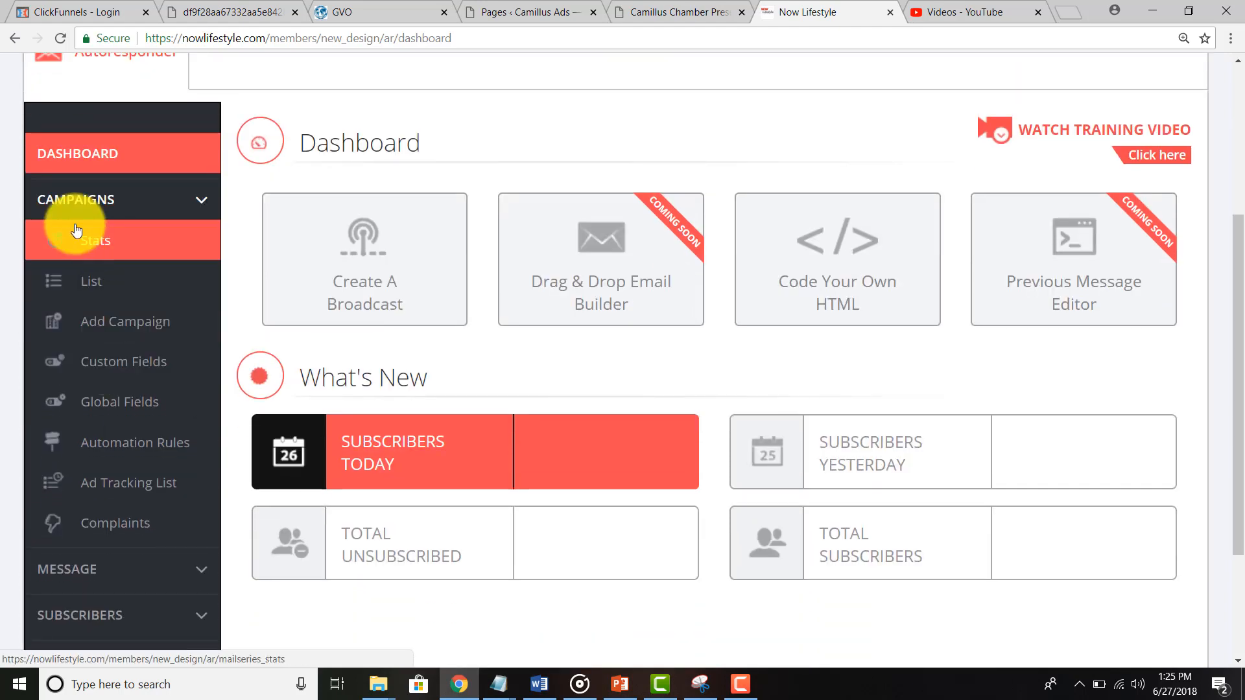
pyautogui.click(100, 244)
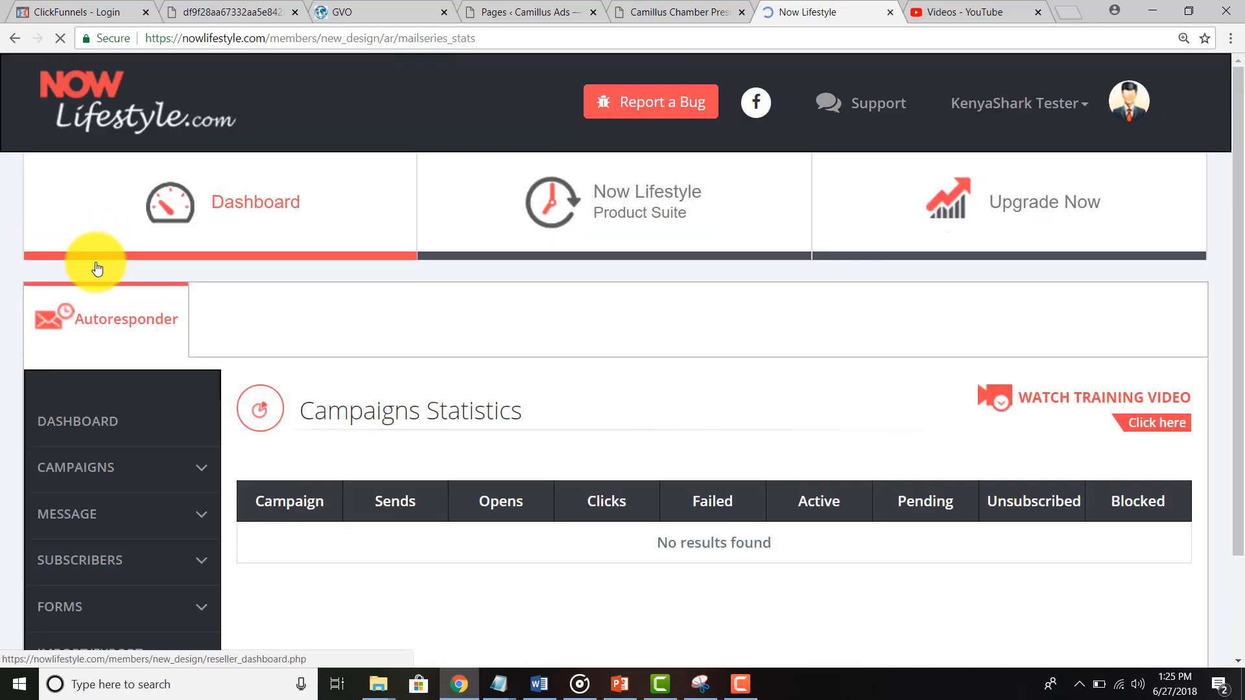
# Step: Open the empty Campaign List and start adding a new campaign
pyautogui.scroll(-1, 524, 438)
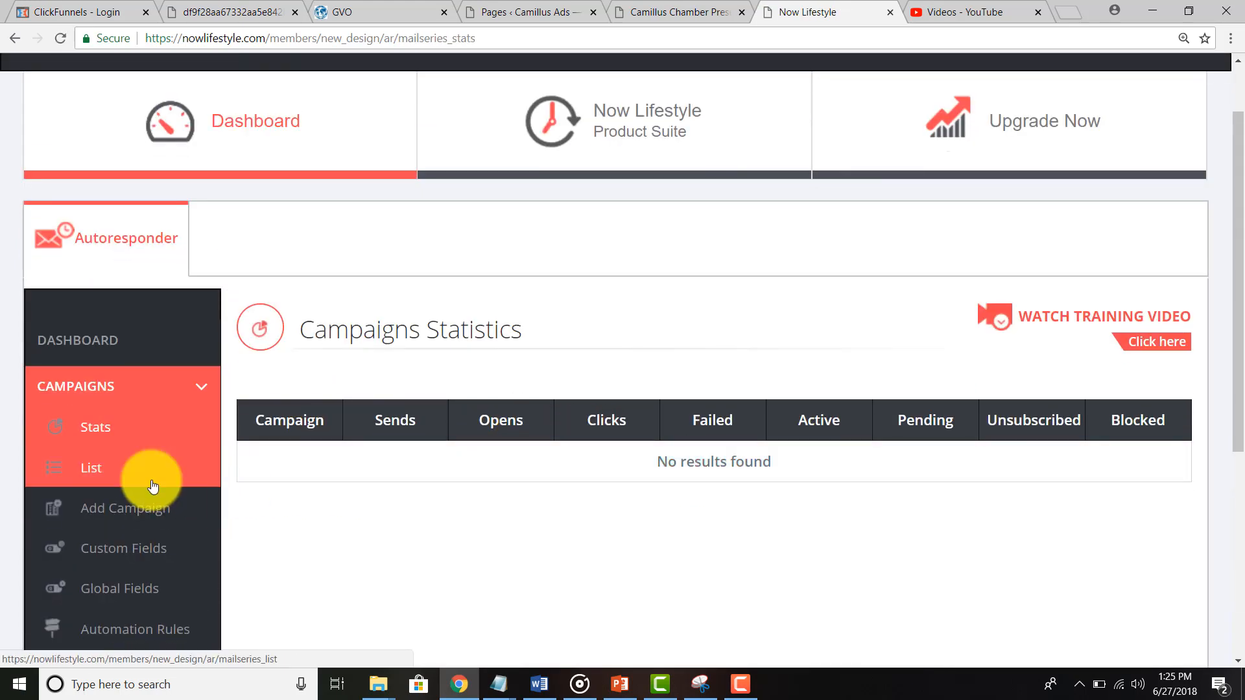
pyautogui.click(104, 471)
pyautogui.scroll(-5, 489, 519)
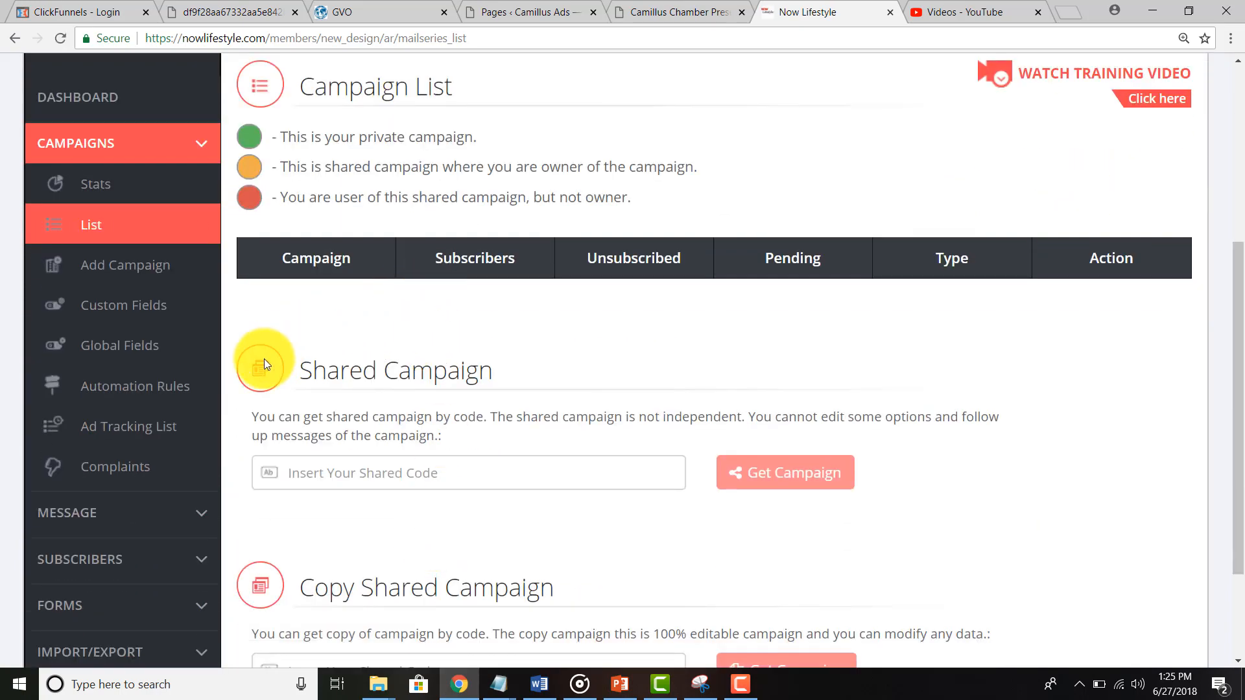
pyautogui.click(133, 263)
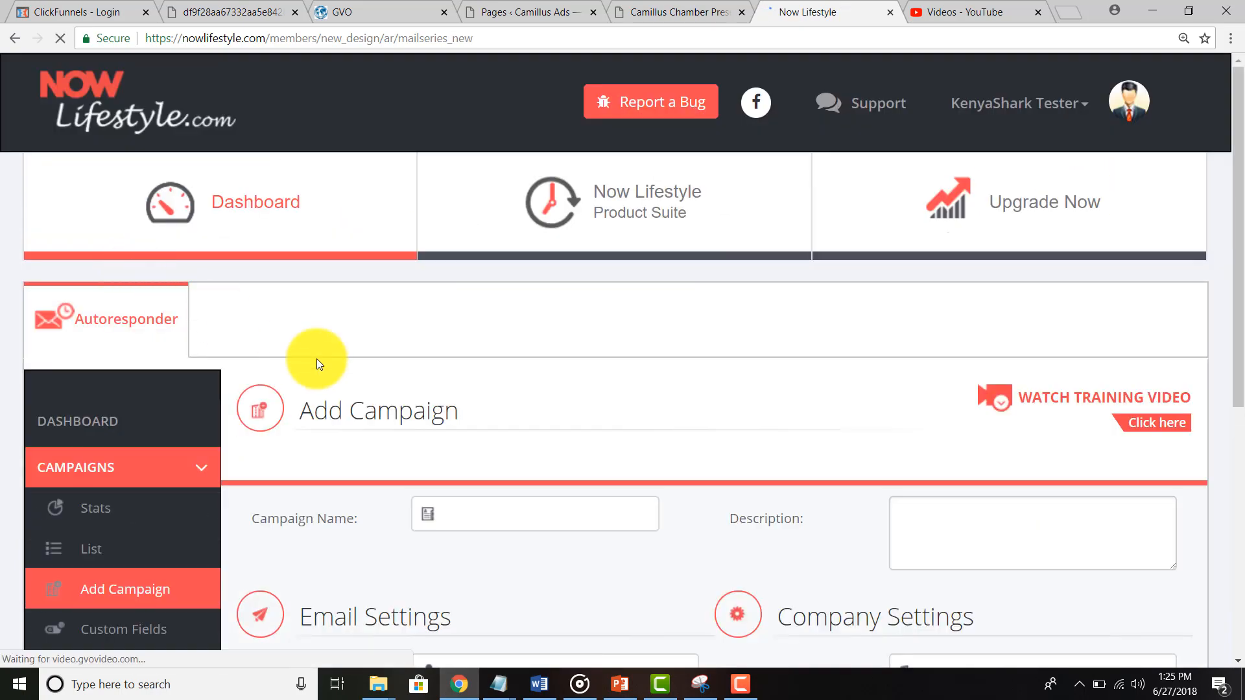
# Step: Name the campaign 'Chamber Test' and autofill the sender name and reply-to e-mail from saved details
pyautogui.scroll(-3, 316, 359)
pyautogui.scroll(-3, 316, 359)
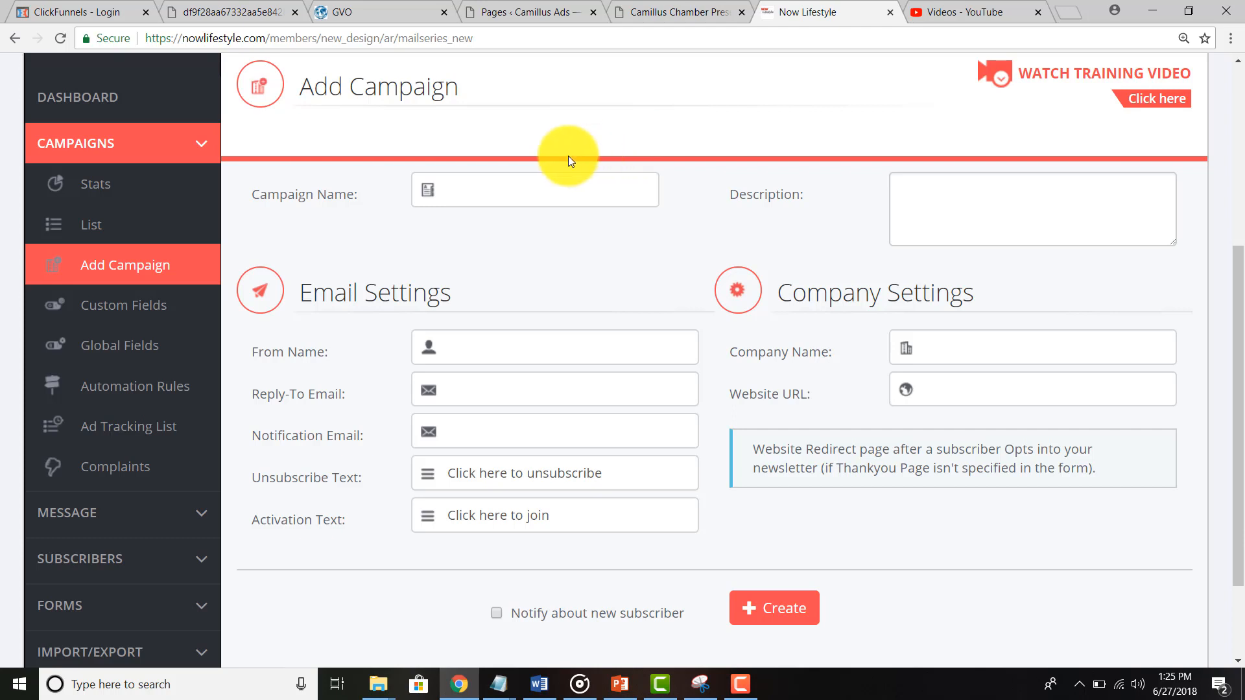
pyautogui.click(499, 194)
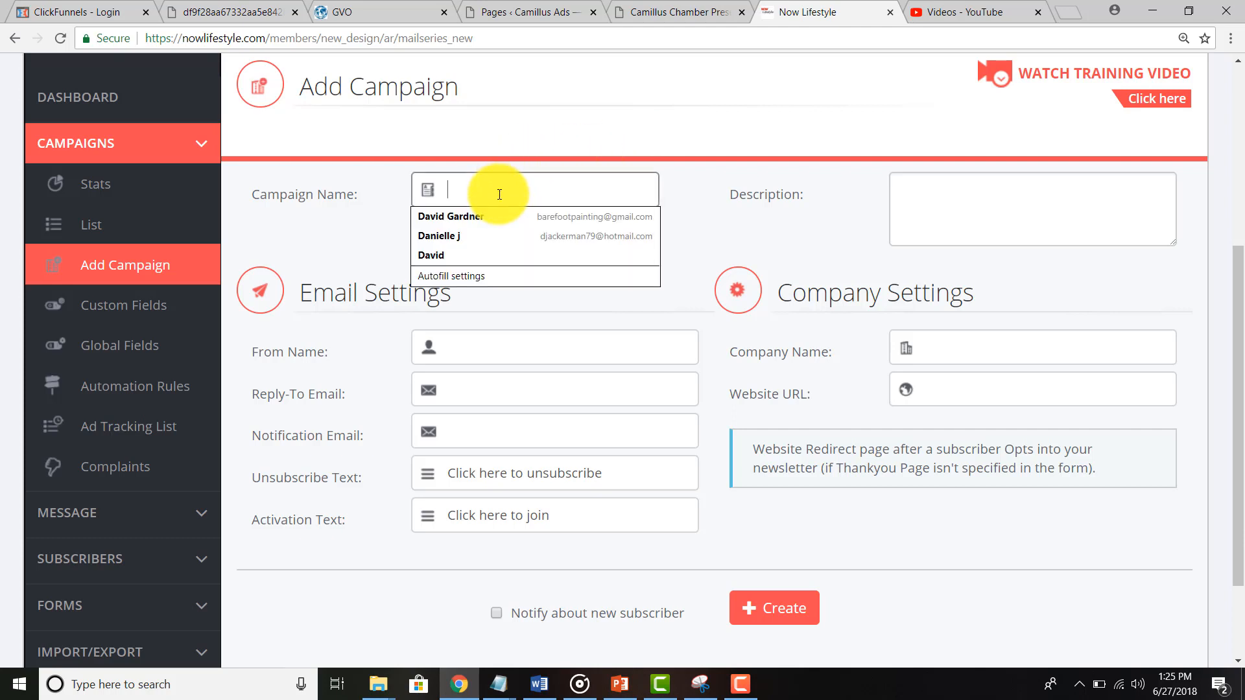
pyautogui.write('Cham')
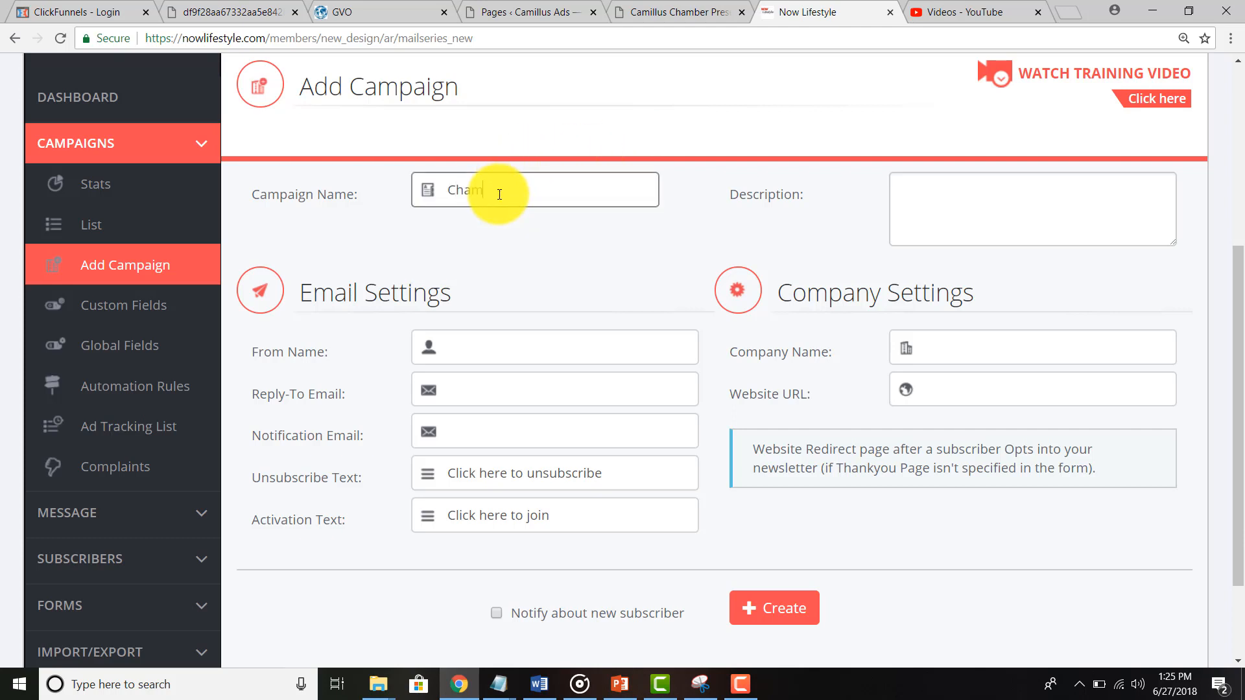
pyautogui.write('ber Test')
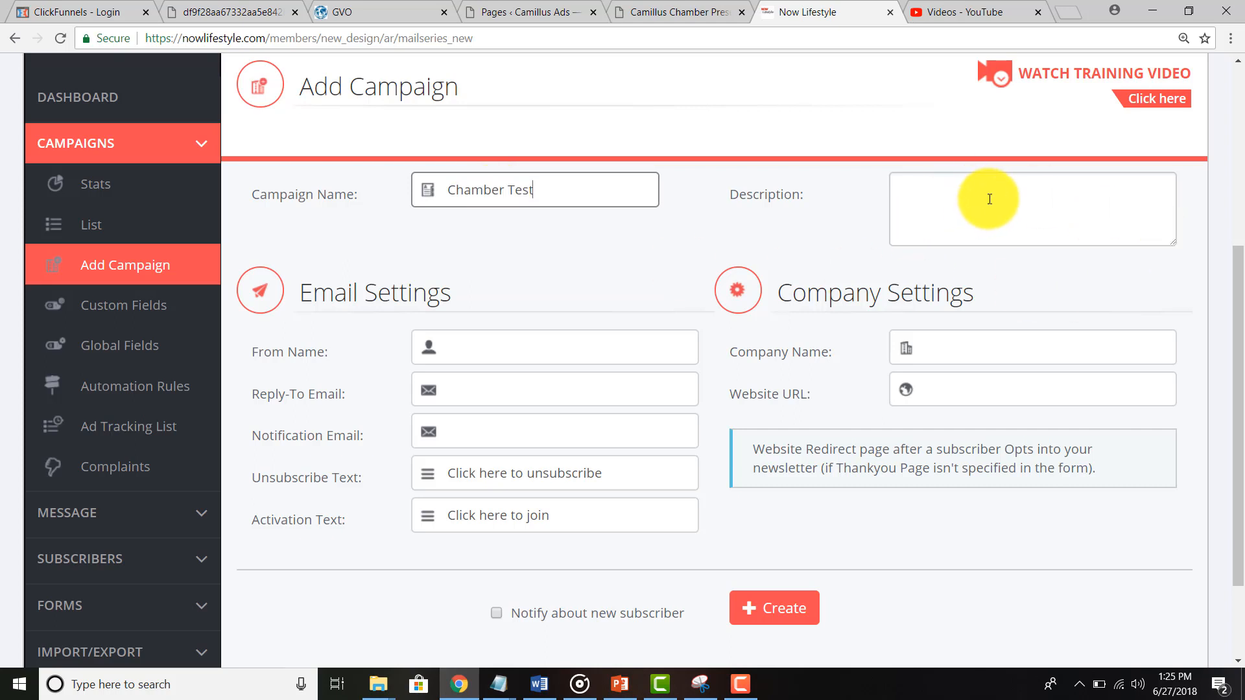
pyautogui.click(539, 350)
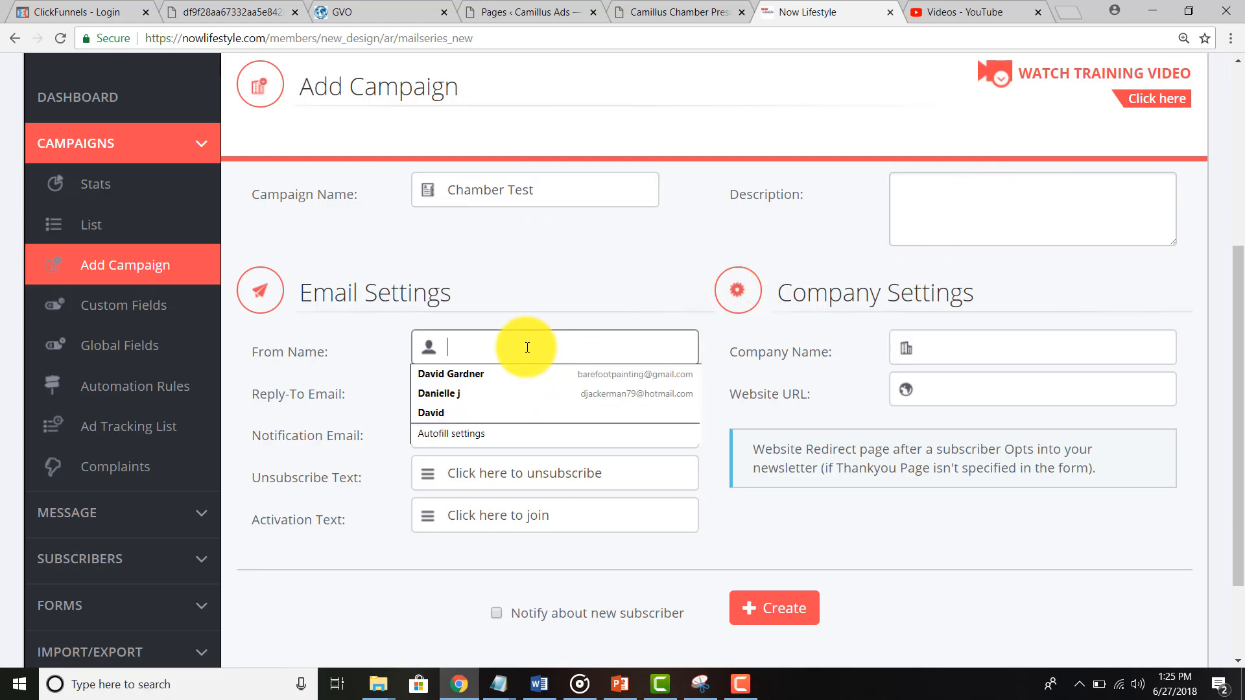
pyautogui.click(451, 374)
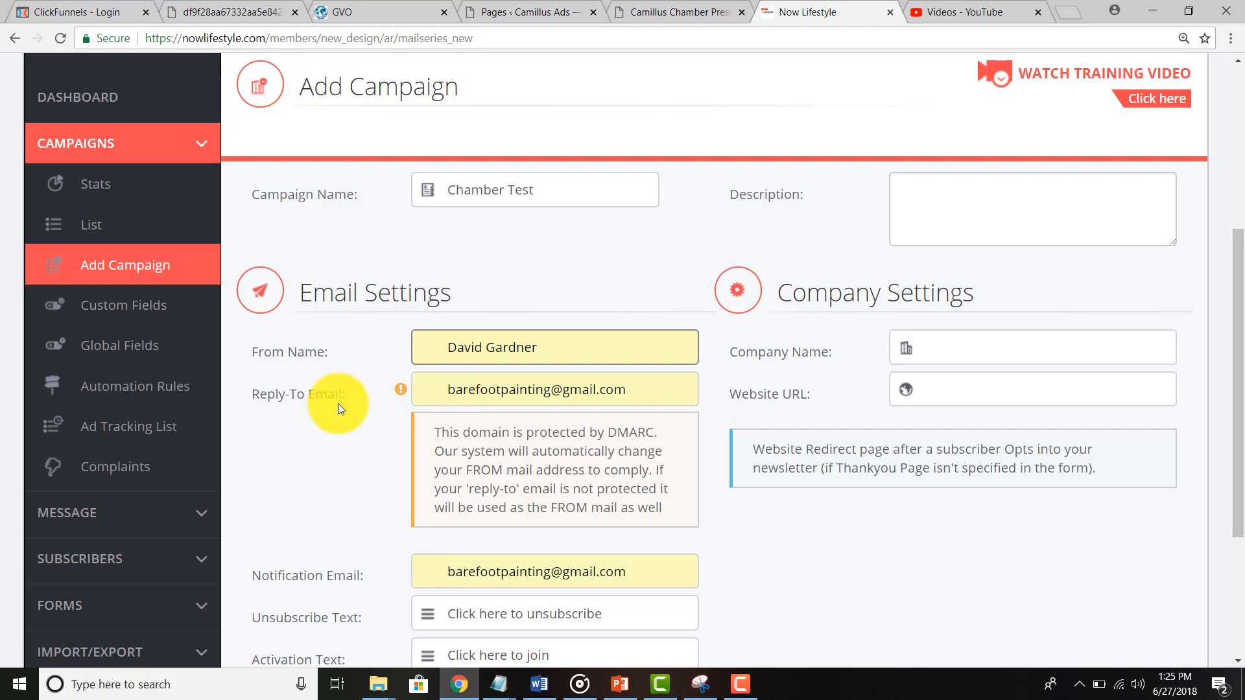
pyautogui.click(452, 395)
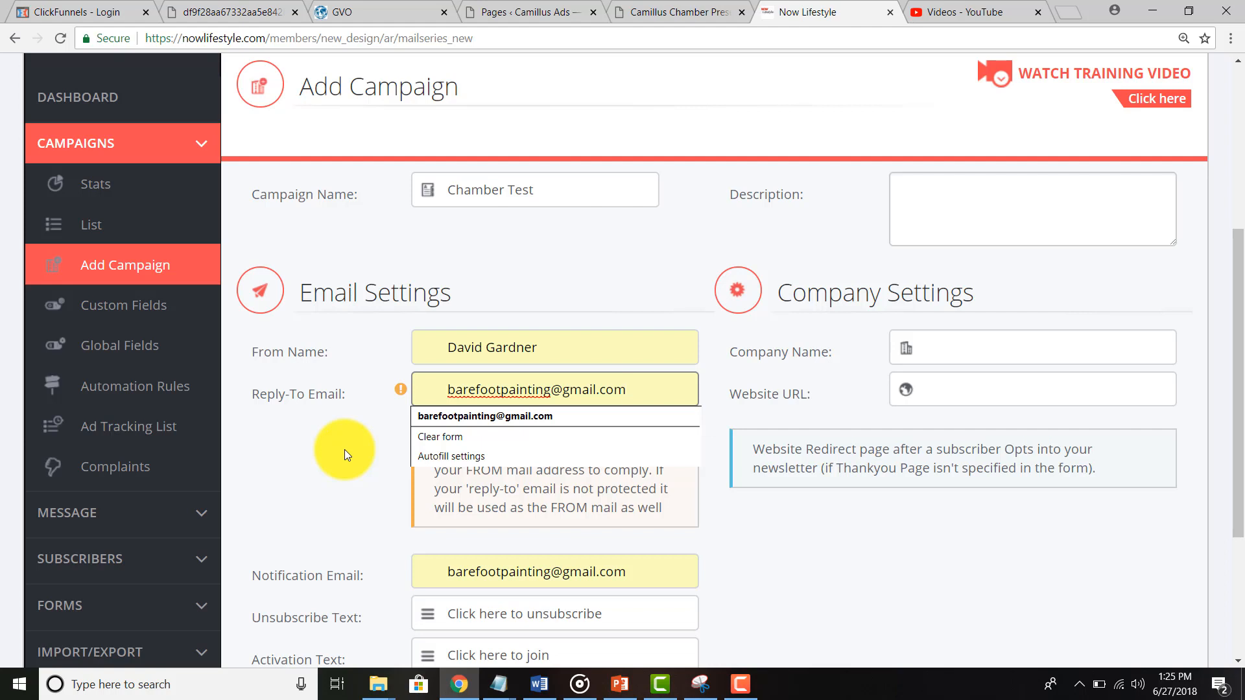
pyautogui.click(357, 511)
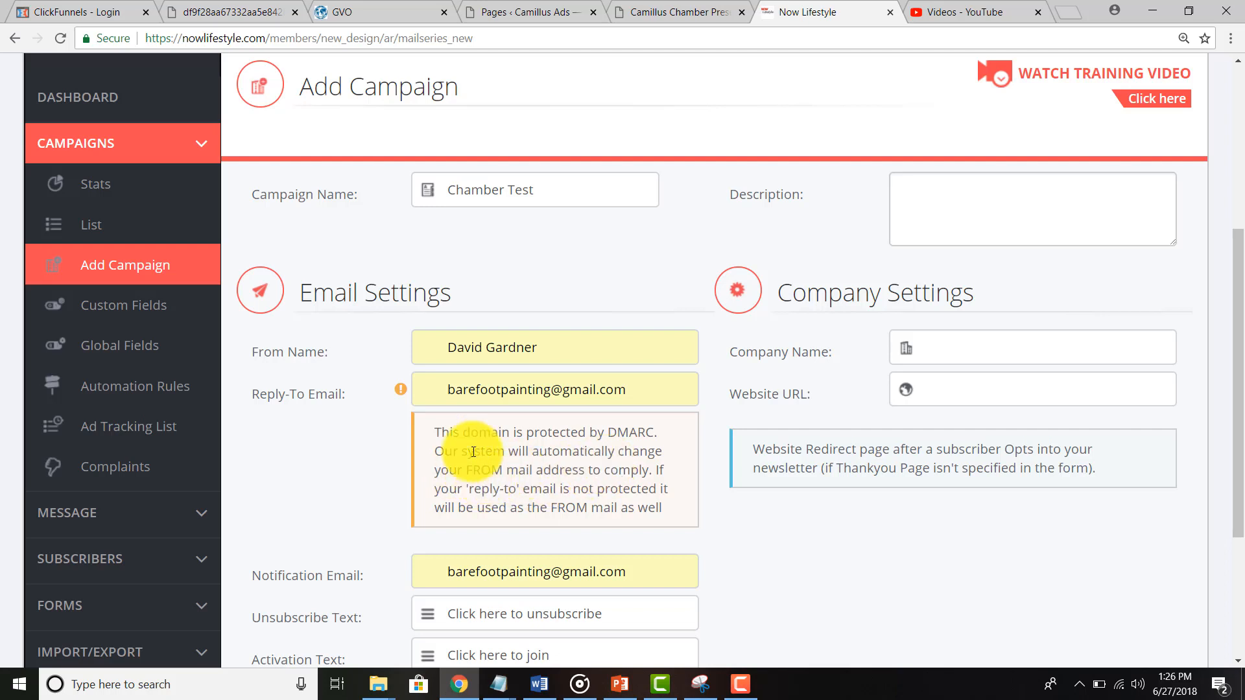
# Step: Replace the reply-to address with the suggested own-domain address and review the notification e-mail
pyautogui.moveTo(444, 390); pyautogui.dragTo(463, 389)
pyautogui.moveTo(543, 394); pyautogui.dragTo(654, 394)
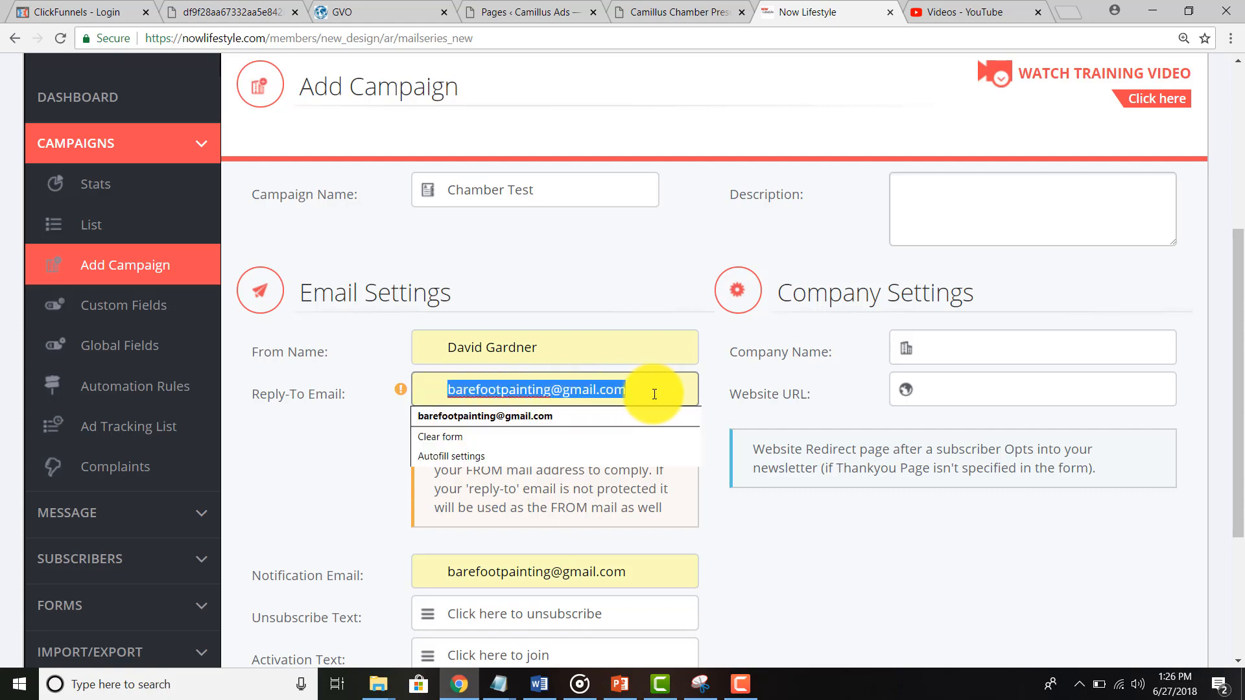
pyautogui.write('Dave')
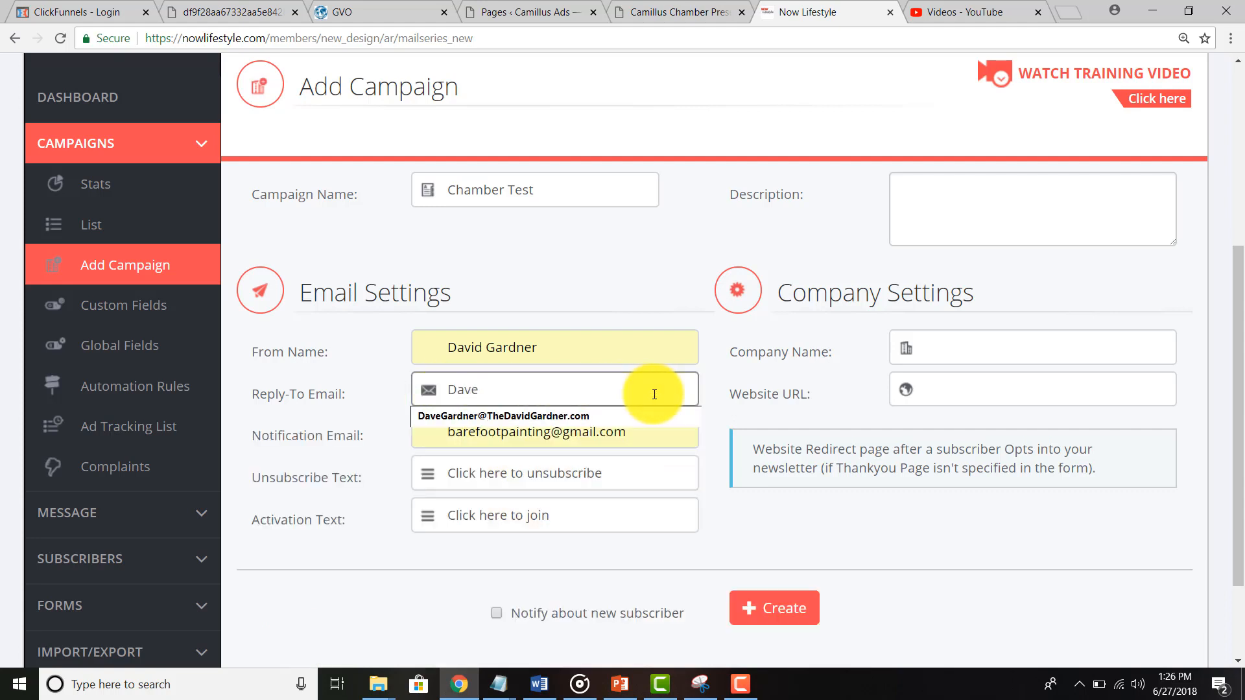
pyautogui.press('Down')
pyautogui.press('Tab')
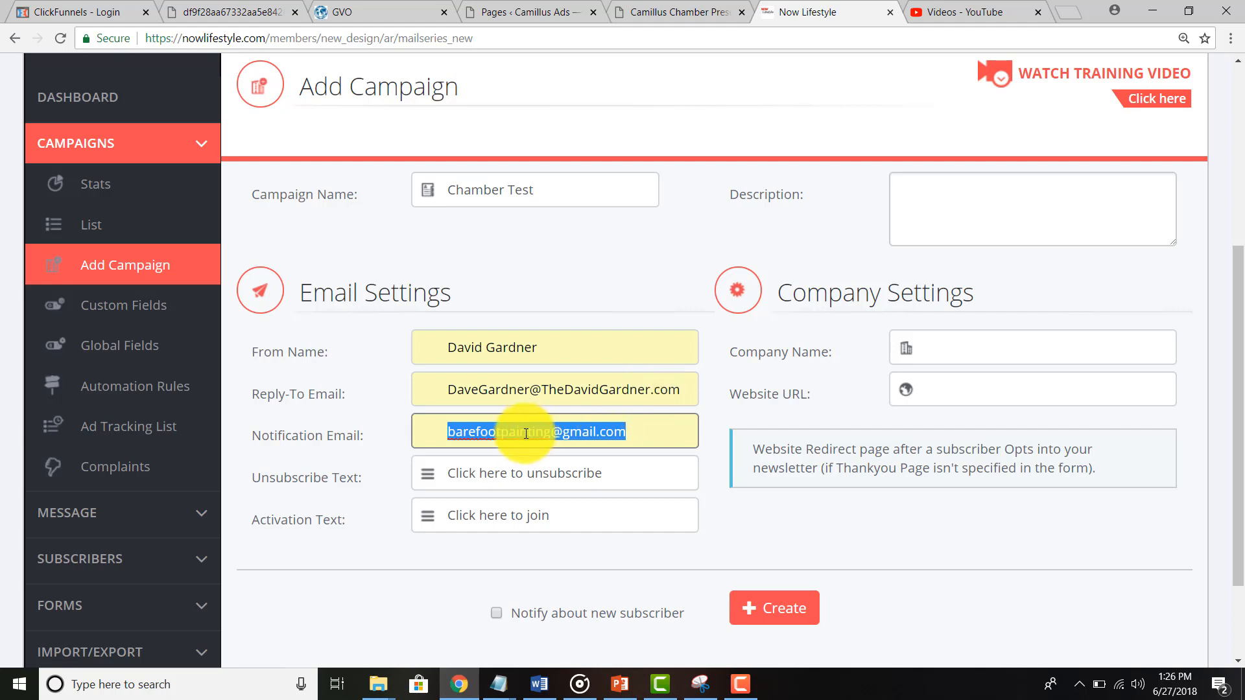
pyautogui.click(367, 450)
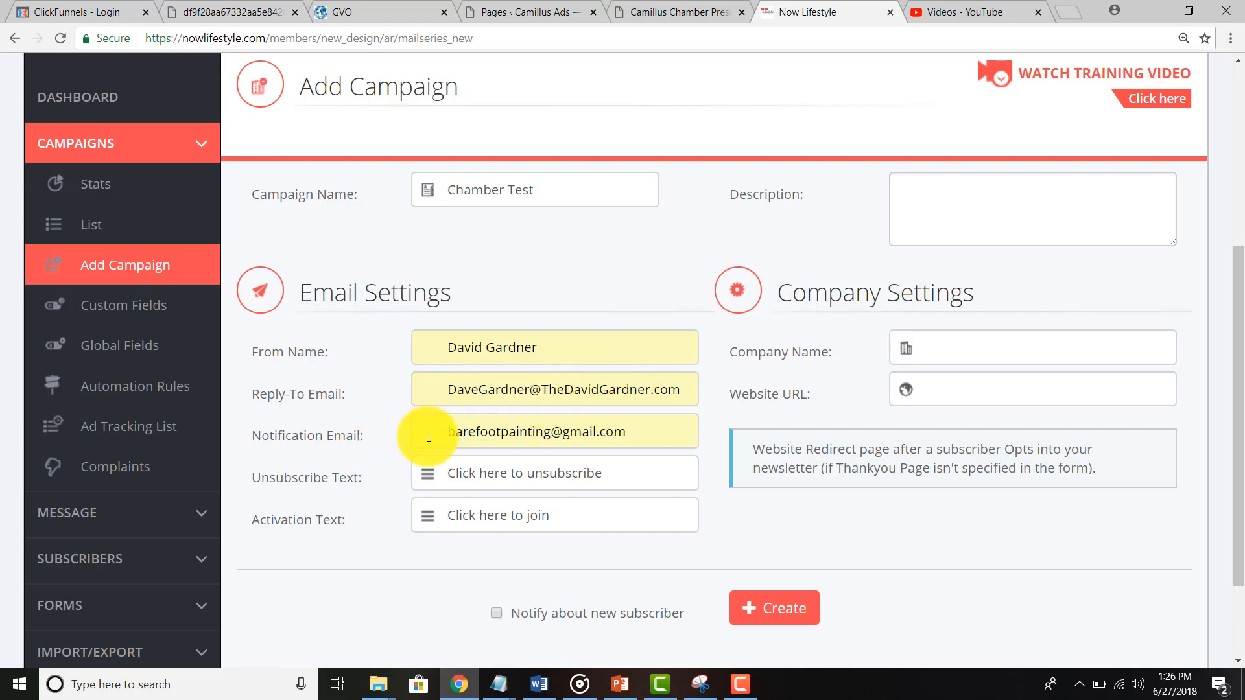
pyautogui.moveTo(446, 389); pyautogui.dragTo(684, 390)
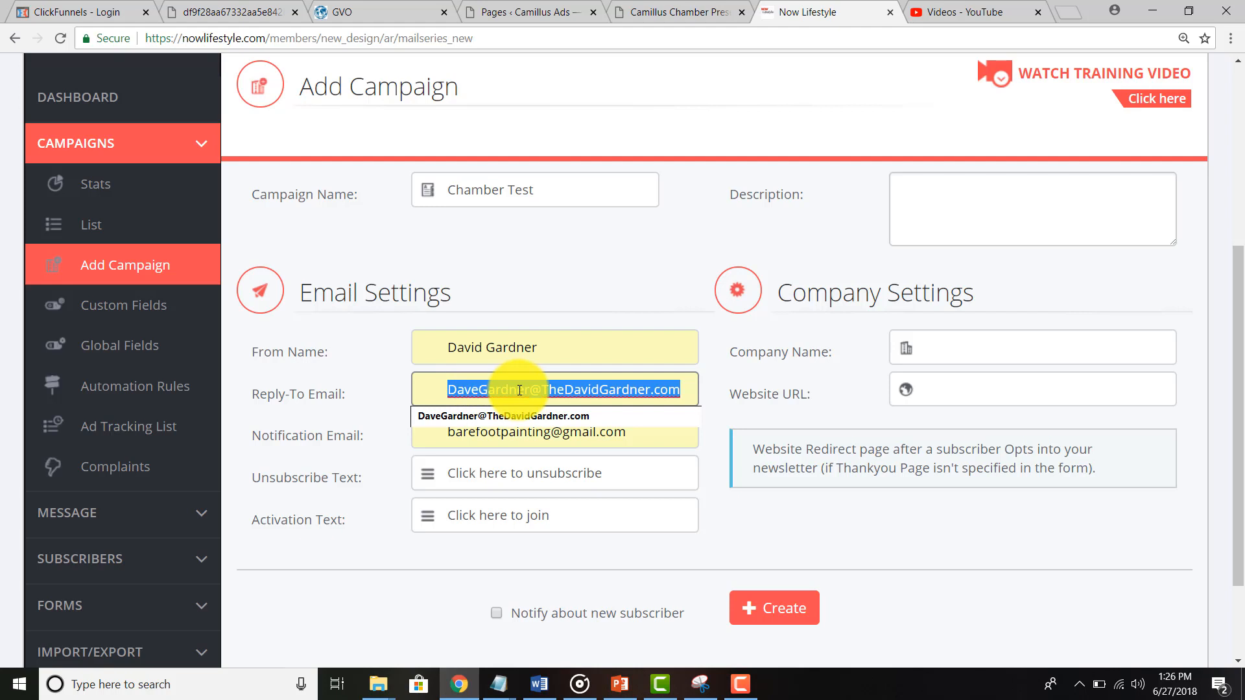
pyautogui.click(328, 434)
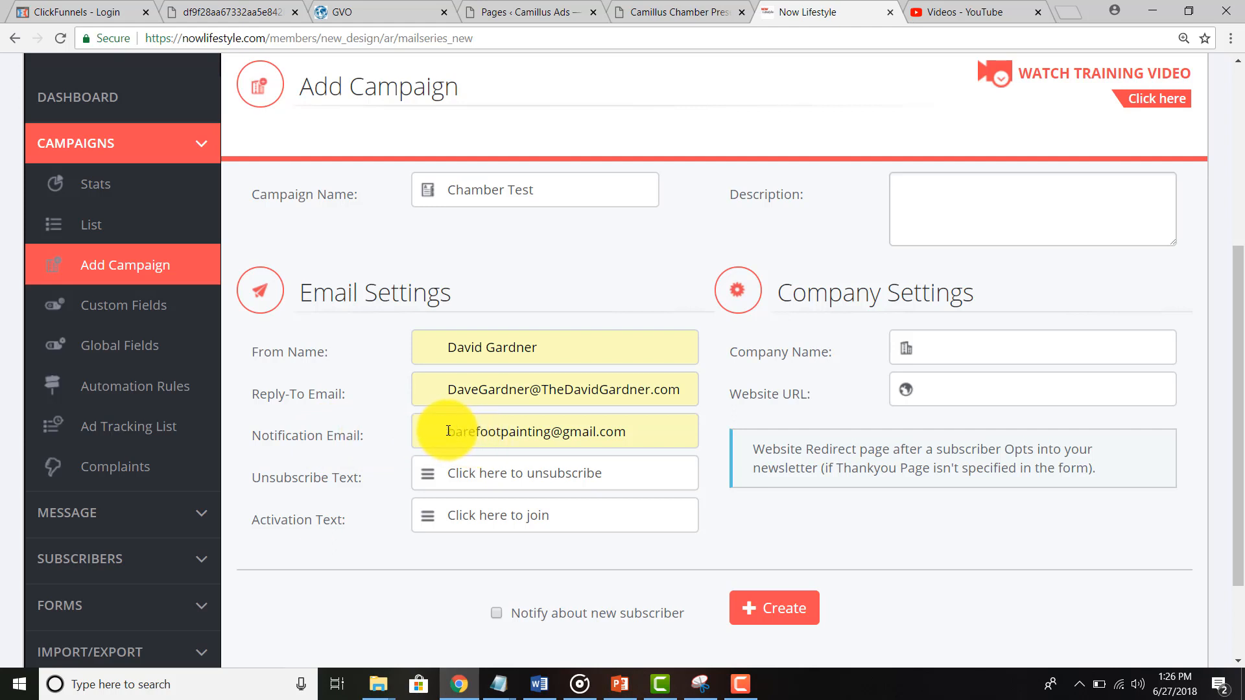
pyautogui.moveTo(448, 431); pyautogui.dragTo(625, 432)
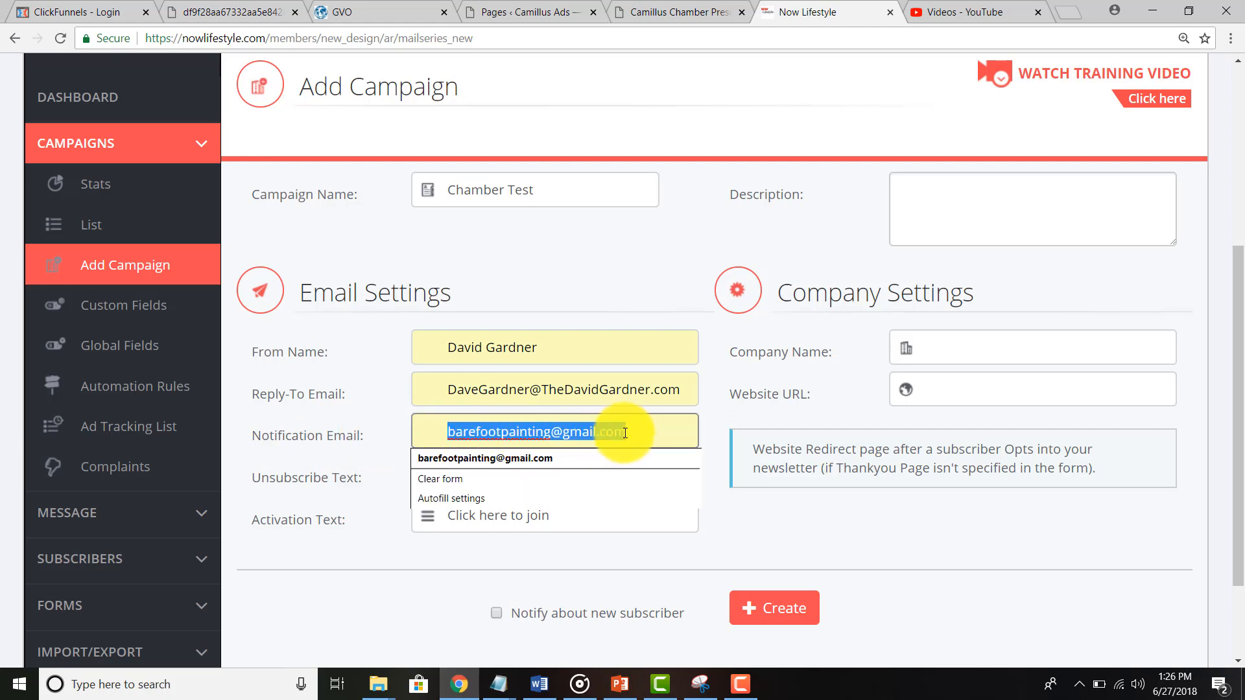
# Step: Keep the notification address and From Name unchanged, then scroll down to the subscriber notification option
pyautogui.click(387, 440)
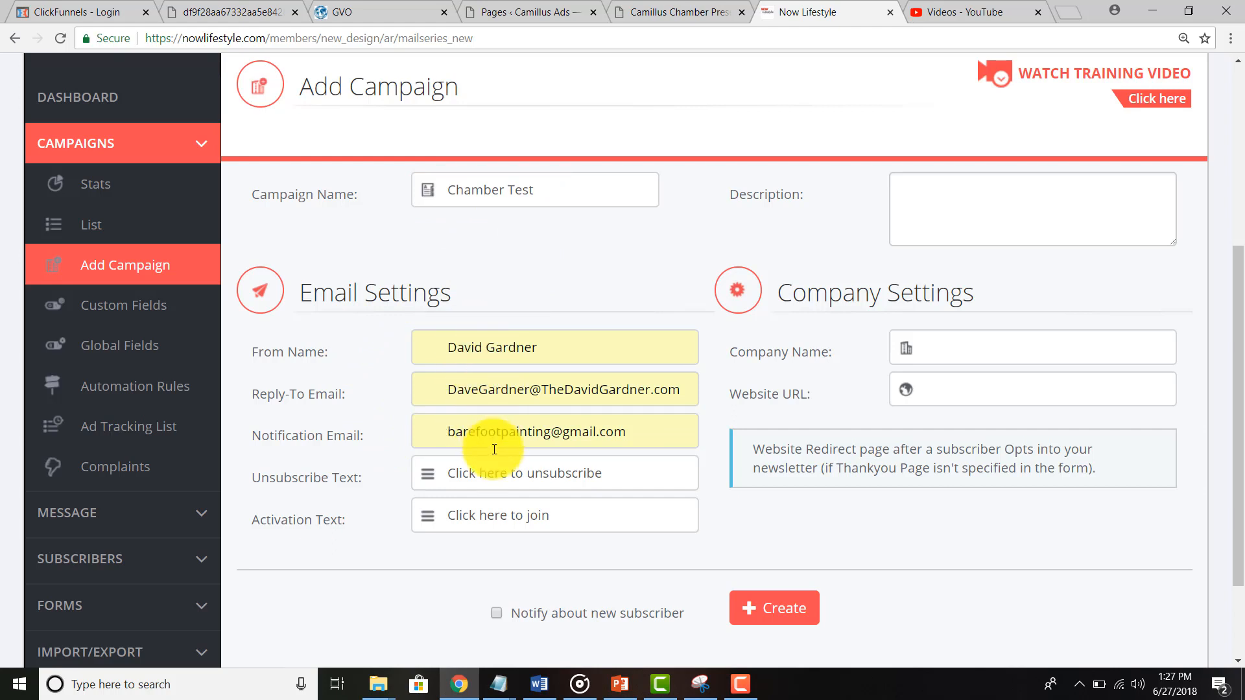
pyautogui.click(538, 347)
pyautogui.moveTo(531, 345); pyautogui.dragTo(437, 345)
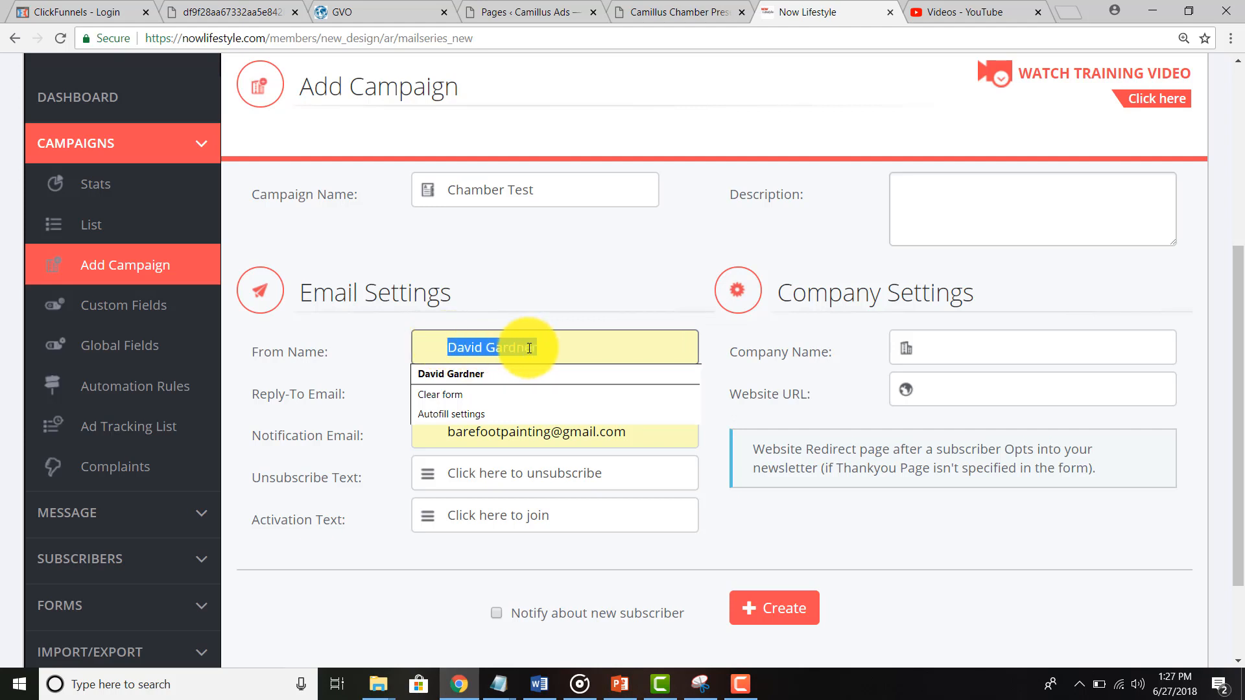
pyautogui.click(371, 352)
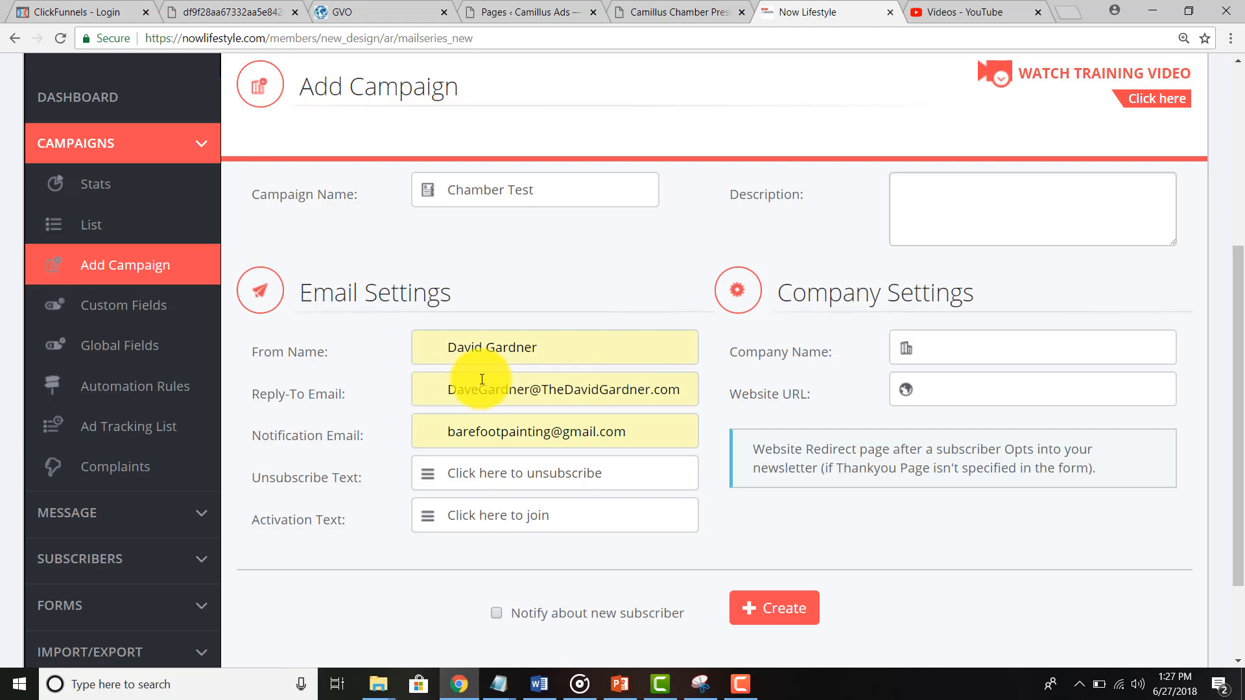
pyautogui.scroll(-1, 547, 574)
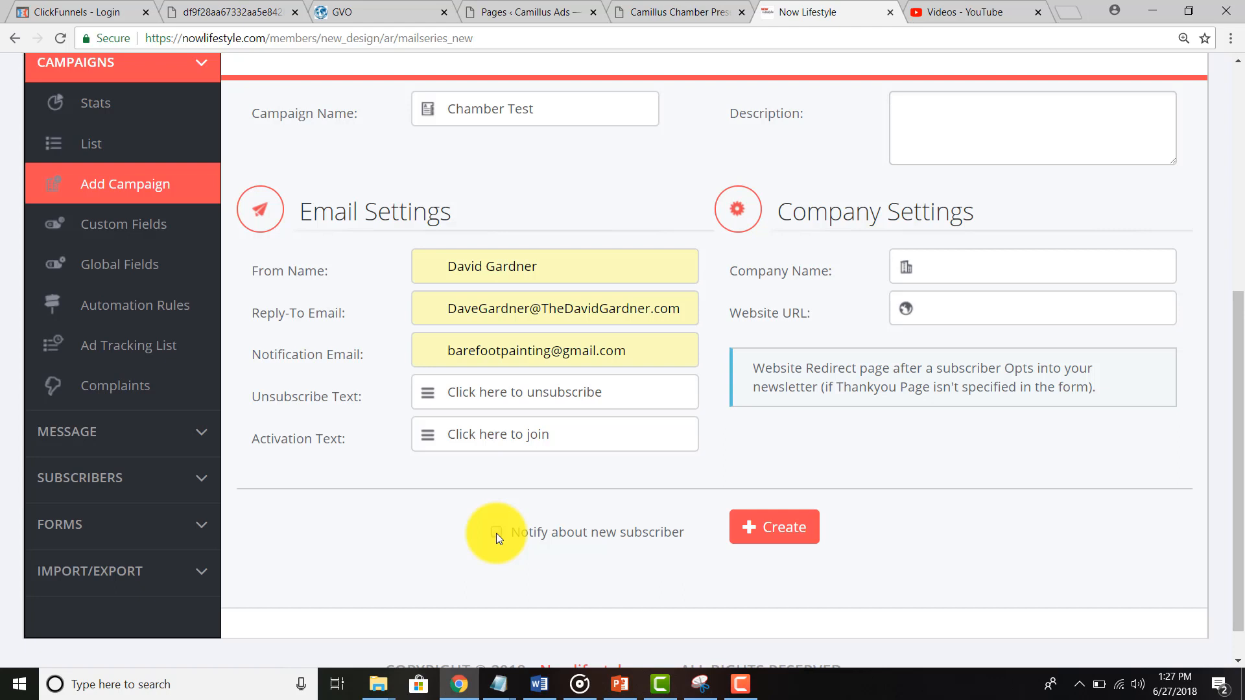
# Step: Create the Chamber Test campaign, confirm it is listed as private, then switch to WordPress Pages
pyautogui.click(755, 535)
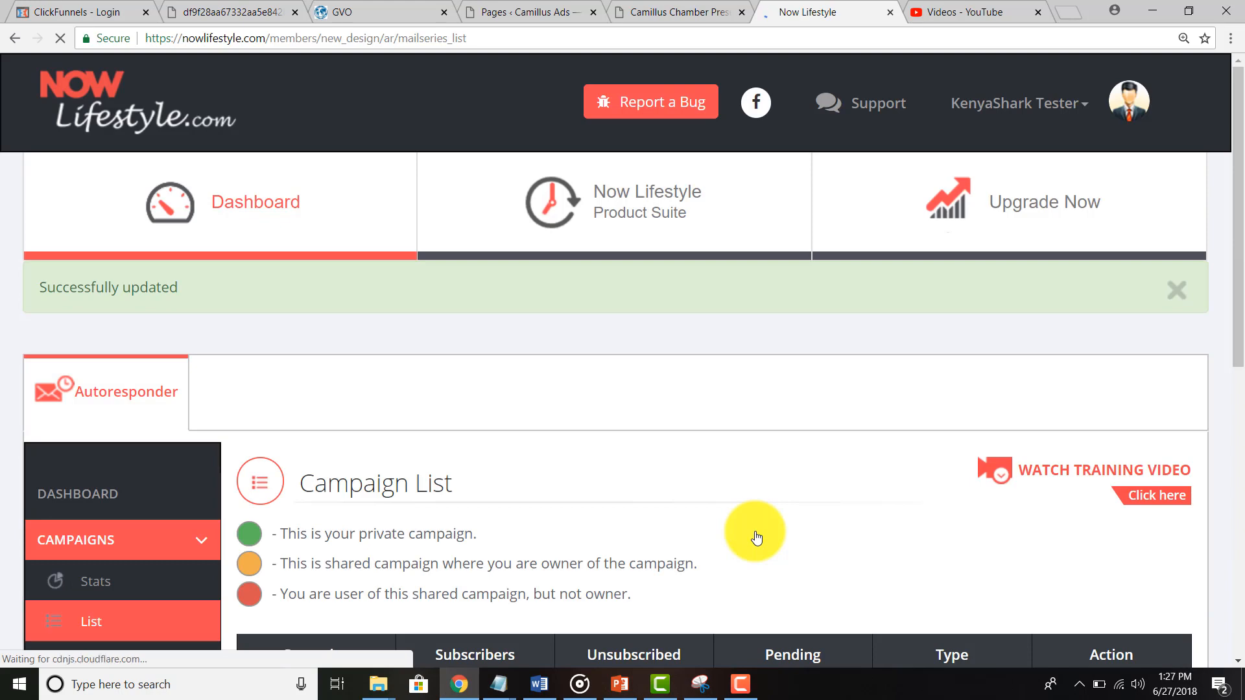
pyautogui.scroll(-3, 755, 536)
pyautogui.scroll(-1, 755, 537)
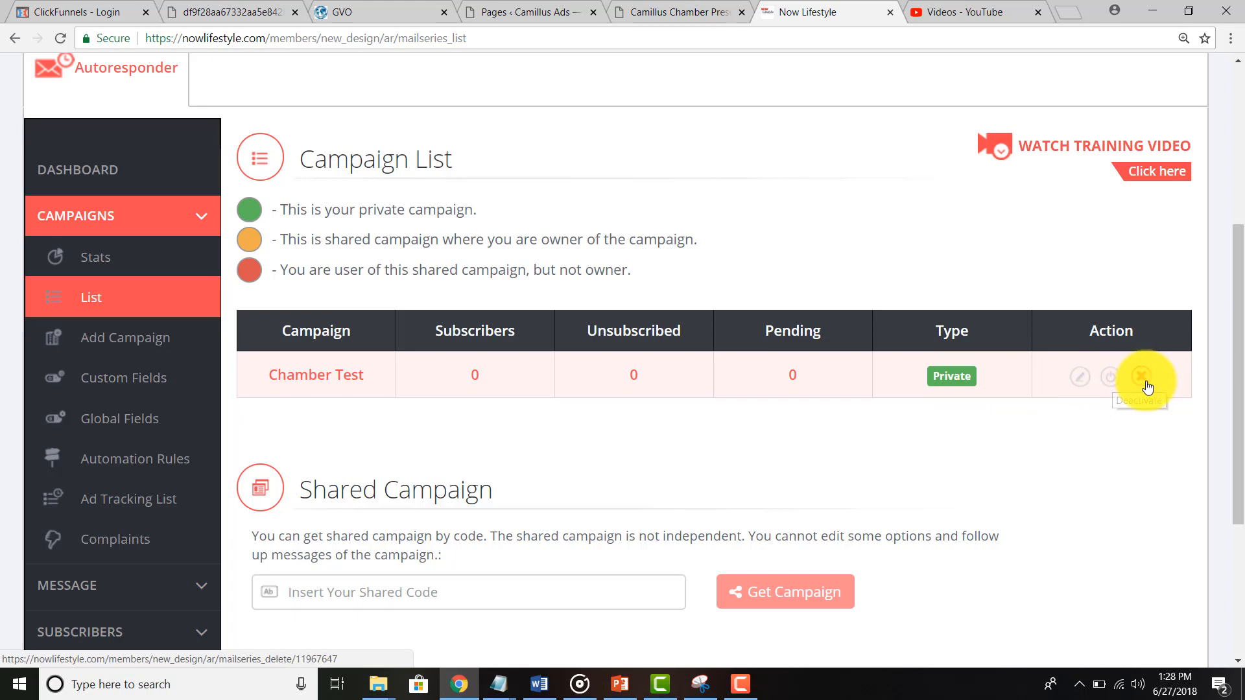
pyautogui.scroll(-4, 1146, 385)
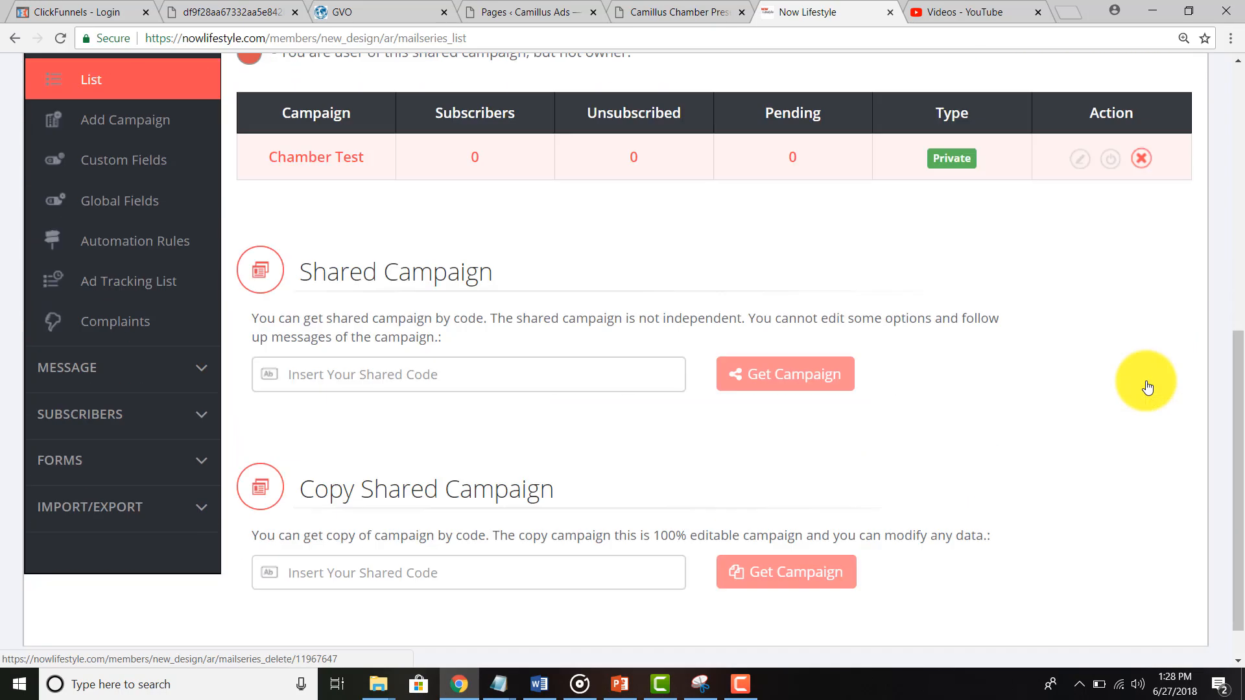
pyautogui.scroll(3, 1145, 385)
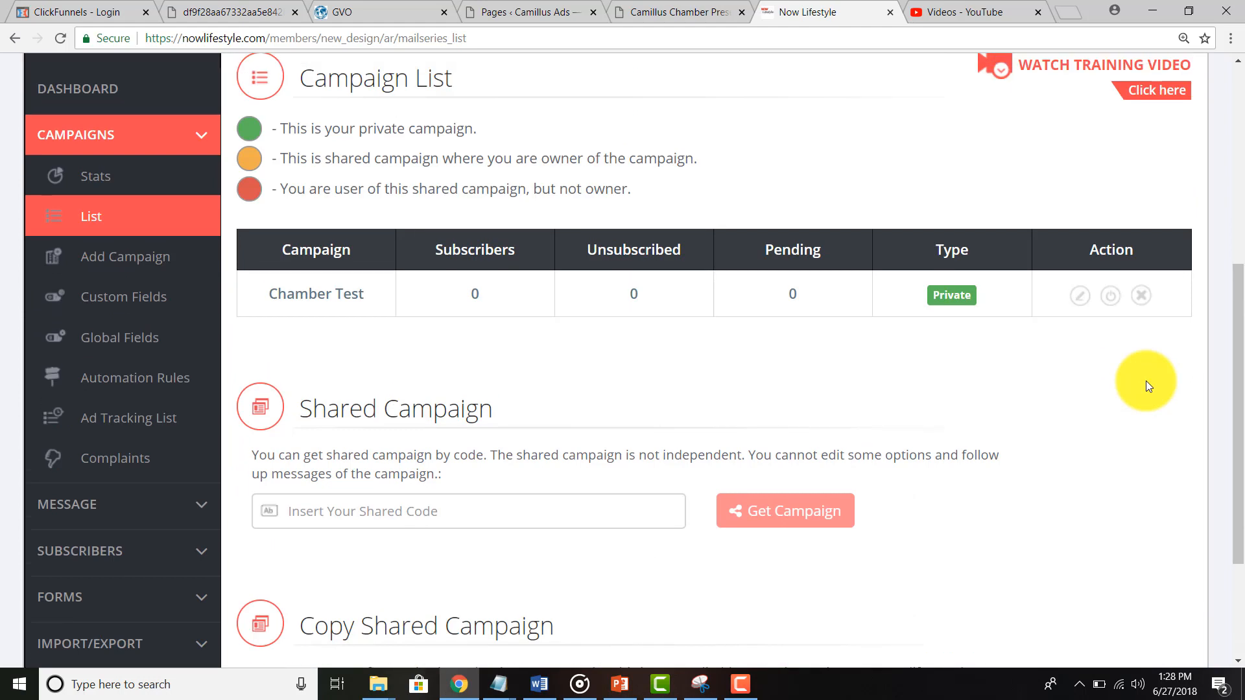
pyautogui.scroll(3, 1146, 380)
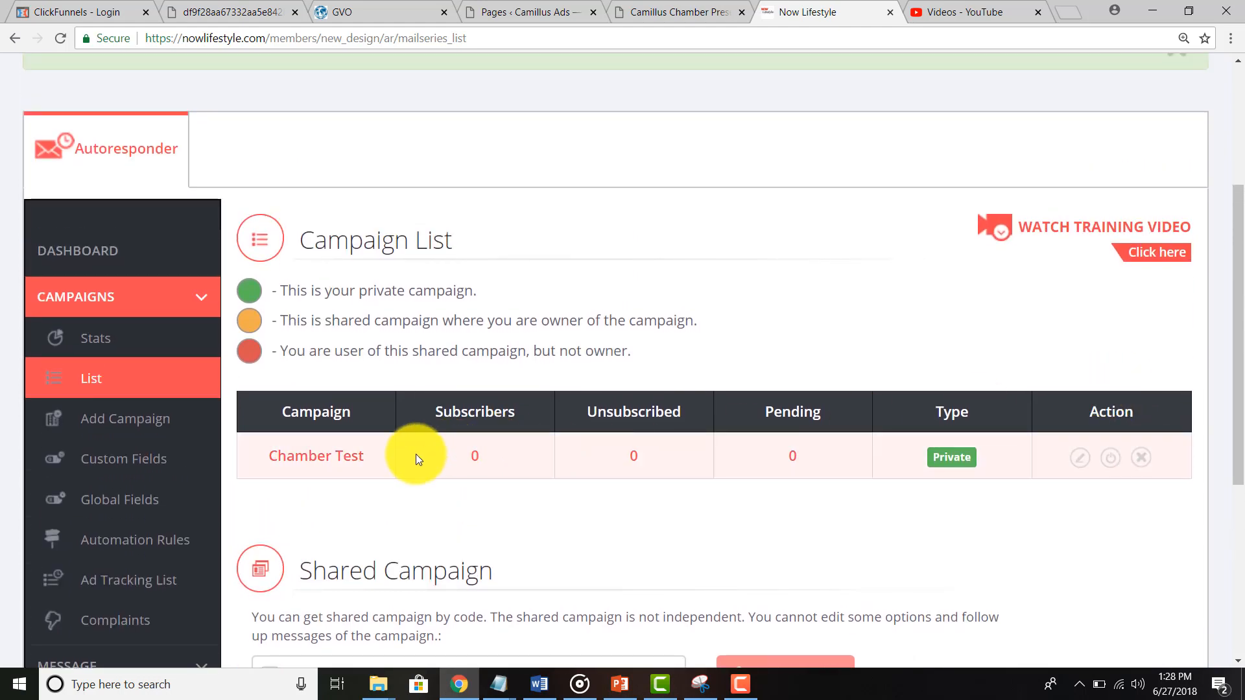
pyautogui.scroll(-1, 415, 453)
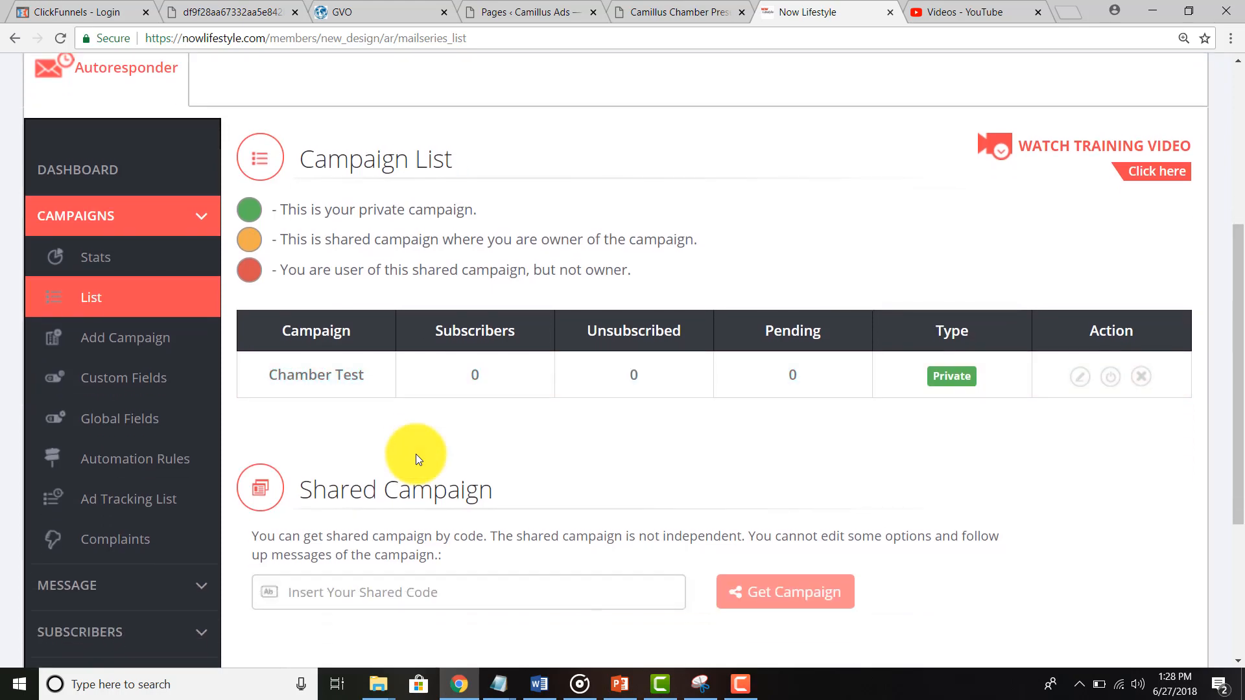
pyautogui.click(504, 11)
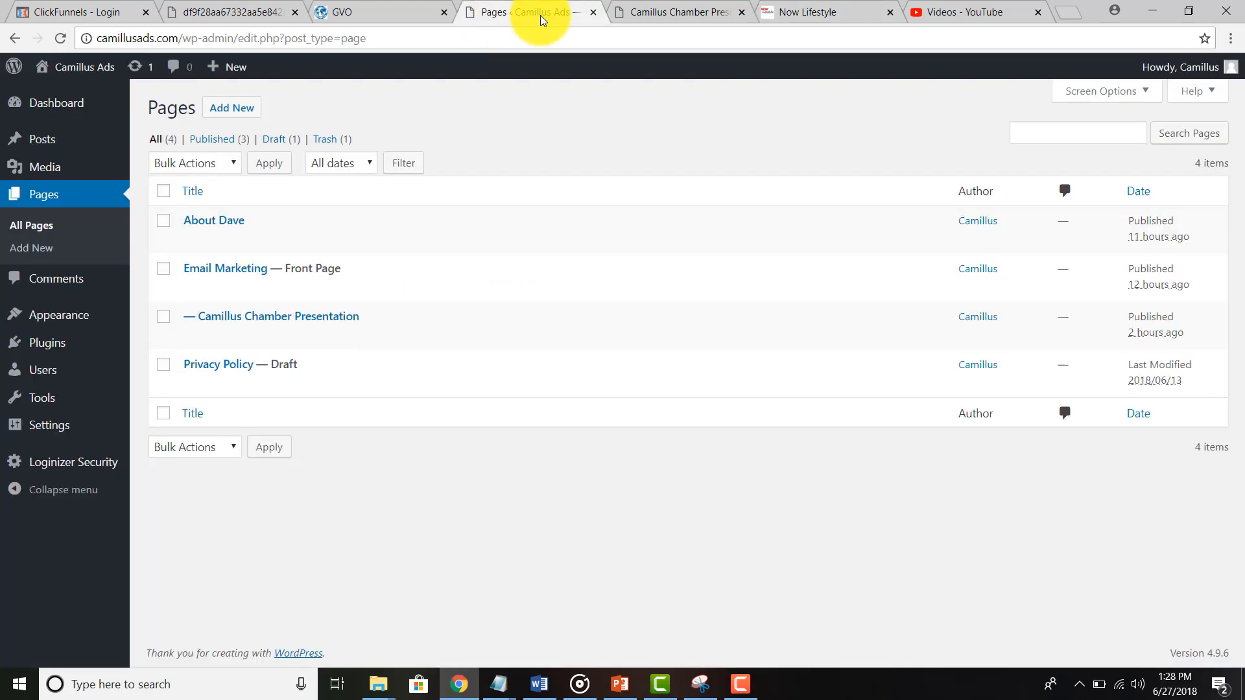
# Step: Go to the site's home page and try the newsletter form's name and e-mail fields
pyautogui.click(634, 13)
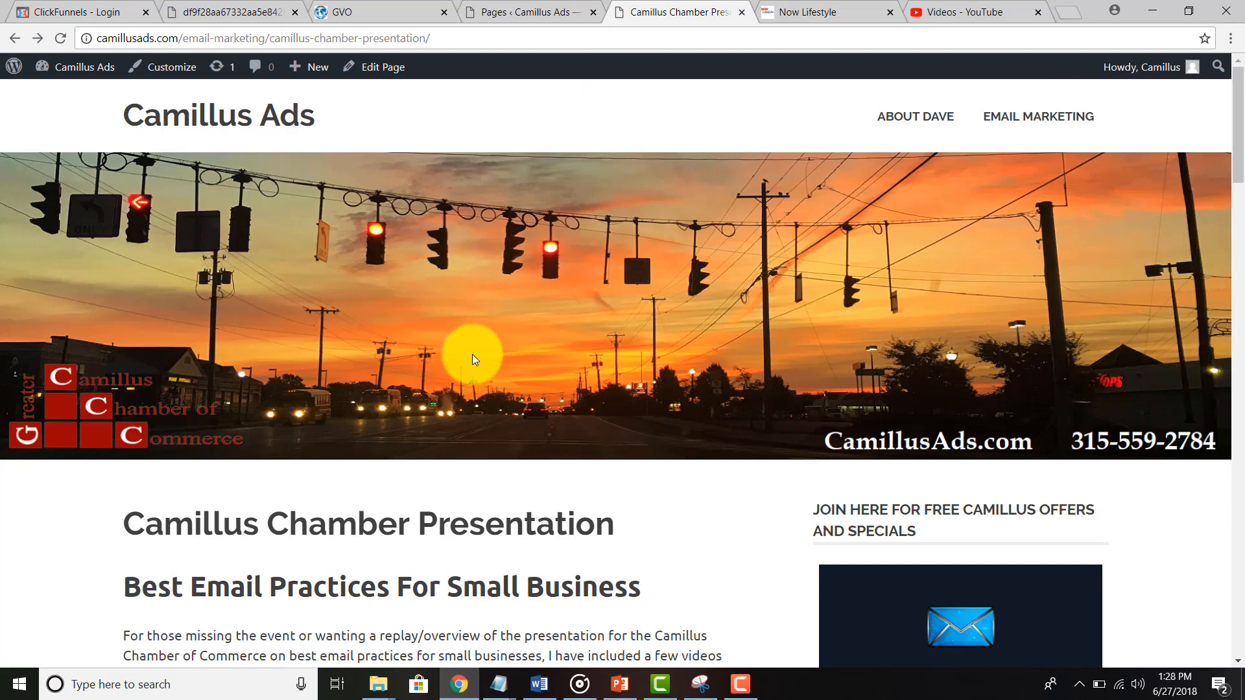
pyautogui.scroll(-5, 472, 354)
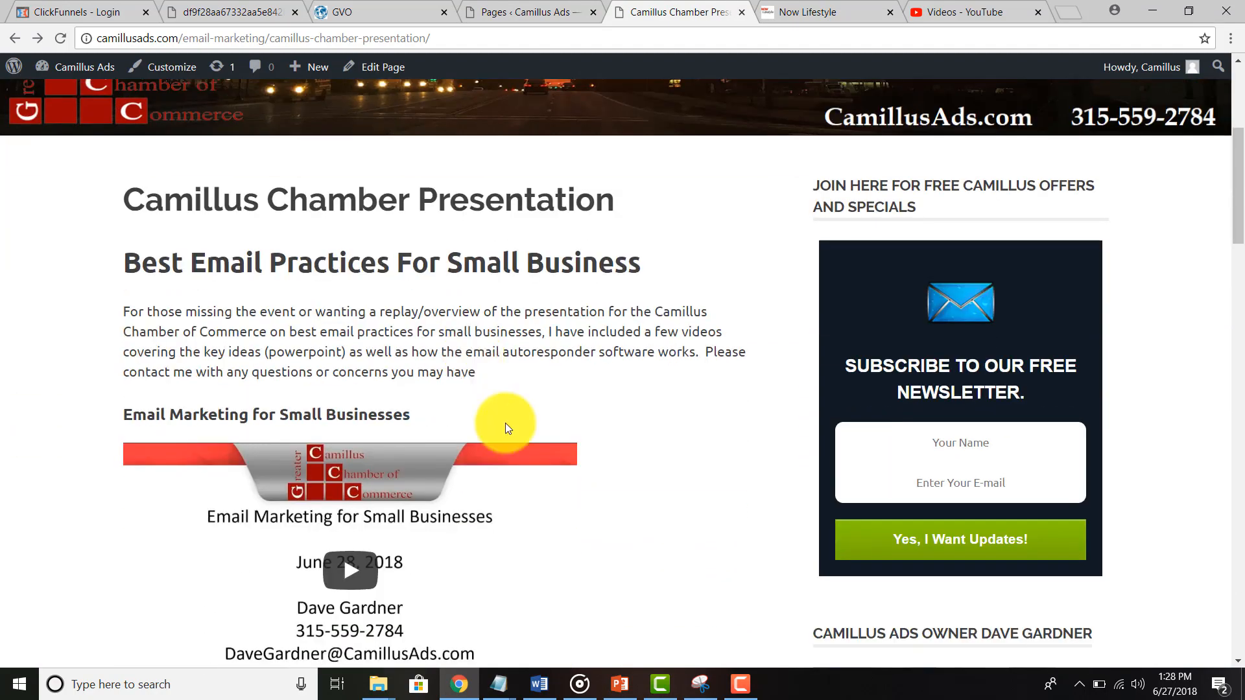
pyautogui.scroll(5, 927, 268)
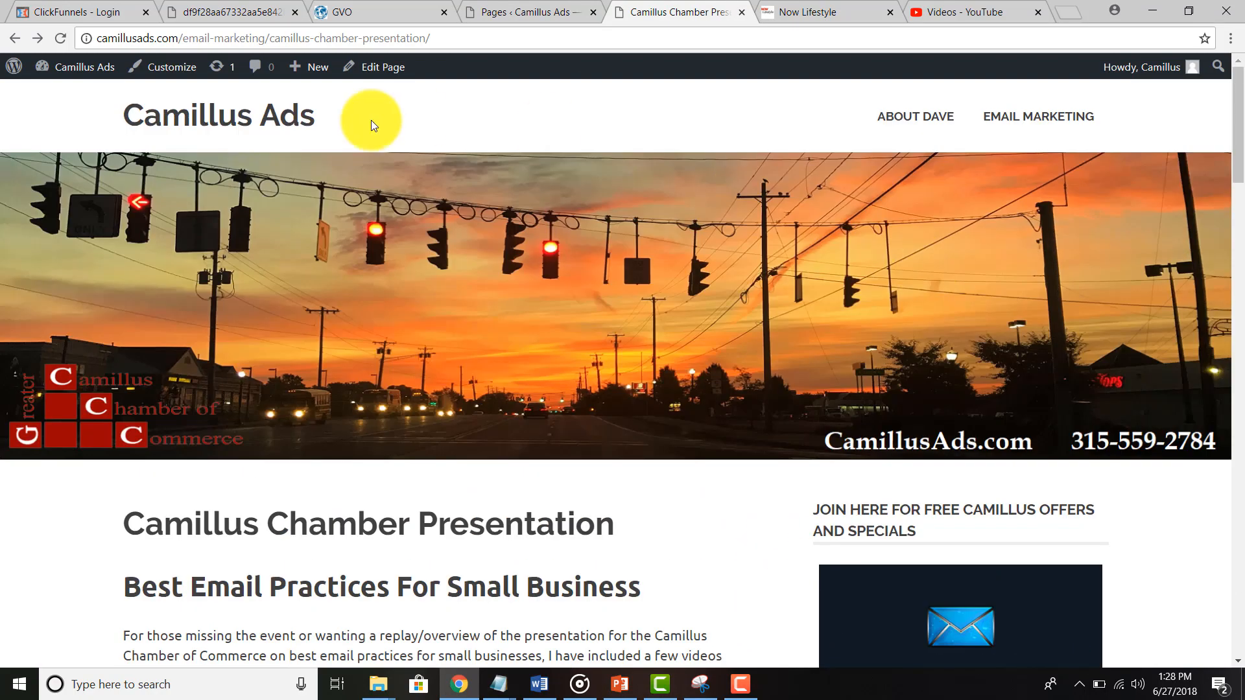
pyautogui.click(247, 113)
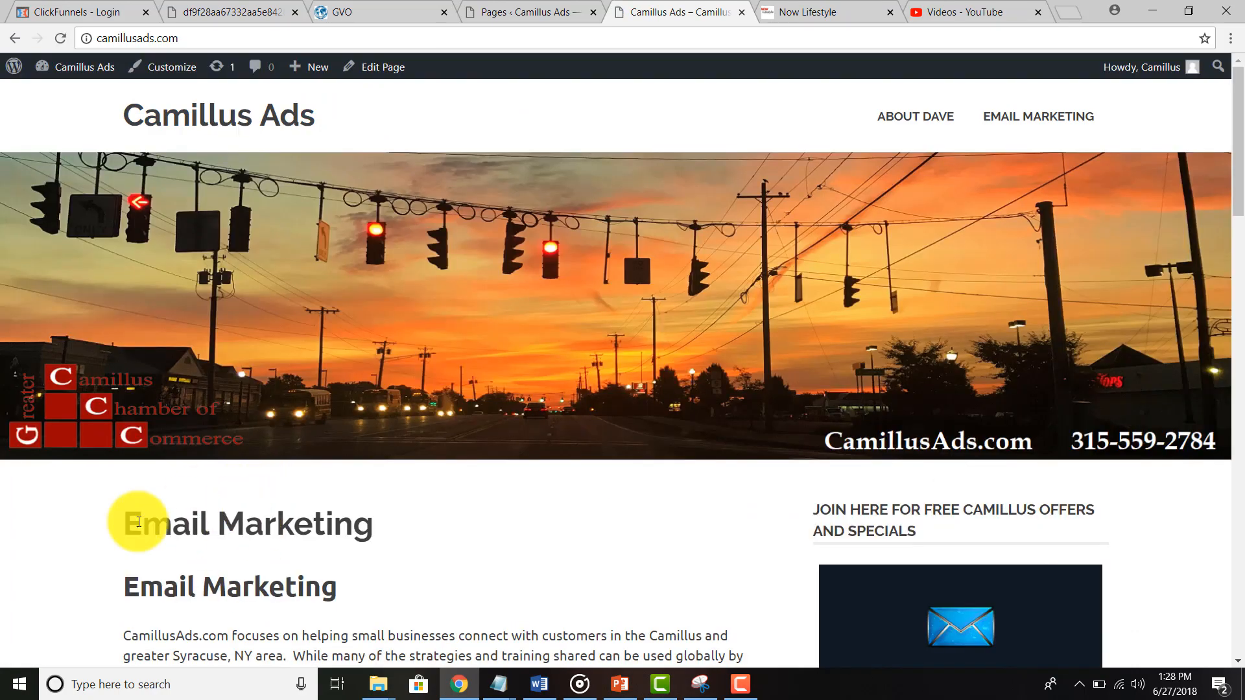
pyautogui.scroll(-4, 711, 486)
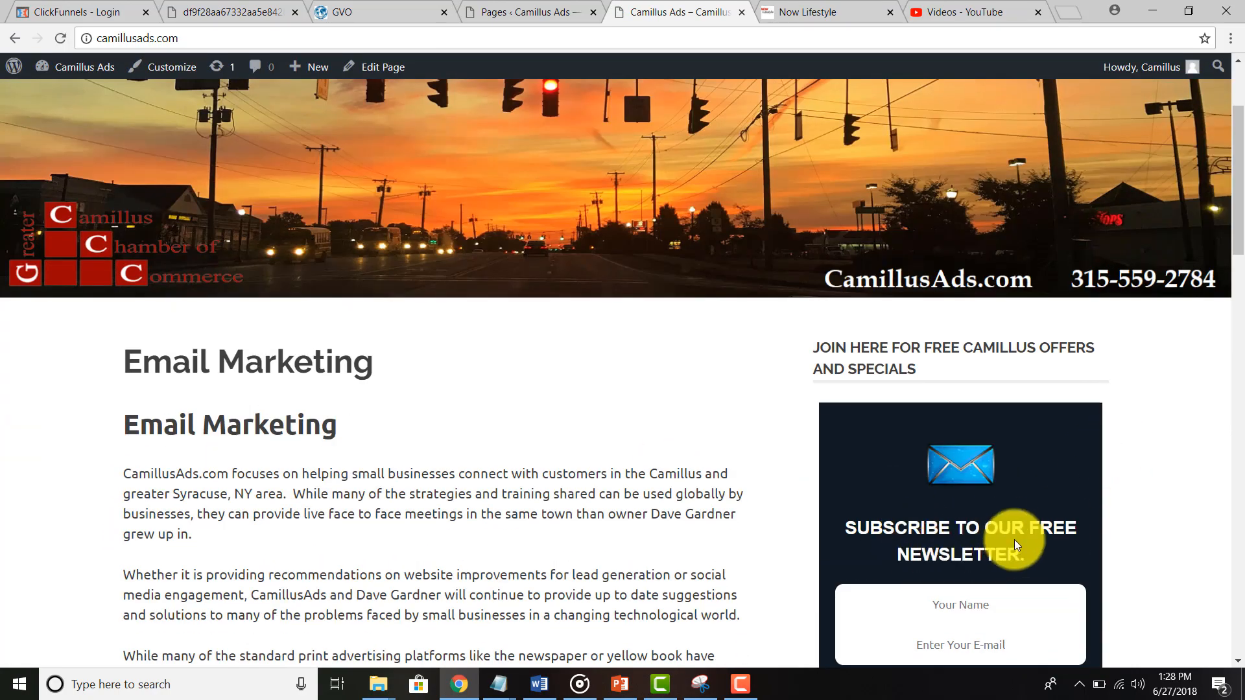
pyautogui.scroll(-2, 929, 472)
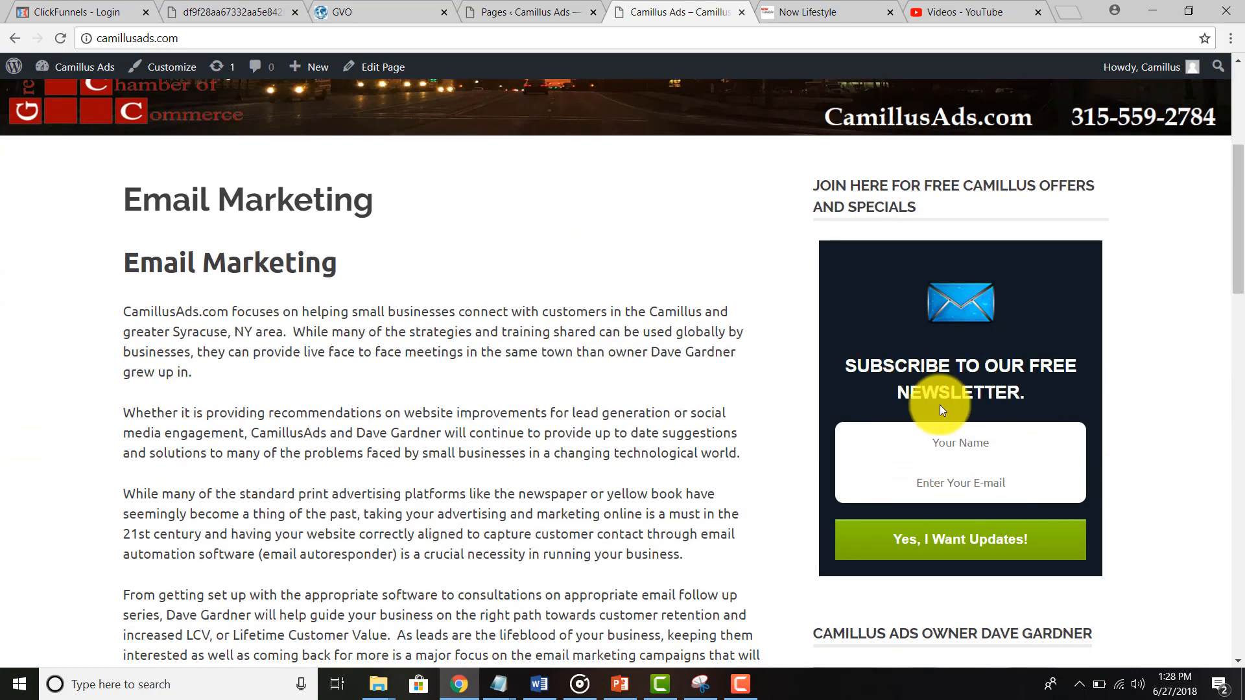
pyautogui.click(940, 454)
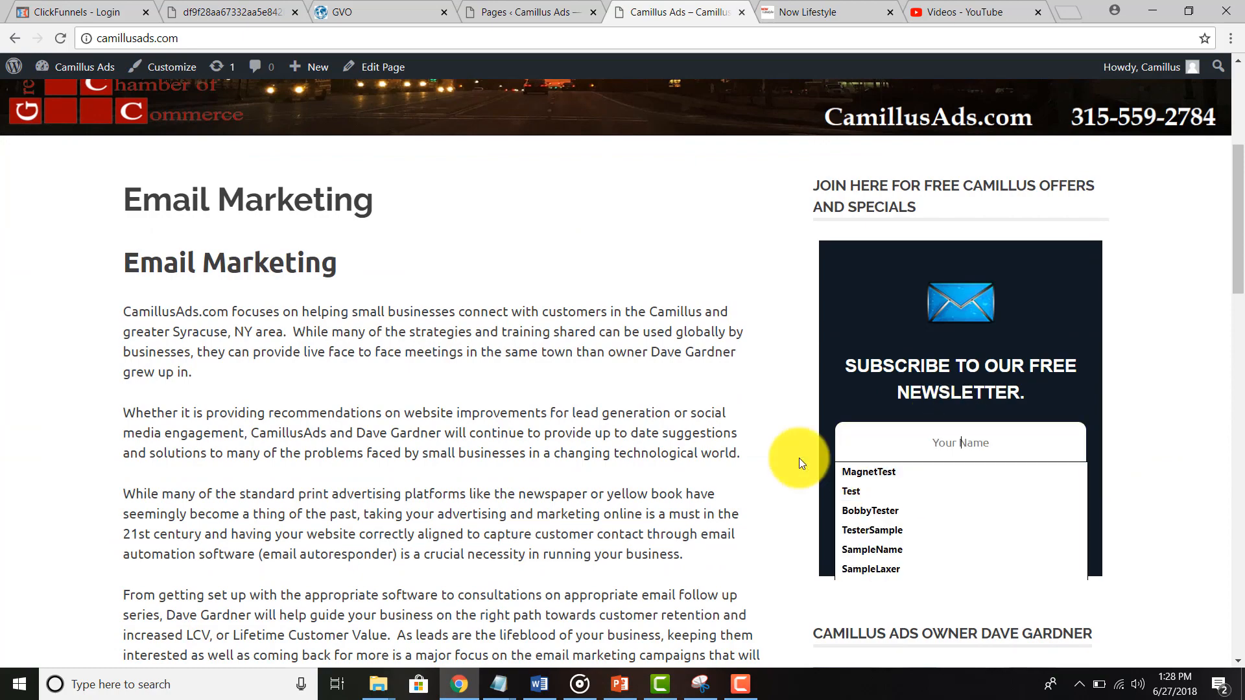
pyautogui.click(799, 458)
pyautogui.click(939, 473)
pyautogui.click(811, 505)
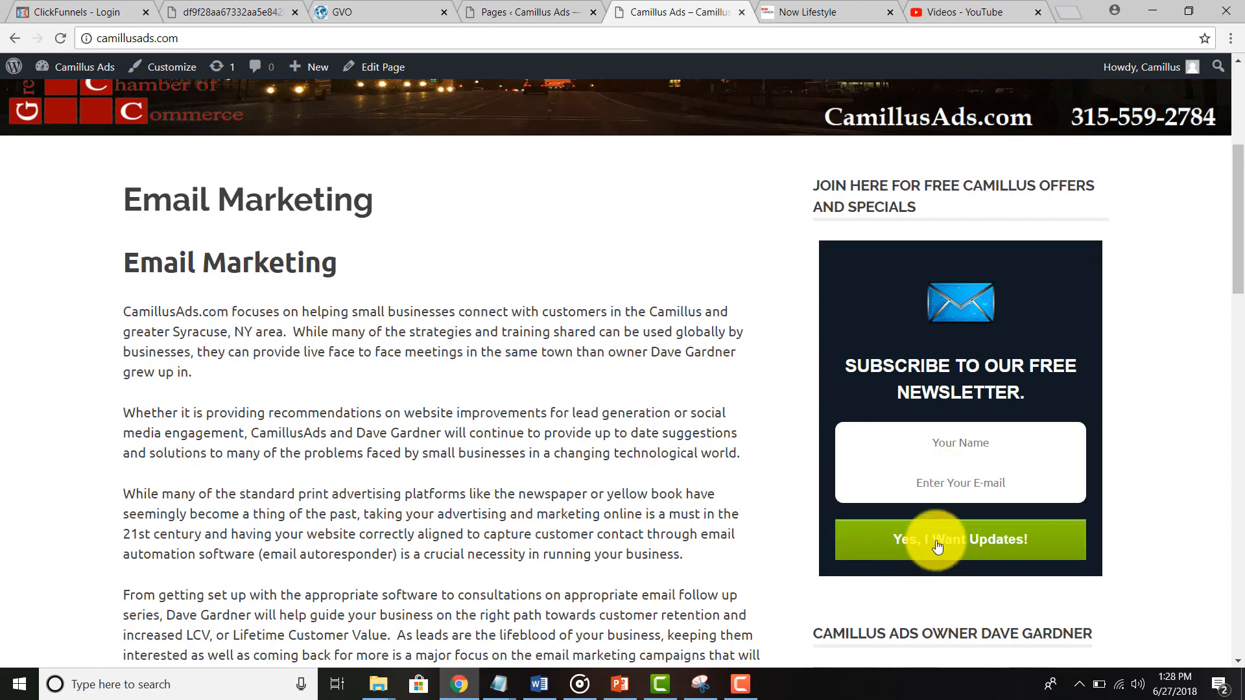
# Step: View the About Dave and Camillus Chamber Presentation pages, then return to the Now Lifestyle Campaign List
pyautogui.scroll(5, 866, 530)
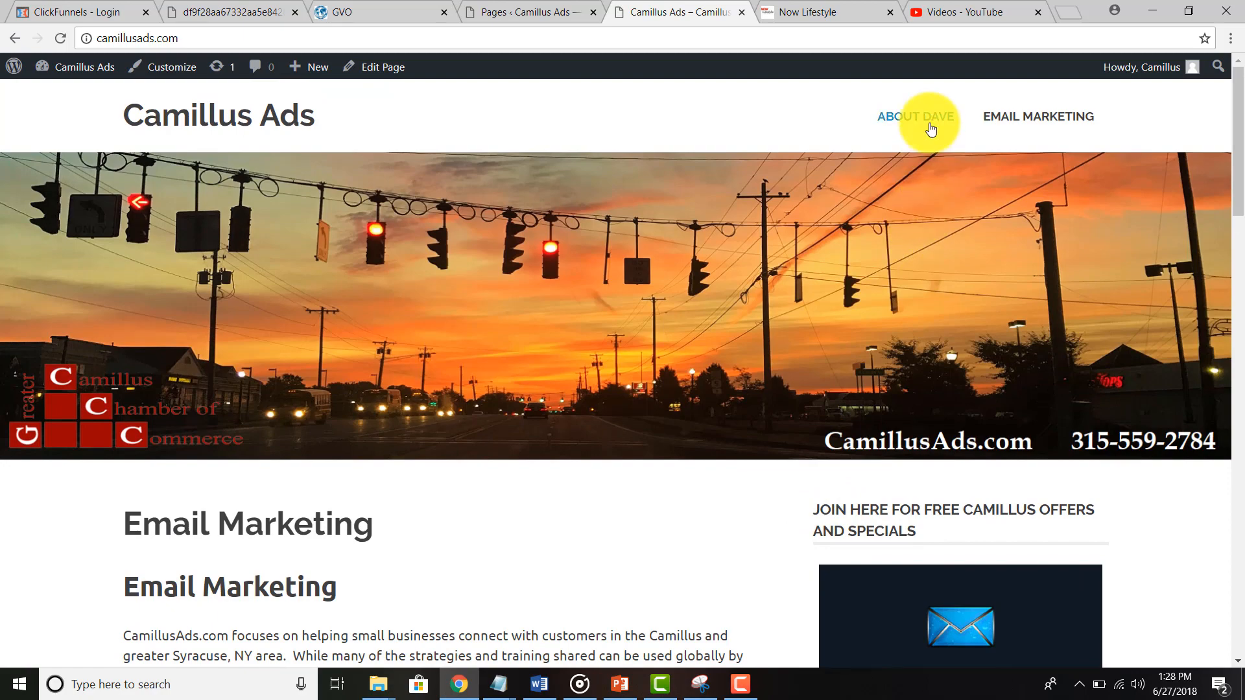
pyautogui.click(930, 123)
pyautogui.scroll(-5, 422, 520)
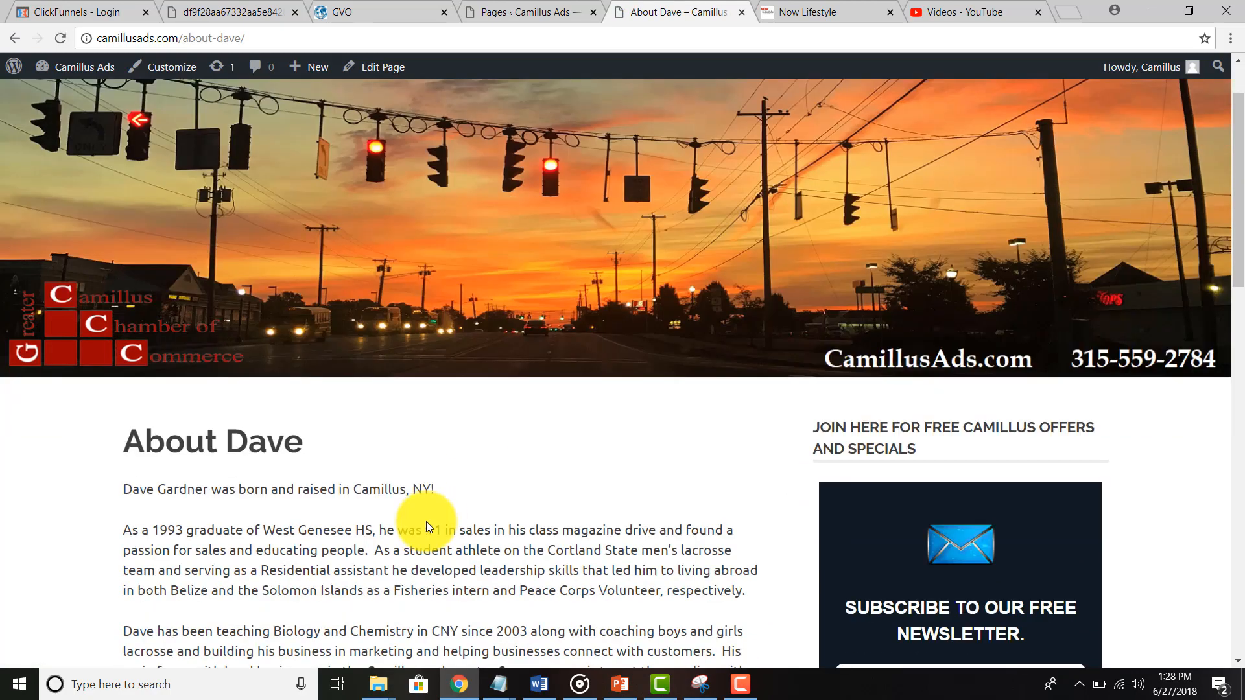
pyautogui.scroll(5, 889, 241)
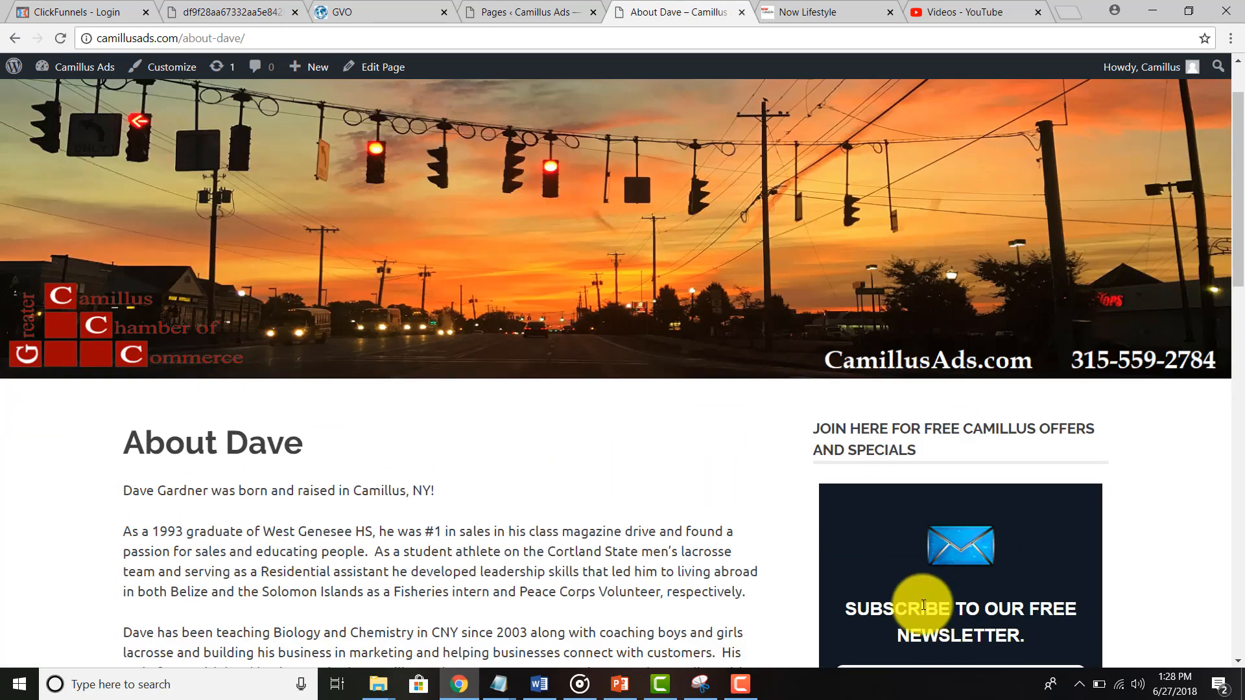
pyautogui.scroll(3, 936, 105)
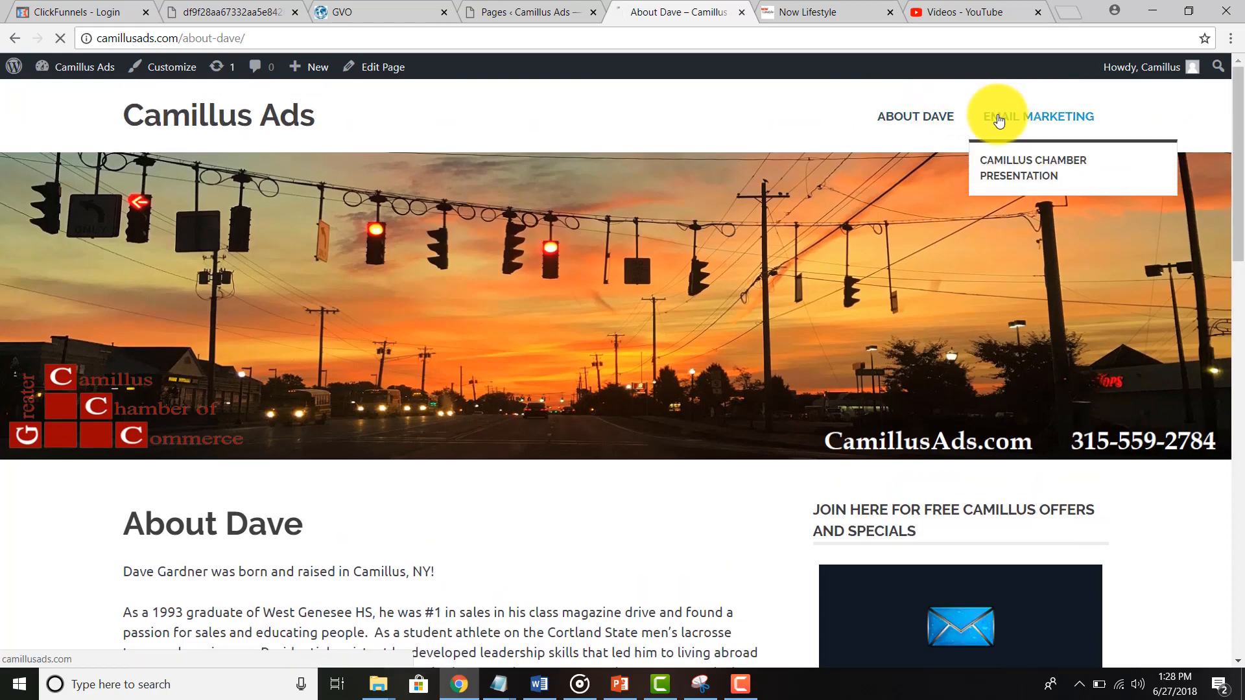
pyautogui.click(1002, 117)
pyautogui.moveTo(1017, 135)
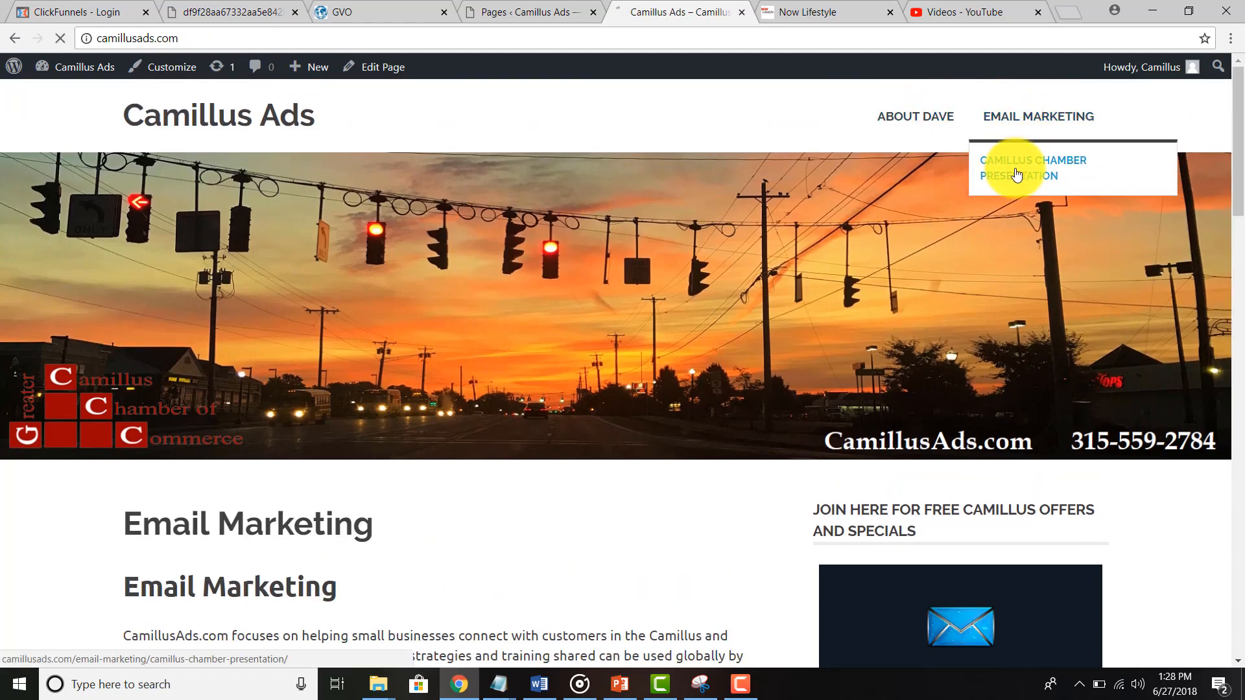
pyautogui.click(1016, 171)
pyautogui.scroll(-3, 630, 565)
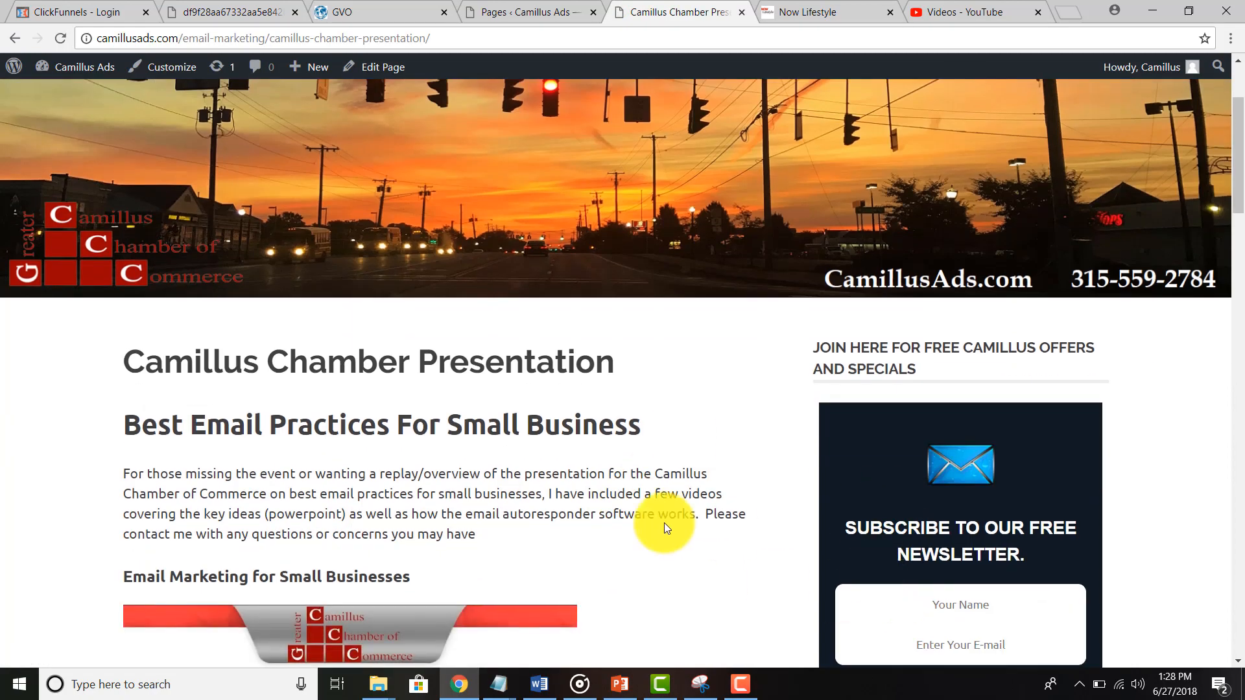
pyautogui.scroll(3, 600, 512)
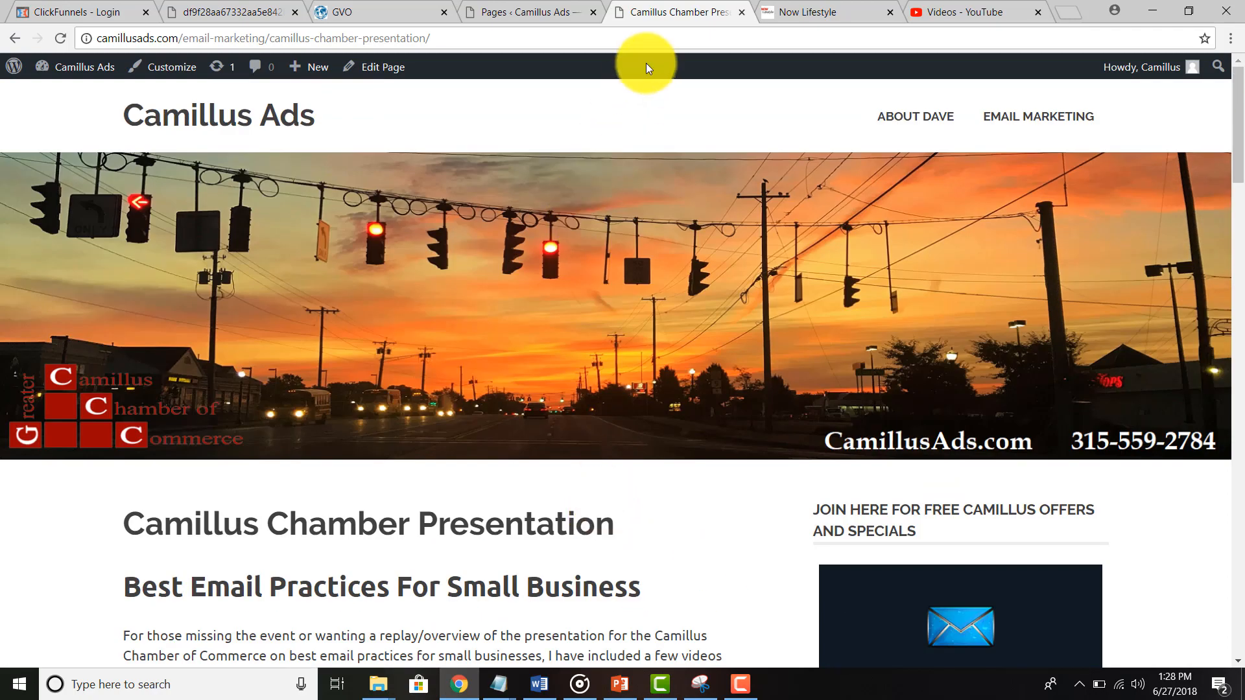
pyautogui.click(801, 11)
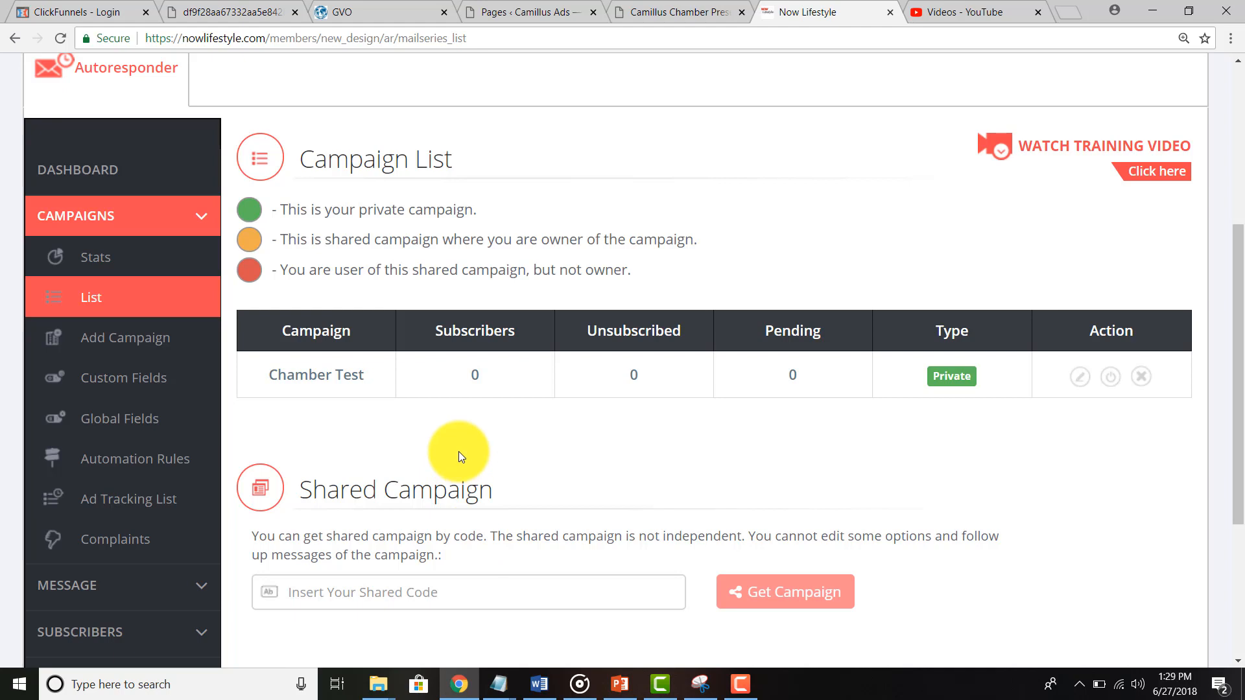
# Step: Return to the Camillus Chamber Presentation page and scroll to its newsletter sign-up box
pyautogui.click(674, 17)
pyautogui.scroll(-3, 732, 473)
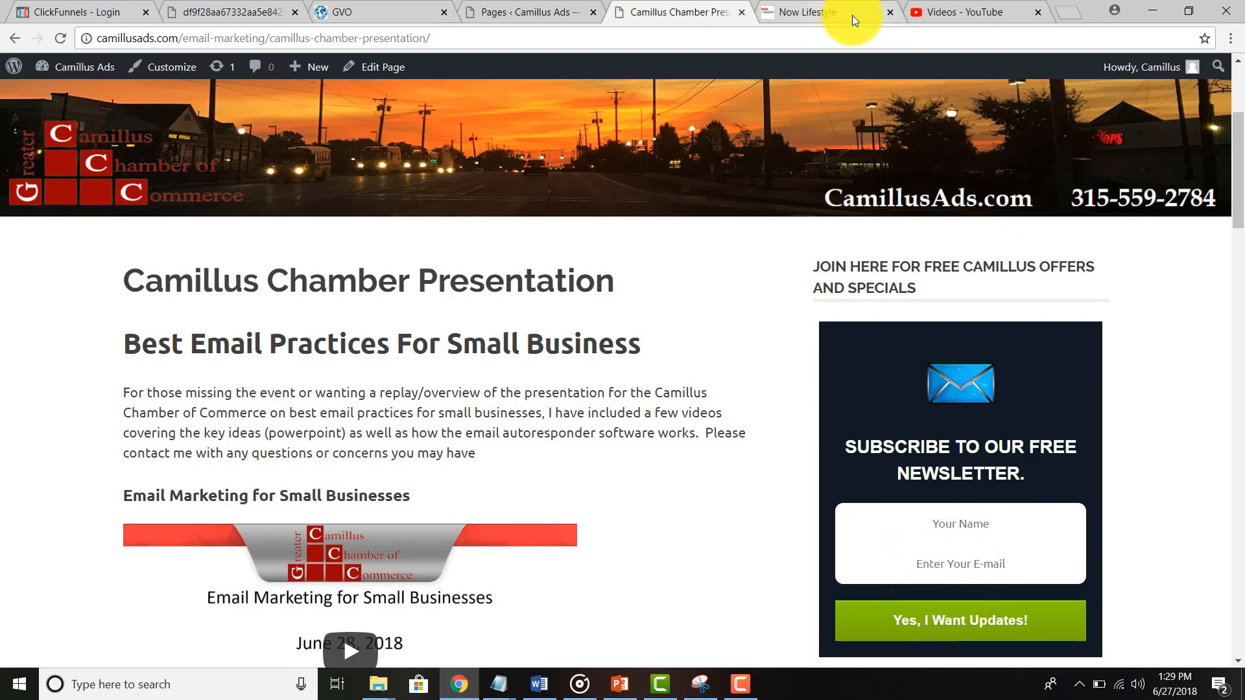
# Step: Load basicwebinars.com in a new tab and highlight the sign-up form's Full Name and email labels
pyautogui.click(1068, 13)
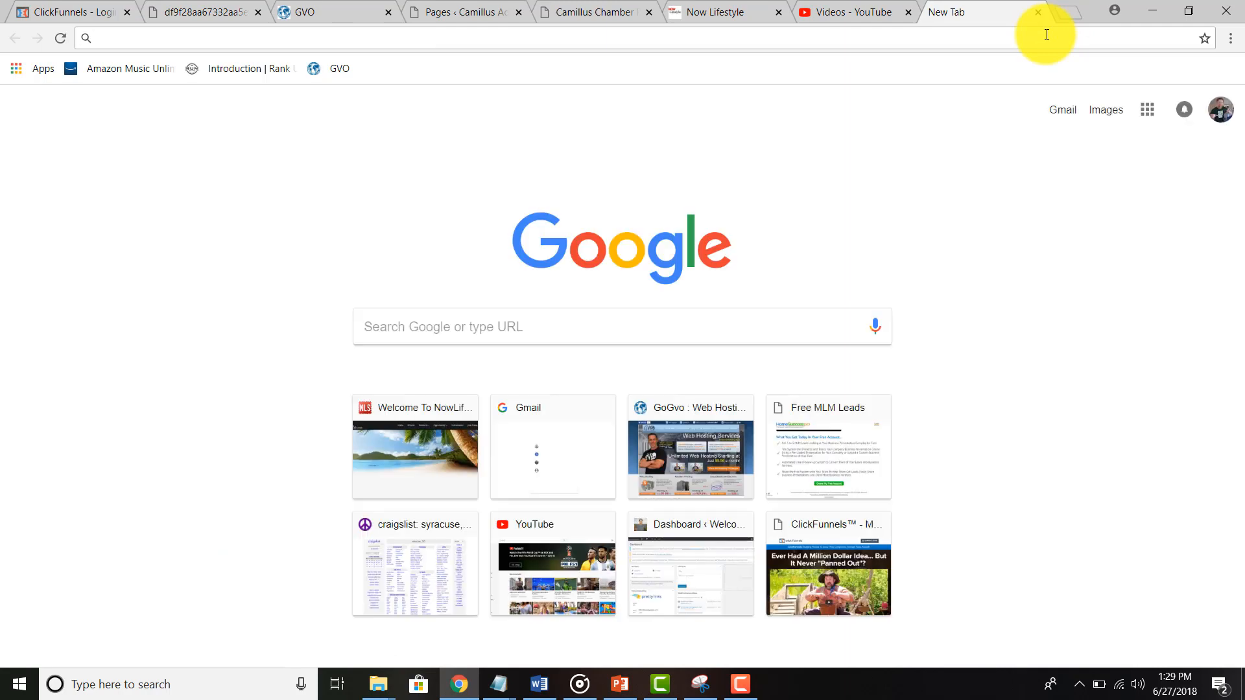
pyautogui.write('th')
pyautogui.press('BackSpace')
pyautogui.press('BackSpace')
pyautogui.press('BackSpace')
pyautogui.write('basic')
pyautogui.press('Return')
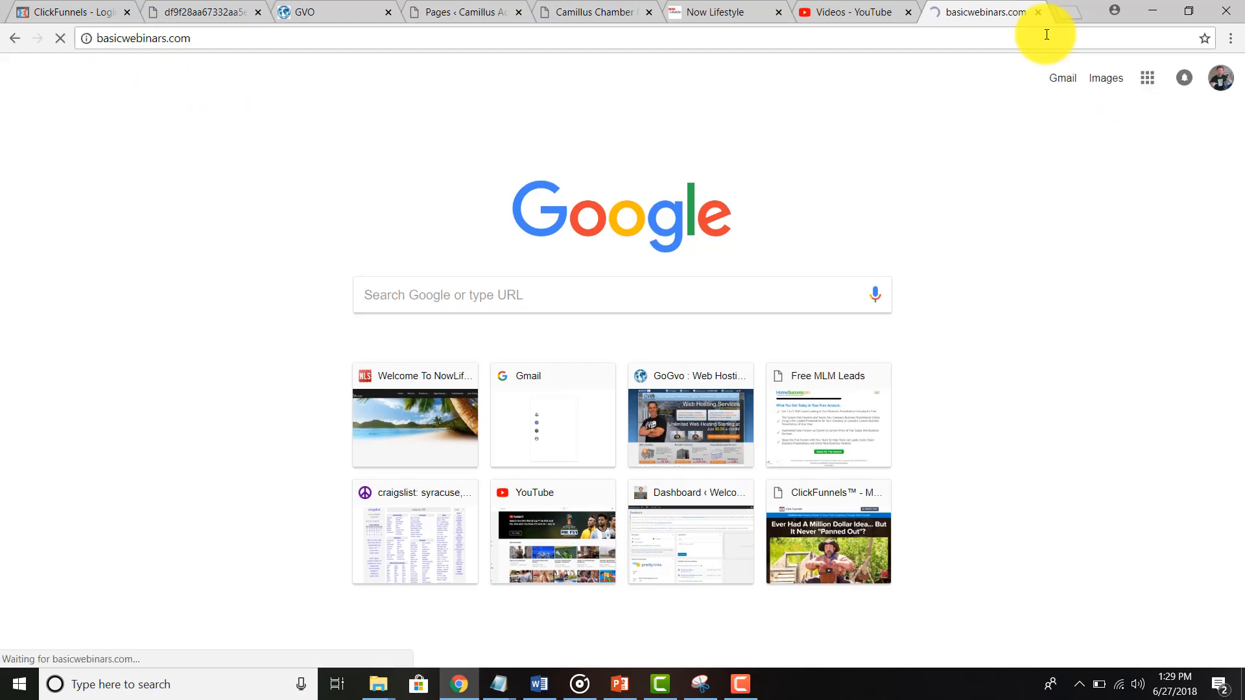
pyautogui.scroll(-10, 900, 216)
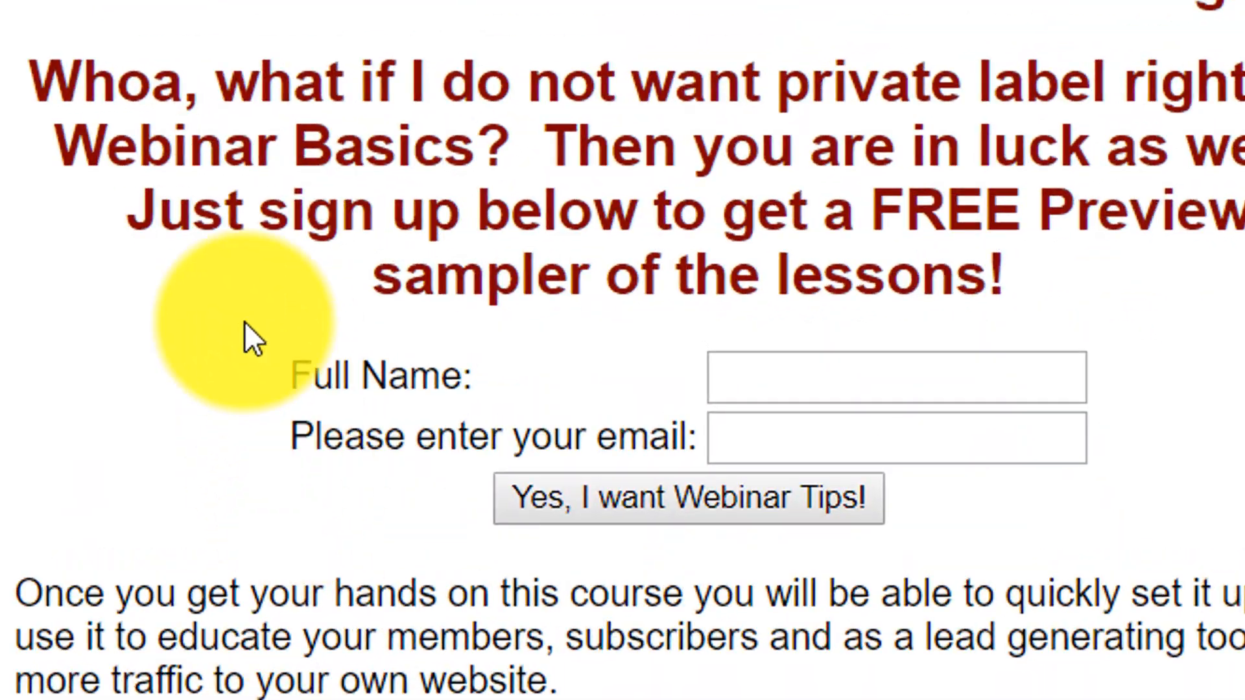
pyautogui.moveTo(286, 393); pyautogui.dragTo(903, 486)
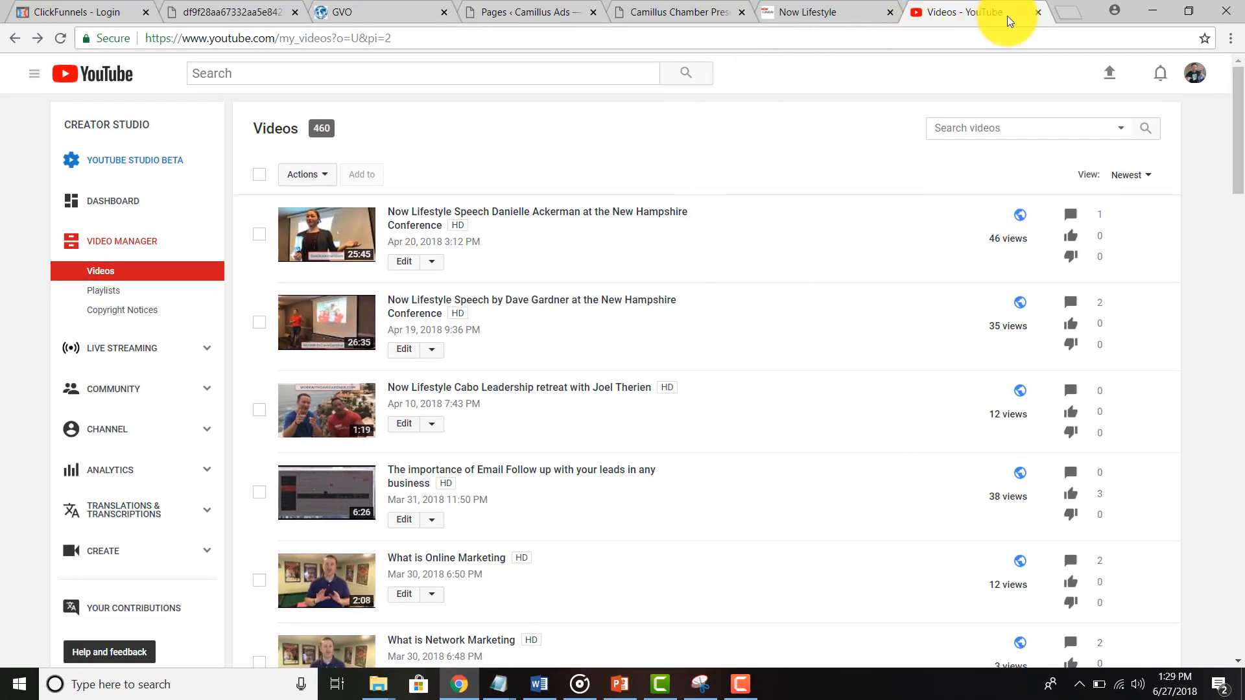
# Step: Glance at the Camillus Chamber Presentation and WordPress pages tabs, then return to the Now Lifestyle campaign list
pyautogui.click(833, 25)
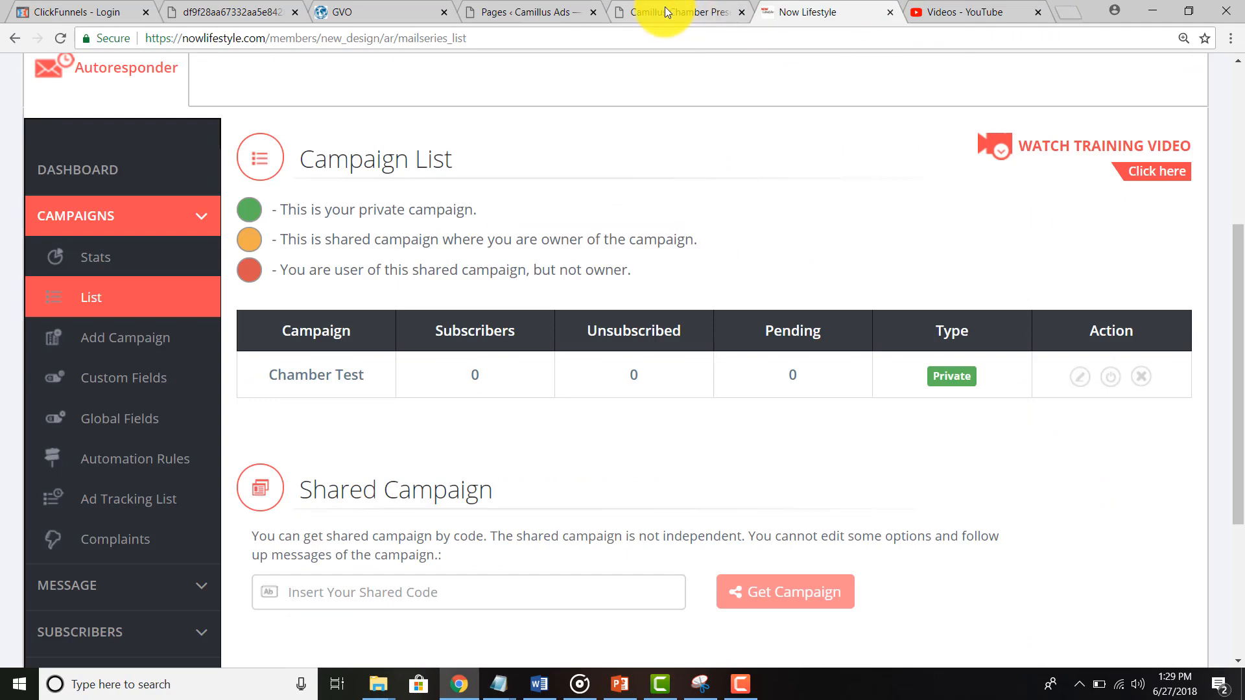
pyautogui.click(664, 10)
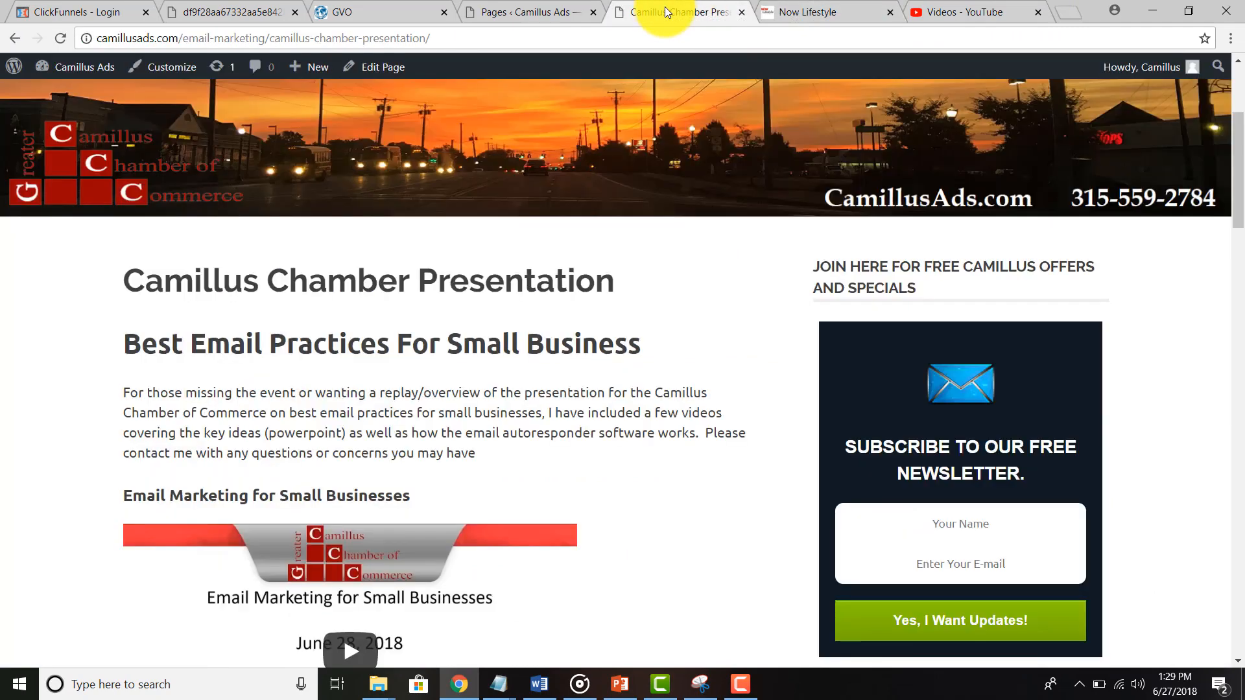
pyautogui.click(530, 13)
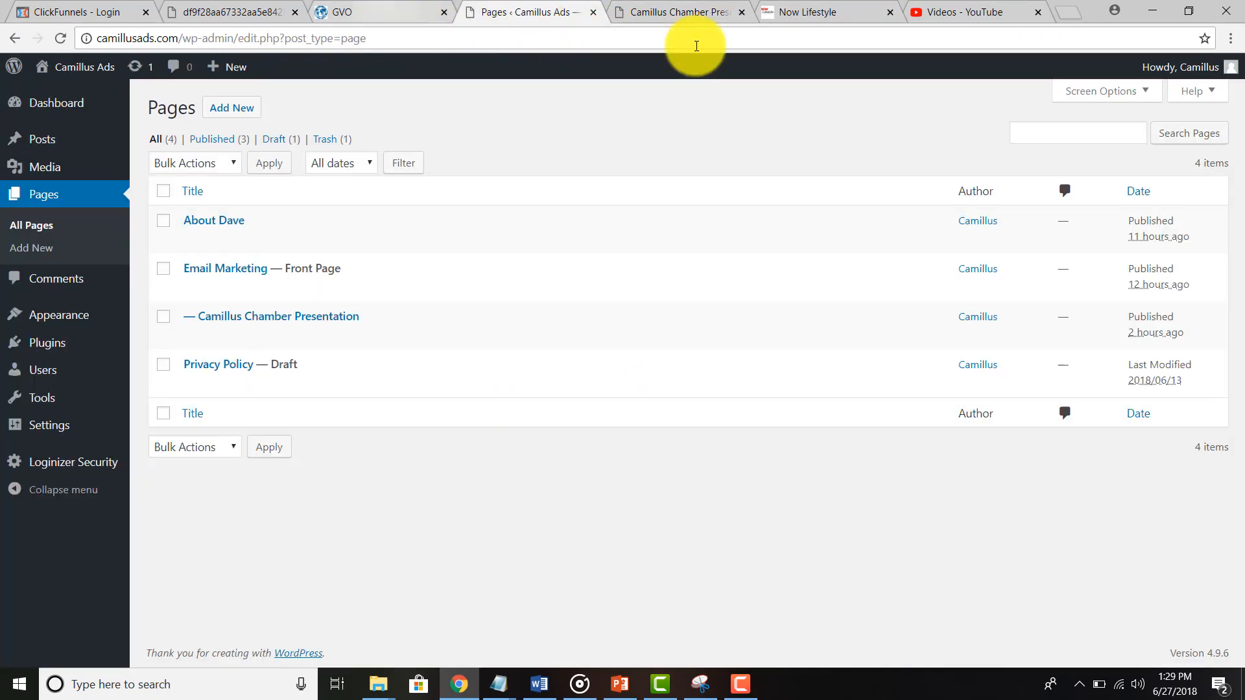
pyautogui.click(816, 10)
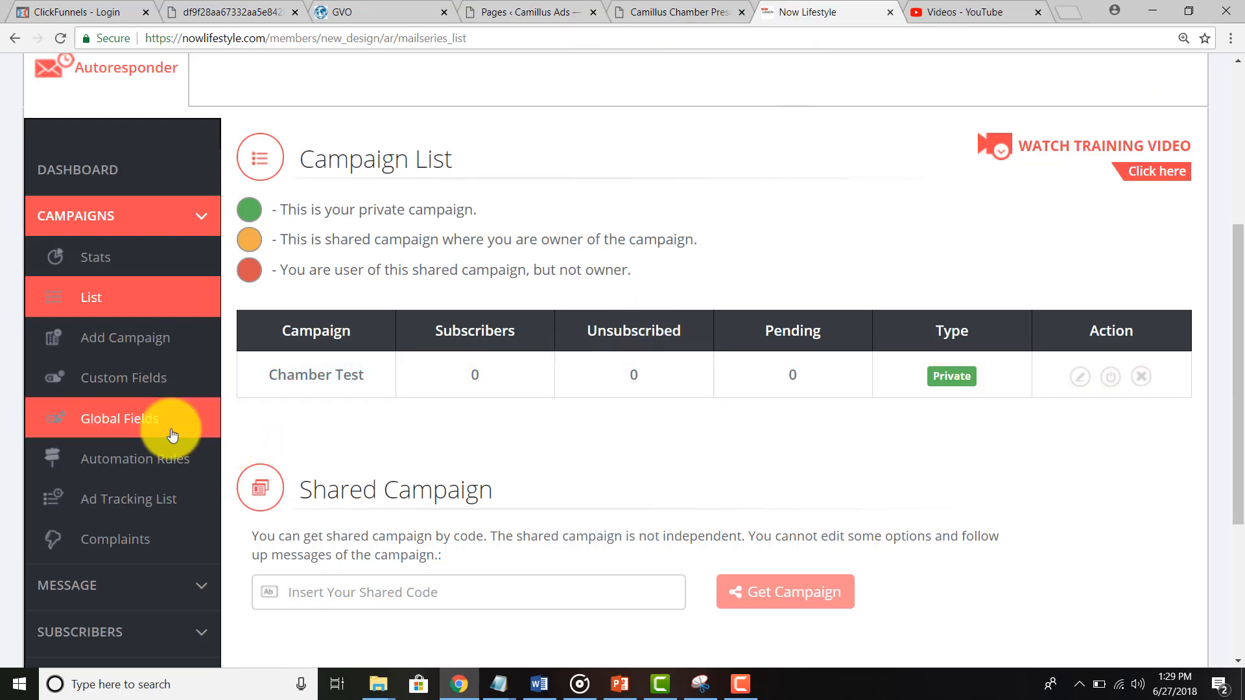
pyautogui.scroll(-3, 172, 433)
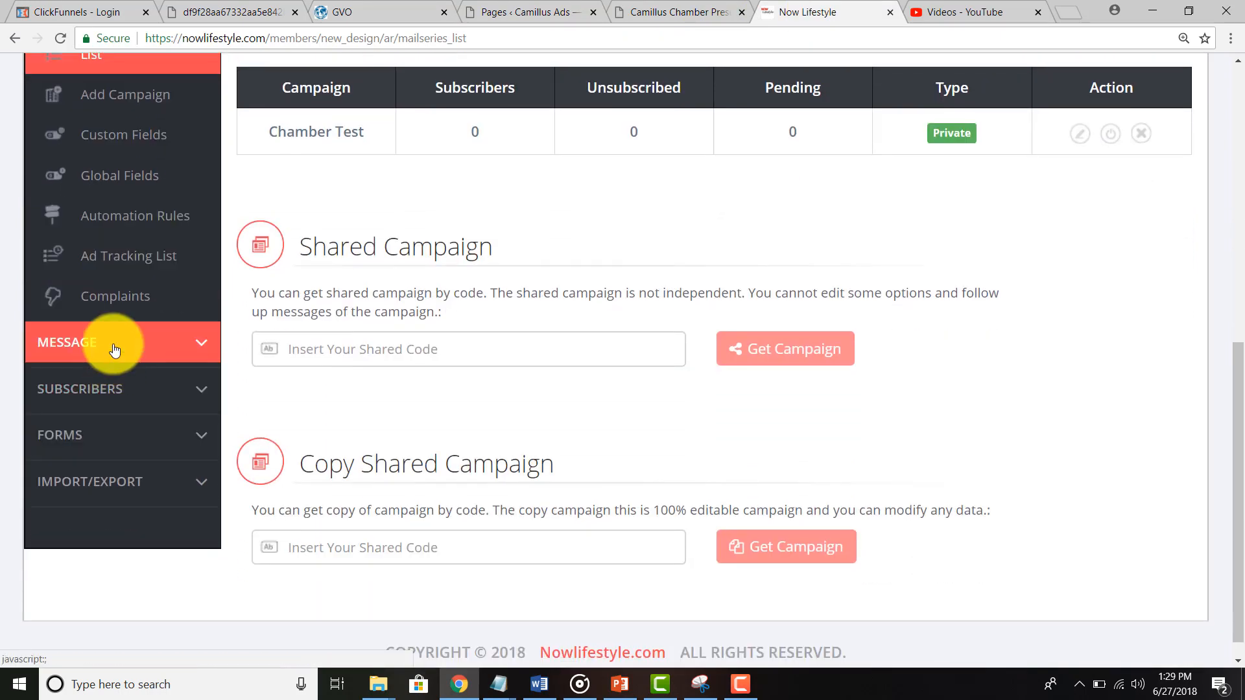
# Step: Open the Forms List from the sidebar's FORMS section
pyautogui.click(114, 350)
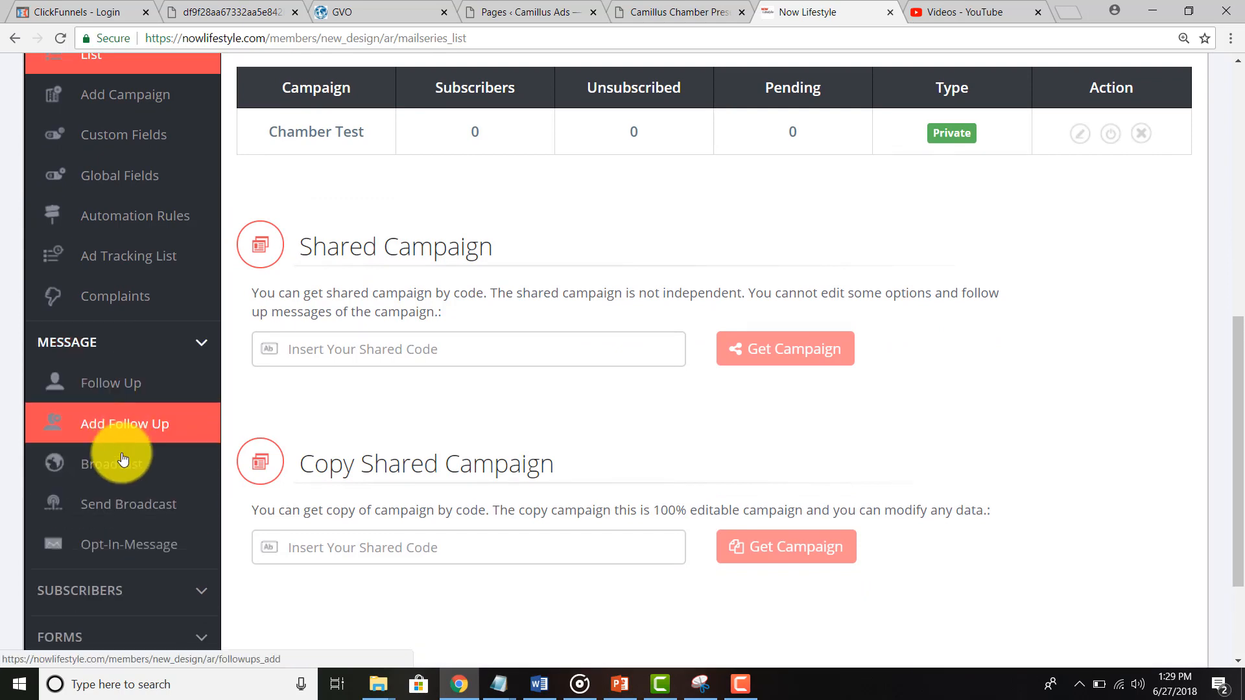
pyautogui.click(107, 349)
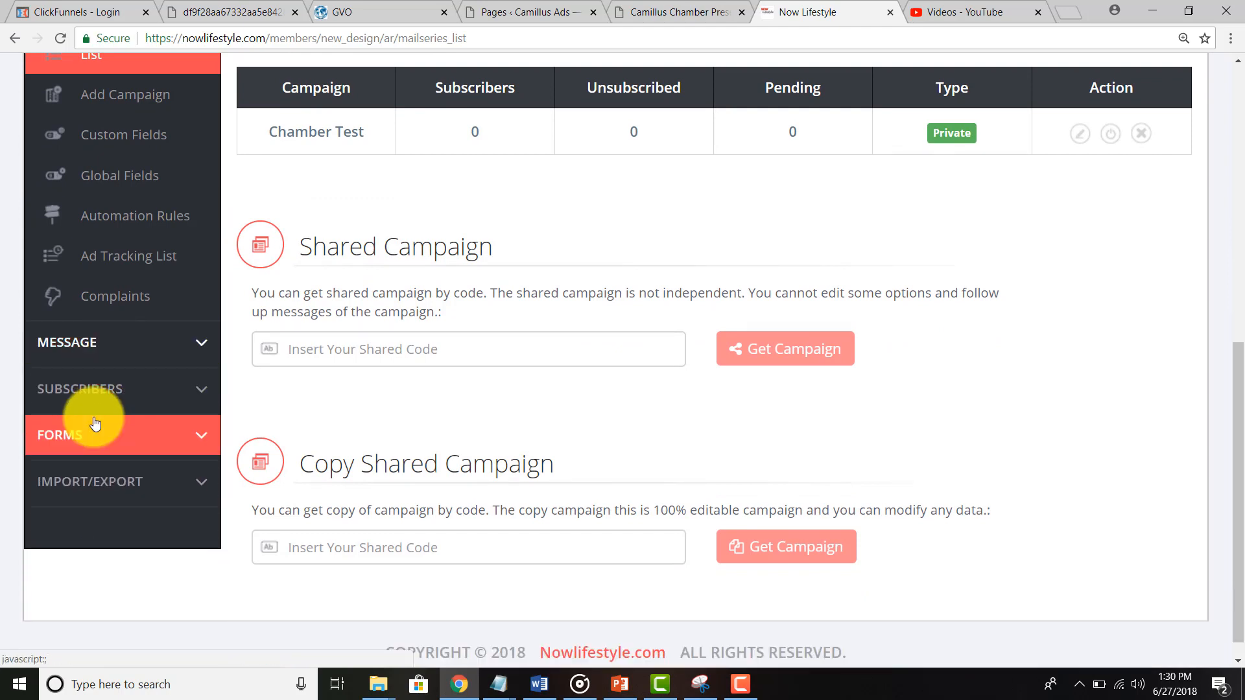
pyautogui.click(89, 434)
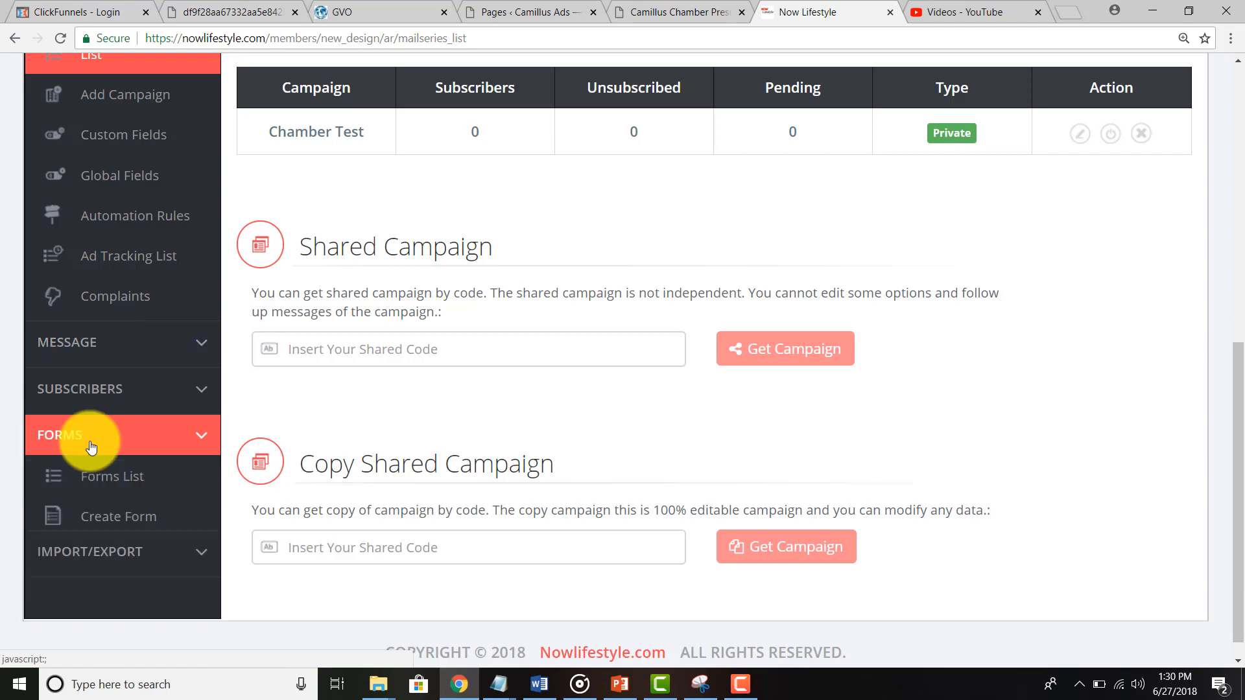
pyautogui.scroll(-1, 89, 445)
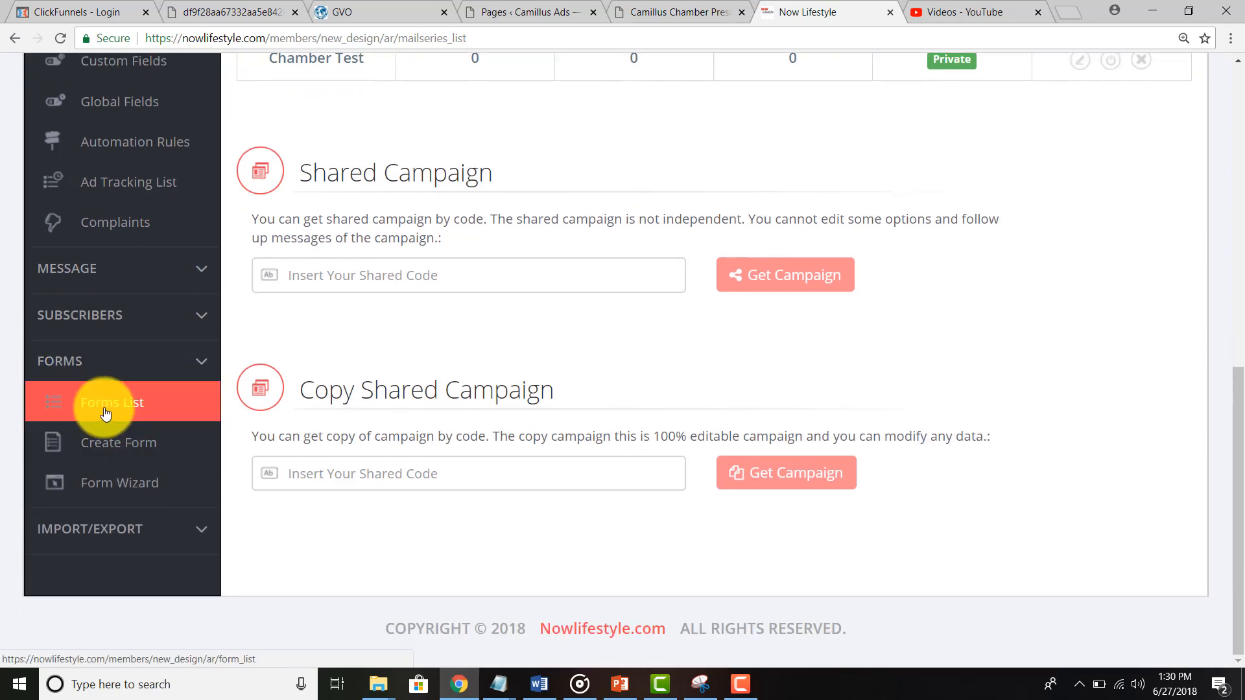
pyautogui.click(105, 414)
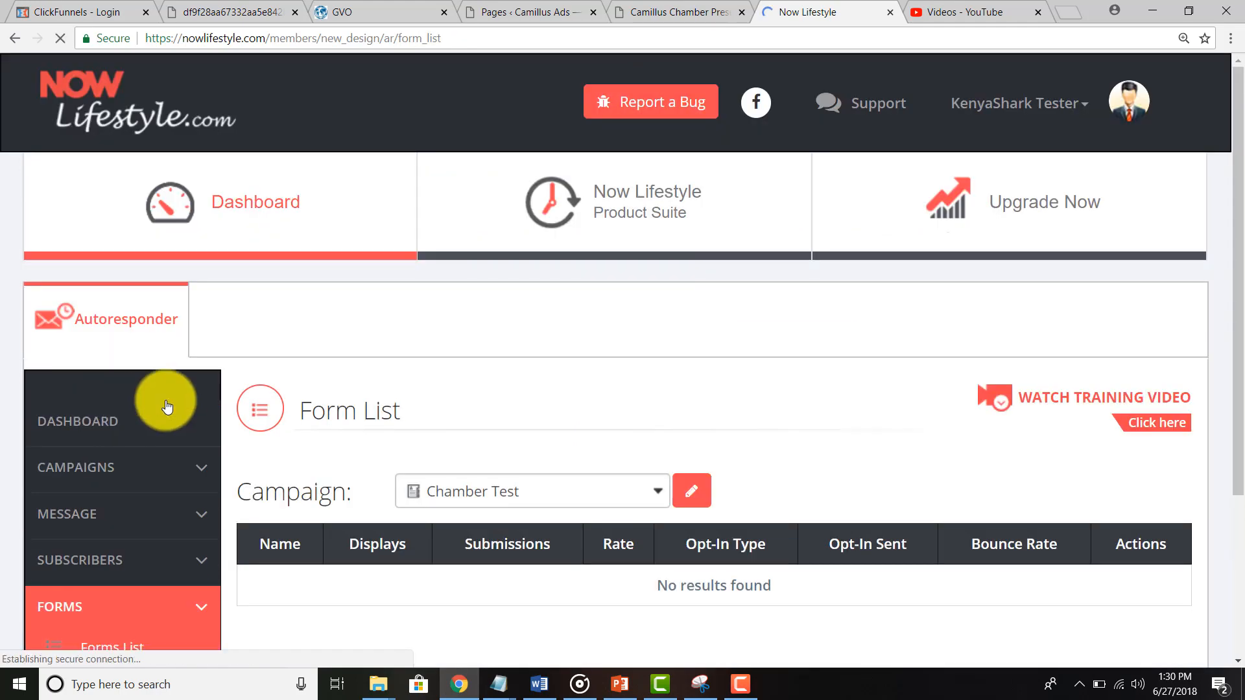
pyautogui.scroll(-3, 168, 407)
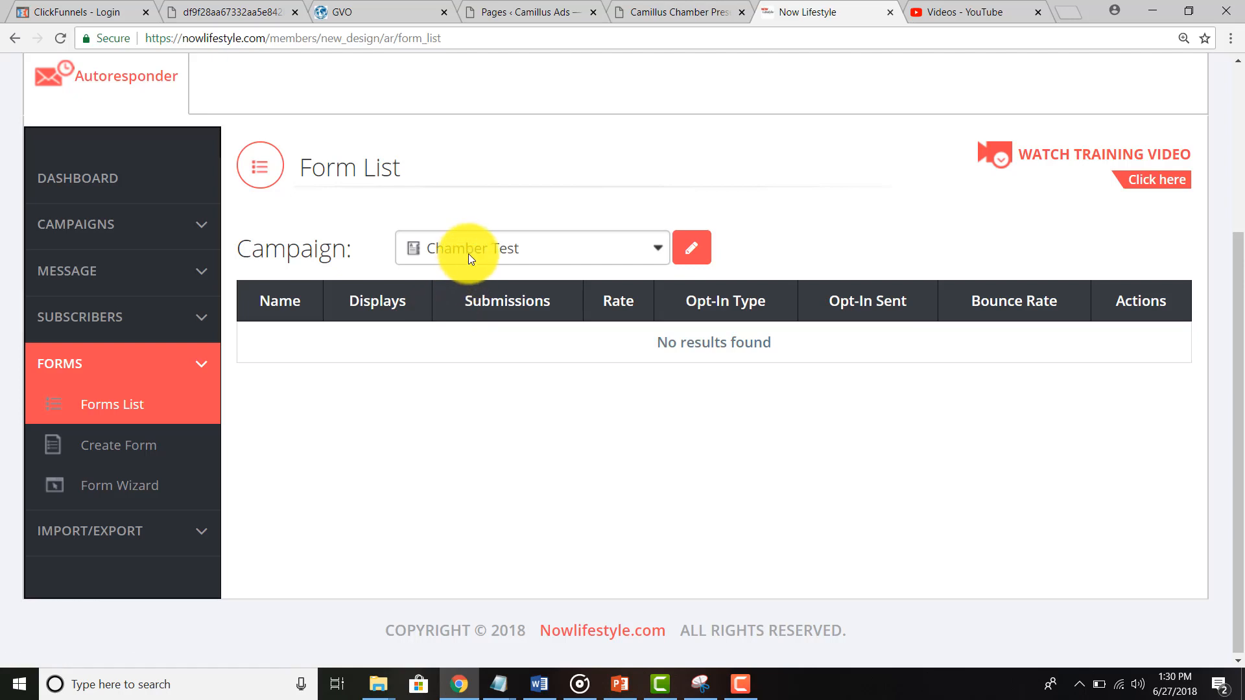
pyautogui.click(468, 254)
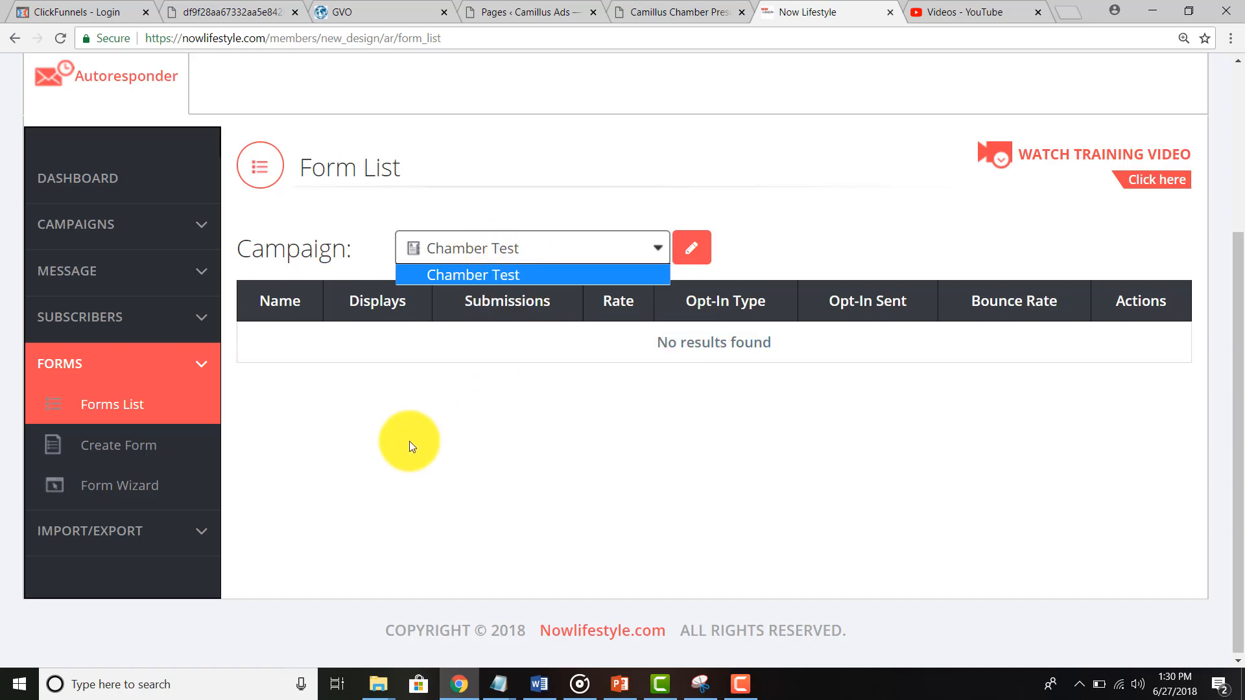
pyautogui.click(135, 483)
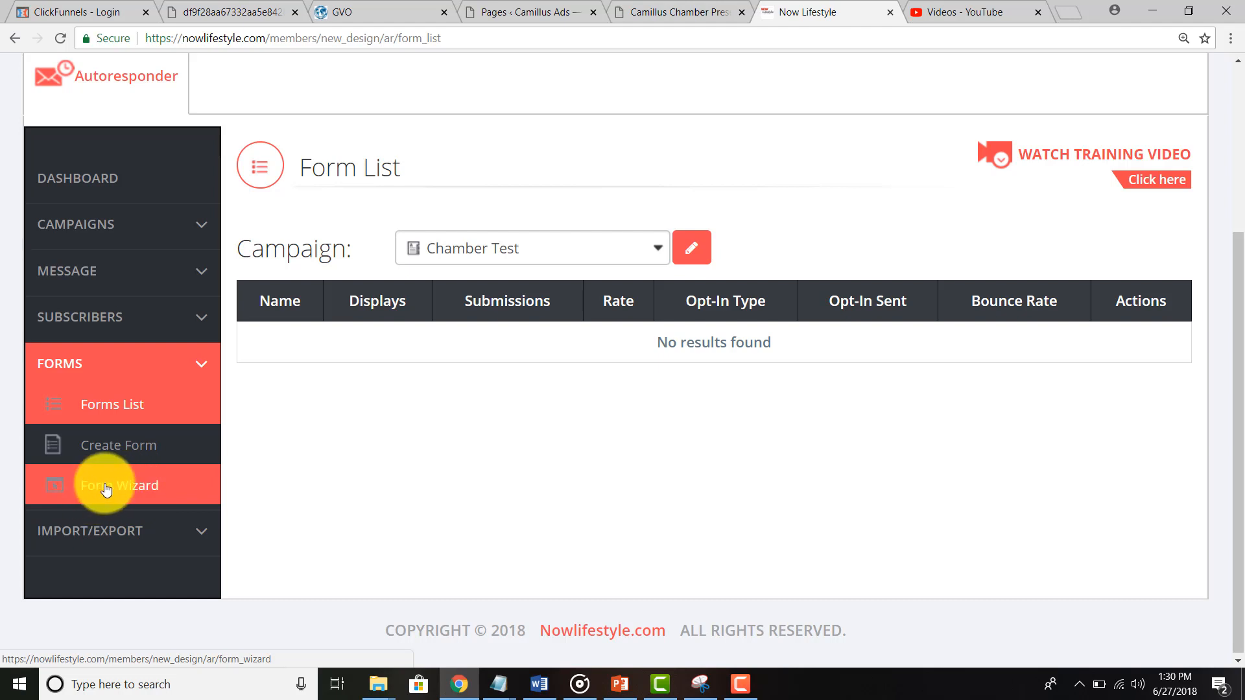
pyautogui.click(106, 490)
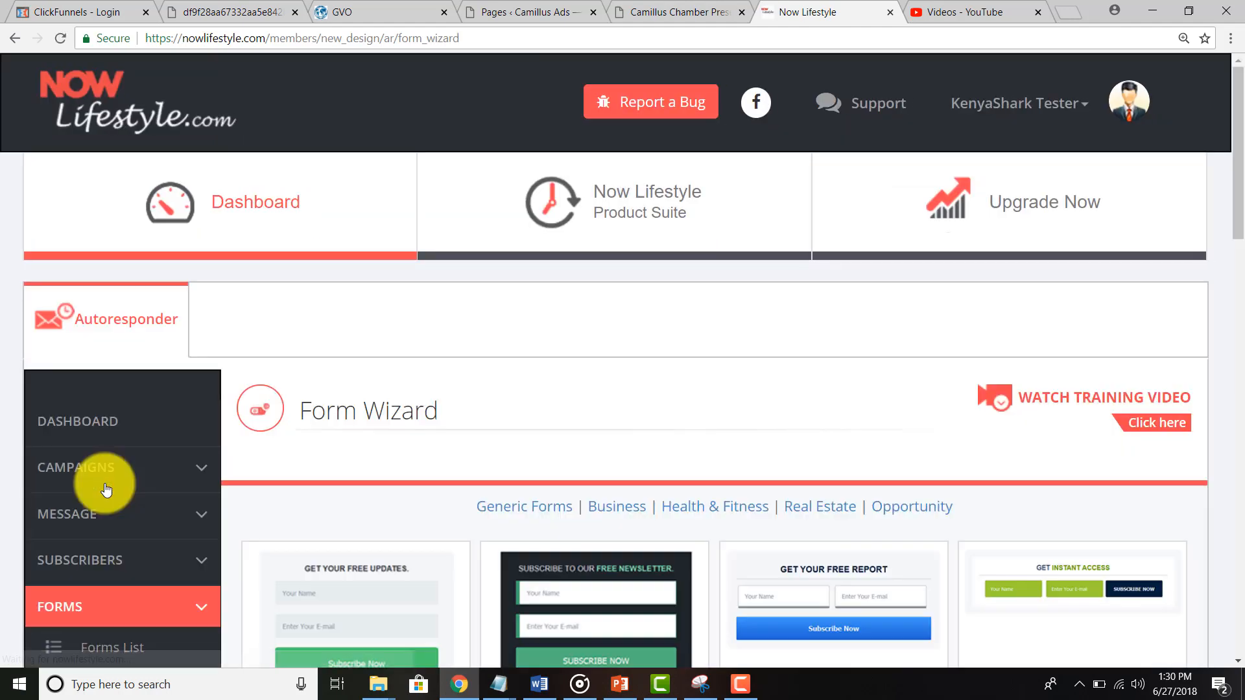
pyautogui.scroll(-2, 528, 412)
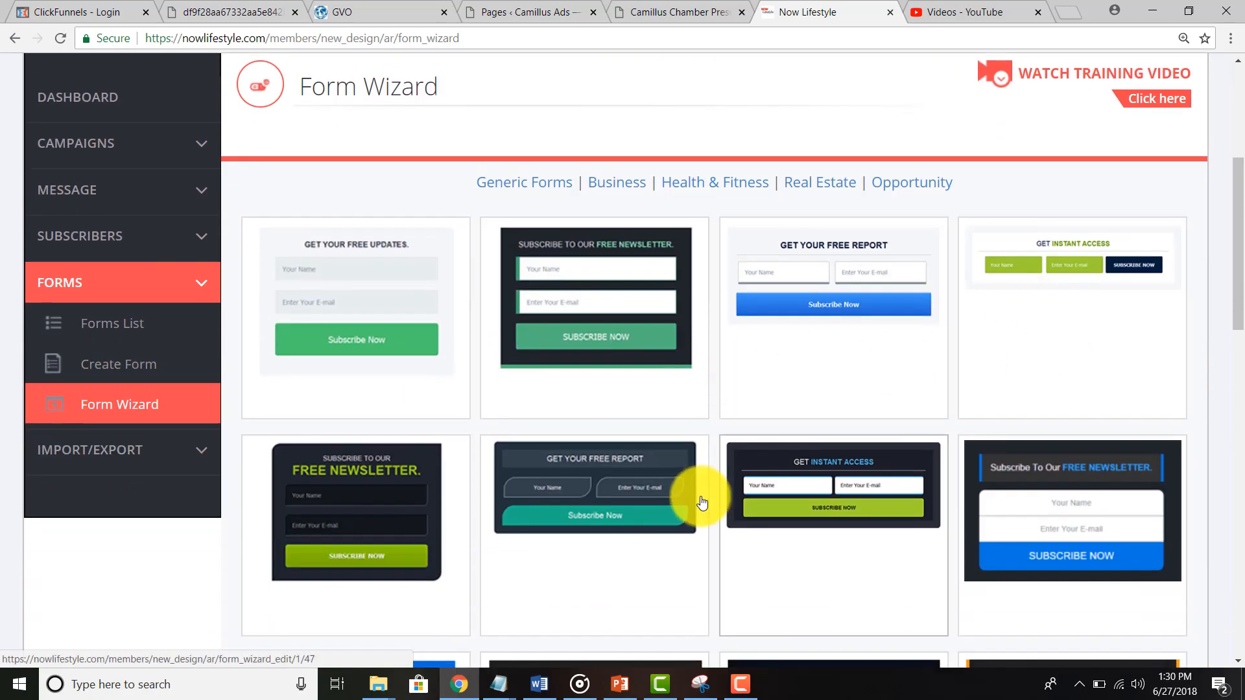
pyautogui.scroll(-3, 700, 505)
pyautogui.scroll(-4, 702, 504)
pyautogui.scroll(7, 703, 503)
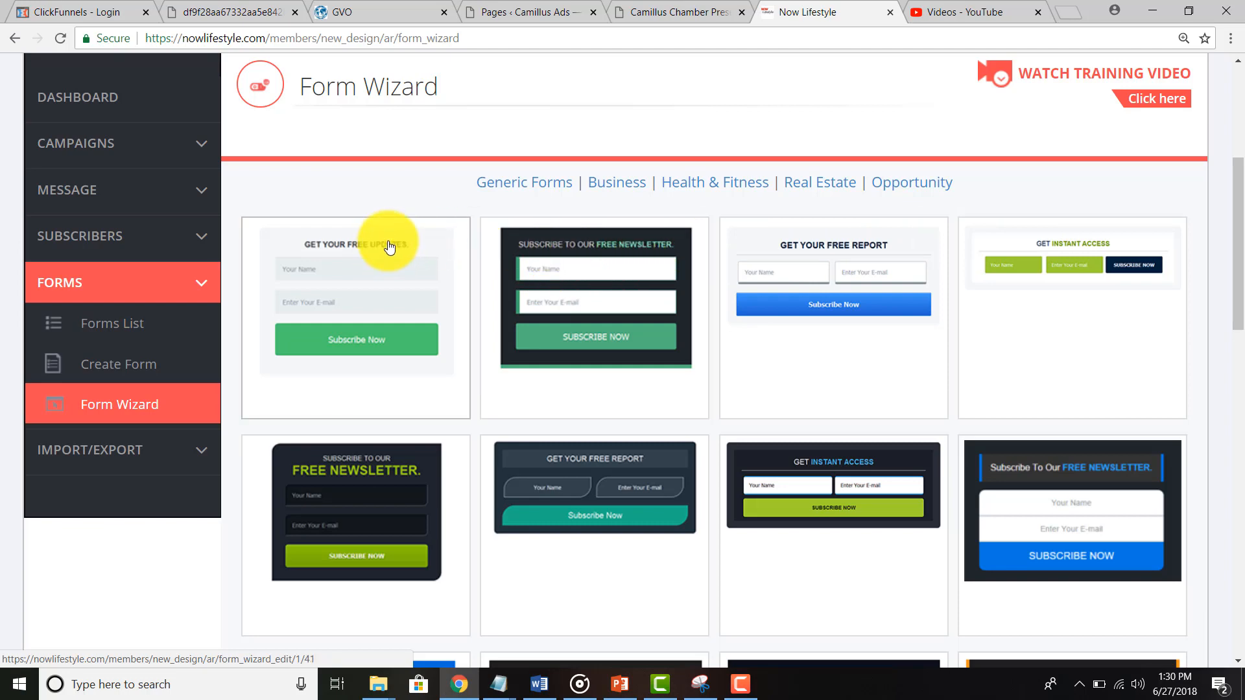
pyautogui.scroll(-5, 645, 292)
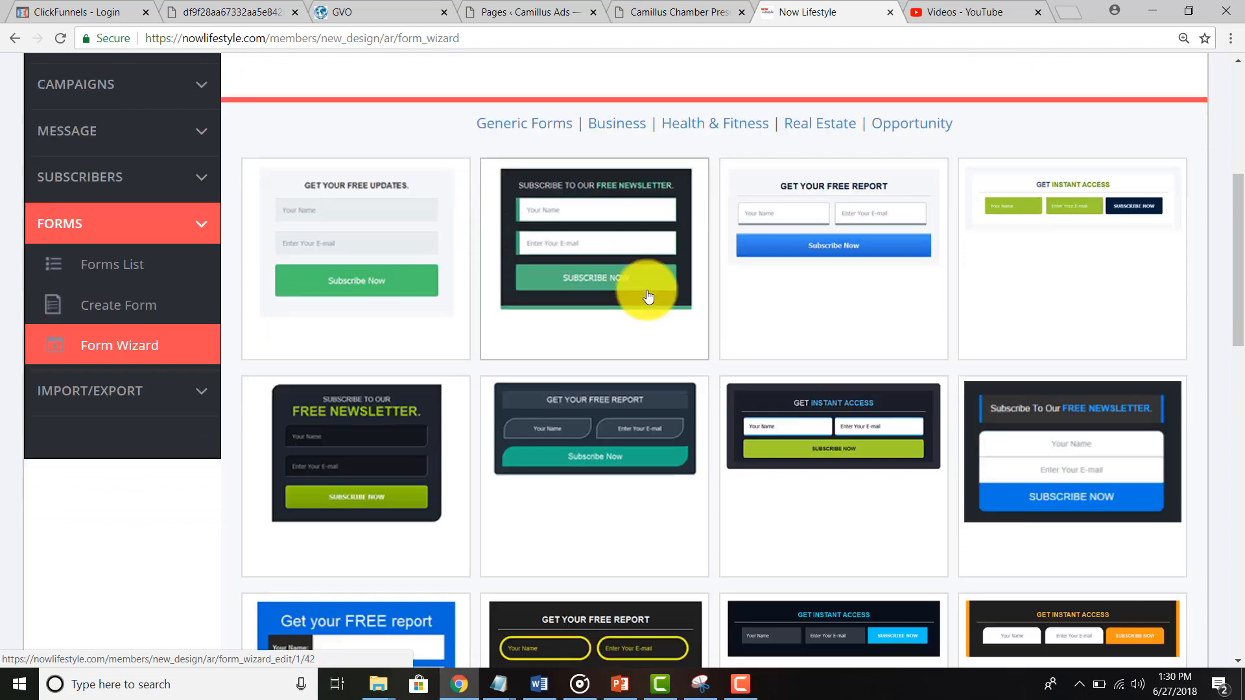
pyautogui.scroll(-7, 645, 292)
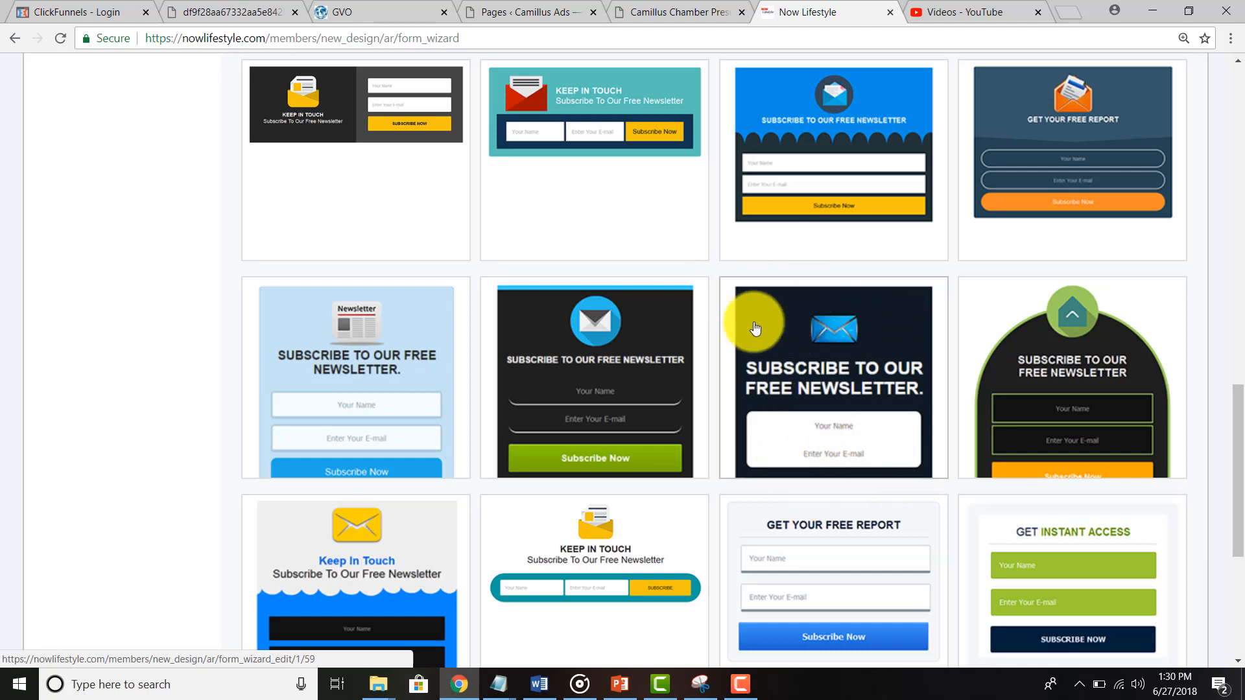
pyautogui.click(531, 12)
pyautogui.click(647, 9)
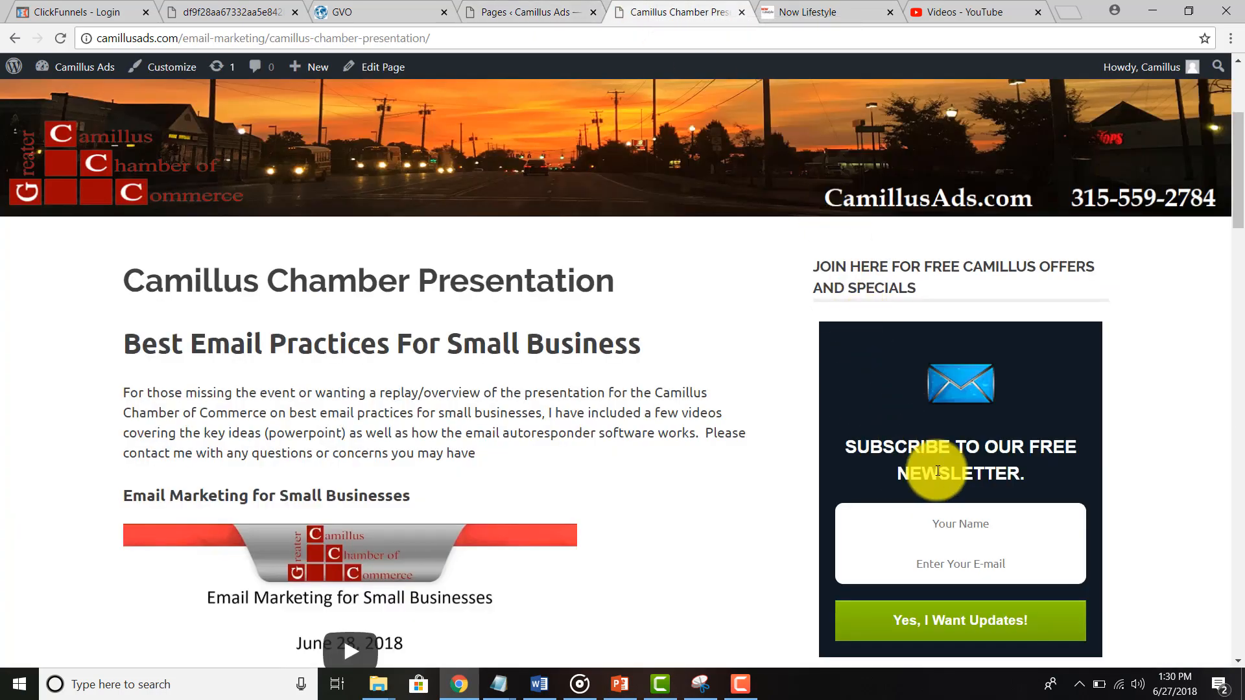
pyautogui.moveTo(810, 262); pyautogui.dragTo(916, 289)
pyautogui.click(827, 285)
pyautogui.click(820, 270)
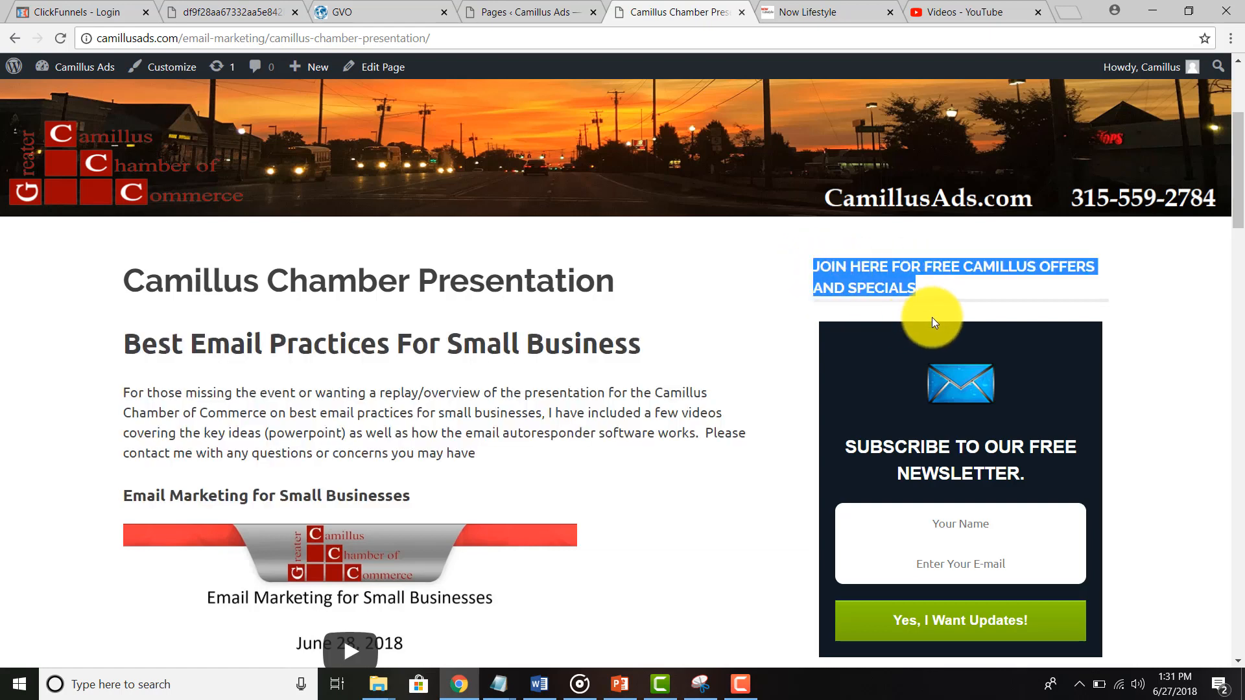
pyautogui.click(939, 304)
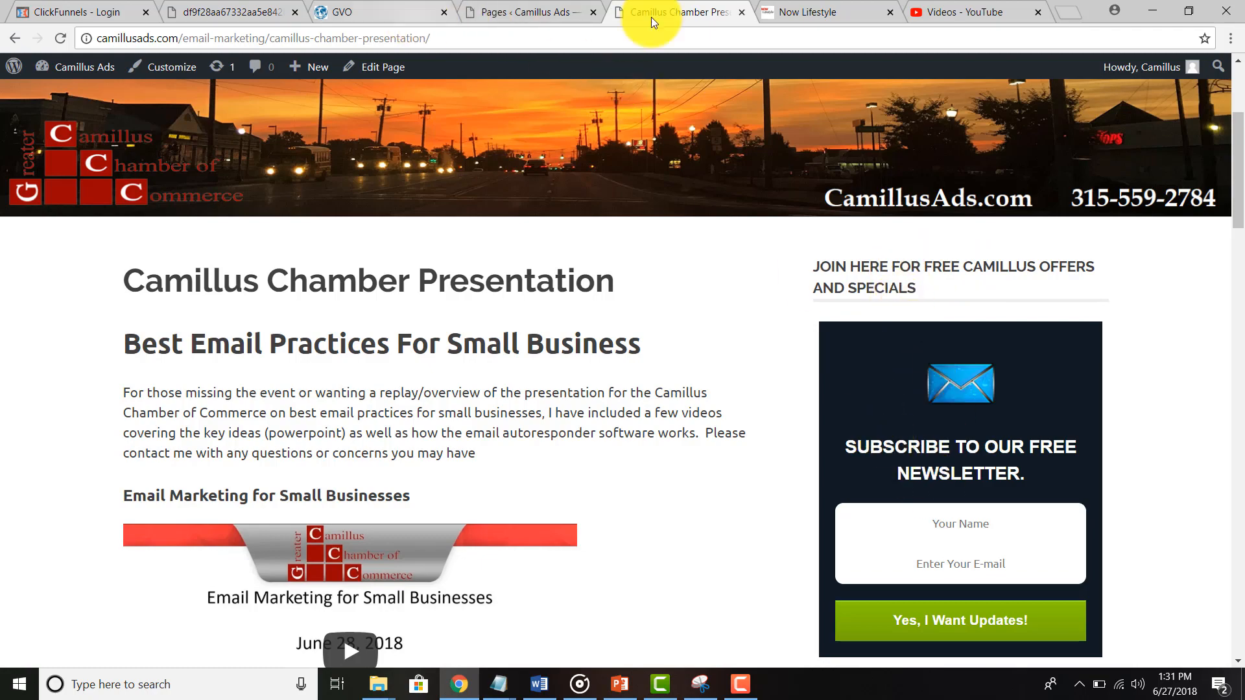
pyautogui.click(797, 13)
pyautogui.scroll(-5, 648, 458)
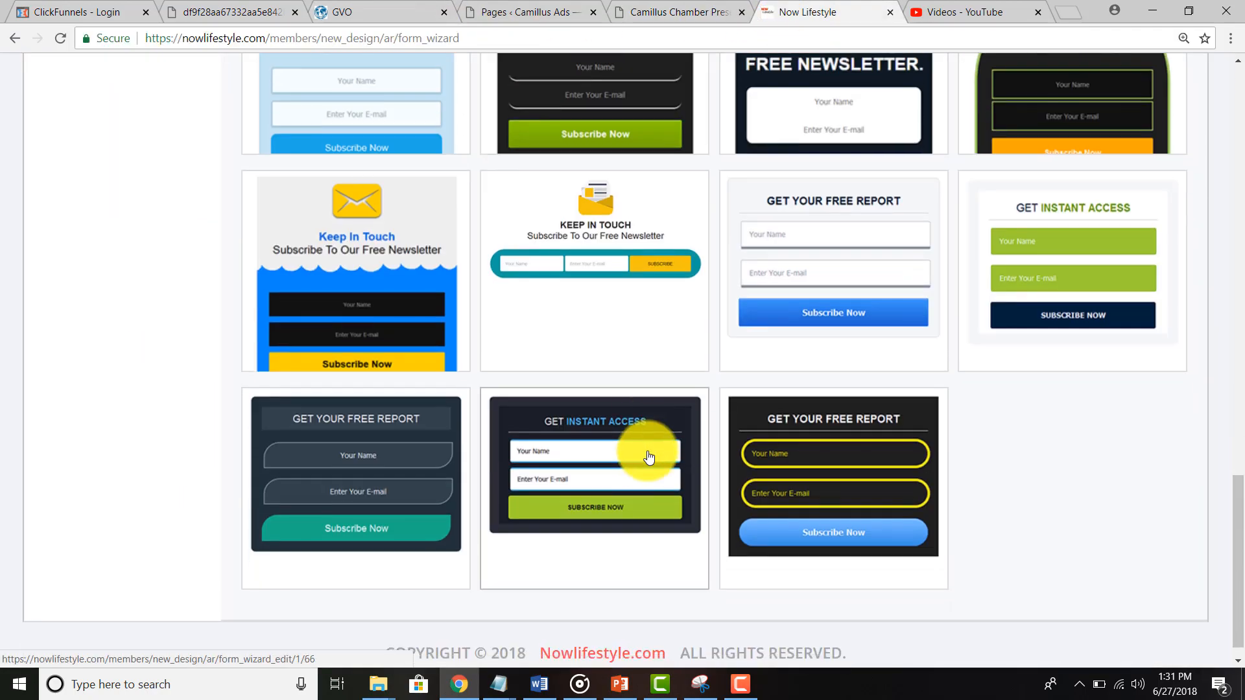
# Step: Browse the Business, Real Estate and Generic Forms template categories in the Form Wizard
pyautogui.scroll(18, 648, 458)
pyautogui.scroll(4, 648, 458)
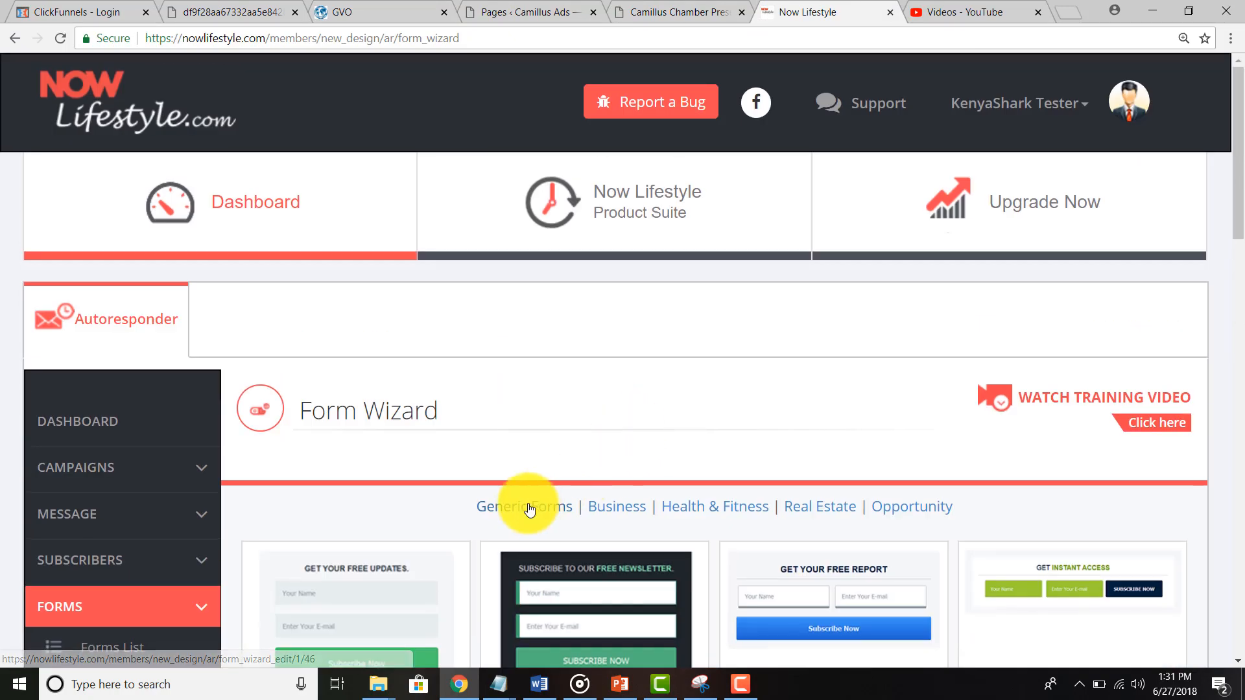
pyautogui.click(616, 504)
pyautogui.scroll(-8, 616, 511)
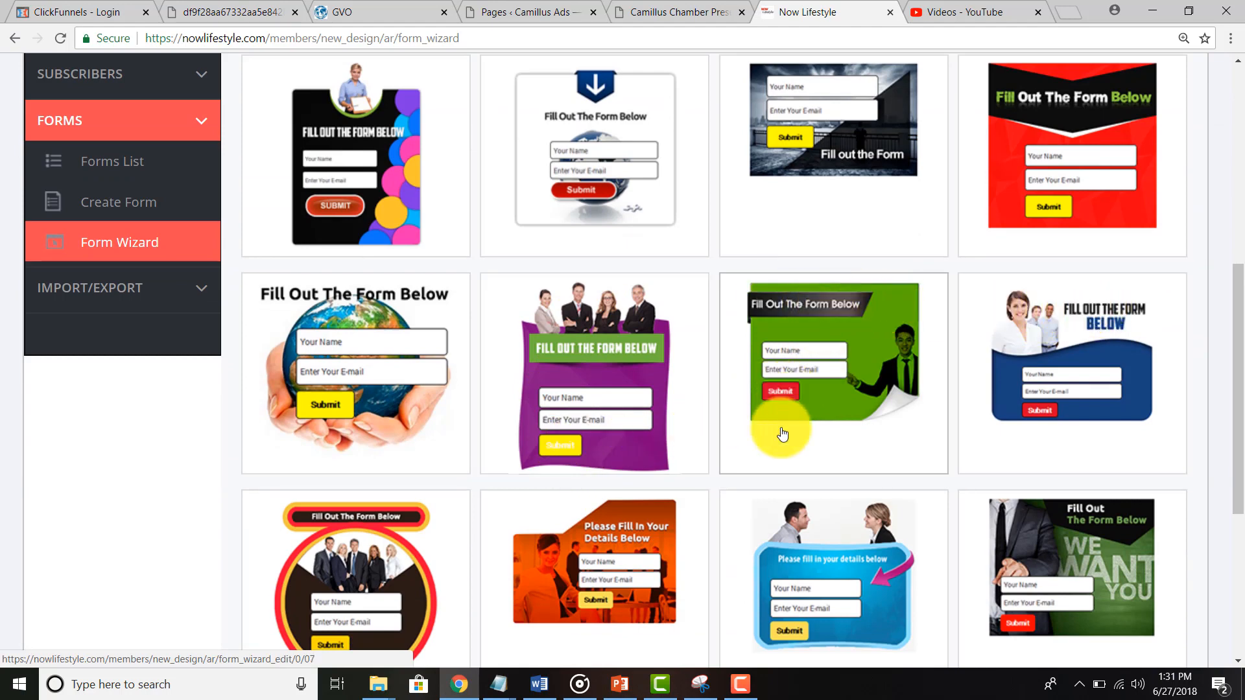
pyautogui.scroll(-3, 810, 570)
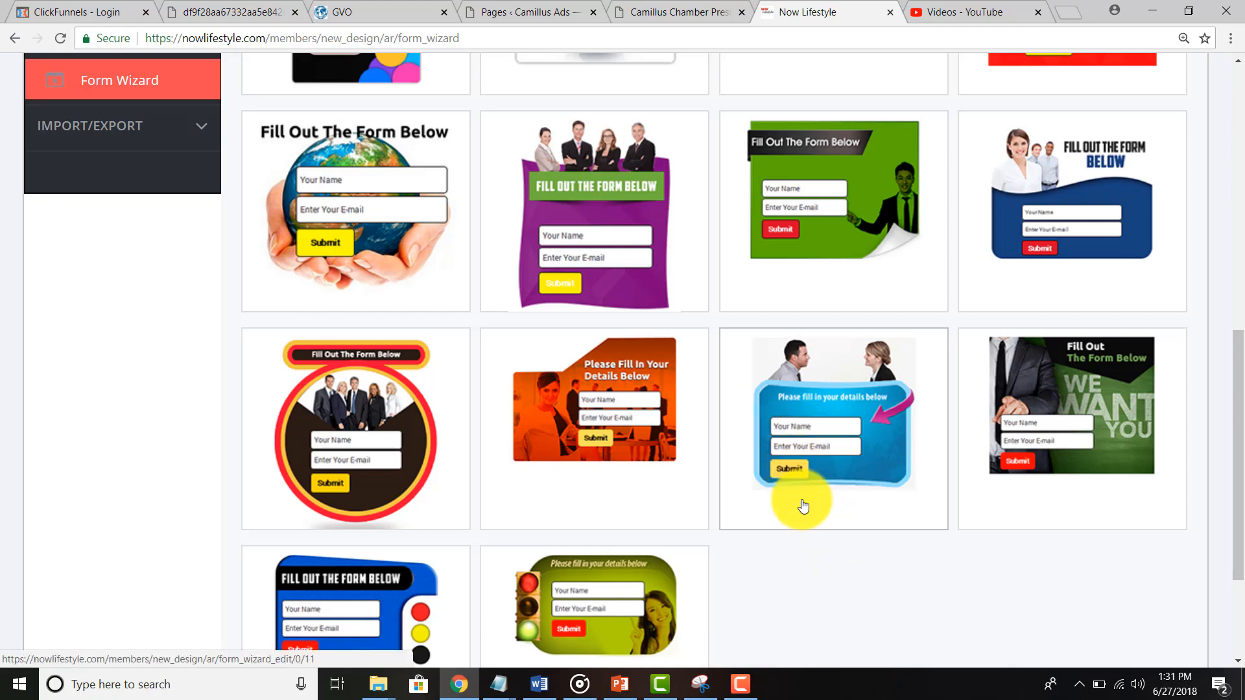
pyautogui.scroll(-2, 801, 503)
pyautogui.scroll(10, 800, 503)
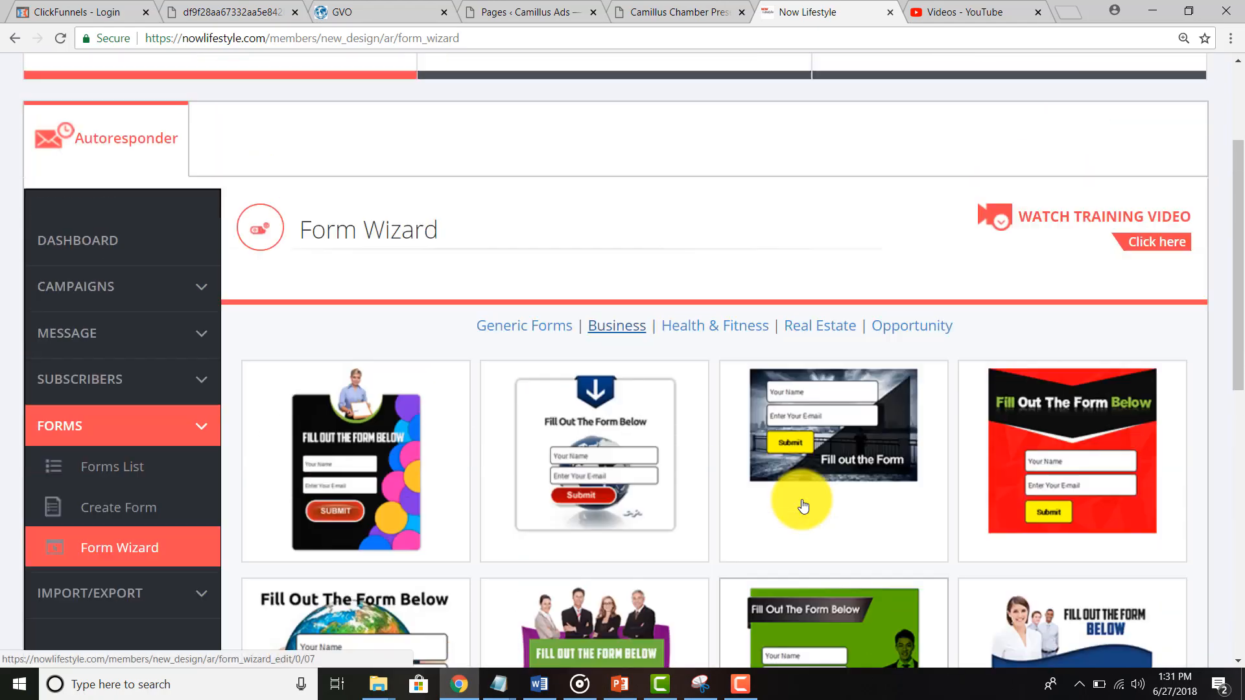
pyautogui.click(811, 347)
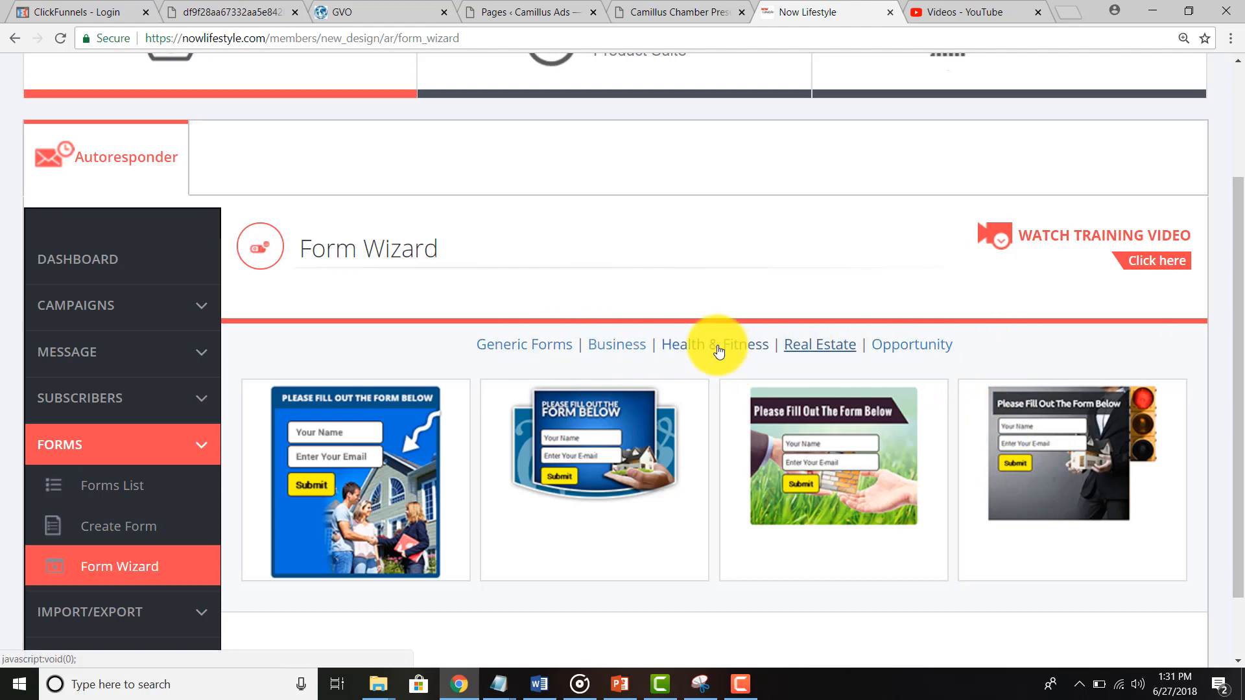
pyautogui.click(525, 352)
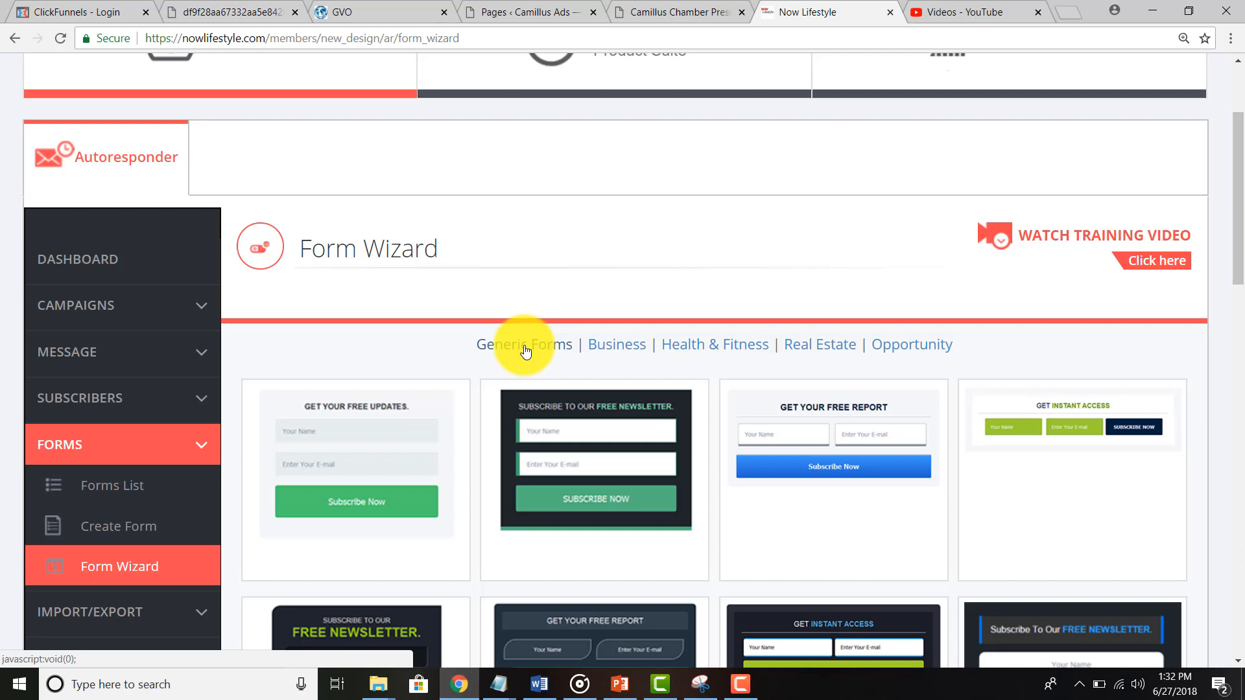
pyautogui.click(525, 351)
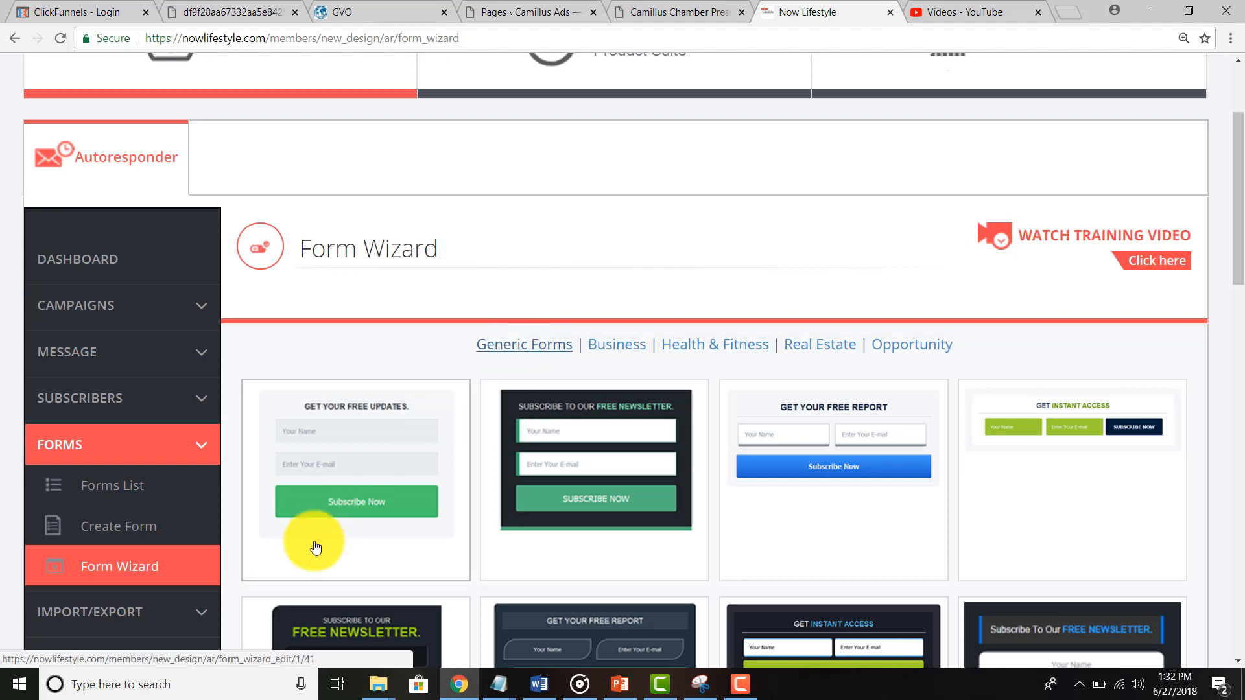
pyautogui.scroll(-4, 315, 548)
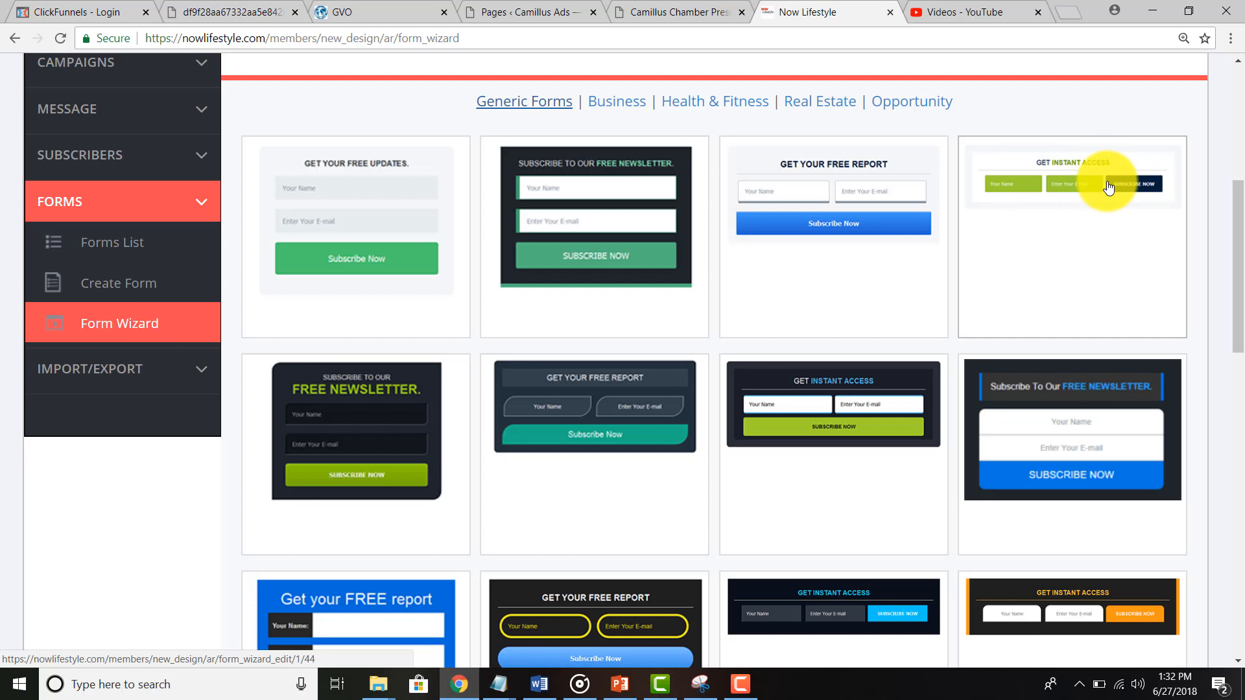
# Step: Pick the green-and-navy Get Instant Access template and keep Chamber Test as the form's campaign
pyautogui.click(1051, 187)
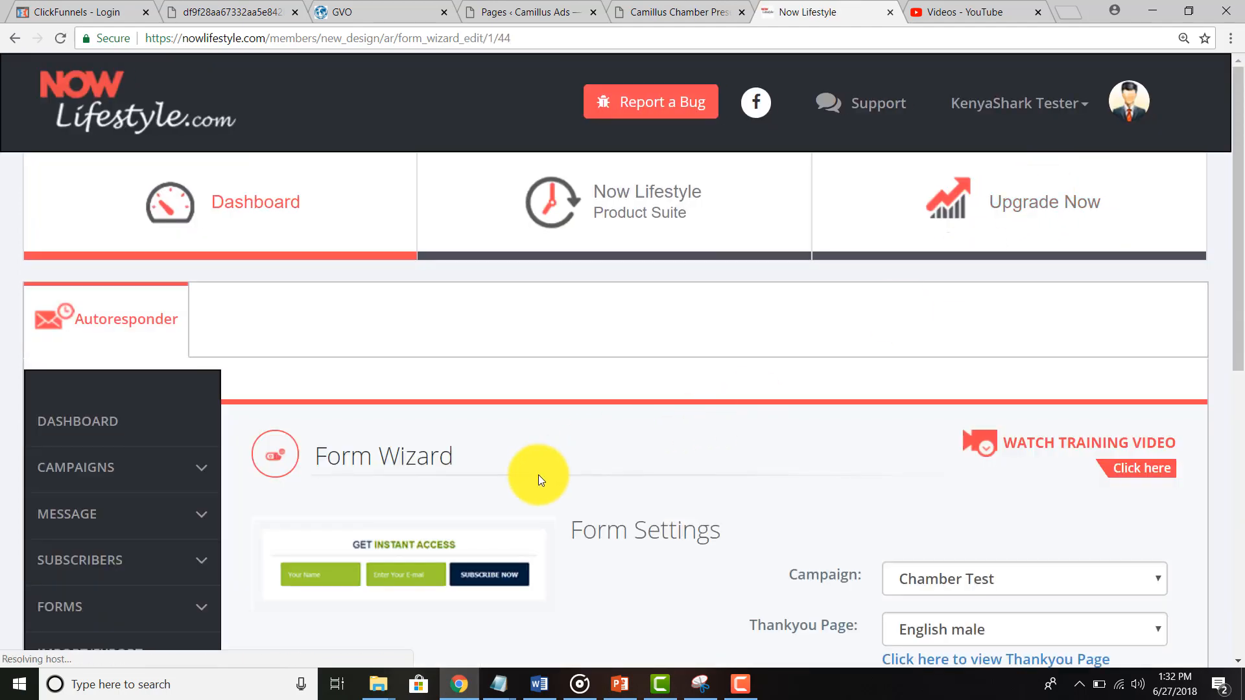
pyautogui.scroll(-2, 538, 475)
pyautogui.scroll(-3, 538, 476)
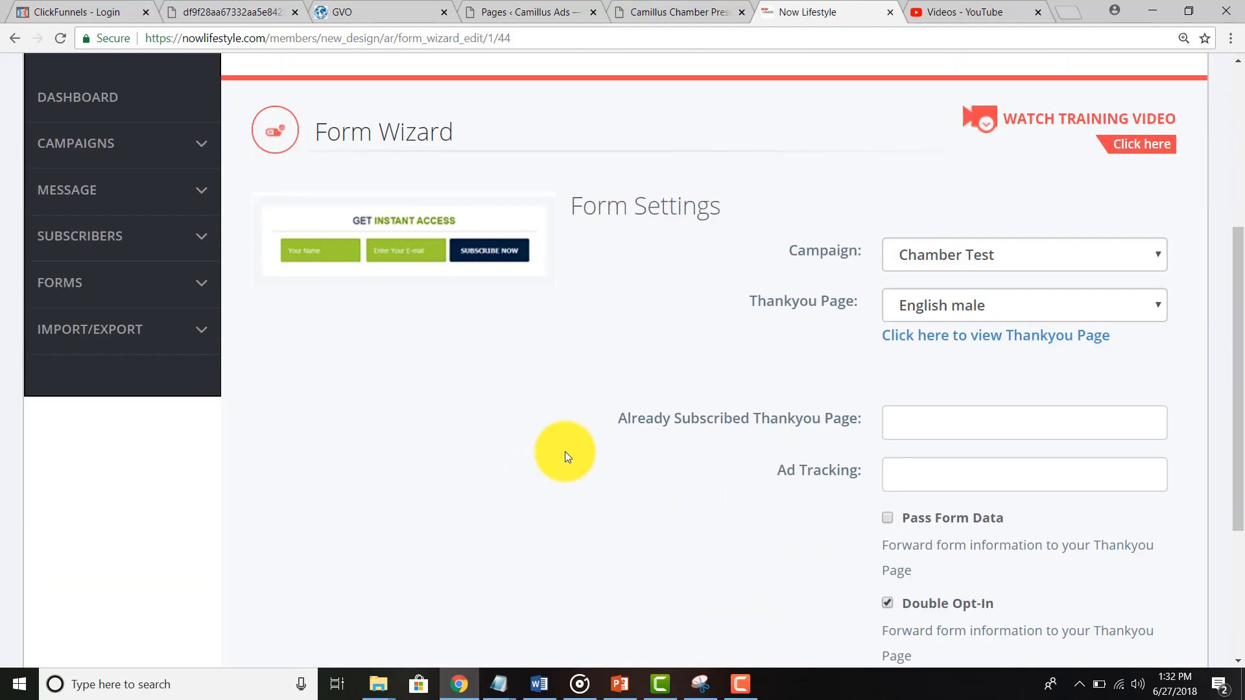
pyautogui.click(972, 247)
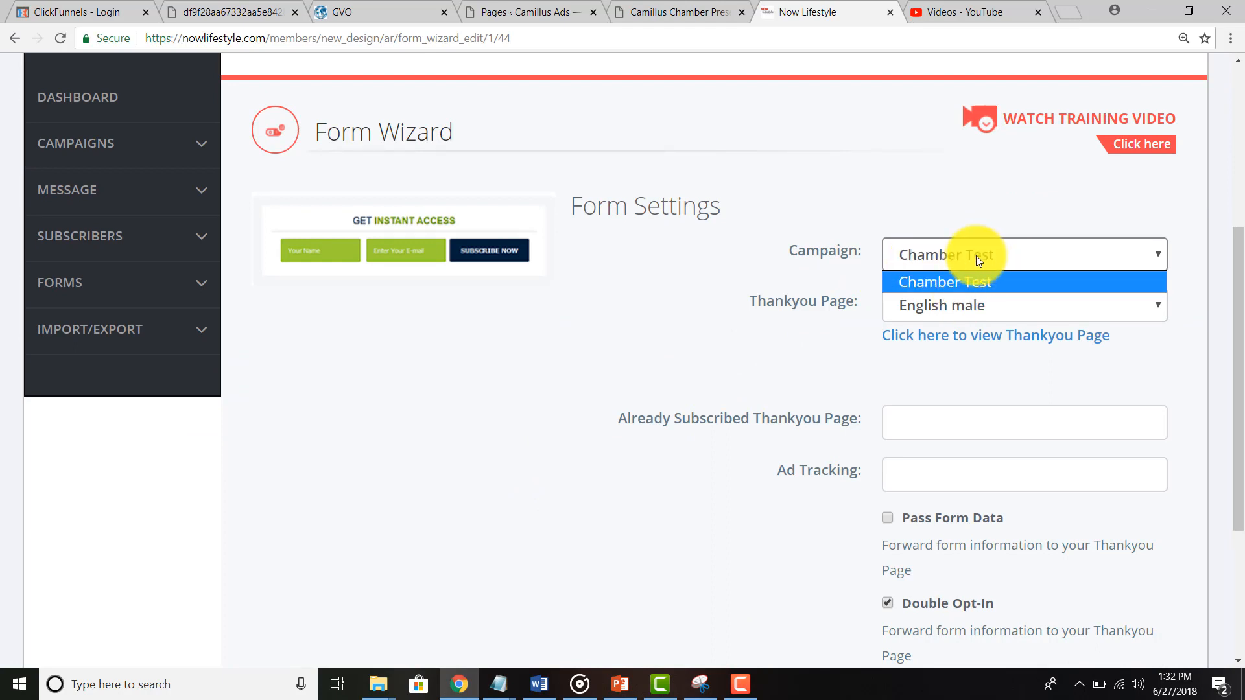
pyautogui.click(854, 278)
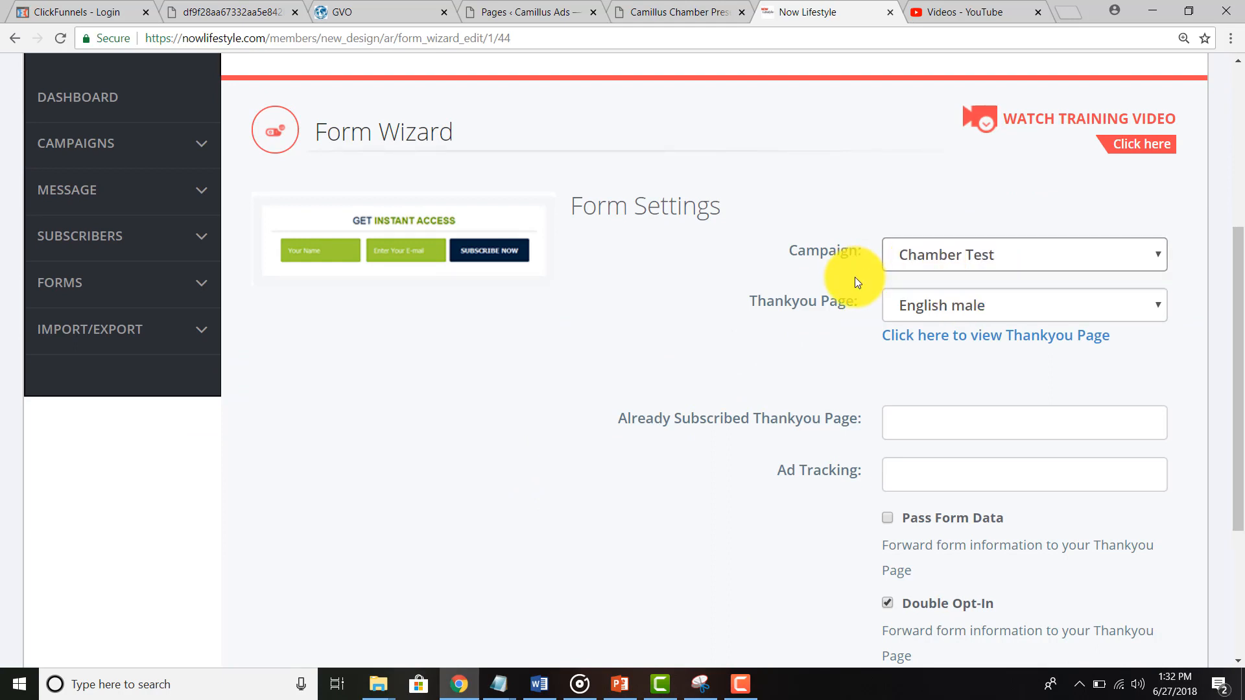
# Step: Set the Thankyou Page to Custom URL and focus its URL field before switching to WordPress
pyautogui.click(931, 305)
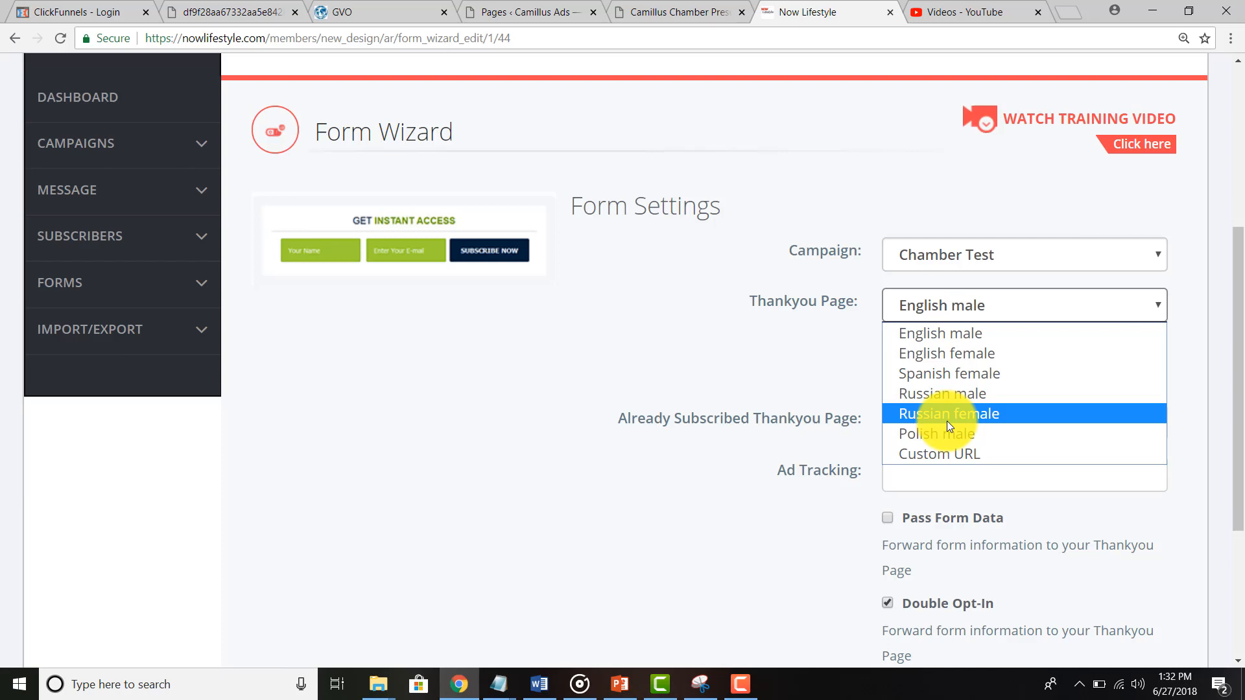
pyautogui.click(927, 473)
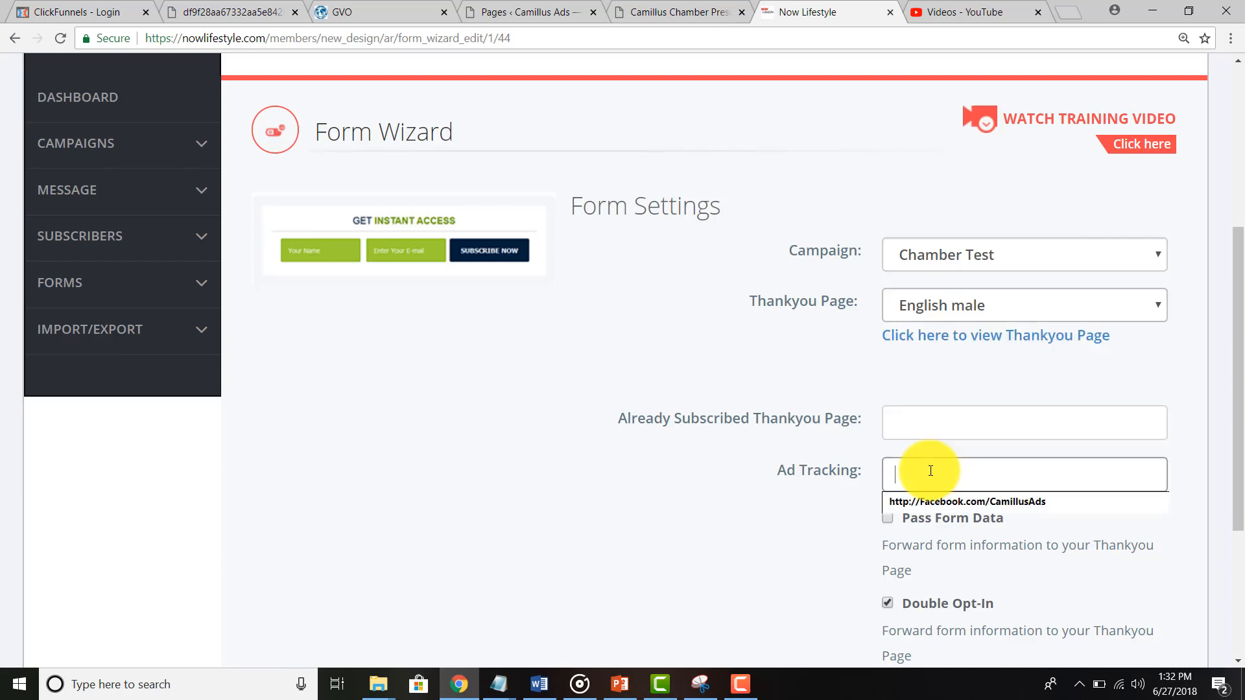
pyautogui.click(946, 316)
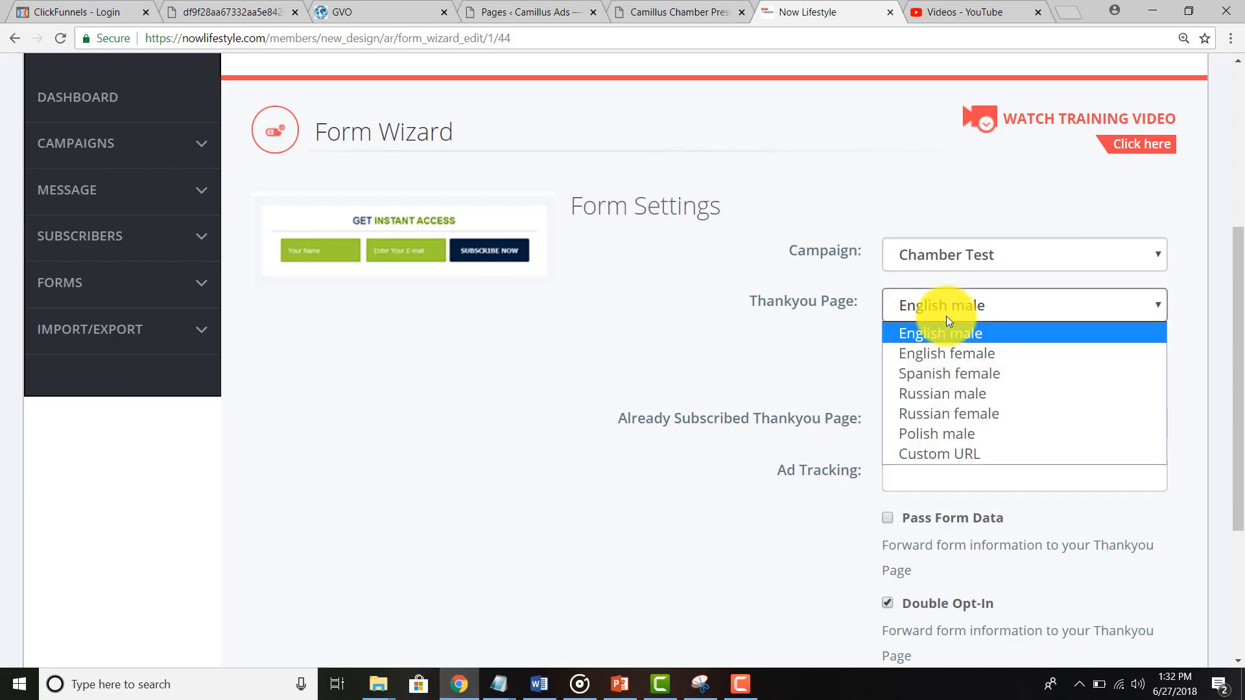
pyautogui.click(931, 457)
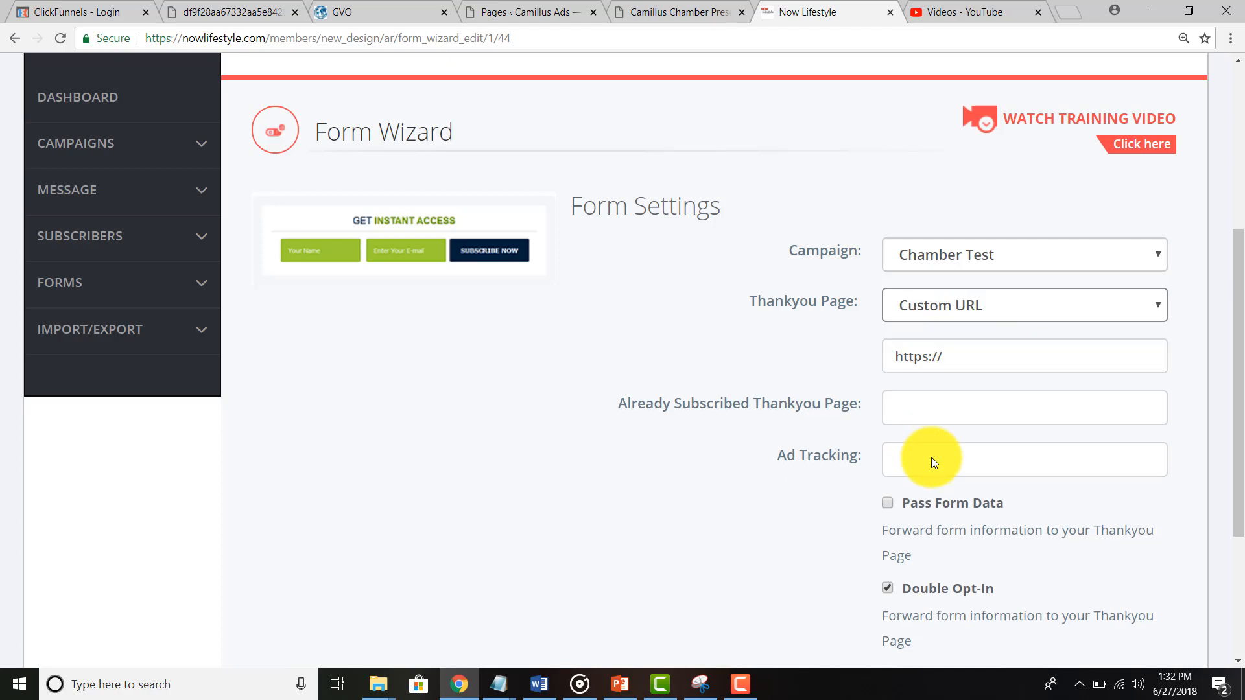
pyautogui.click(965, 362)
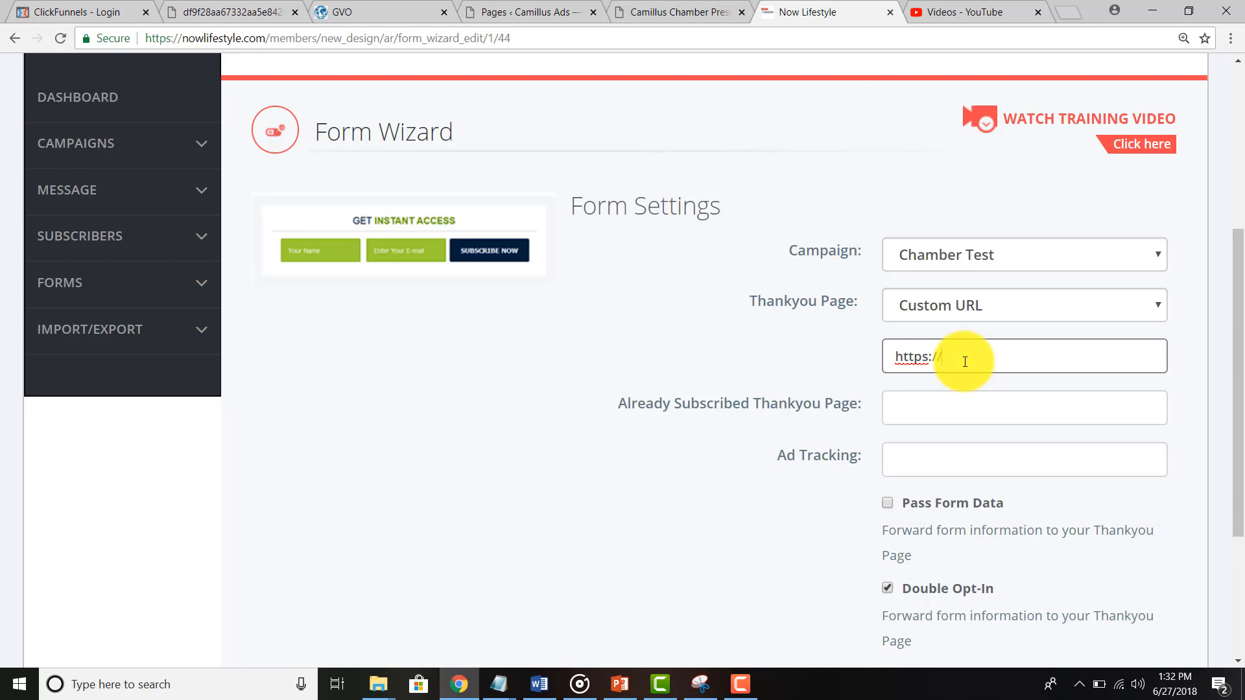
pyautogui.click(530, 12)
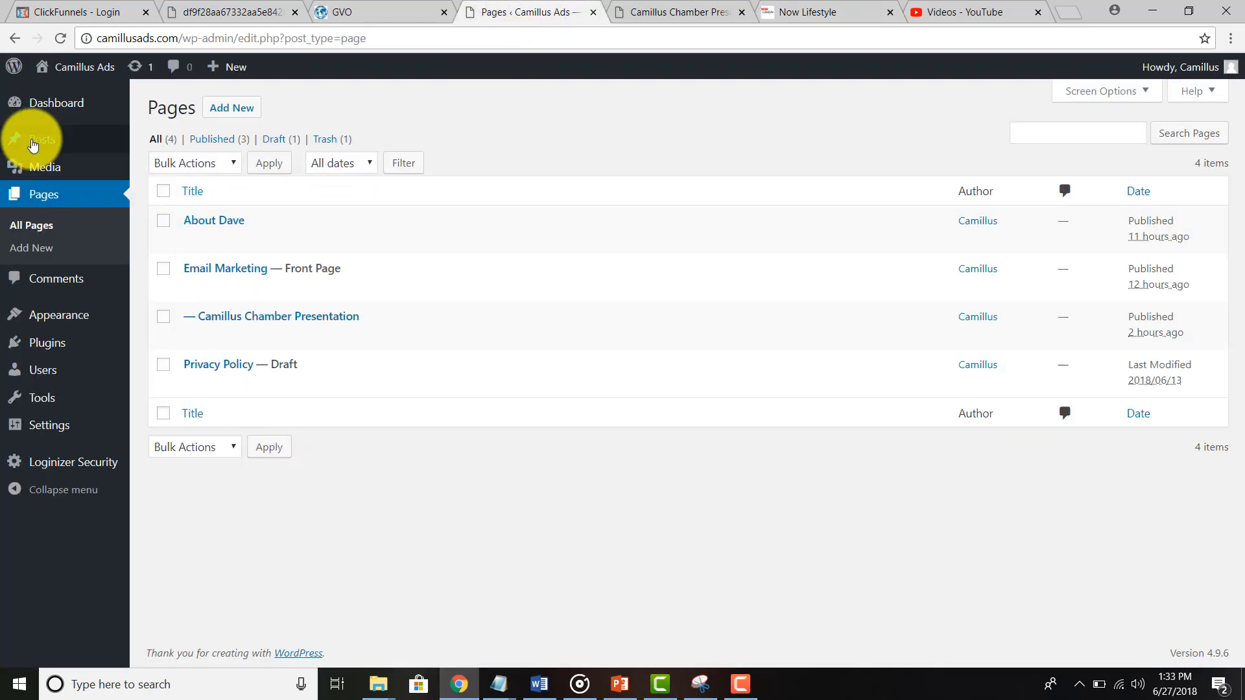
# Step: Start a new WordPress post titled "Testing Email Camaigns"
pyautogui.moveTo(33, 144)
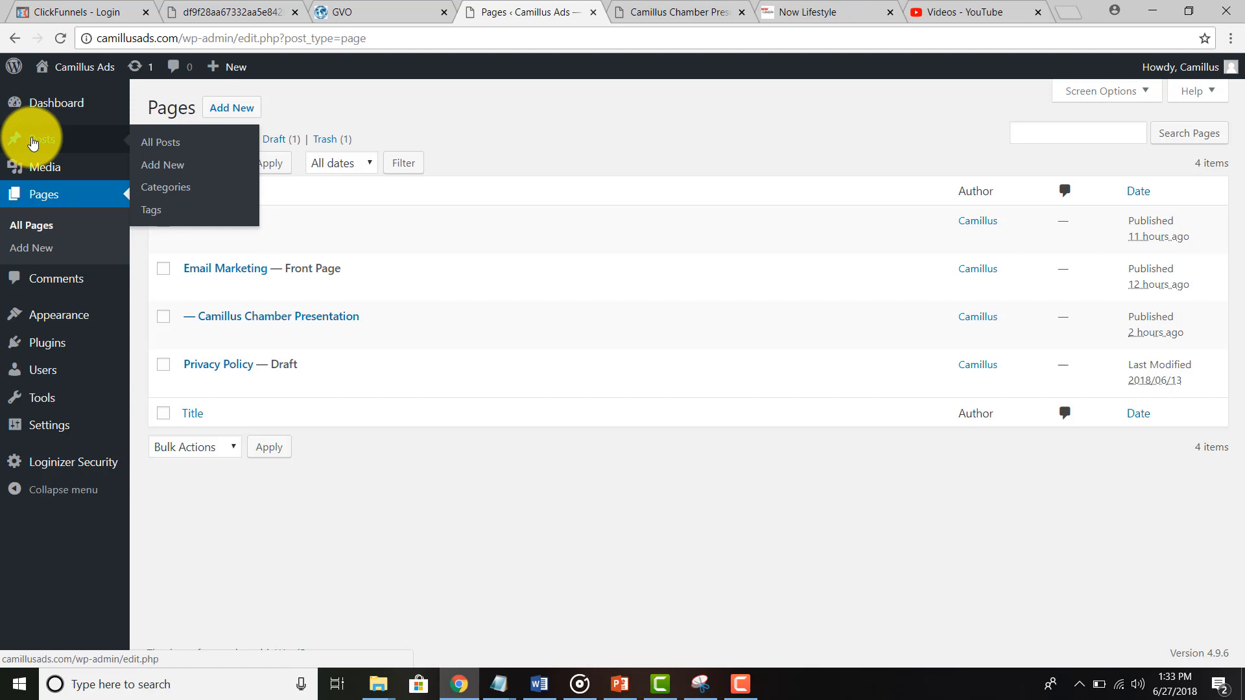
pyautogui.click(167, 166)
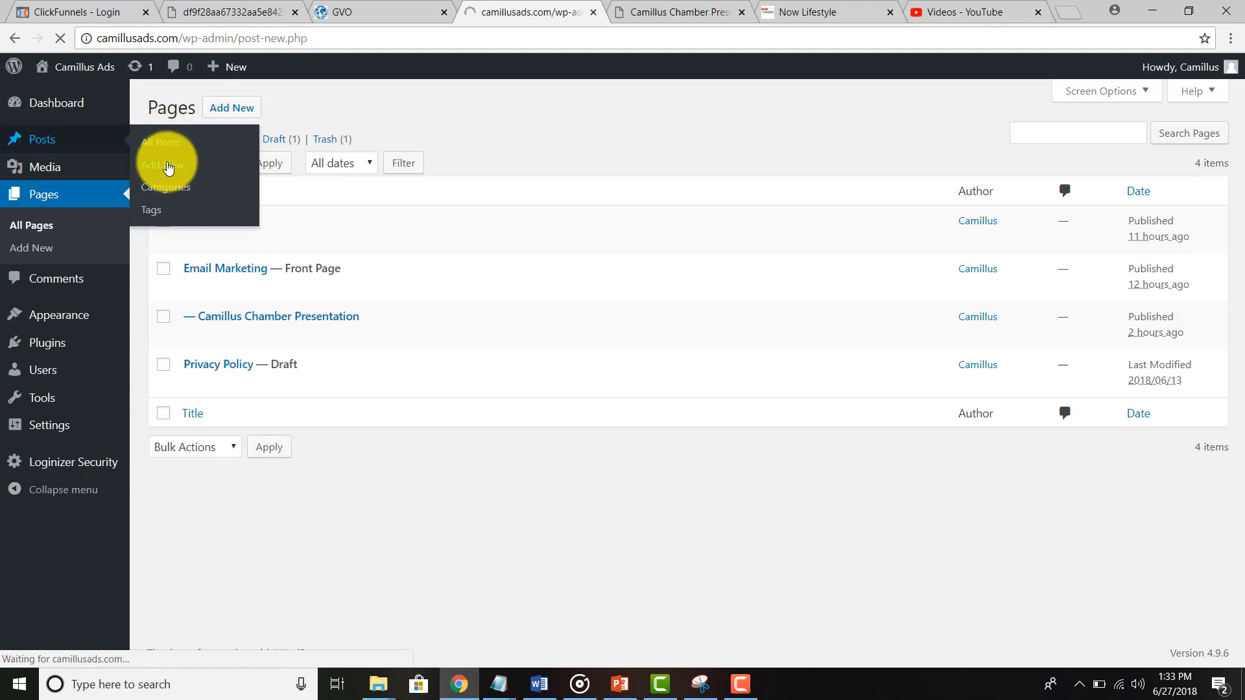
pyautogui.click(181, 156)
pyautogui.write('TEs')
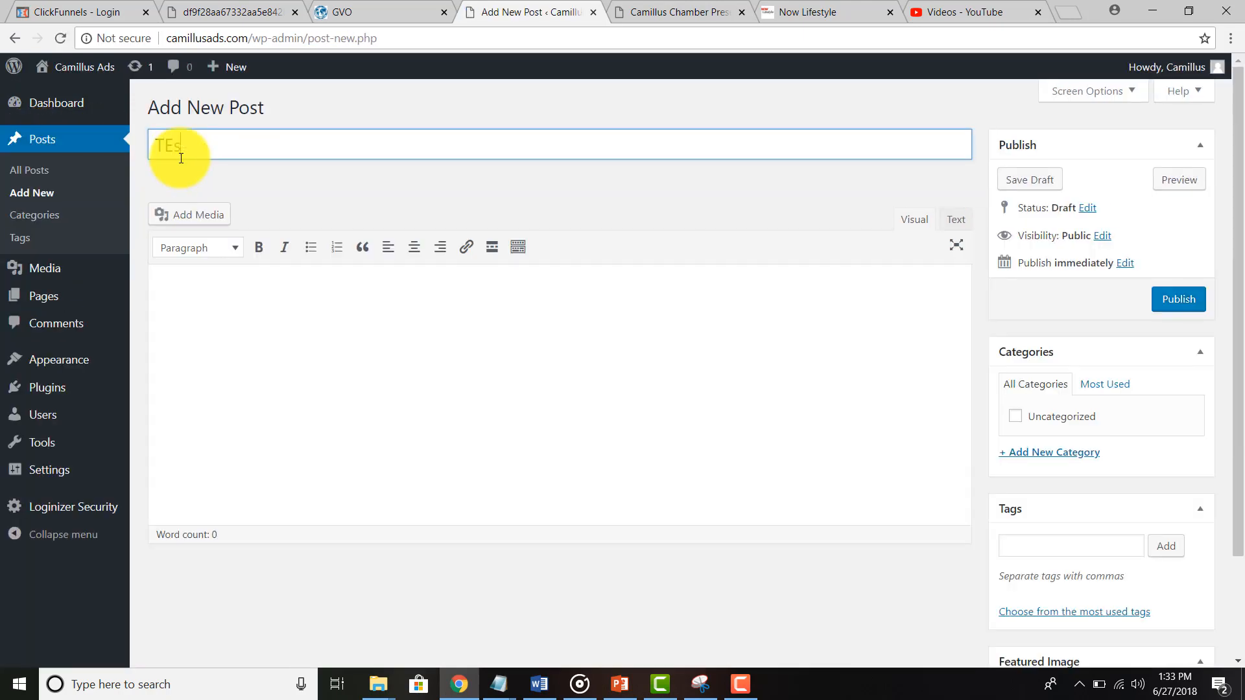
pyautogui.write('t')
pyautogui.press('BackSpace')
pyautogui.press('BackSpace')
pyautogui.press('BackSpace')
pyautogui.write('esting Email Camai')
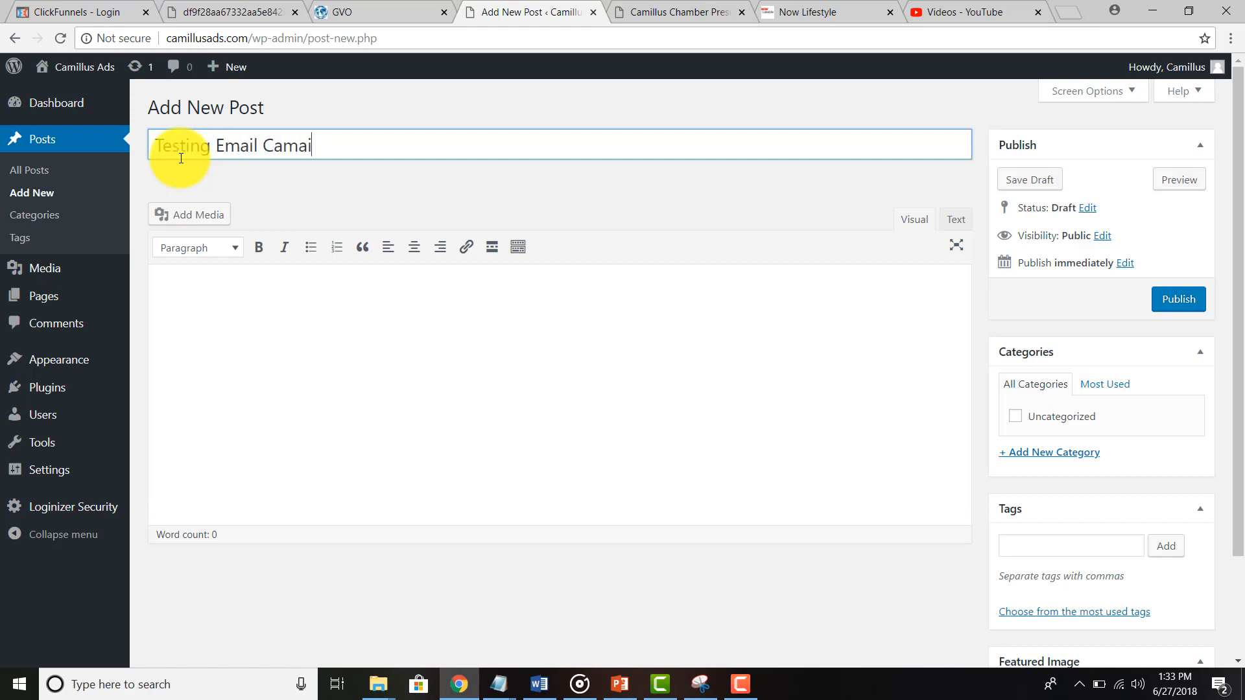
pyautogui.write('gns')
# Step: Write "This is just a test" in the post body and toggle between Text and Visual views
pyautogui.click(293, 338)
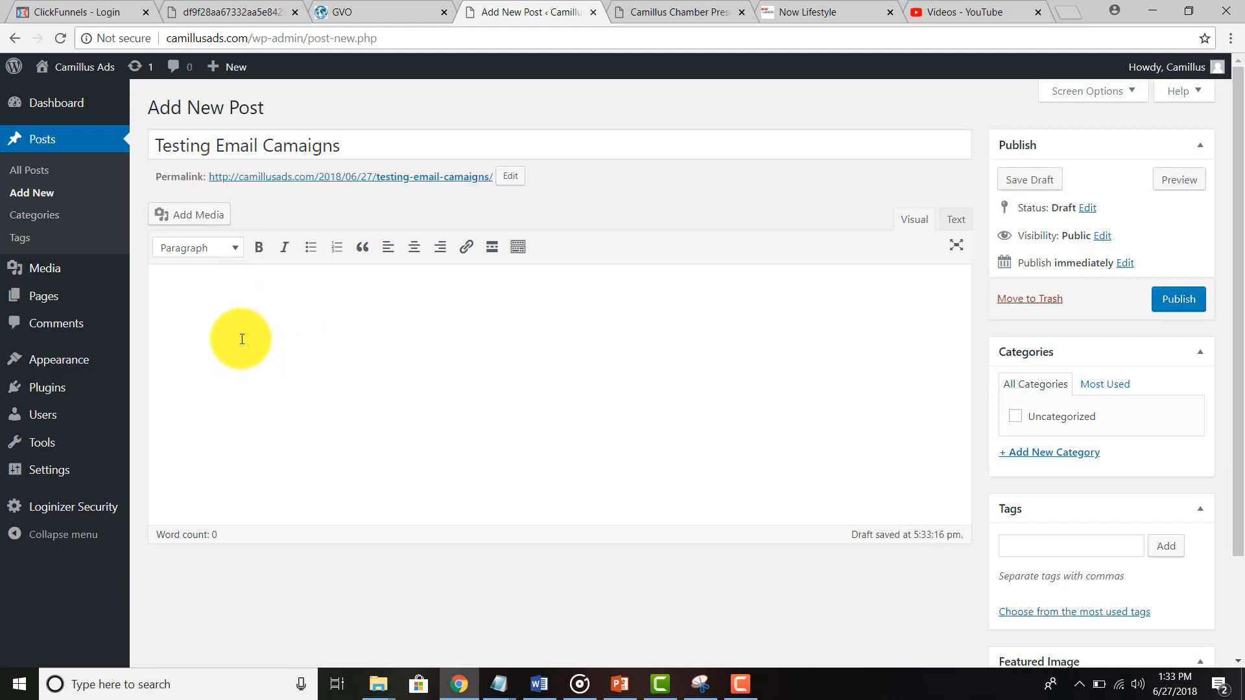
pyautogui.write('This is just a test')
pyautogui.press('Return')
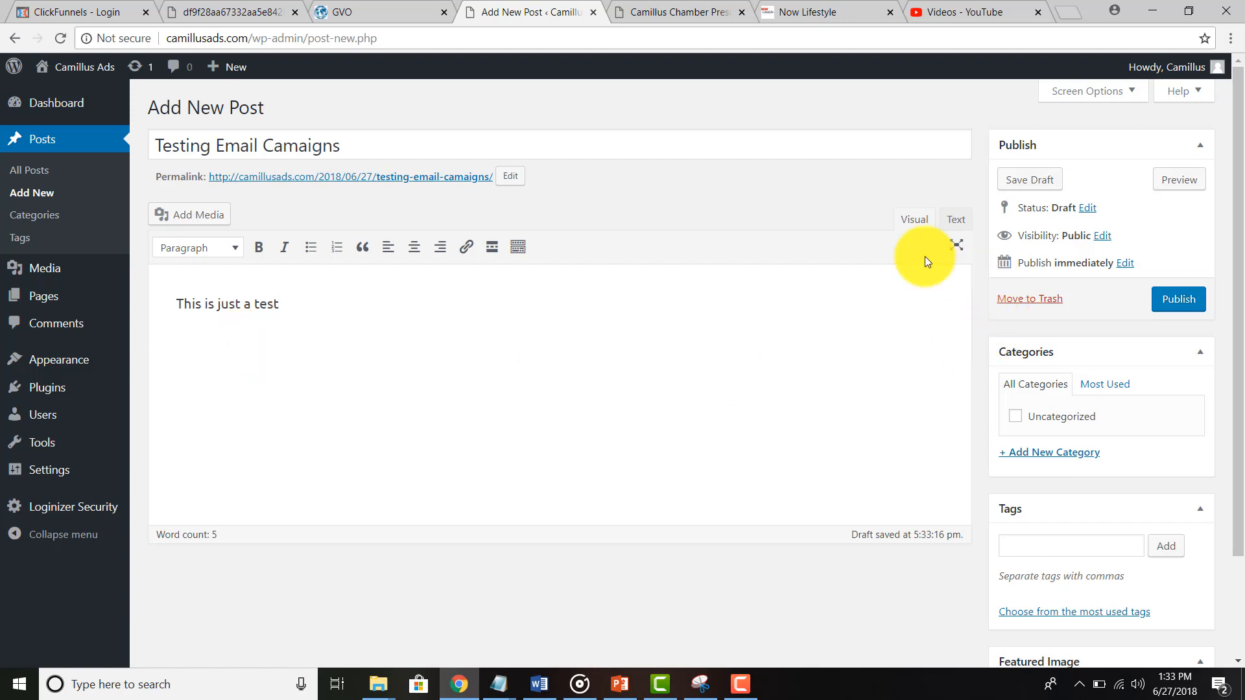
pyautogui.click(952, 217)
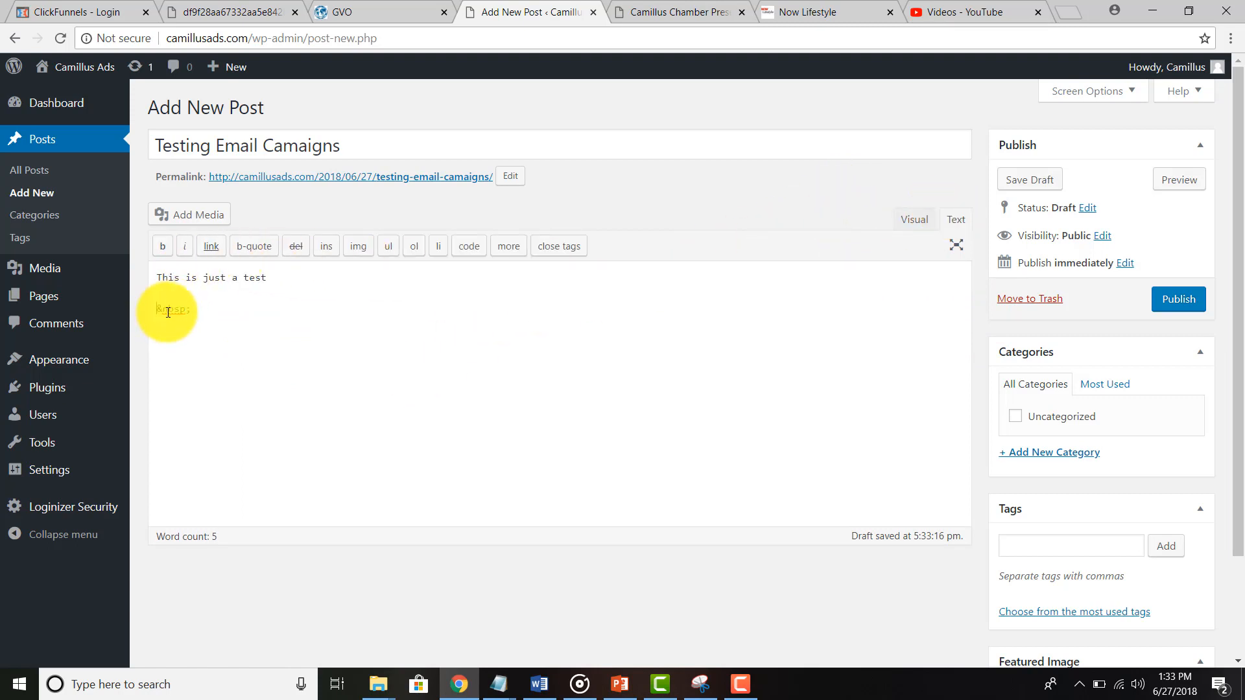
pyautogui.click(913, 220)
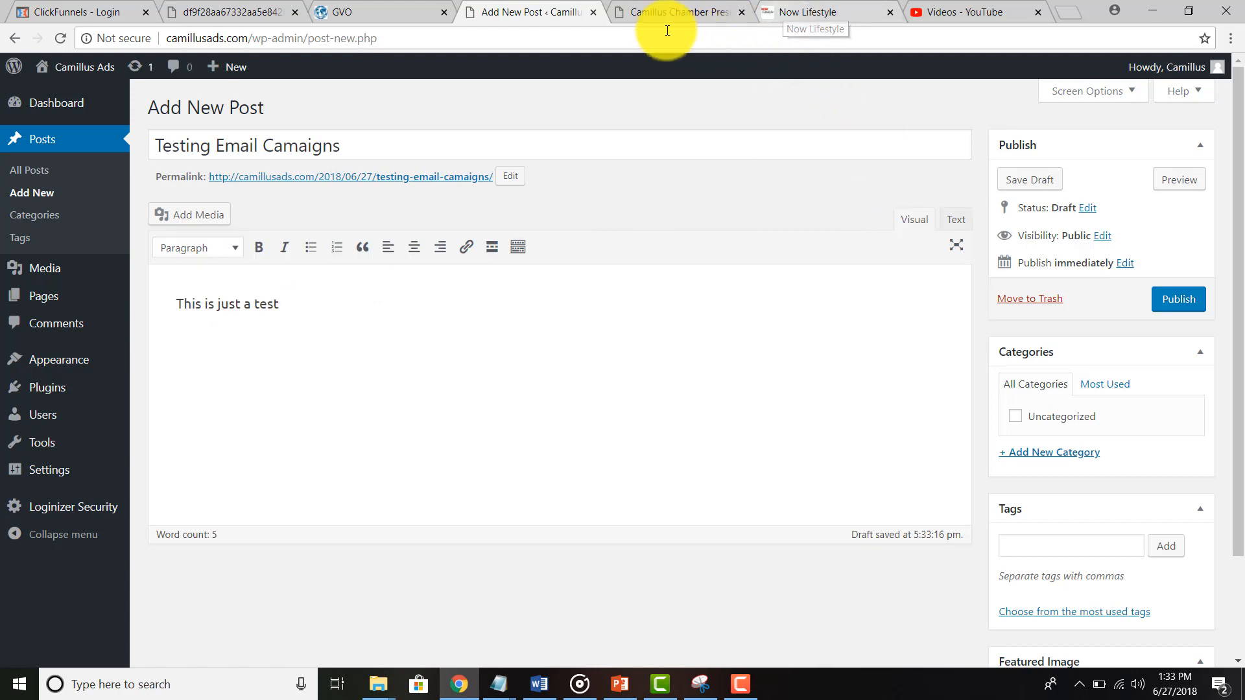
# Step: Change the form's custom thank-you URL to the Facebook profile address
pyautogui.click(803, 11)
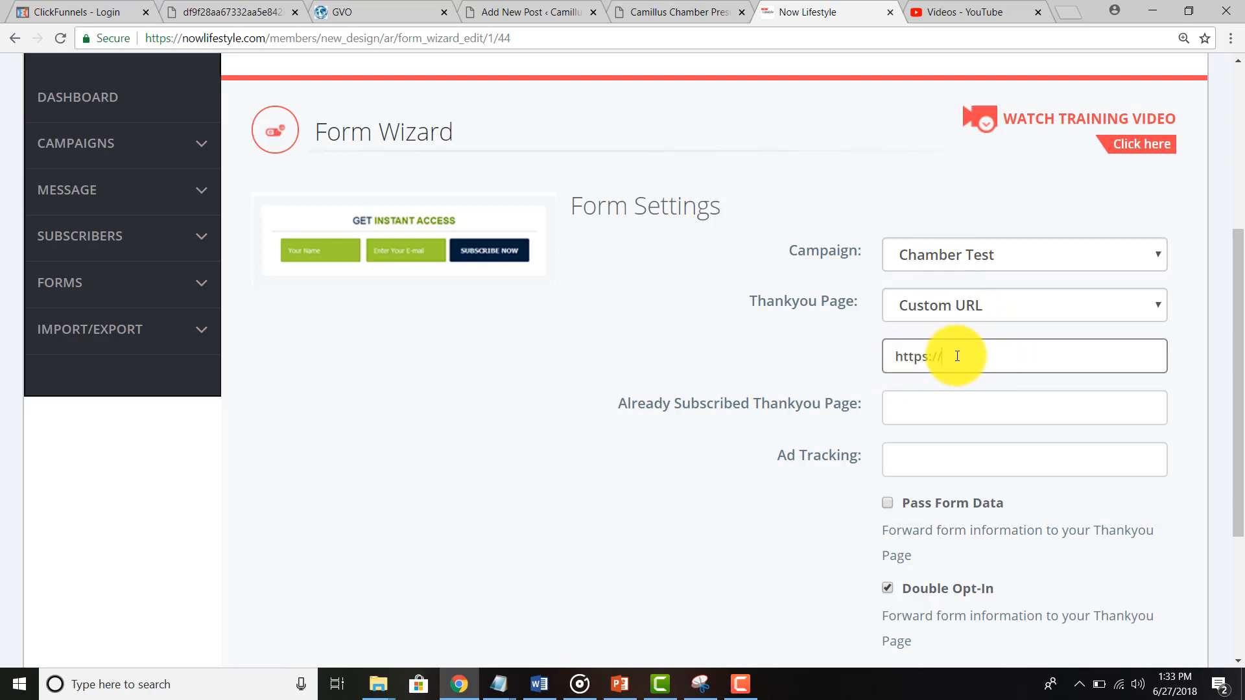
pyautogui.press('BackSpace')
pyautogui.press('BackSpace')
pyautogui.press('BackSpace')
pyautogui.press('BackSpace')
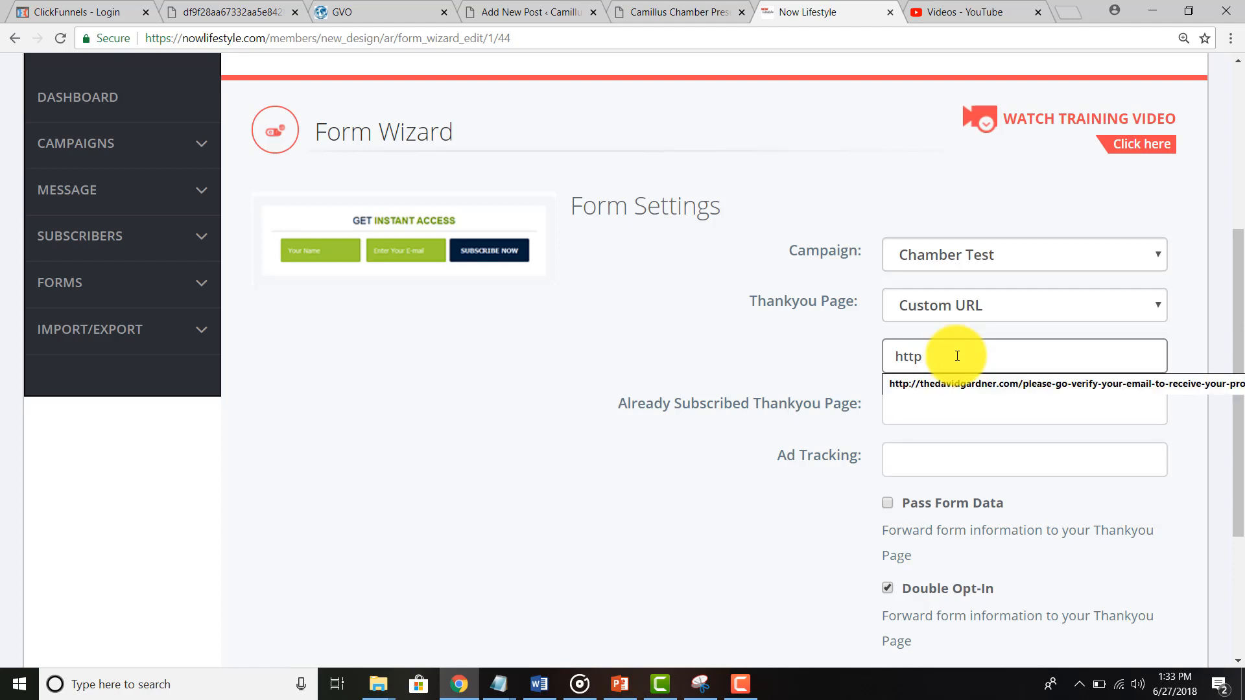
pyautogui.write('://Facebook')
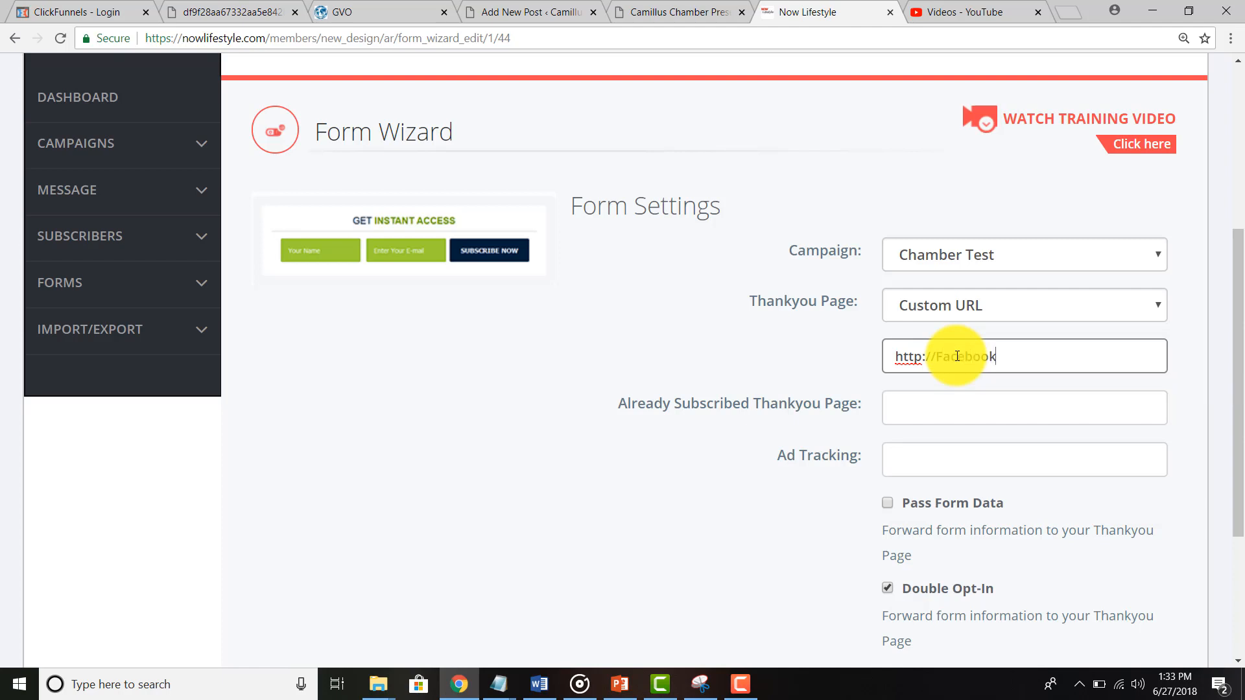
pyautogui.write('.com/TheDavidGardner')
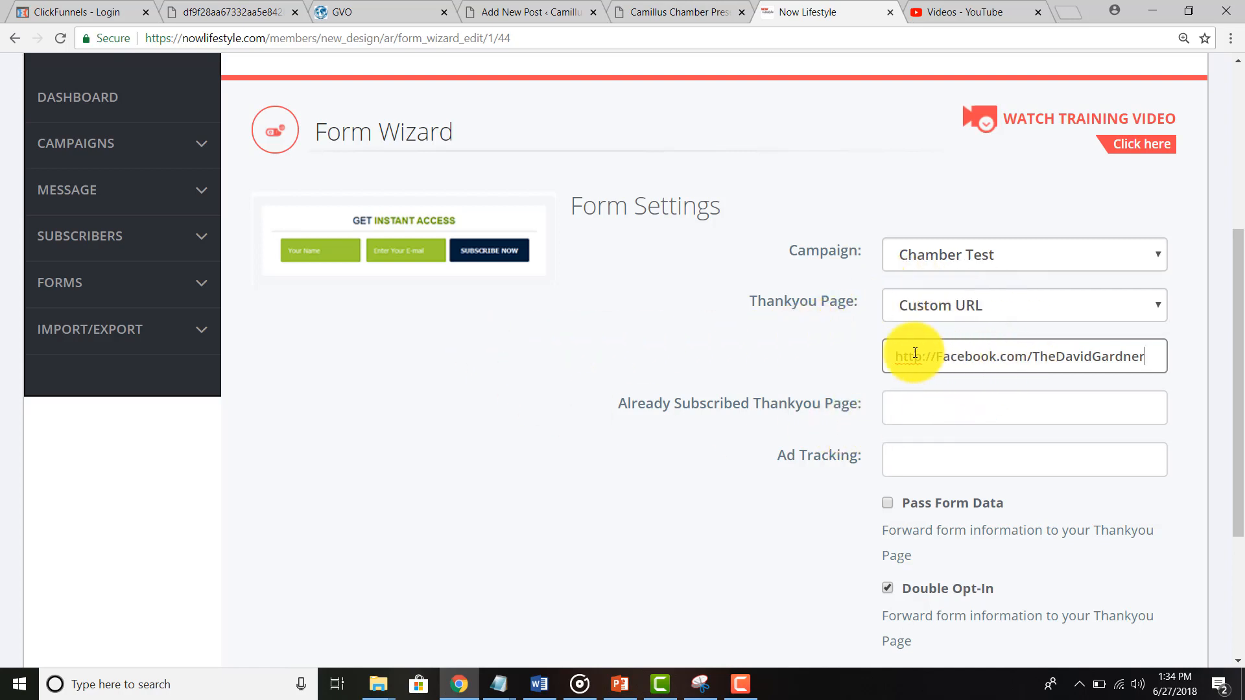
pyautogui.click(1048, 407)
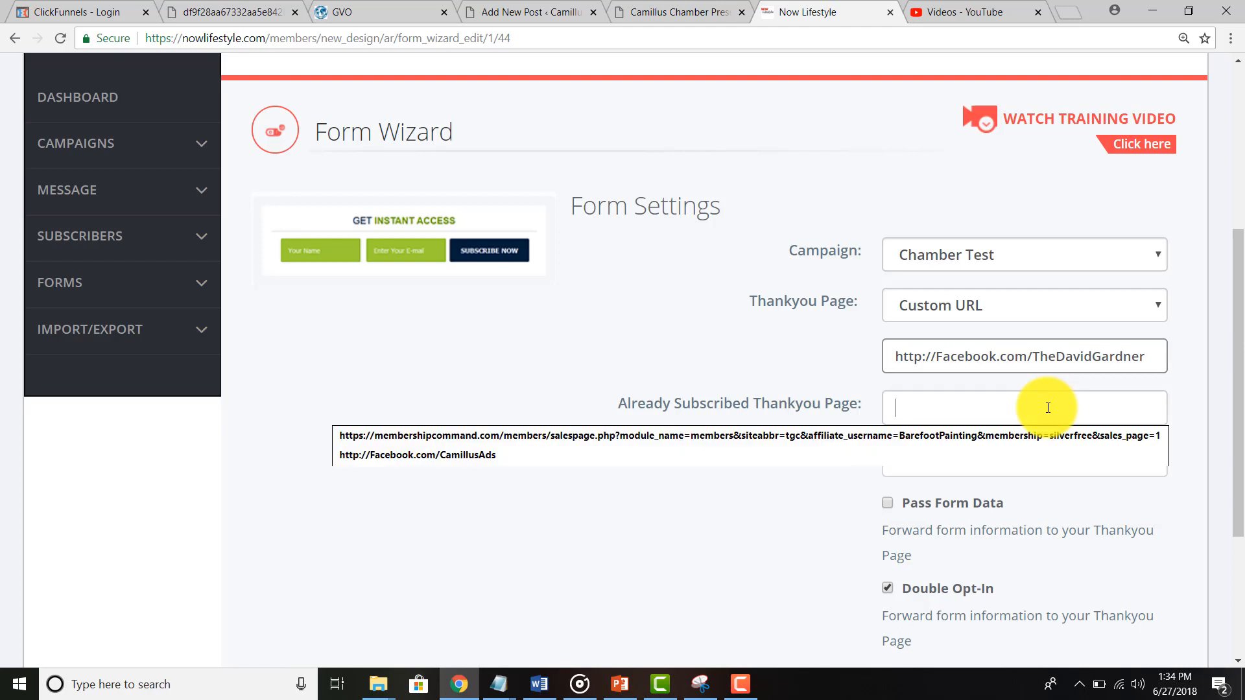
# Step: Set the already-subscribed thank-you URL to the suggested Facebook page and turn off Double Opt-In
pyautogui.click(858, 462)
pyautogui.click(889, 407)
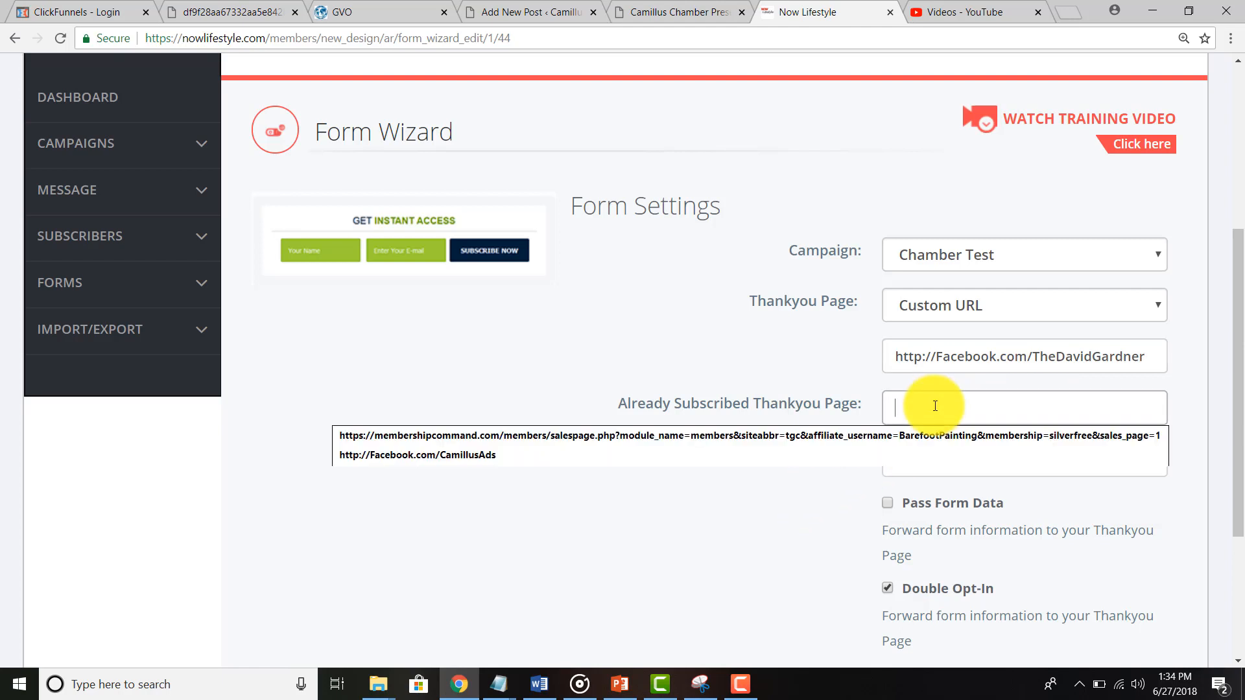
pyautogui.write('http://Facebook.com/CamillusAds')
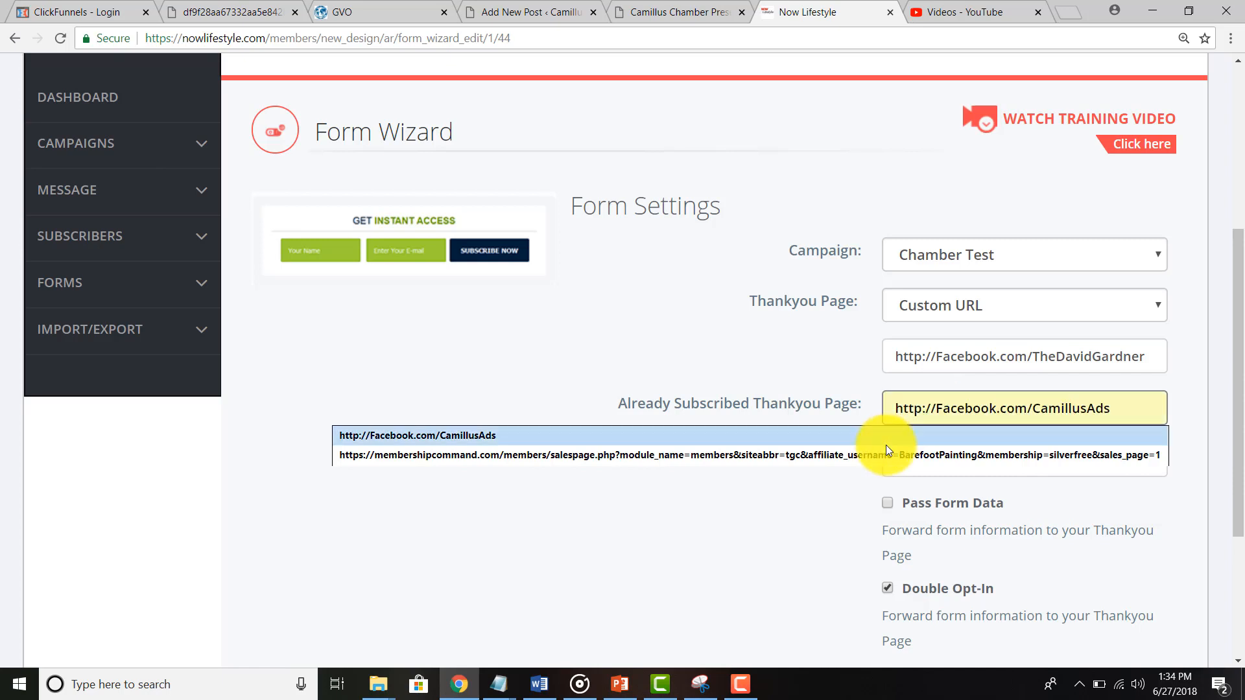
pyautogui.click(885, 441)
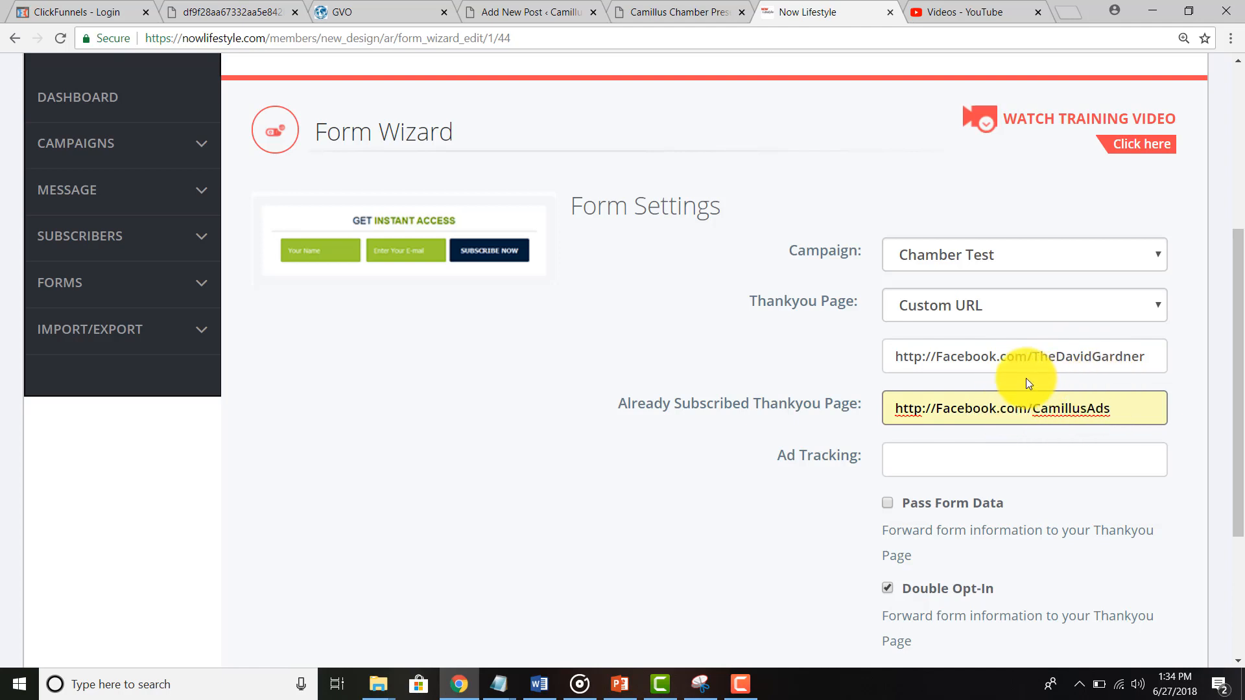
pyautogui.scroll(-2, 713, 512)
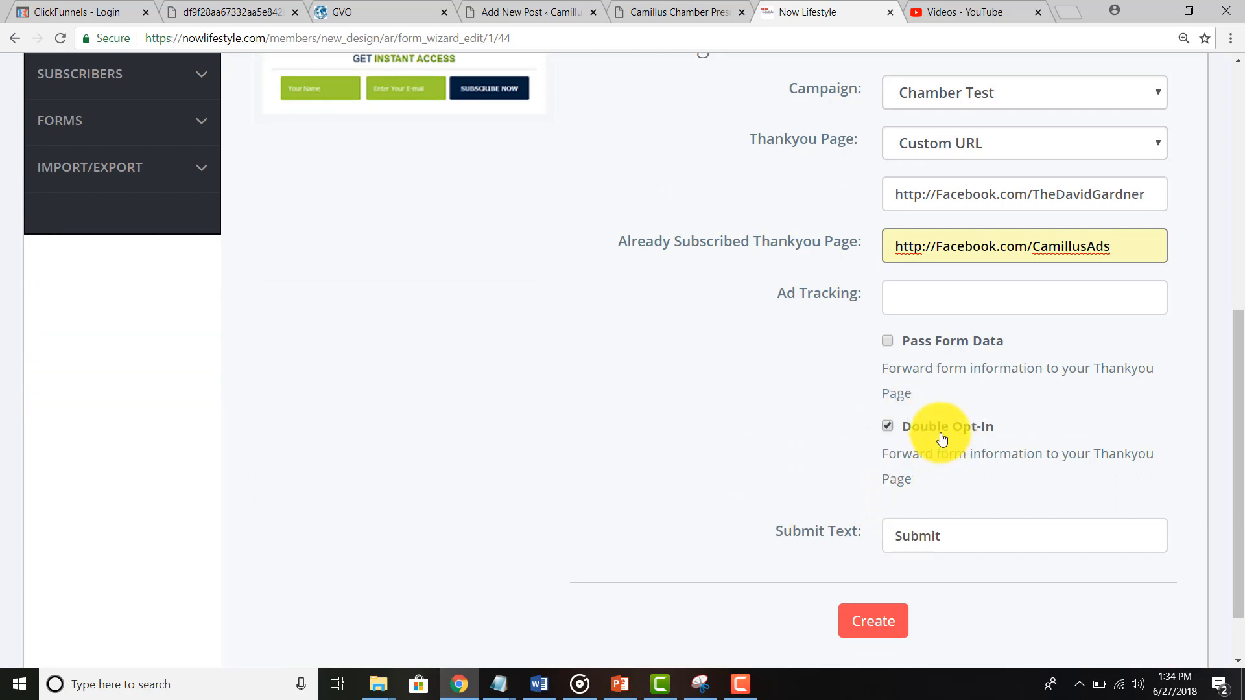
pyautogui.click(887, 428)
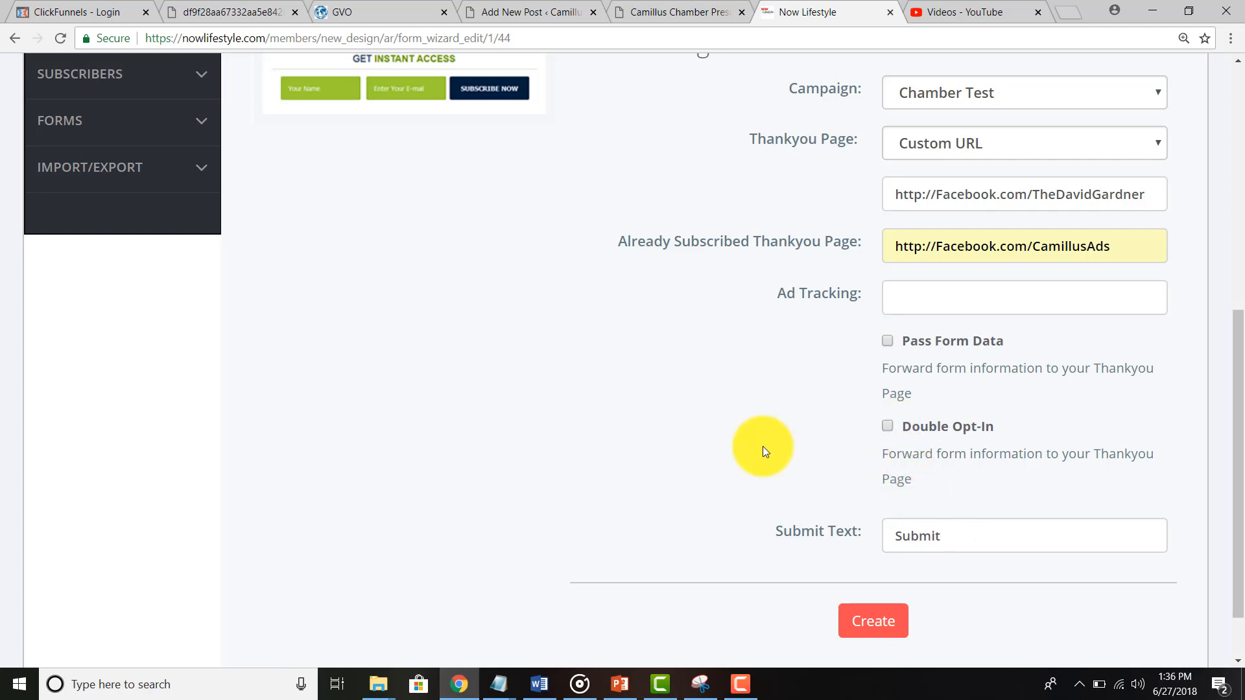
# Step: Replace the Submit Text with "I want it now!"
pyautogui.scroll(1, 758, 451)
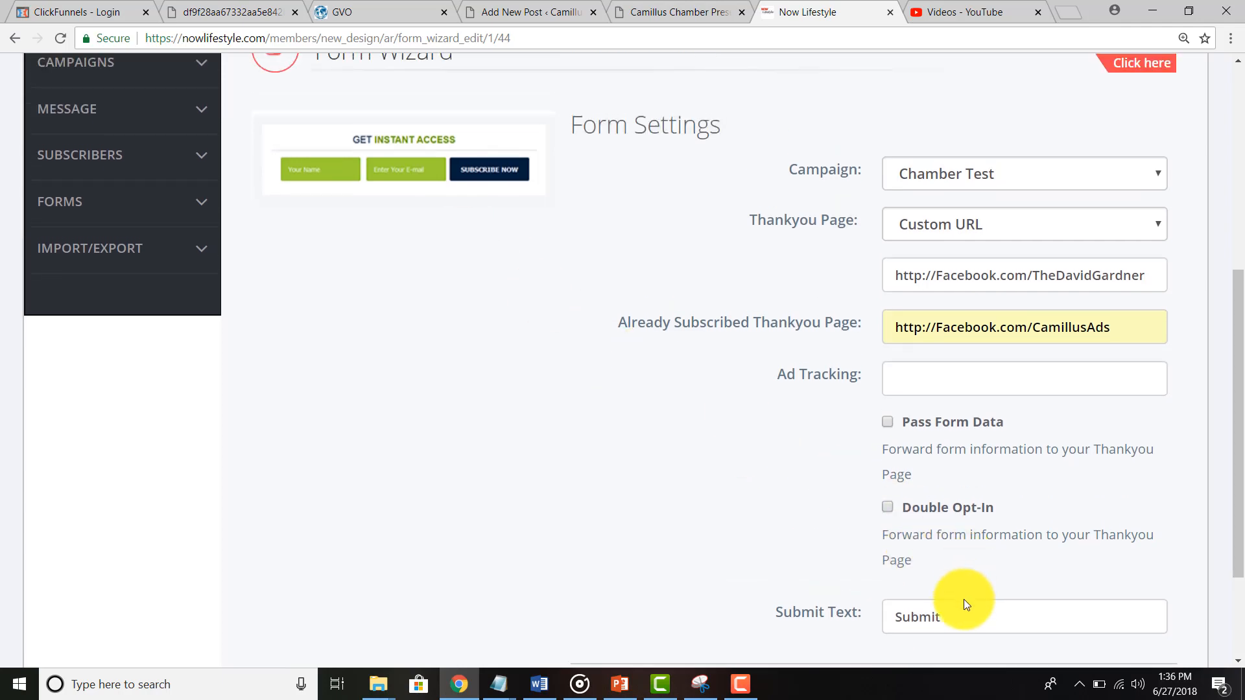
pyautogui.doubleClick(890, 616)
pyautogui.write('I wan')
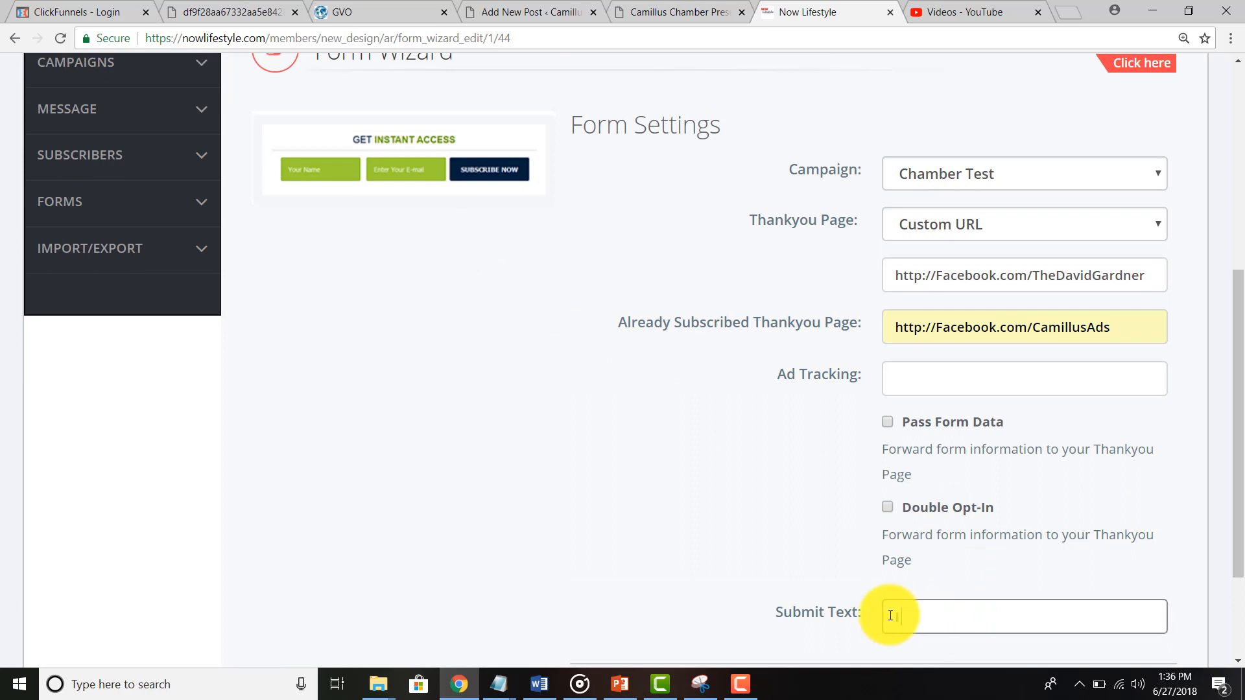
pyautogui.write('t it now!')
pyautogui.scroll(-3, 780, 551)
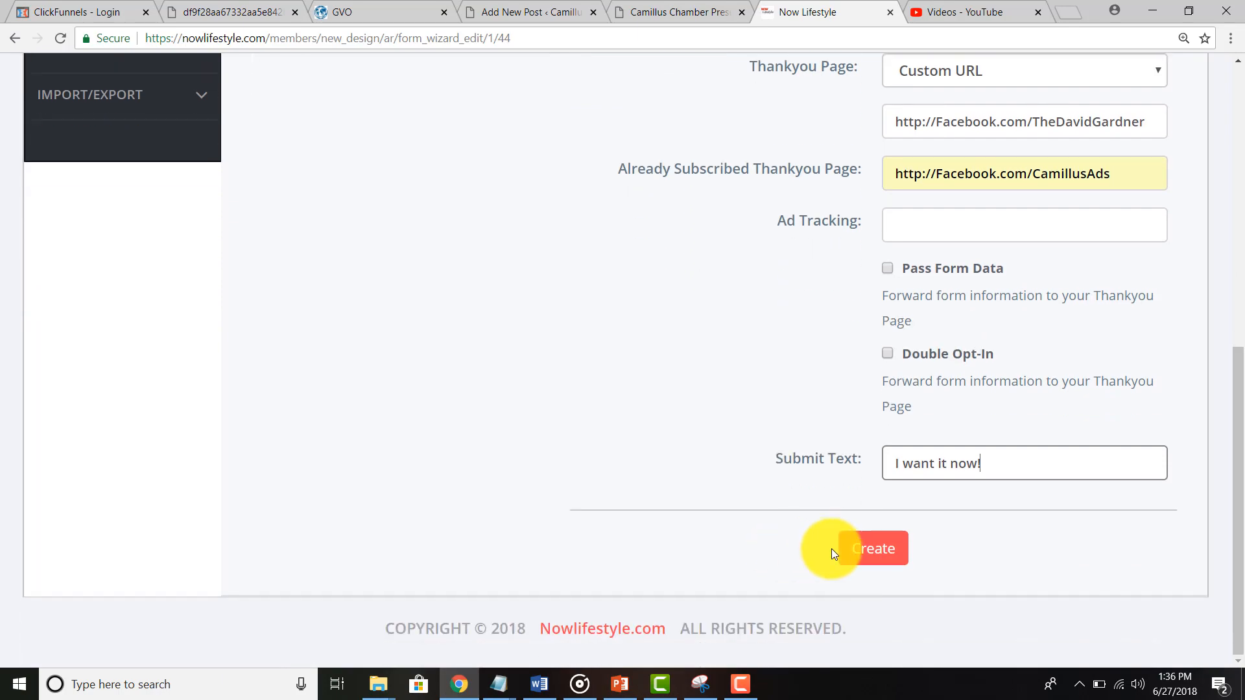
# Step: Create the form, copy its HTML code to the clipboard, and return to the WordPress post
pyautogui.click(861, 556)
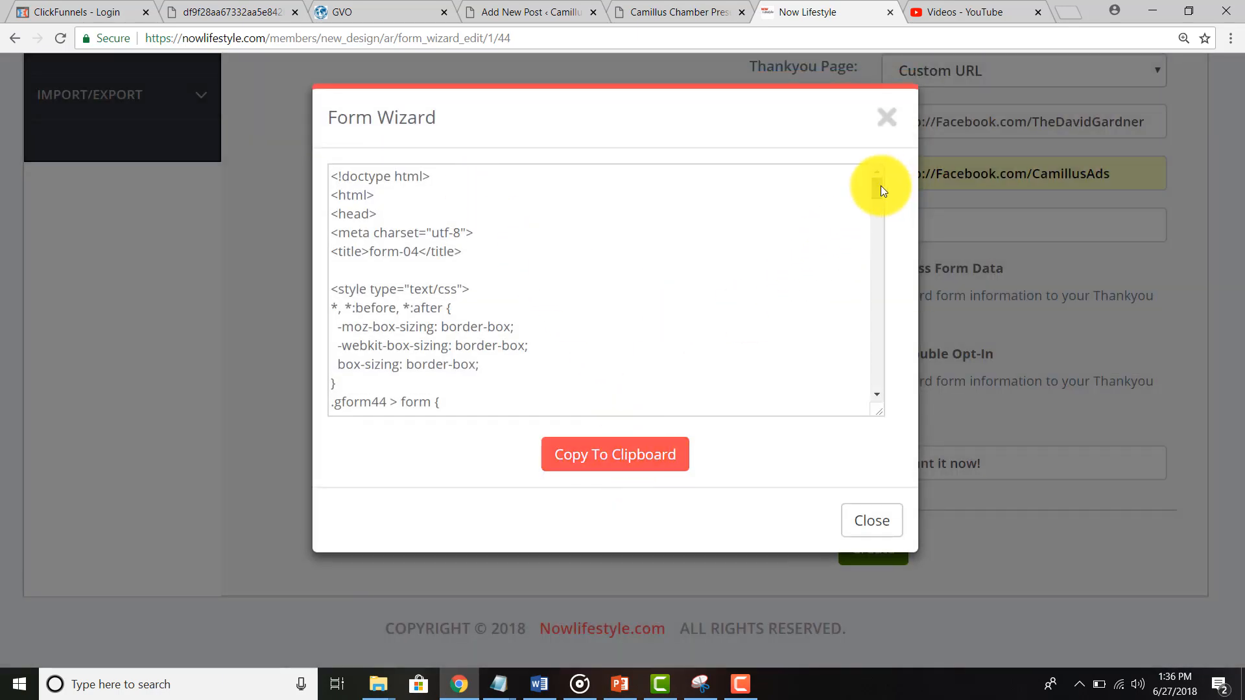
pyautogui.moveTo(880, 185)
pyautogui.mouseDown()
pyautogui.moveTo(860, 254)
pyautogui.moveTo(869, 391)
pyautogui.moveTo(868, 171)
pyautogui.mouseUp()
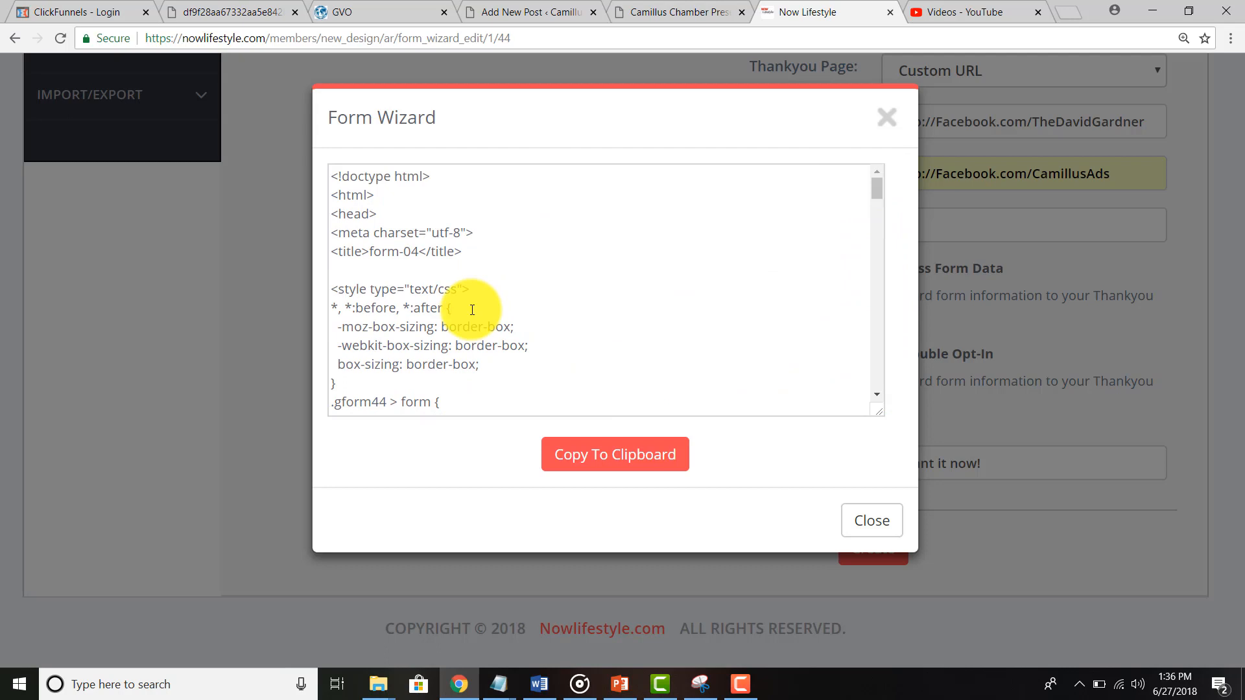
pyautogui.hotkey('ctrl', 'a')
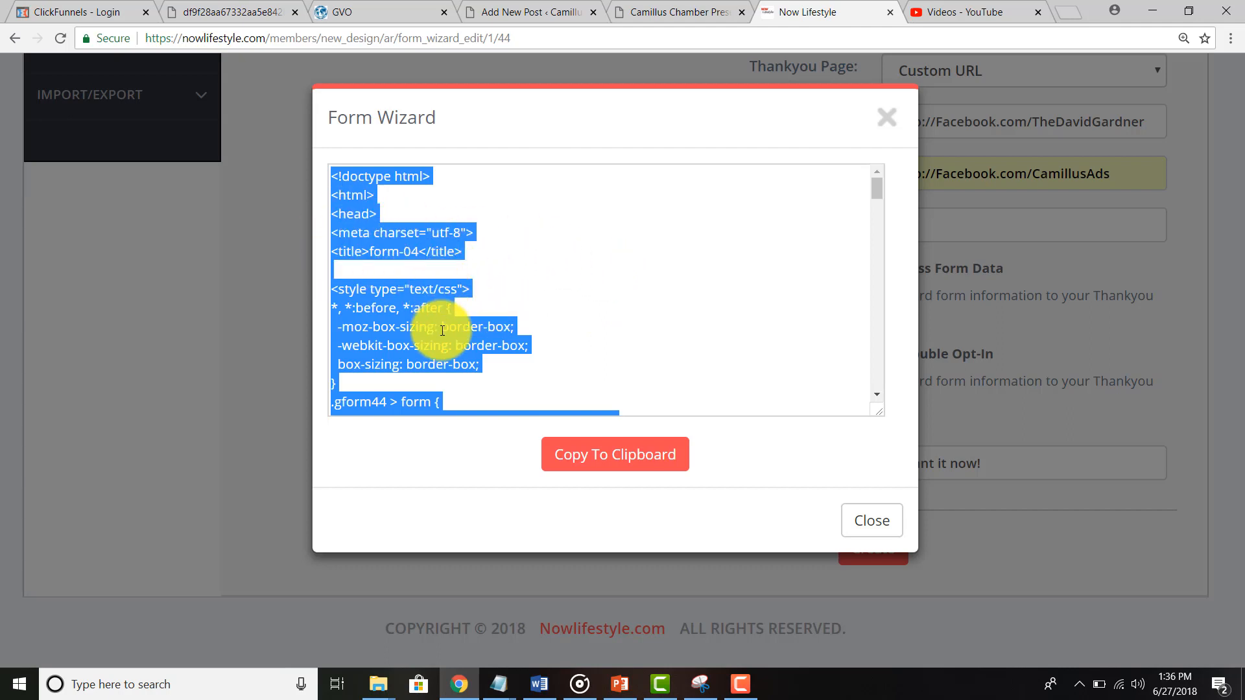
pyautogui.click(558, 452)
pyautogui.click(537, 358)
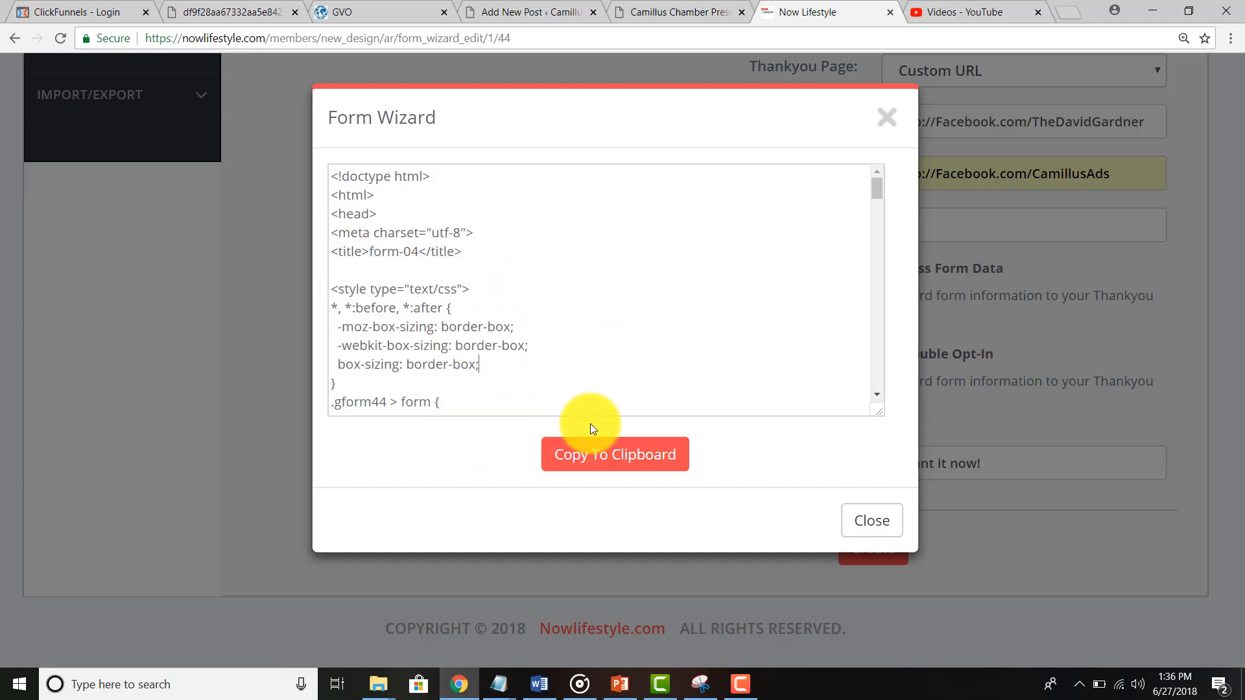
pyautogui.click(597, 457)
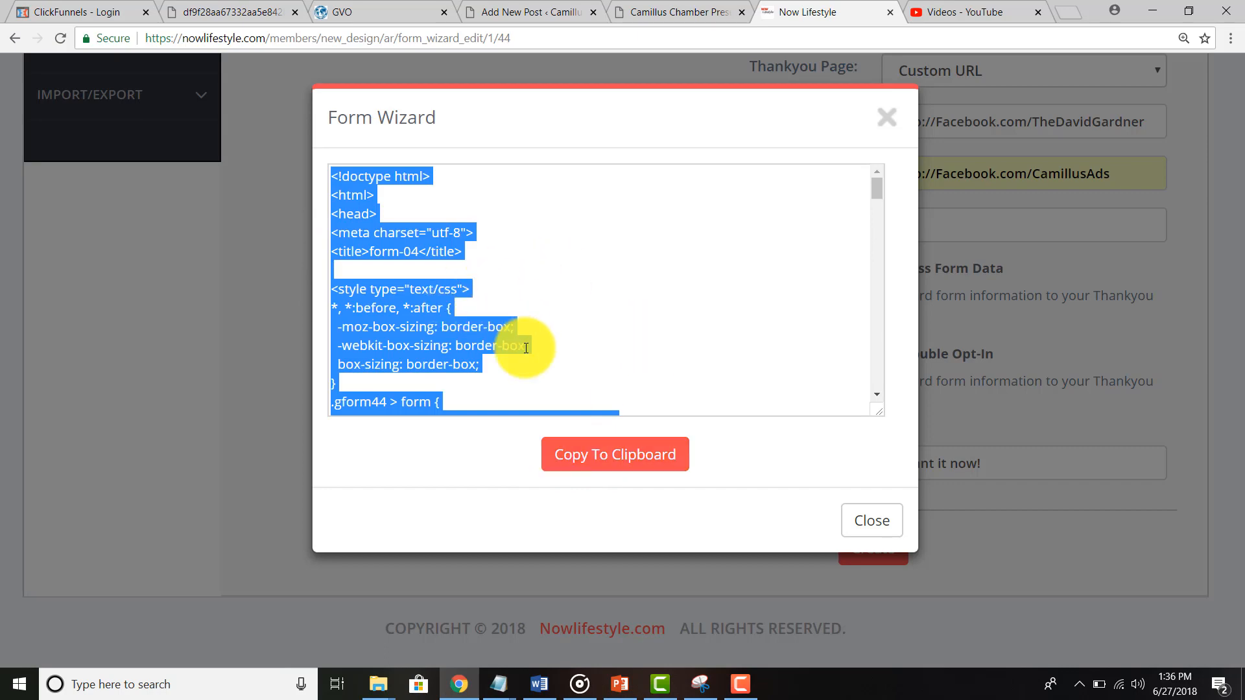
pyautogui.click(853, 521)
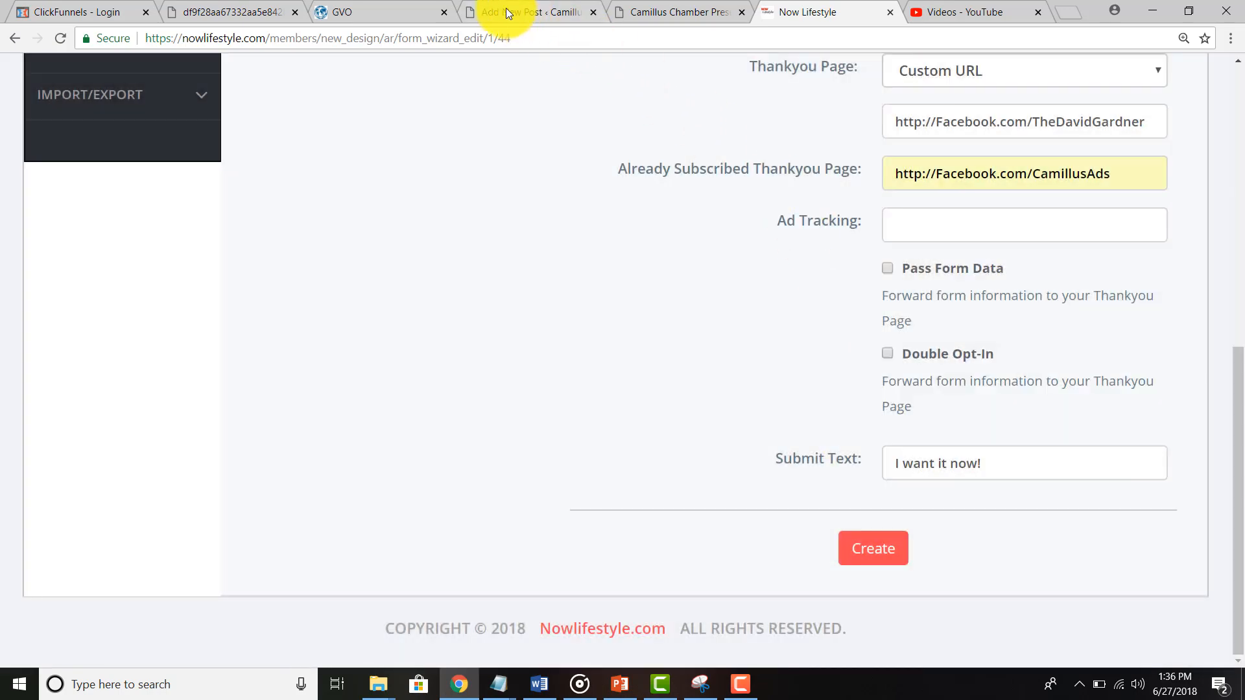
pyautogui.click(506, 11)
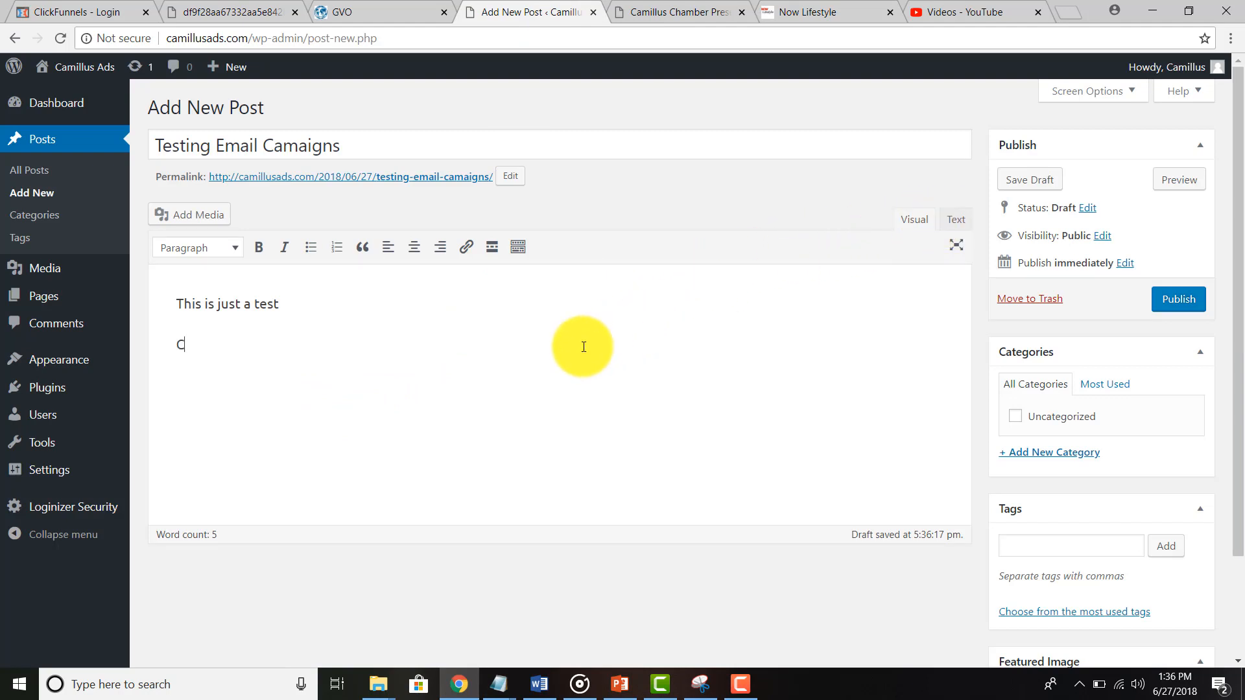
pyautogui.write('ccccccccccc')
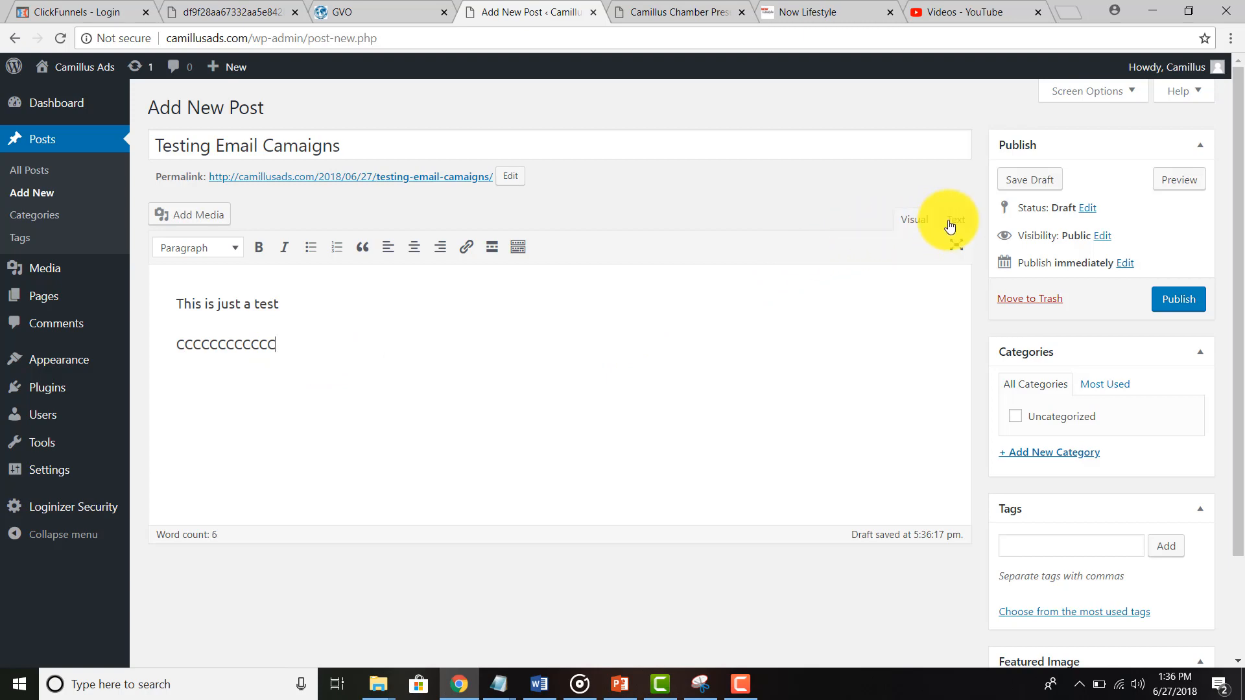
pyautogui.click(950, 226)
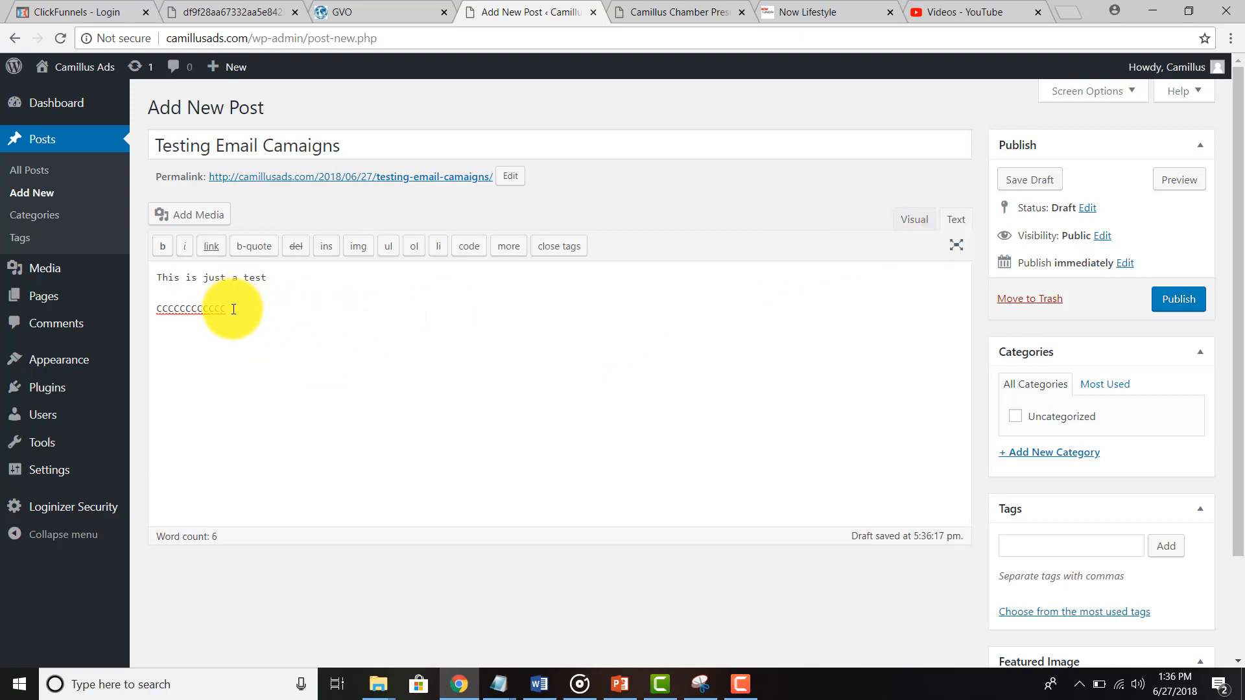
pyautogui.moveTo(233, 309); pyautogui.dragTo(125, 308)
pyautogui.hotkey('ctrl', 'v')
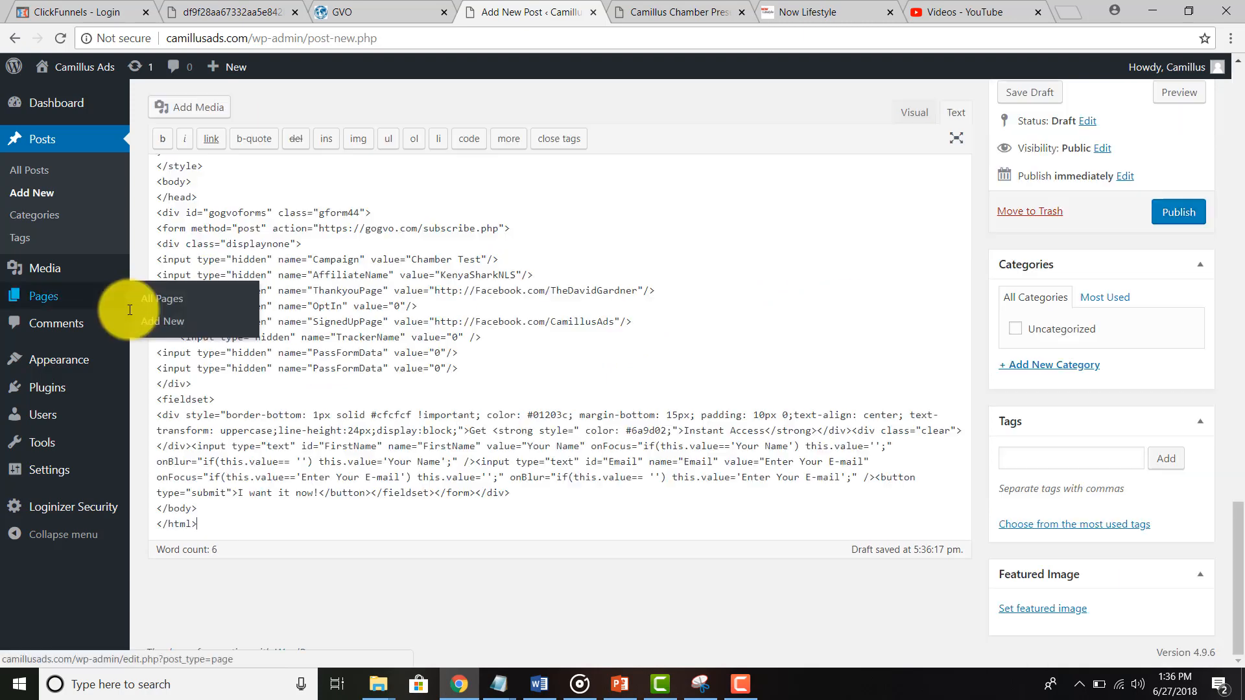
pyautogui.scroll(8, 432, 405)
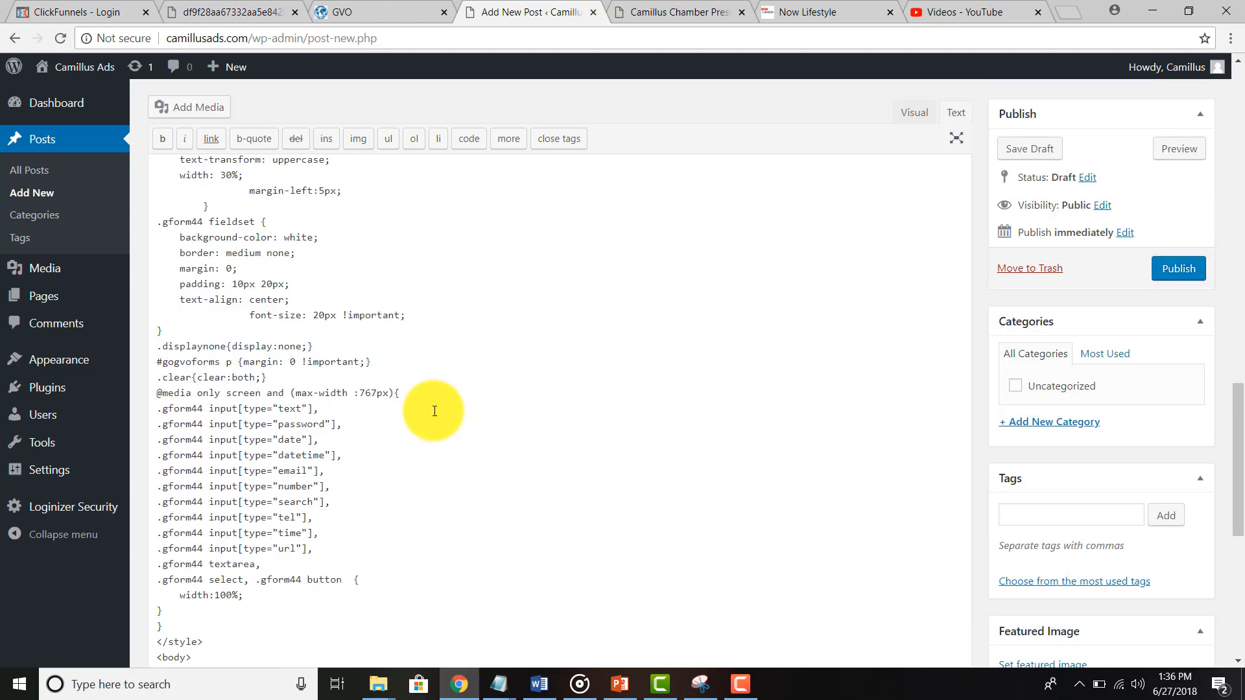
pyautogui.scroll(10, 434, 411)
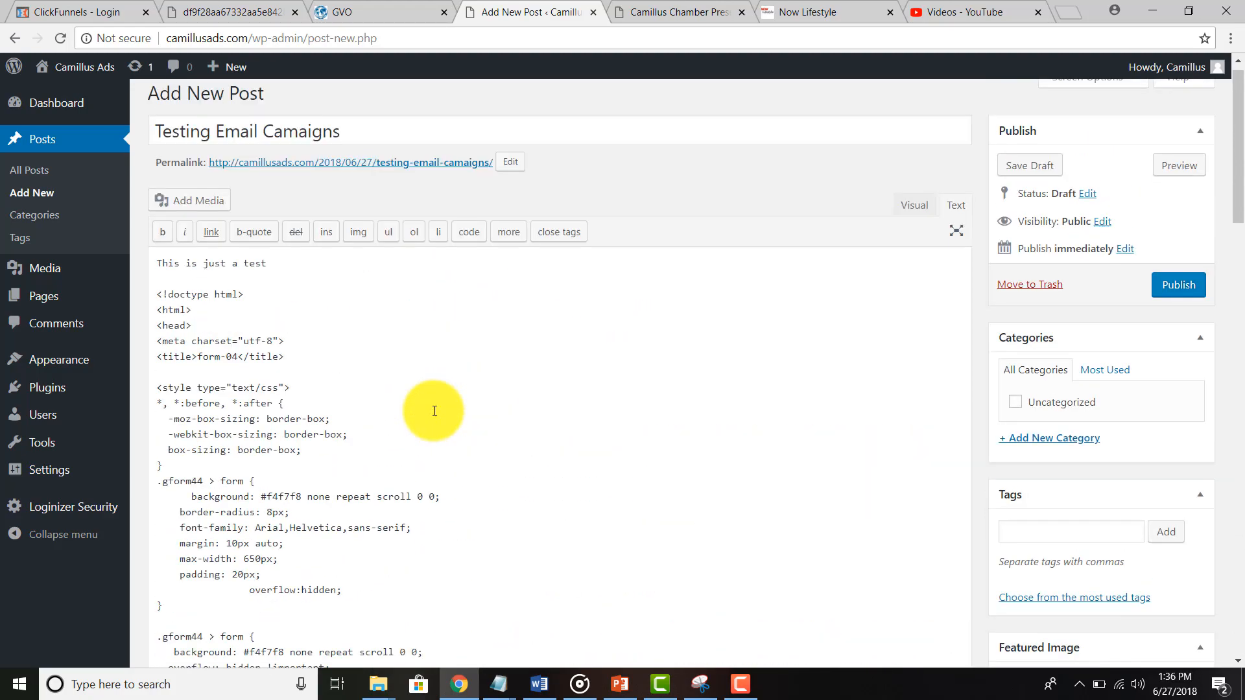
pyautogui.scroll(1, 434, 411)
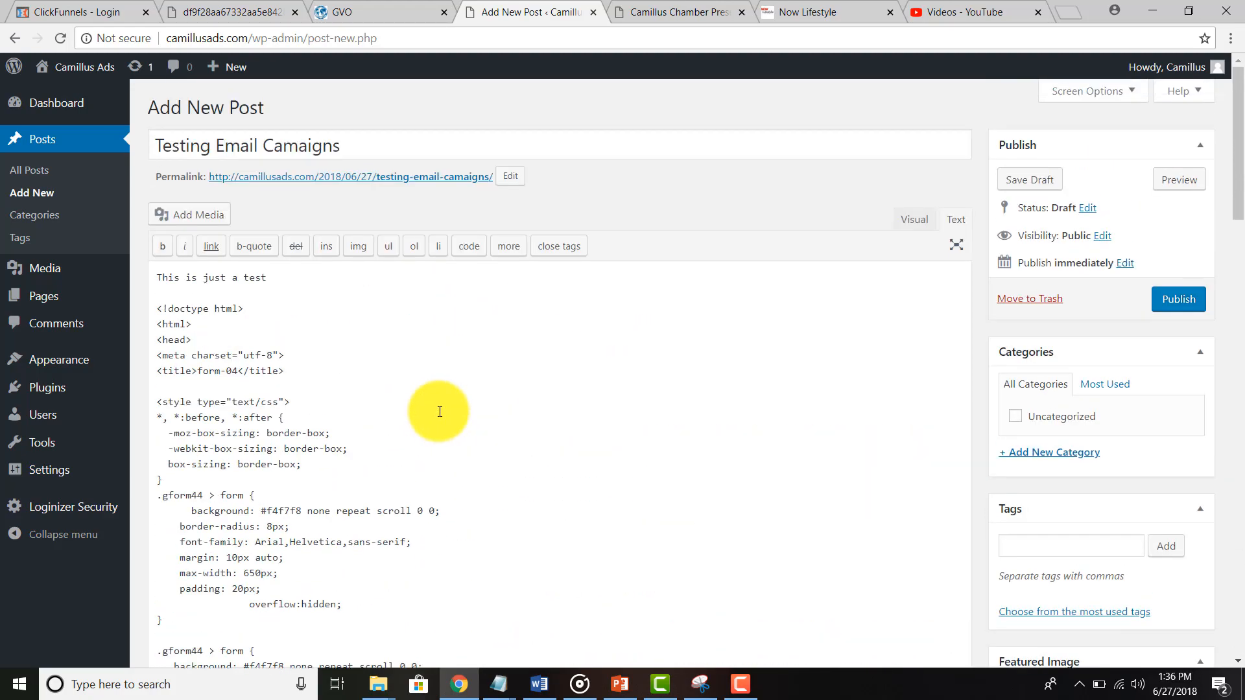
# Step: Switch the post editor to Visual and check the rendered Get Instant Access form with name and e-mail fields
pyautogui.click(910, 220)
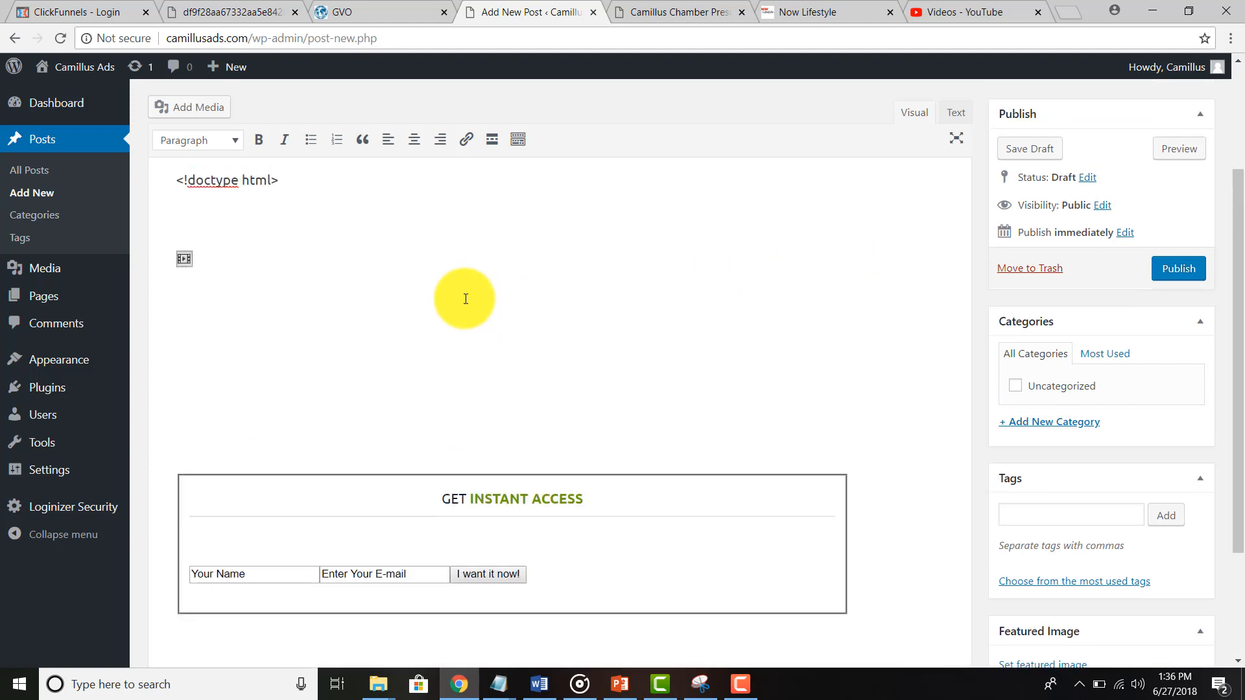
pyautogui.scroll(3, 465, 299)
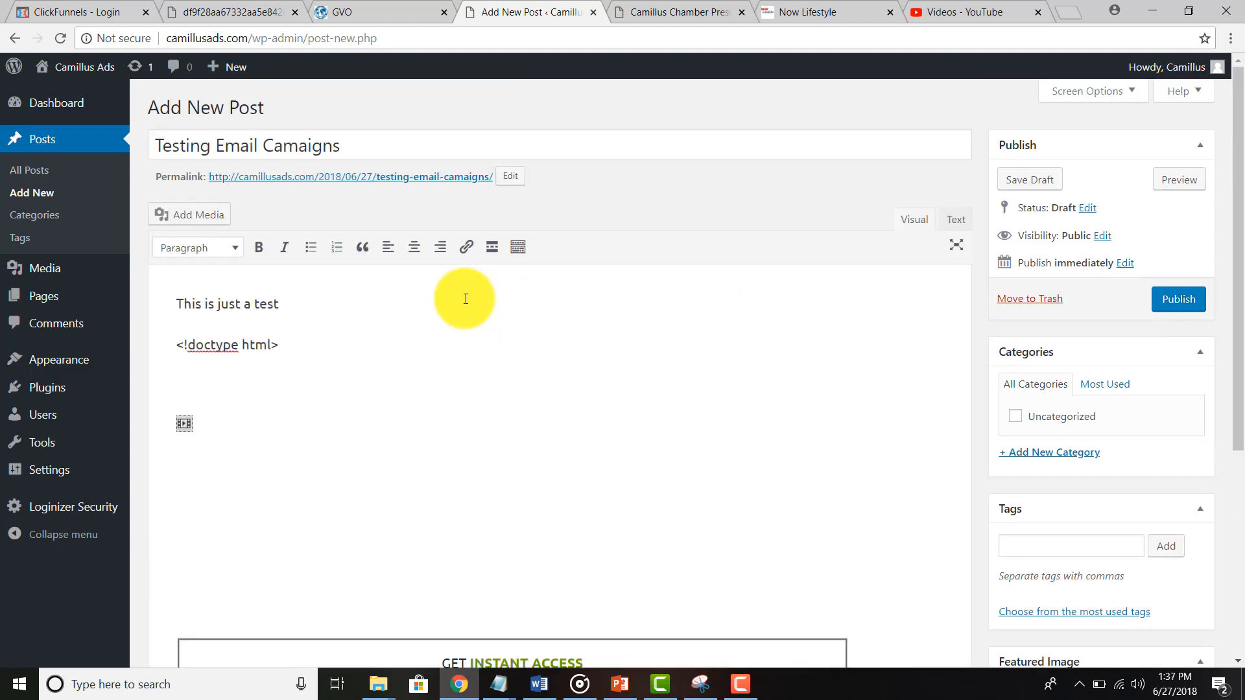
pyautogui.scroll(-2, 218, 334)
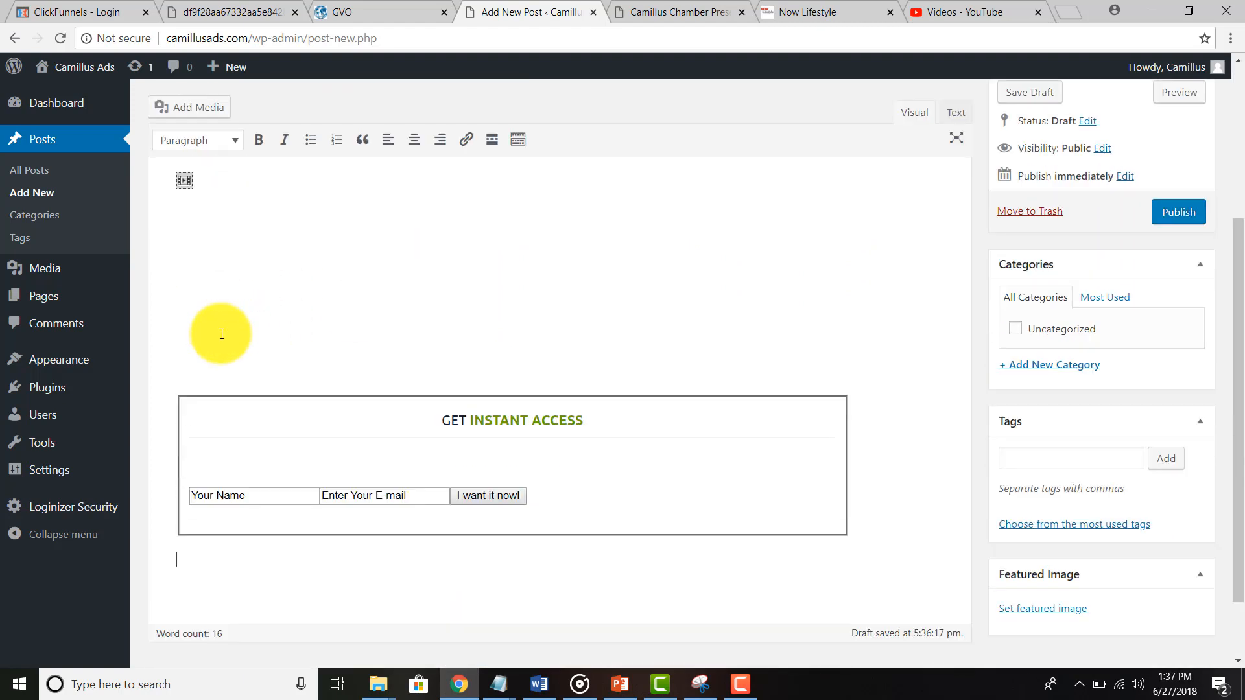
pyautogui.scroll(-2, 220, 334)
pyautogui.scroll(6, 427, 349)
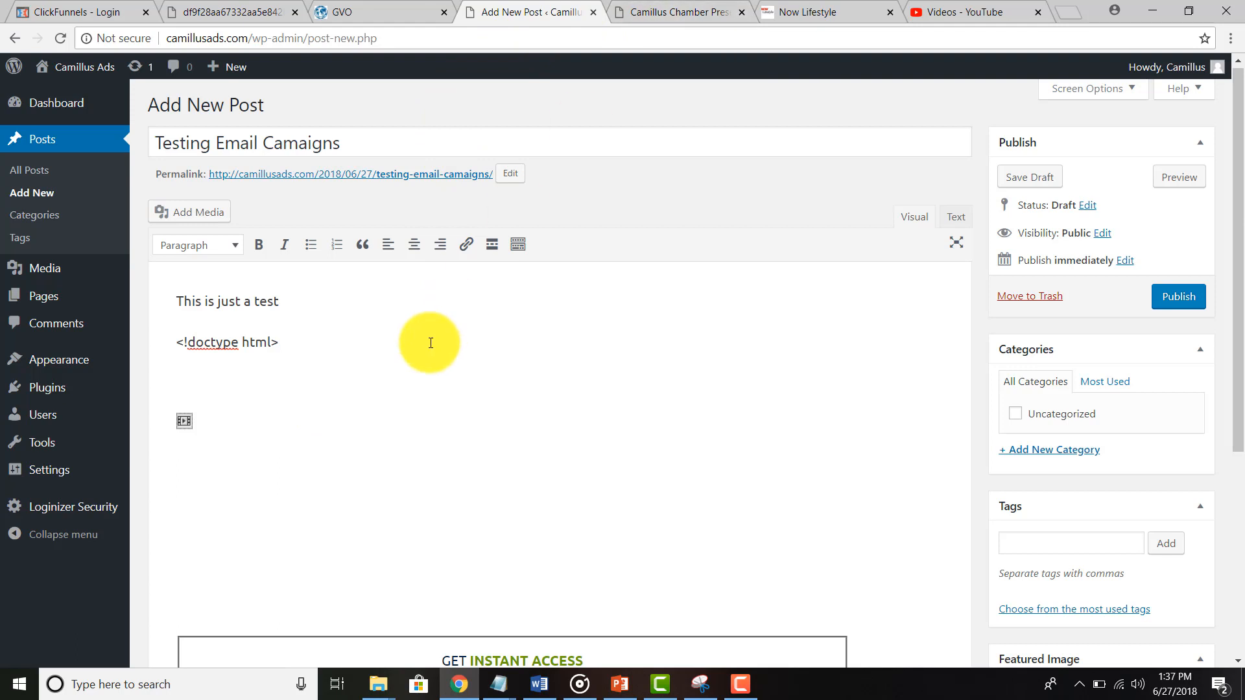
pyautogui.scroll(-2, 428, 340)
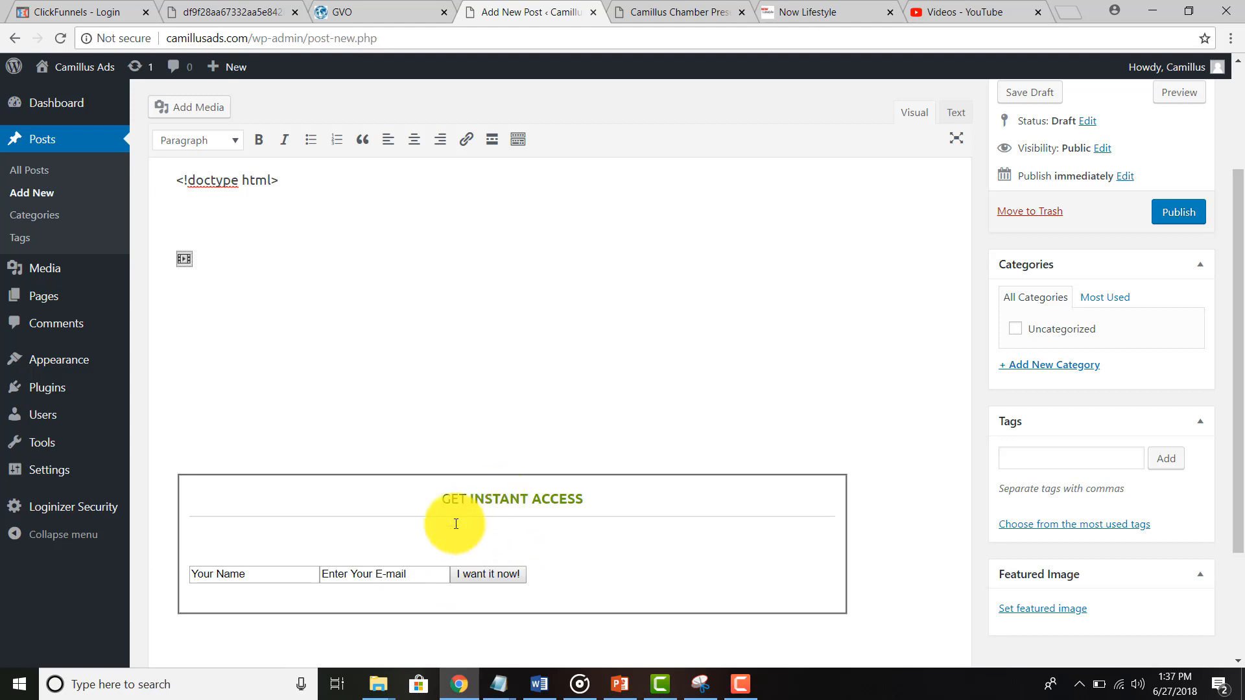
# Step: Publish "Testing Email Camaigns" and view its live page in a new tab
pyautogui.click(1167, 213)
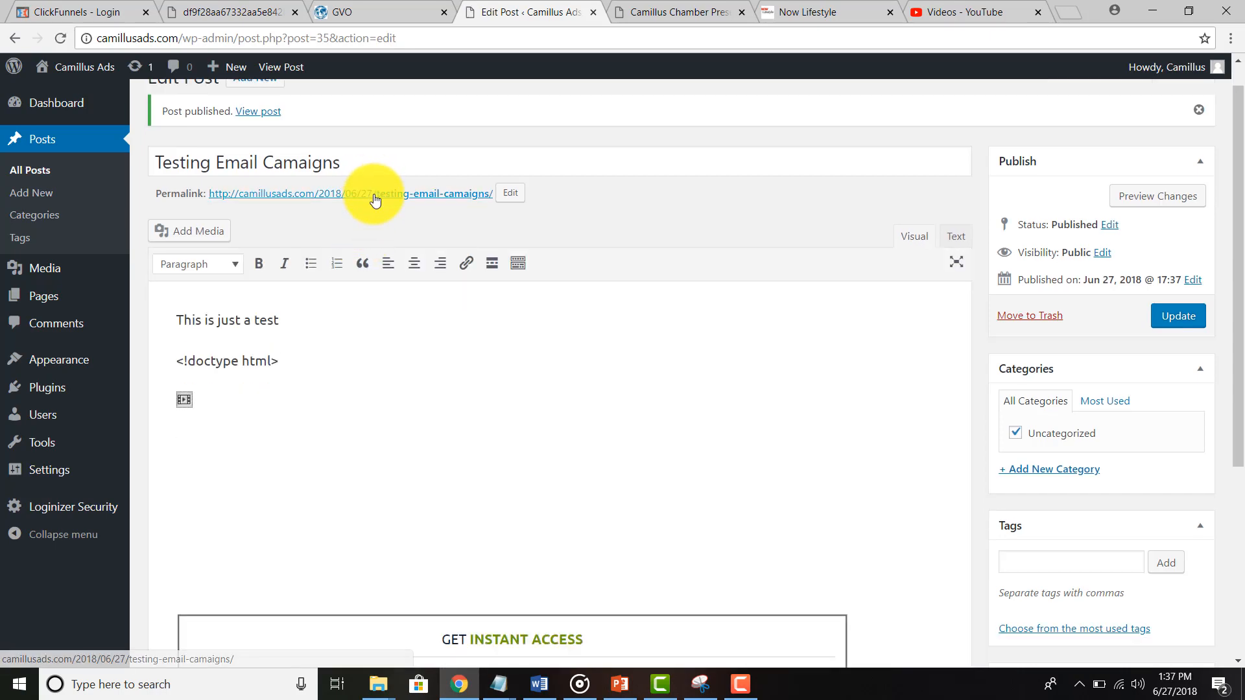
pyautogui.rightClick(374, 199)
pyautogui.click(422, 204)
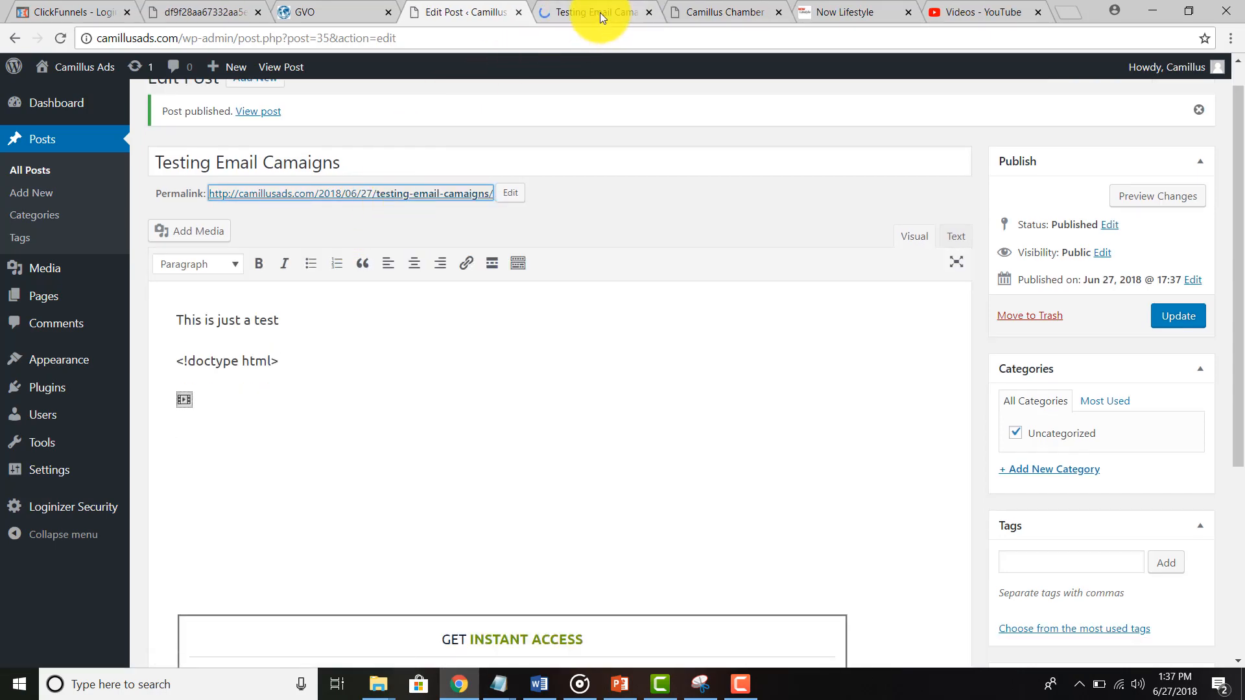
pyautogui.click(601, 13)
pyautogui.scroll(-5, 362, 552)
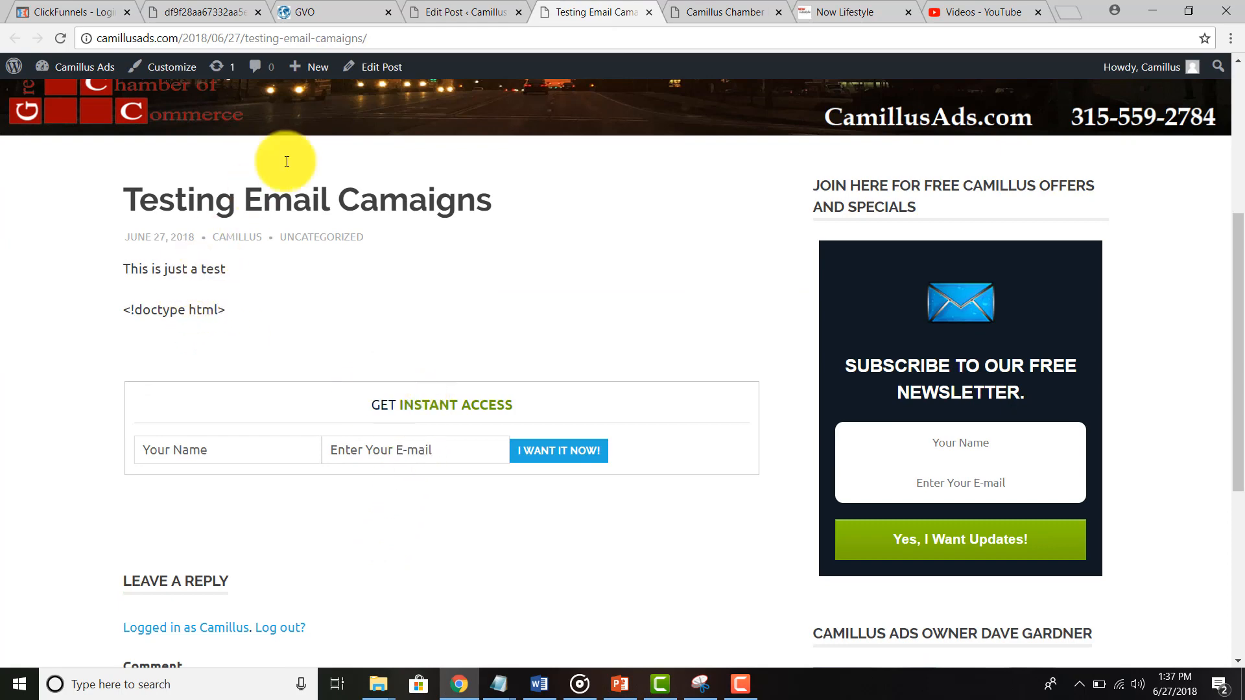
# Step: Delete the stray <!doctype html> line, update the post, and recheck the live page
pyautogui.click(479, 15)
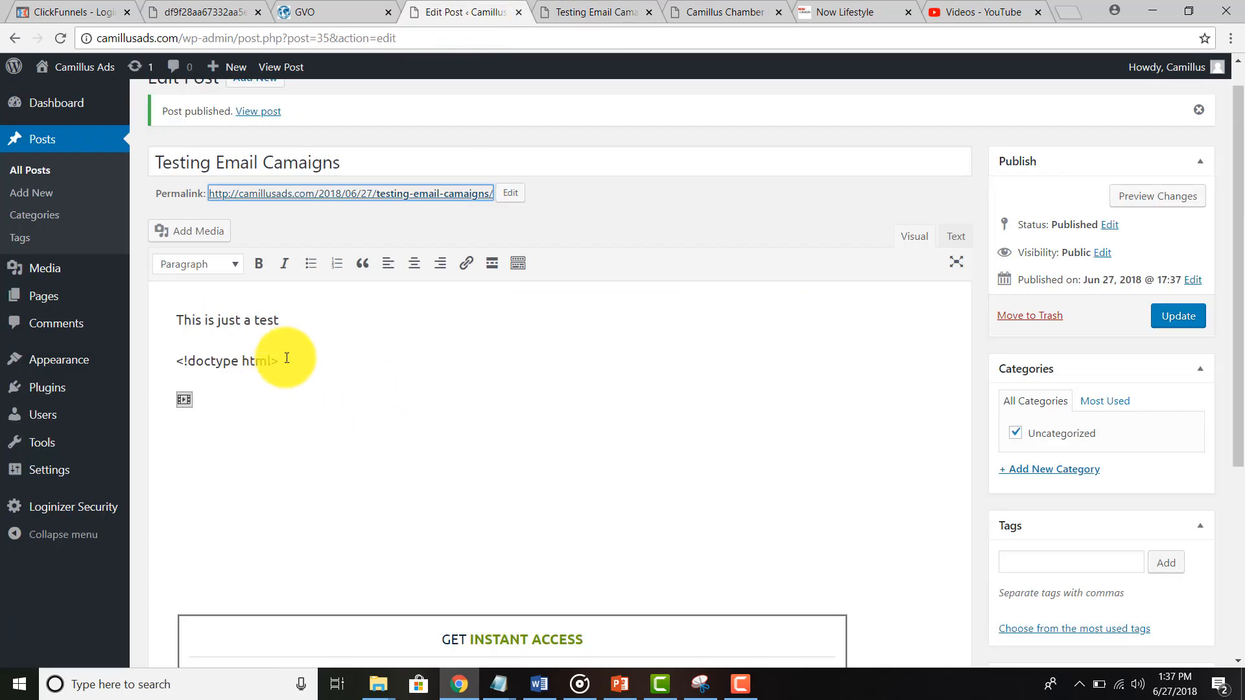
pyautogui.moveTo(287, 358); pyautogui.dragTo(141, 357)
pyautogui.press('BackSpace')
pyautogui.press('BackSpace')
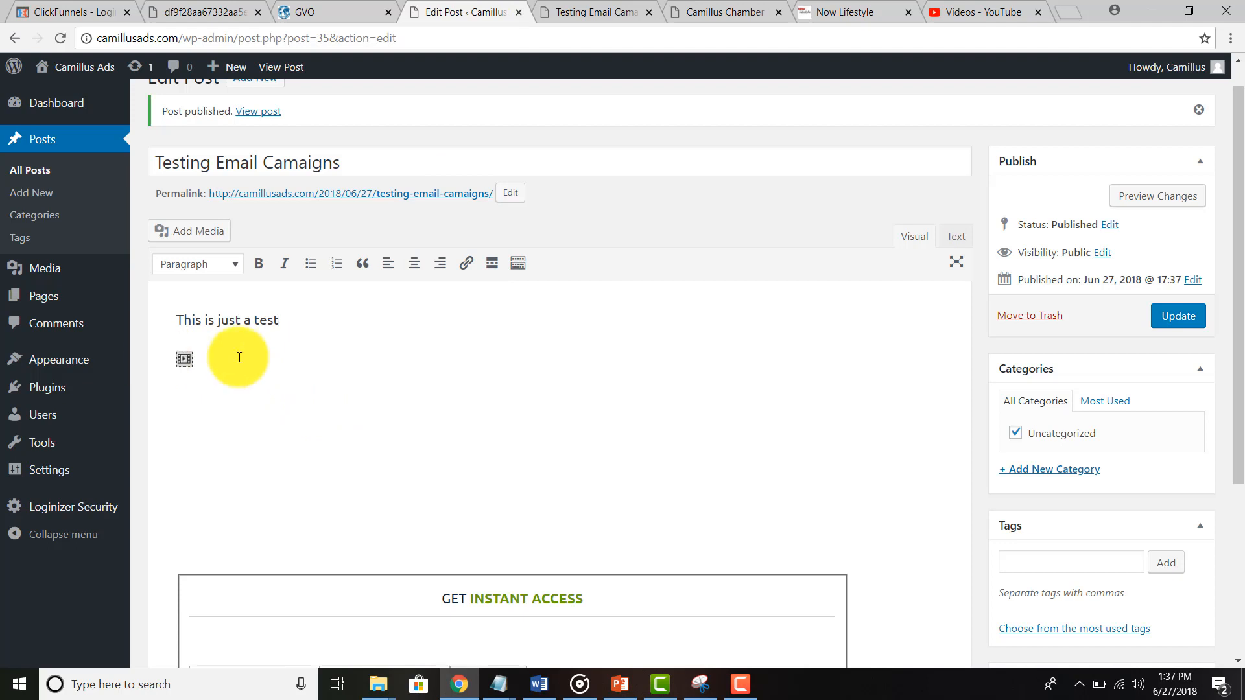
pyautogui.click(1158, 316)
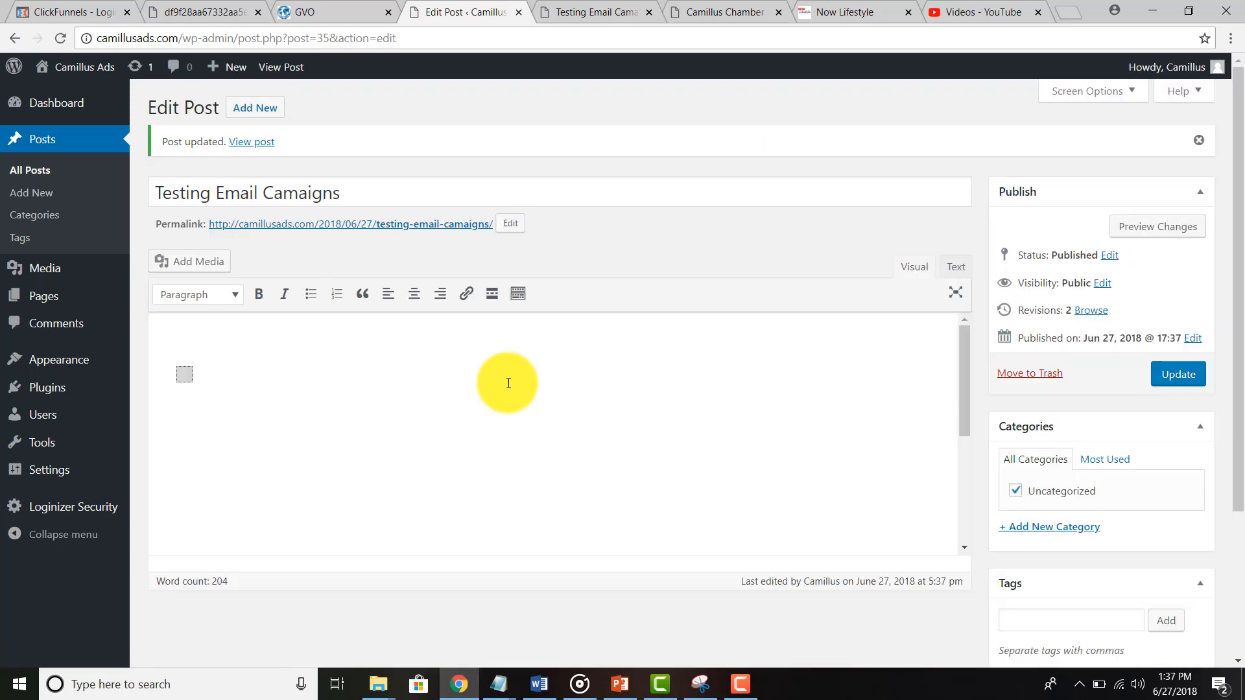
pyautogui.click(609, 10)
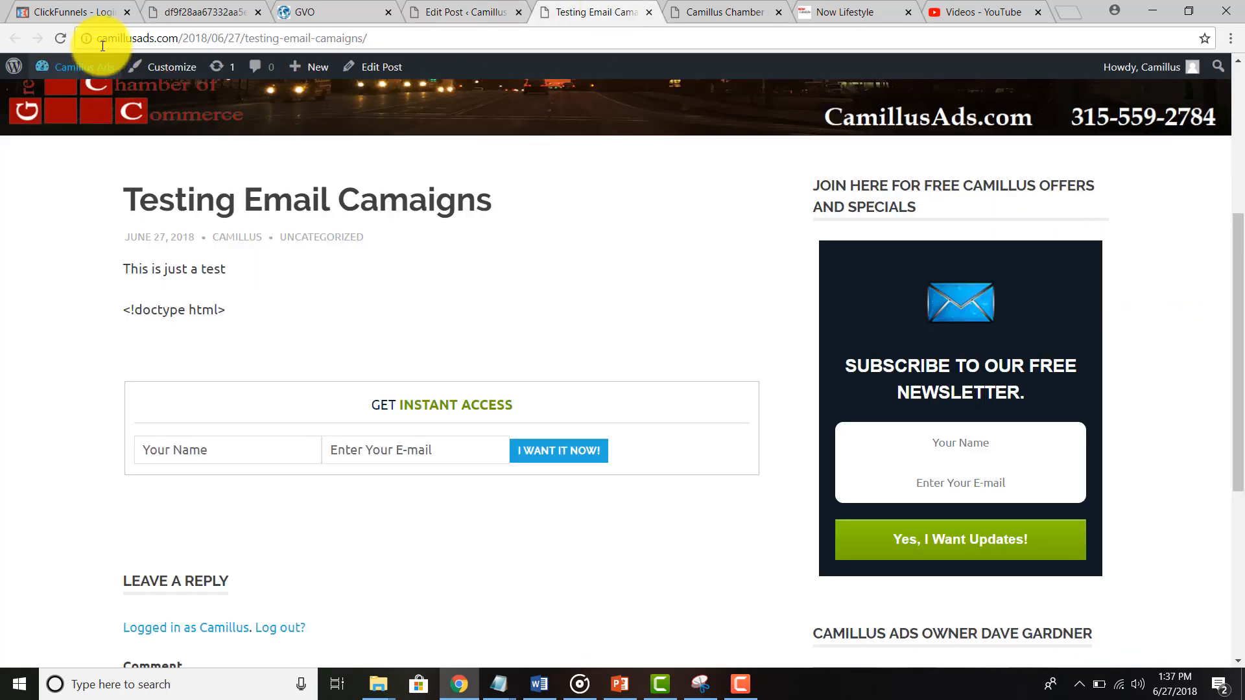
# Step: Reload the post and replace the opt-in form's name field with a test name
pyautogui.click(61, 43)
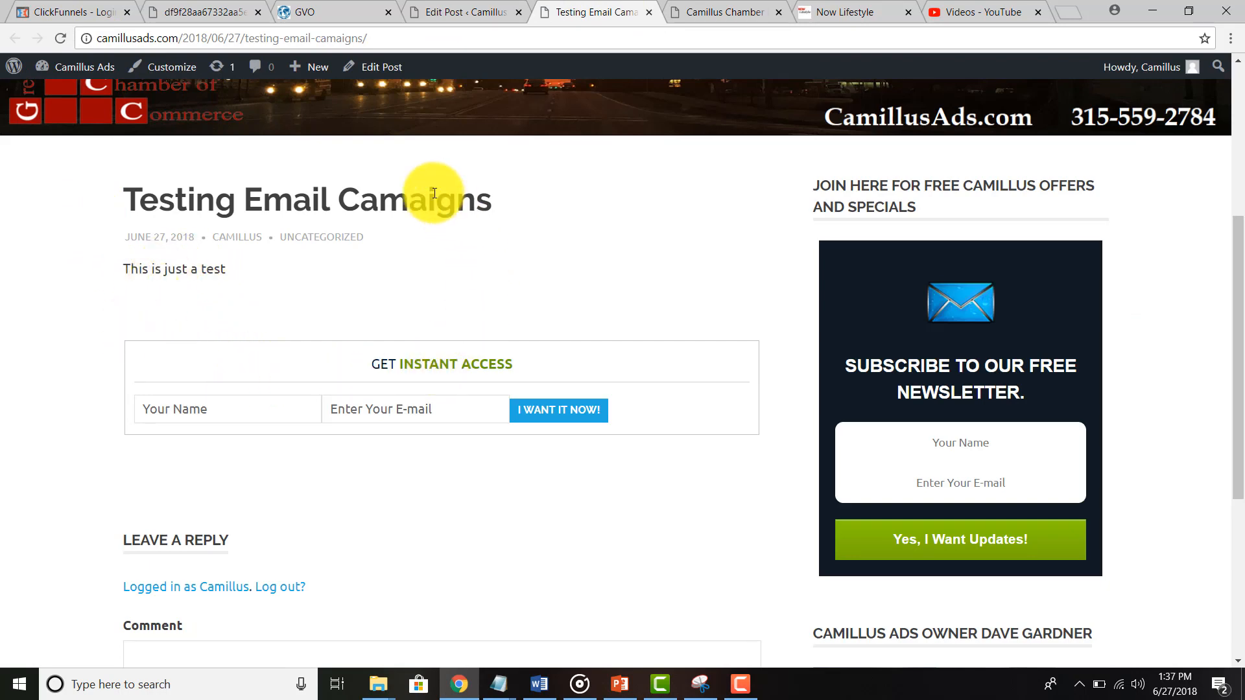
pyautogui.click(163, 410)
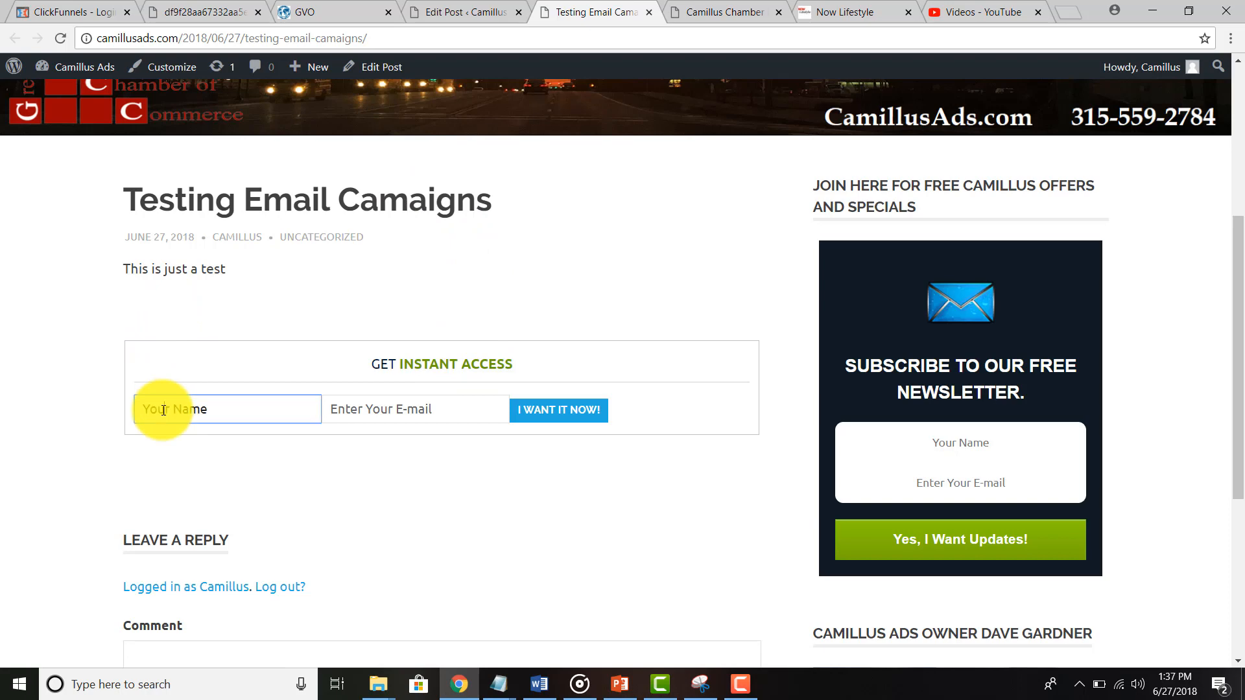
pyautogui.hotkey('ctrl', 'a')
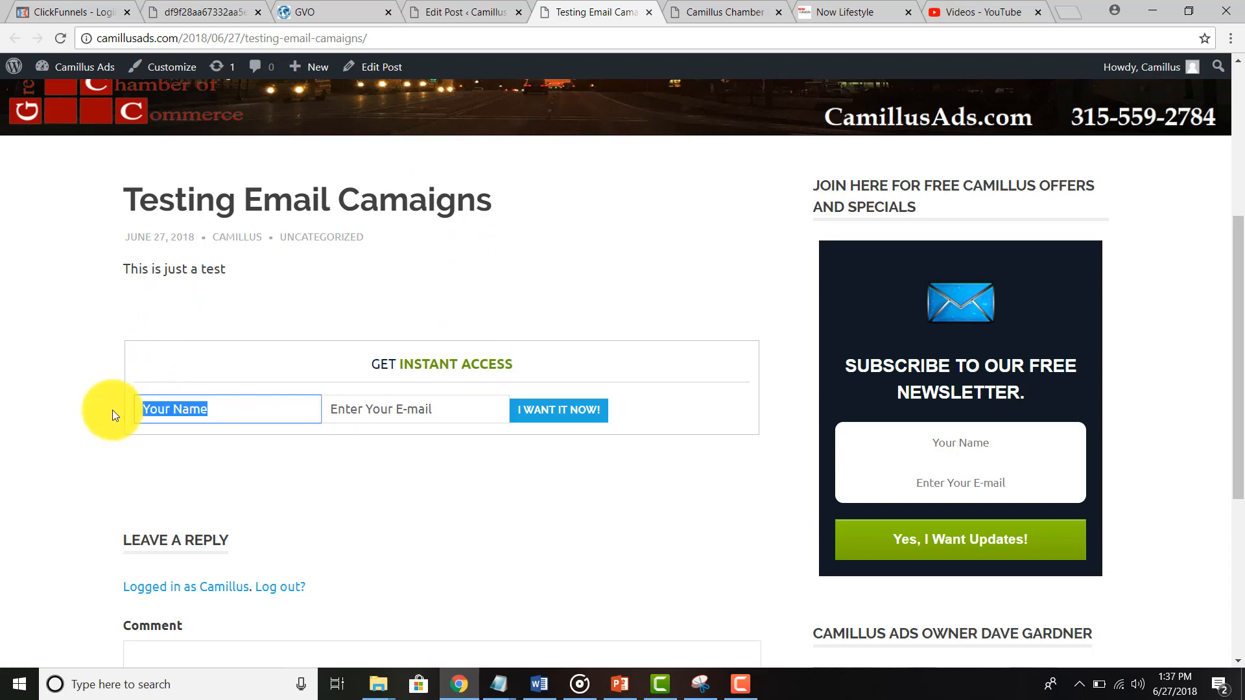
pyautogui.press('BackSpace')
pyautogui.write('Dave')
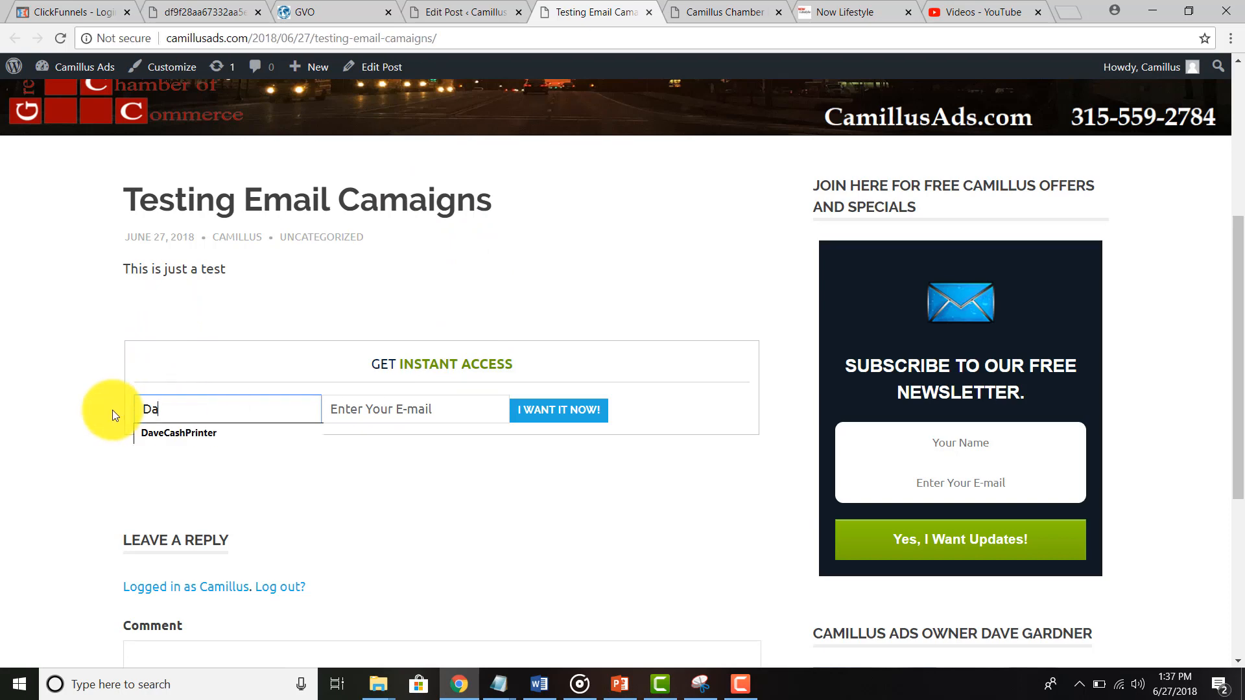
pyautogui.press('BackSpace')
pyautogui.press('BackSpace')
pyautogui.press('BackSpace')
pyautogui.write('aves TEs')
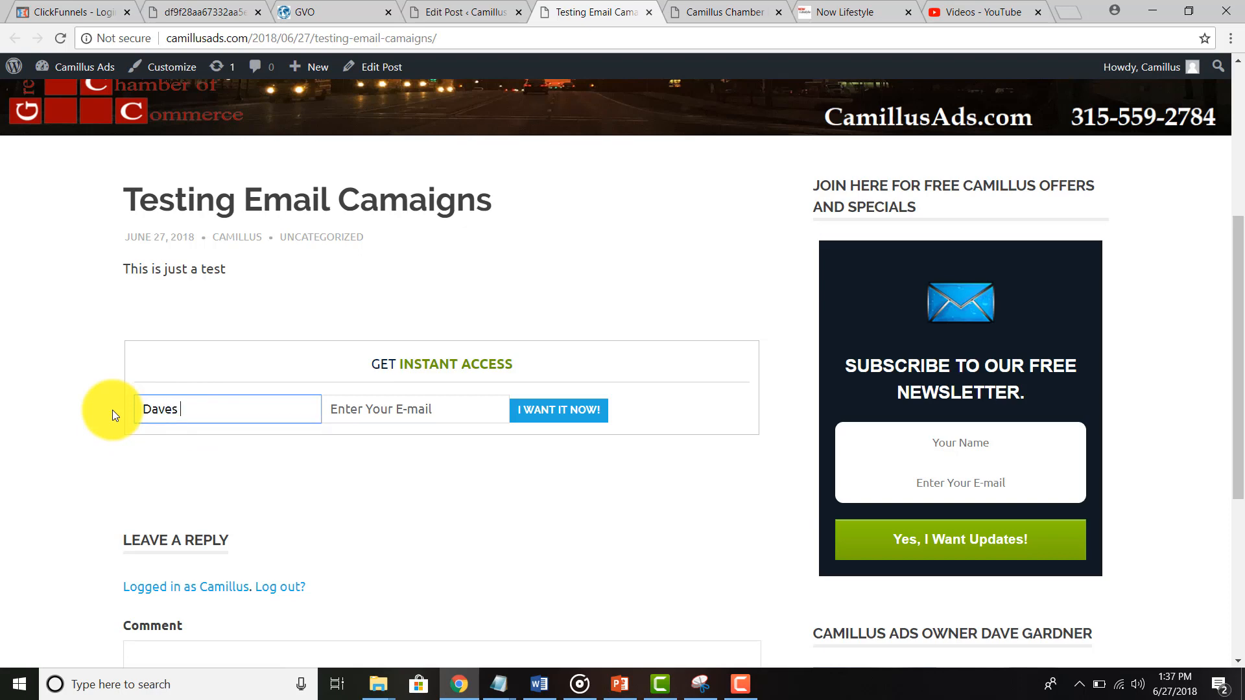
pyautogui.press('BackSpace')
pyautogui.press('BackSpace')
pyautogui.write('ester')
# Step: Fill the e-mail field with a saved test address and submit the form with I WANT IT NOW!
pyautogui.click(356, 410)
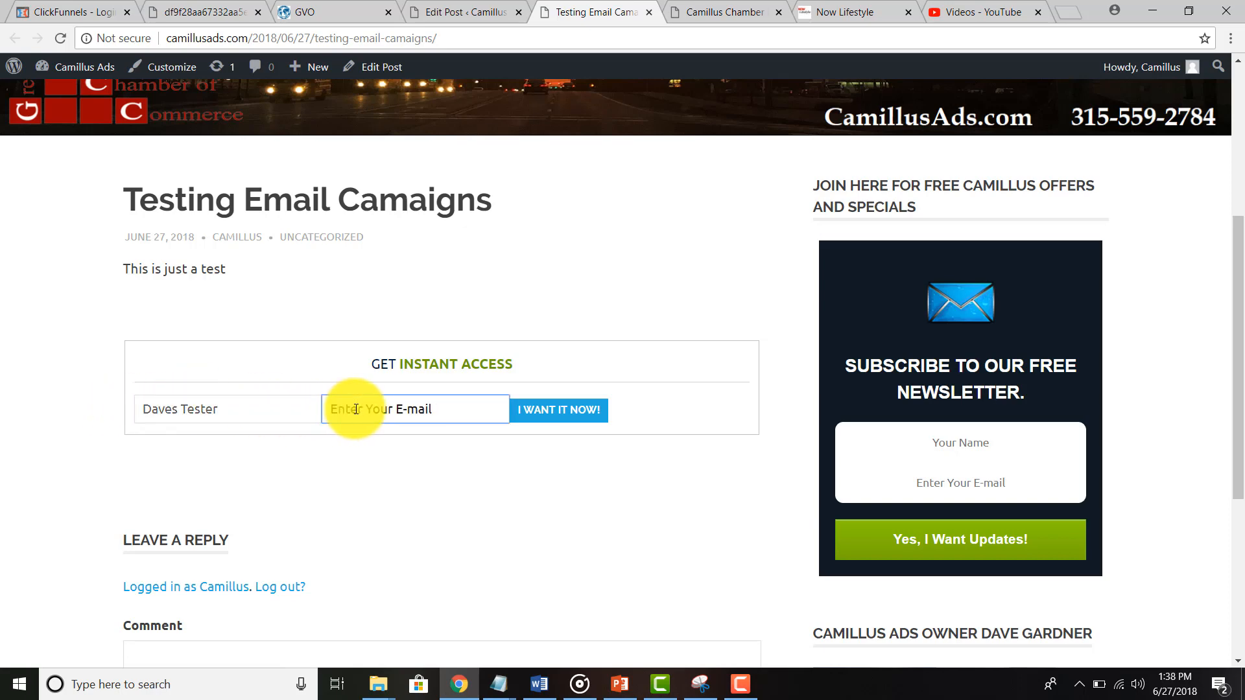
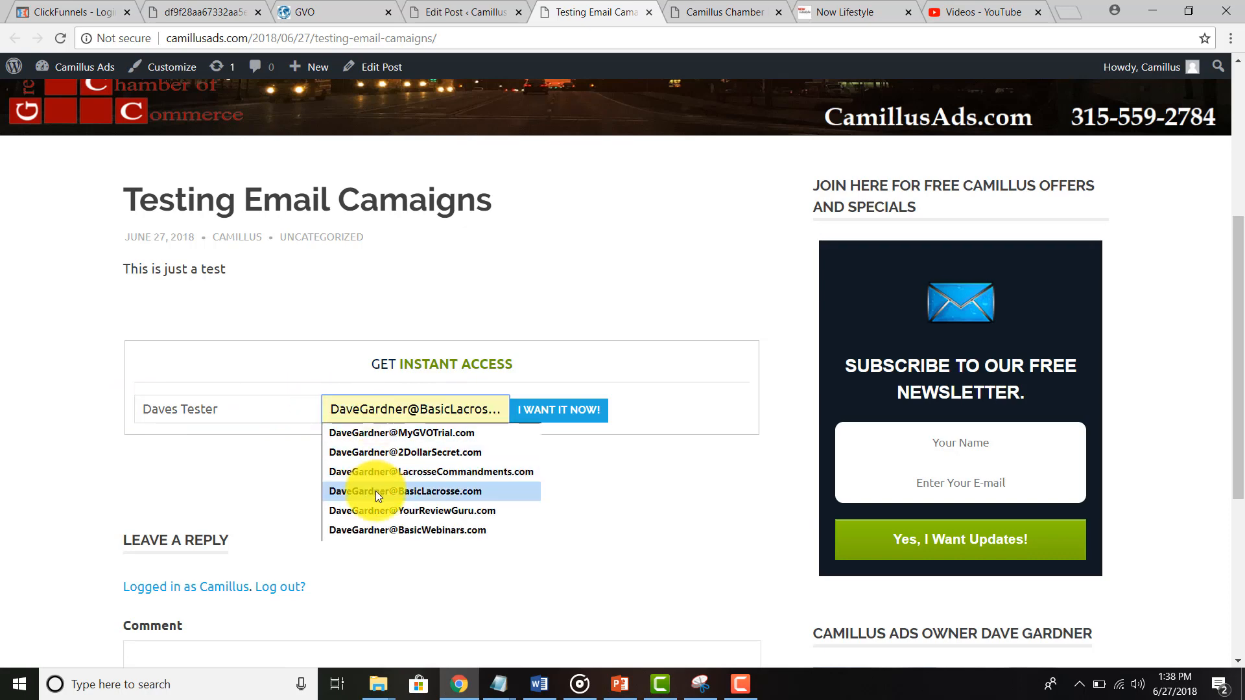
pyautogui.click(375, 492)
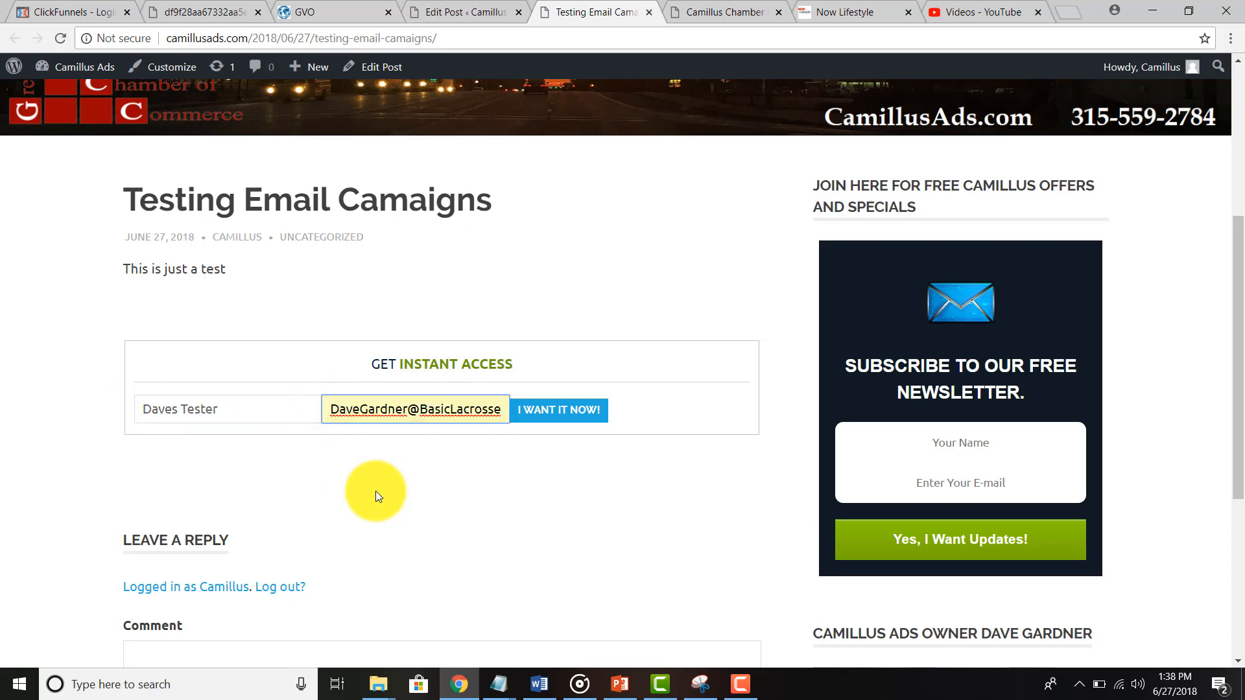
pyautogui.click(553, 418)
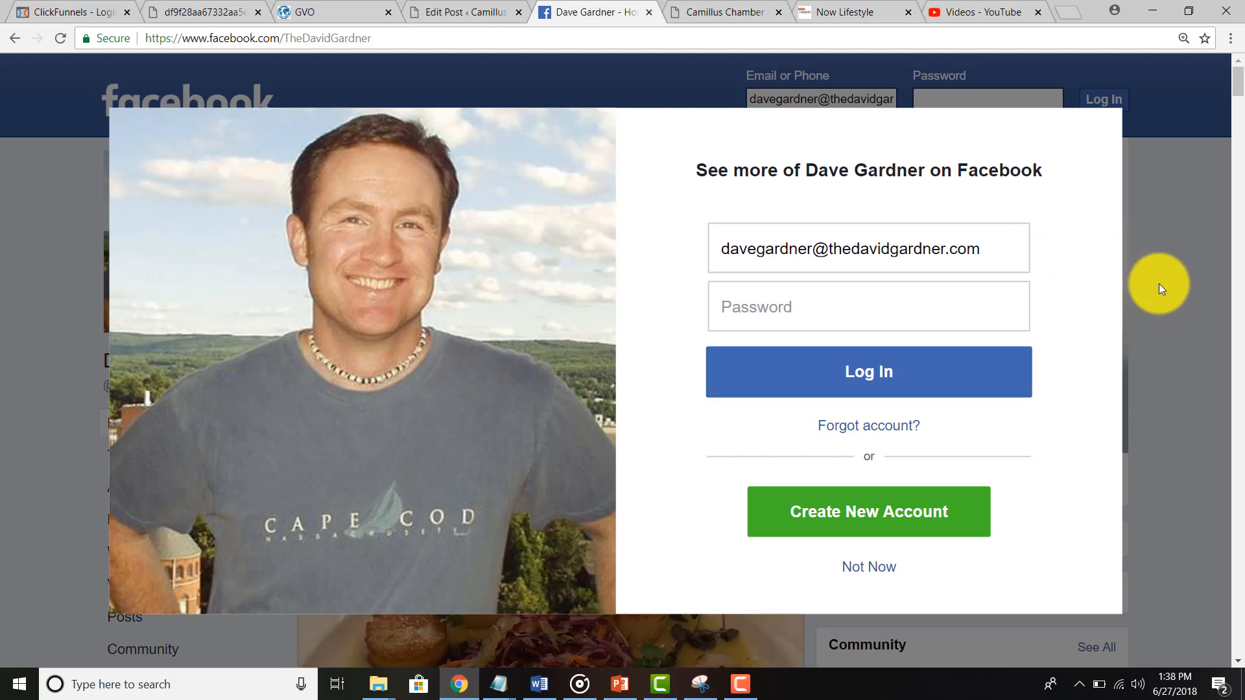
# Step: Sign out of YouTube from its account menu
pyautogui.click(1007, 9)
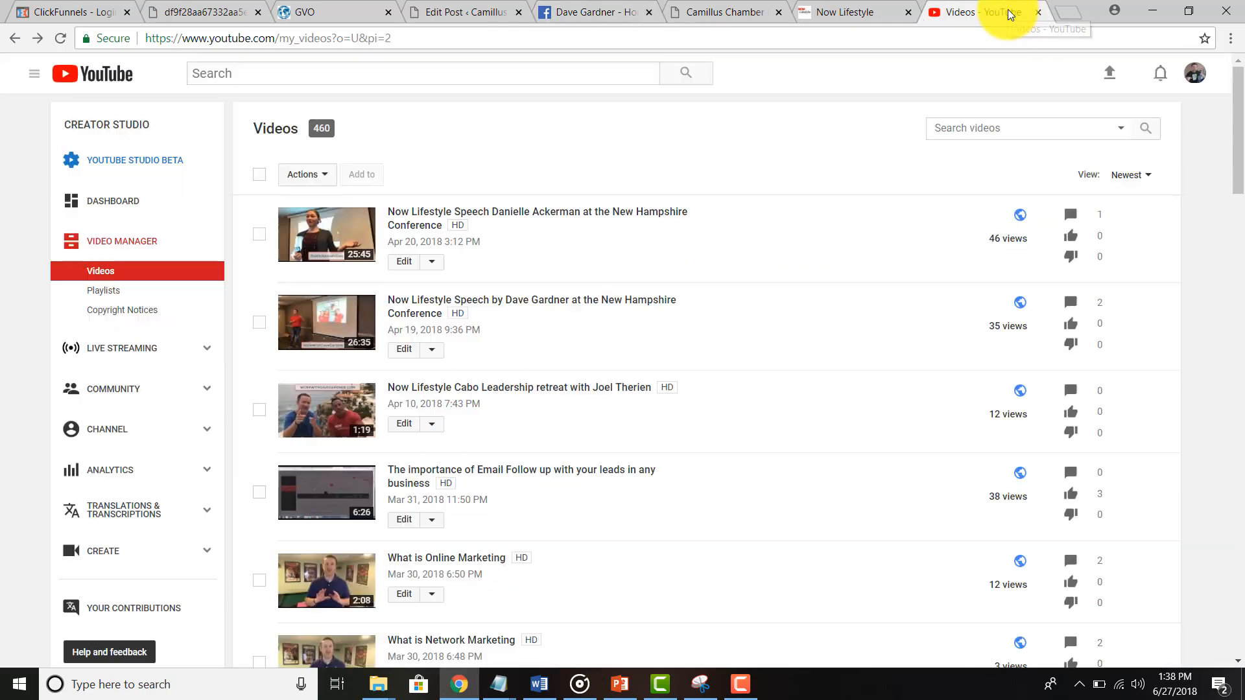
pyautogui.click(1194, 74)
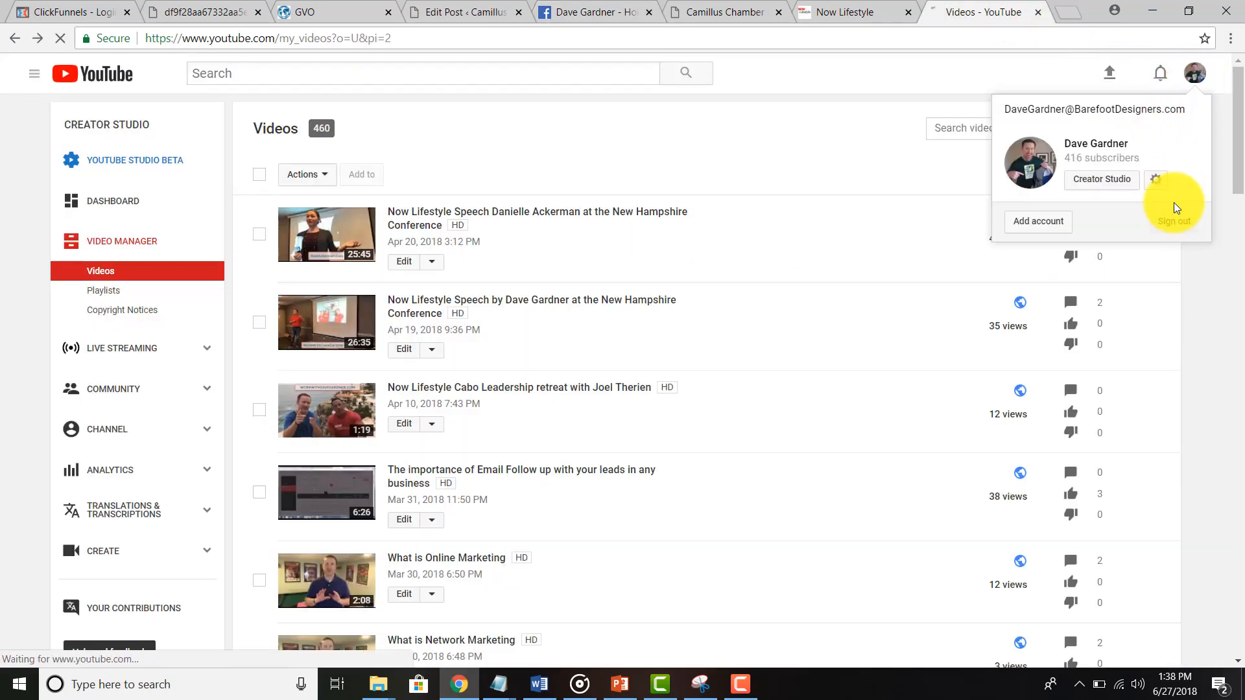
pyautogui.click(1173, 220)
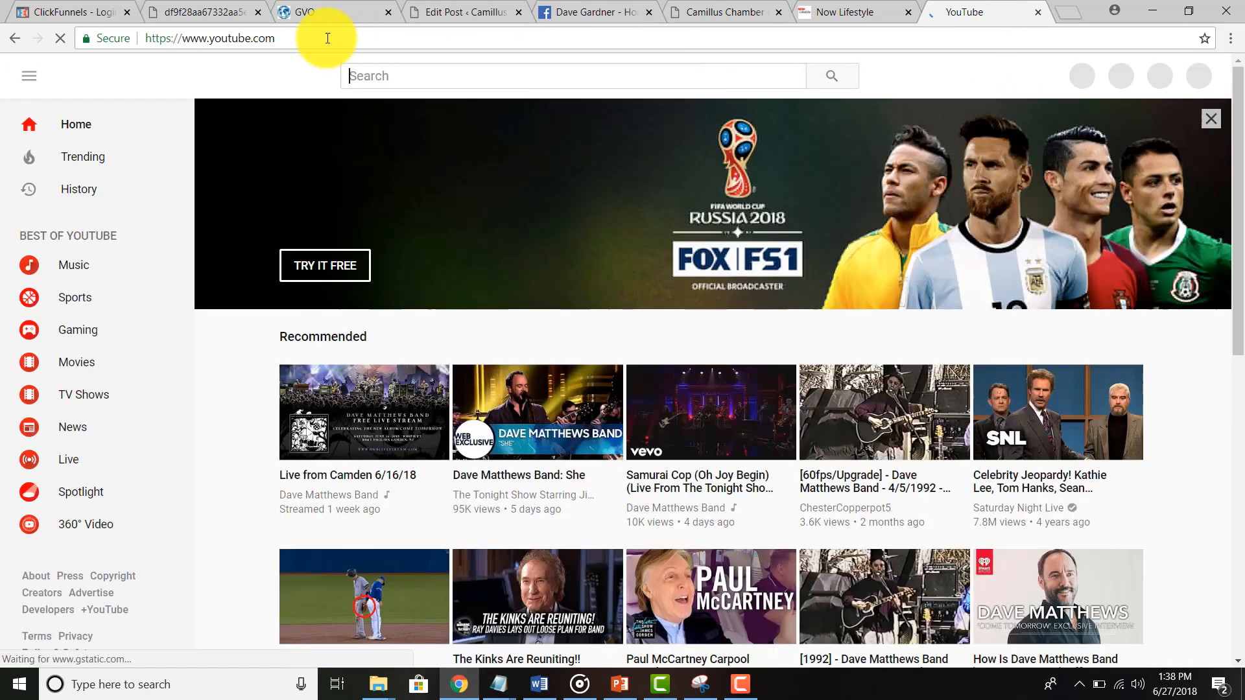
# Step: Go to gmail.com, choose the Google account and sign in with the password
pyautogui.click(288, 38)
pyautogui.write('gmail.com')
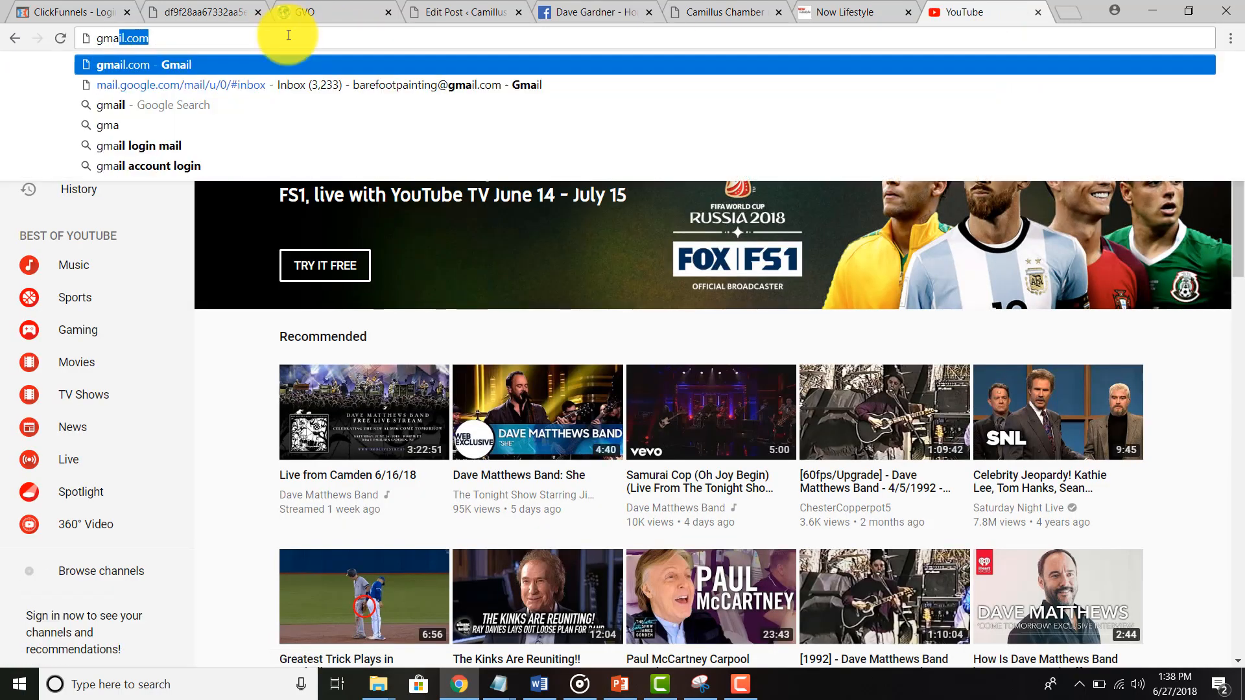
pyautogui.press('Return')
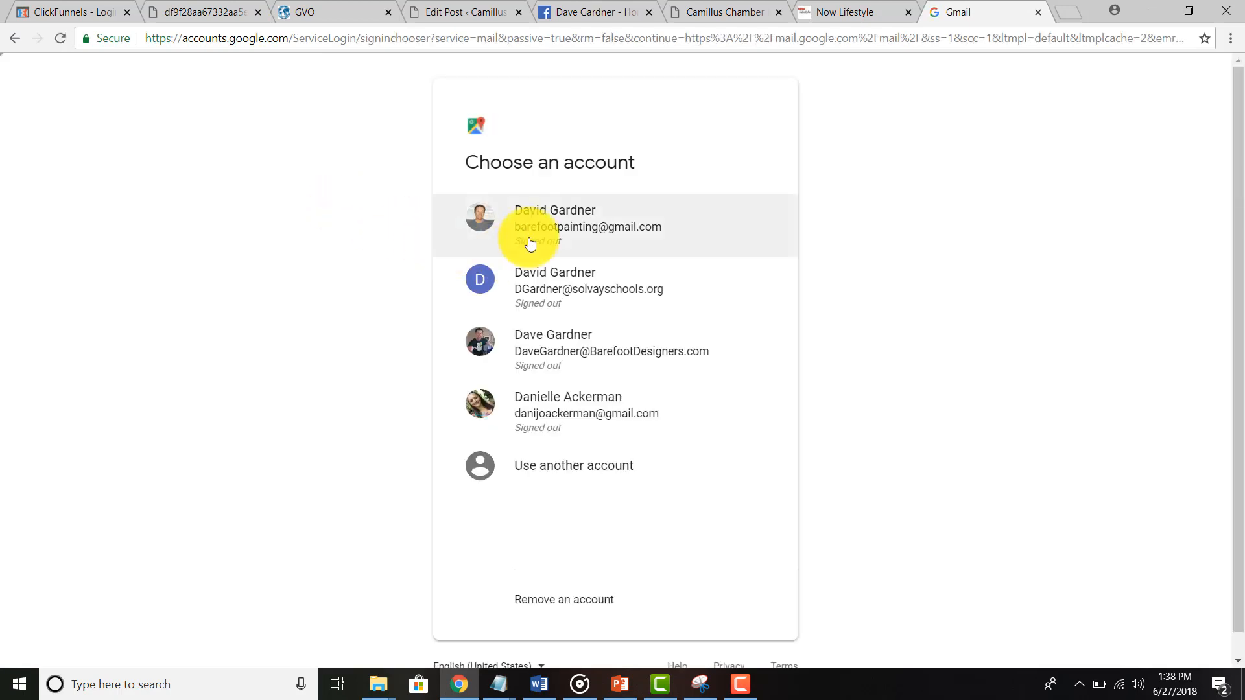
pyautogui.click(532, 239)
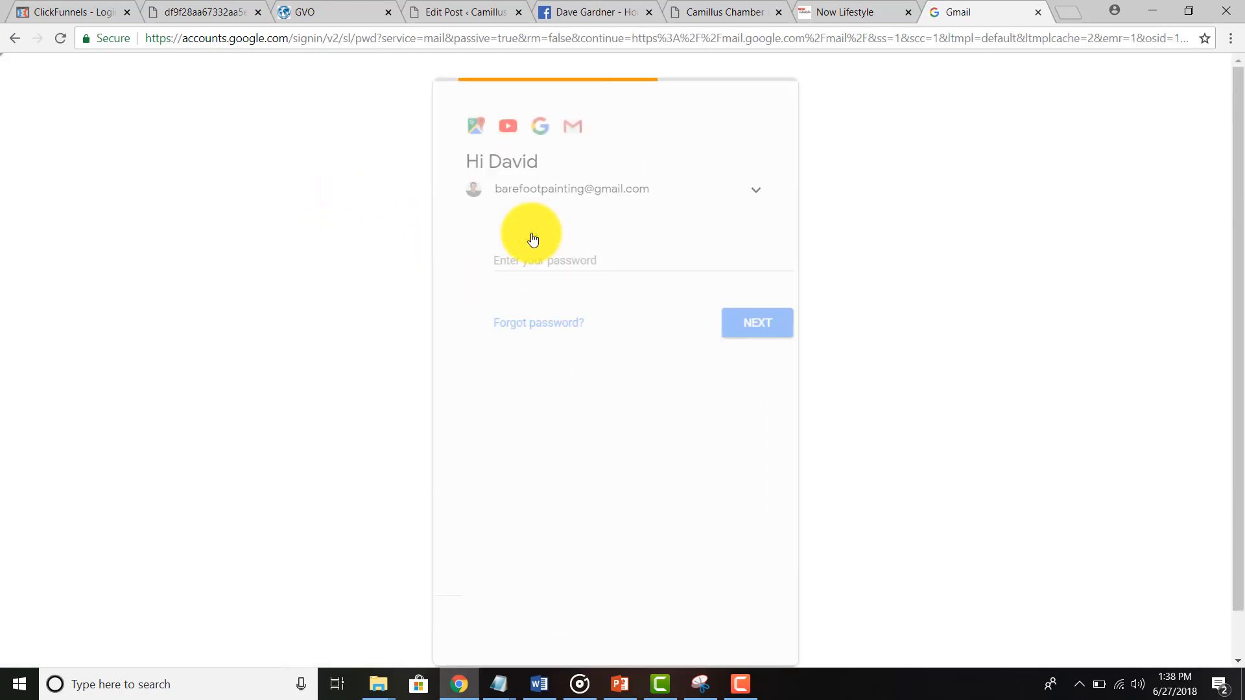
pyautogui.write('•••••••')
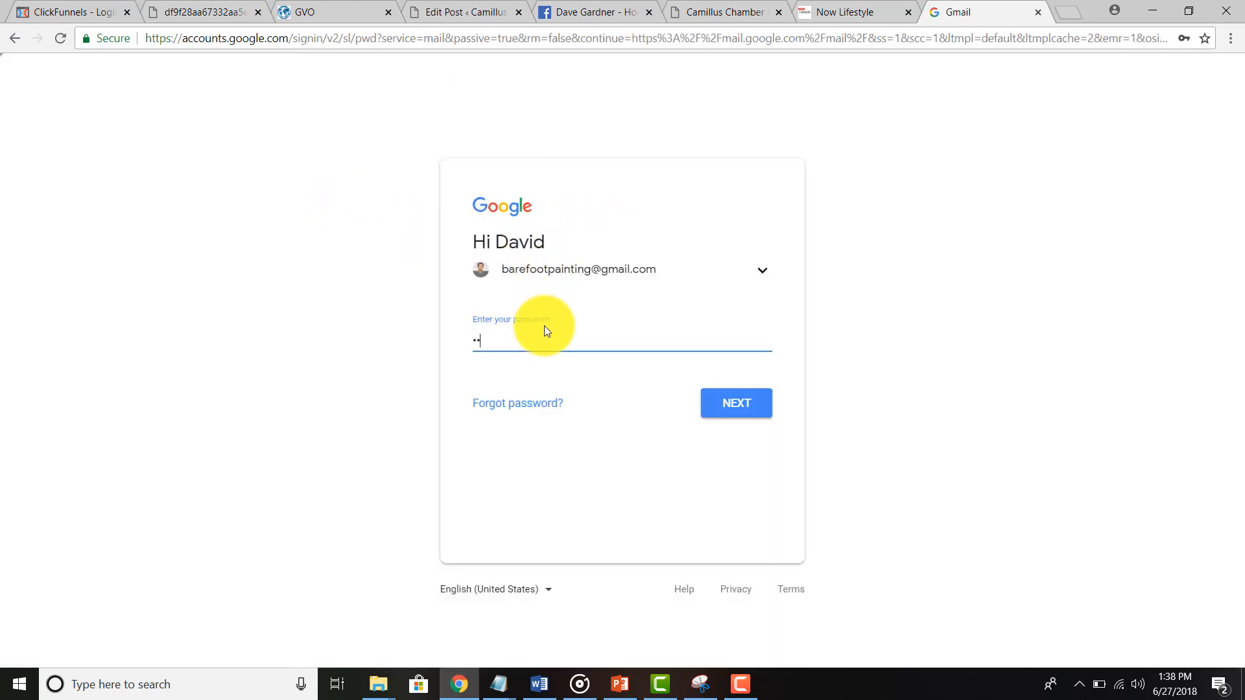
pyautogui.write('•••••••••')
pyautogui.press('Return')
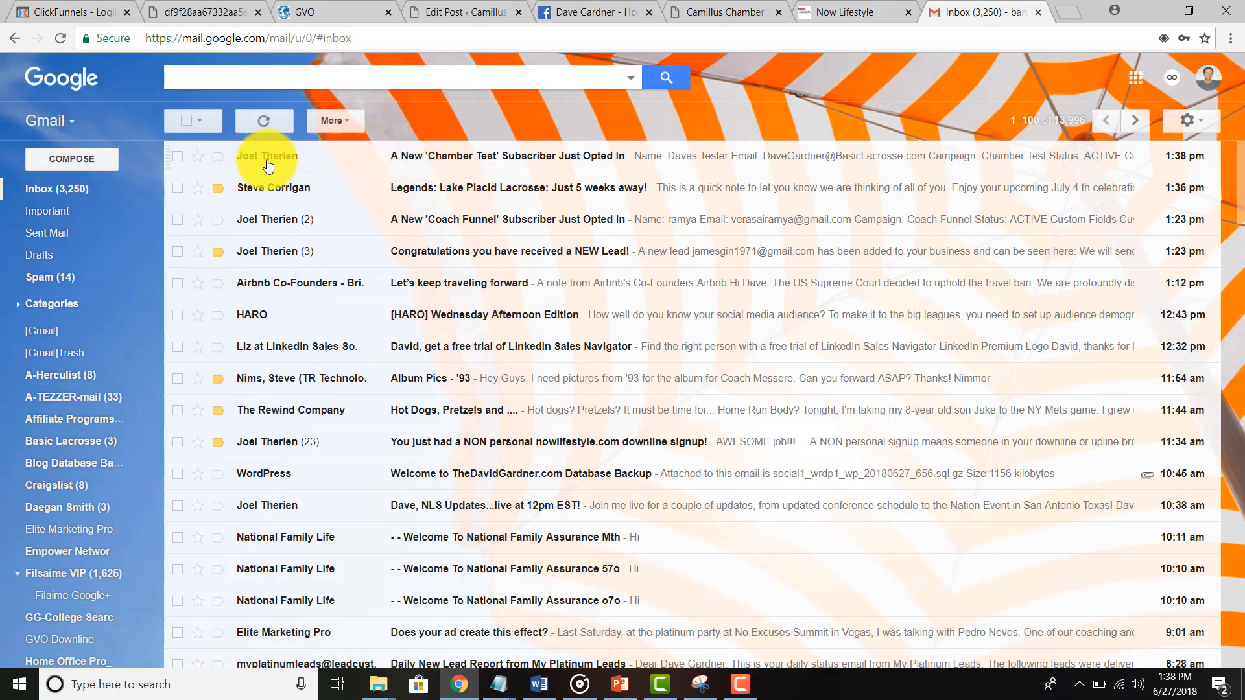
# Step: Read the 'Chamber Test' subscriber notification, confirming Status ACTIVE, then return to the inbox
pyautogui.moveTo(232, 161)
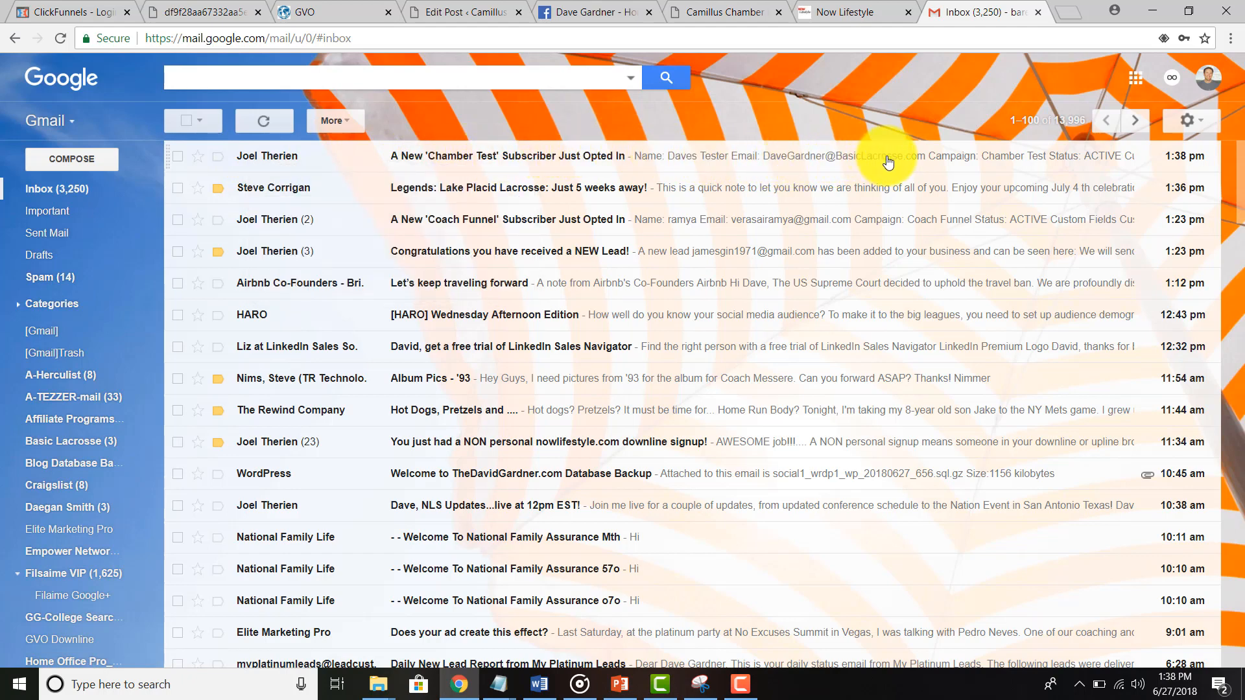
pyautogui.click(284, 163)
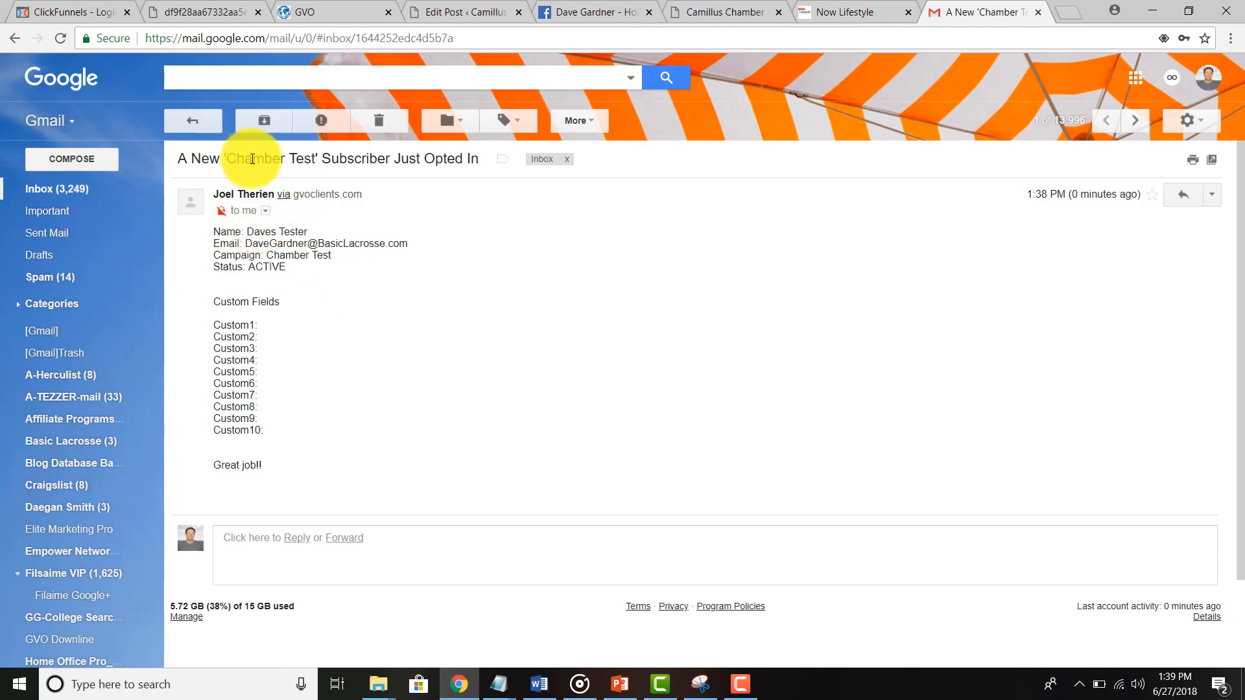
pyautogui.moveTo(227, 158); pyautogui.dragTo(315, 158)
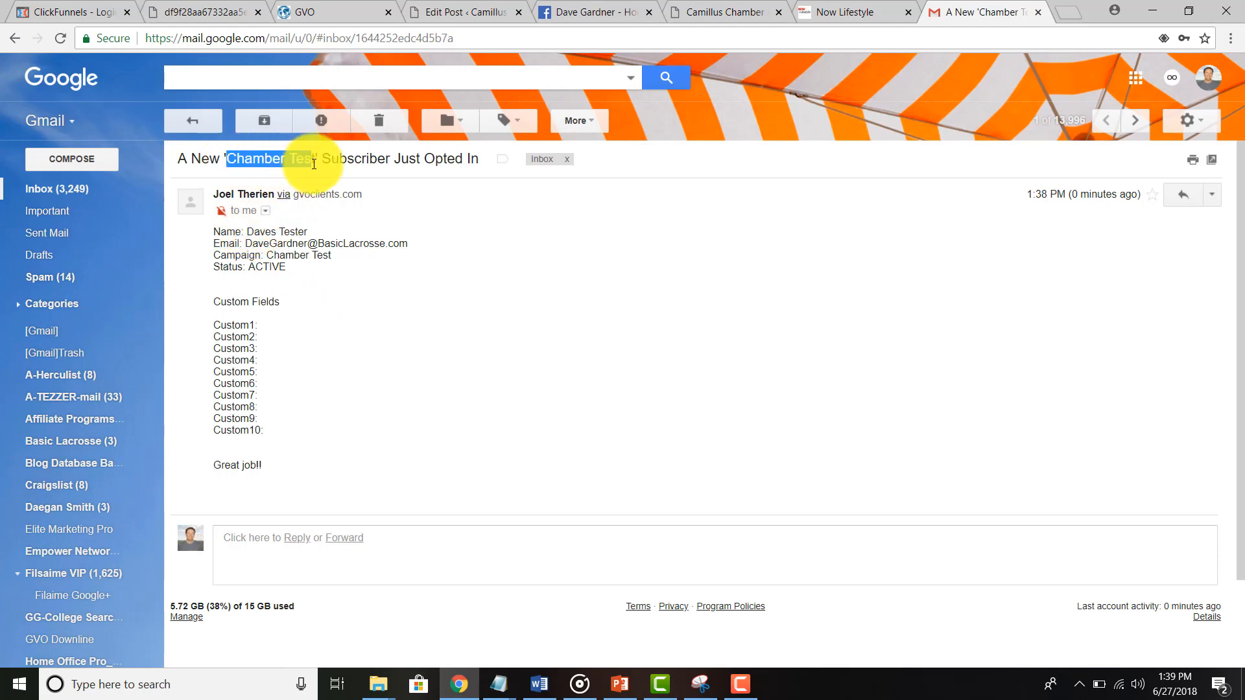
pyautogui.click(194, 119)
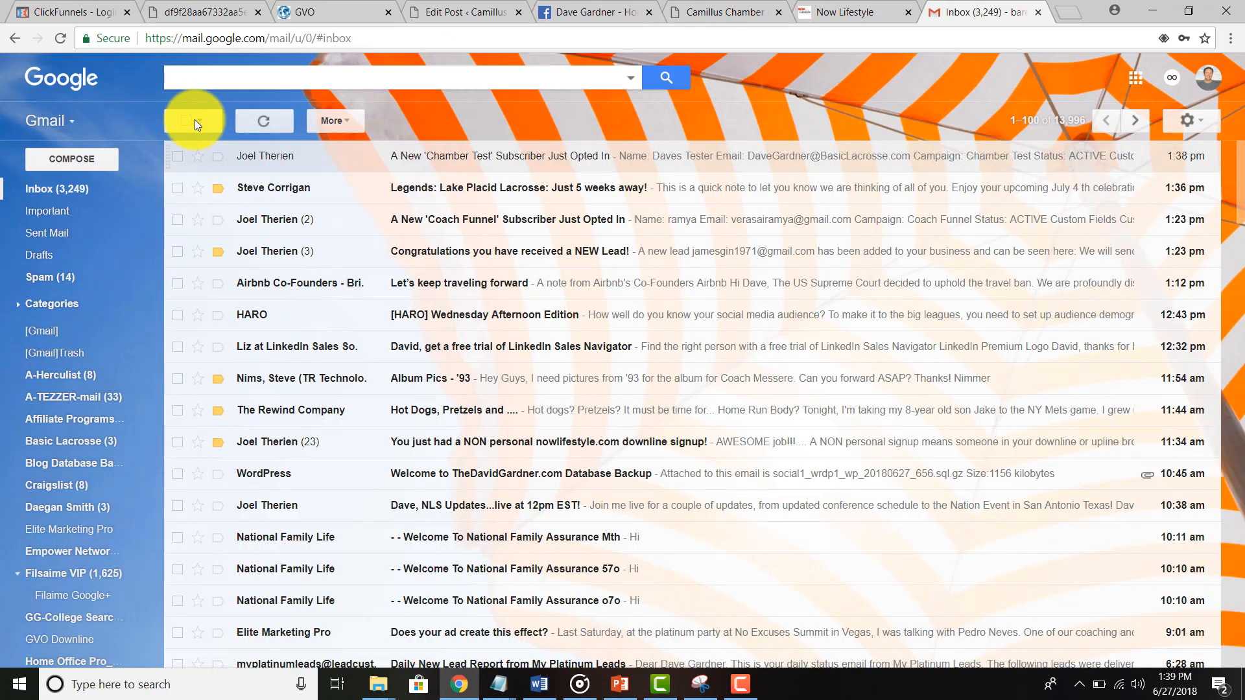
# Step: In Now Lifestyle's Subscribers List, check the Chamber Test count (1 of 10) and edit the test subscriber
pyautogui.click(862, 12)
pyautogui.scroll(2, 506, 371)
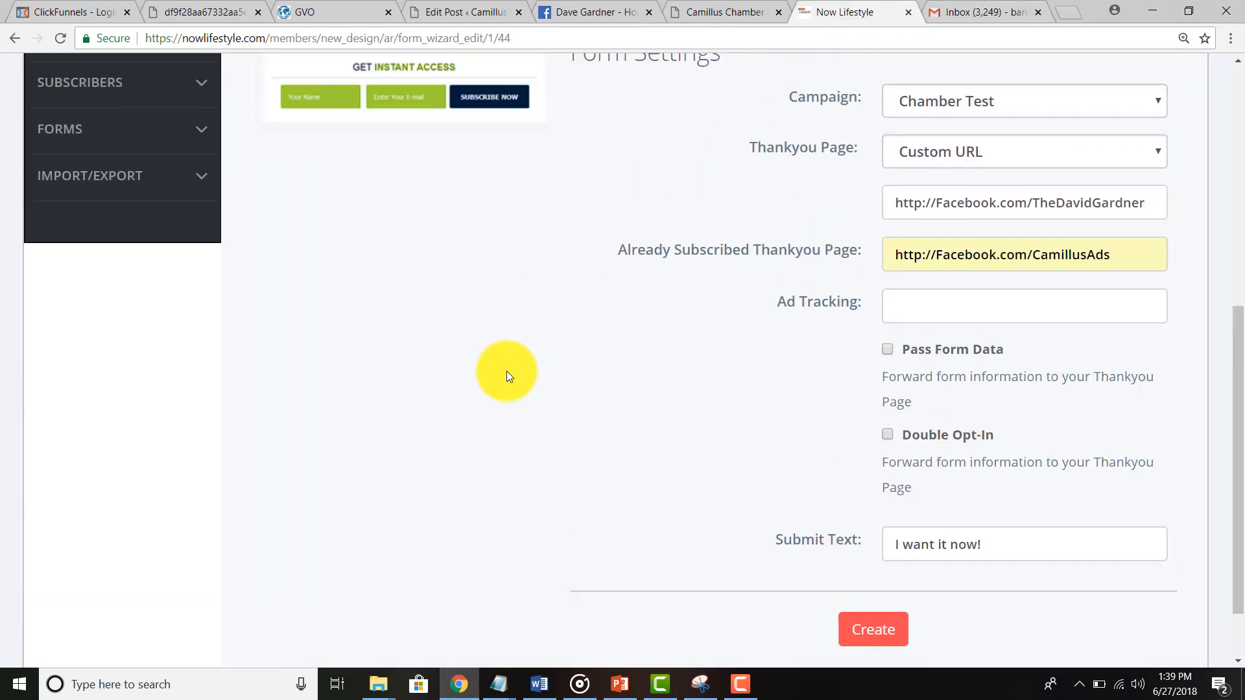
pyautogui.scroll(4, 569, 362)
pyautogui.scroll(1, 495, 400)
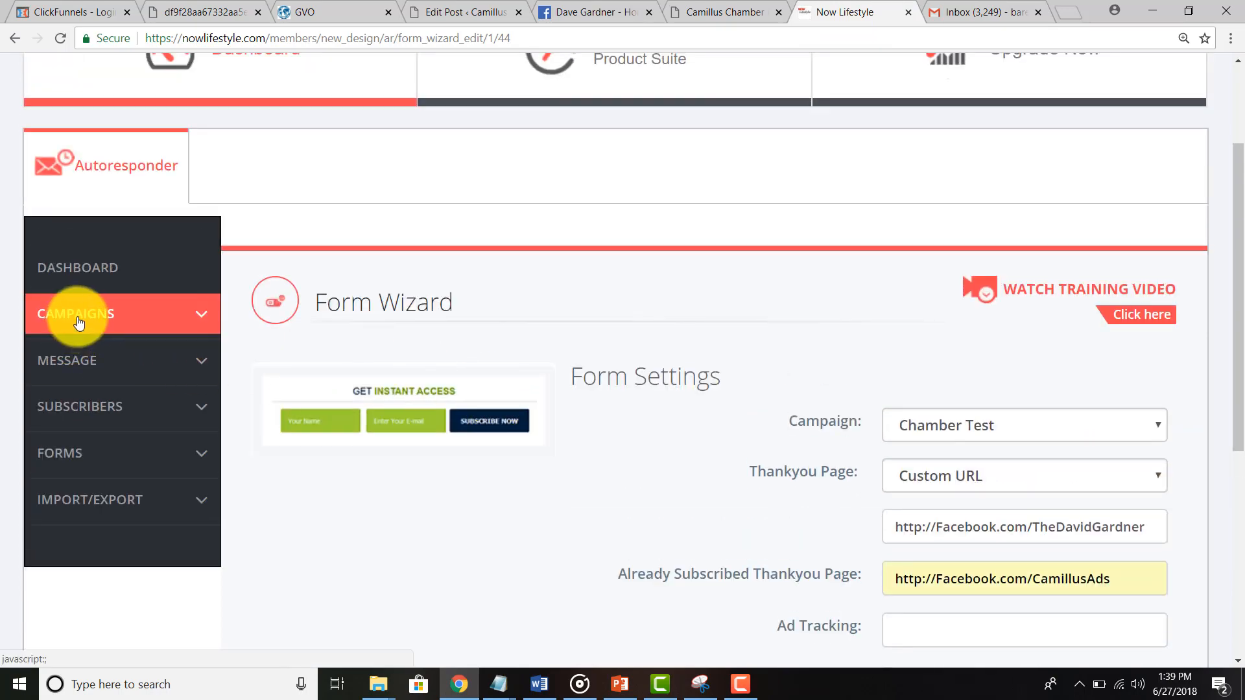
pyautogui.click(78, 407)
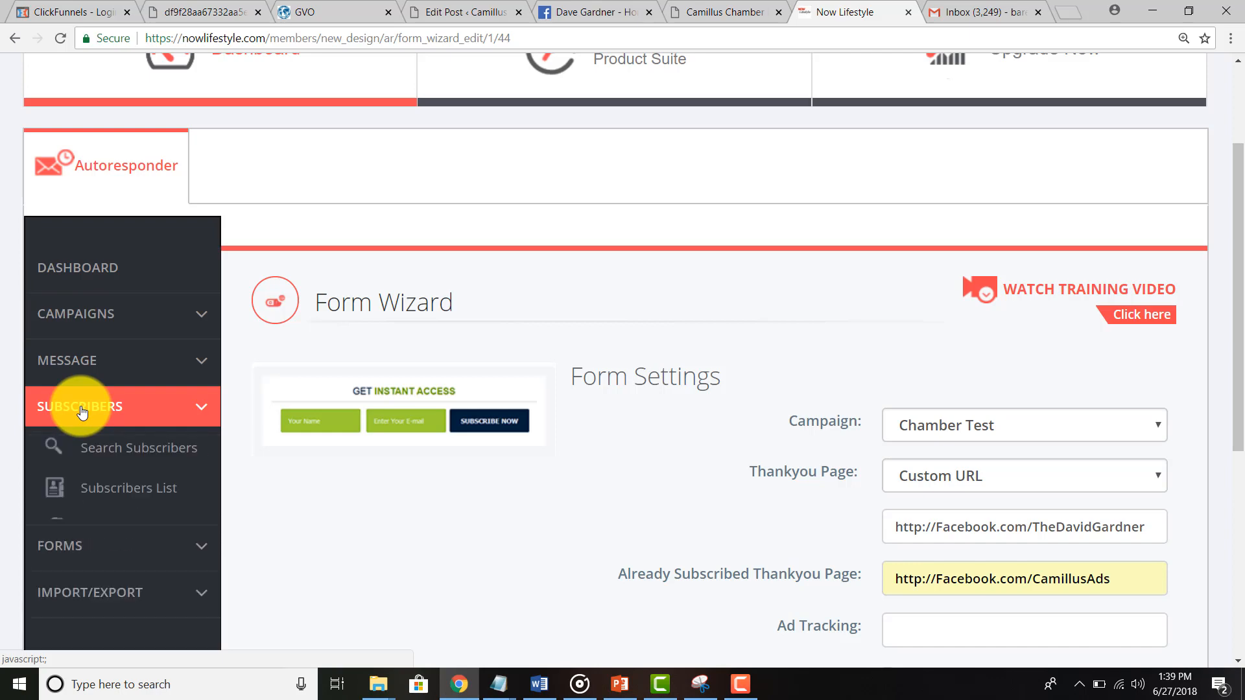
pyautogui.click(107, 488)
pyautogui.scroll(-5, 296, 337)
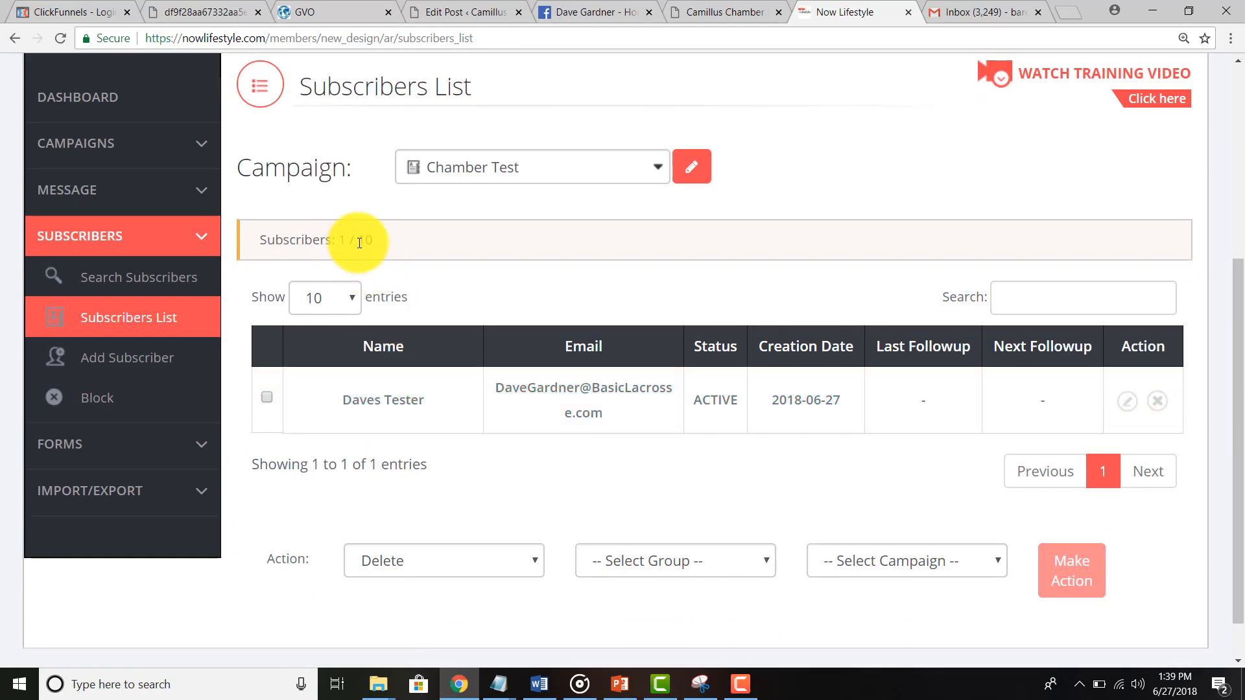
pyautogui.moveTo(338, 239); pyautogui.dragTo(373, 240)
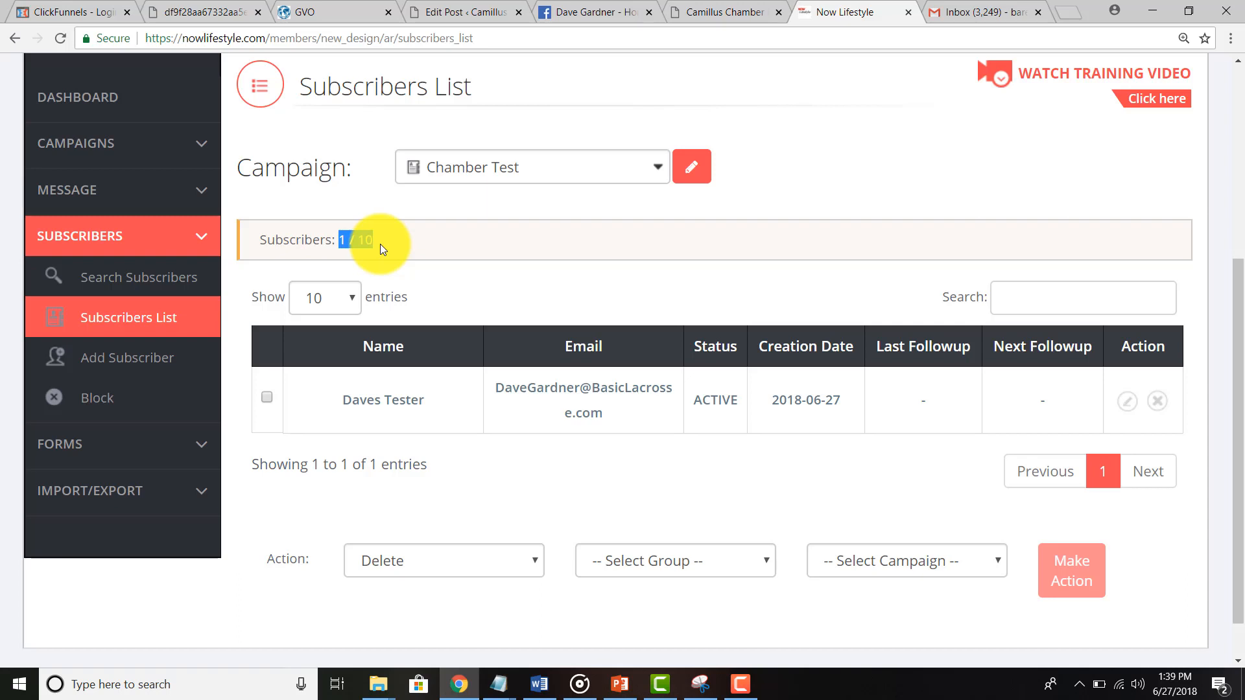
pyautogui.click(381, 245)
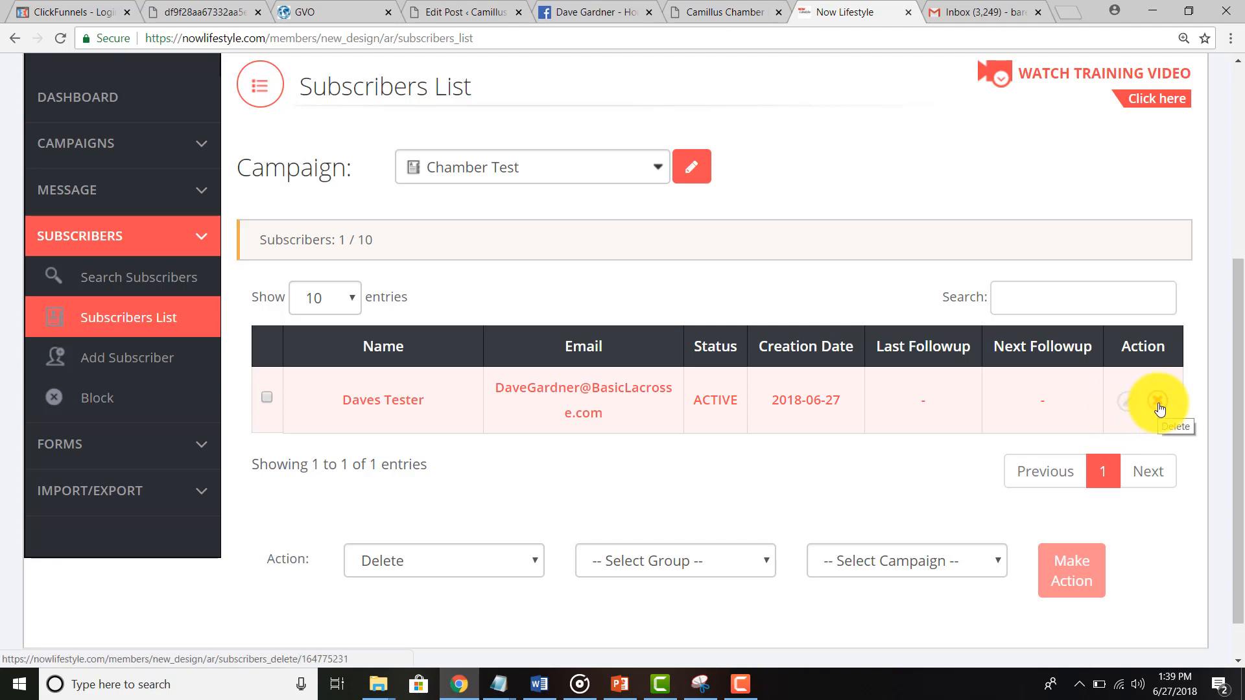
pyautogui.click(1126, 411)
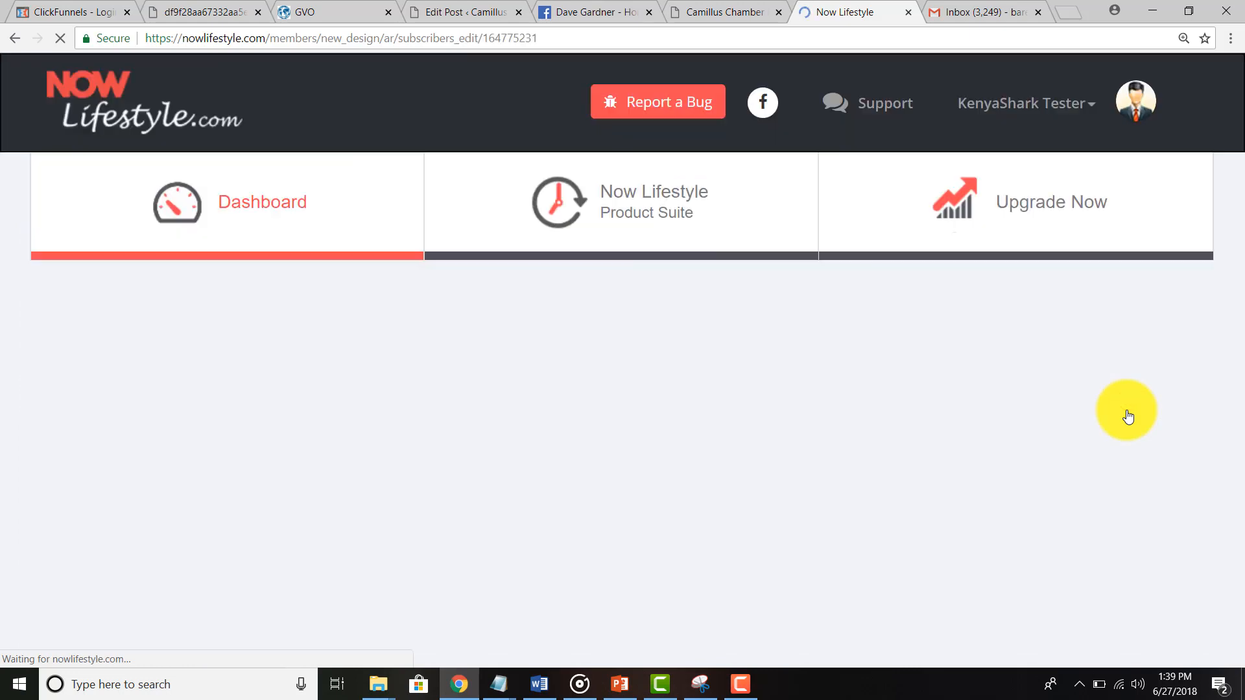
pyautogui.scroll(-2, 746, 436)
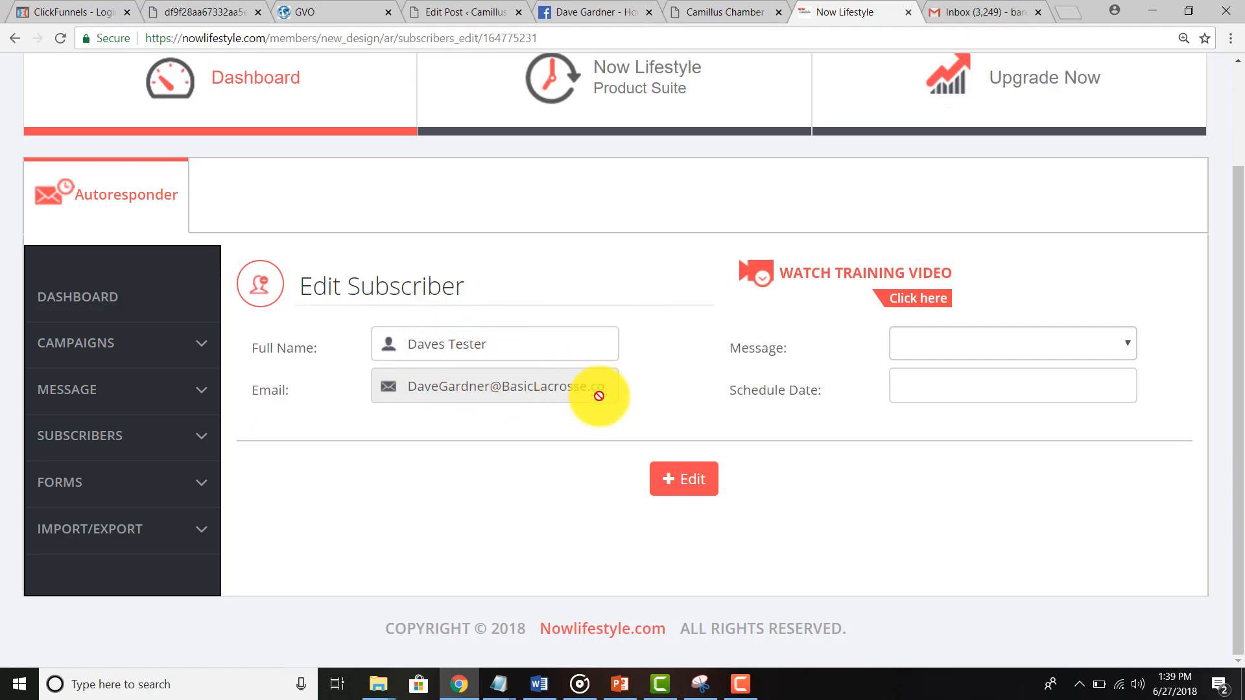
# Step: Check the dashboard's What's New counts (1 subscriber today, 1 total), then bring the Facebook tab forward
pyautogui.click(79, 312)
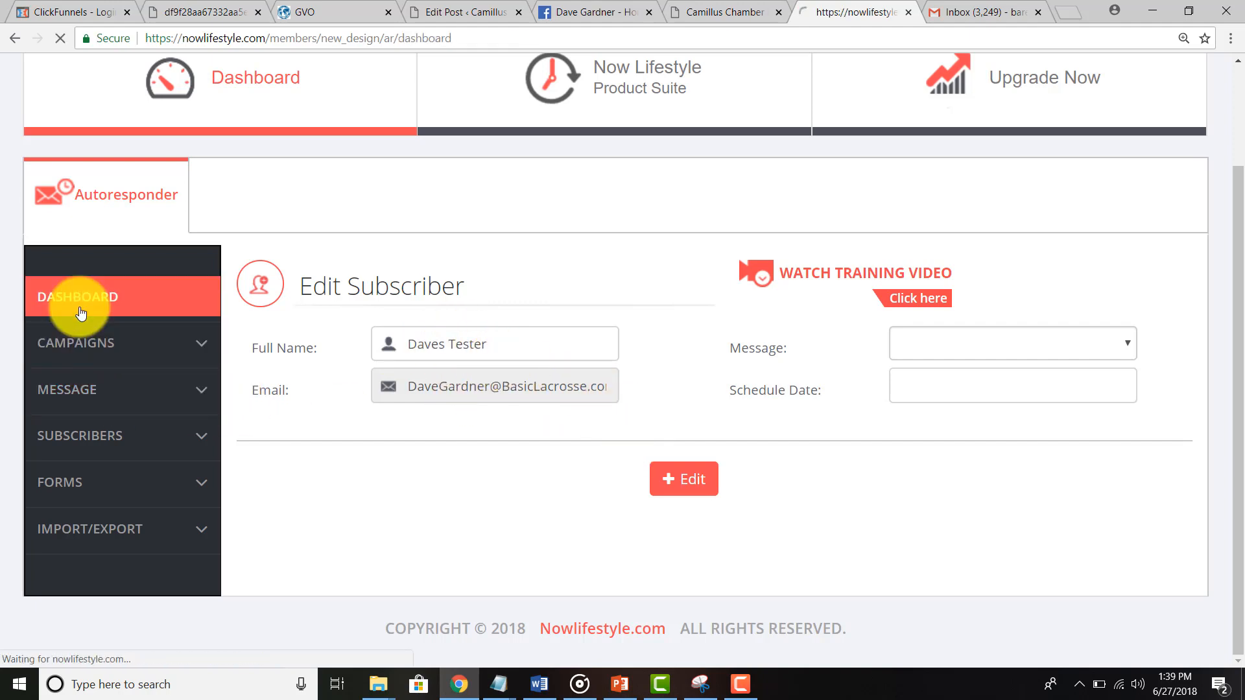
pyautogui.scroll(-10, 79, 313)
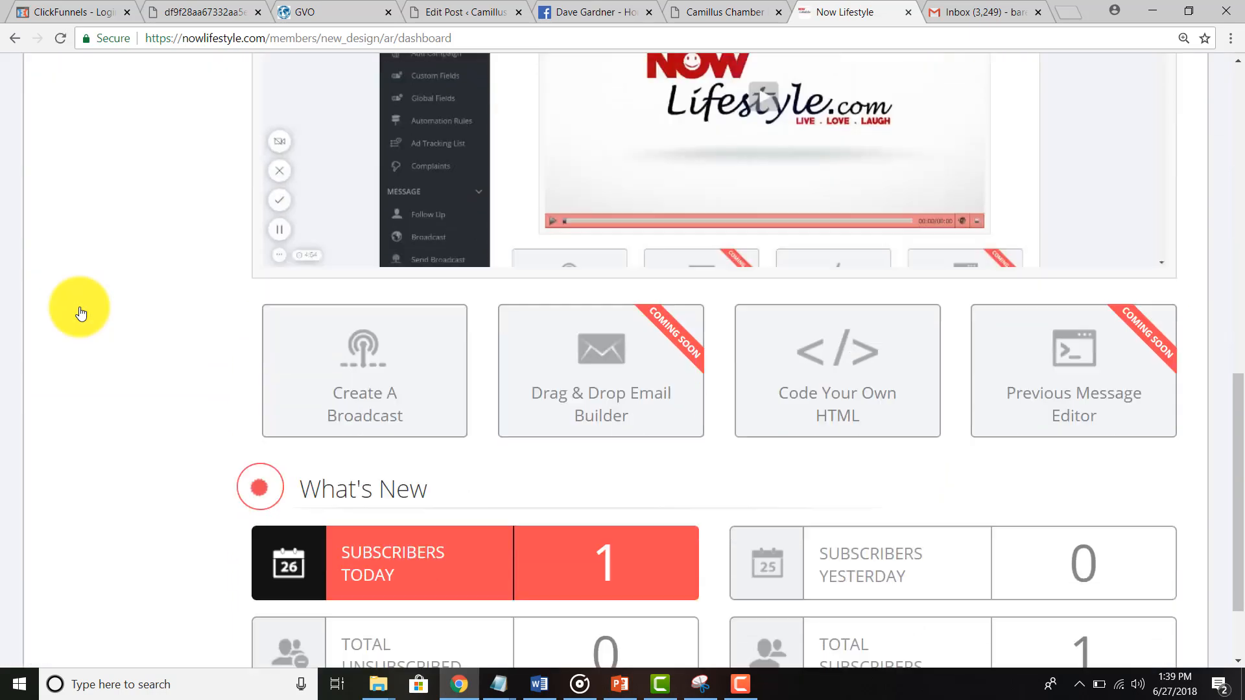
pyautogui.scroll(-2, 79, 314)
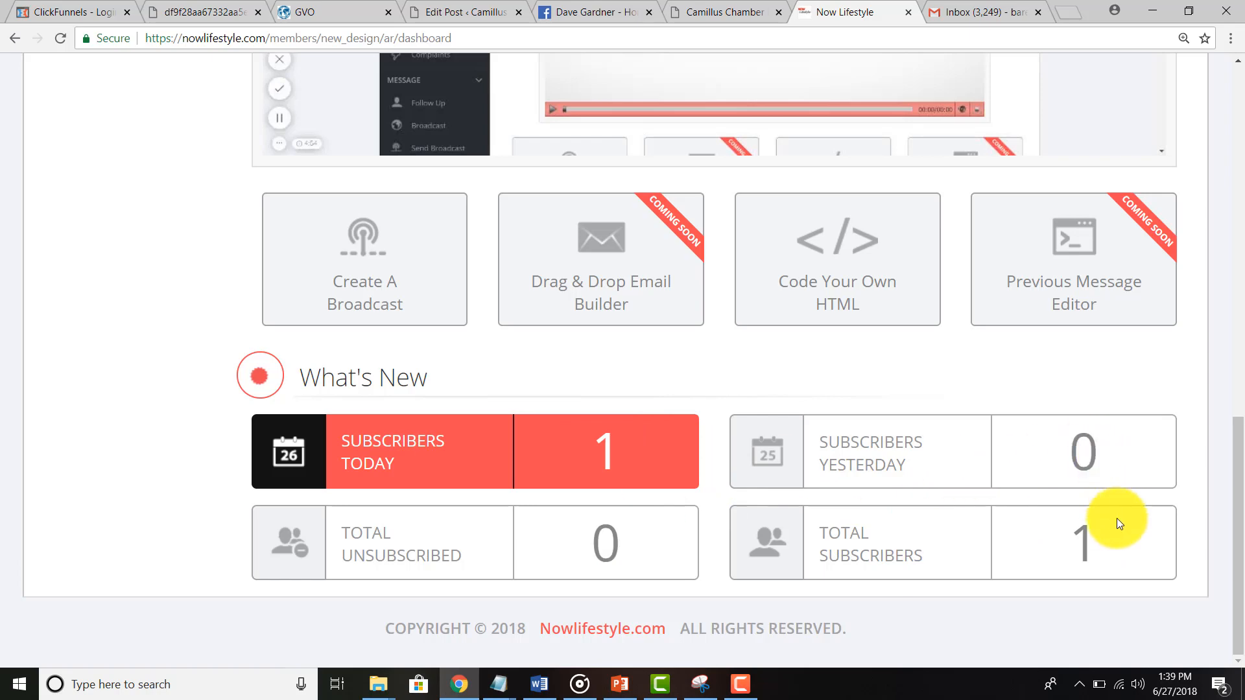
pyautogui.scroll(13, 97, 294)
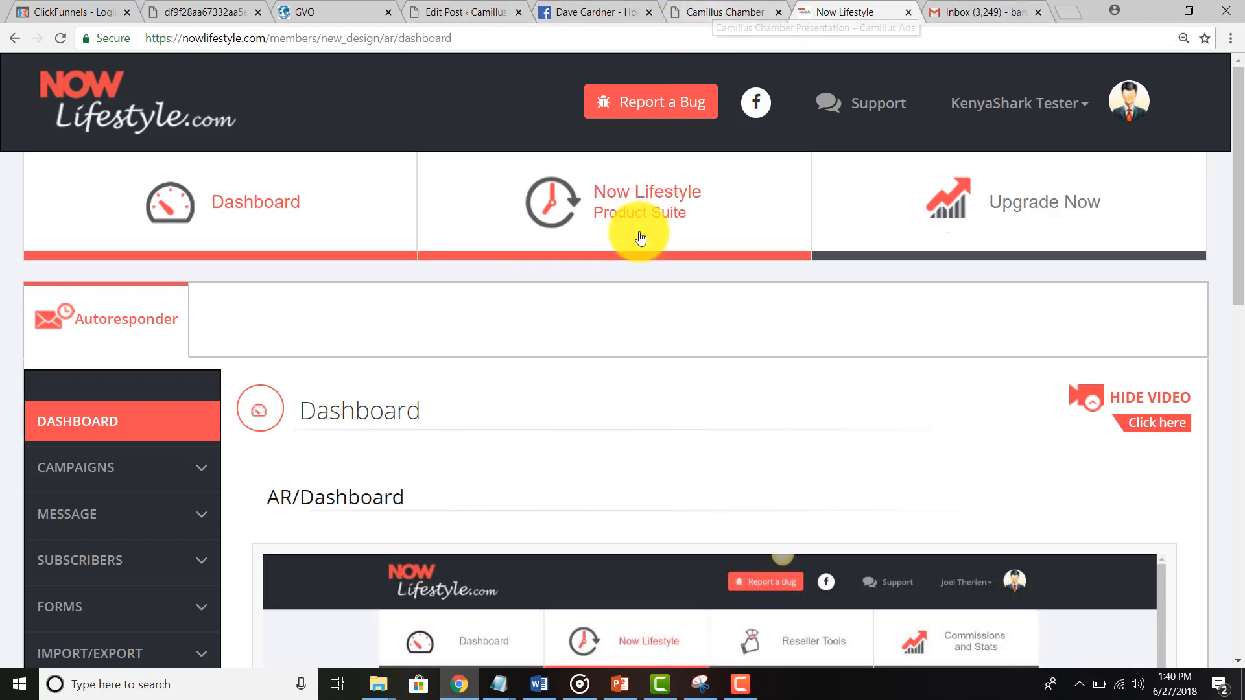
pyautogui.click(608, 12)
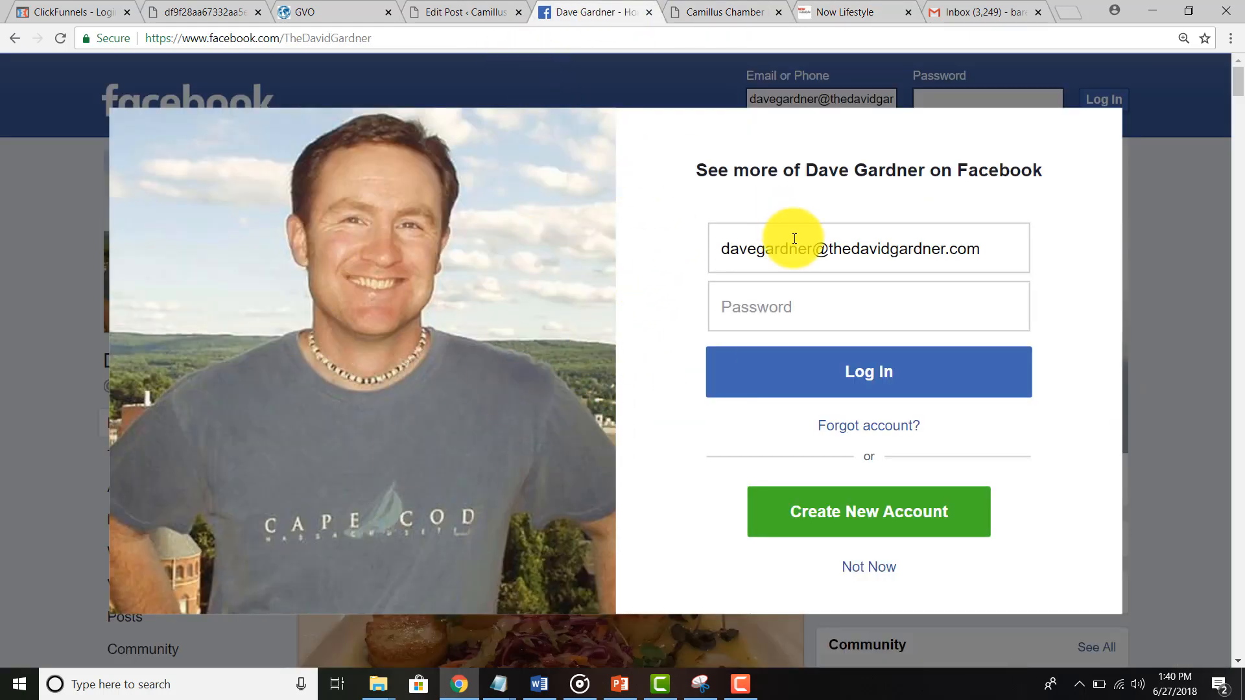
# Step: Return to the 'Testing Email Camaigns' post, autofill the test name and e-mail, and resubmit the form
pyautogui.click(468, 14)
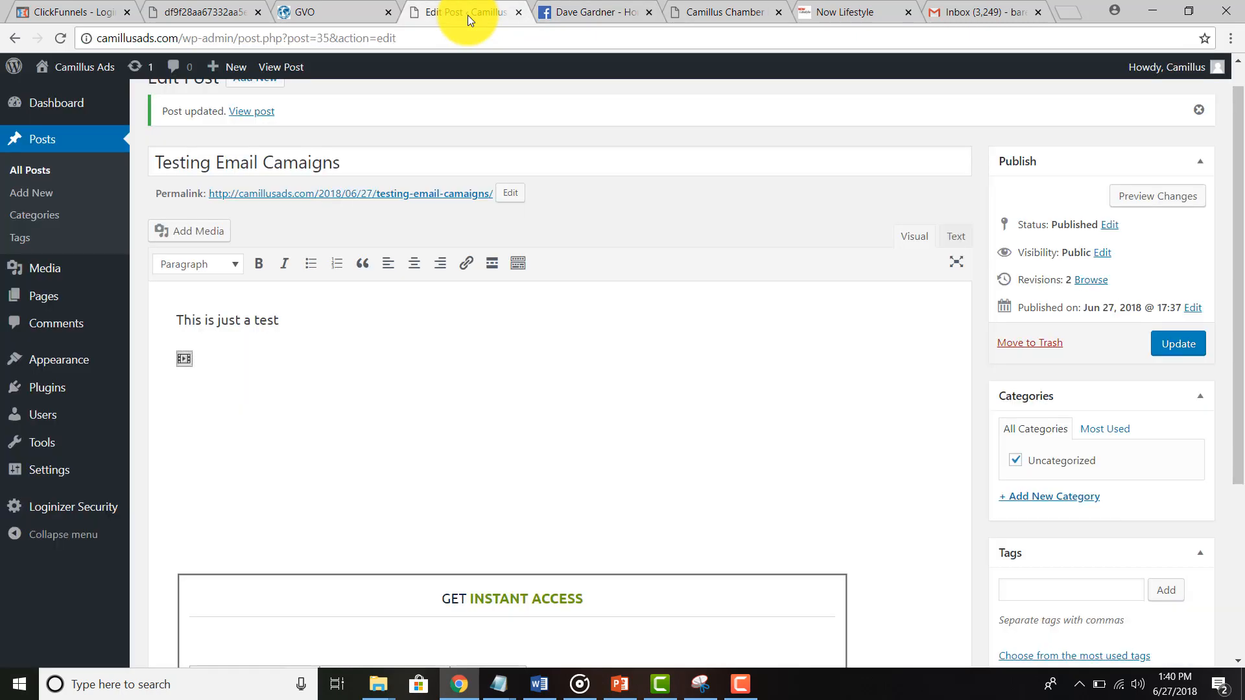
pyautogui.click(577, 9)
pyautogui.click(13, 37)
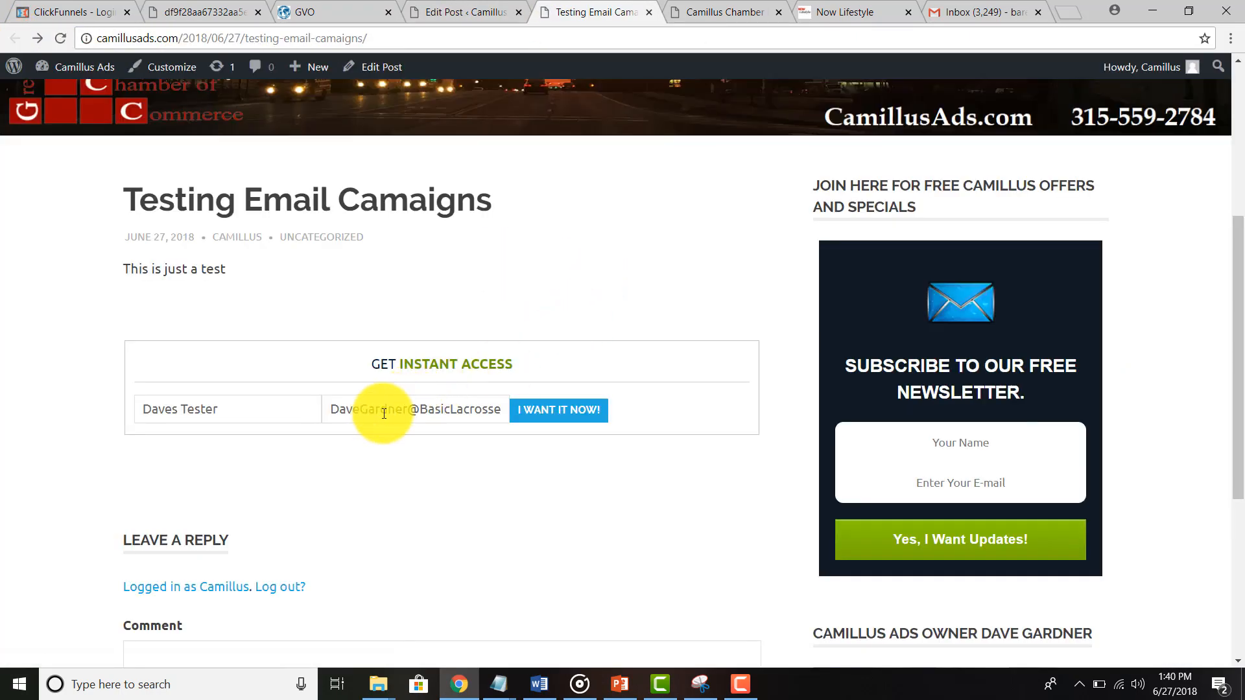
pyautogui.click(250, 410)
pyautogui.click(417, 411)
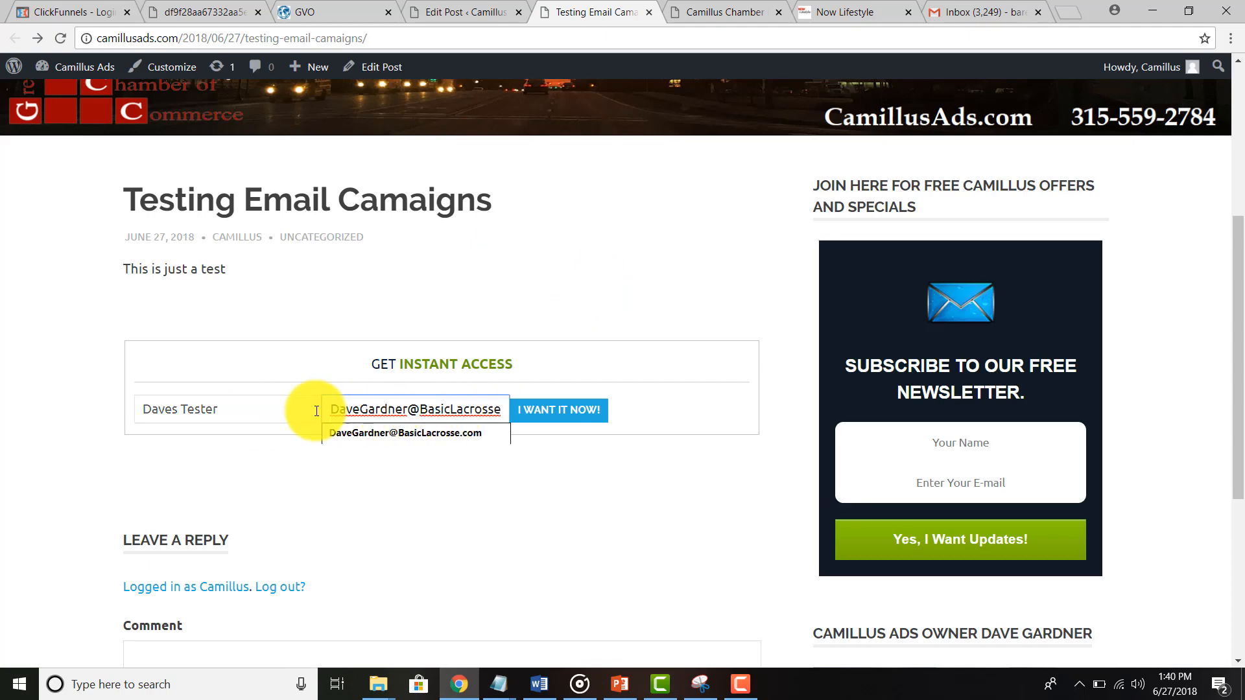
pyautogui.doubleClick(248, 410)
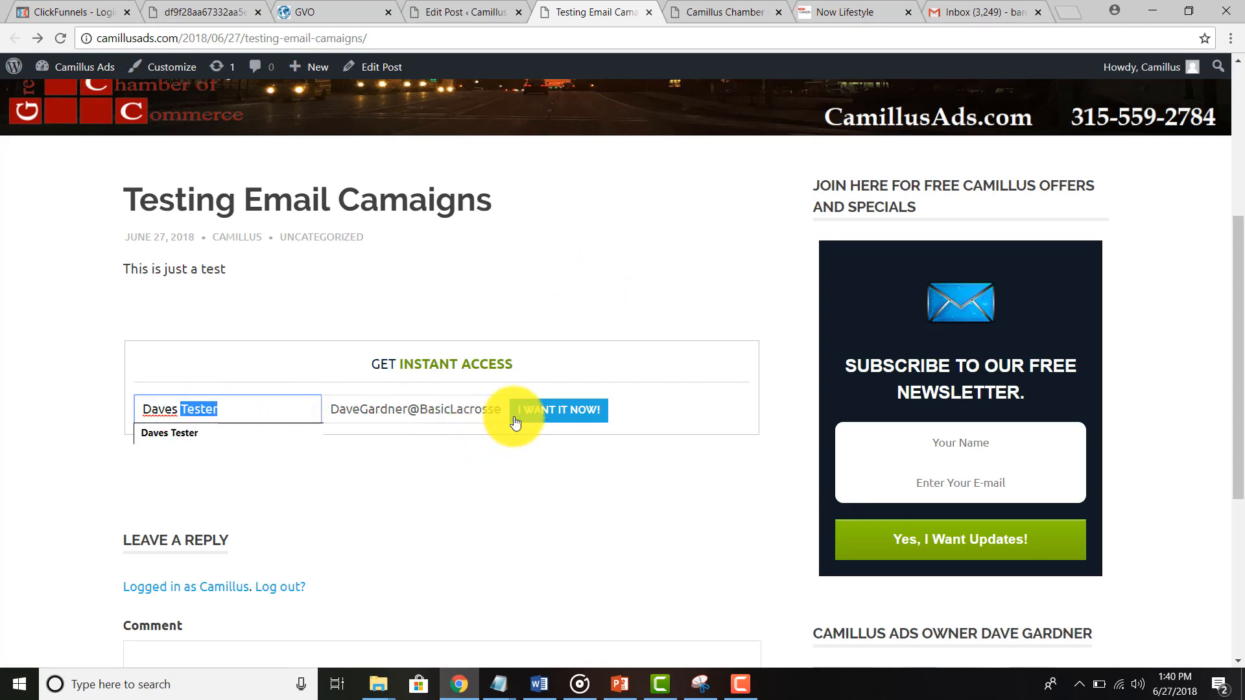
pyautogui.click(542, 411)
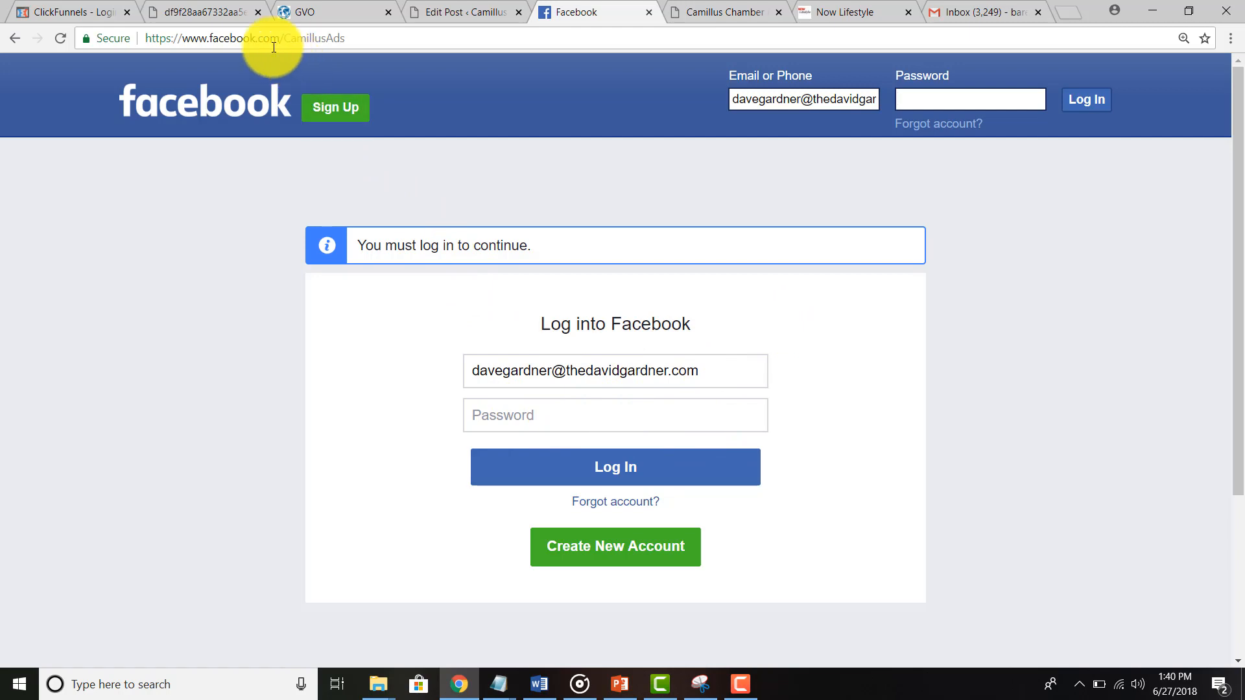
# Step: Edit the Facebook address to load a suggested personal profile page instead
pyautogui.moveTo(182, 38); pyautogui.dragTo(386, 39)
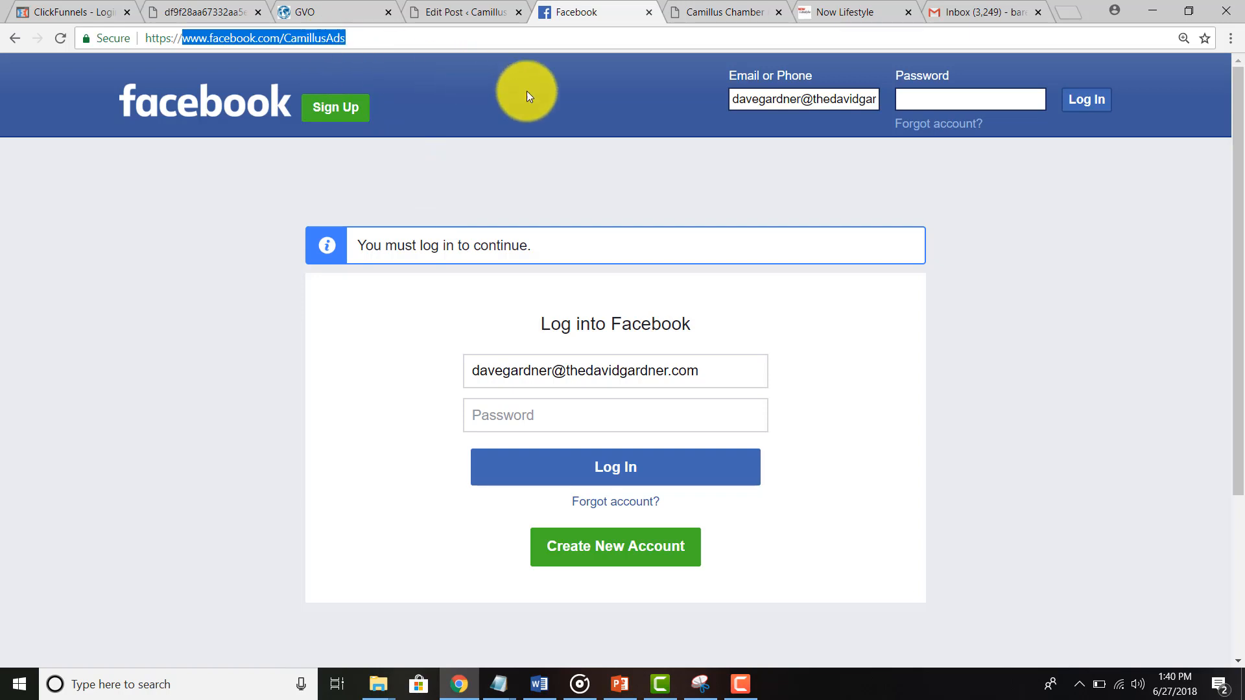
pyautogui.click(314, 39)
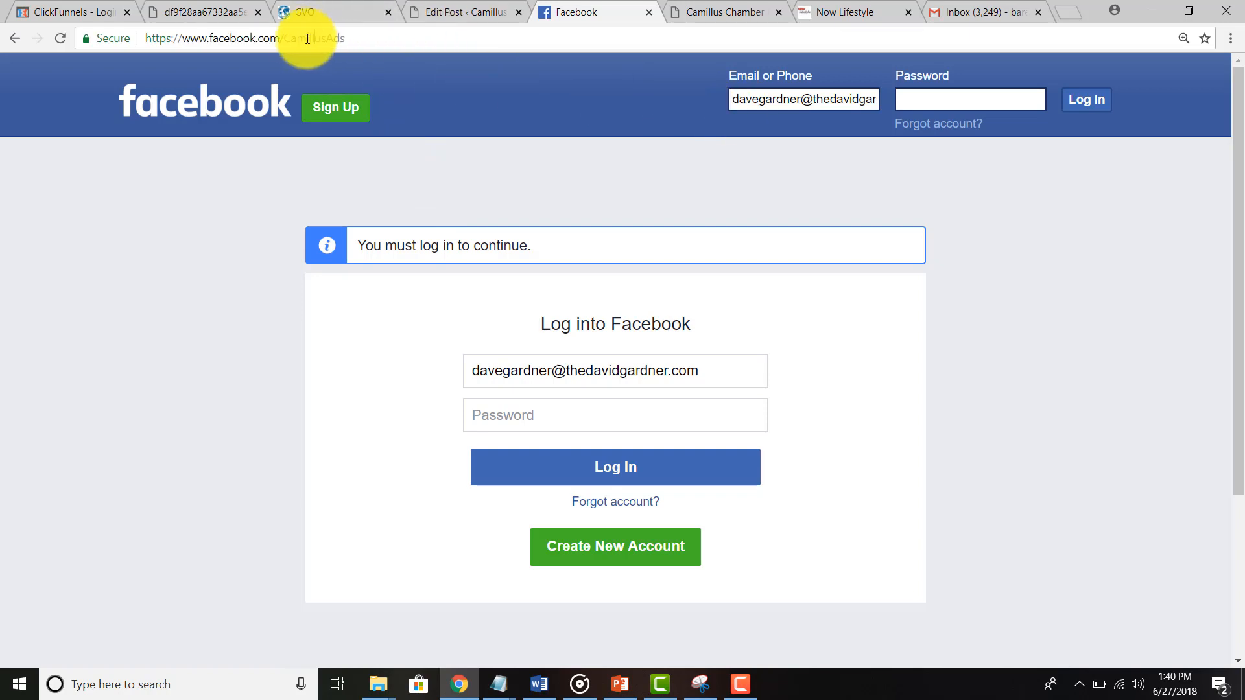
pyautogui.moveTo(284, 39); pyautogui.dragTo(364, 39)
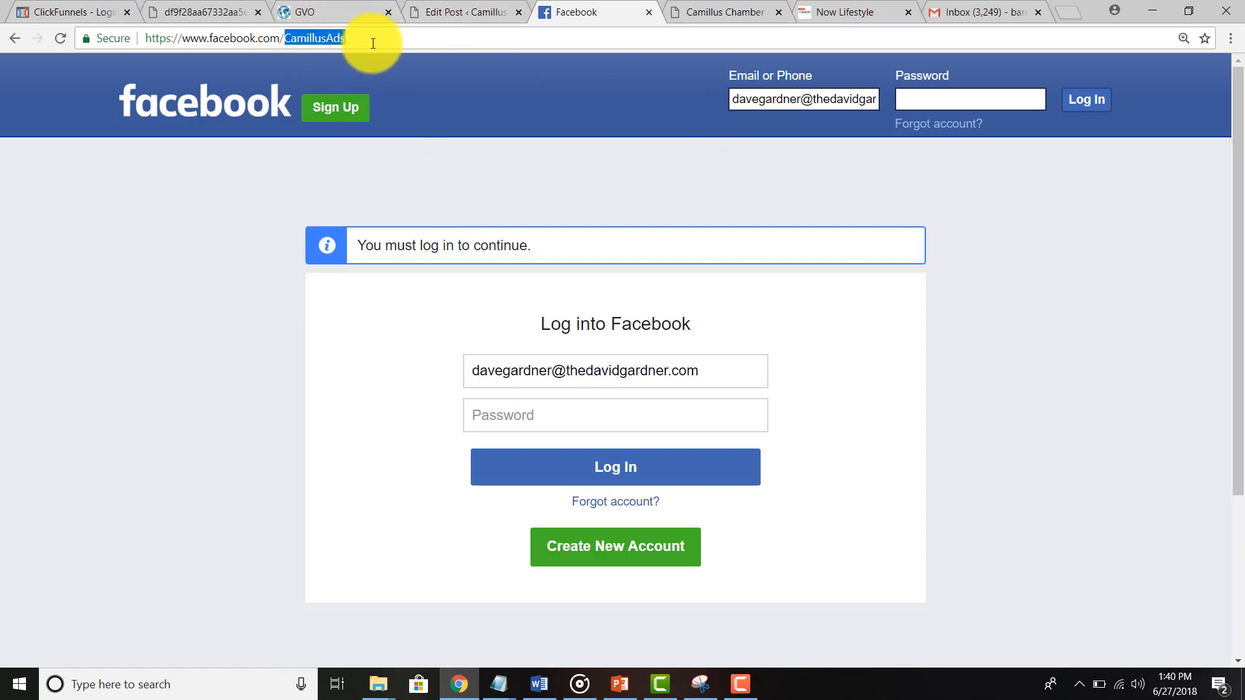
pyautogui.write('TheDa')
pyautogui.press('Down')
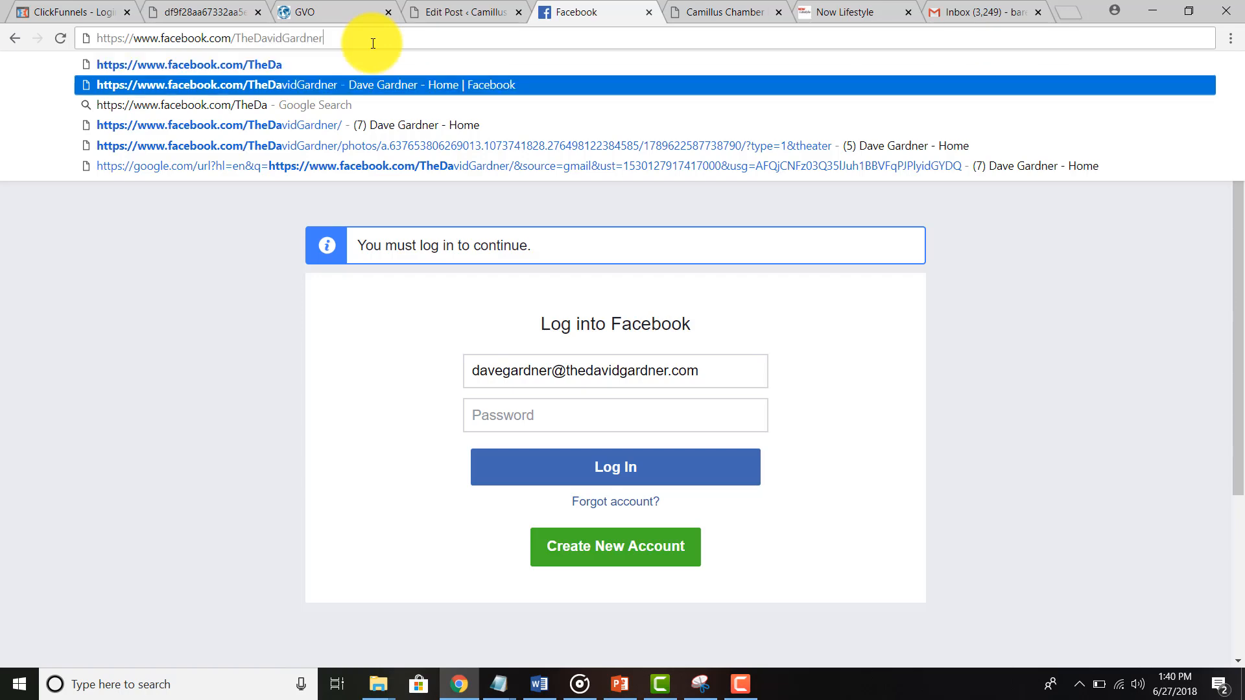
pyautogui.press('Return')
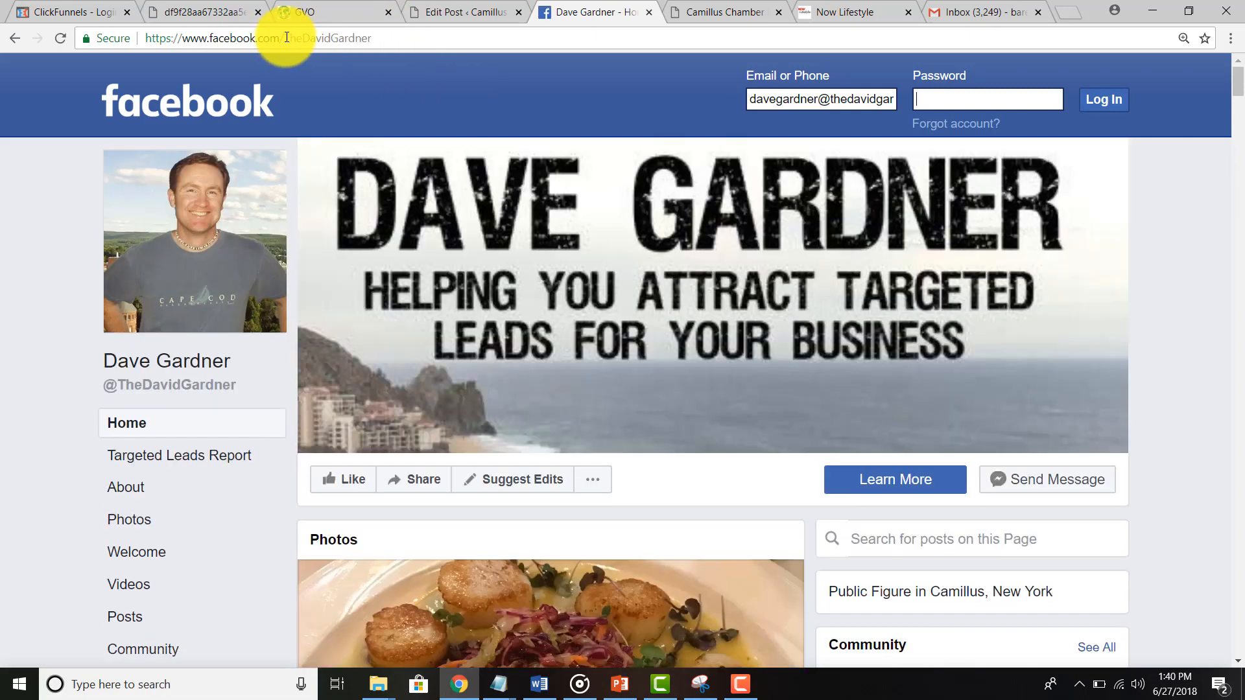
# Step: Try the Facebook.com/CamillusAds page, which asks to log in, then return to the WordPress post editor
pyautogui.moveTo(283, 38); pyautogui.dragTo(410, 37)
pyautogui.write('Cami')
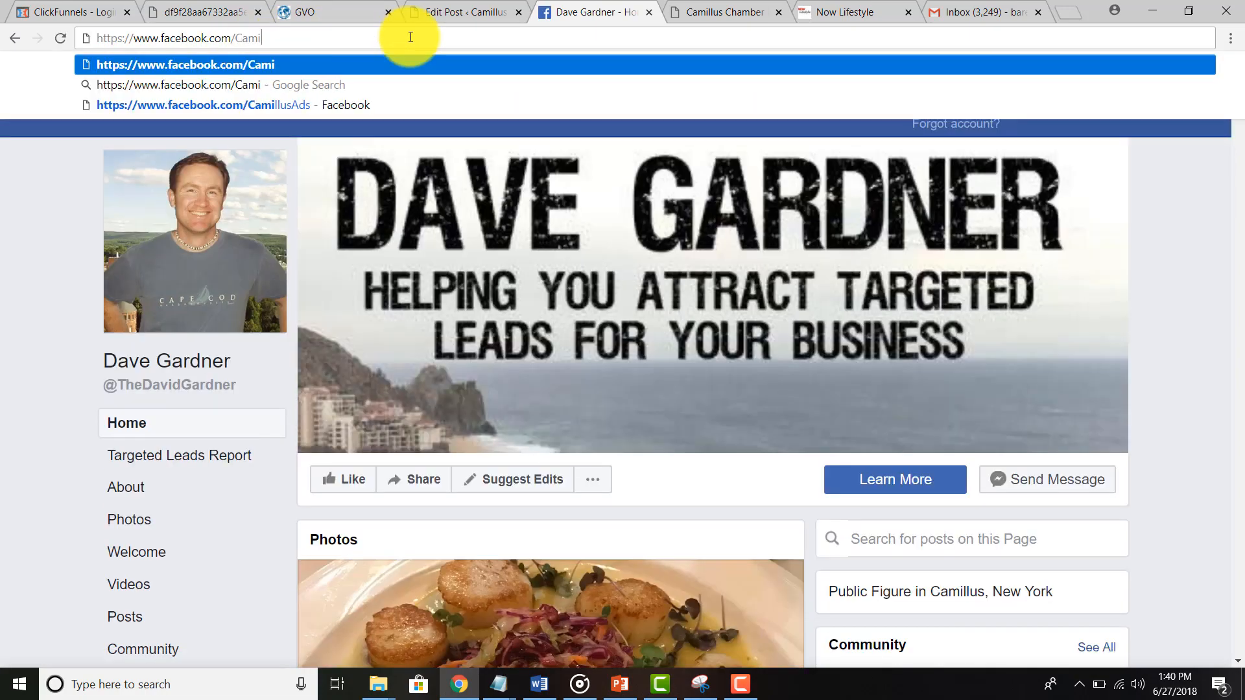
pyautogui.write('llusAds')
pyautogui.press('Return')
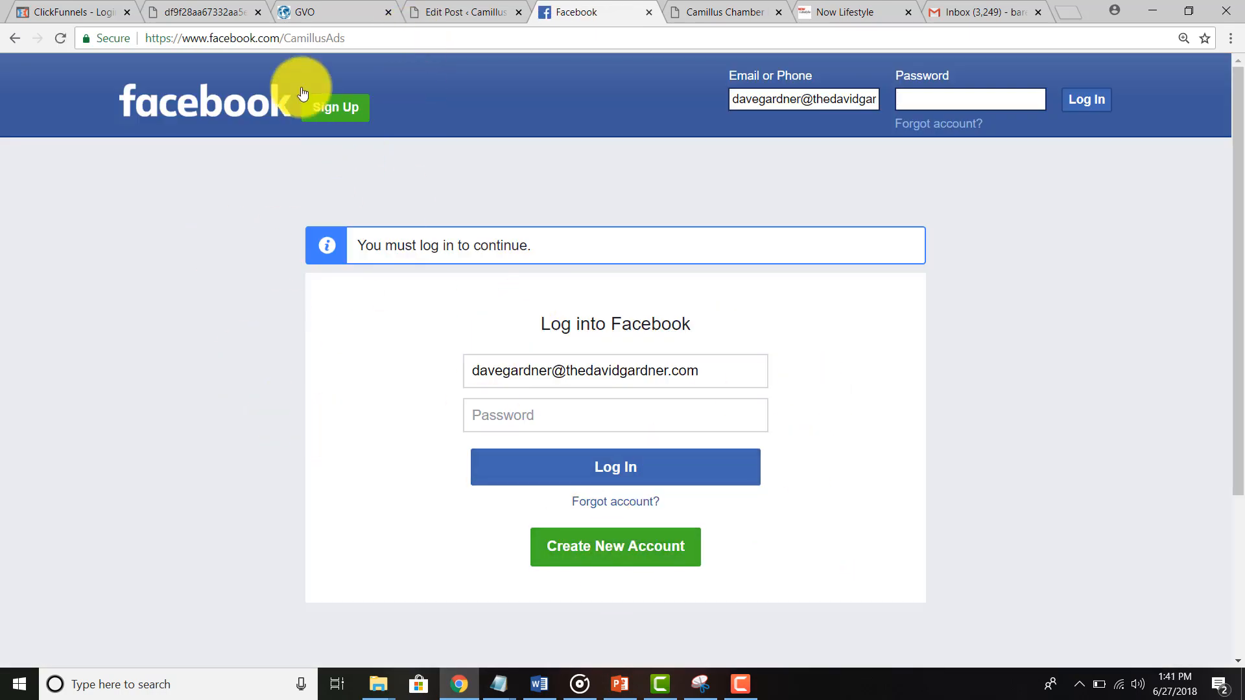
pyautogui.click(479, 12)
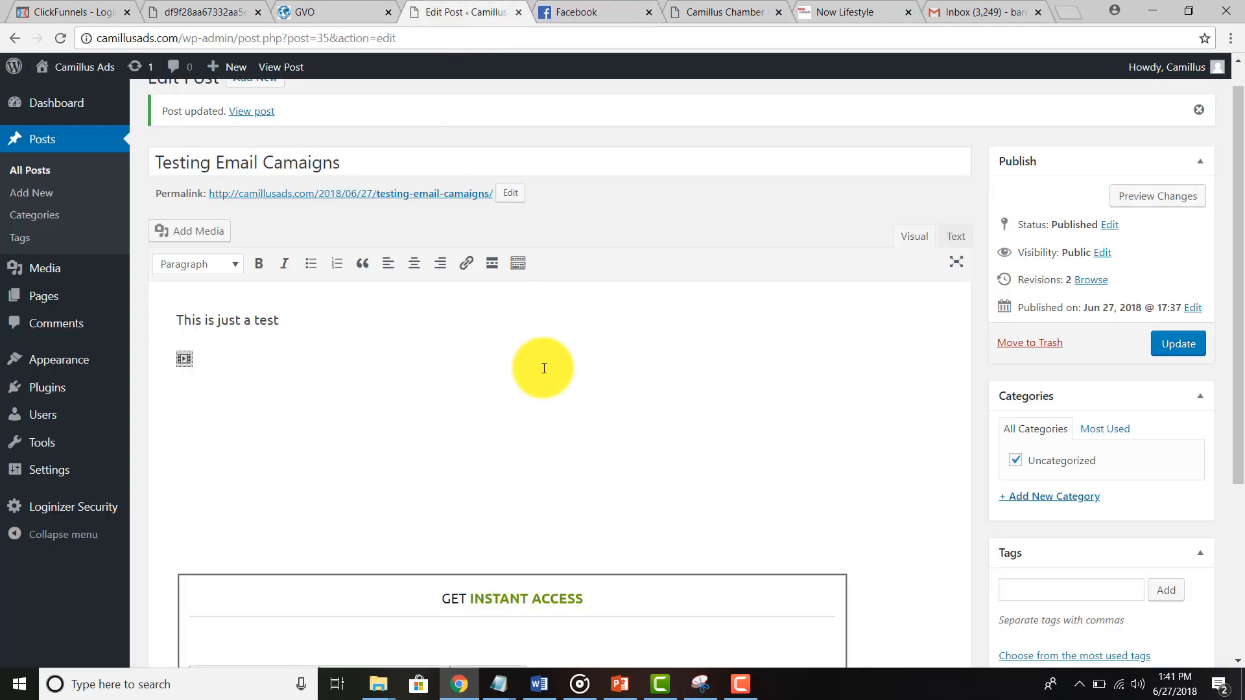
# Step: In the Text view, delete all the embedded form code, leaving 'This is just a test', then switch to Now Lifestyle
pyautogui.click(956, 236)
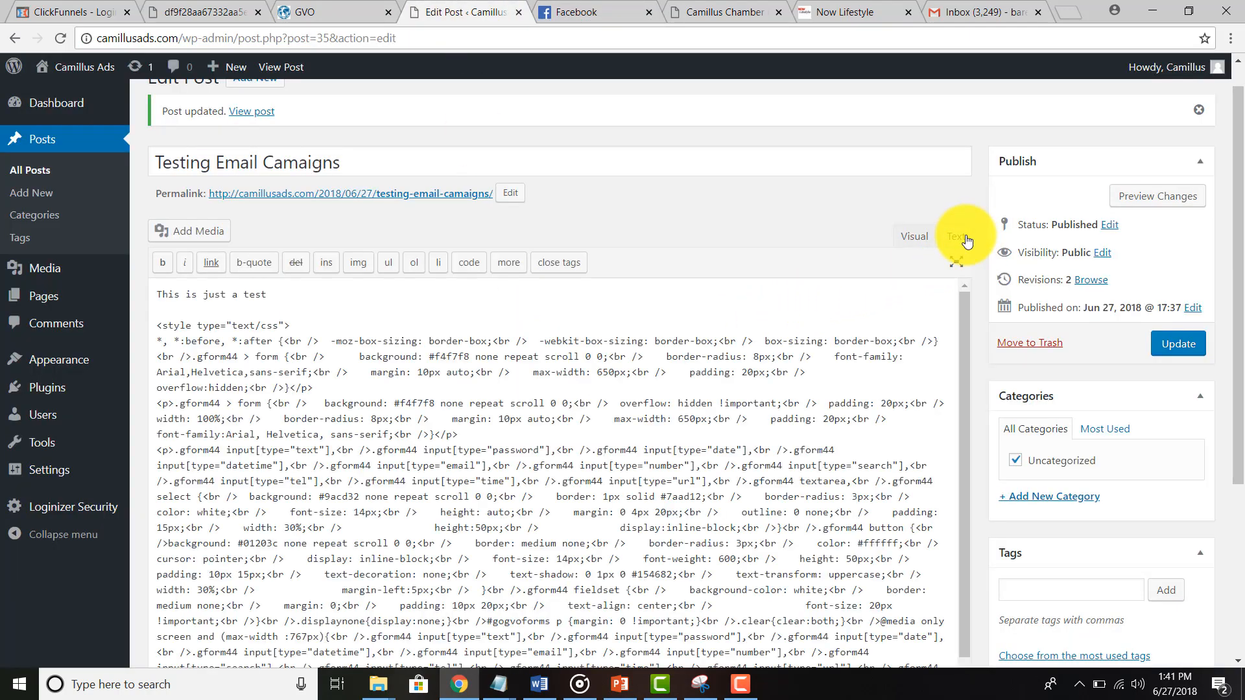
pyautogui.moveTo(162, 316); pyautogui.dragTo(1014, 685)
pyautogui.press('BackSpace')
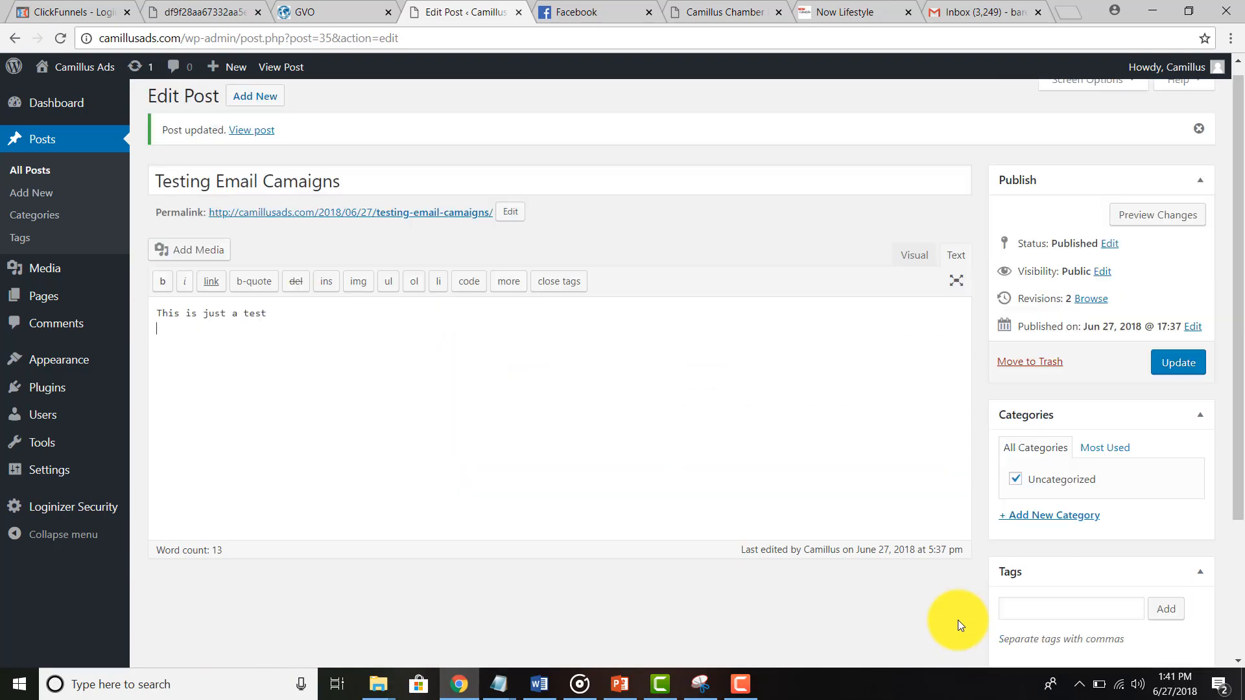
pyautogui.click(836, 11)
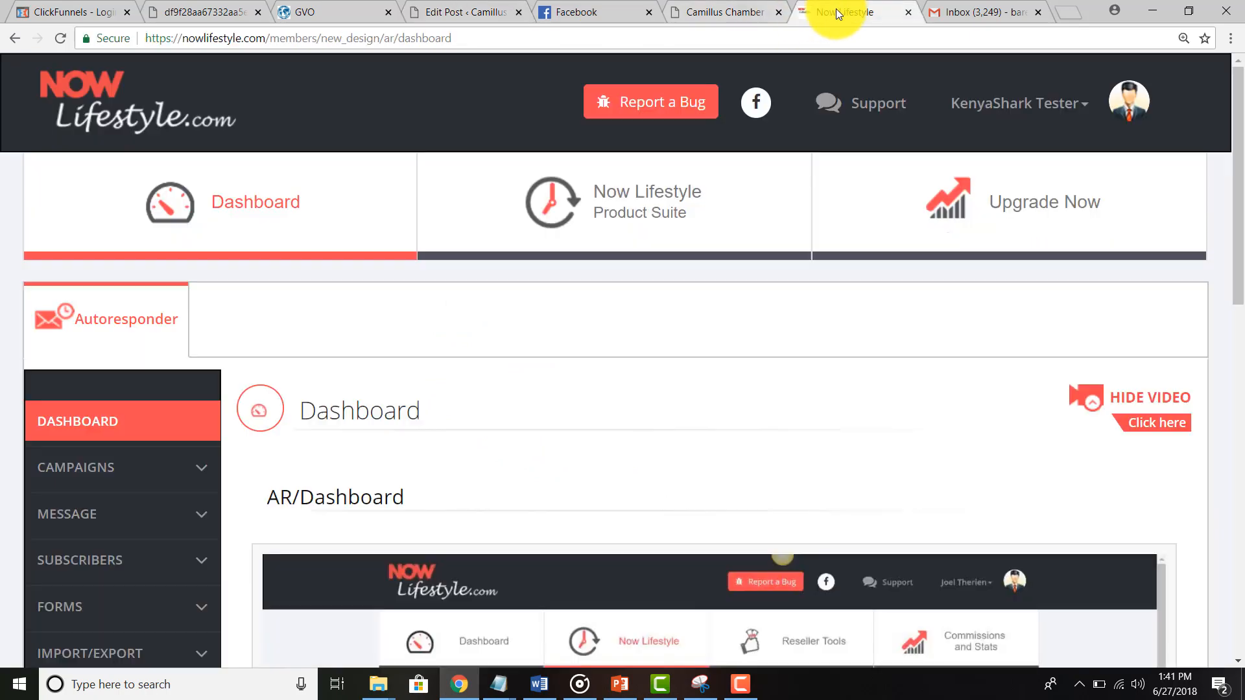
# Step: Open the Forms list and check which campaigns are available
pyautogui.scroll(-3, 587, 356)
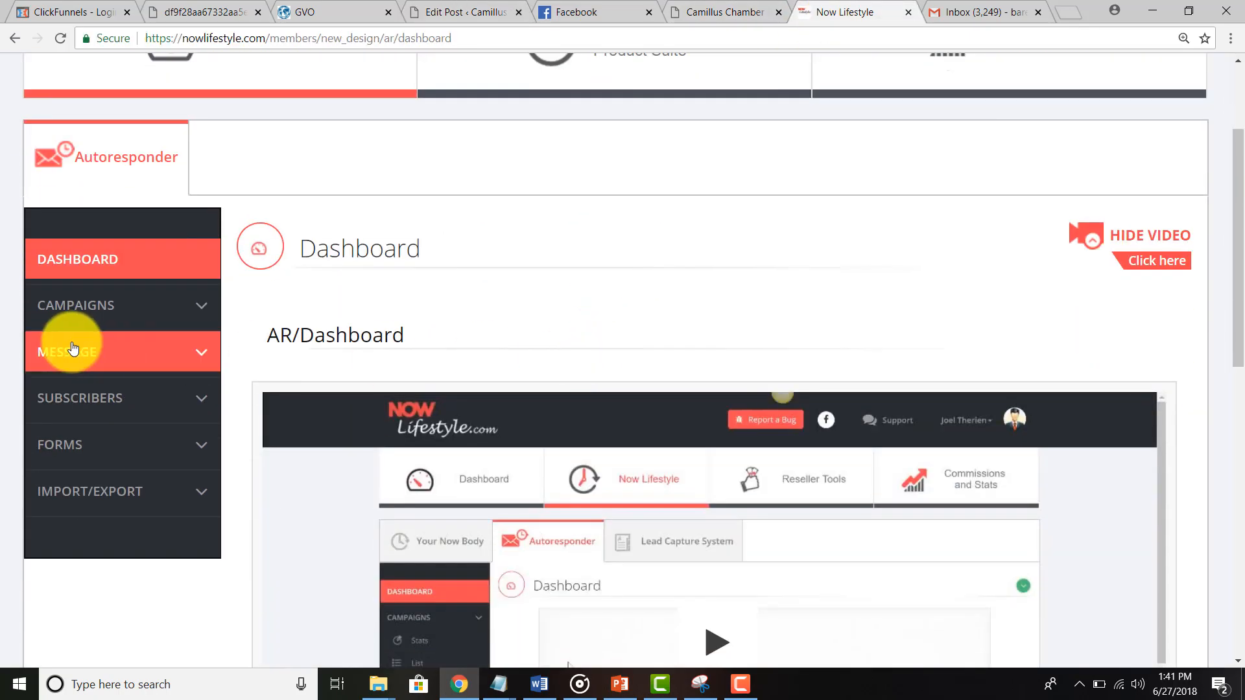
pyautogui.click(67, 446)
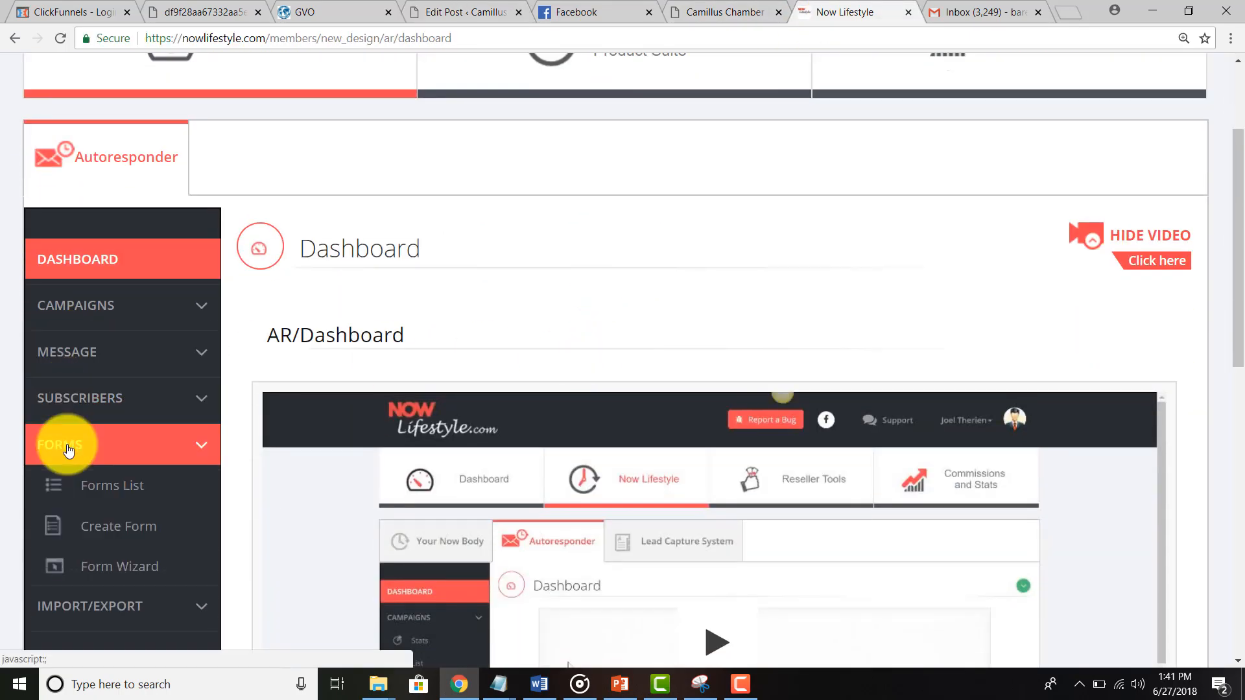
pyautogui.click(114, 490)
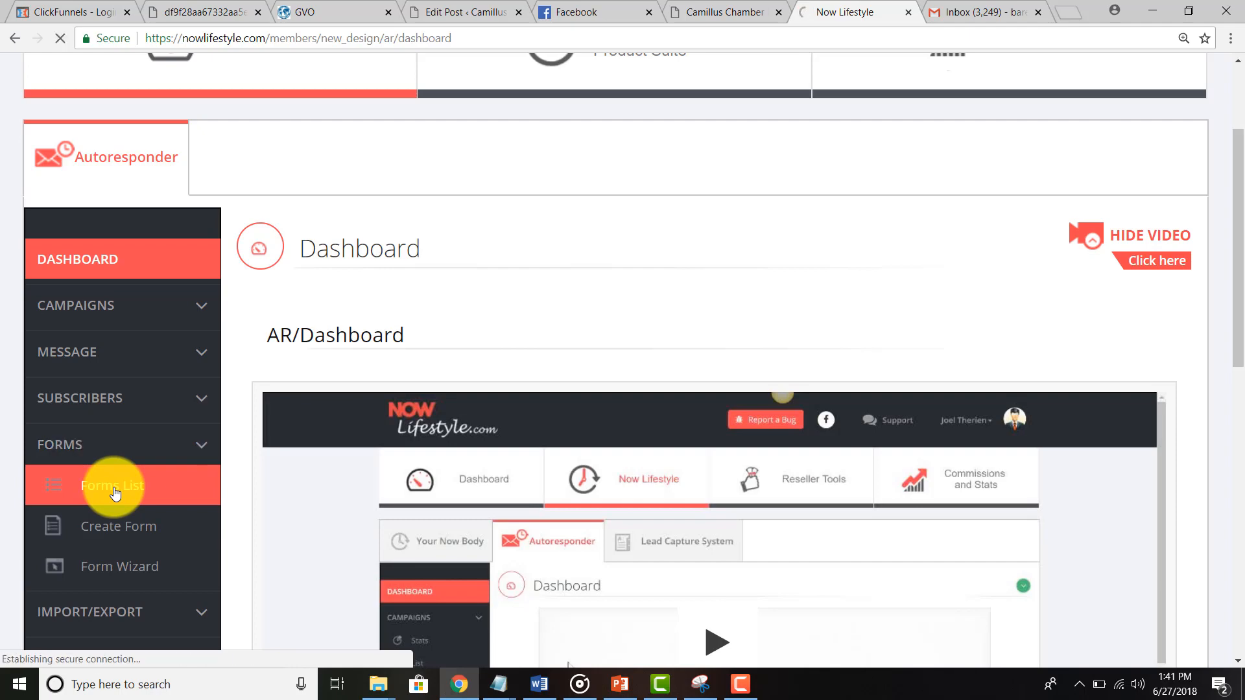
pyautogui.scroll(-4, 326, 472)
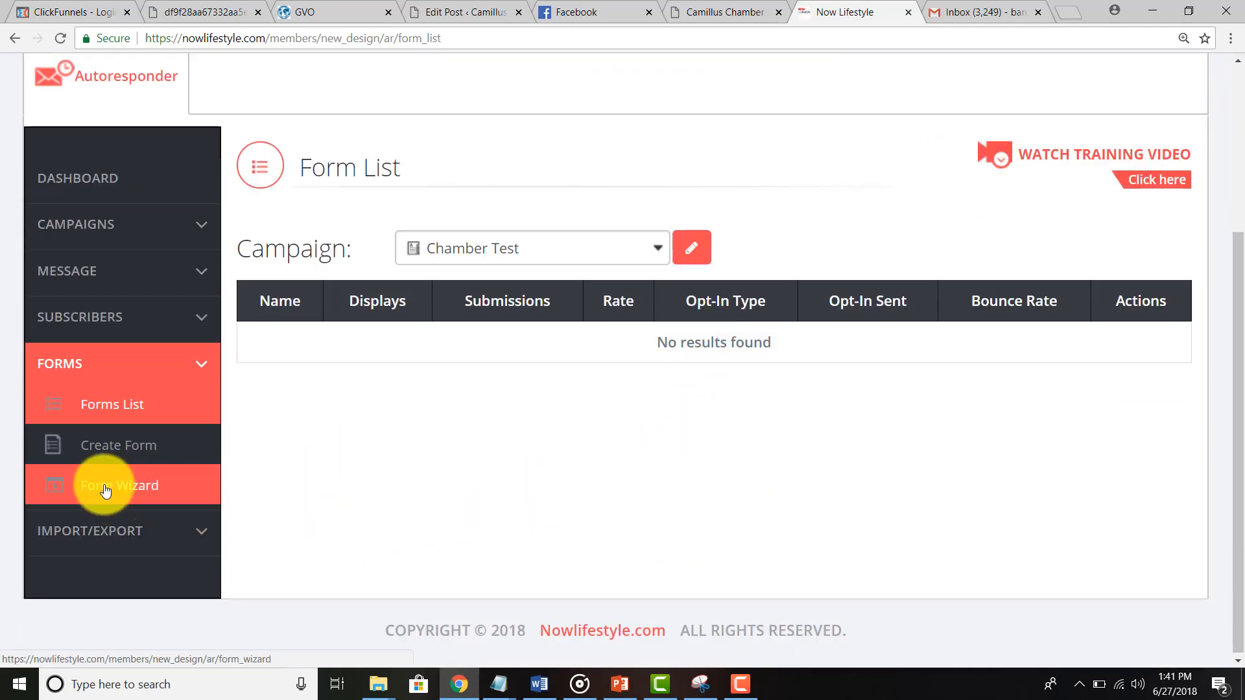
pyautogui.click(461, 253)
pyautogui.click(133, 450)
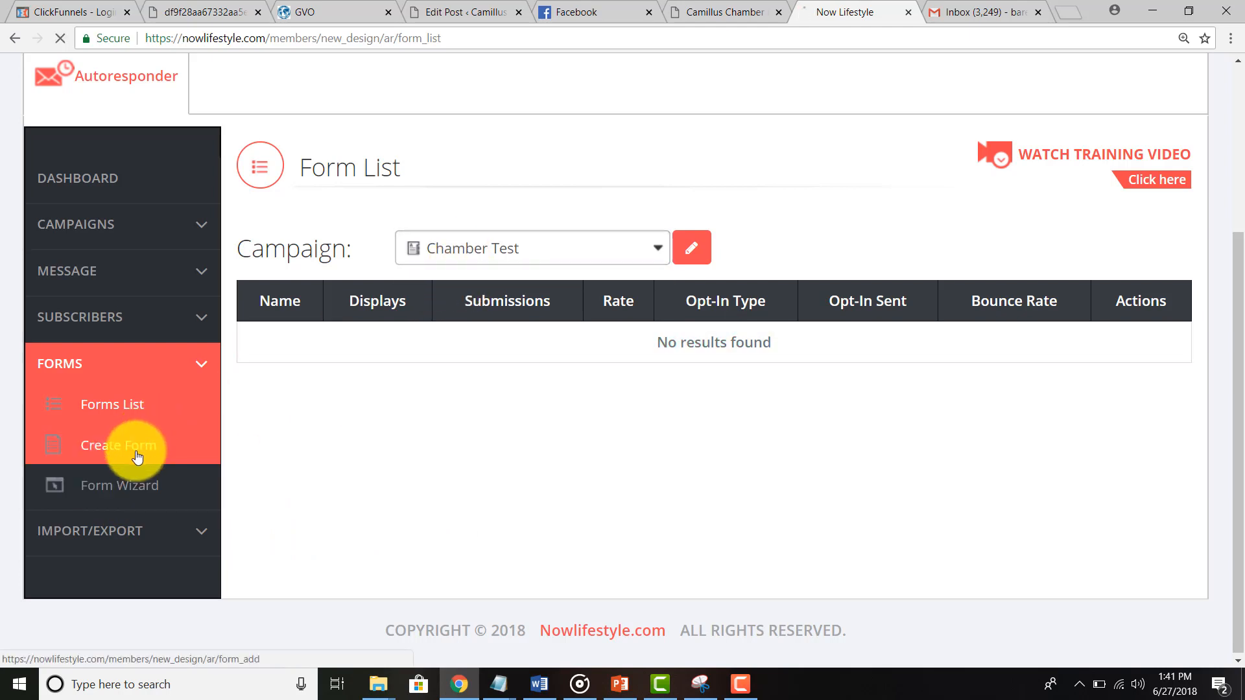
# Step: Create a new form assigned to the Chamber Test campaign and name it 'Blog Post Test'
pyautogui.click(132, 450)
pyautogui.scroll(-5, 464, 411)
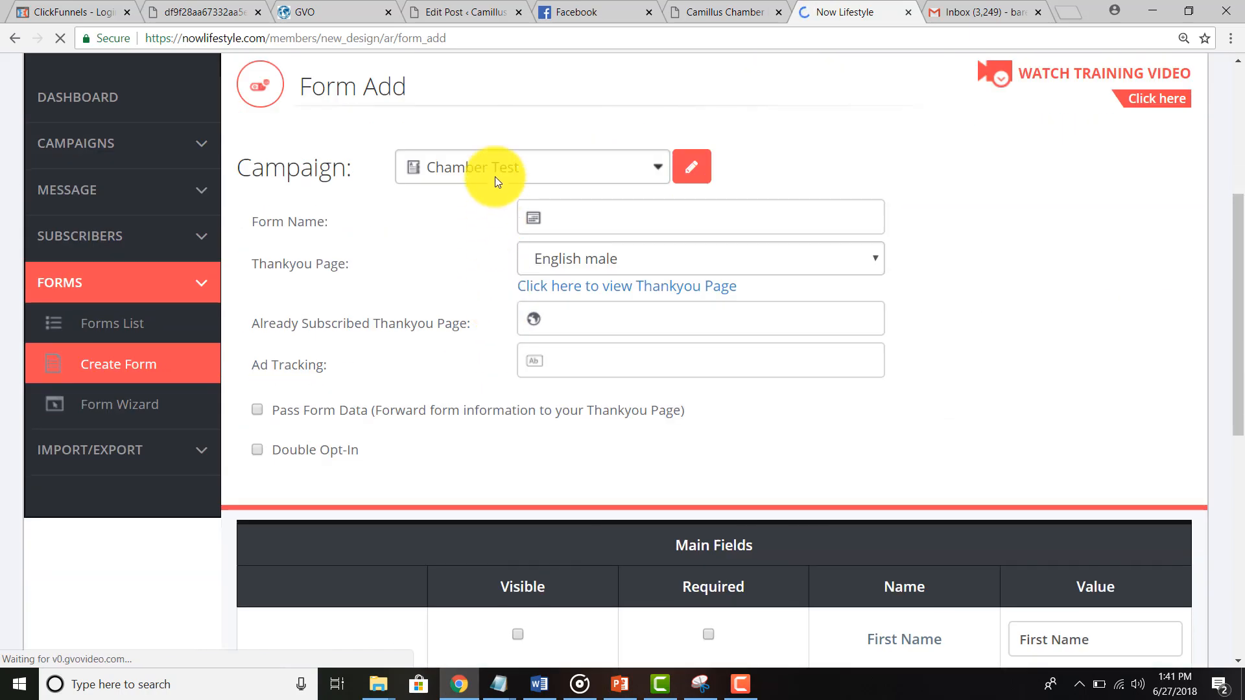
pyautogui.click(484, 164)
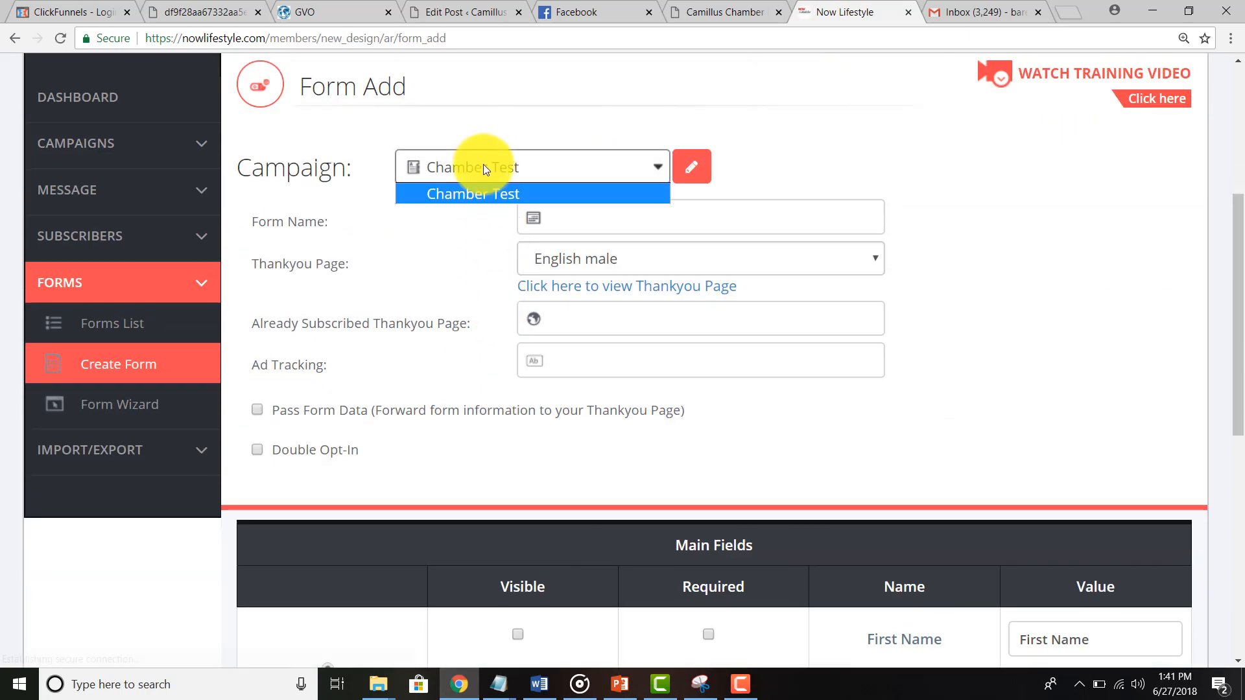
pyautogui.click(476, 199)
pyautogui.click(576, 227)
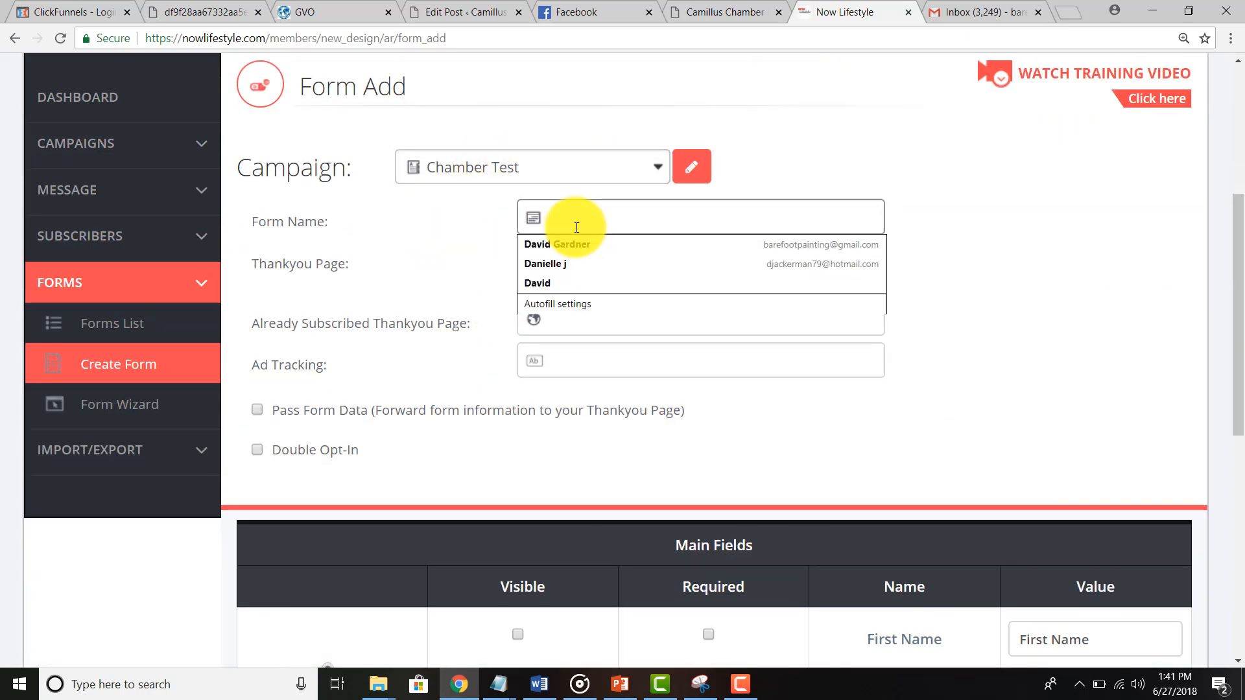
pyautogui.write('Ch')
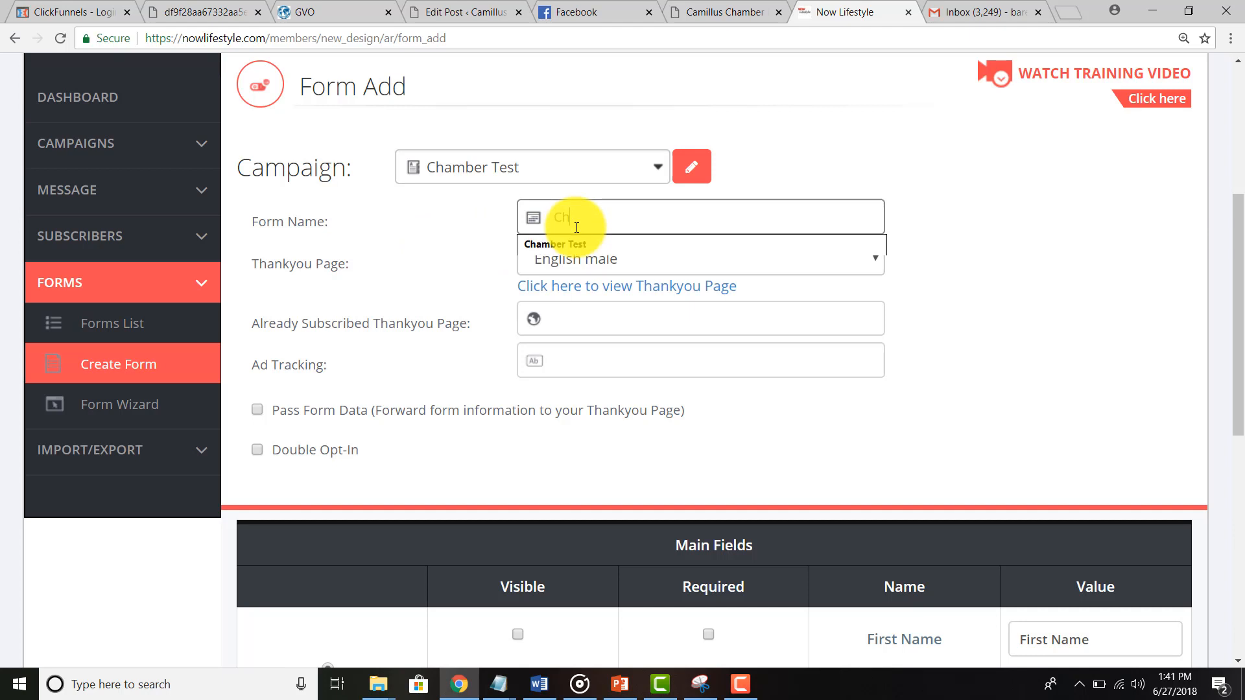
pyautogui.press('BackSpace')
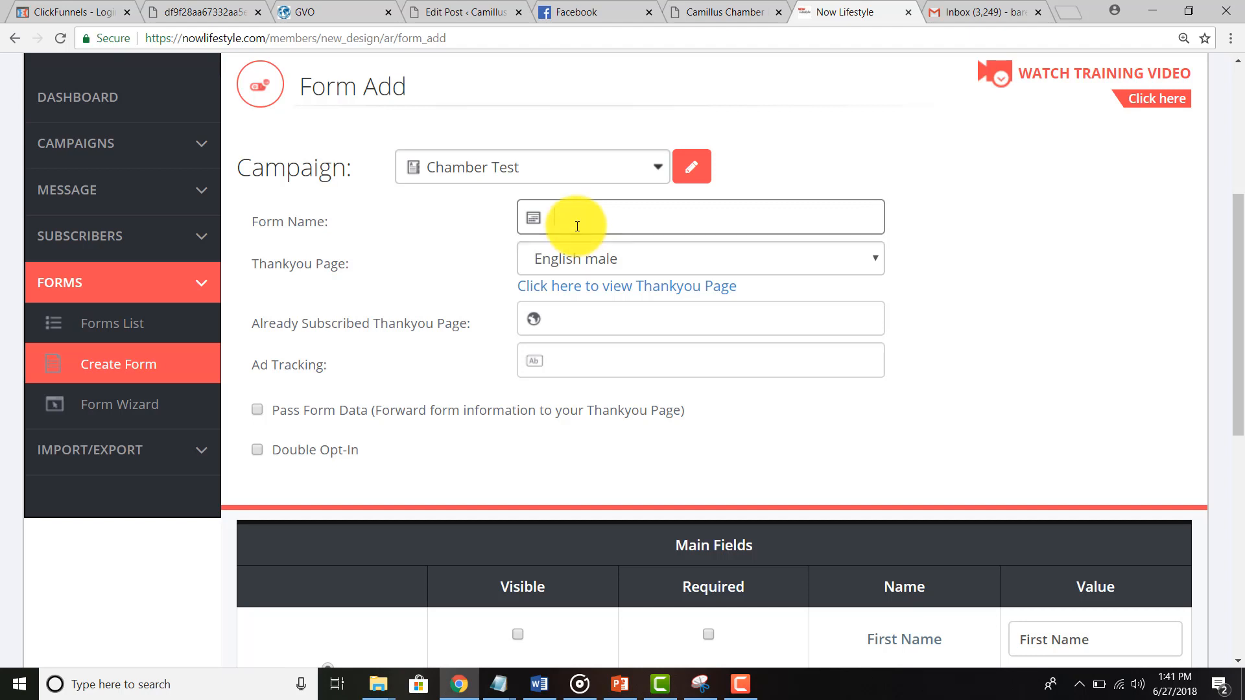
pyautogui.write('Blog Post Test')
pyautogui.click(576, 261)
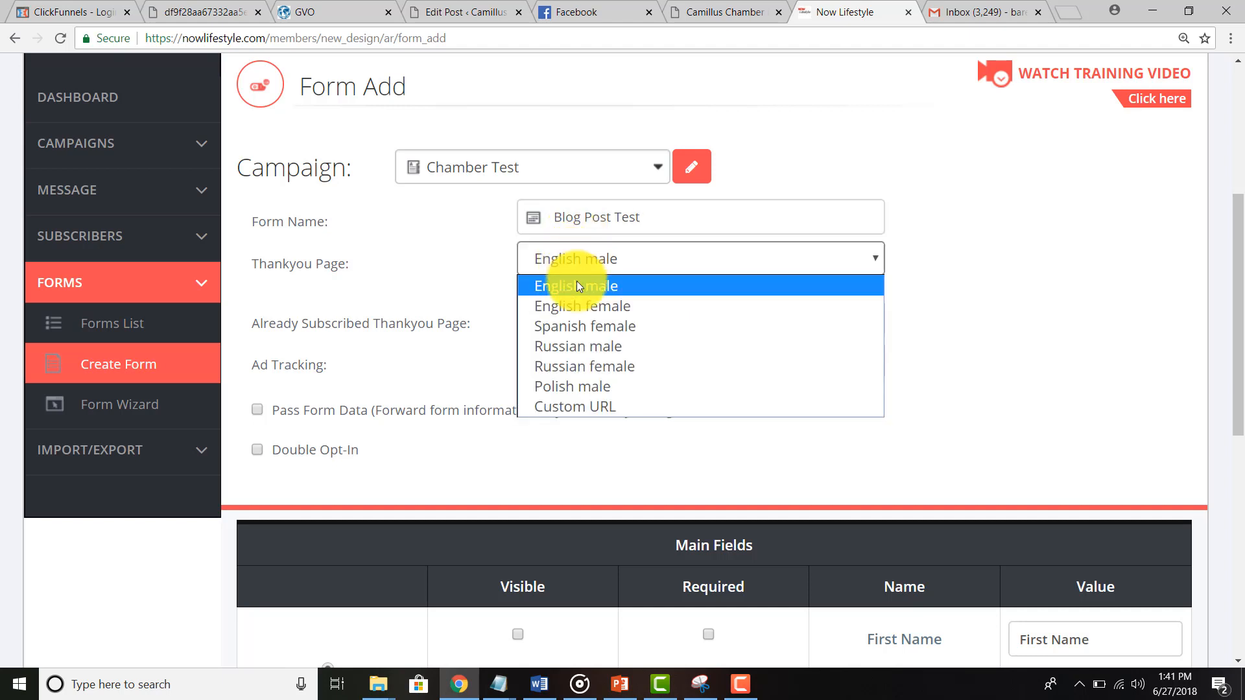
pyautogui.click(581, 405)
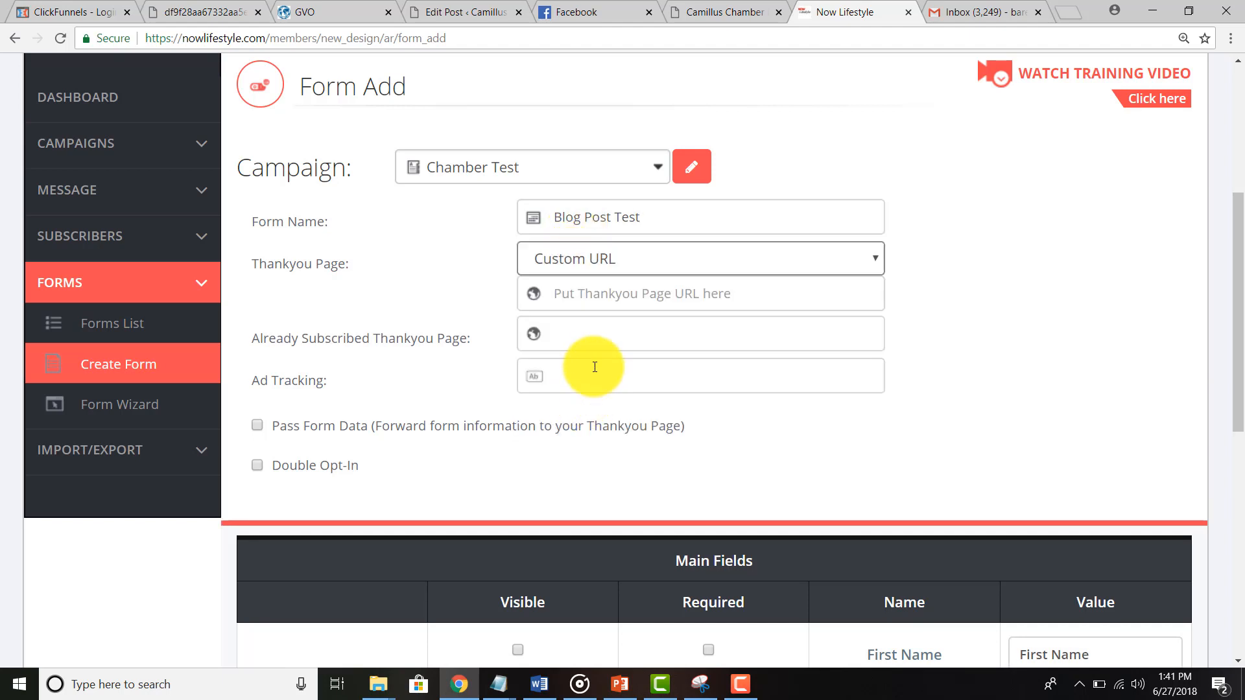
pyautogui.click(598, 299)
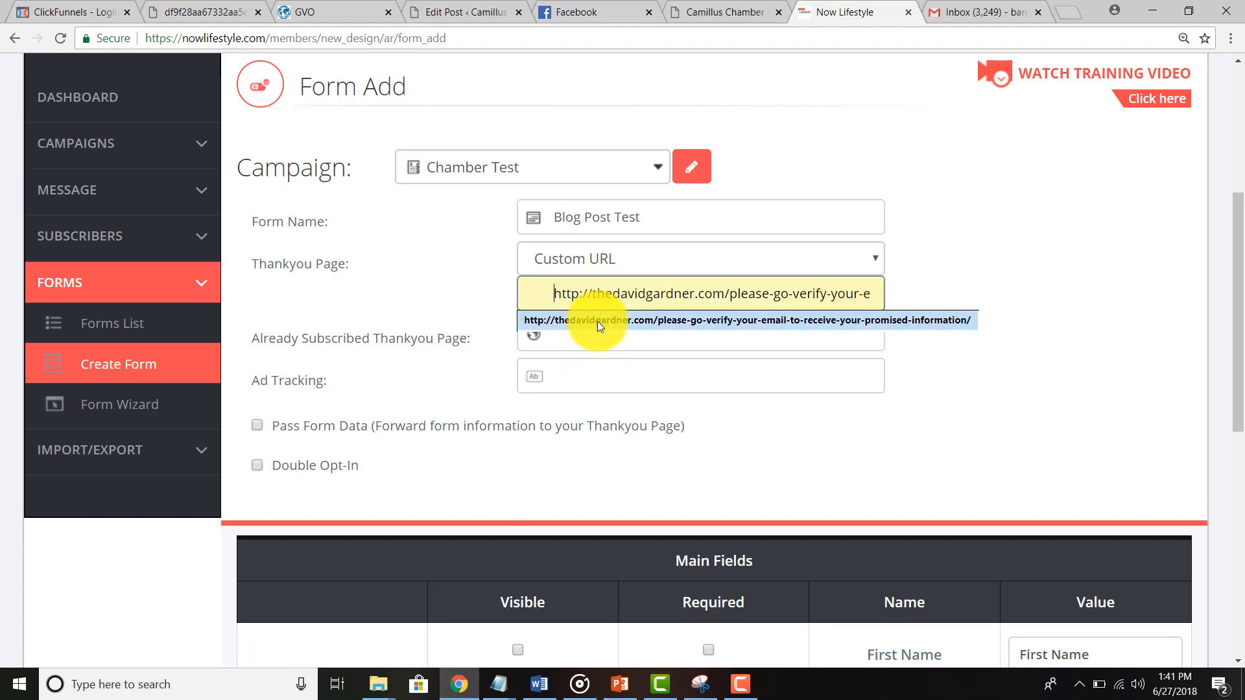
pyautogui.click(597, 321)
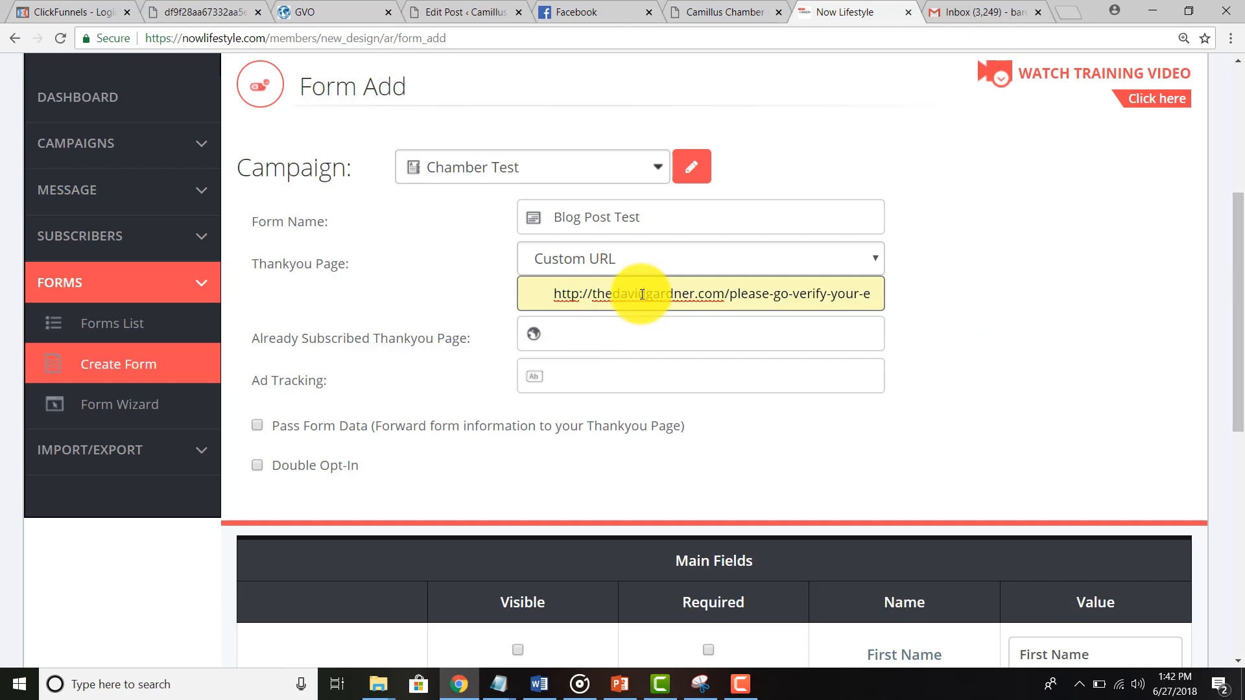
pyautogui.click(429, 326)
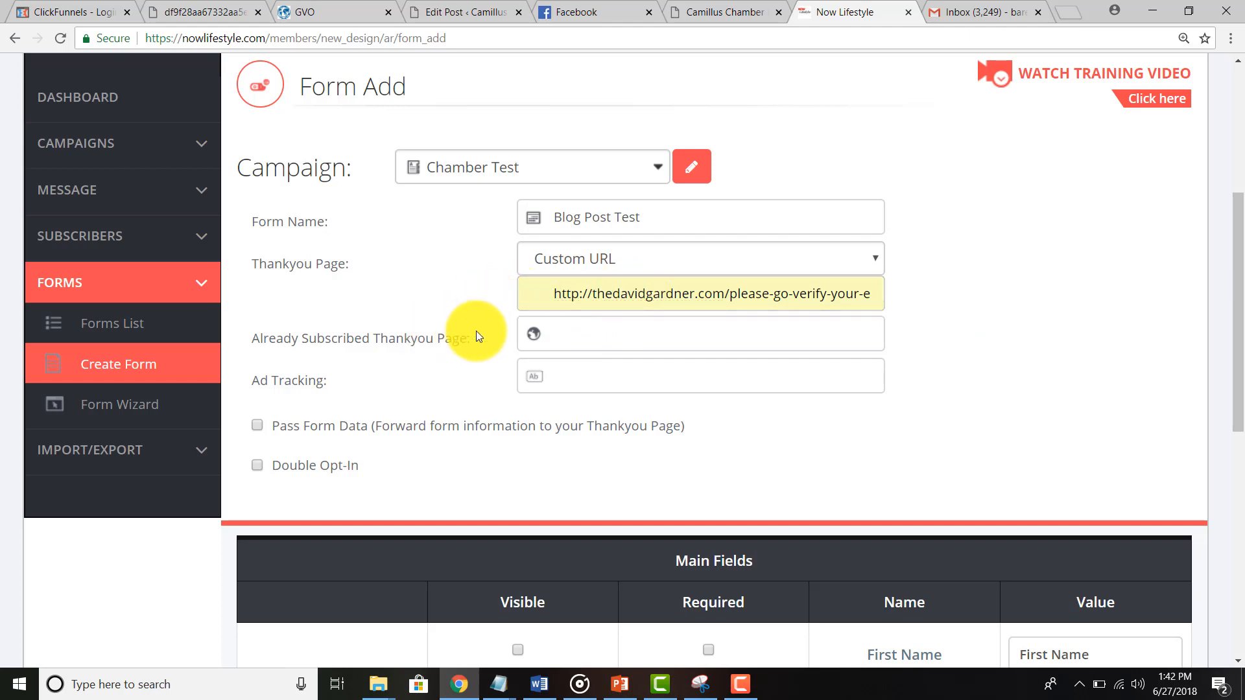
pyautogui.click(570, 338)
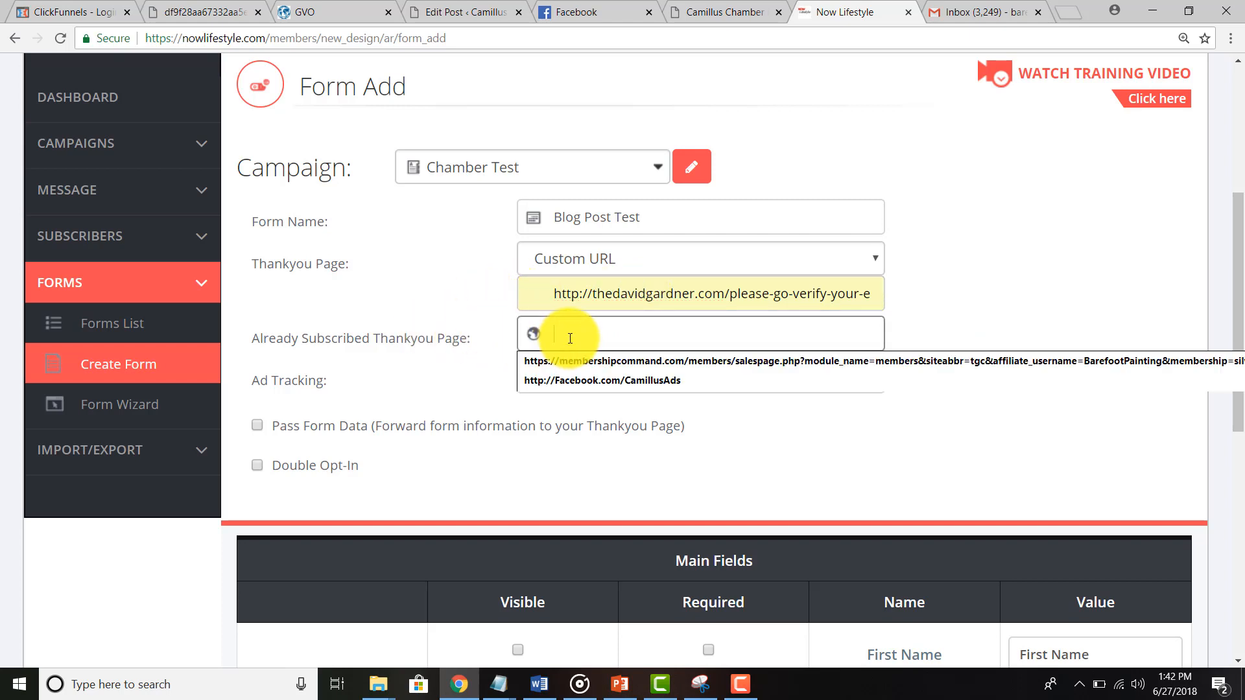
pyautogui.click(597, 381)
pyautogui.click(406, 405)
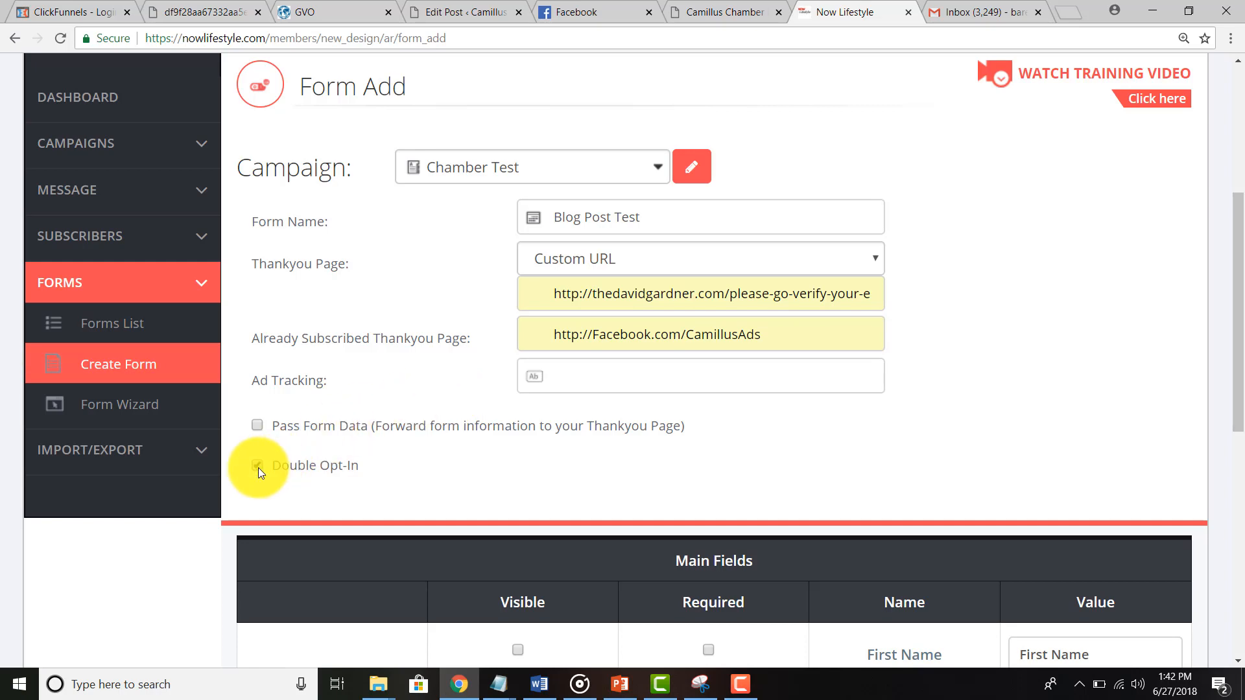
# Step: In the Blog Post Test form's Main Fields table, choose the single Full Name row over First/Last Name
pyautogui.scroll(-3, 414, 440)
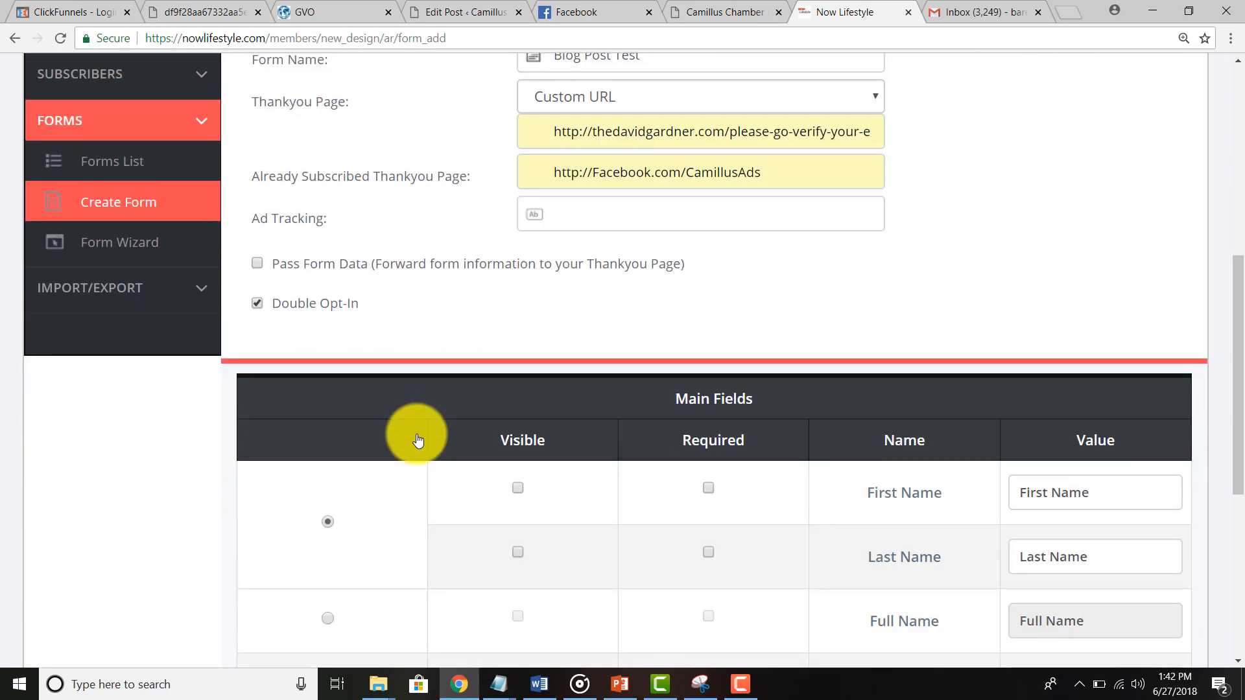
pyautogui.scroll(3, 453, 214)
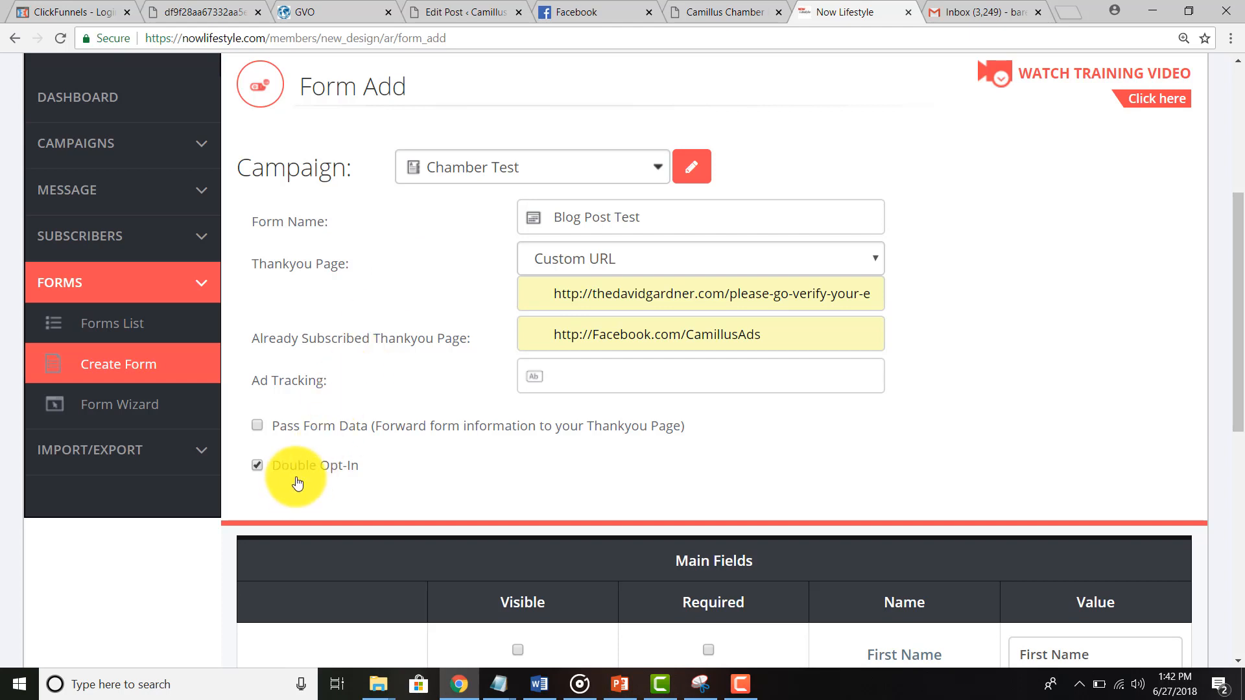
pyautogui.scroll(-5, 324, 431)
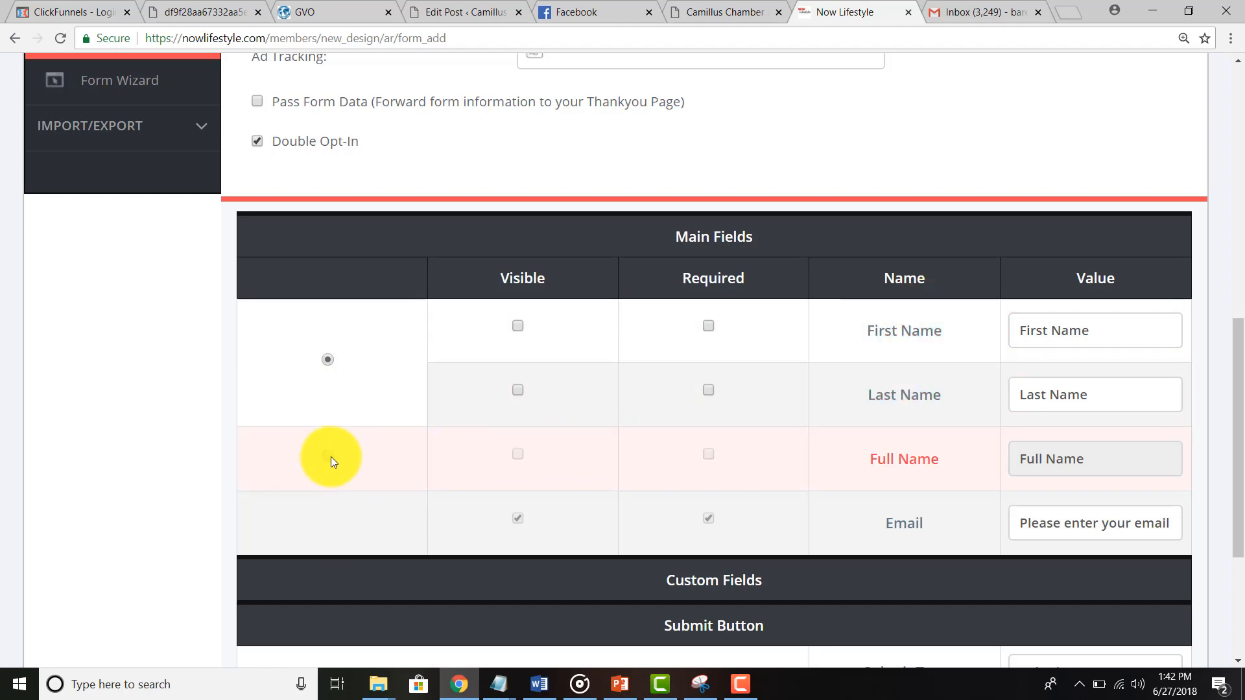
pyautogui.click(331, 456)
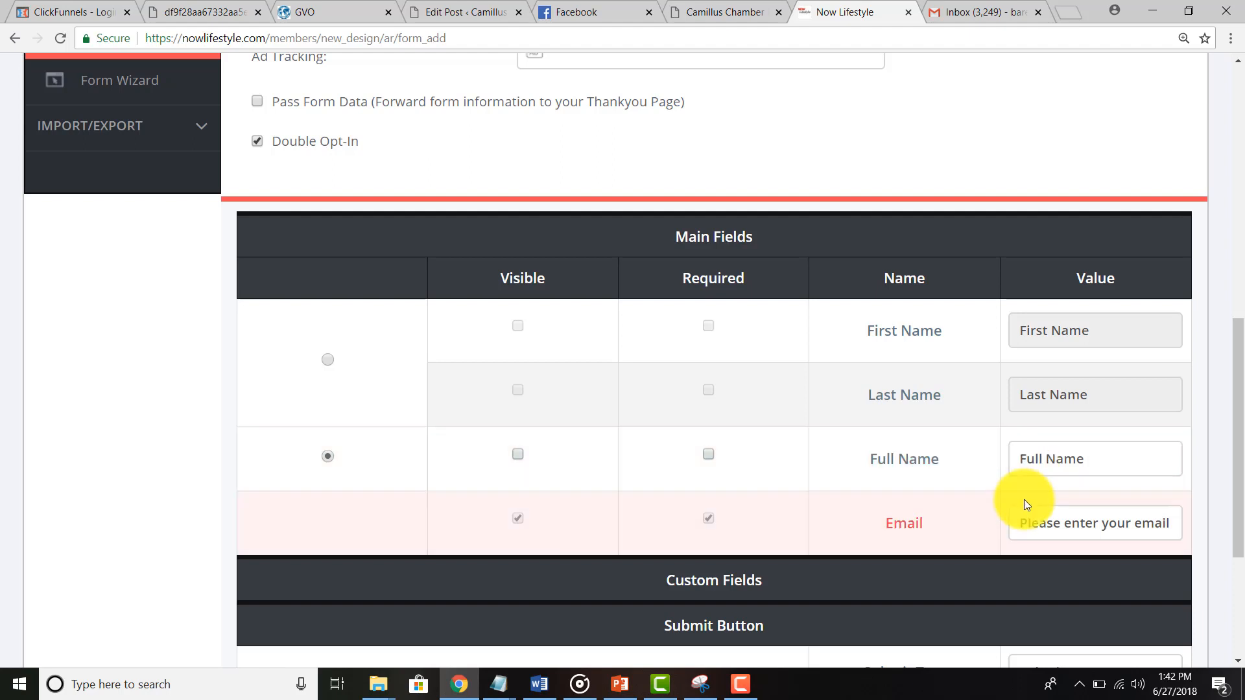
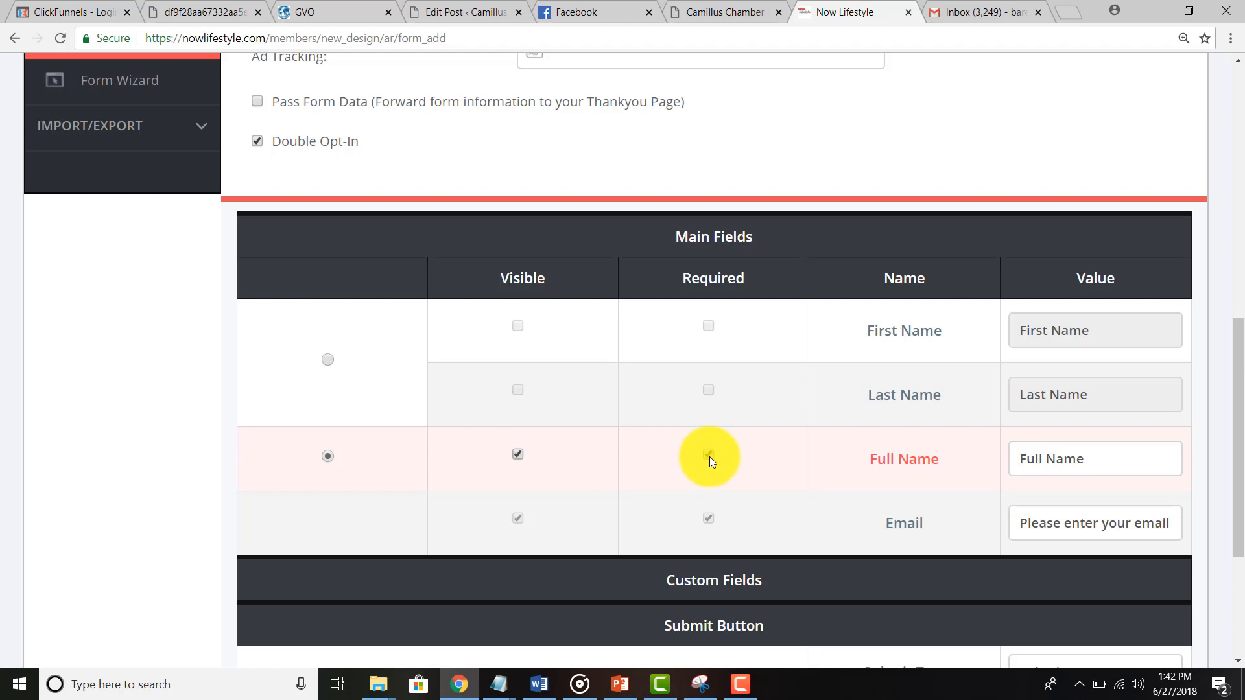
# Step: Replace the submit button text with 'Get me the Good Now!' and add the form
pyautogui.scroll(-3, 710, 456)
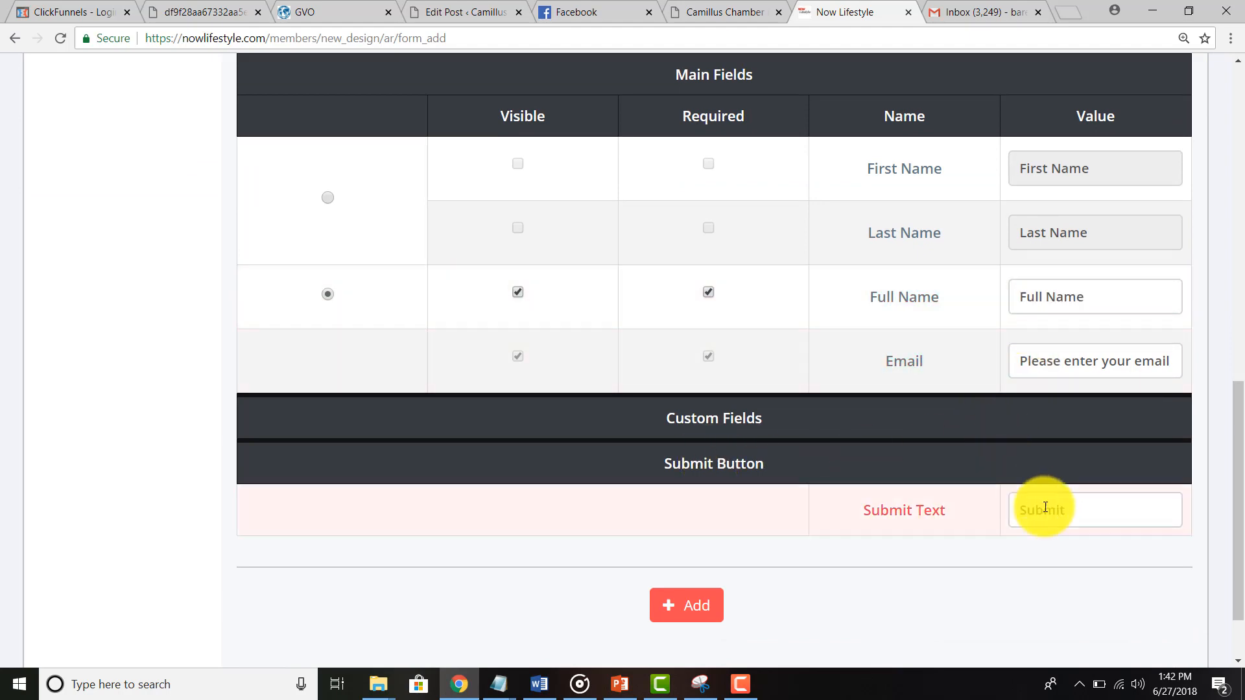
pyautogui.moveTo(1067, 509); pyautogui.dragTo(853, 508)
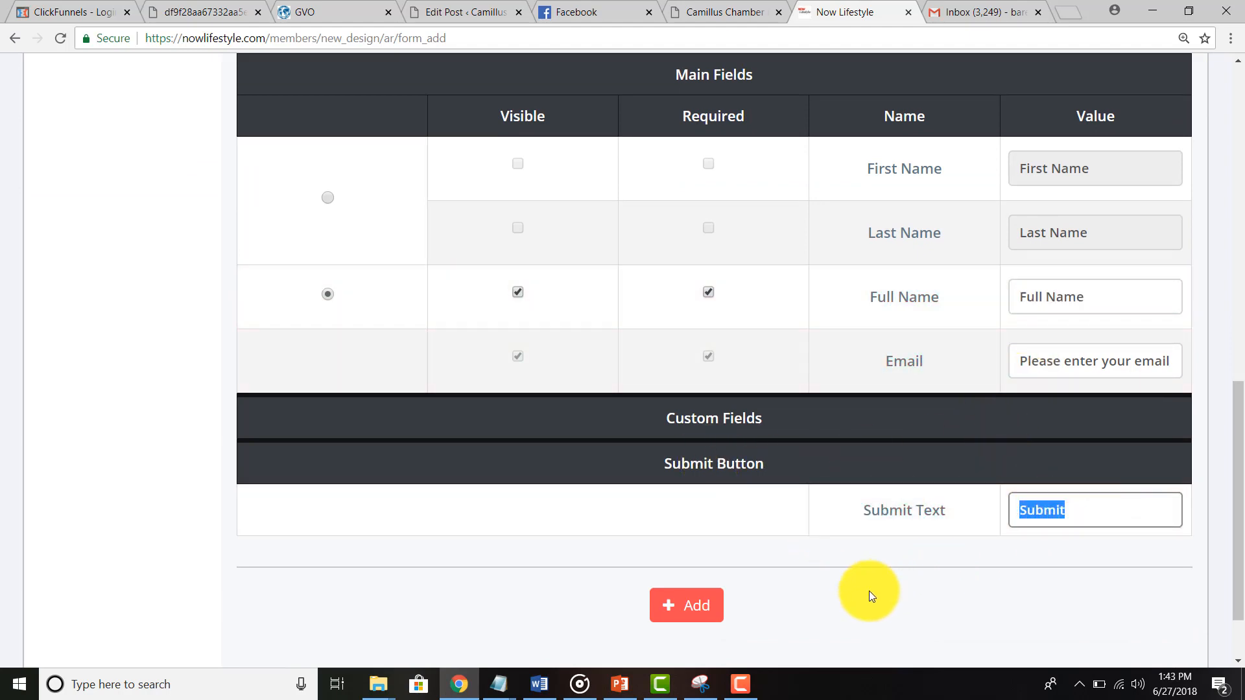
pyautogui.scroll(3, 869, 590)
pyautogui.scroll(-4, 868, 590)
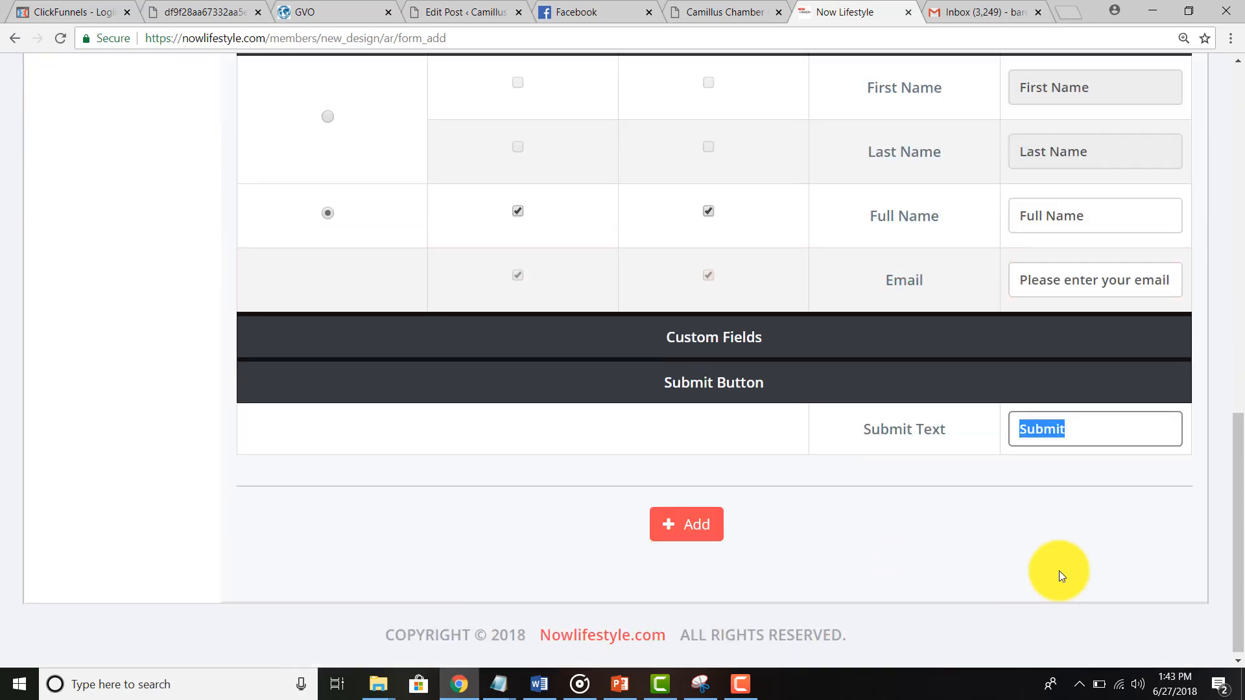
pyautogui.write('Get me th')
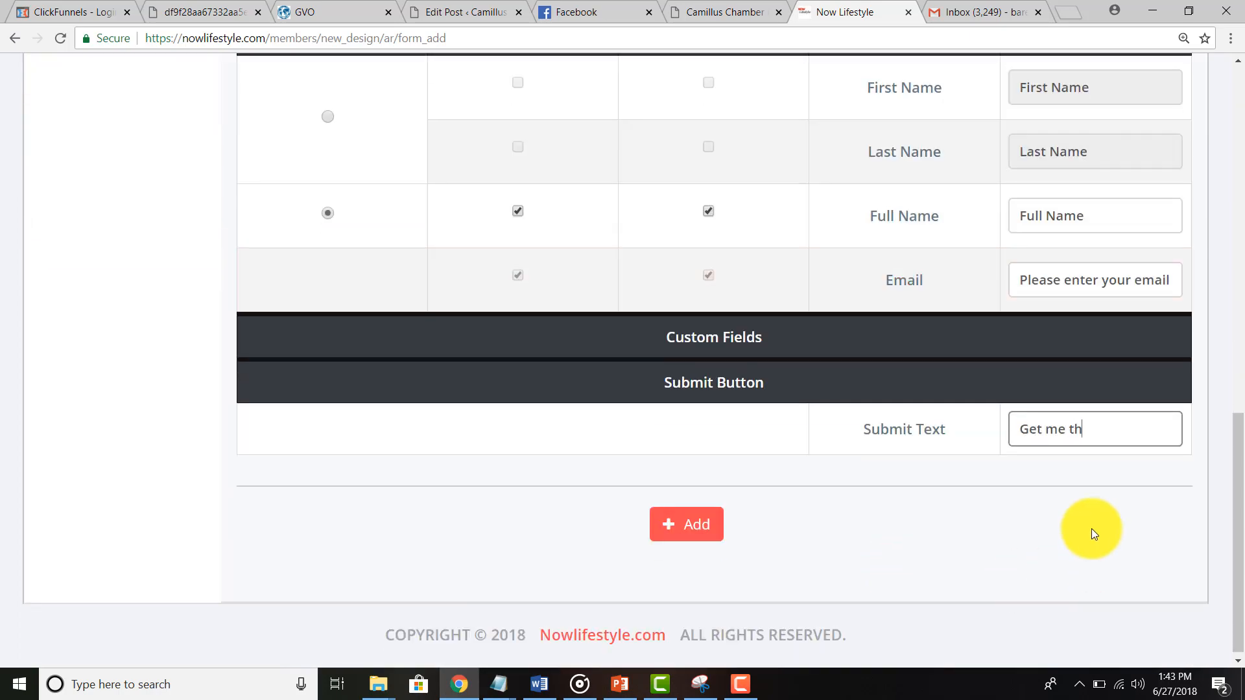
pyautogui.write('e Good Now!')
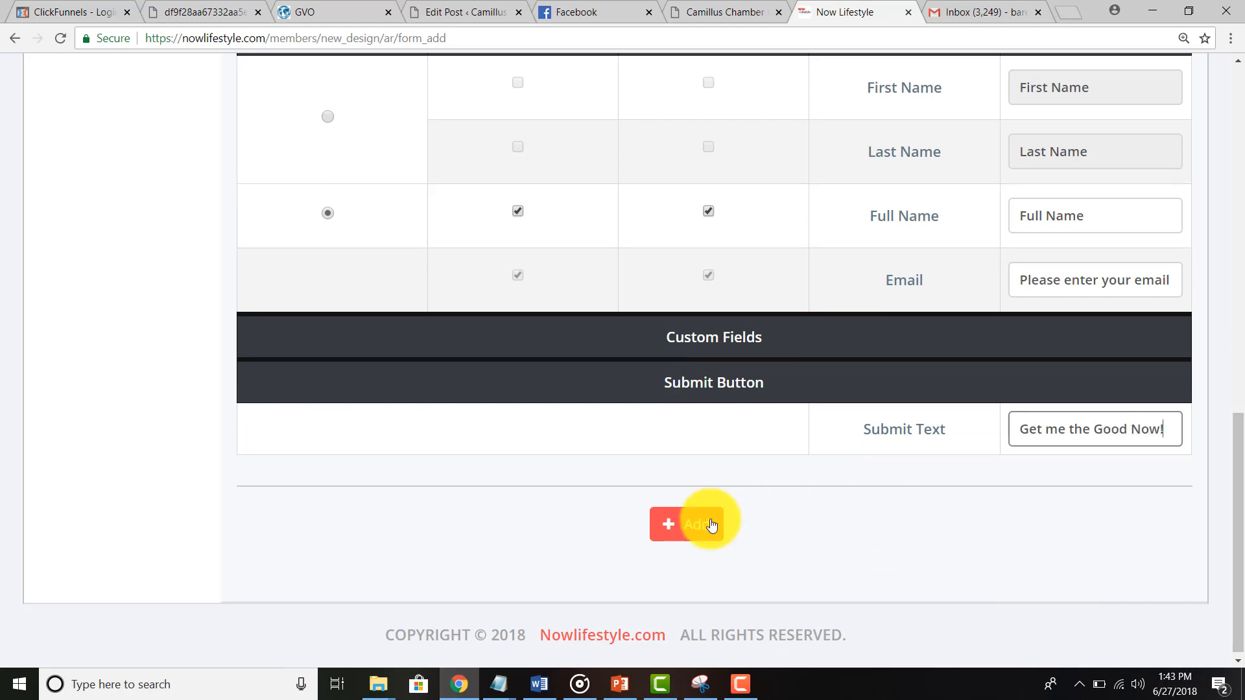
pyautogui.click(684, 535)
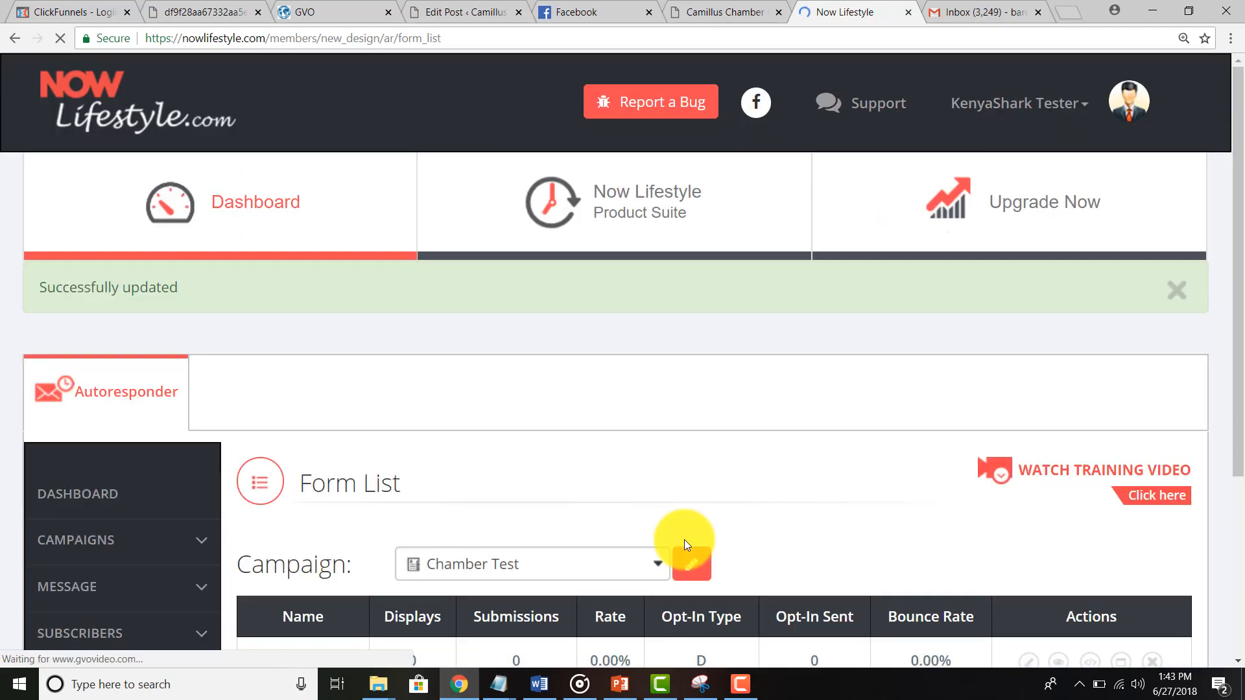
# Step: Preview the Blog Post Test form, then close the preview
pyautogui.scroll(-5, 683, 540)
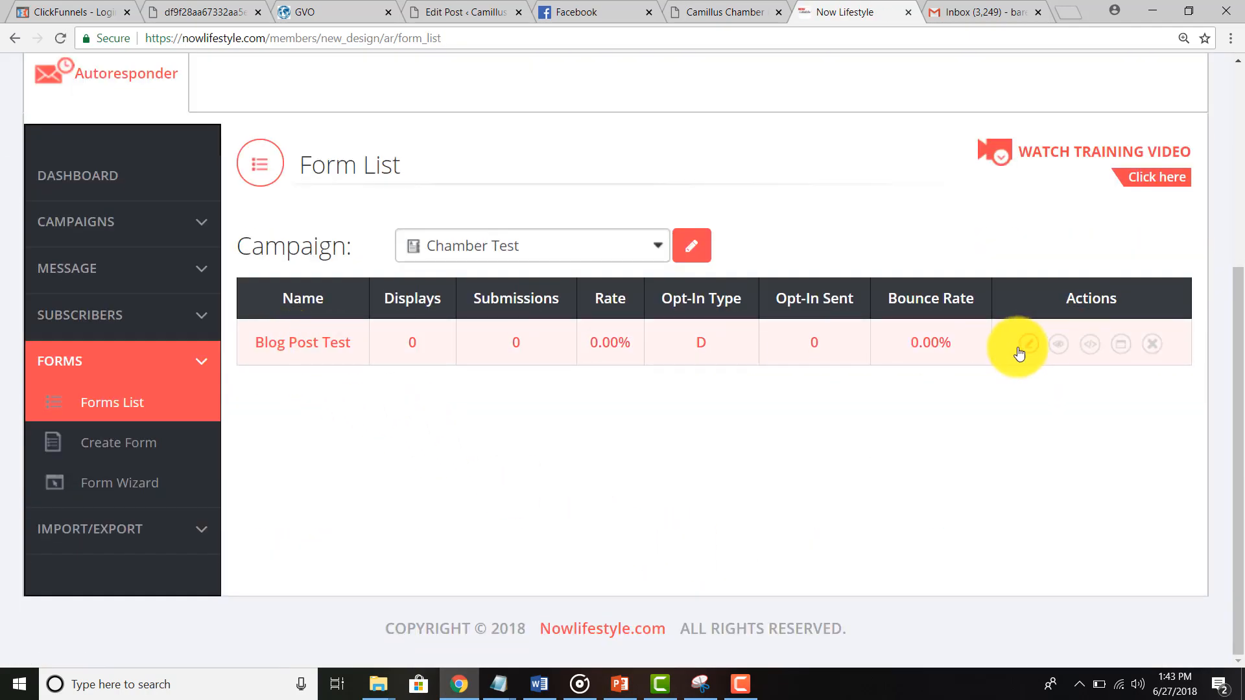
pyautogui.click(1058, 350)
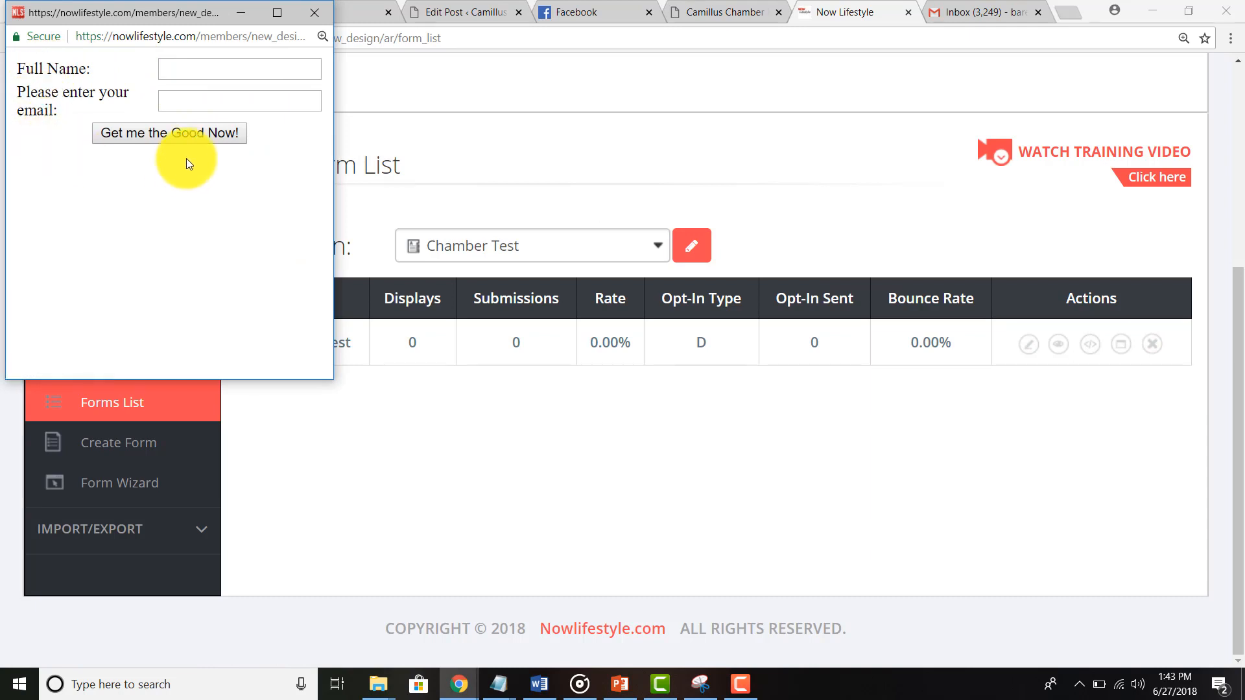
pyautogui.click(320, 14)
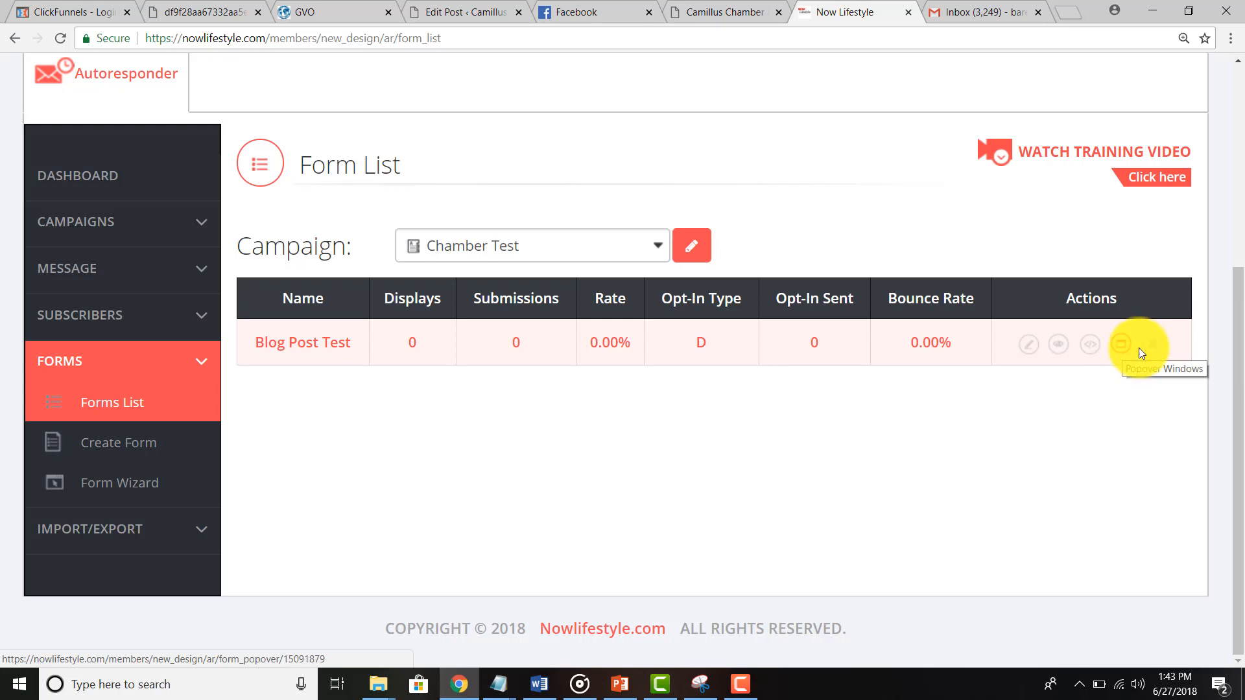
# Step: Select and copy the Blog Post Test form's HTML embed code, then close the code window
pyautogui.click(1097, 350)
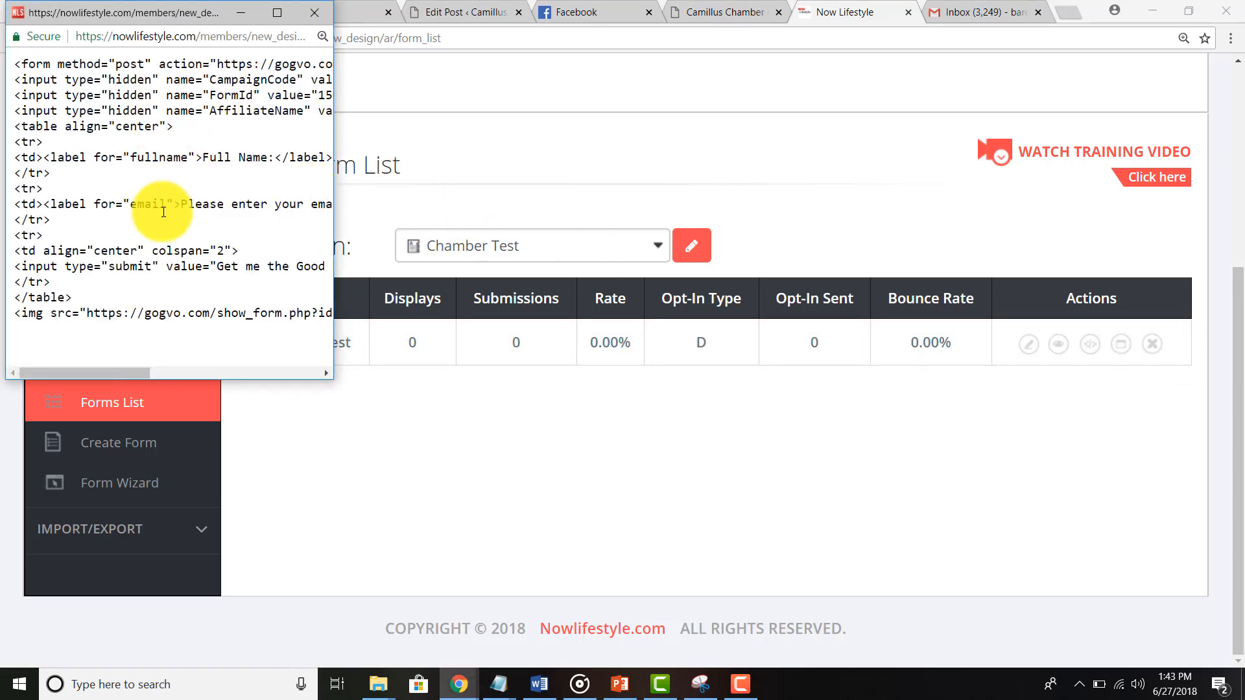
pyautogui.moveTo(122, 371); pyautogui.dragTo(108, 349)
pyautogui.hotkey('ctrl', 'a')
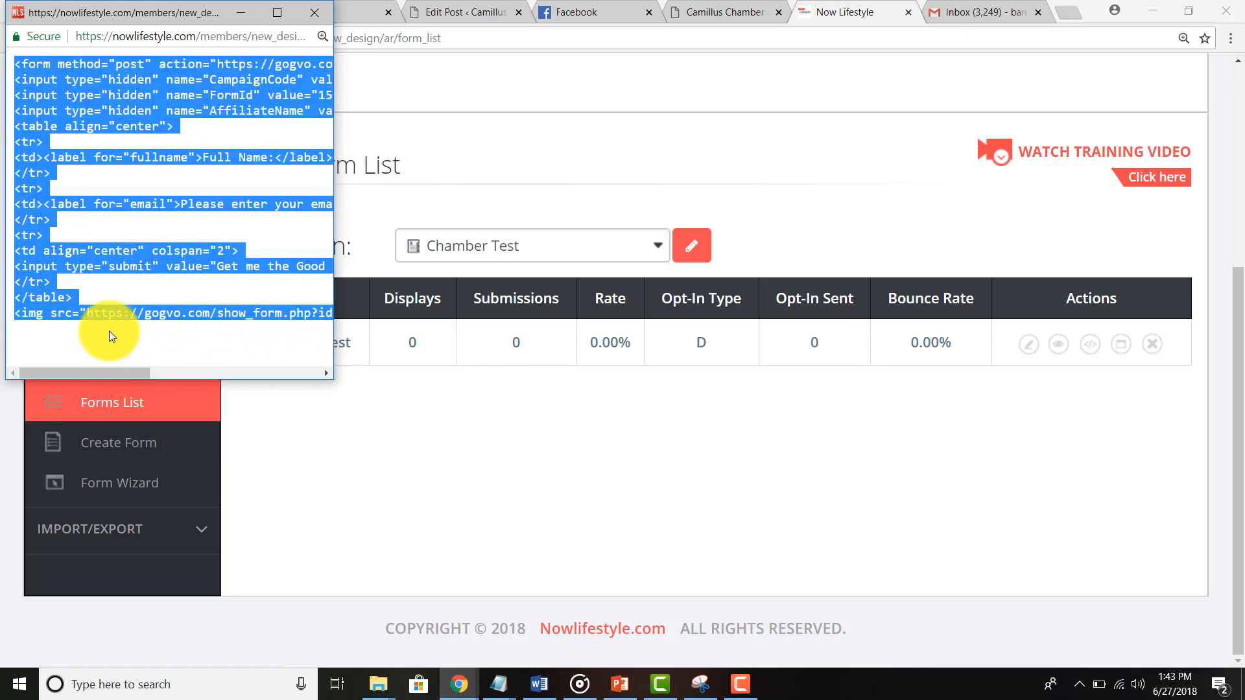
pyautogui.rightClick(132, 255)
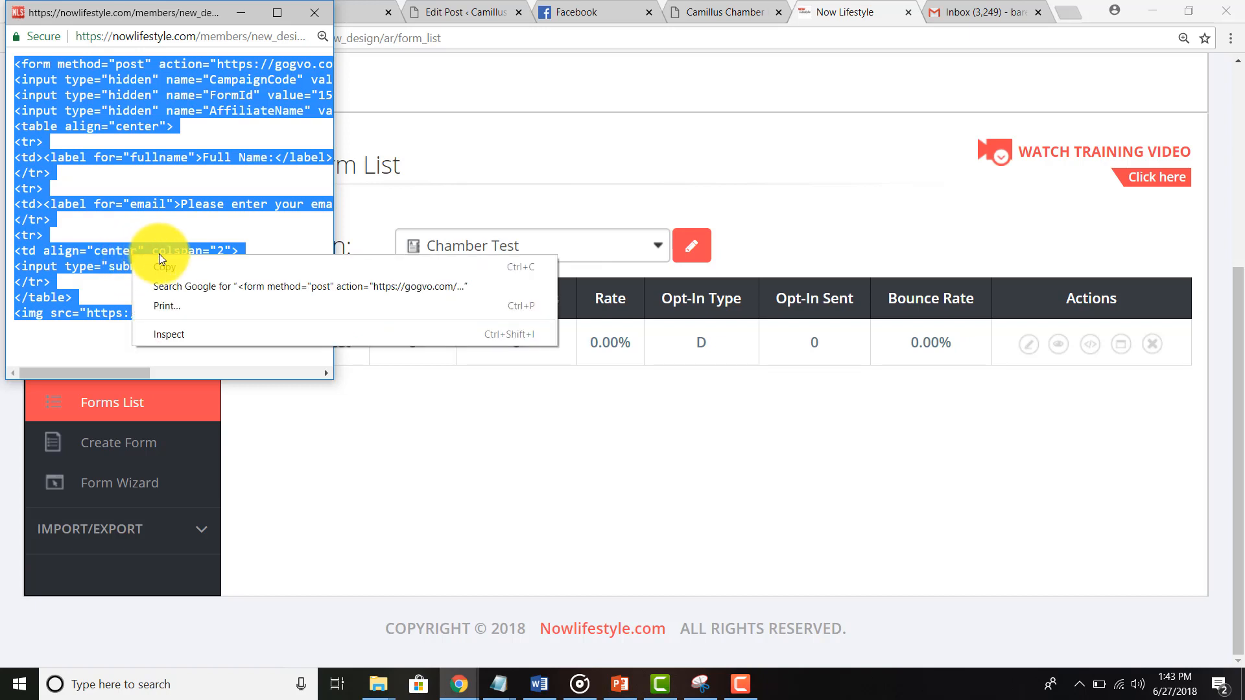
pyautogui.click(315, 13)
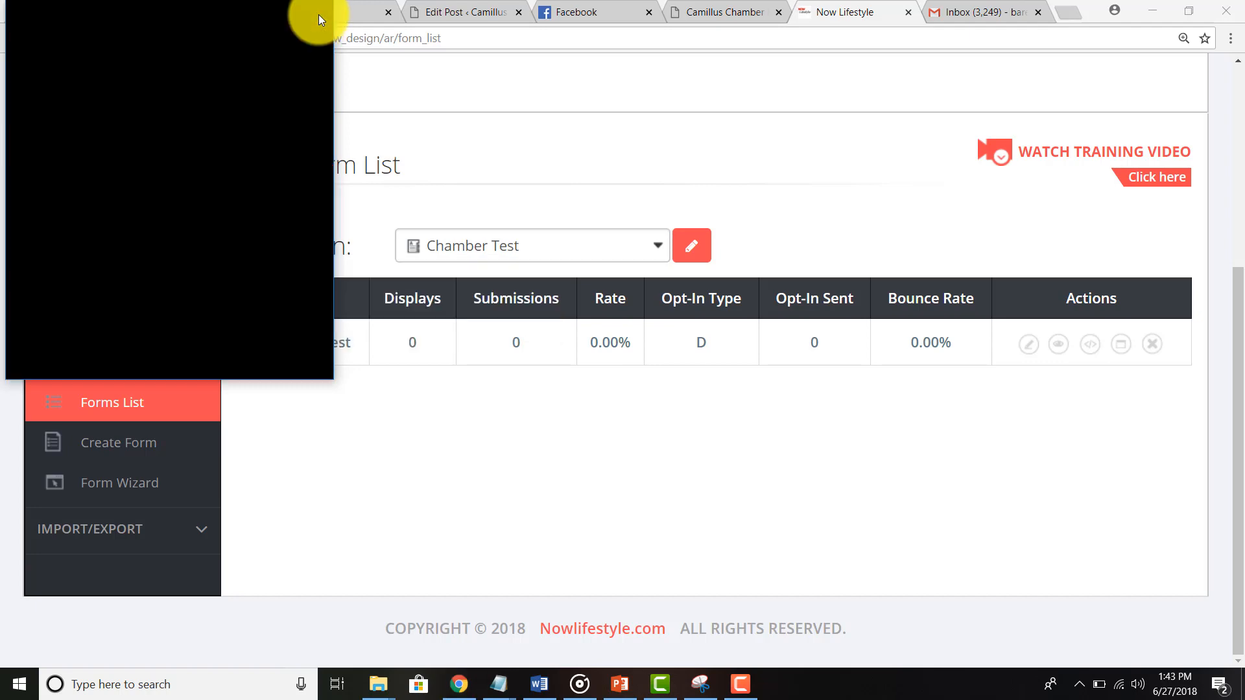
# Step: Paste the form code into the Testing Email Camaigns post's Text view, check it in Visual, and update
pyautogui.click(468, 13)
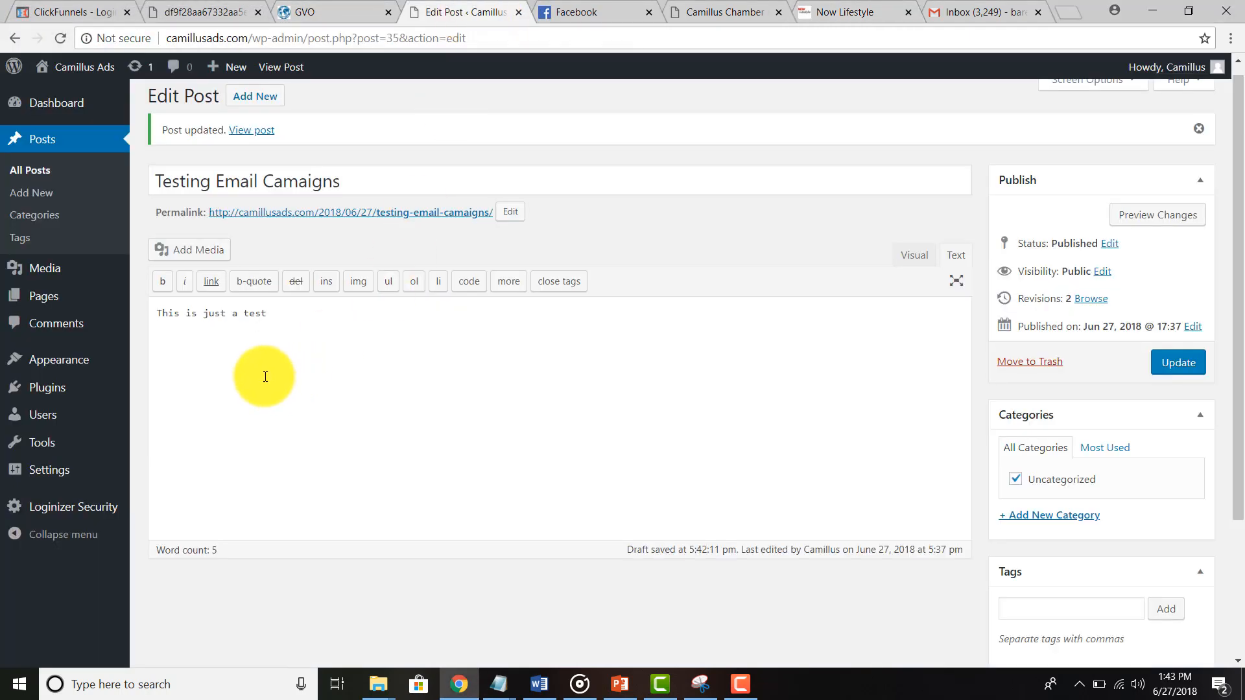
pyautogui.click(914, 256)
pyautogui.click(954, 257)
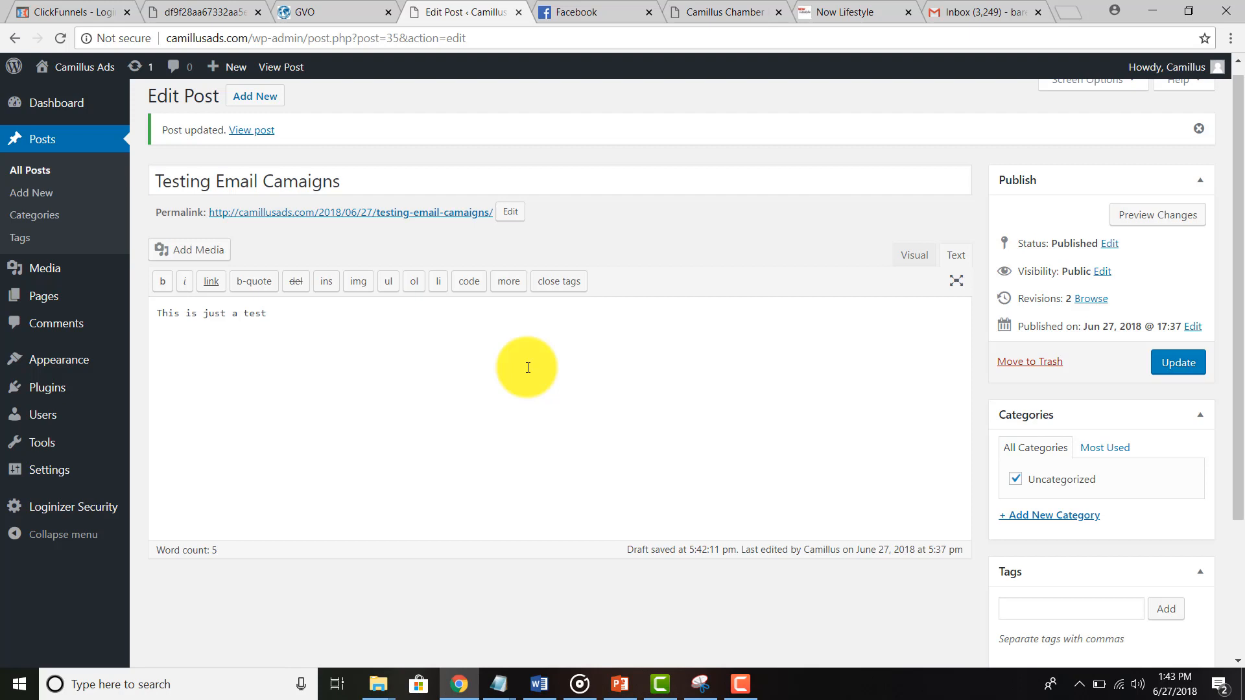
pyautogui.write('<form method="post" action="https://gogvo.com/subscribe.php"> <input type="hidden" name="CampaignCode" value="HKO2JUfU72tY" /> <input type="hidden" name="FormId" value="15091879" /> <input type="hidden" name="AffiliateName" value="KenyaSharkNLS" /> <table align="center"> <tr> <td><label for="fullname">Full Name:</label></td><td><input type="text" name="FullName" /></td> </tr> <tr> <td><label for="email">Please enter your email:</label></td><td><input type="text" name="Email" /></td> </tr> <tr> <td align="center" colspan="2"> <input type="submit" value="Get me the Good Now!" /></td> </tr> </table> <img src="https://gogvo.com/show_form.php?id=15091879" /></form>')
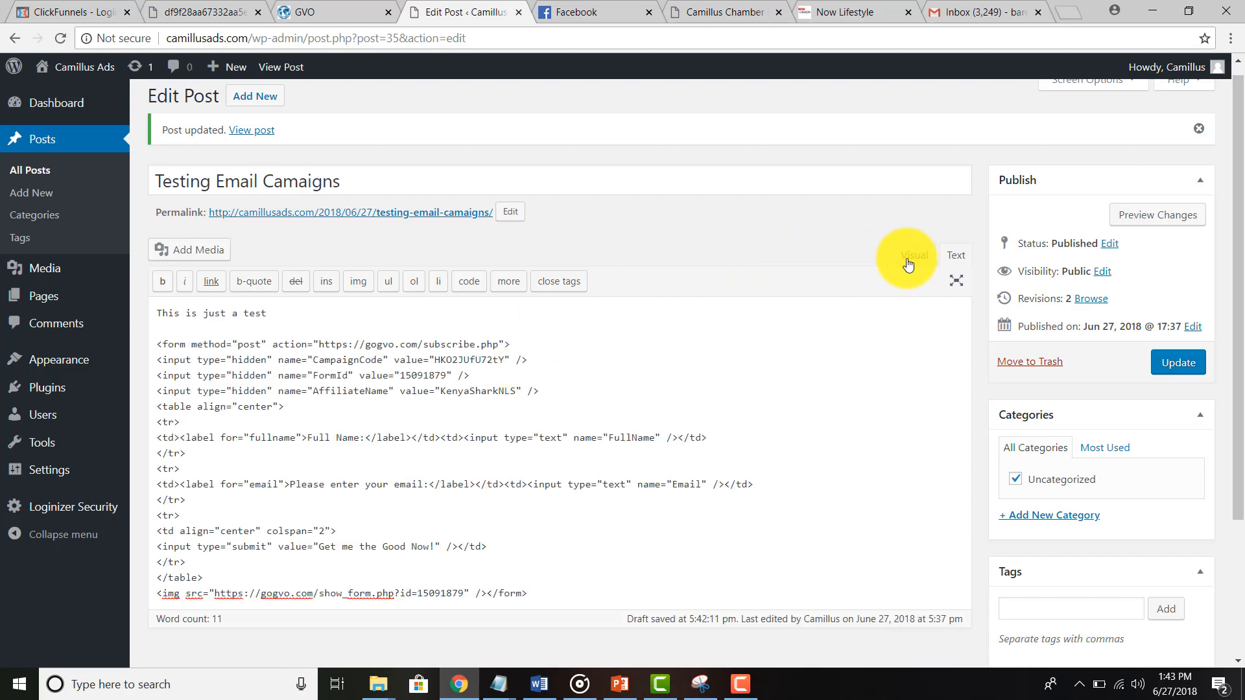
pyautogui.click(904, 257)
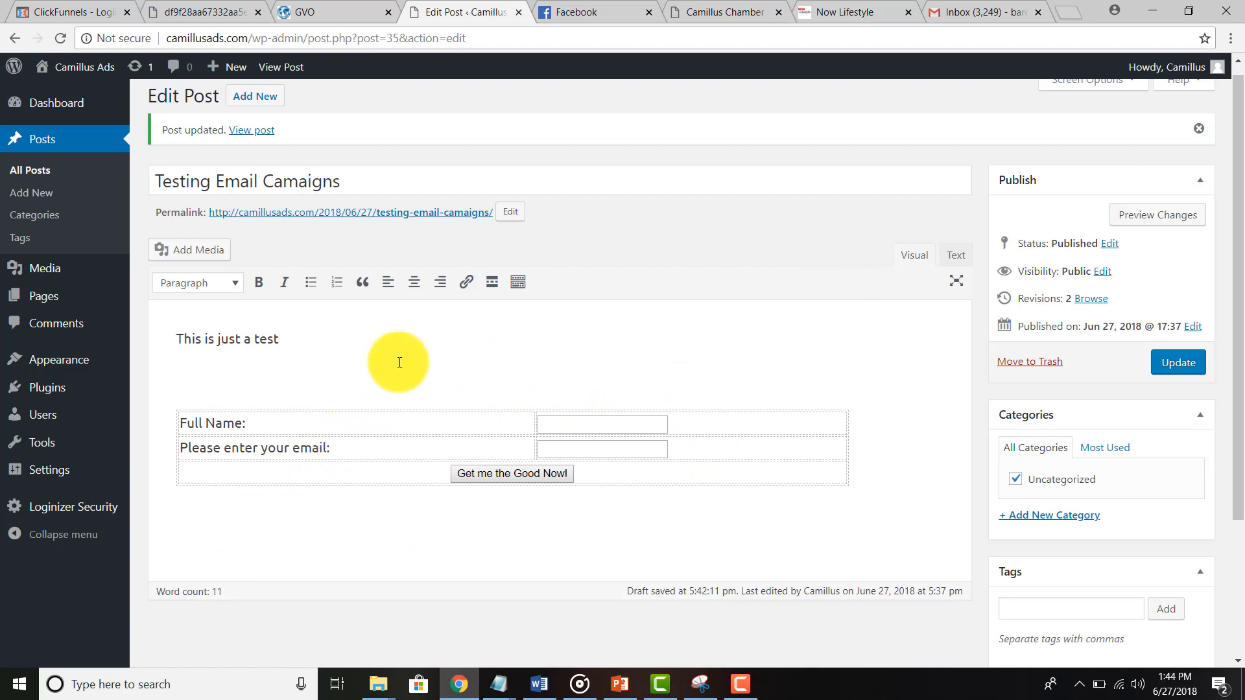
pyautogui.click(1169, 366)
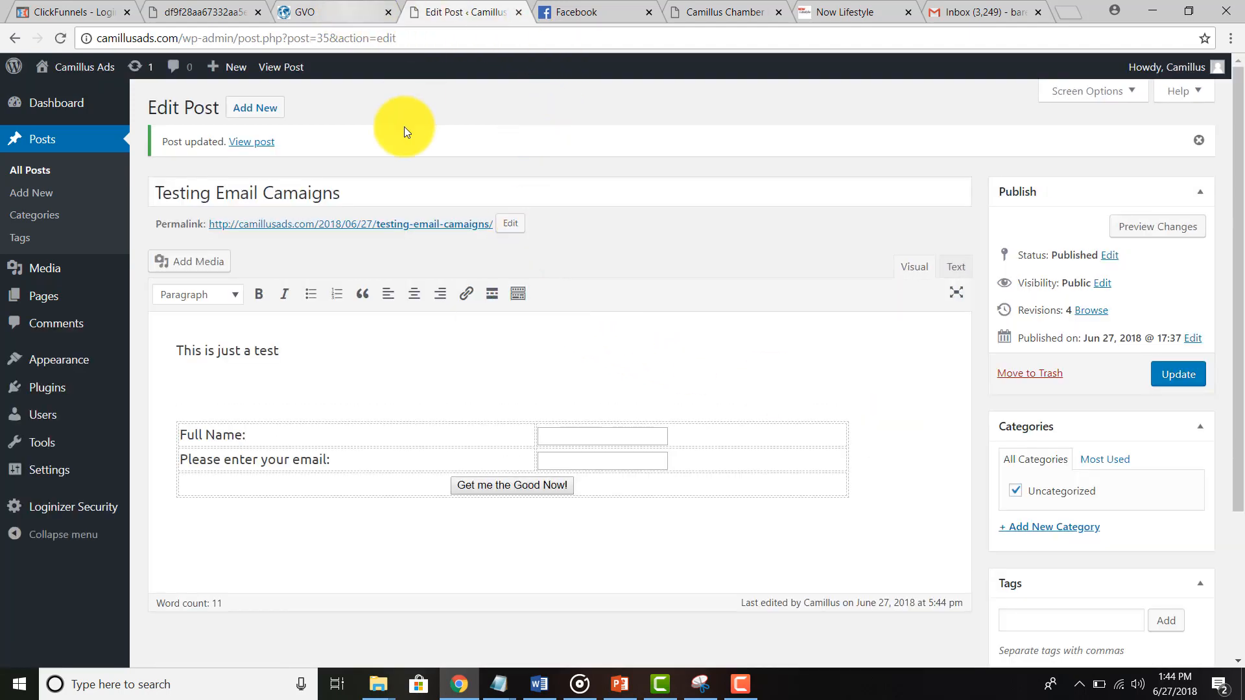
# Step: Look over the Camillus Chamber site and its Email Marketing page
pyautogui.click(695, 10)
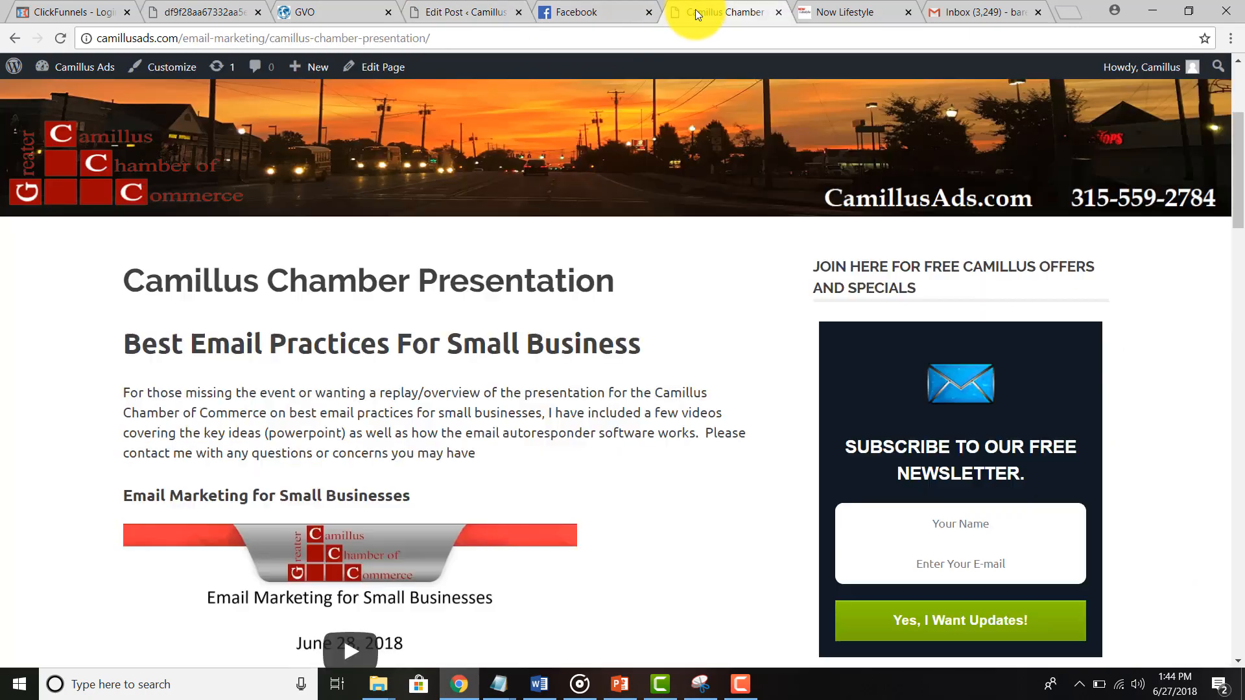
pyautogui.scroll(-2, 617, 330)
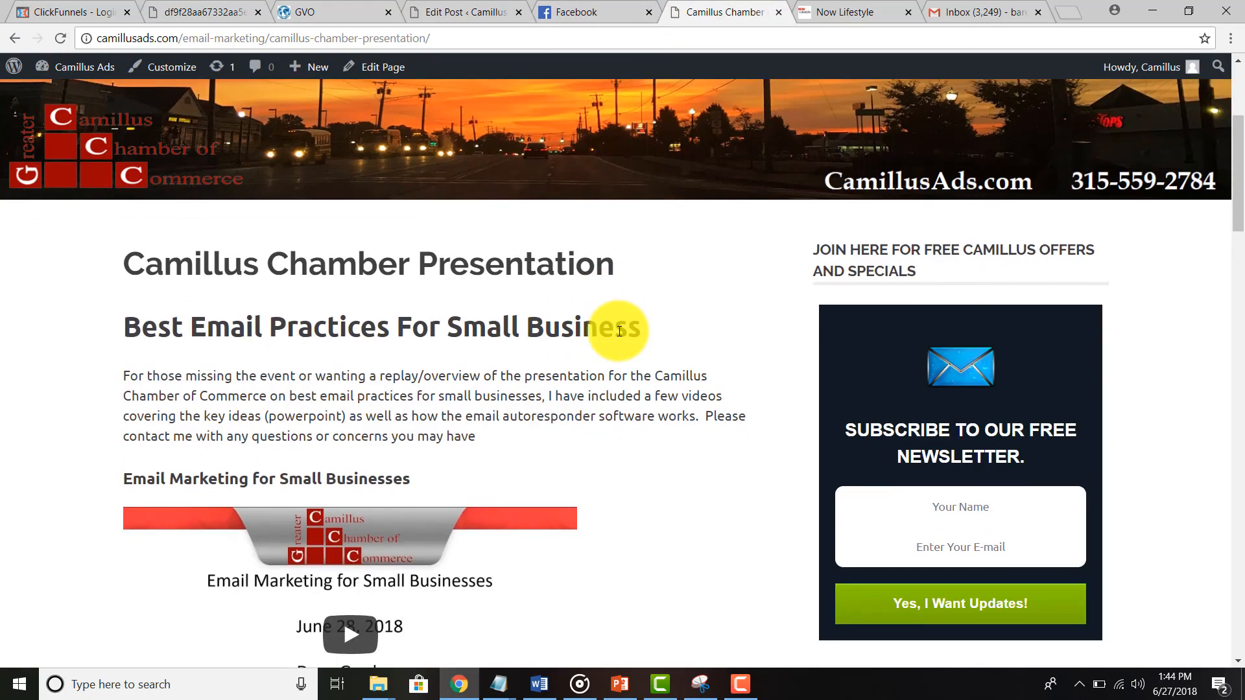
pyautogui.scroll(5, 617, 330)
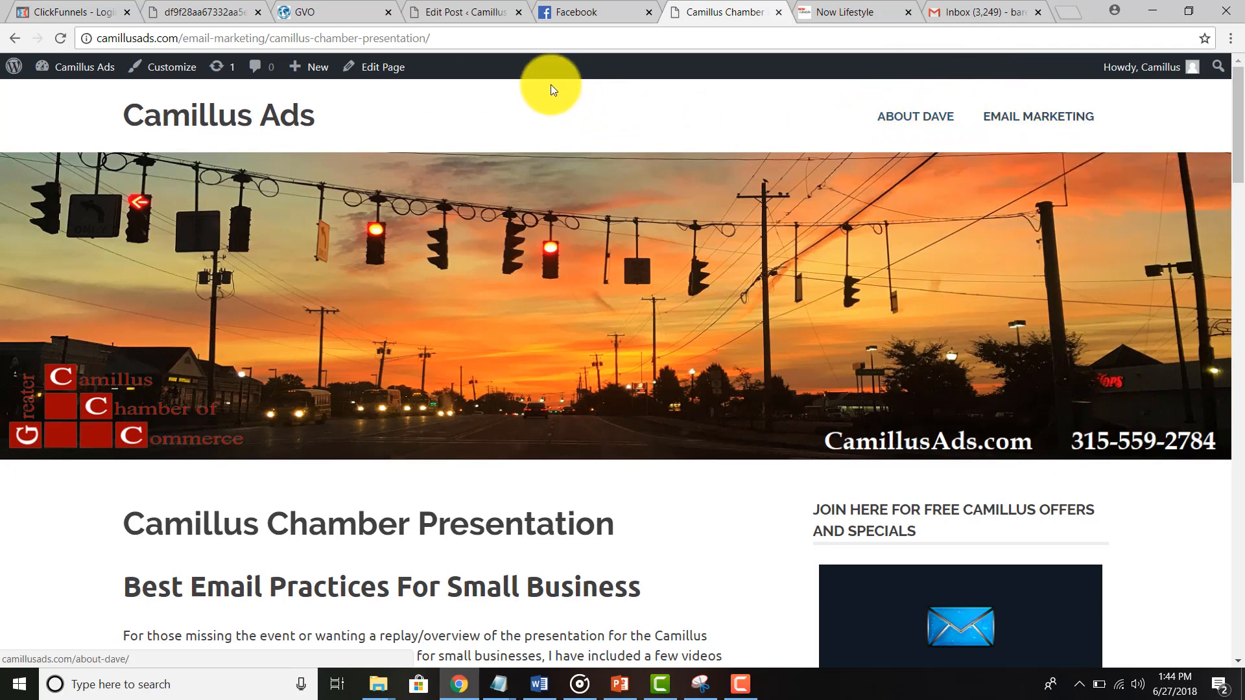
pyautogui.click(954, 146)
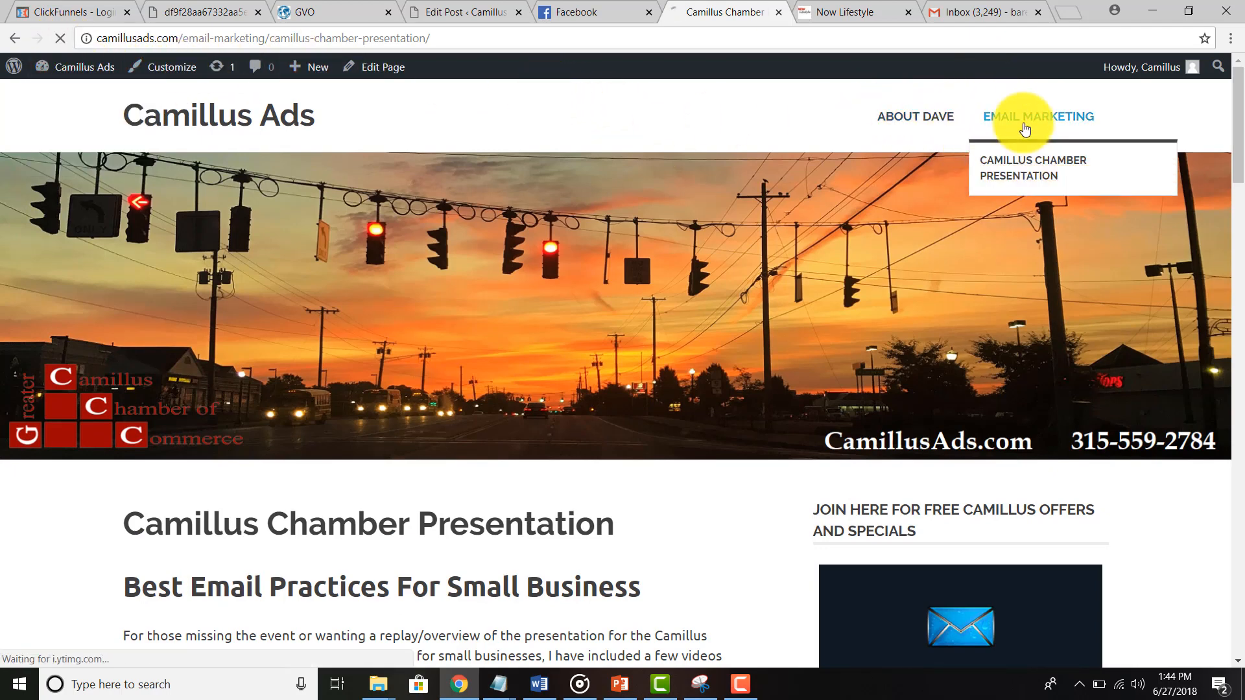
pyautogui.click(1024, 129)
# Step: Open the published Testing Email Camaigns post in a new tab from its permalink
pyautogui.click(436, 13)
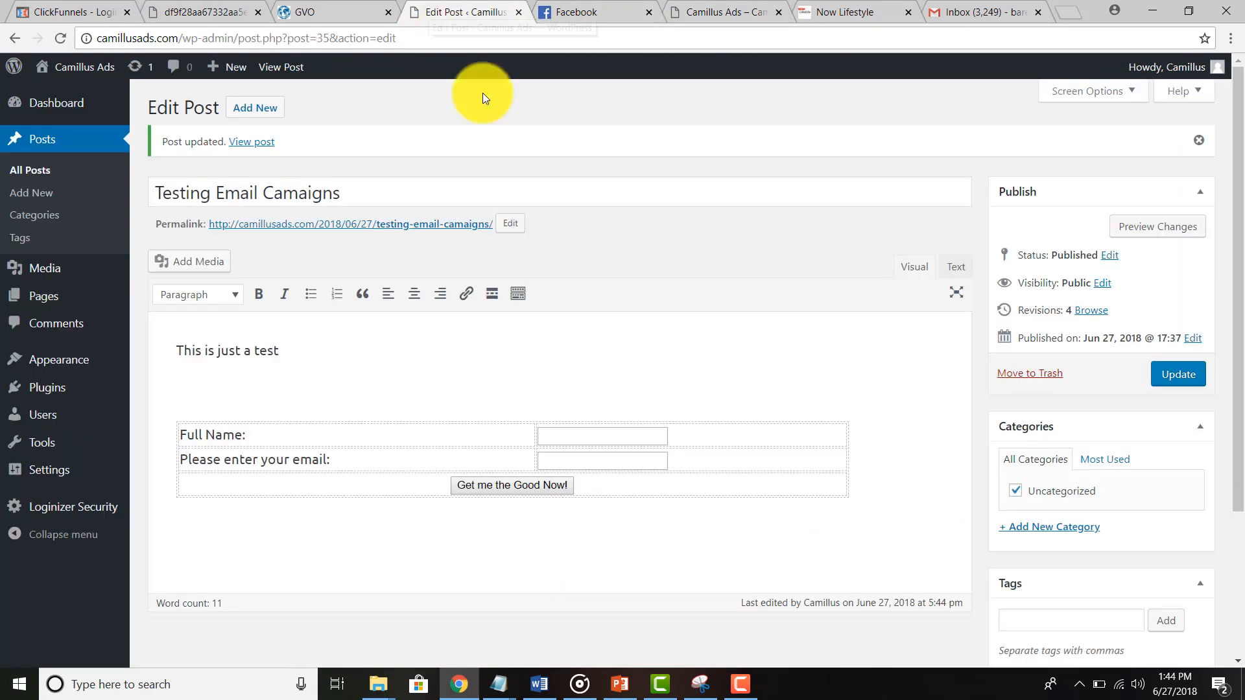
pyautogui.rightClick(284, 223)
pyautogui.click(324, 232)
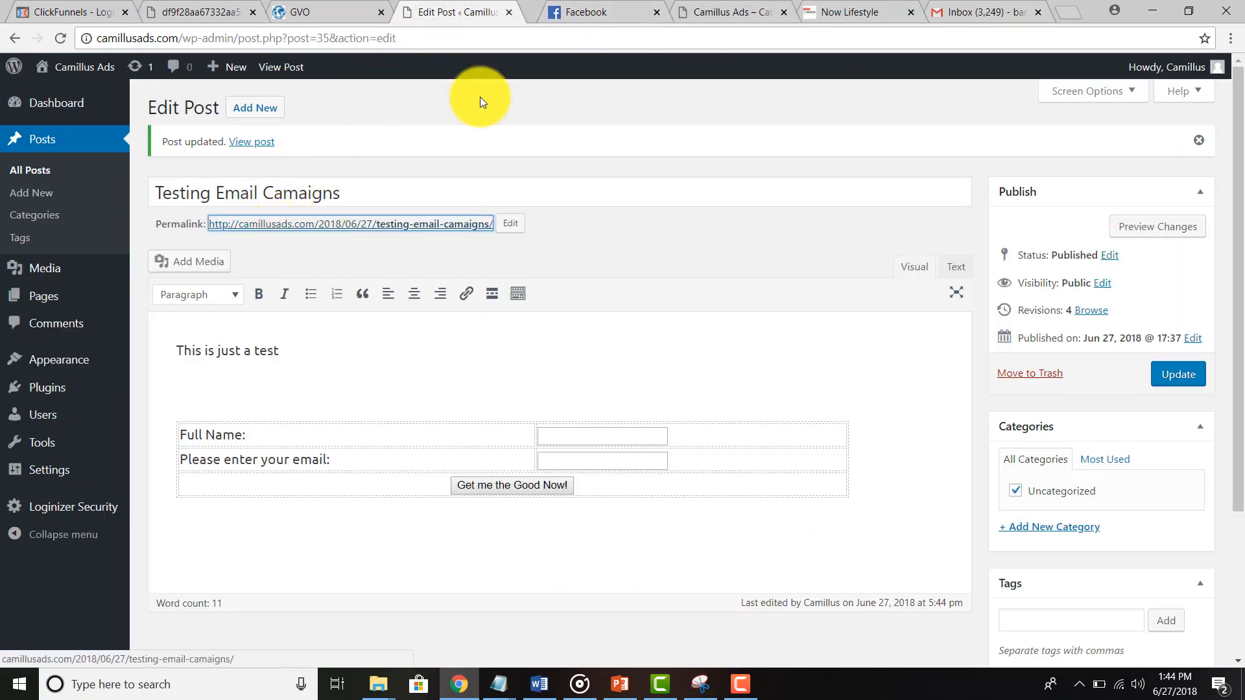
pyautogui.click(525, 11)
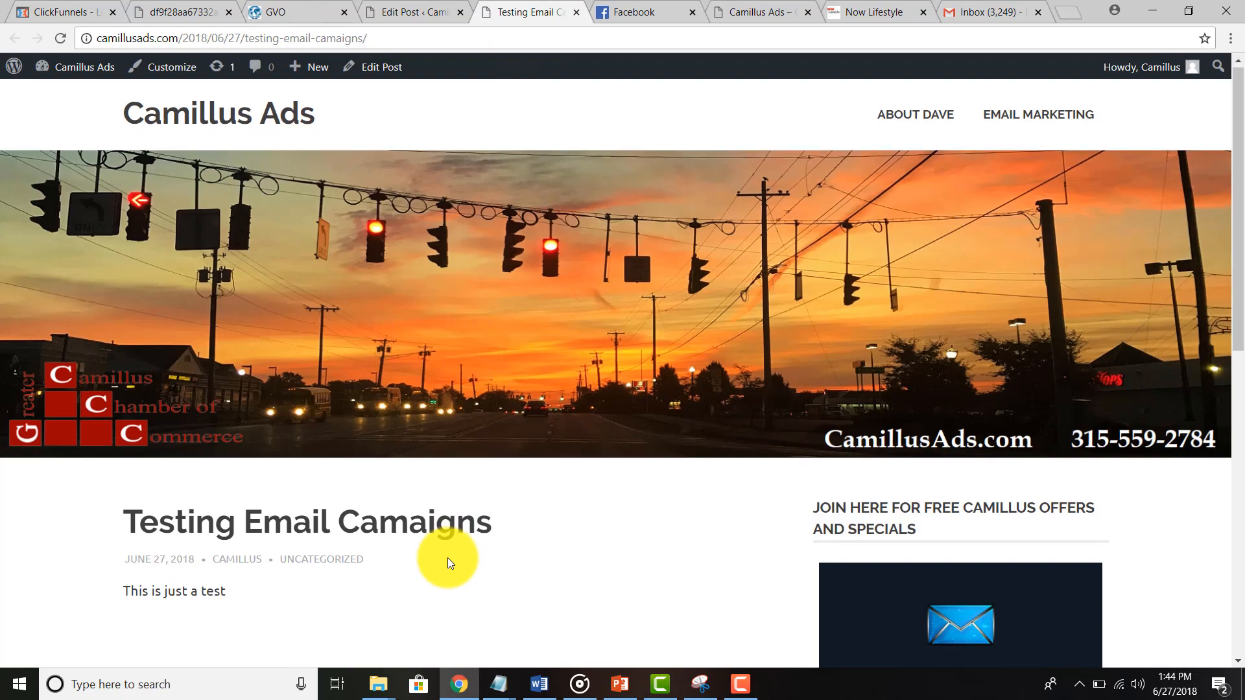
pyautogui.scroll(-6, 437, 525)
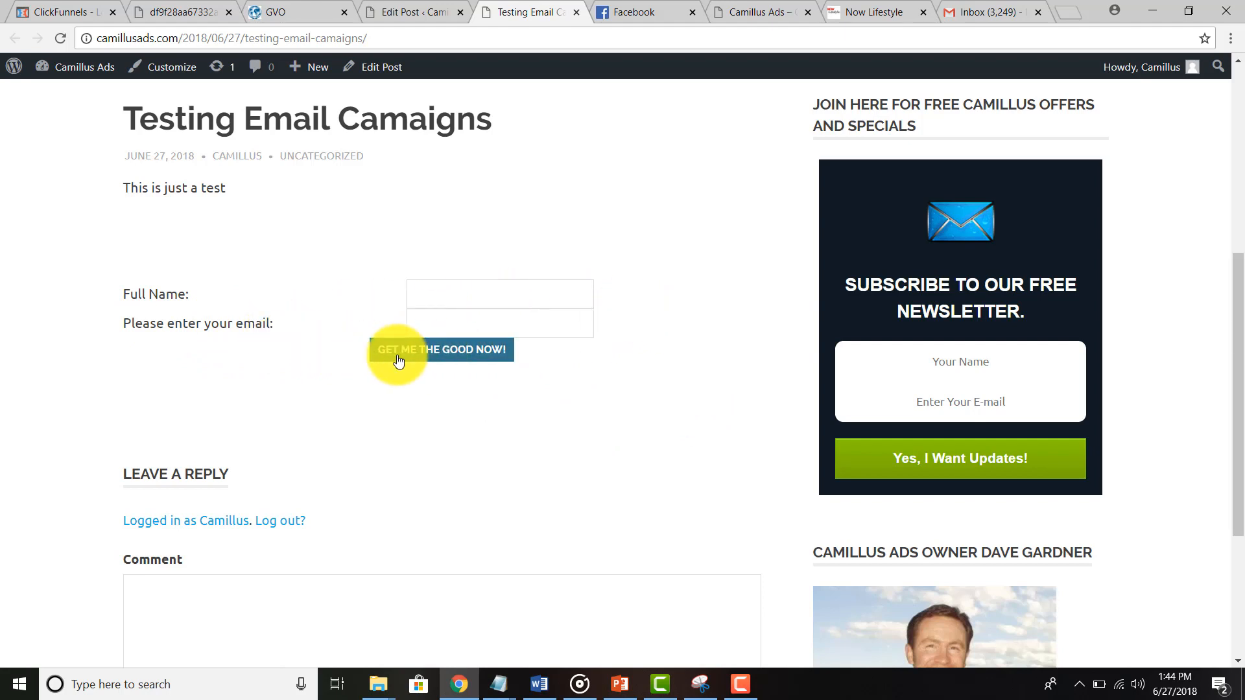
# Step: Submit the post's opt-in form with a second test name and a saved test email address
pyautogui.click(460, 295)
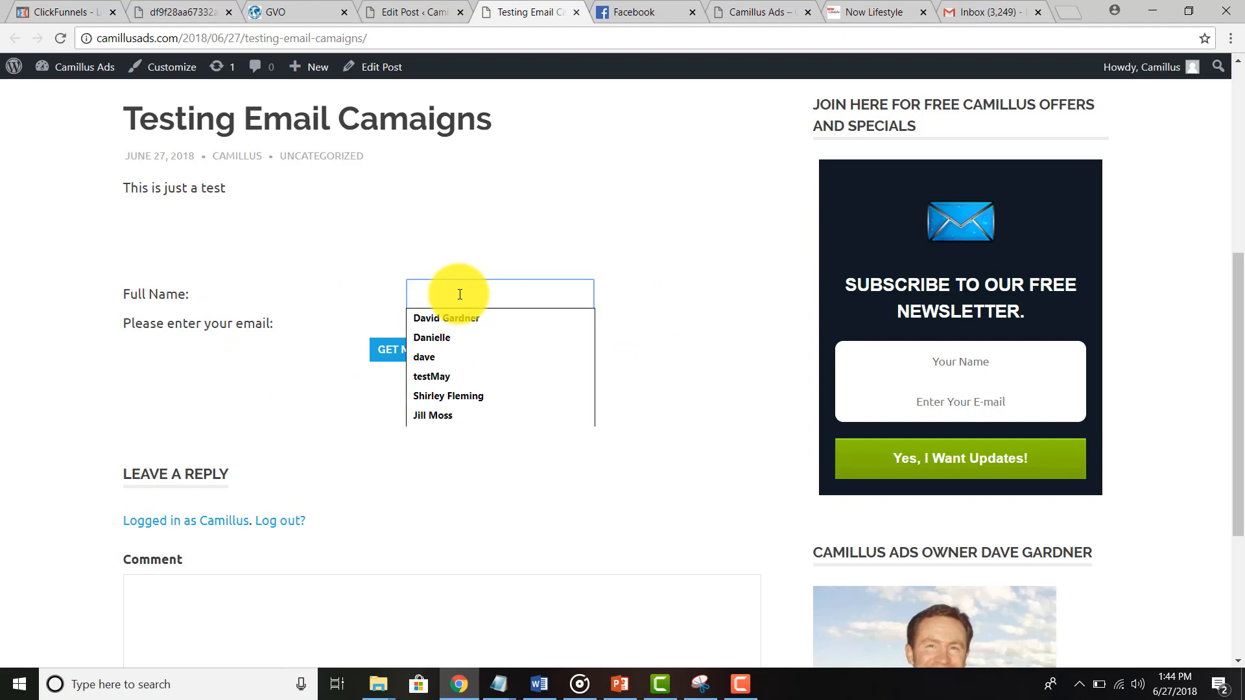
pyautogui.write('TES')
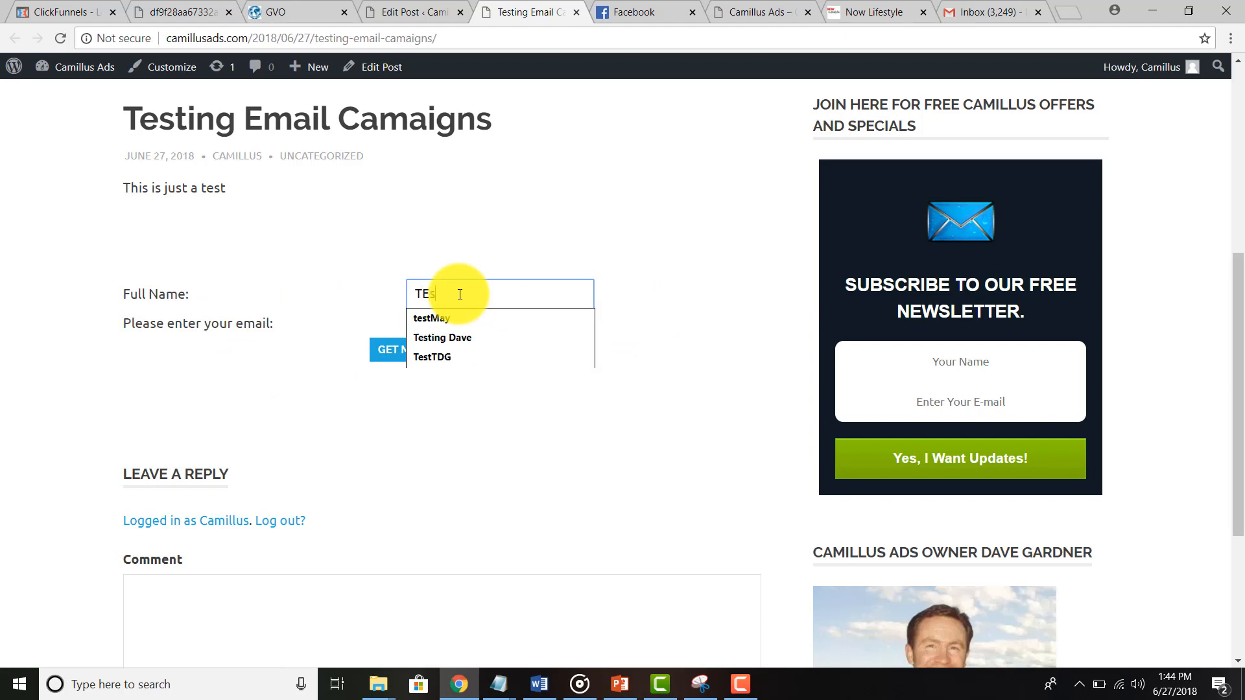
pyautogui.write('t')
pyautogui.press('BackSpace')
pyautogui.press('BackSpace')
pyautogui.press('BackSpace')
pyautogui.write('esti')
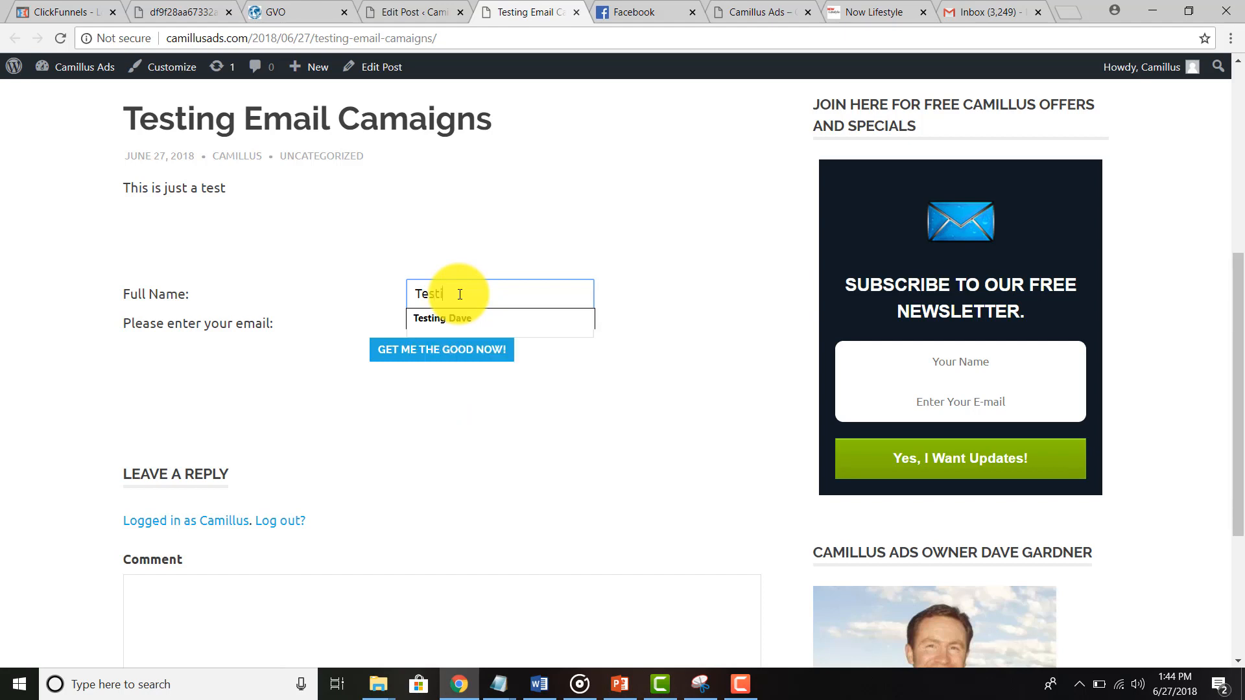
pyautogui.write('ng 1')
pyautogui.press('BackSpace')
pyautogui.write('2 Dave')
pyautogui.press('Tab')
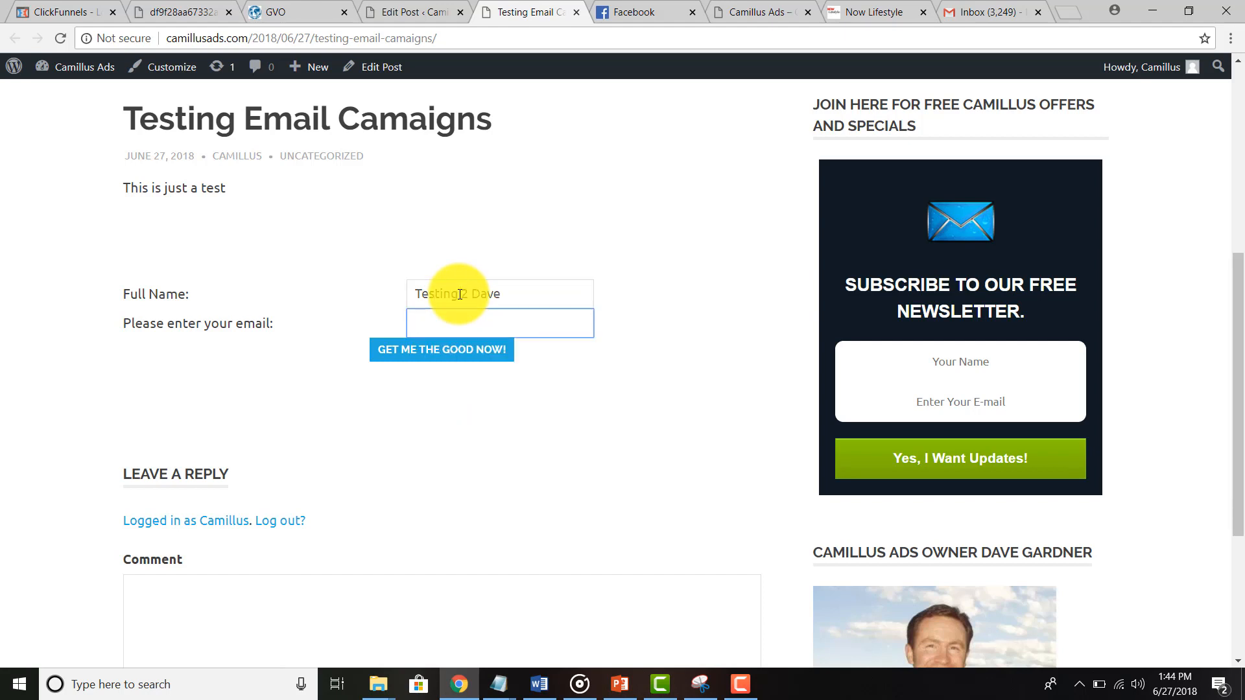
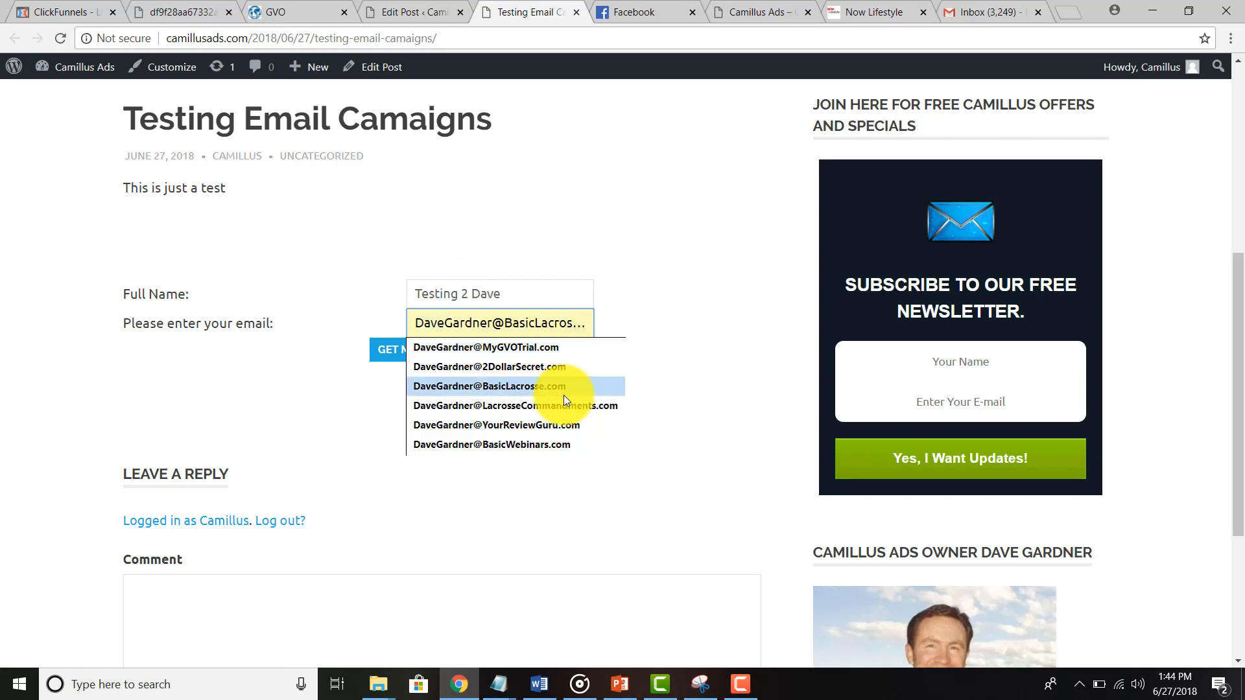
pyautogui.click(523, 425)
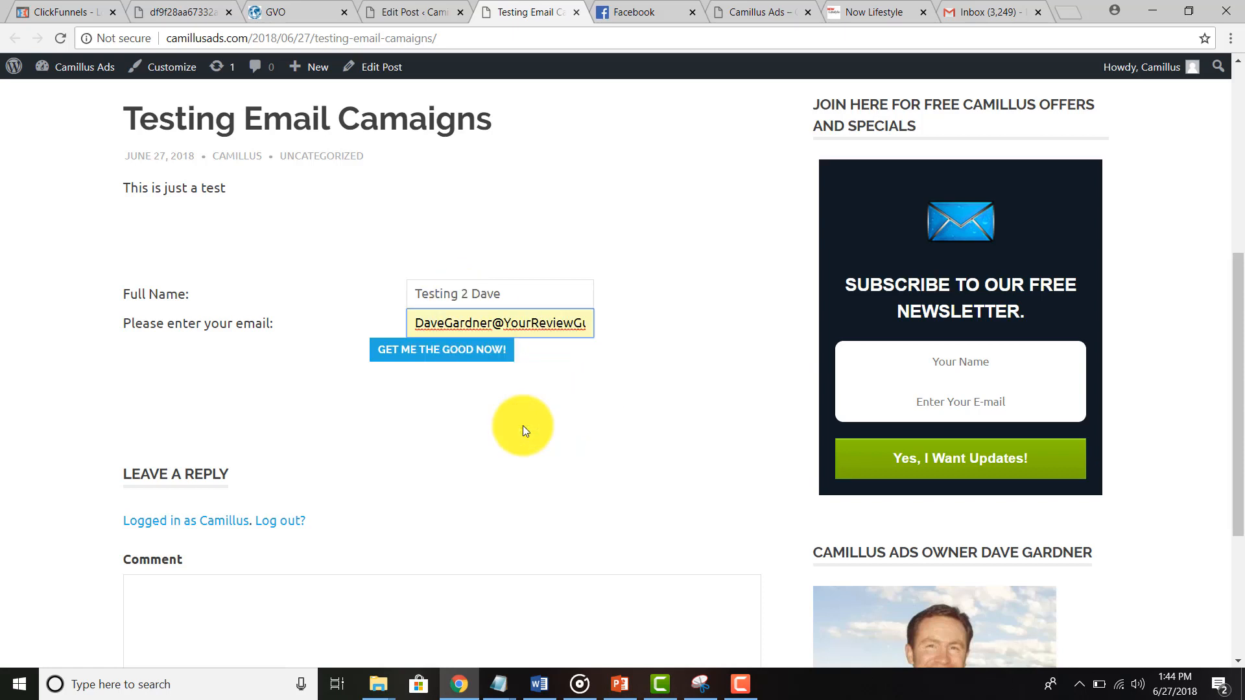
pyautogui.click(436, 353)
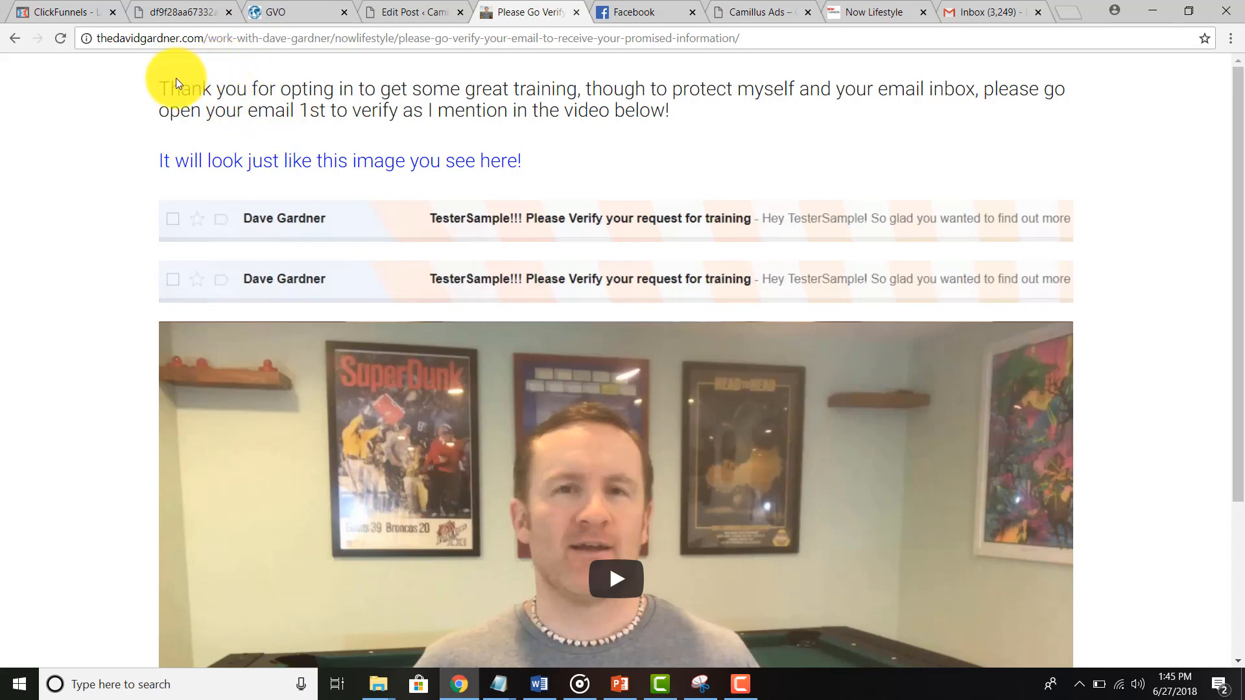
# Step: Review the verify-your-email thank-you page, then go to the Gmail inbox
pyautogui.moveTo(171, 81); pyautogui.dragTo(632, 127)
pyautogui.click(352, 131)
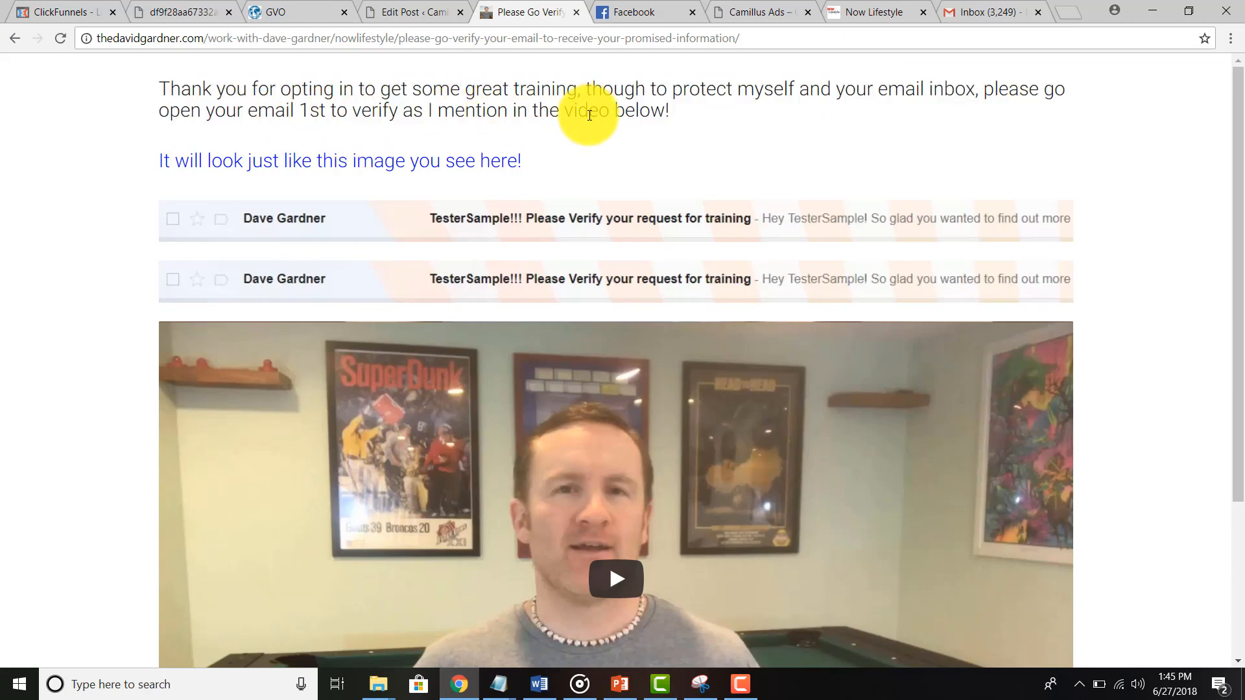
pyautogui.moveTo(190, 160); pyautogui.dragTo(500, 162)
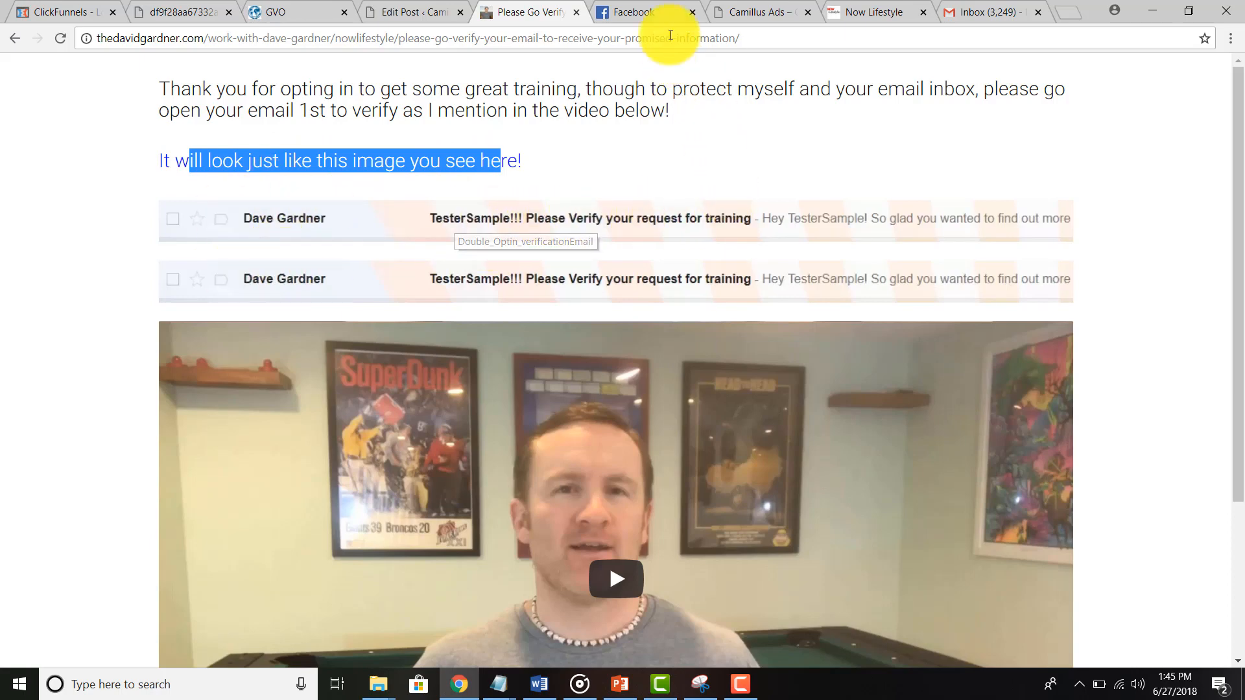
pyautogui.click(968, 9)
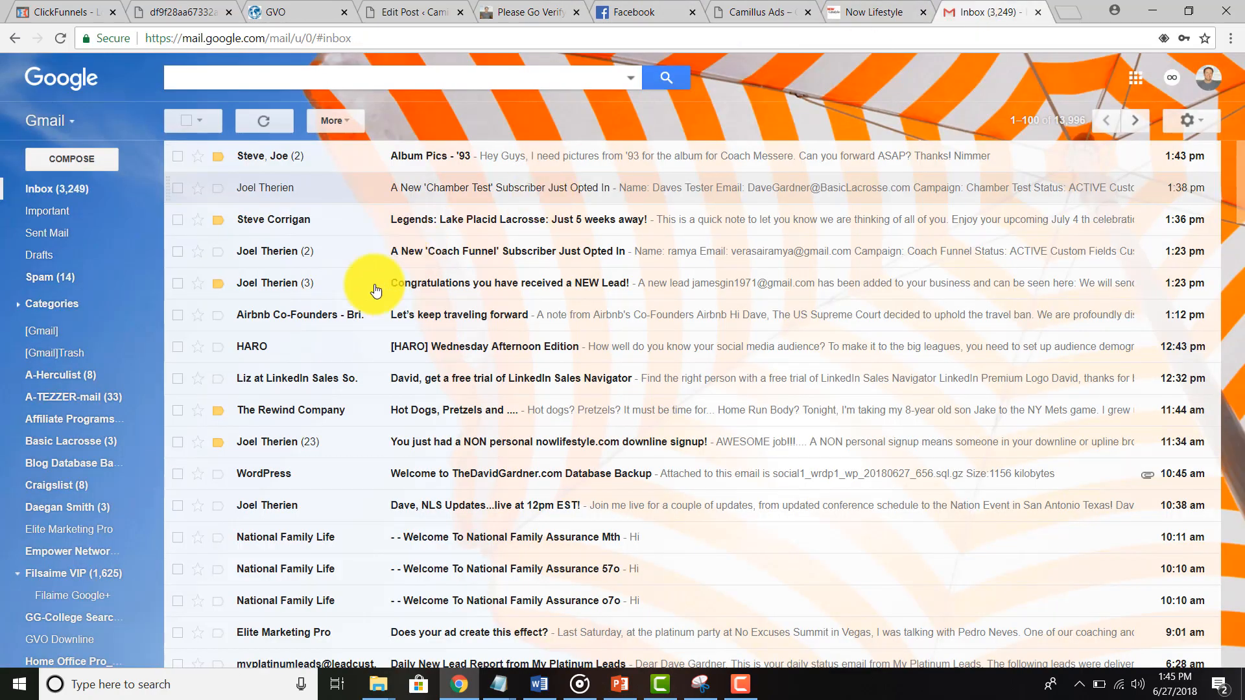
# Step: Scroll through the Gmail inbox, then return to the Now Lifestyle Chamber Test Form List
pyautogui.scroll(-3, 334, 256)
pyautogui.scroll(3, 334, 258)
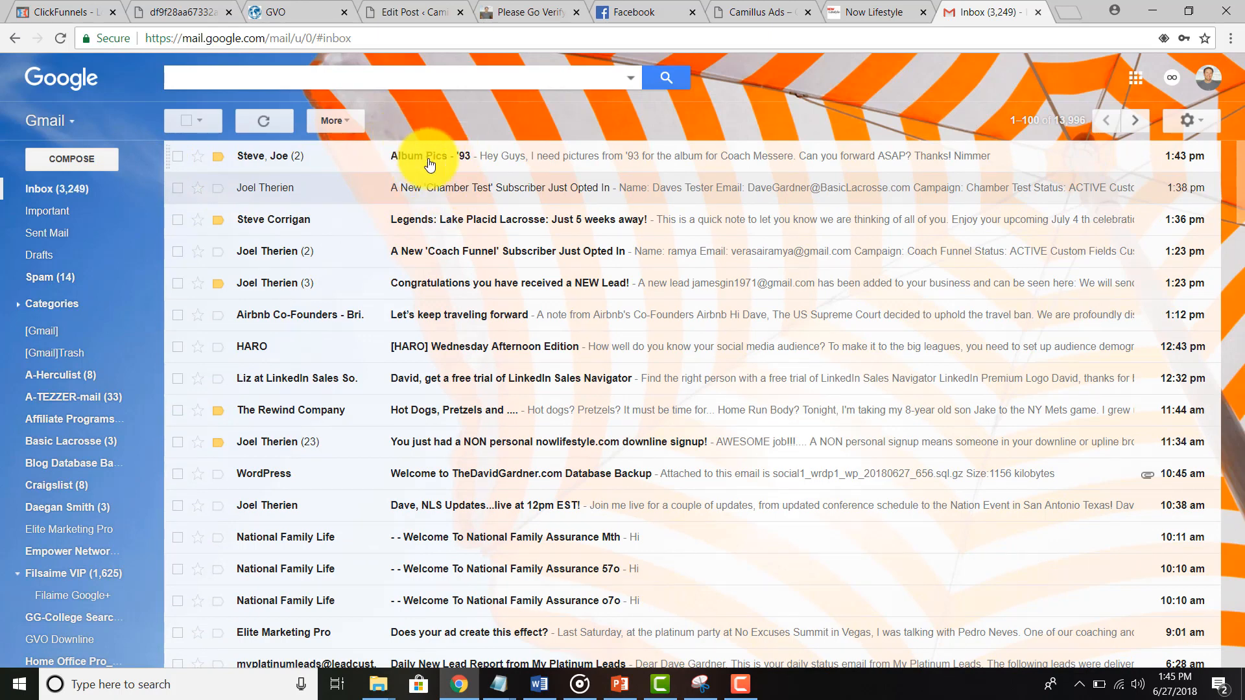
pyautogui.click(880, 11)
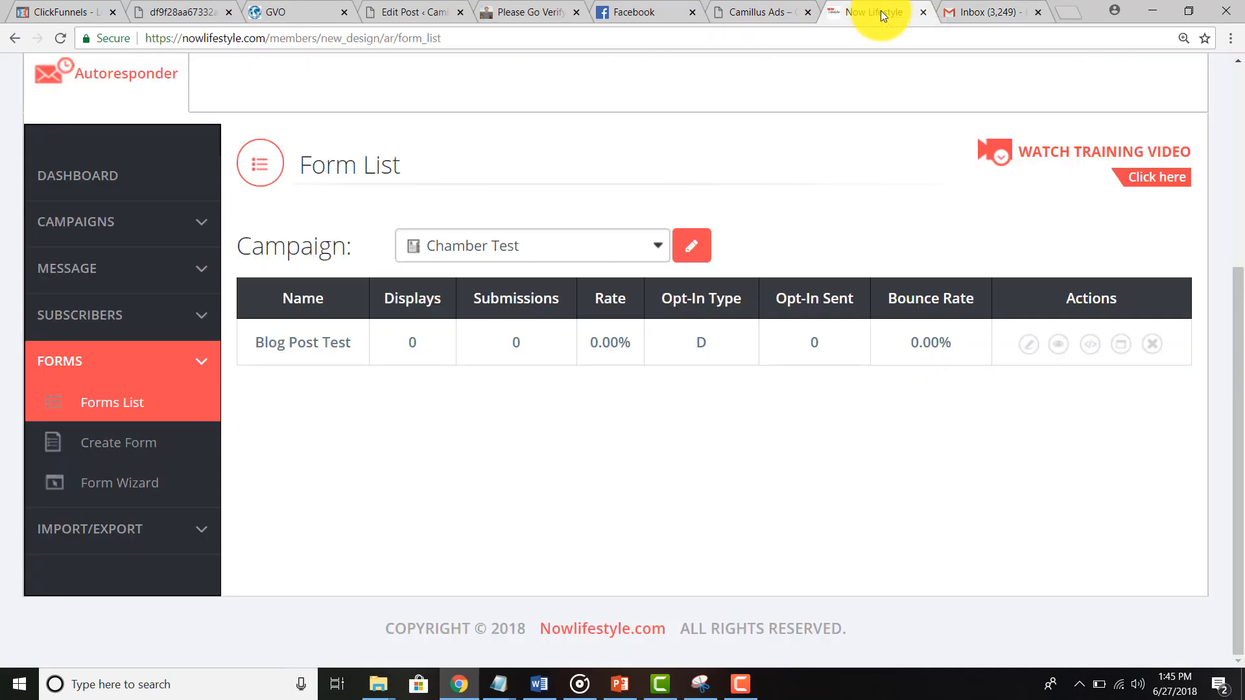
# Step: Open the Opt-In-Message settings with the Chamber Test campaign selected
pyautogui.click(101, 269)
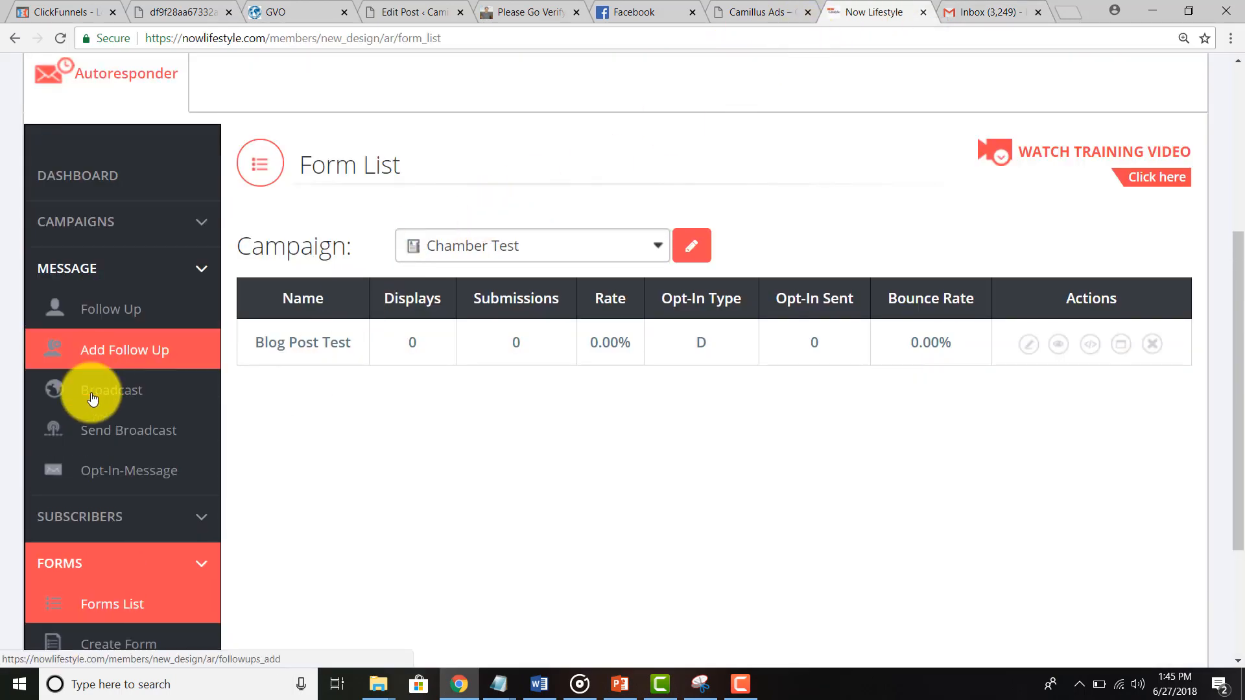
pyautogui.click(106, 471)
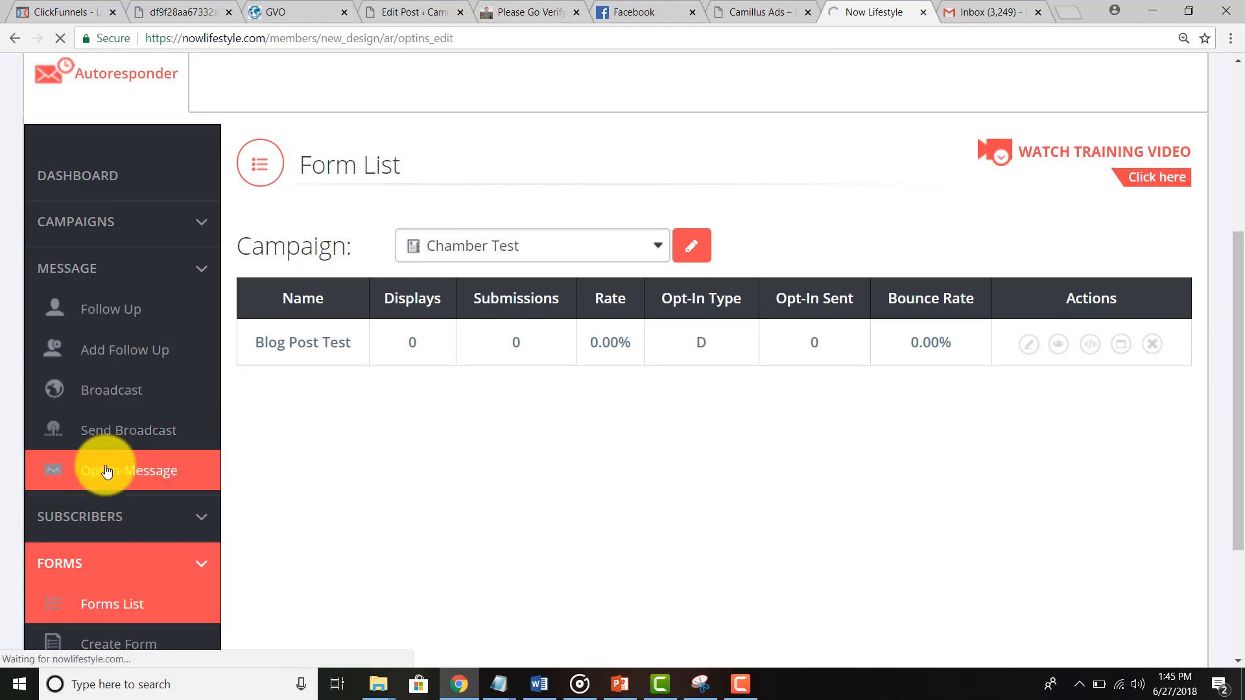
pyautogui.scroll(-4, 259, 408)
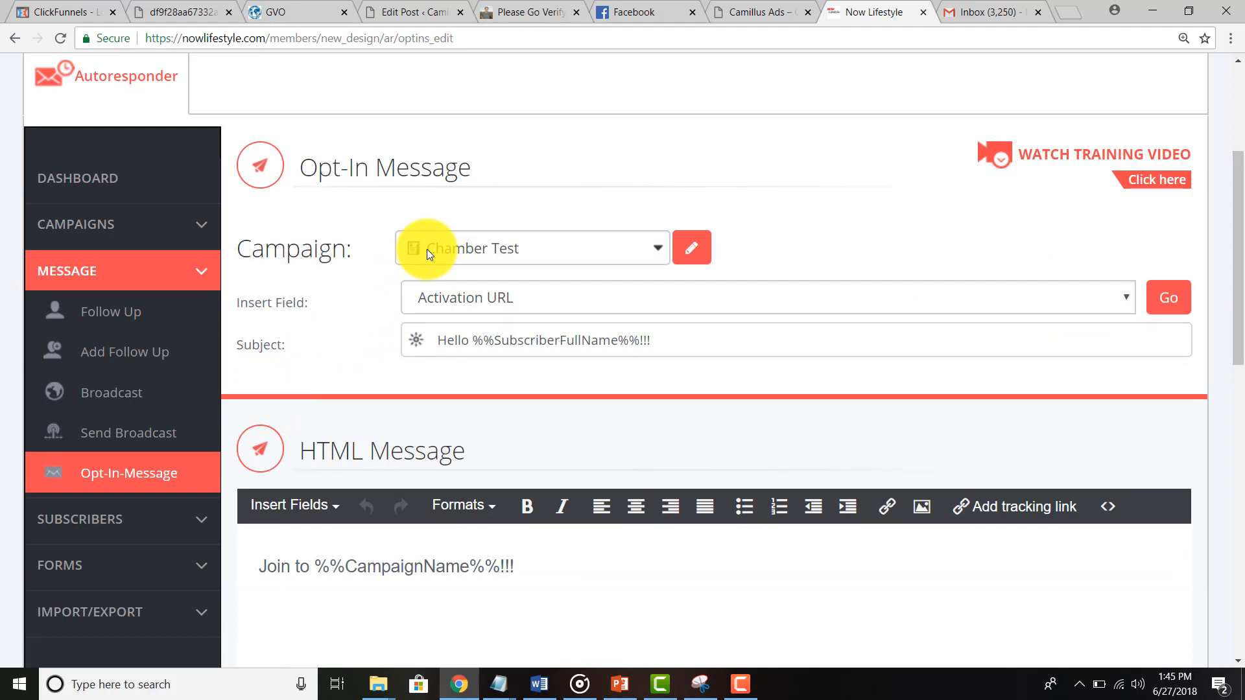
pyautogui.click(461, 249)
pyautogui.click(462, 249)
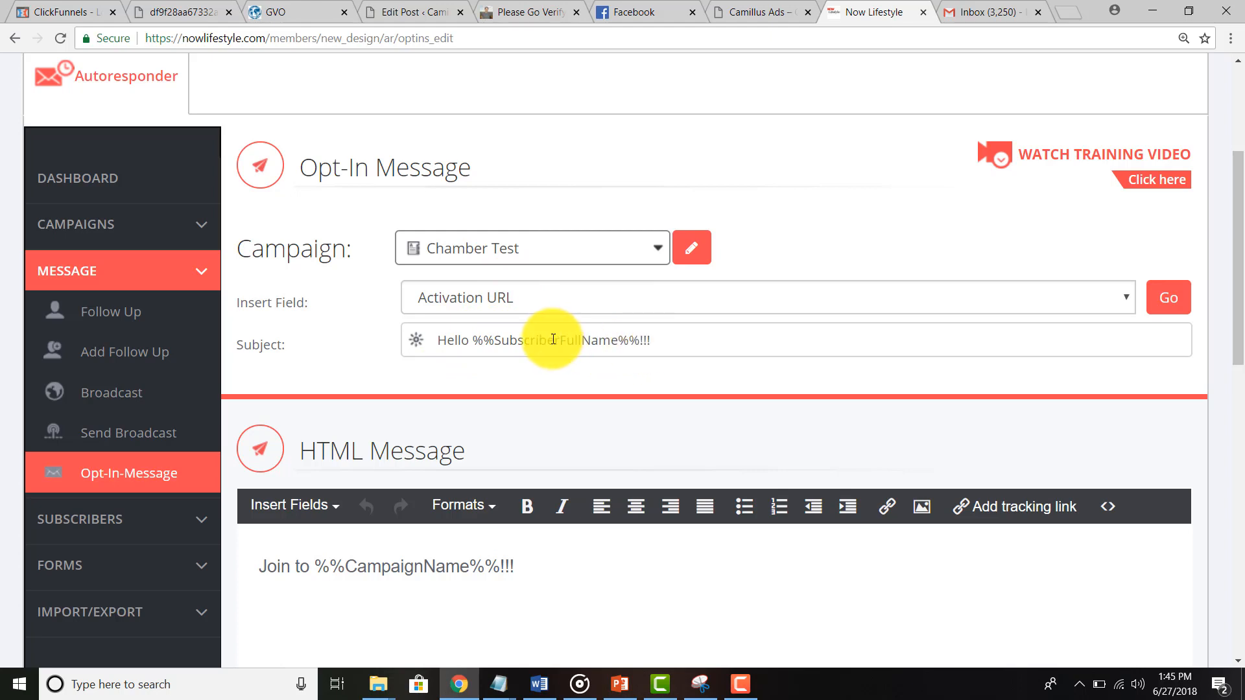
# Step: Append 'Please Verify your request for training!' to the subject after the full-name greeting
pyautogui.click(681, 341)
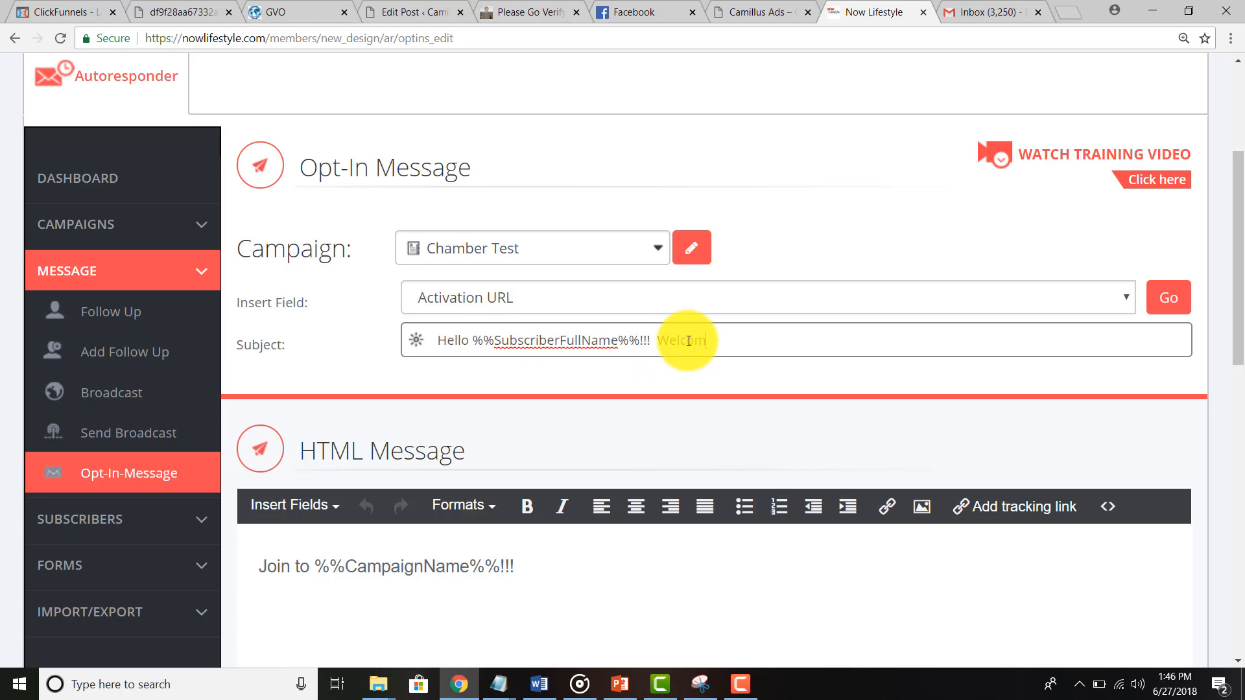
pyautogui.write('Welcome to the Cha')
pyautogui.press('BackSpace')
pyautogui.press('BackSpace')
pyautogui.press('BackSpace')
pyautogui.press('BackSpace')
pyautogui.press('BackSpace')
pyautogui.press('BackSpace')
pyautogui.press('BackSpace')
pyautogui.press('BackSpace')
pyautogui.press('BackSpace')
pyautogui.press('BackSpace')
pyautogui.press('BackSpace')
pyautogui.press('BackSpace')
pyautogui.press('BackSpace')
pyautogui.press('BackSpace')
pyautogui.press('BackSpace')
pyautogui.press('BackSpace')
pyautogui.press('BackSpace')
pyautogui.press('BackSpace')
pyautogui.press('BackSpace')
pyautogui.press('BackSpace')
pyautogui.click(508, 15)
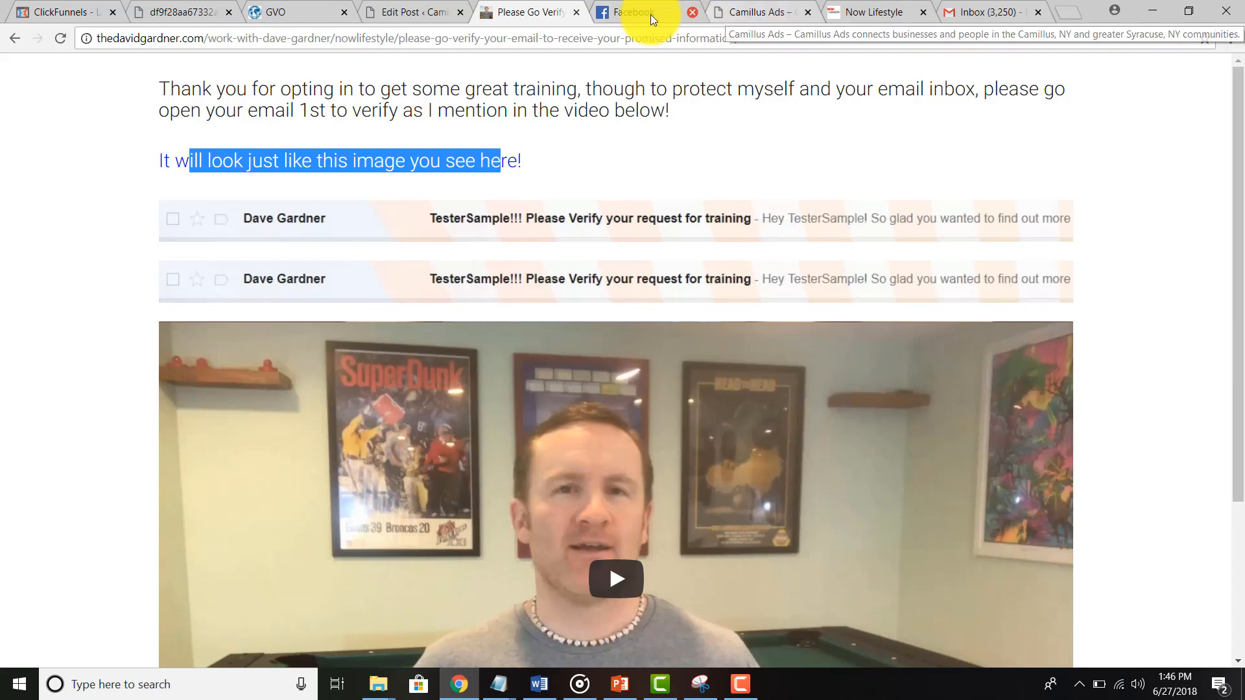
pyautogui.click(873, 13)
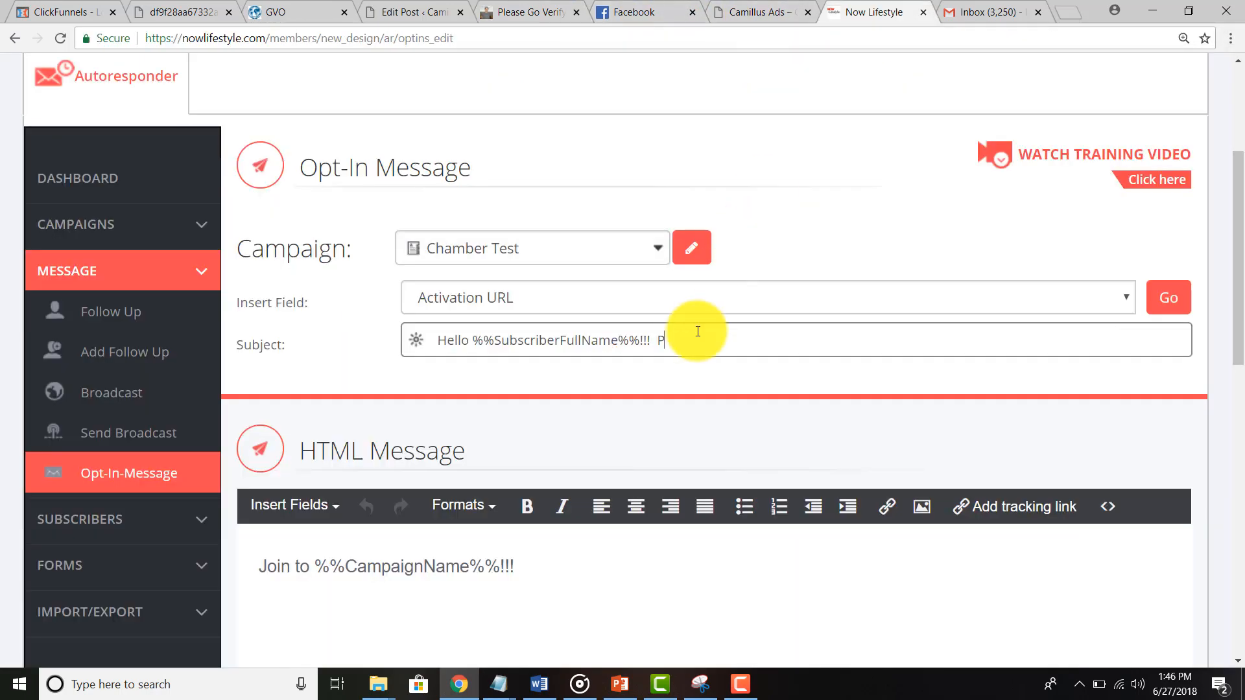
pyautogui.write('ease Verify your req')
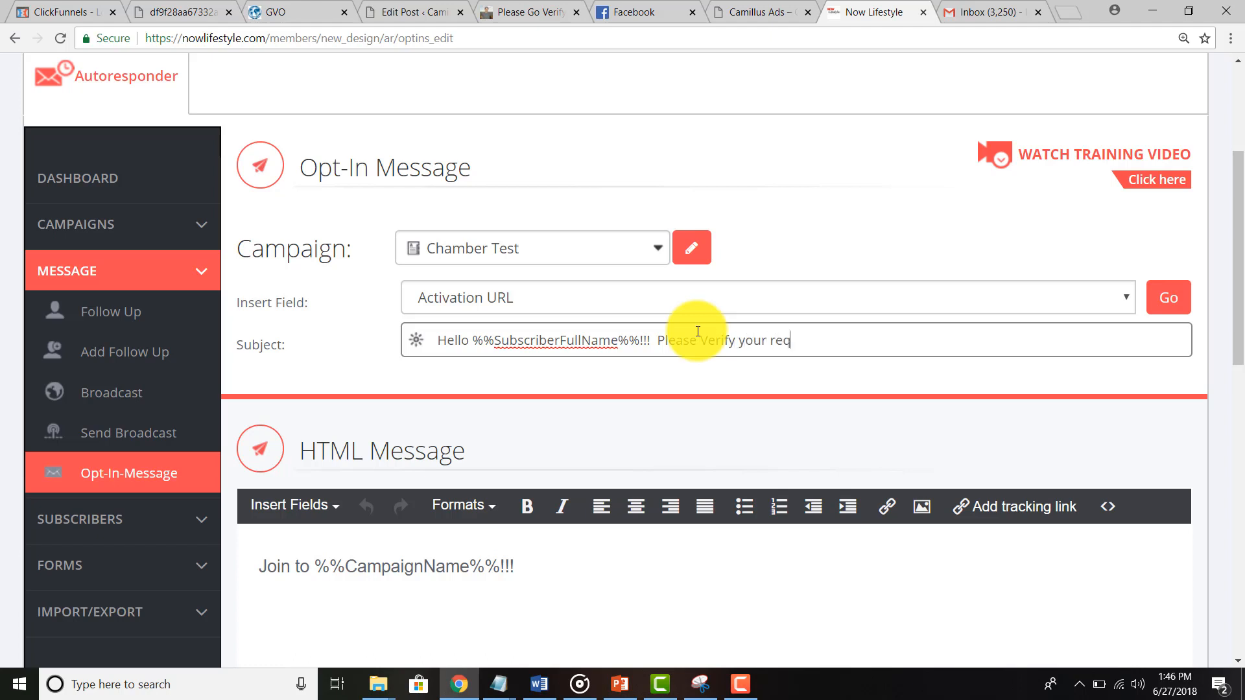
pyautogui.write('uest for training!')
pyautogui.scroll(-3, 697, 332)
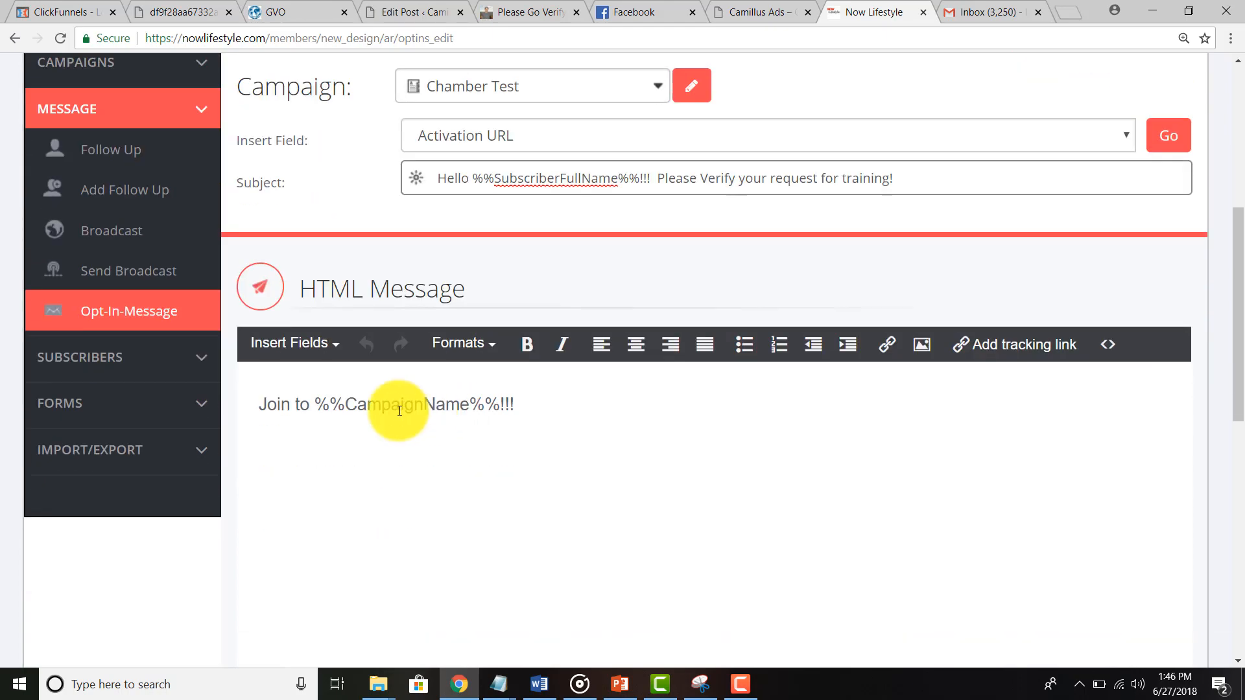
# Step: Add a 'Hey %%SubscriberFullName%%' greeting line at the top of the message body
pyautogui.click(258, 407)
pyautogui.press('Return')
pyautogui.press('Return')
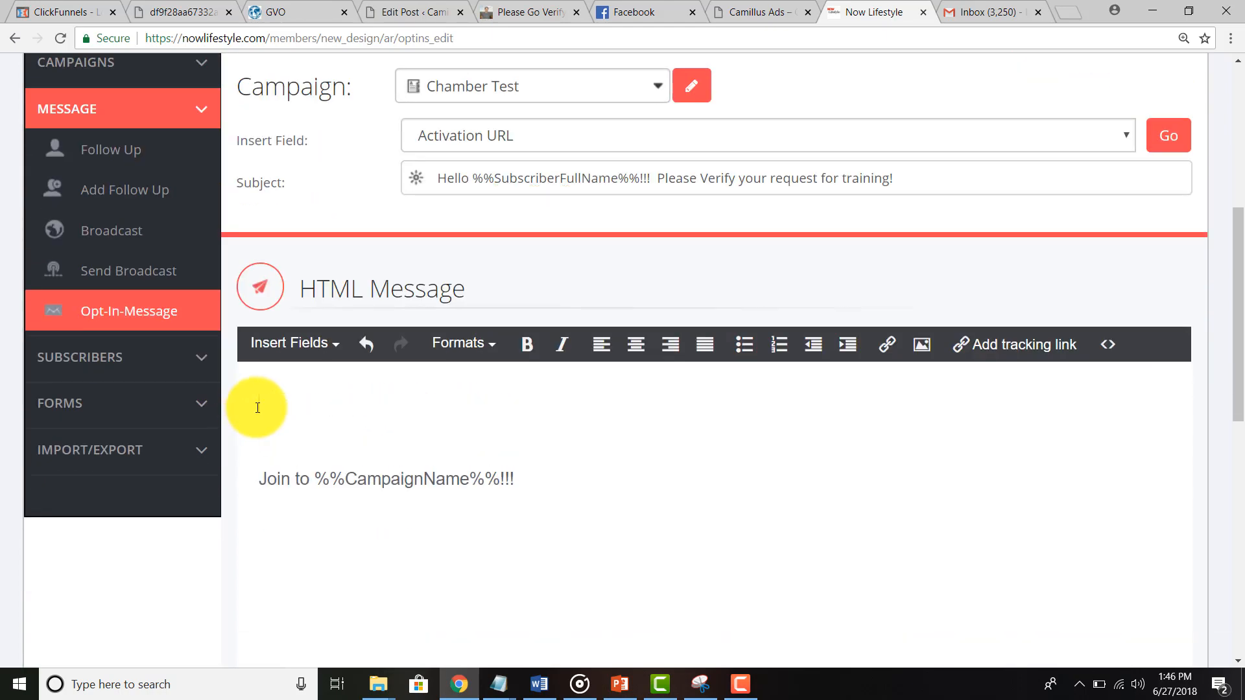
pyautogui.write('Hey')
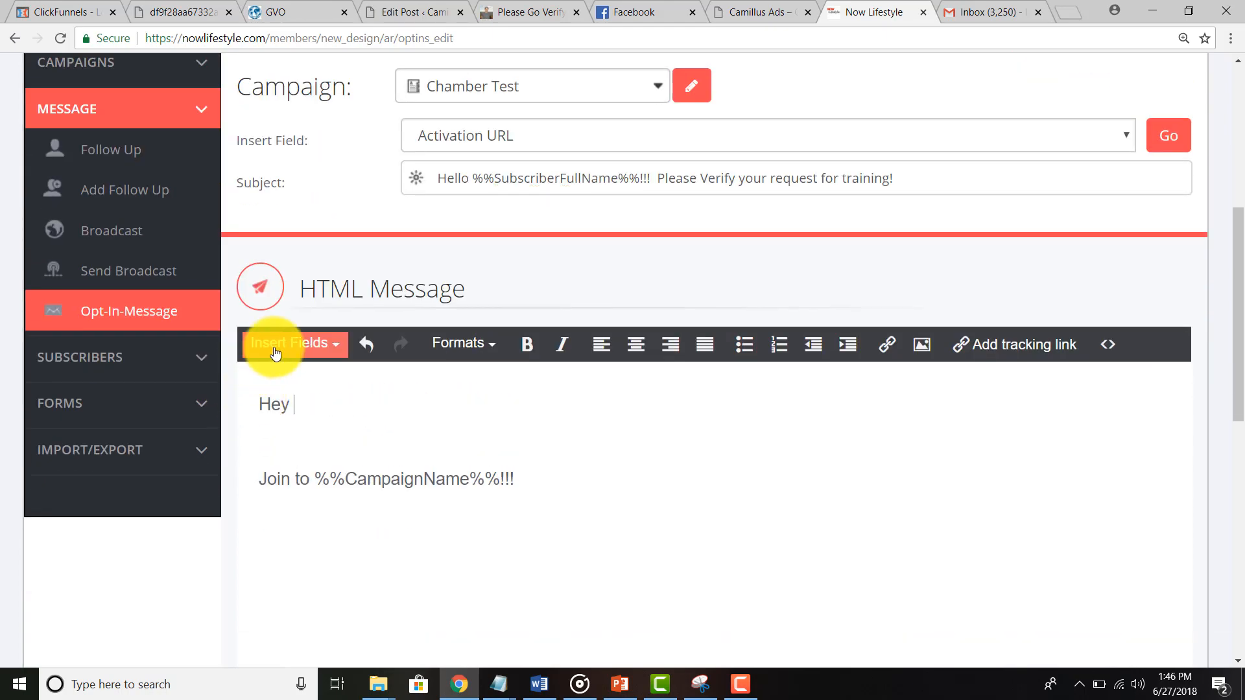
pyautogui.click(274, 347)
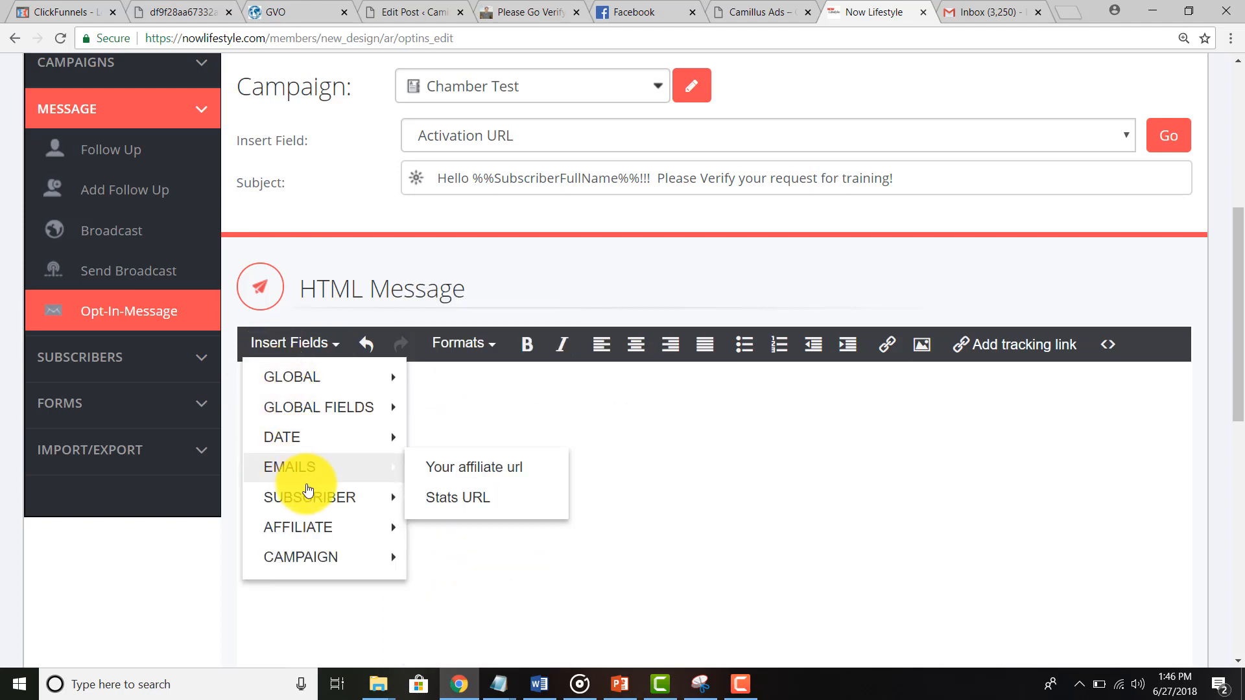
pyautogui.moveTo(304, 497)
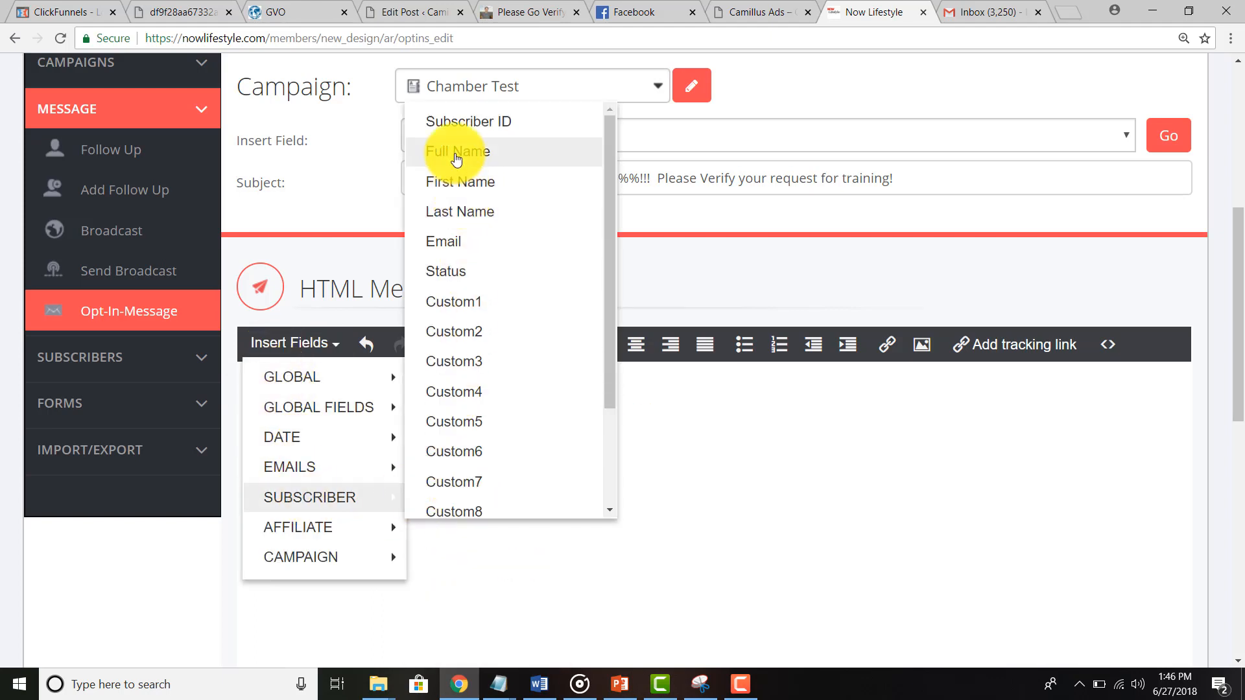
pyautogui.click(458, 168)
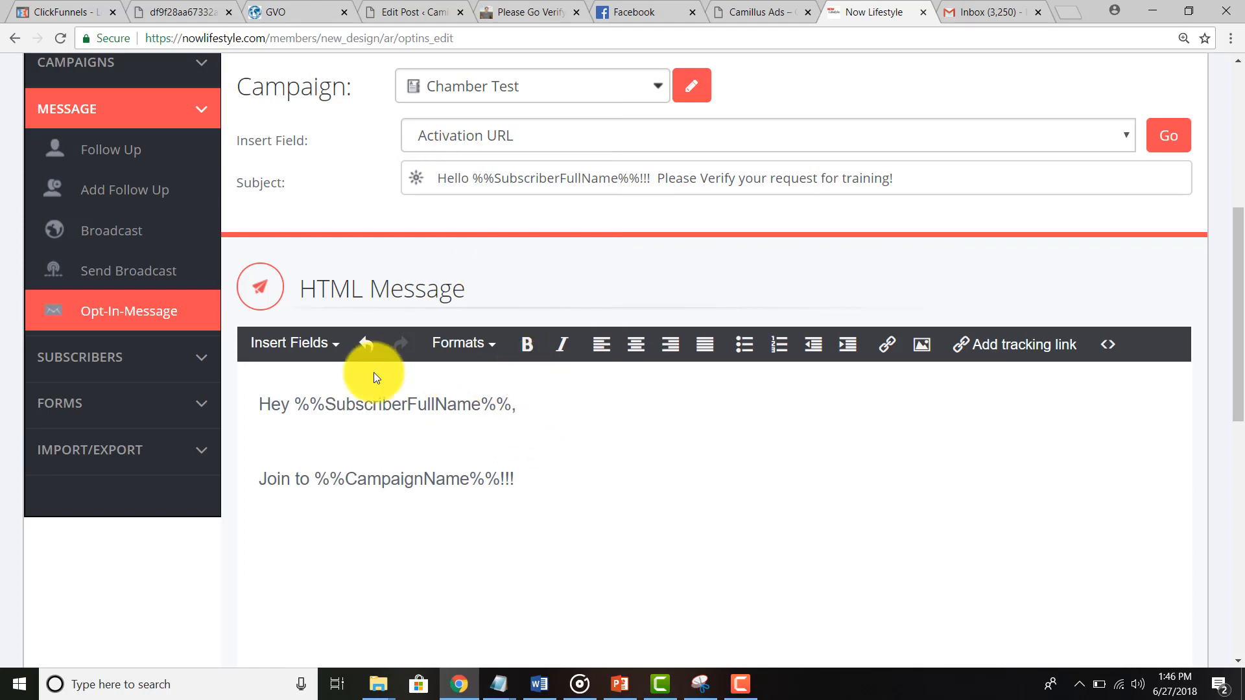
# Step: Add the body asking readers to click Join to keep receiving our awesome emails
pyautogui.press('Return')
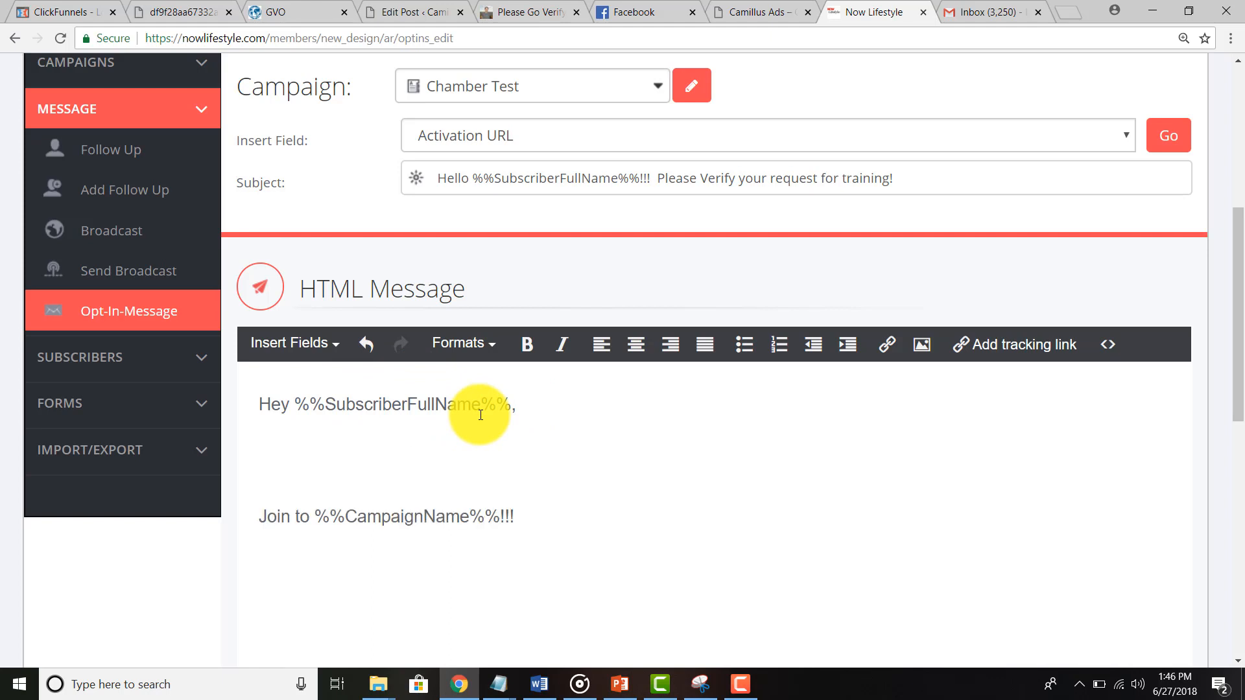
pyautogui.write('Congrats on wan')
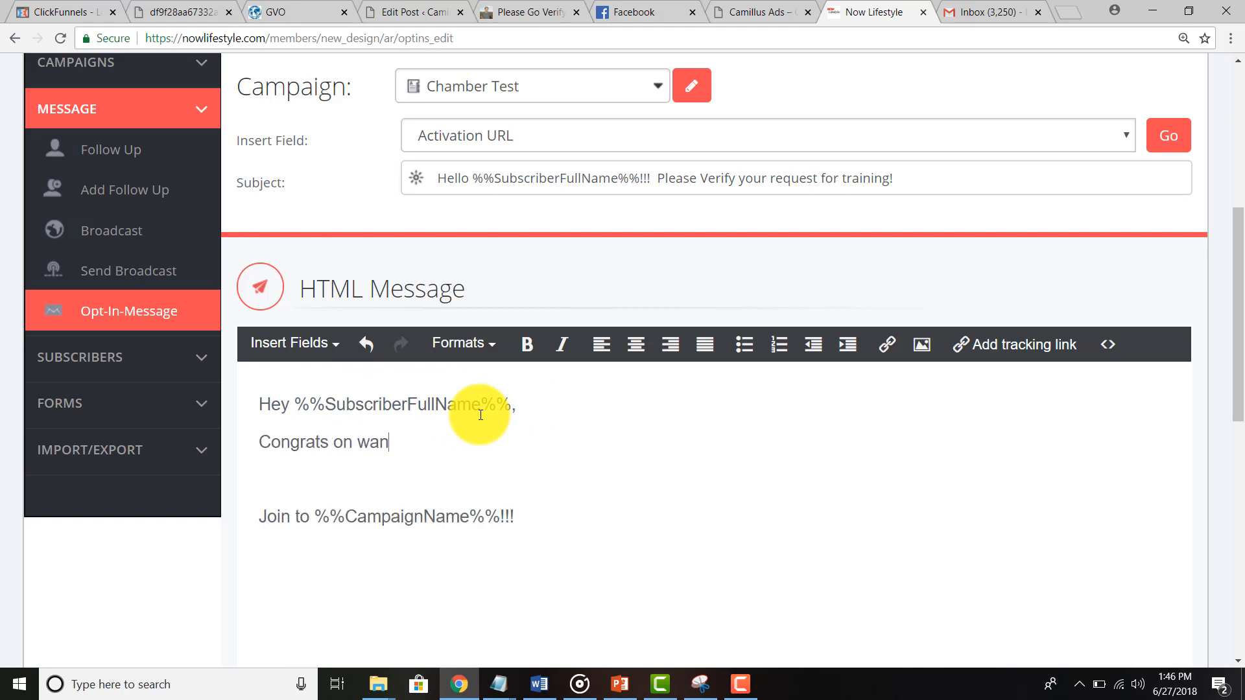
pyautogui.write('ting to know mor')
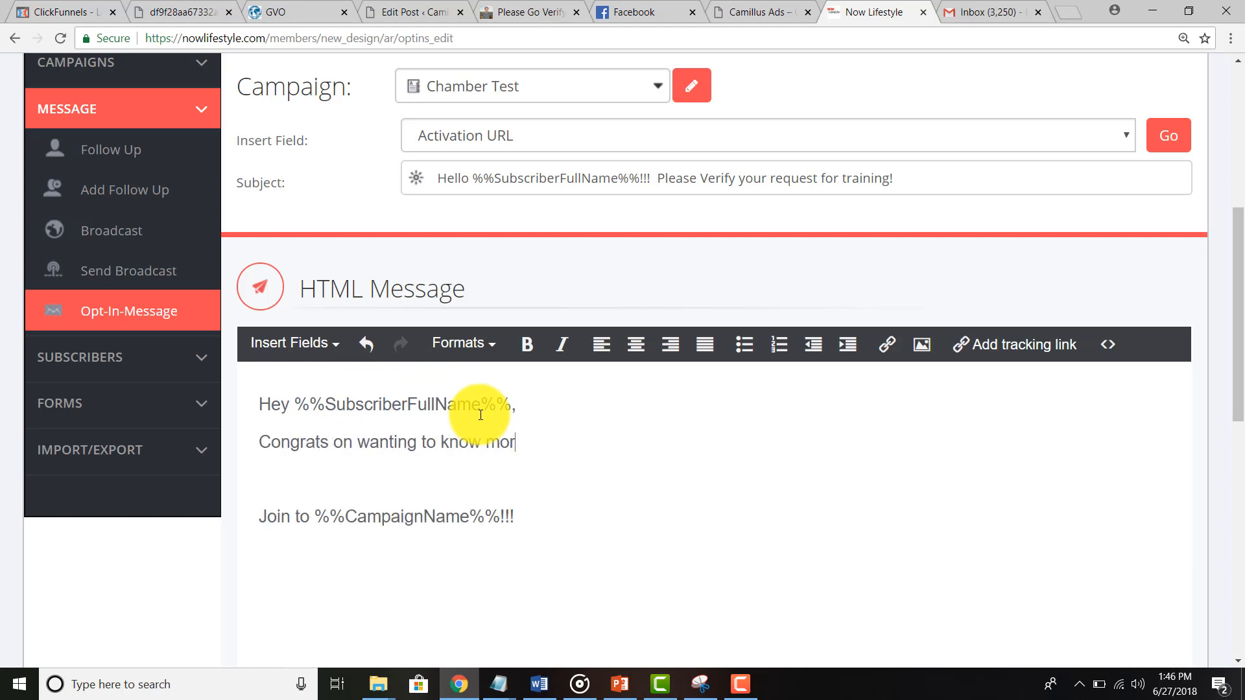
pyautogui.write('e.....Please click the li')
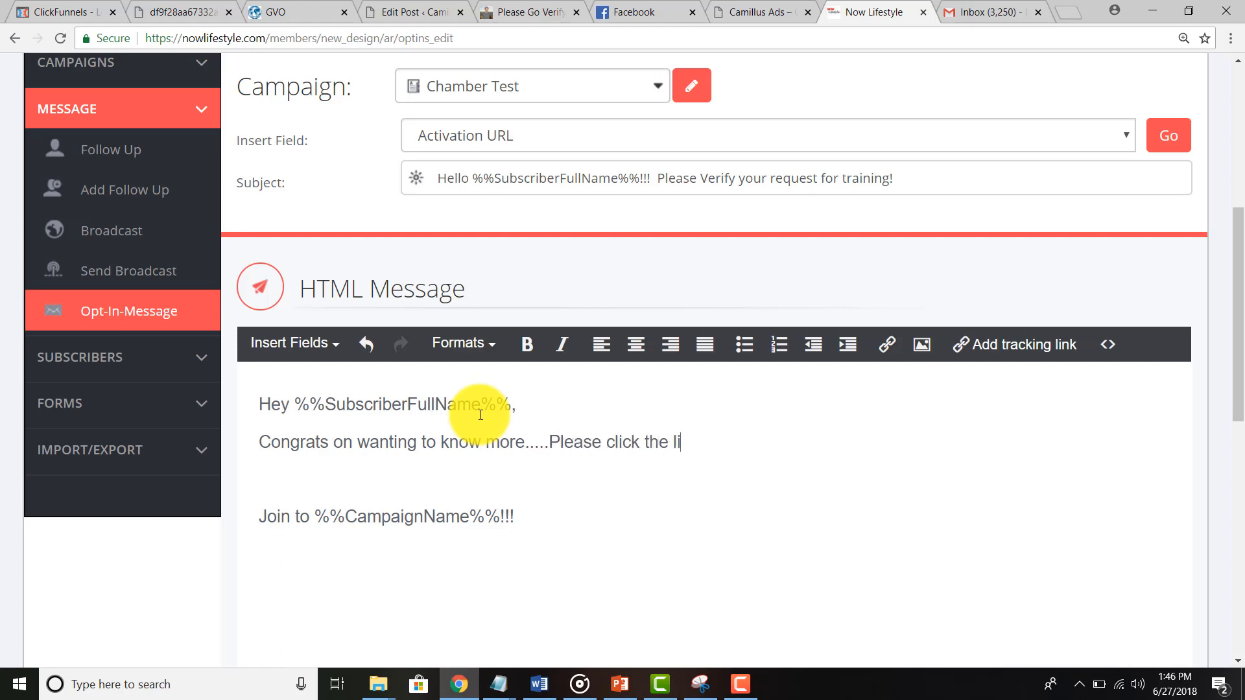
pyautogui.write('nk below that said')
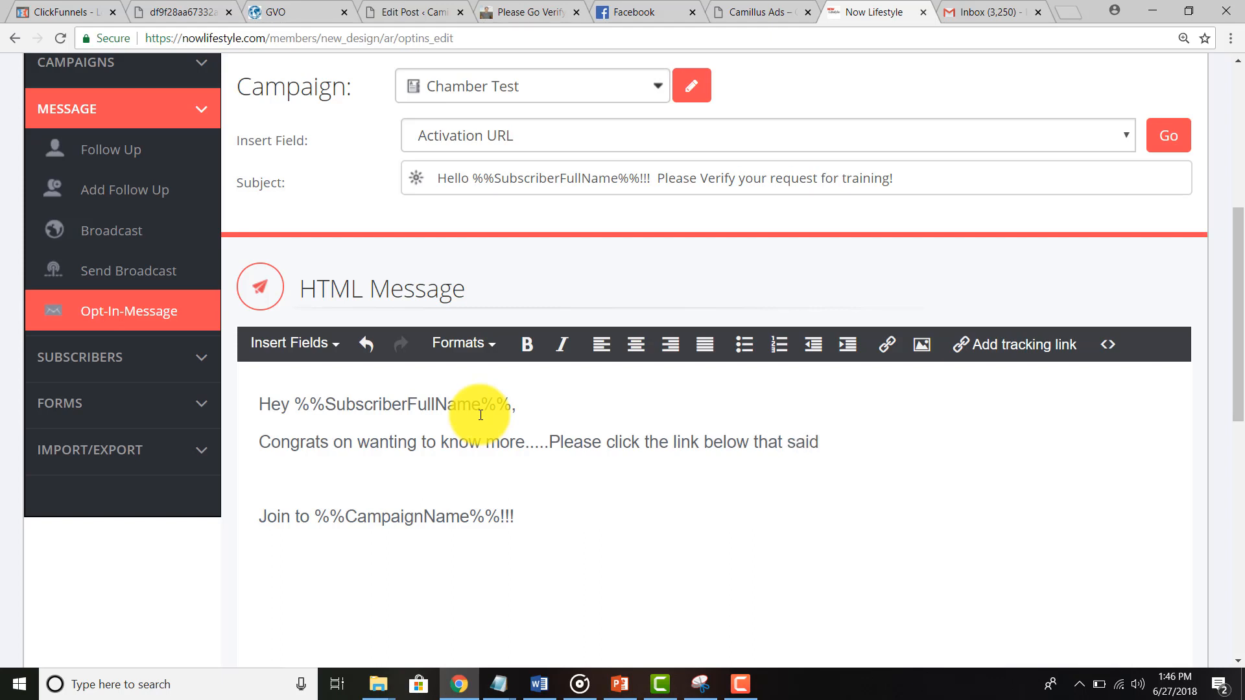
pyautogui.write(' to Join')
pyautogui.press('Return')
pyautogui.write('in')
pyautogui.press('BackSpace')
pyautogui.press('BackSpace')
pyautogui.press('BackSpace')
pyautogui.hotkey('shift', 'Return')
pyautogui.write('Oo')
pyautogui.press('BackSpace')
pyautogui.press('BackSpace')
pyautogui.write('in ')
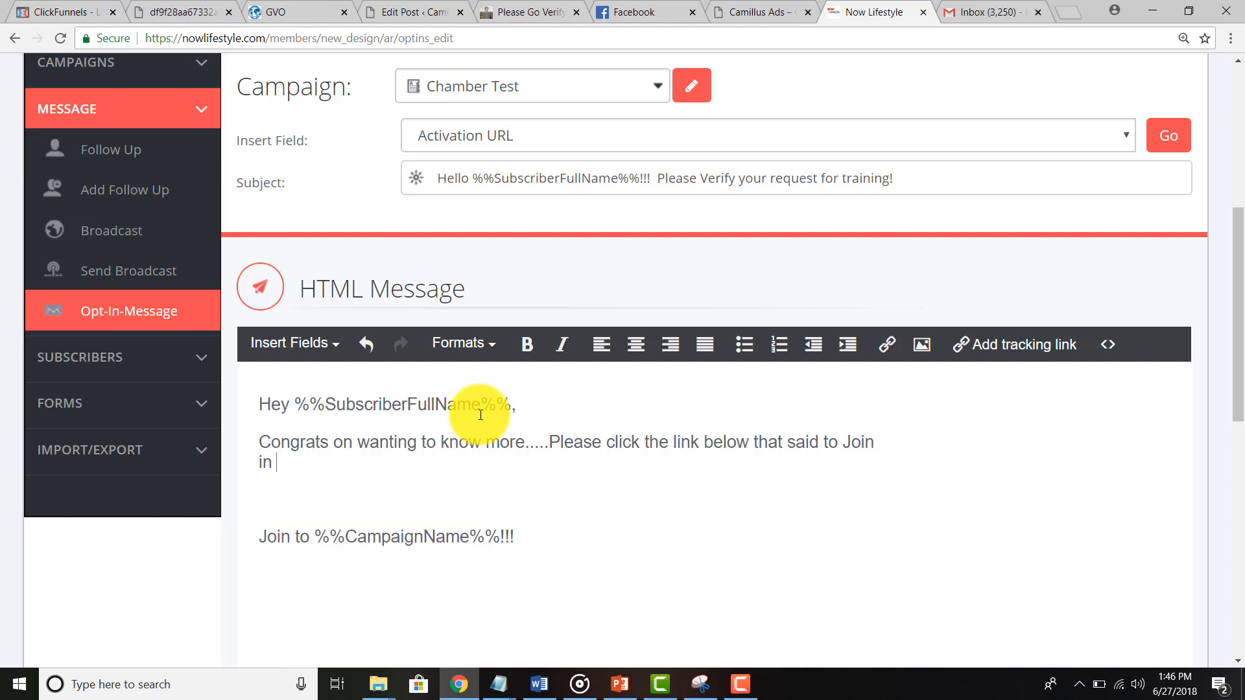
pyautogui.write('order to keep')
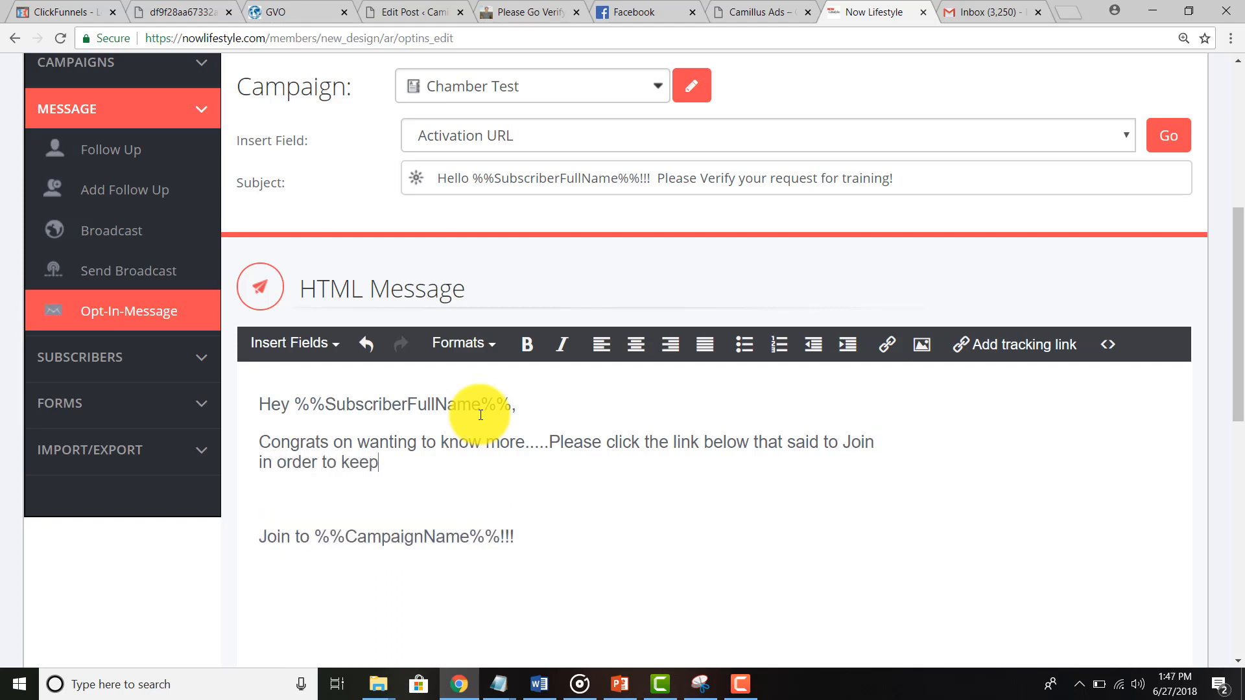
pyautogui.press('BackSpace')
pyautogui.press('BackSpace')
pyautogui.write('receiving out a')
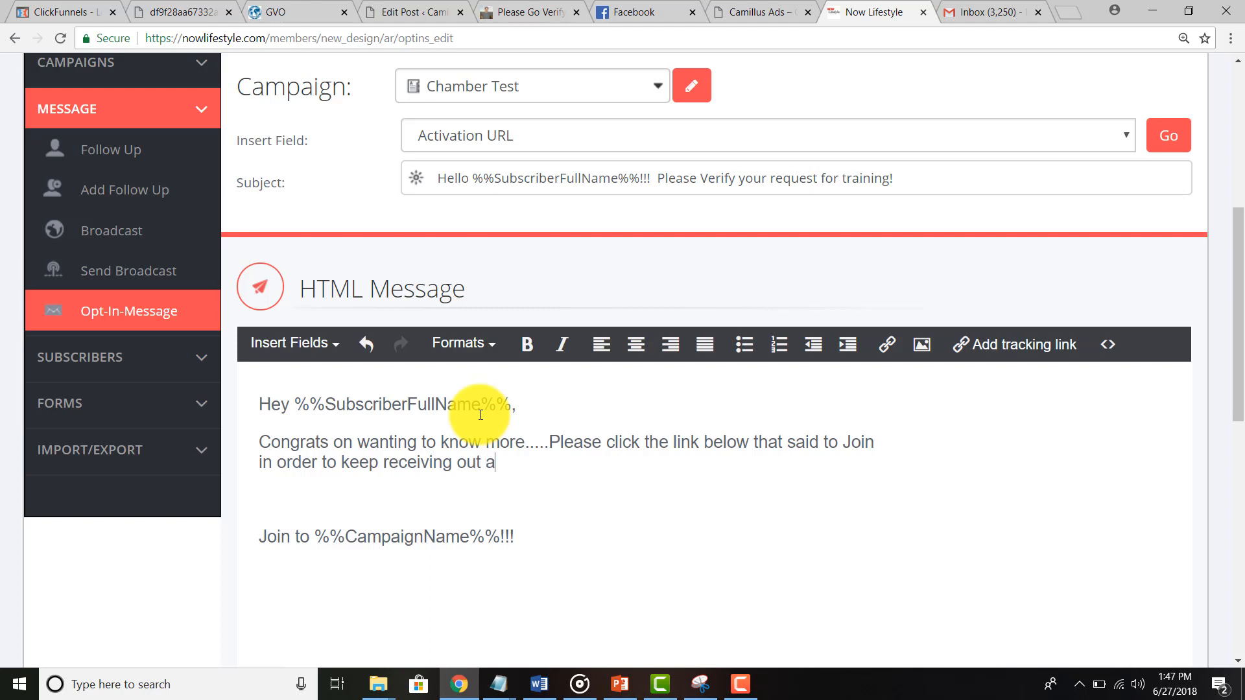
pyautogui.press('BackSpace')
pyautogui.write('awesome emails!')
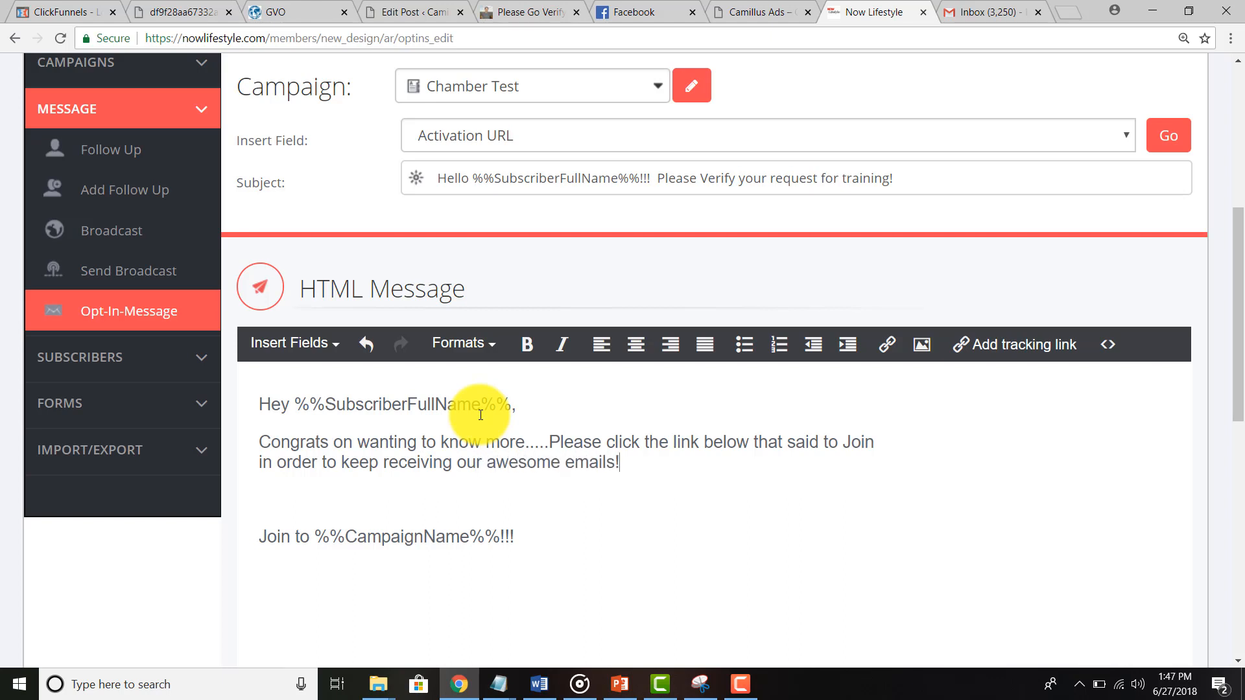
pyautogui.press('Return')
# Step: Add the sign-off name, then paste the full HTML message over the plain-text message
pyautogui.write('Dave')
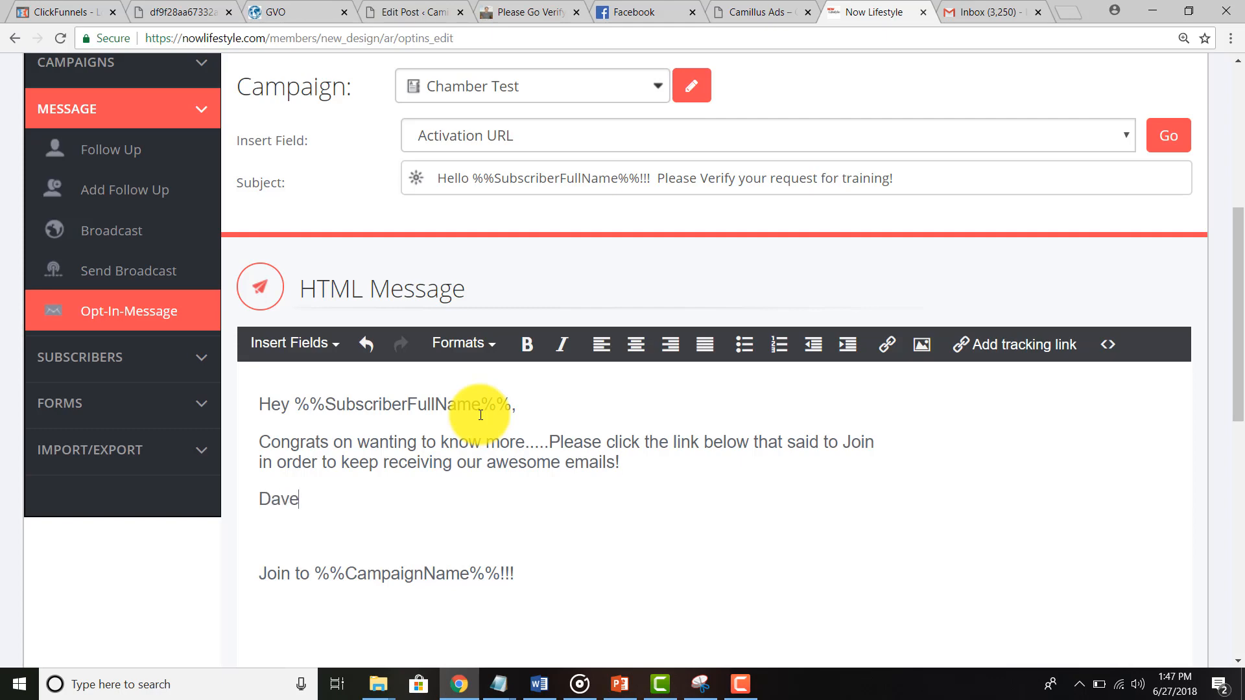
pyautogui.scroll(-5, 481, 412)
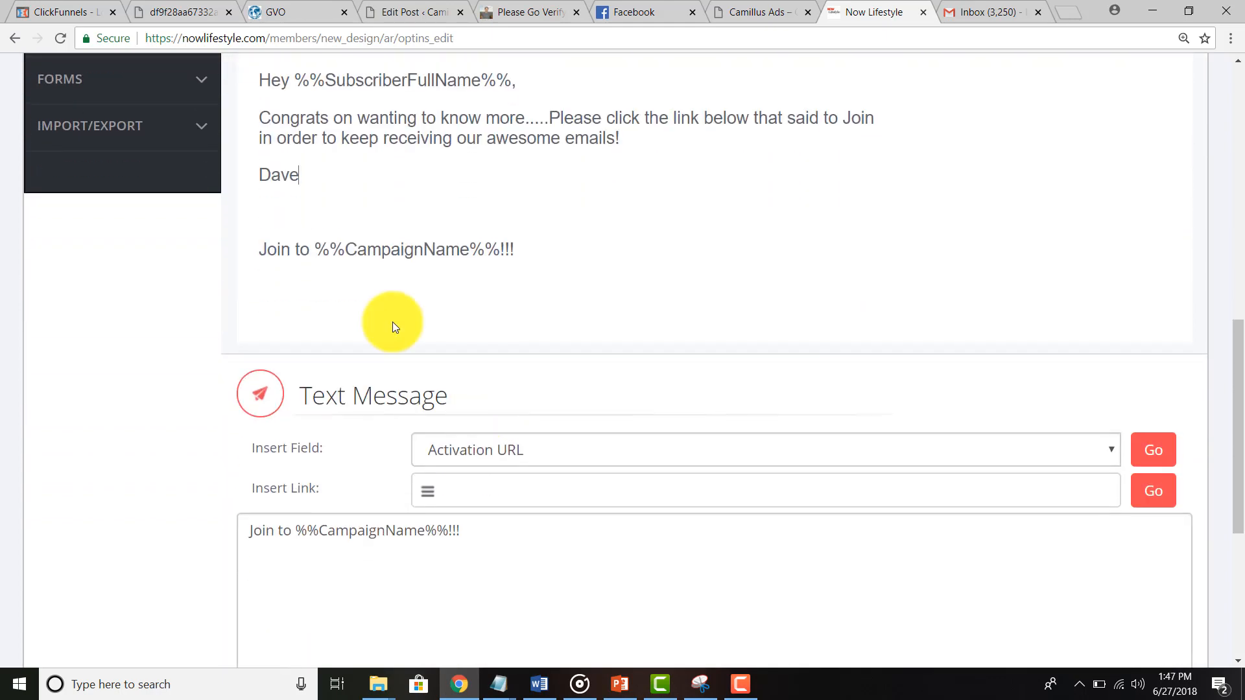
pyautogui.scroll(-2, 271, 590)
pyautogui.scroll(4, 305, 466)
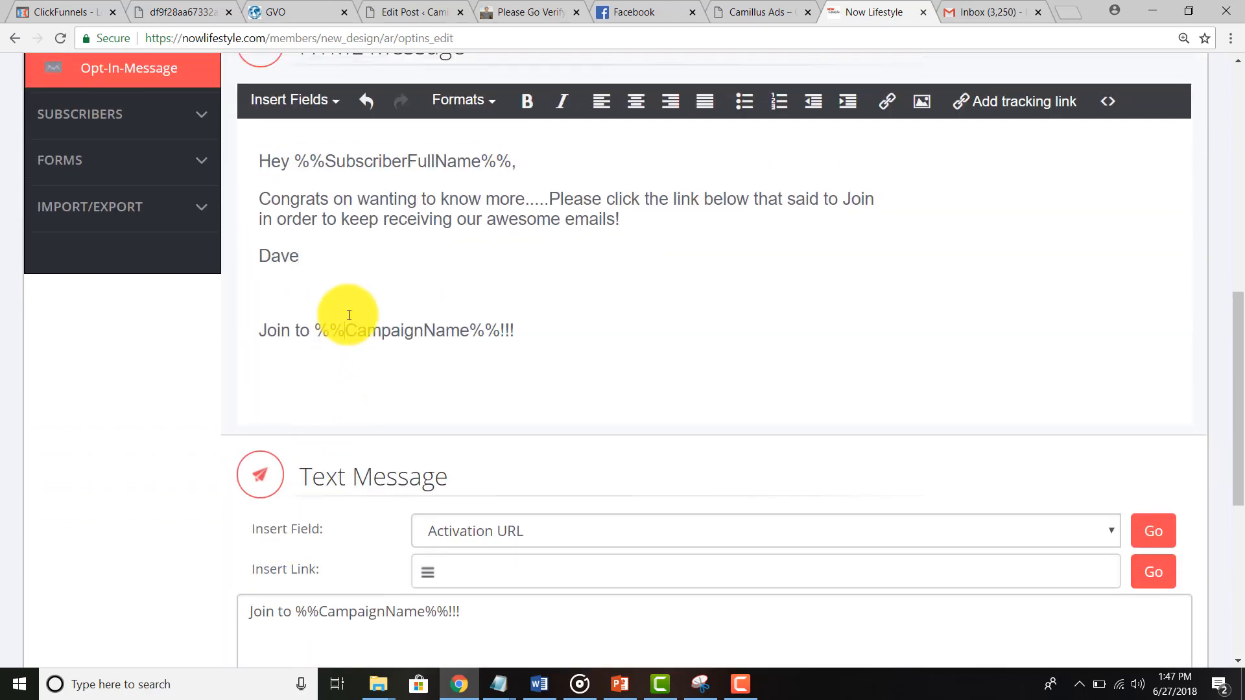
pyautogui.hotkey('ctrl', 'a')
pyautogui.hotkey('ctrl', 'c')
pyautogui.scroll(-4, 222, 528)
pyautogui.click(300, 472)
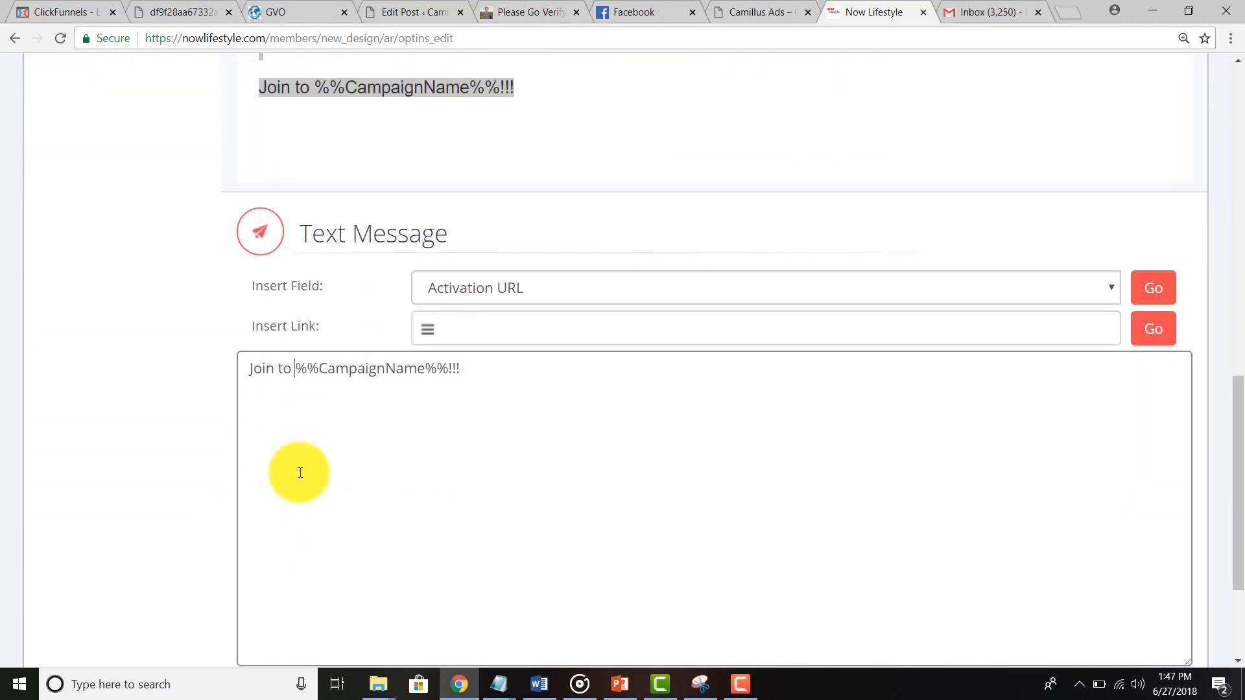
pyautogui.hotkey('ctrl', 'a')
pyautogui.hotkey('ctrl', 'v')
pyautogui.scroll(5, 148, 485)
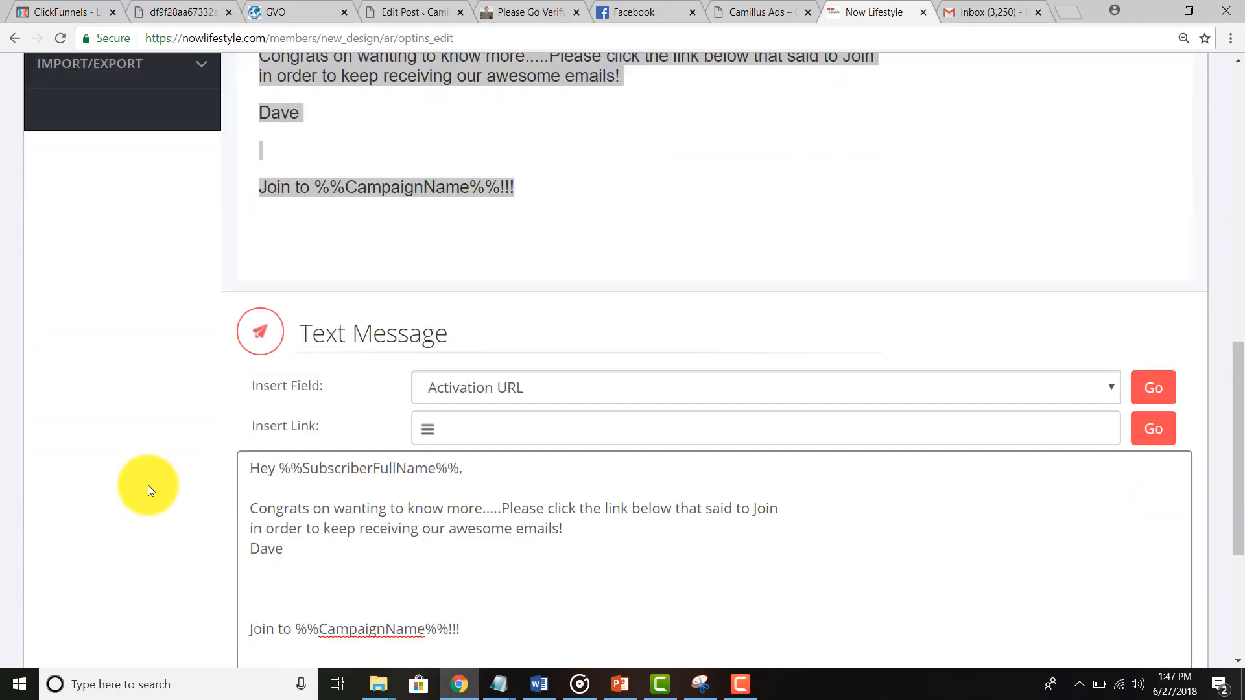
pyautogui.scroll(1, 148, 485)
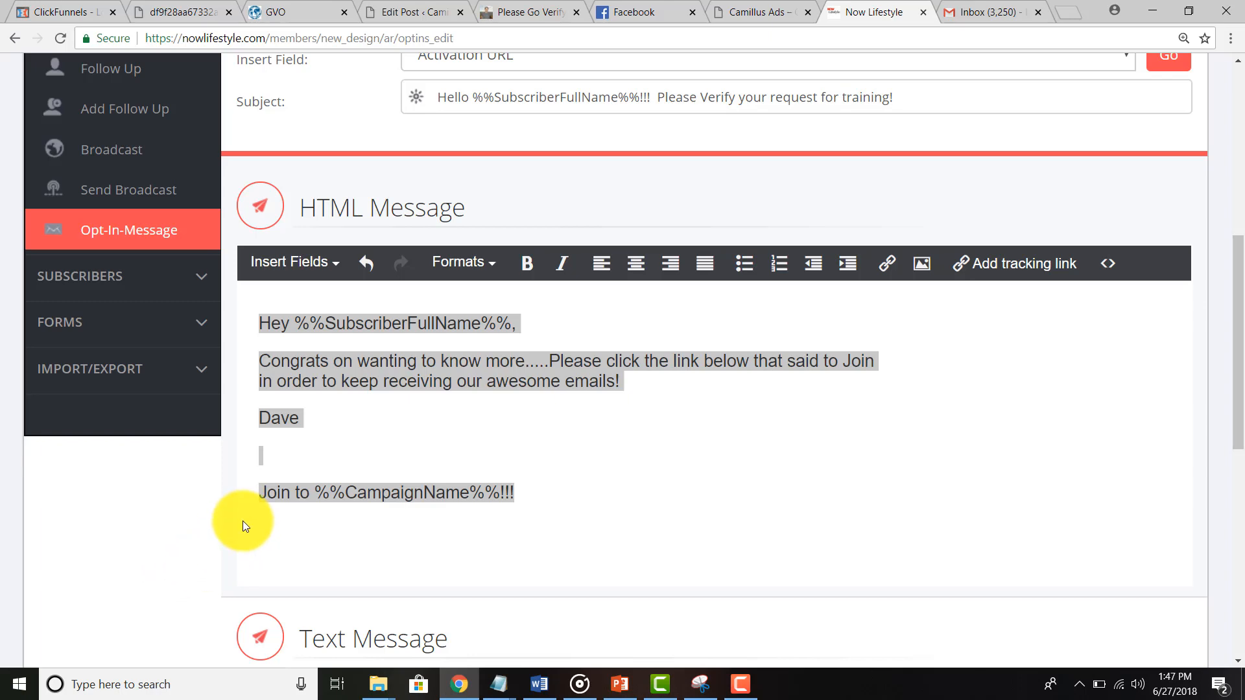
# Step: Bring up the html_EmailTemplate notes and paste the clipboard over the message's HTML source
pyautogui.moveTo(502, 689)
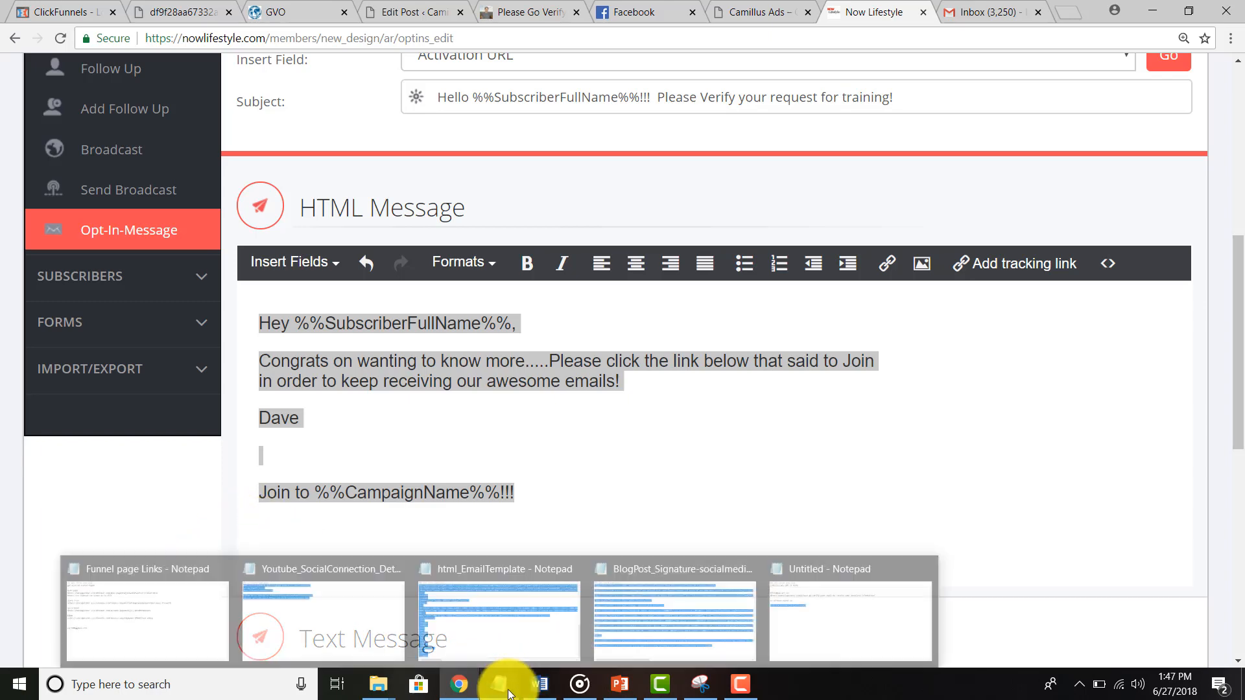
pyautogui.moveTo(506, 643)
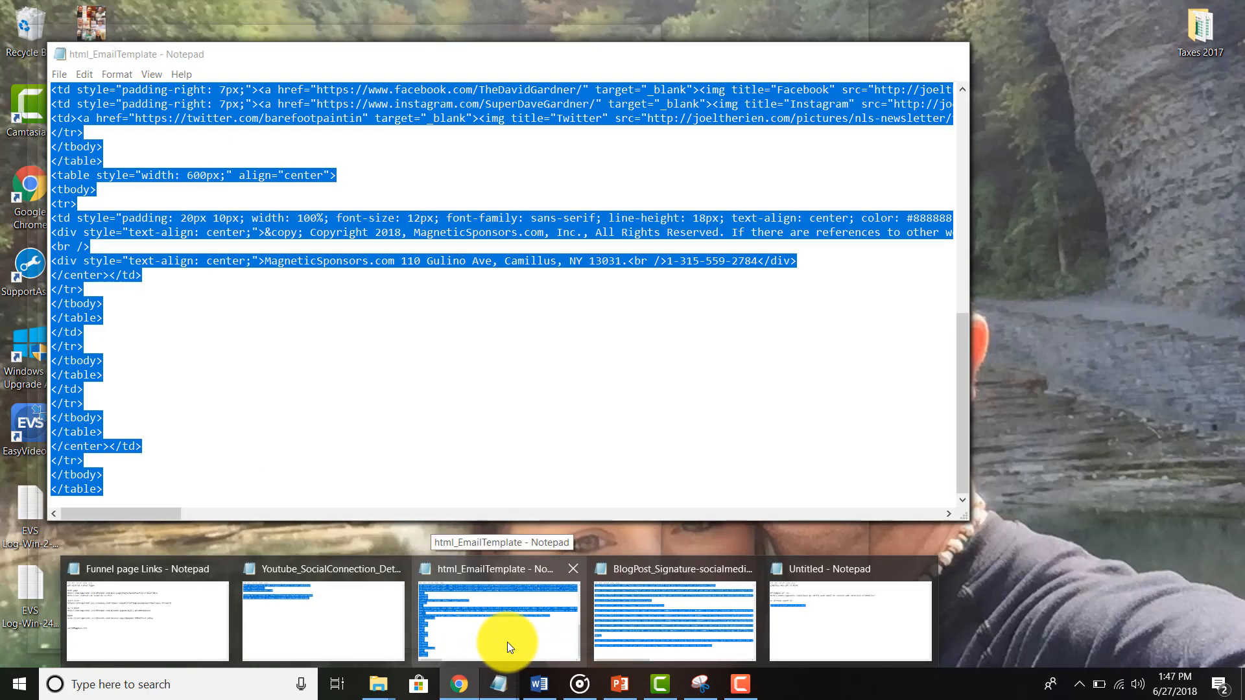
pyautogui.click(506, 641)
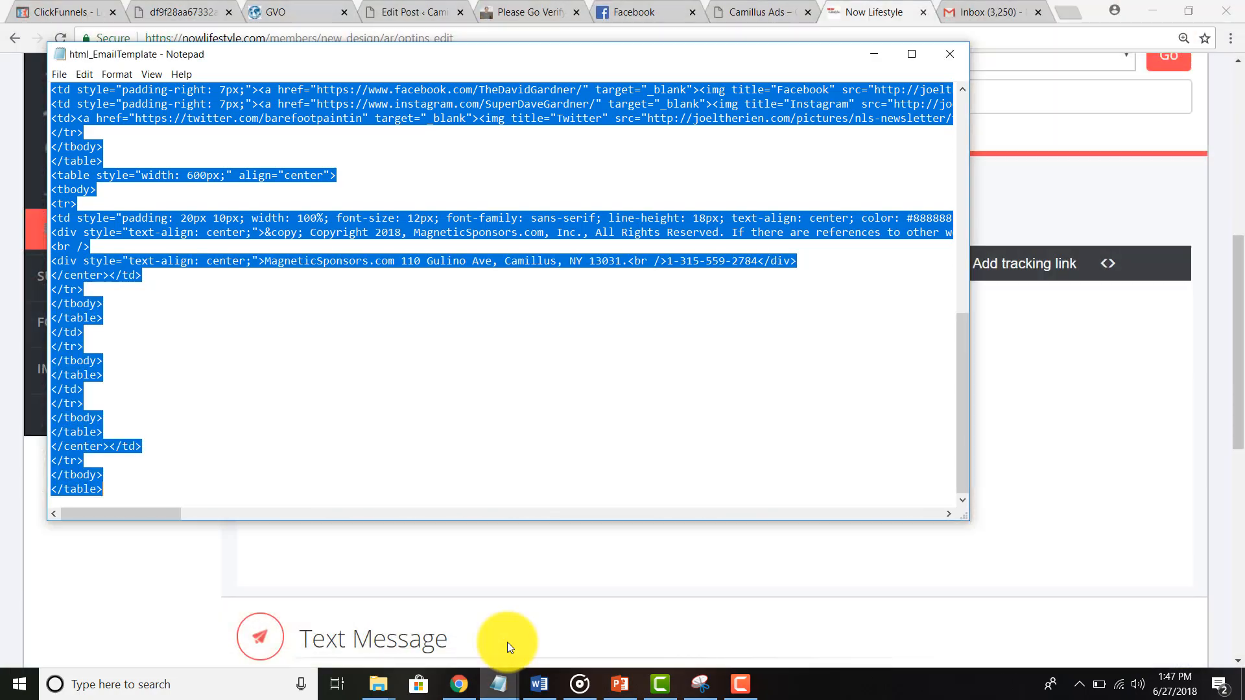
pyautogui.hotkey('alt', 'Tab')
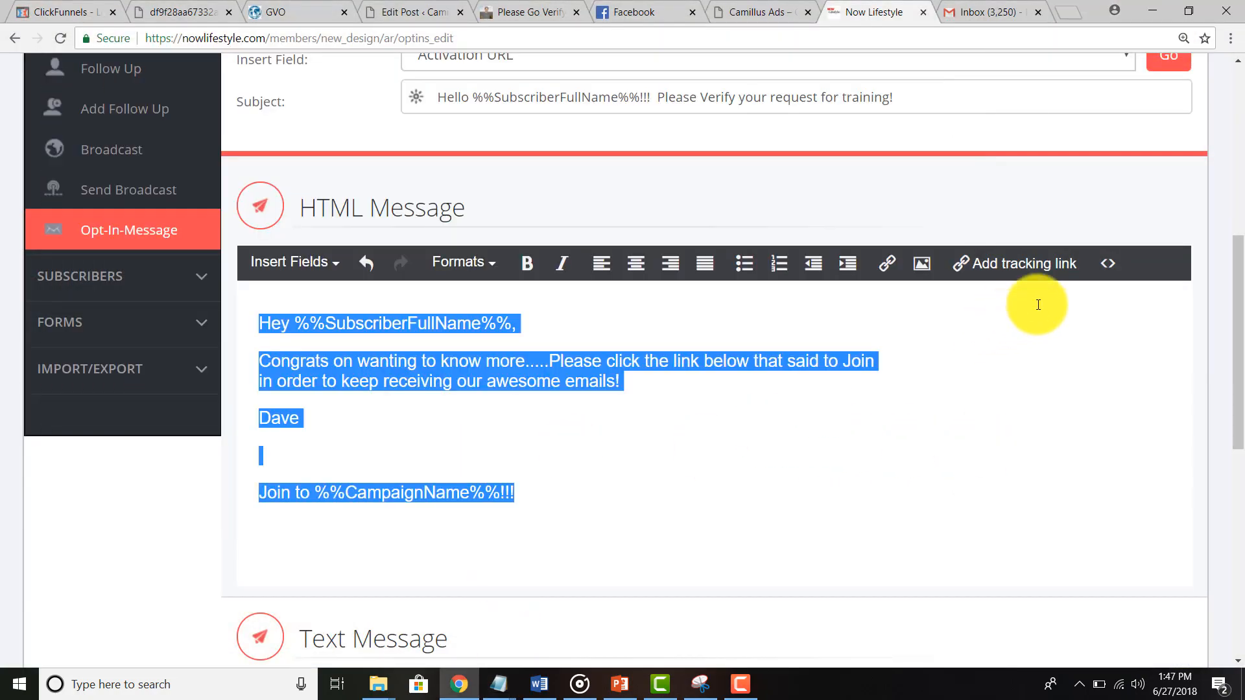
pyautogui.click(1104, 266)
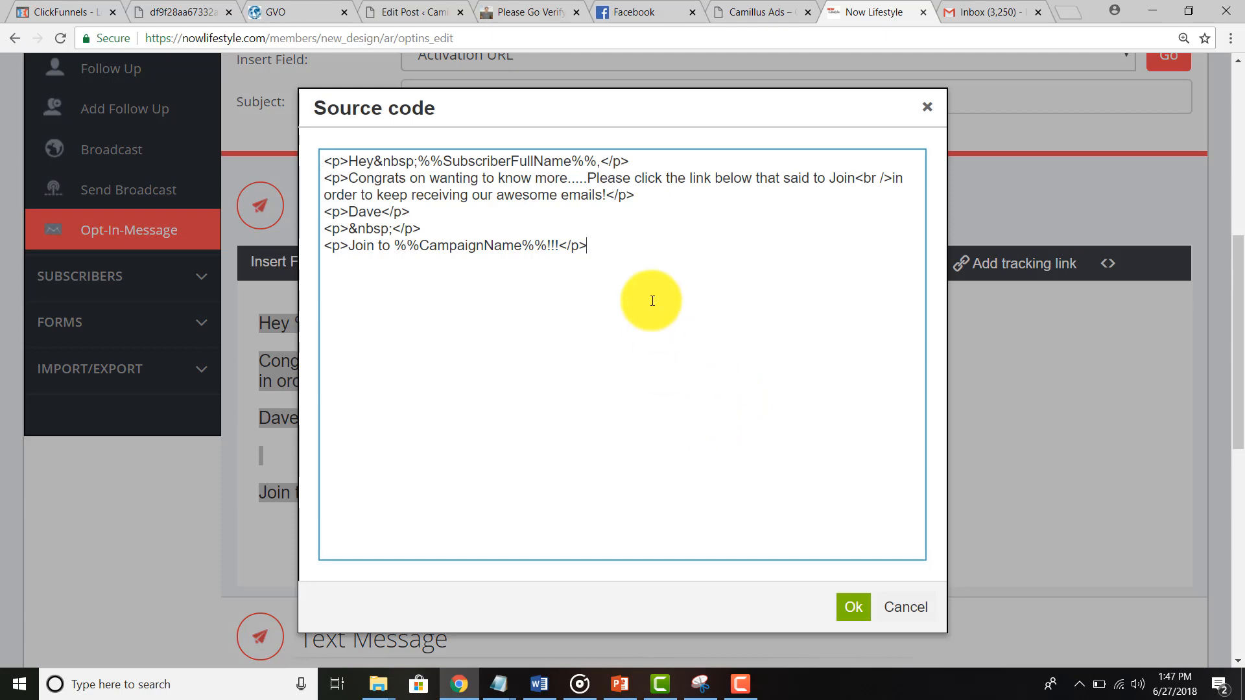
pyautogui.hotkey('ctrl', 'a')
pyautogui.hotkey('ctrl', 'v')
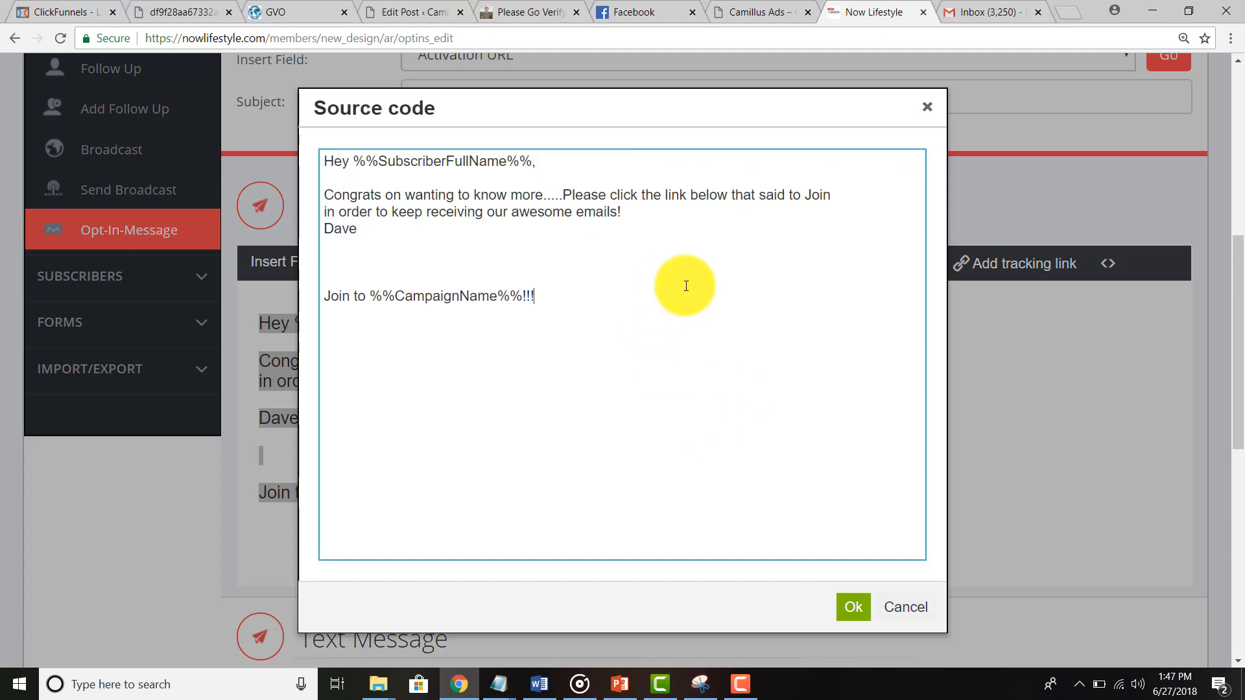
pyautogui.click(853, 607)
# Step: Copy the html_EmailTemplate code in Notepad, restoring it after an accidental delete
pyautogui.hotkey('alt', 'Tab')
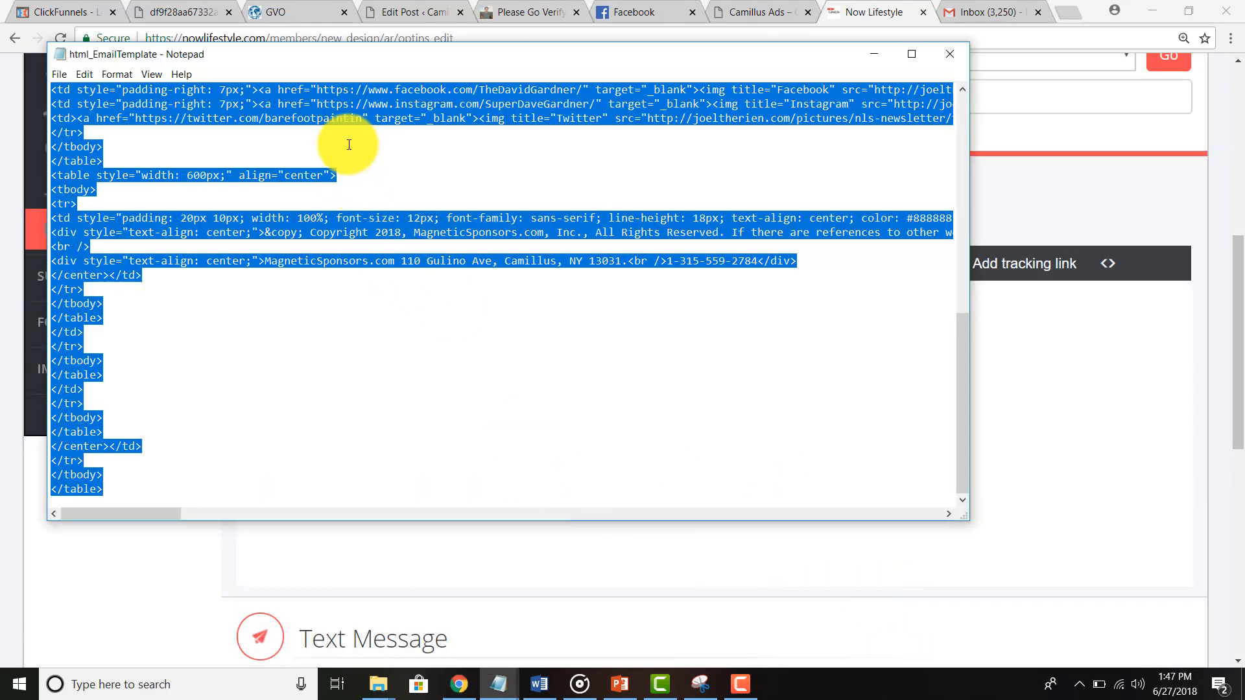
pyautogui.rightClick(352, 111)
pyautogui.click(387, 160)
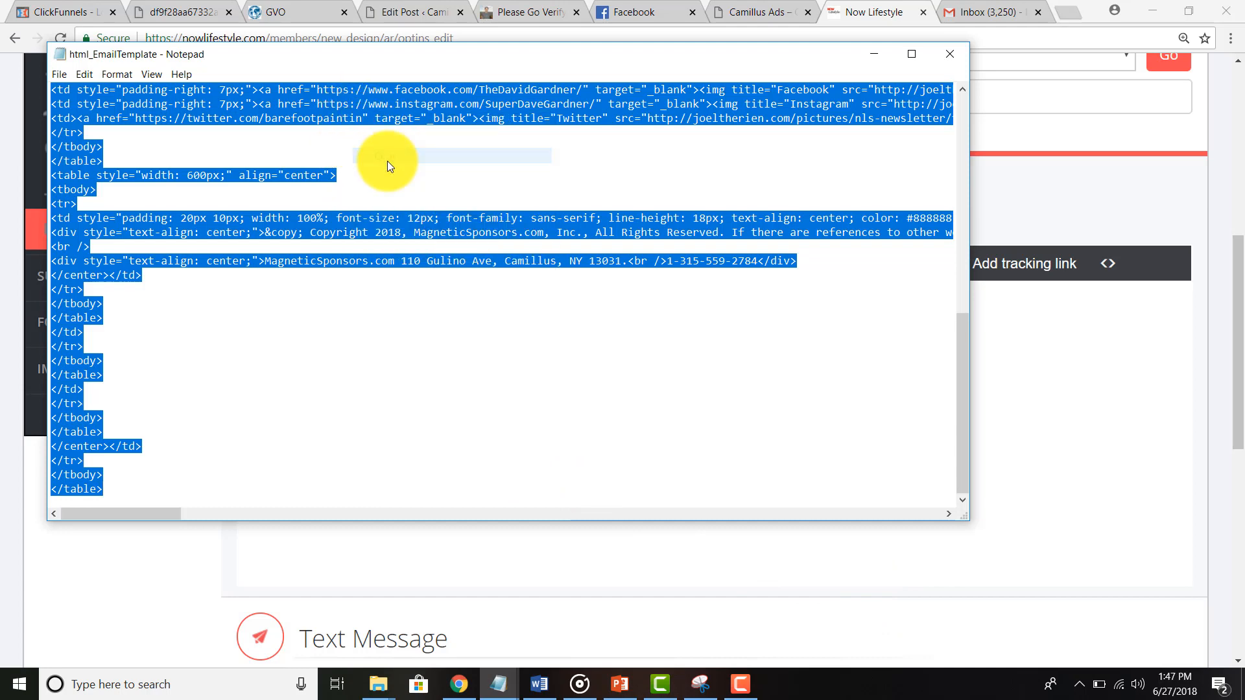
pyautogui.press('Delete')
pyautogui.hotkey('alt', 'Tab')
pyautogui.click(1110, 399)
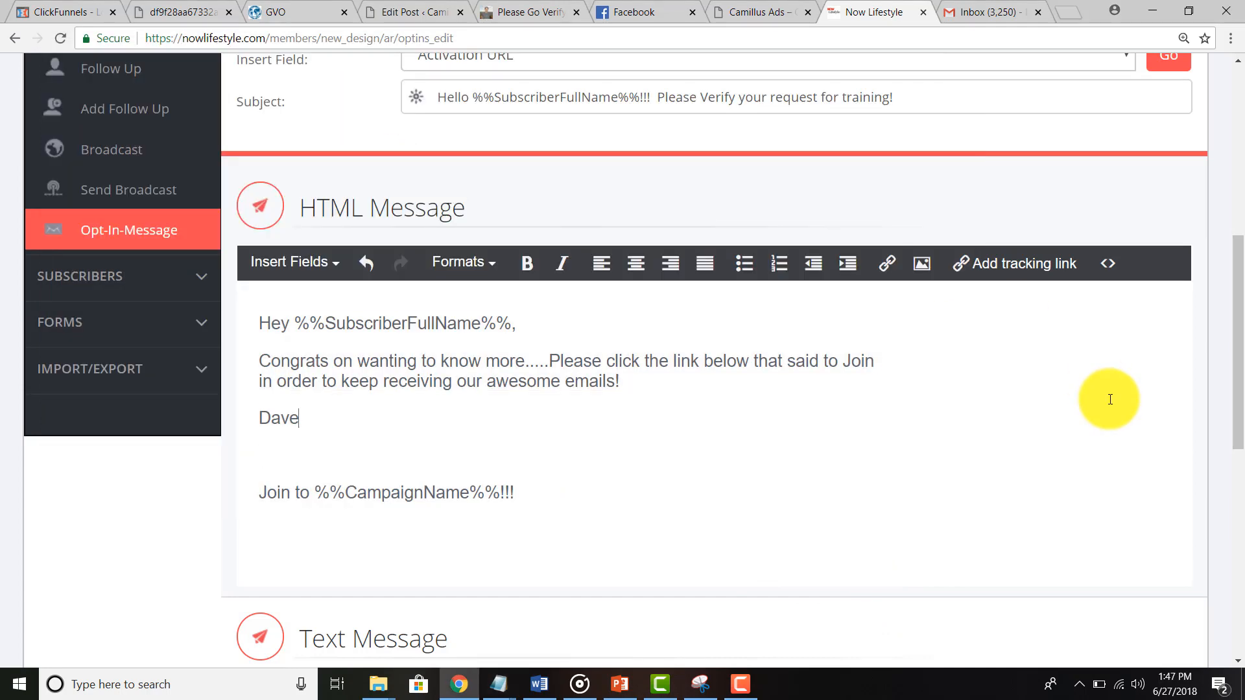
pyautogui.hotkey('alt', 'Tab')
pyautogui.rightClick(284, 175)
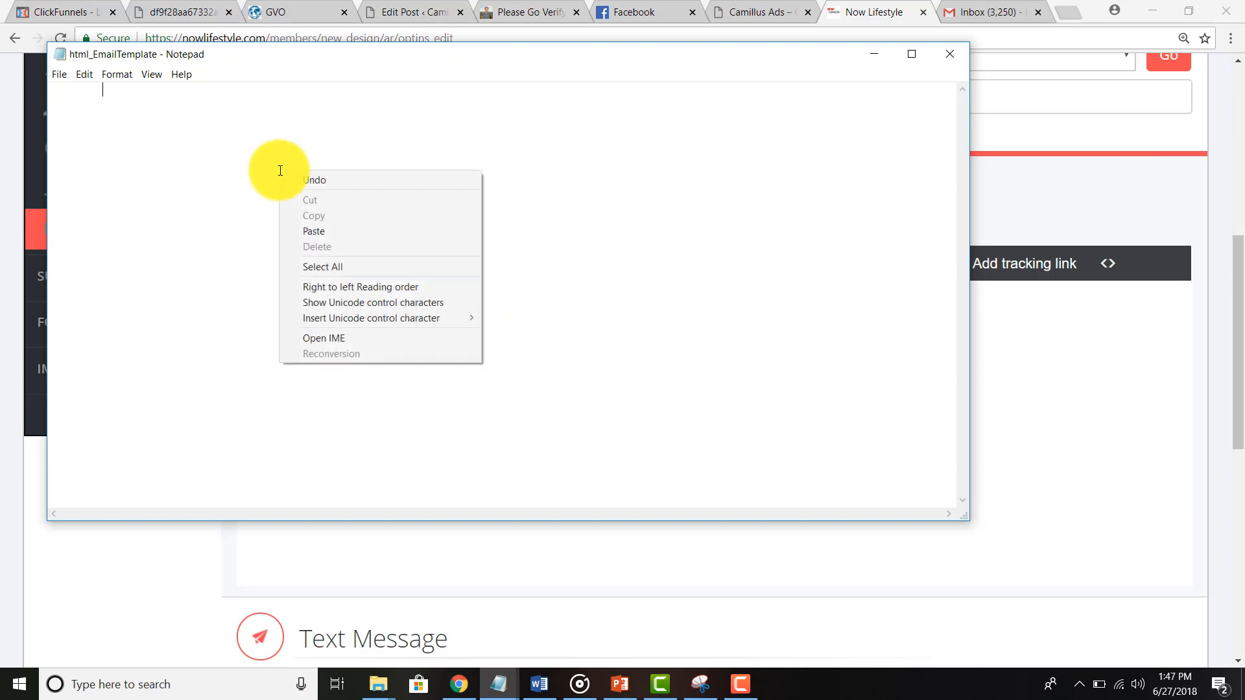
pyautogui.click(293, 178)
pyautogui.rightClick(300, 111)
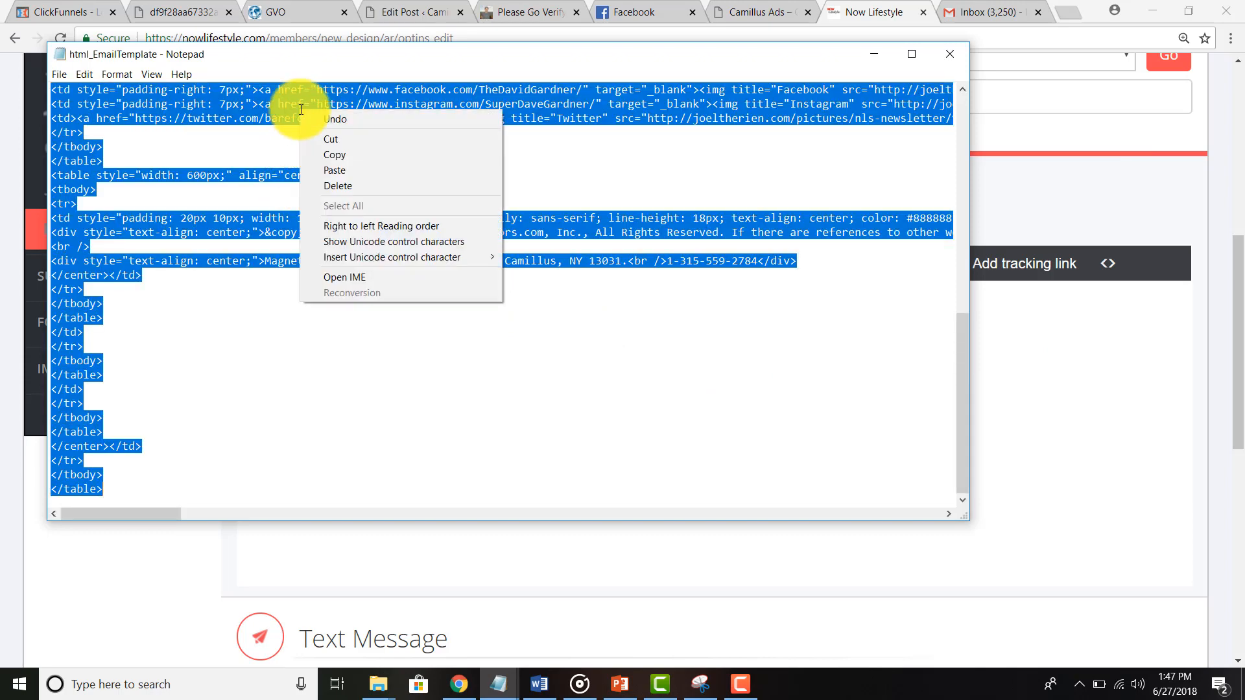
pyautogui.click(334, 156)
# Step: Replace the HTML source with the email template code, then select the plain-text message
pyautogui.click(1062, 381)
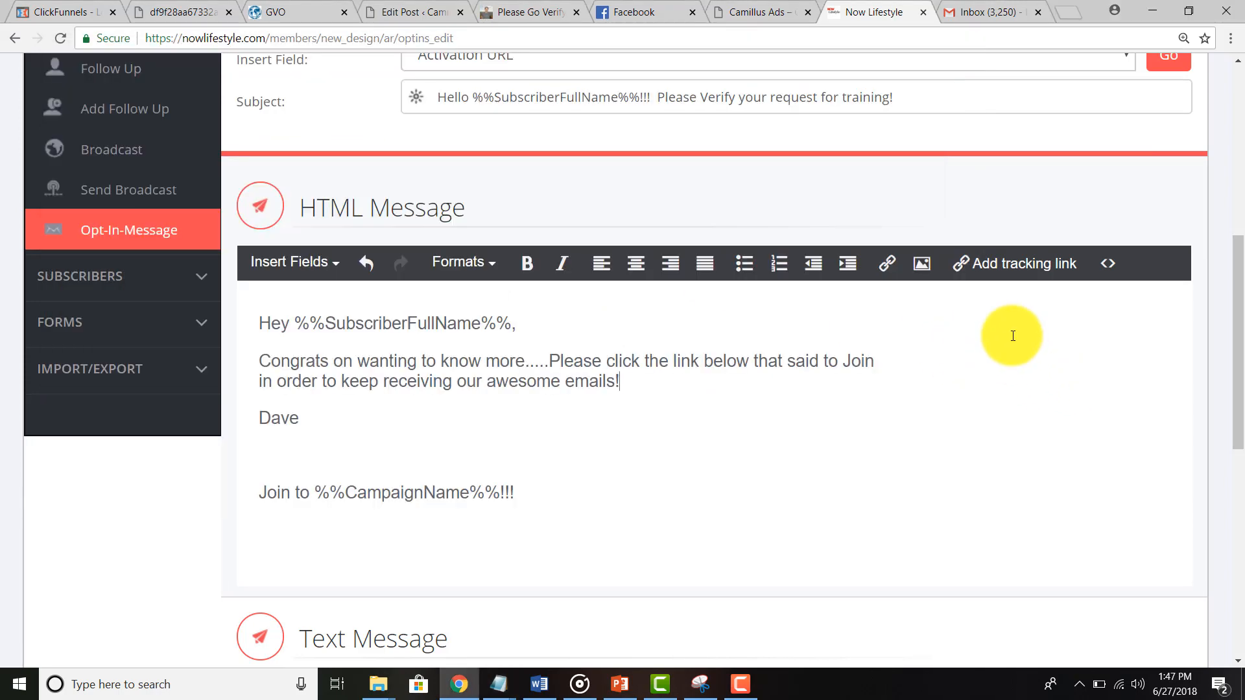
pyautogui.click(1106, 265)
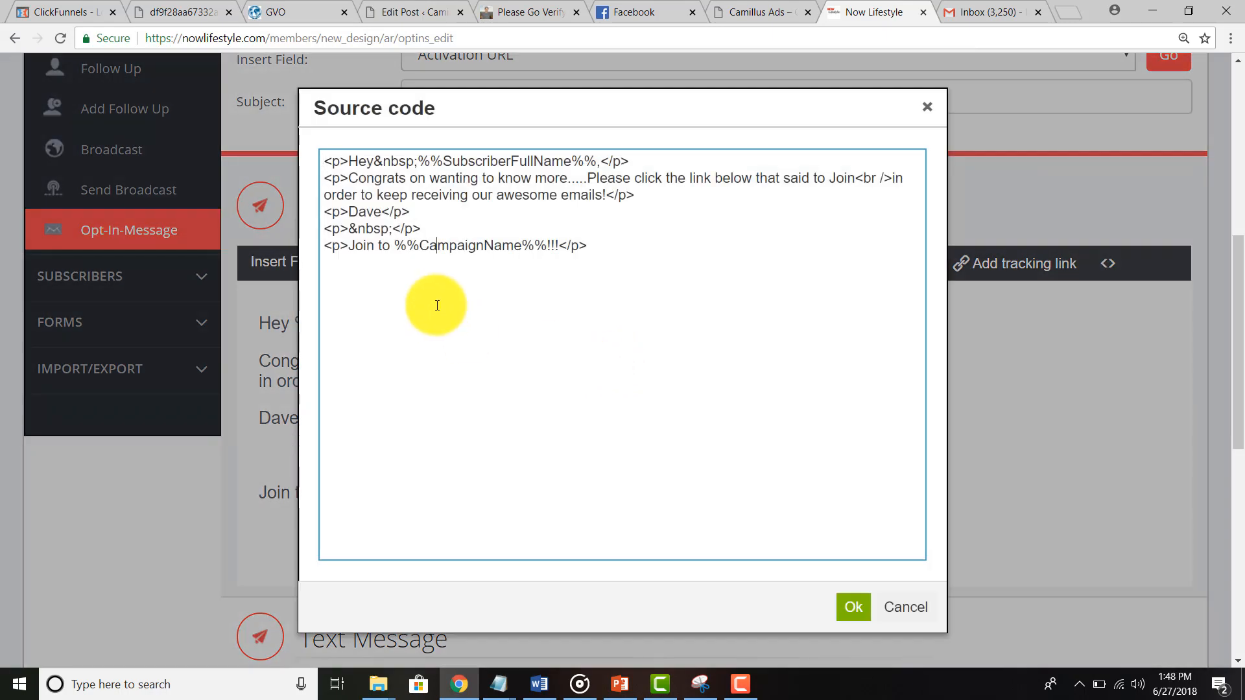
pyautogui.hotkey('ctrl', 'a')
pyautogui.hotkey('ctrl', 'v')
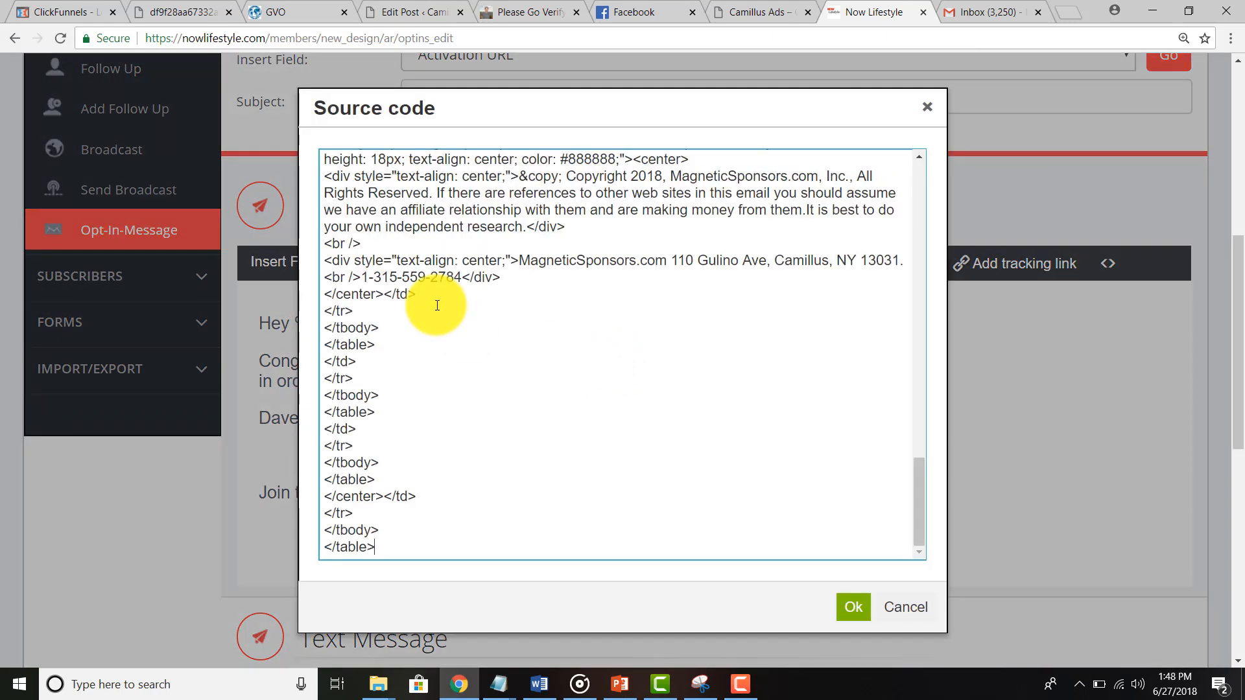
pyautogui.click(850, 609)
pyautogui.scroll(-10, 658, 405)
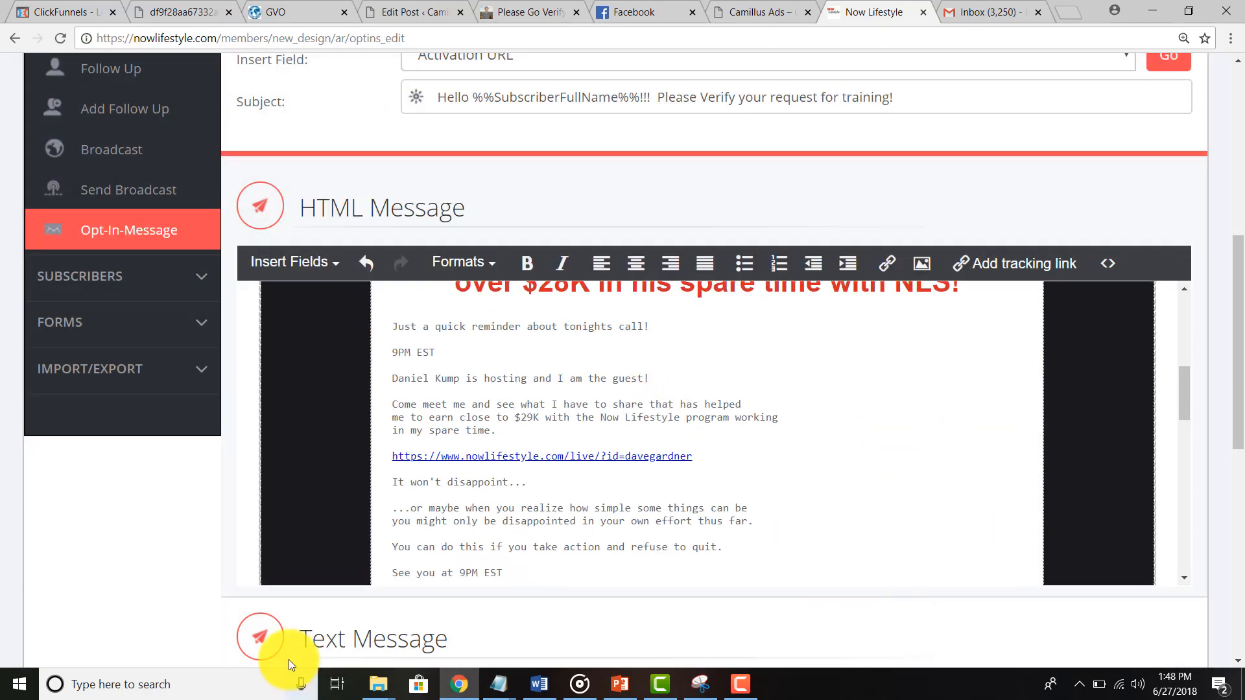
pyautogui.scroll(-6, 305, 575)
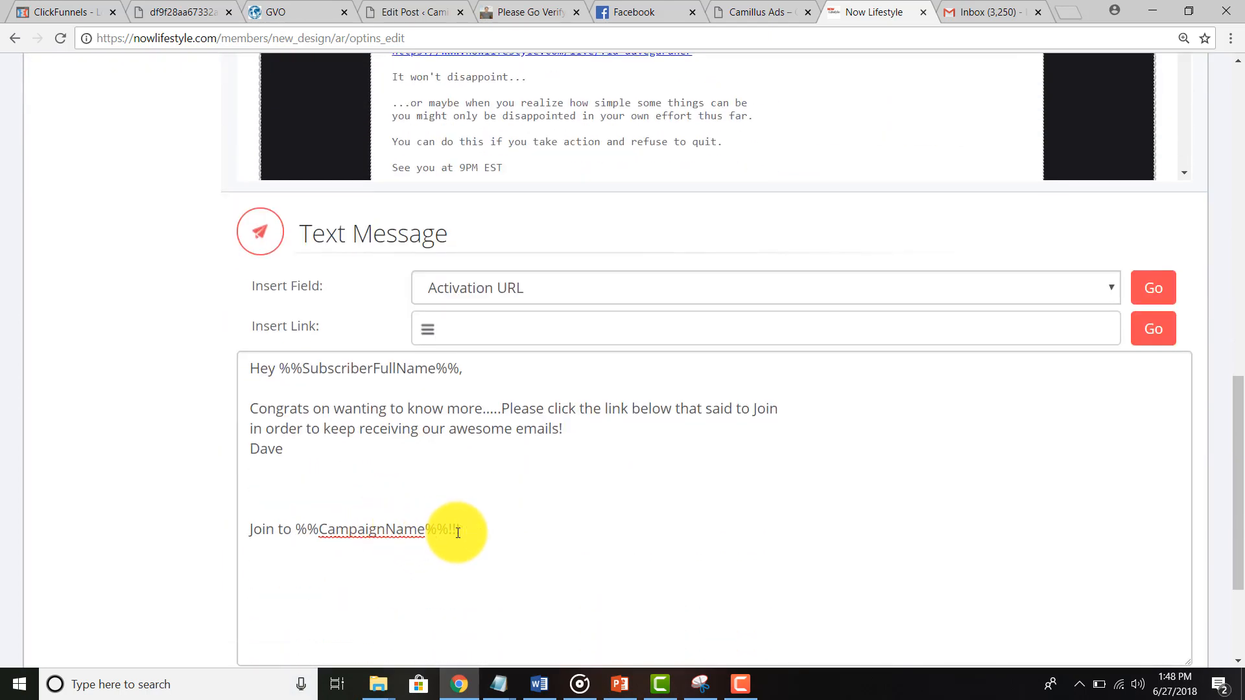
pyautogui.click(457, 533)
pyautogui.hotkey('ctrl', 'a')
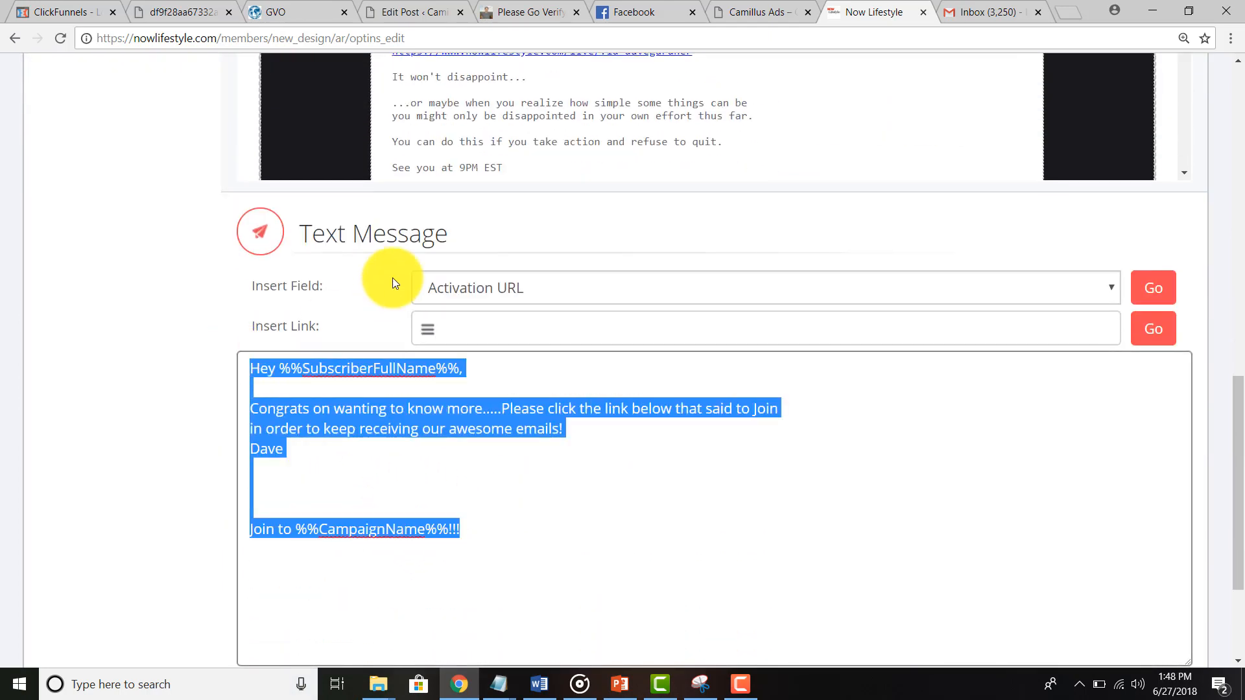
# Step: Delete the reminder paragraphs from 'Just a quick reminder' through the upgrade line, then select the Live Tonight headline
pyautogui.scroll(3, 392, 279)
pyautogui.click(494, 202)
pyautogui.scroll(1, 486, 204)
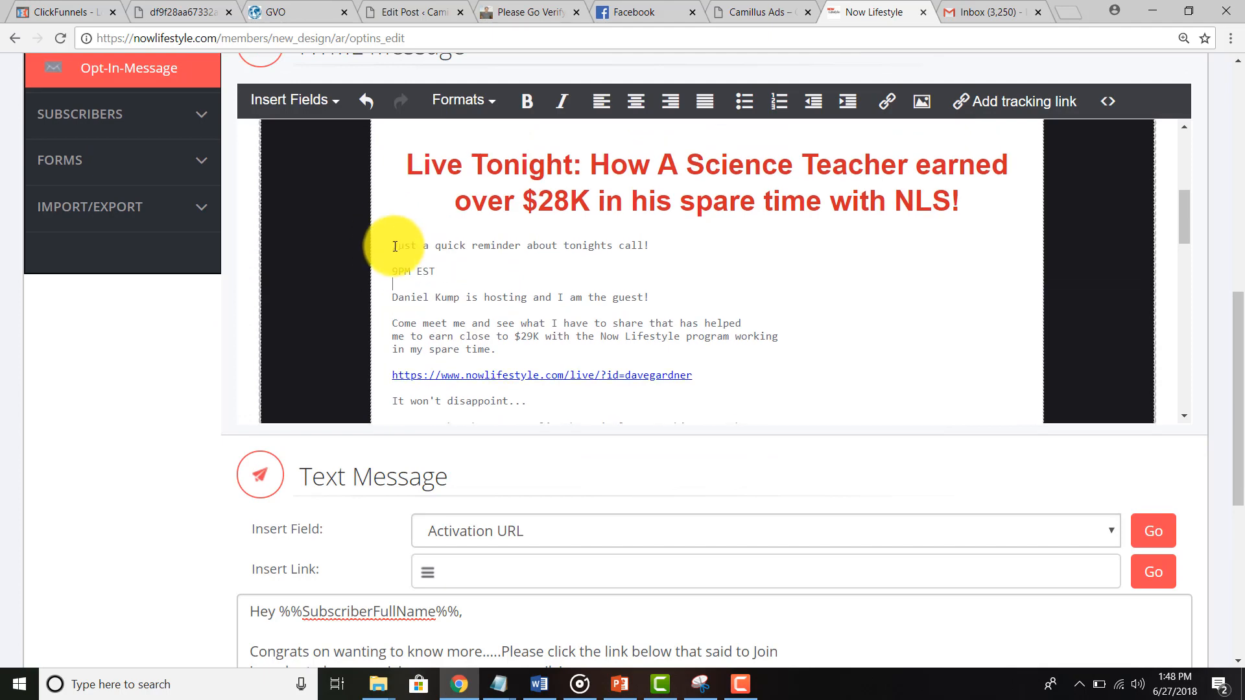
pyautogui.moveTo(395, 246); pyautogui.dragTo(617, 260)
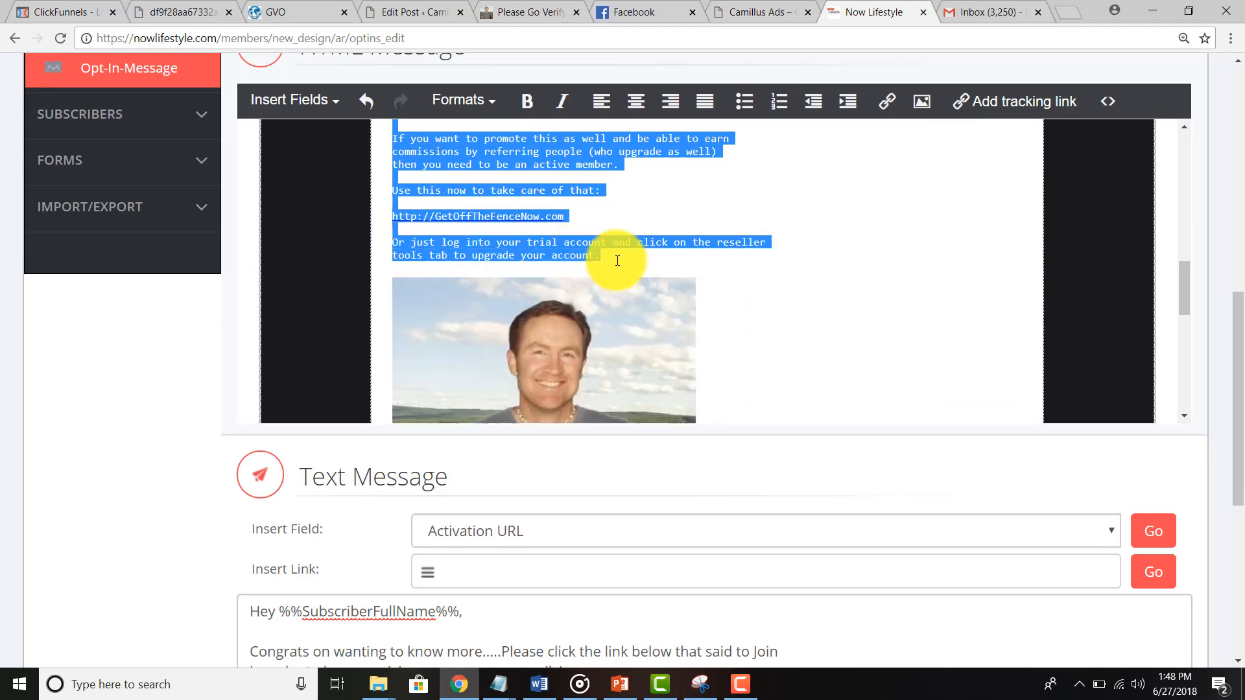
pyautogui.press('Delete')
pyautogui.scroll(5, 608, 262)
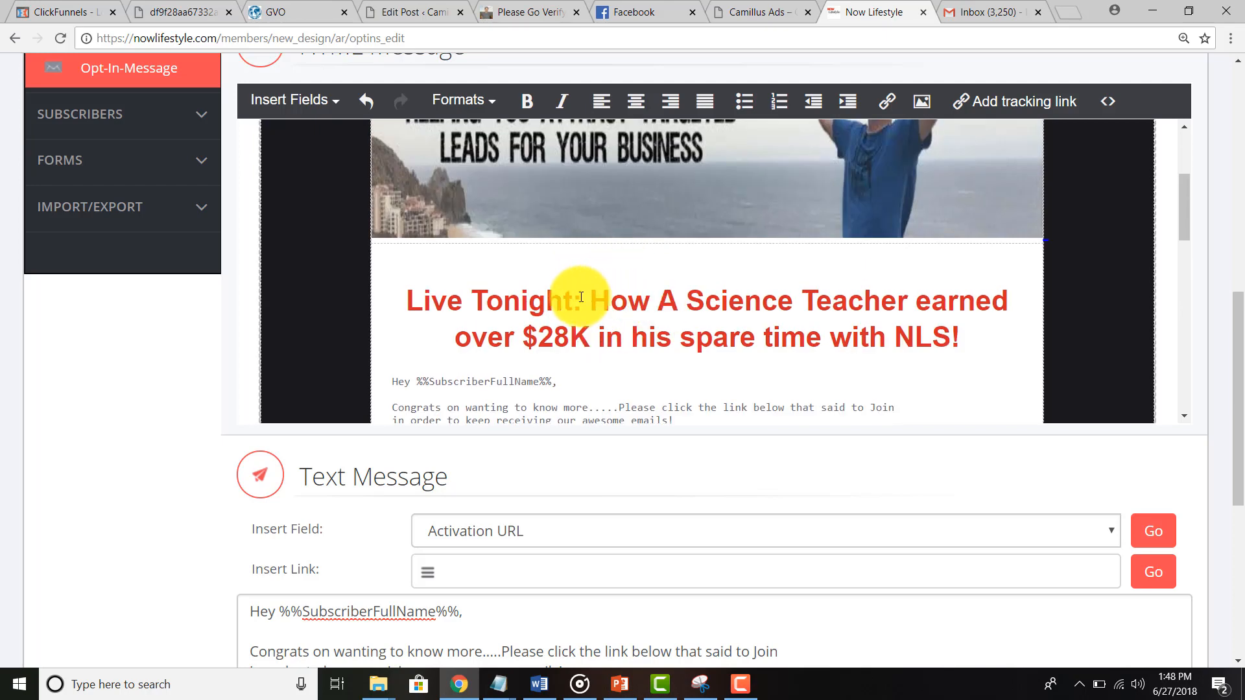
pyautogui.moveTo(408, 300); pyautogui.dragTo(972, 350)
# Step: Replace the headline with 'Urgent! Email verification needed ASAP!', correcting the typos
pyautogui.write('Urger')
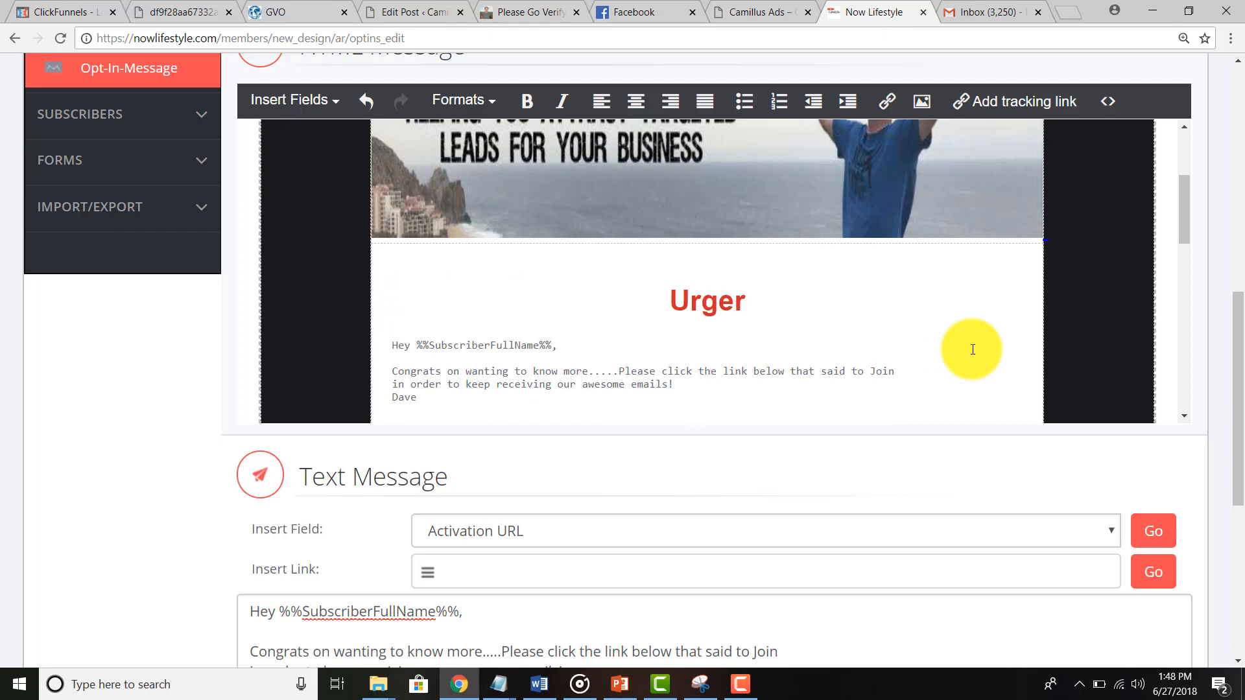
pyautogui.press('BackSpace')
pyautogui.write('nt!  ')
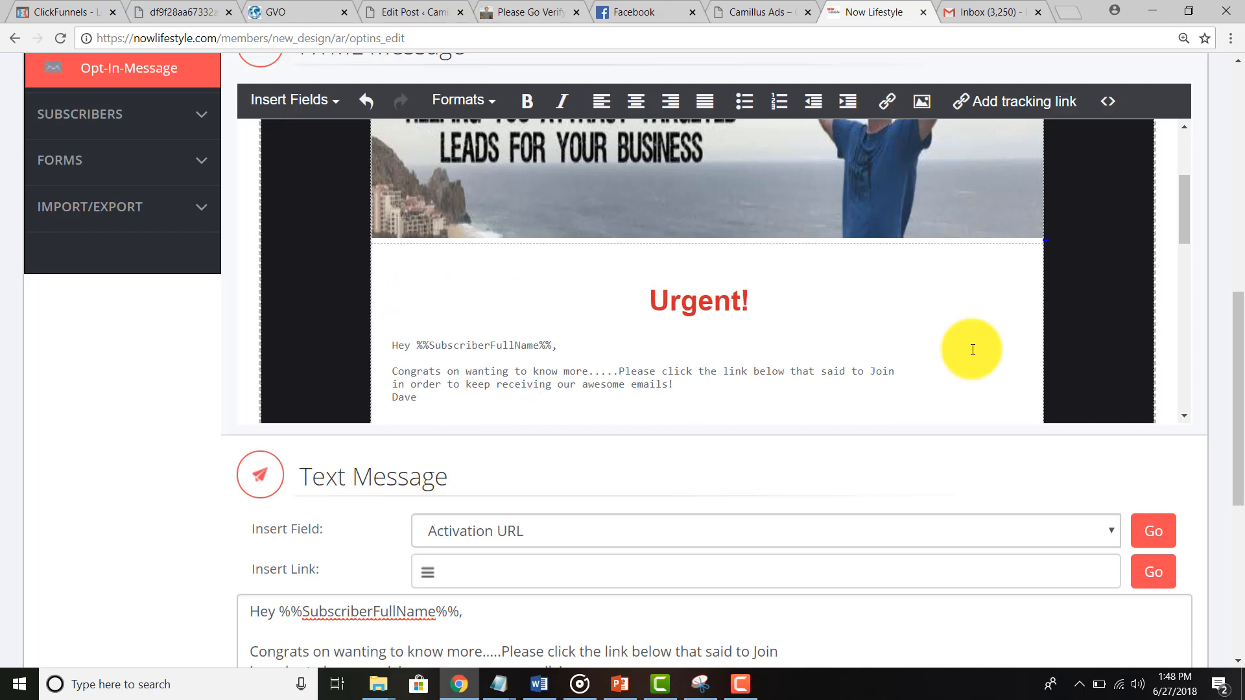
pyautogui.write('Em')
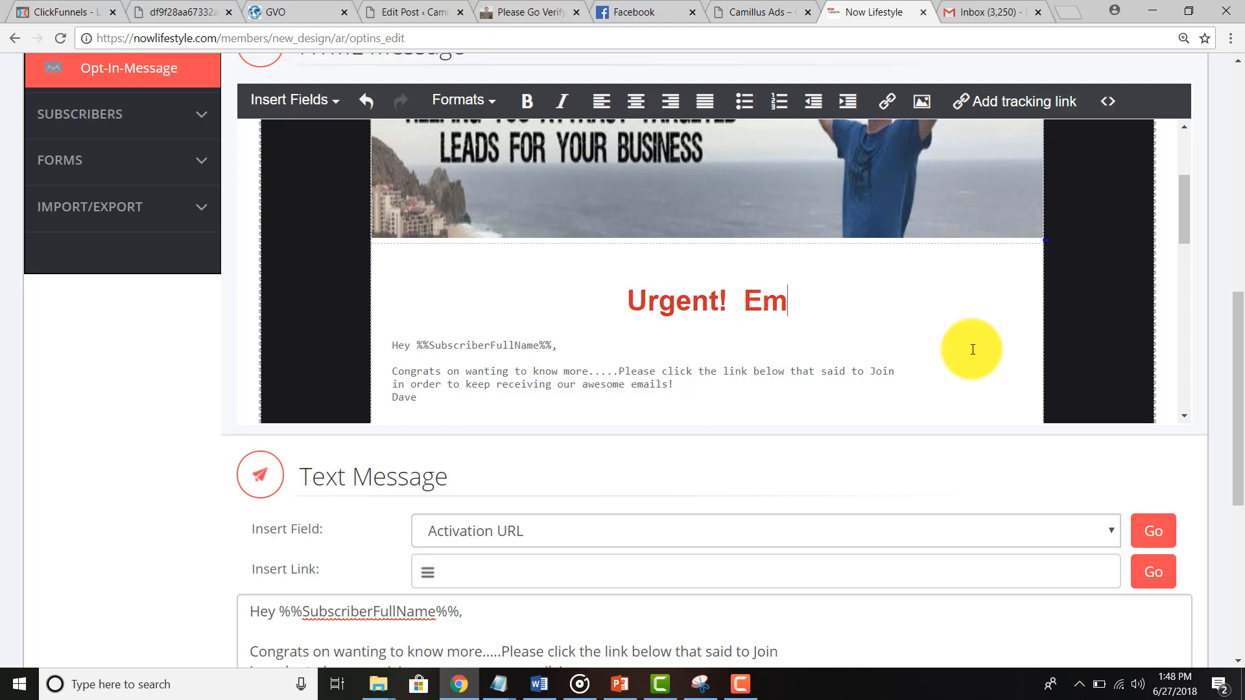
pyautogui.write('ail verification needed AP')
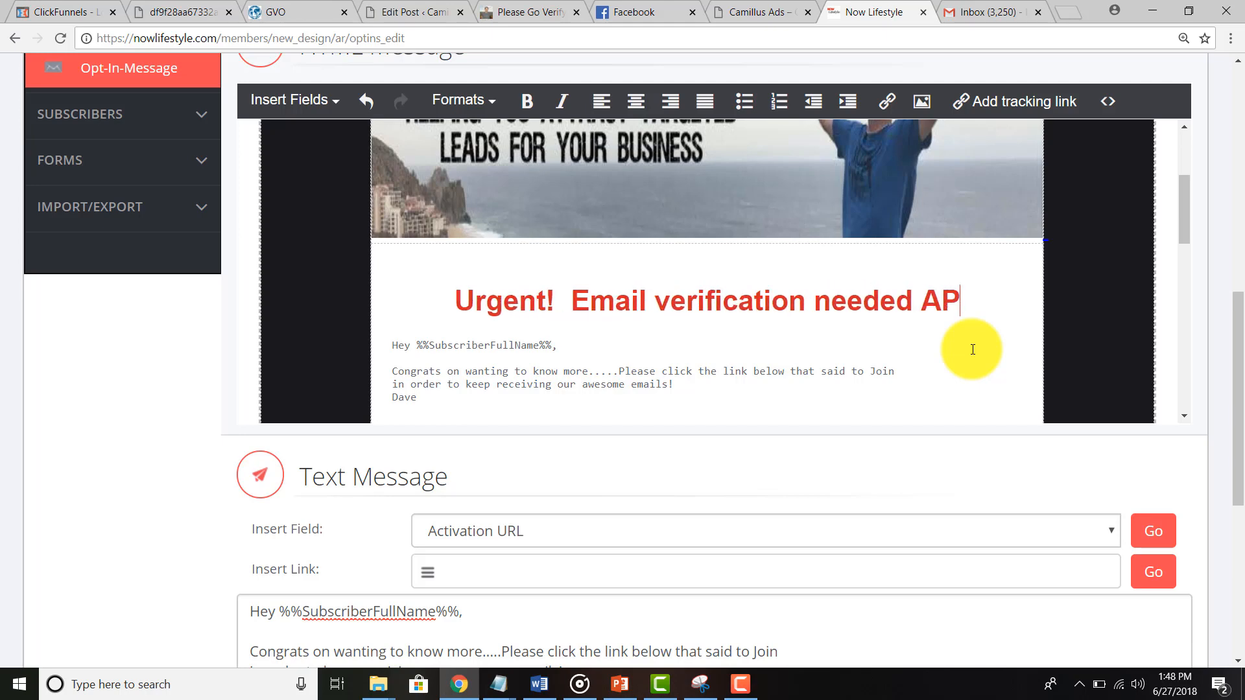
pyautogui.press('BackSpace')
pyautogui.write('SAP!')
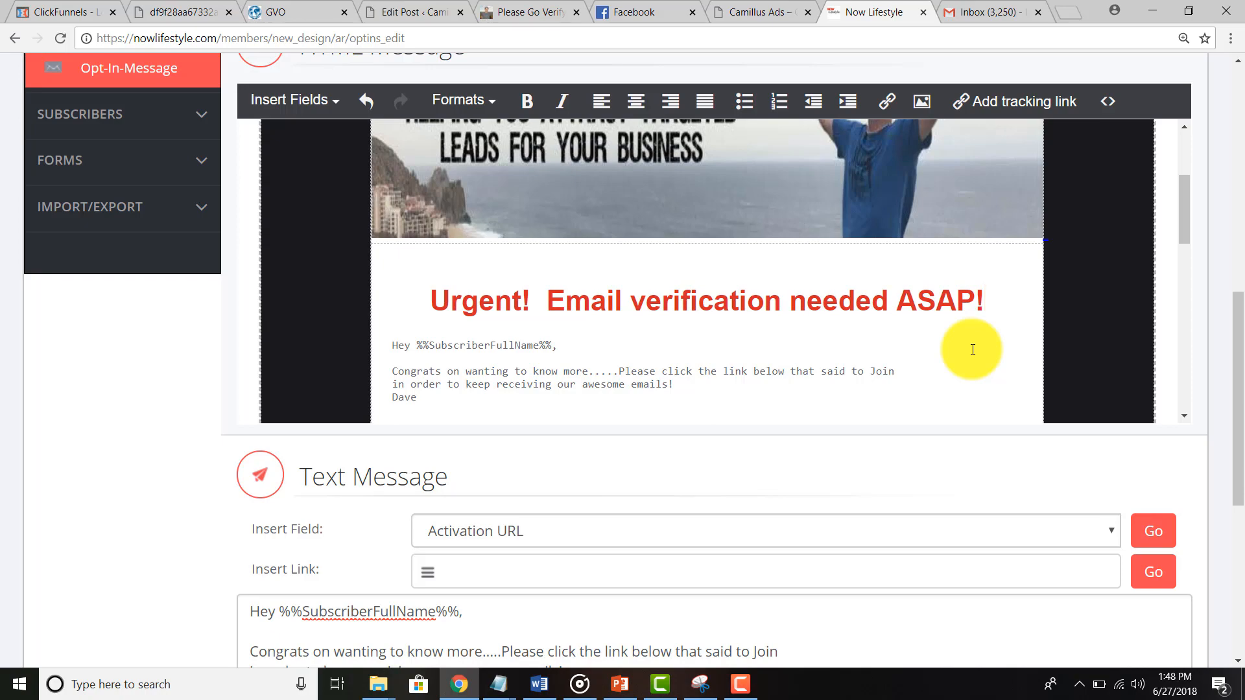
pyautogui.scroll(-3, 741, 276)
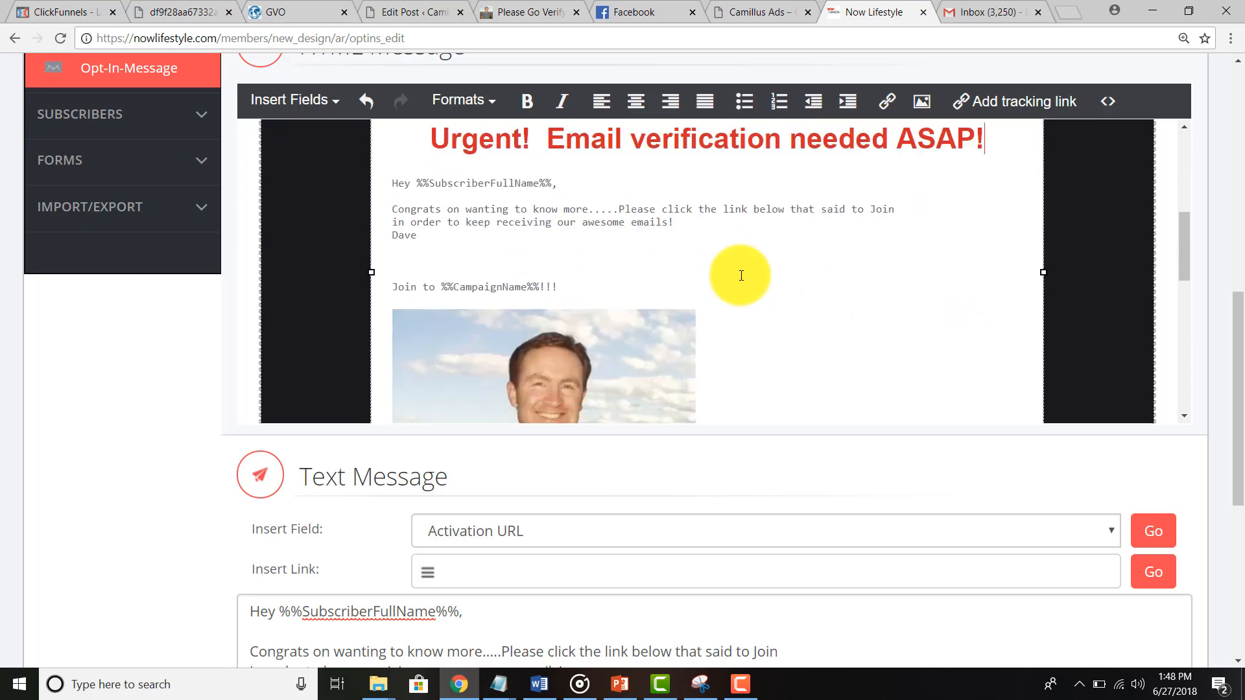
pyautogui.scroll(6, 741, 276)
pyautogui.scroll(-6, 741, 276)
pyautogui.scroll(-10, 740, 276)
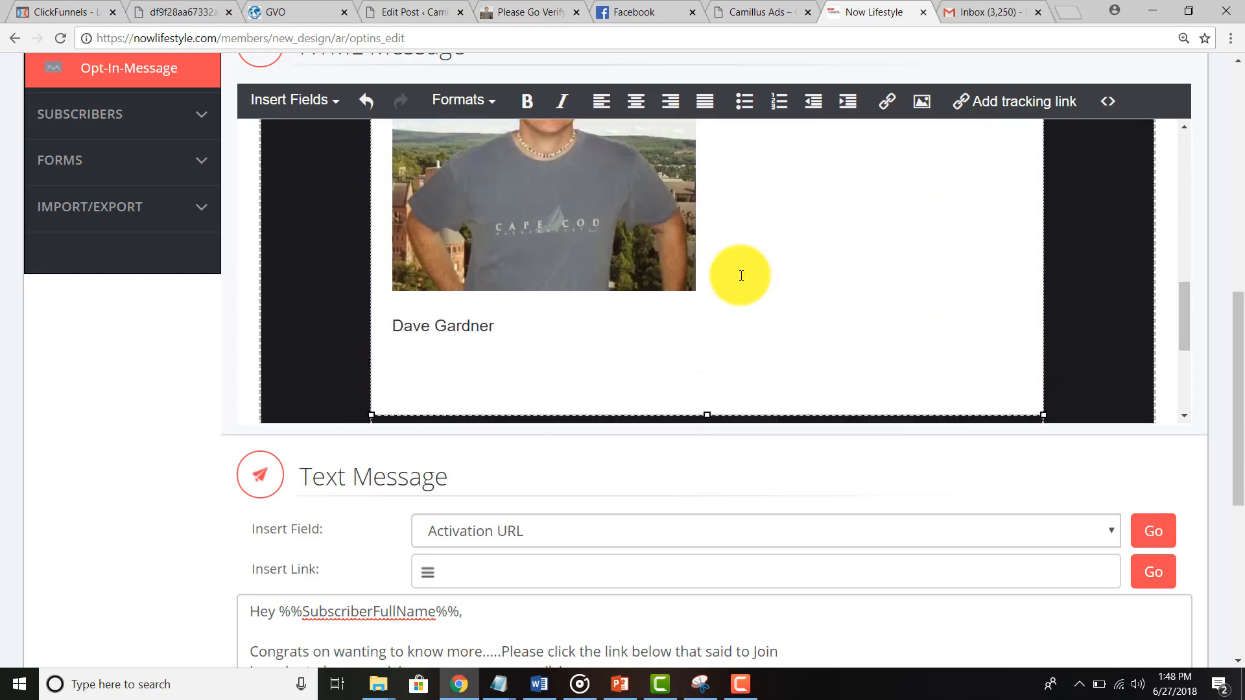
pyautogui.scroll(-2, 518, 538)
pyautogui.scroll(-2, 472, 537)
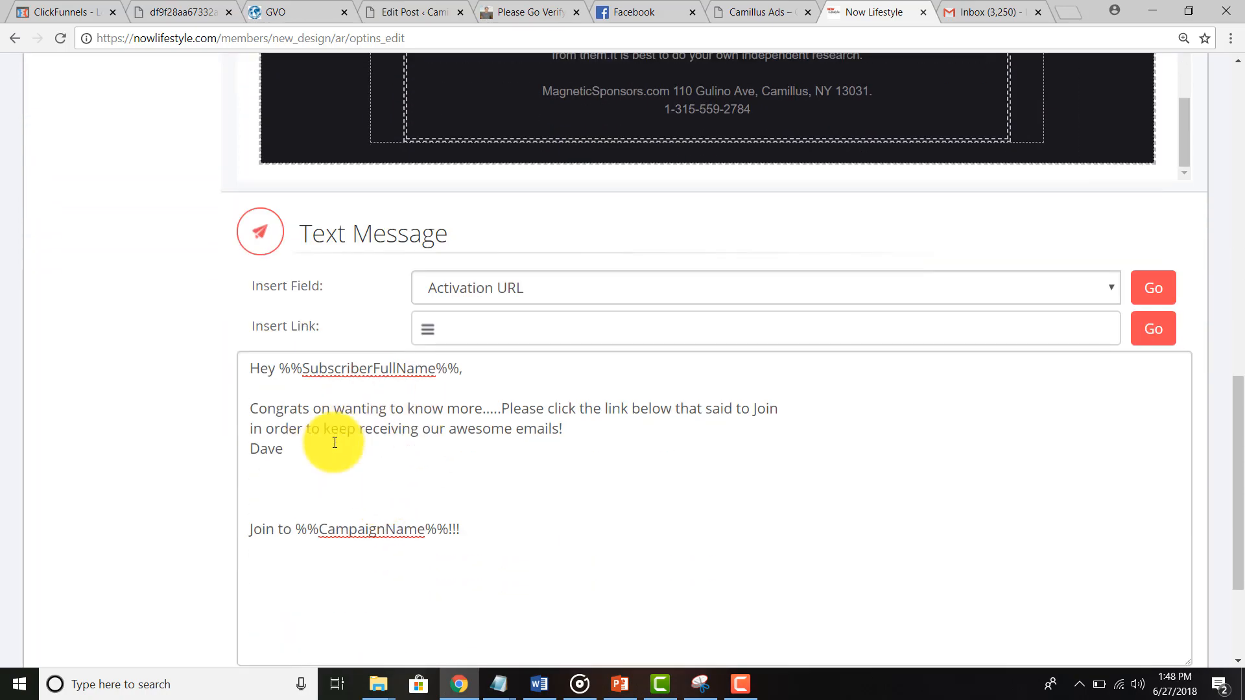
pyautogui.scroll(6, 138, 433)
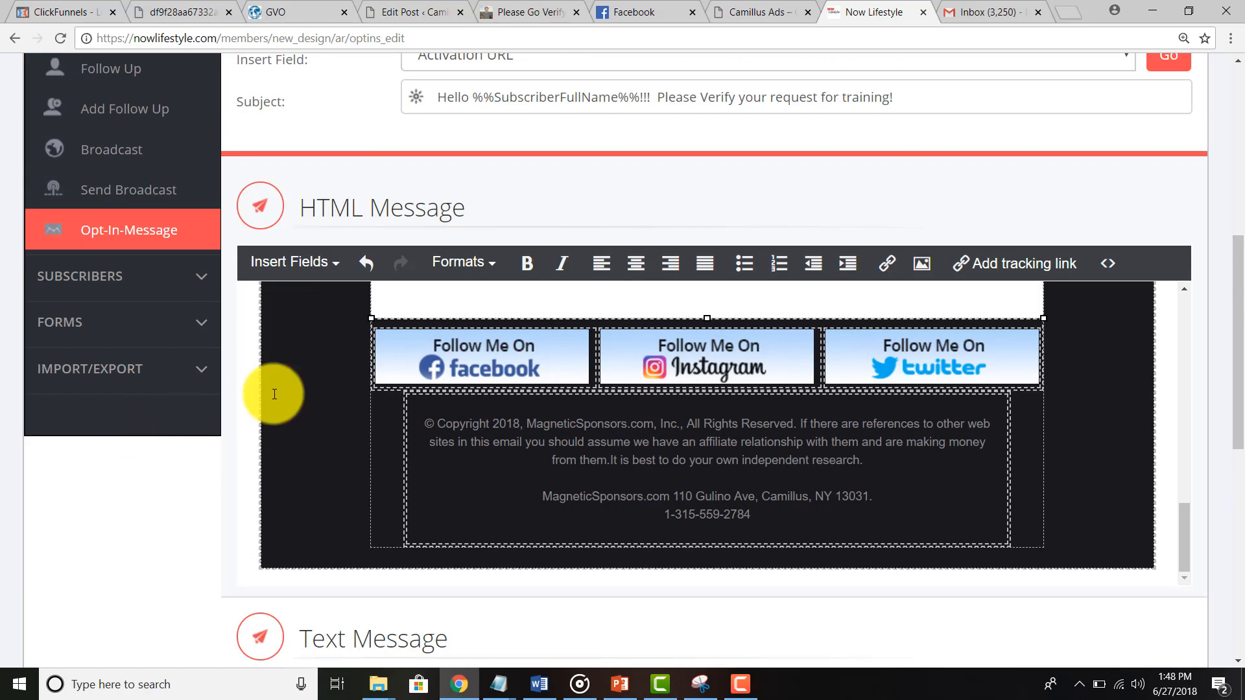
pyautogui.scroll(3, 272, 402)
pyautogui.scroll(-9, 151, 500)
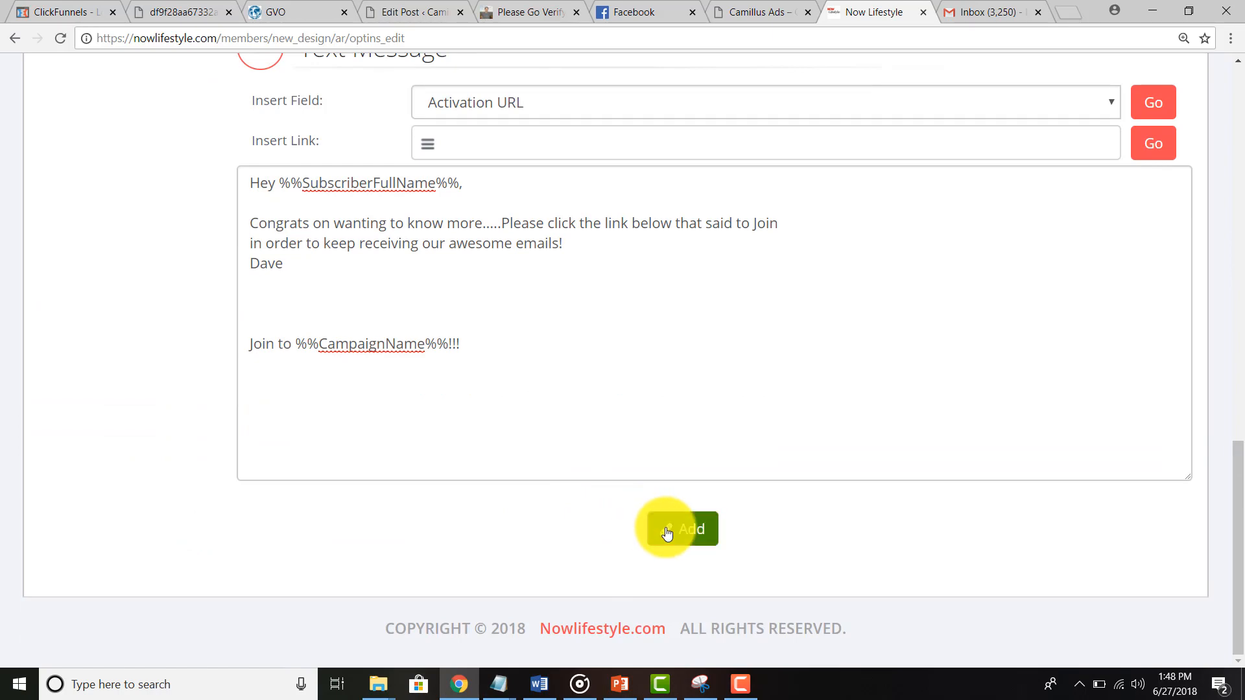
# Step: Save the edited opt-in message with Add, then return to the Gmail inbox
pyautogui.click(667, 528)
pyautogui.scroll(-5, 293, 462)
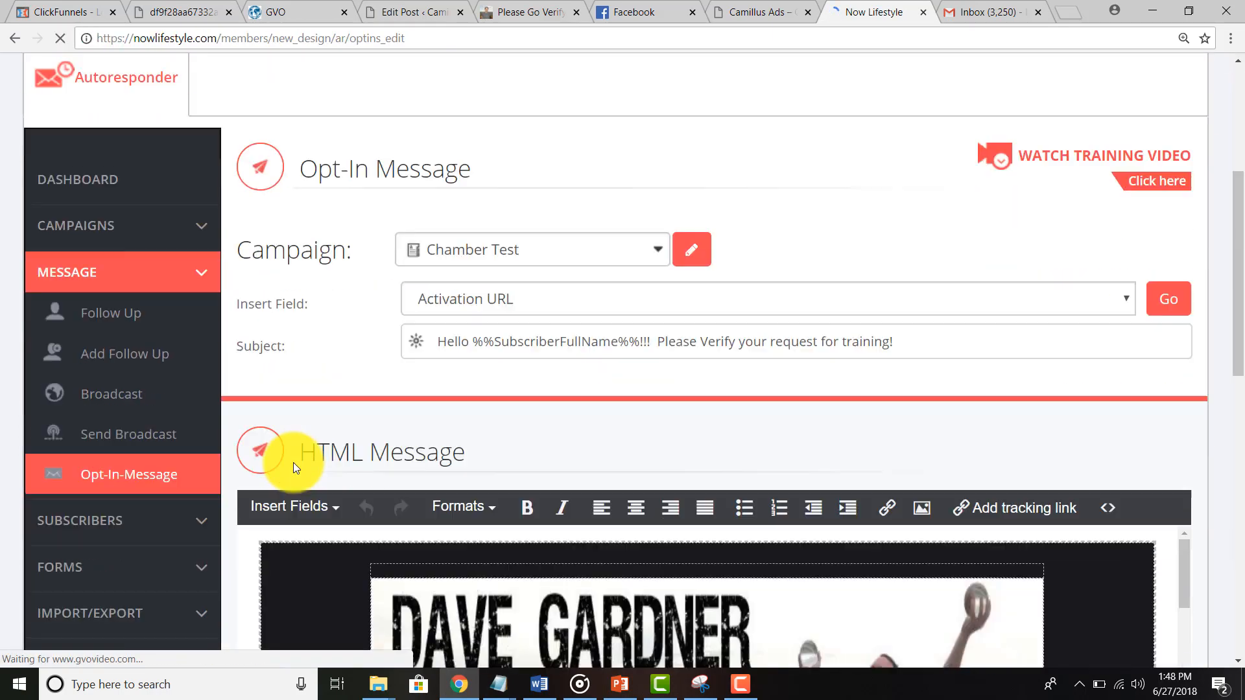
pyautogui.scroll(5, 344, 394)
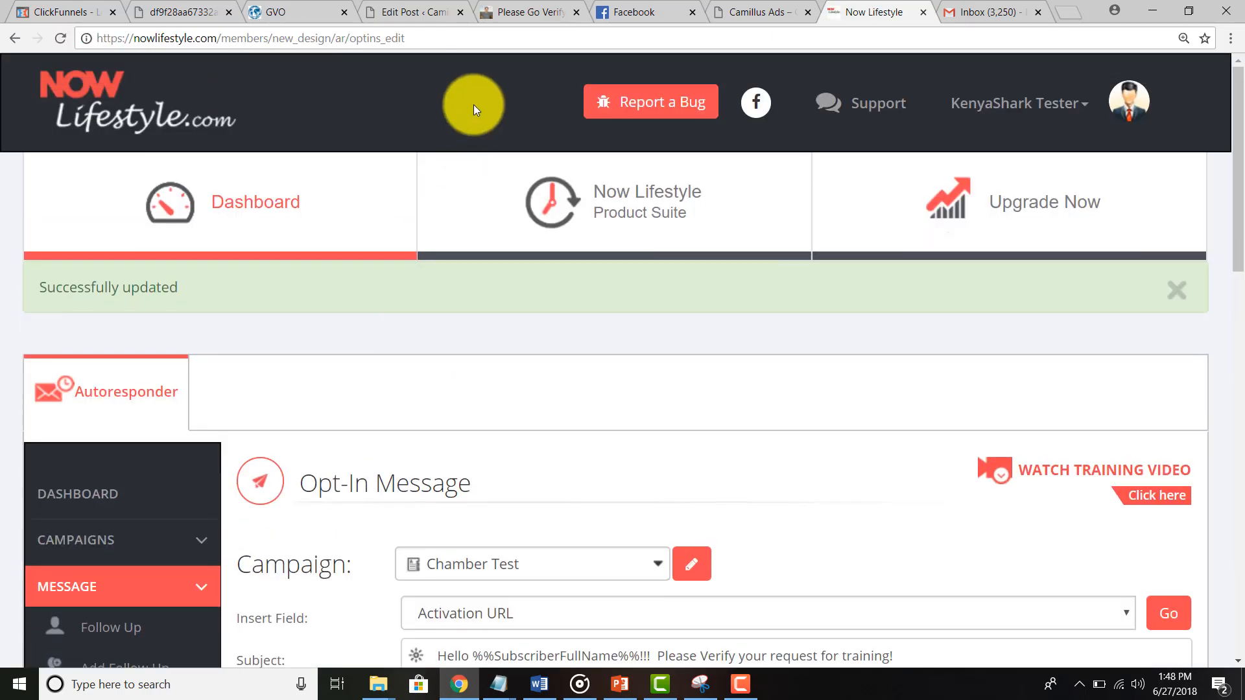
pyautogui.click(988, 22)
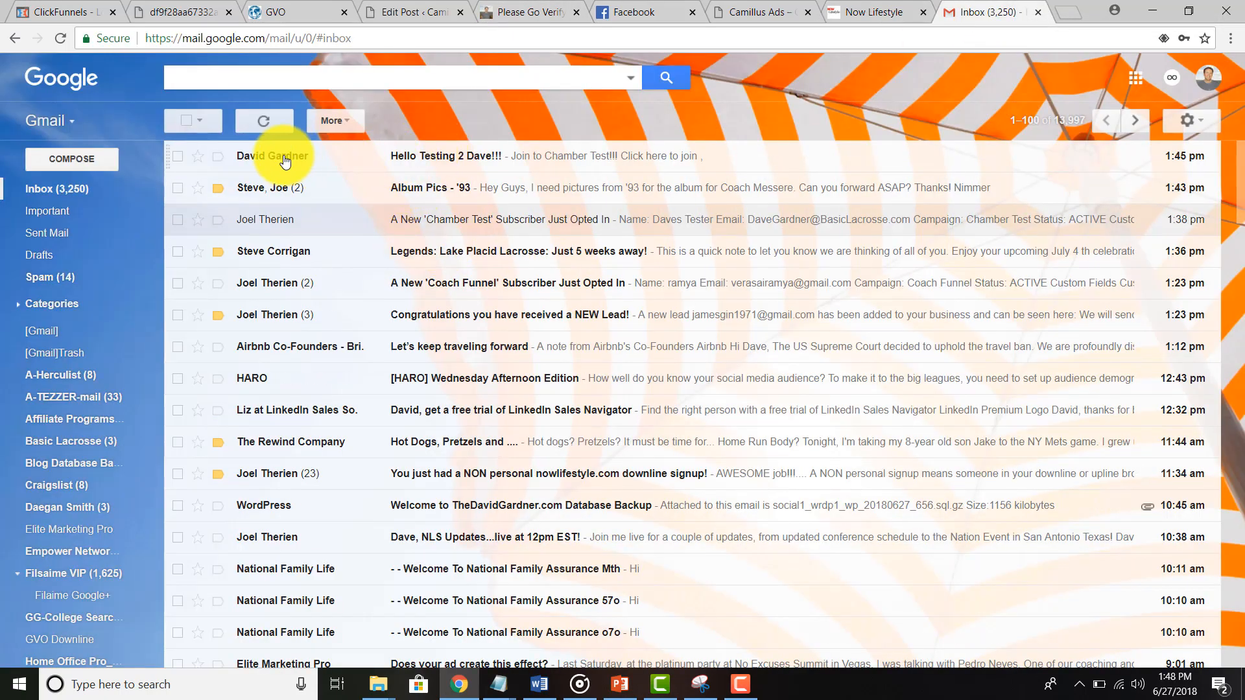
# Step: Open the 'Hello Testing 2 Dave!!!' email, show its images, and highlight the 'Join to Chamber Test!!!' line
pyautogui.moveTo(285, 162)
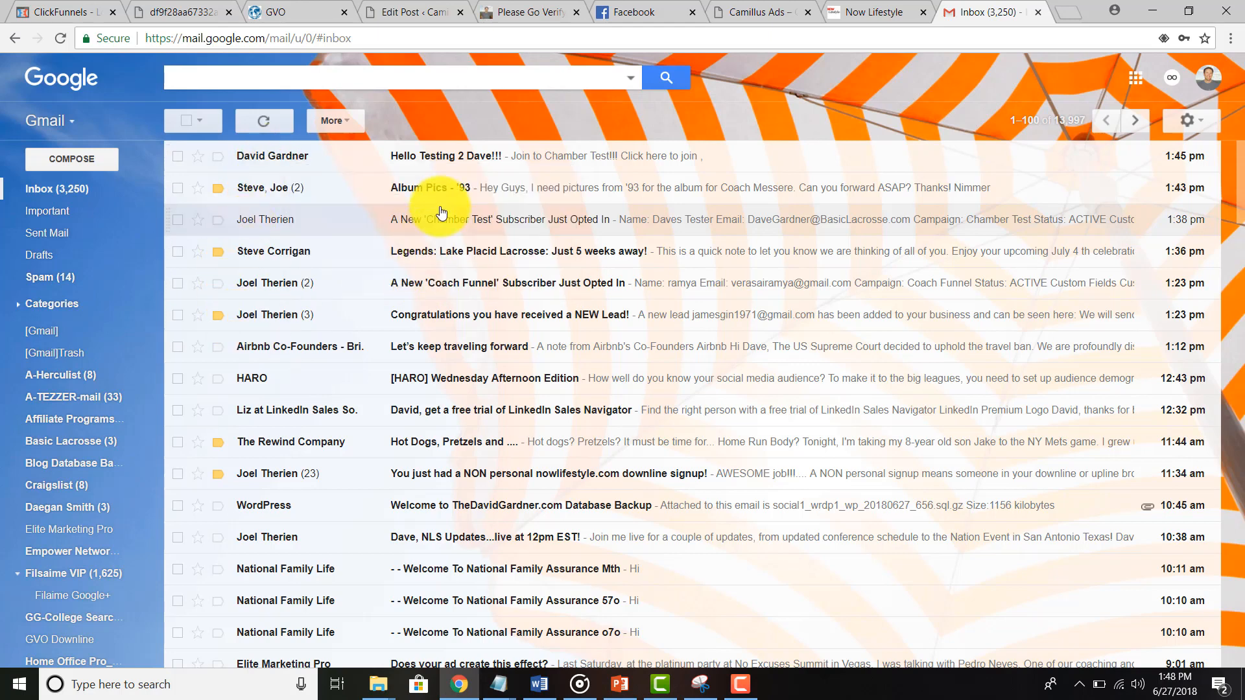
pyautogui.click(446, 158)
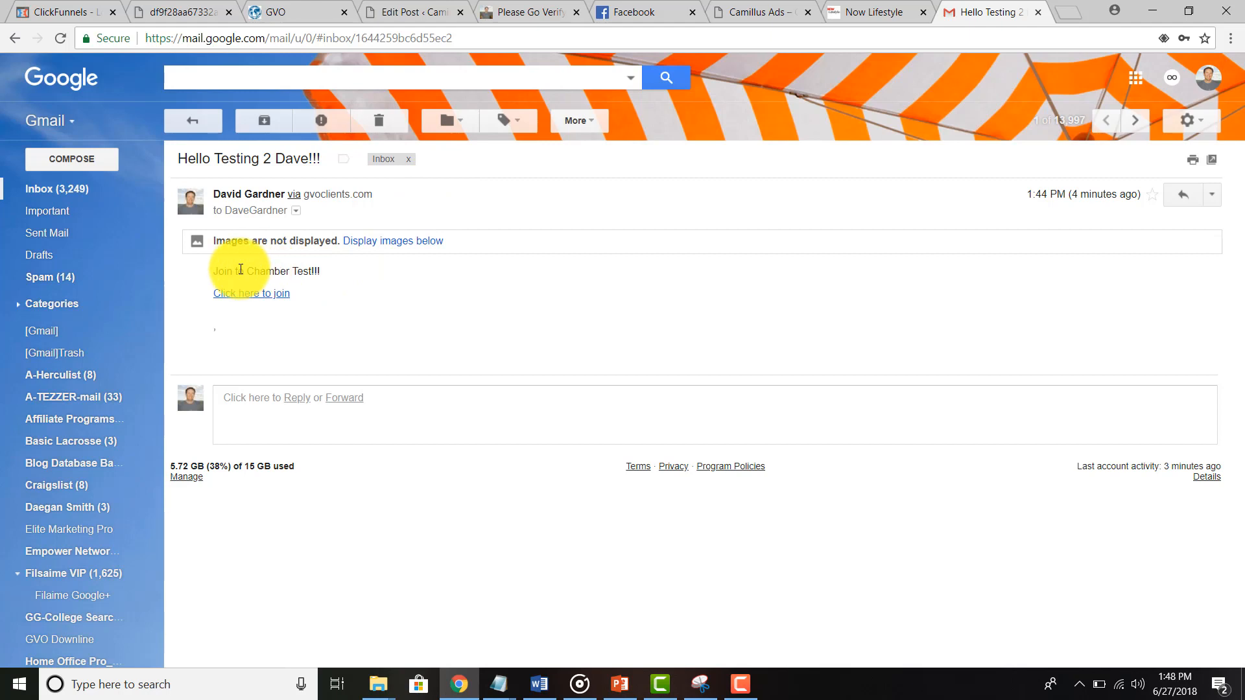
pyautogui.click(397, 241)
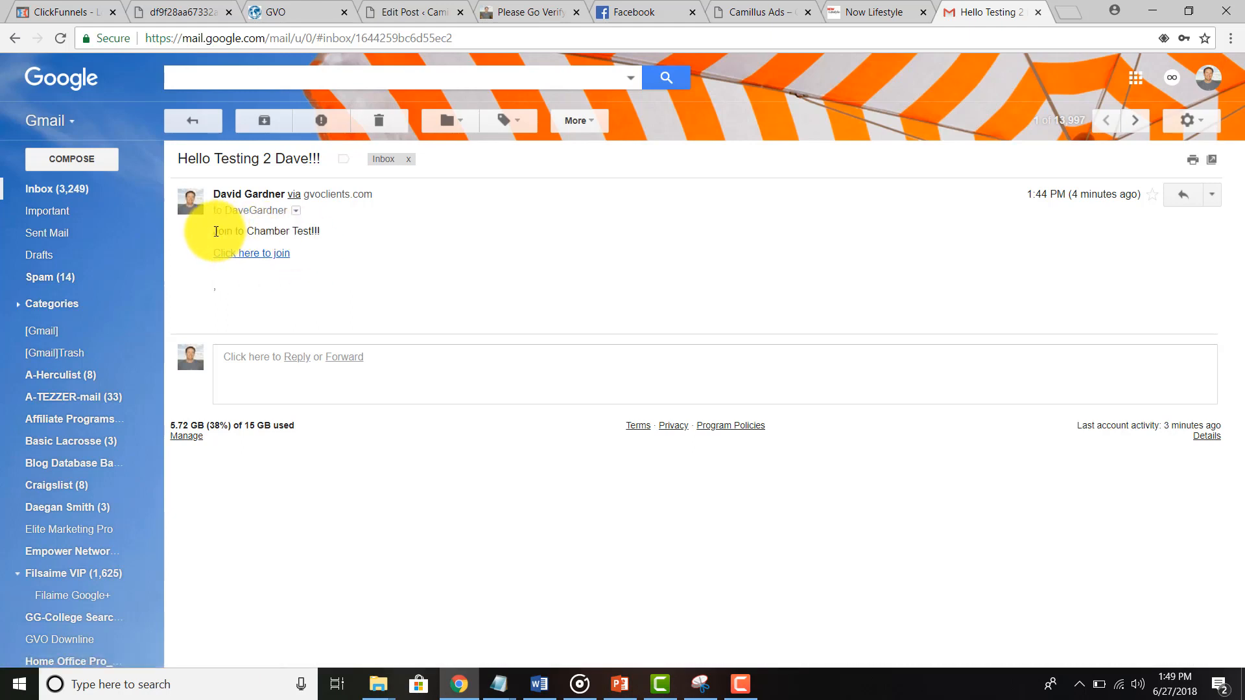
pyautogui.moveTo(216, 231); pyautogui.dragTo(332, 235)
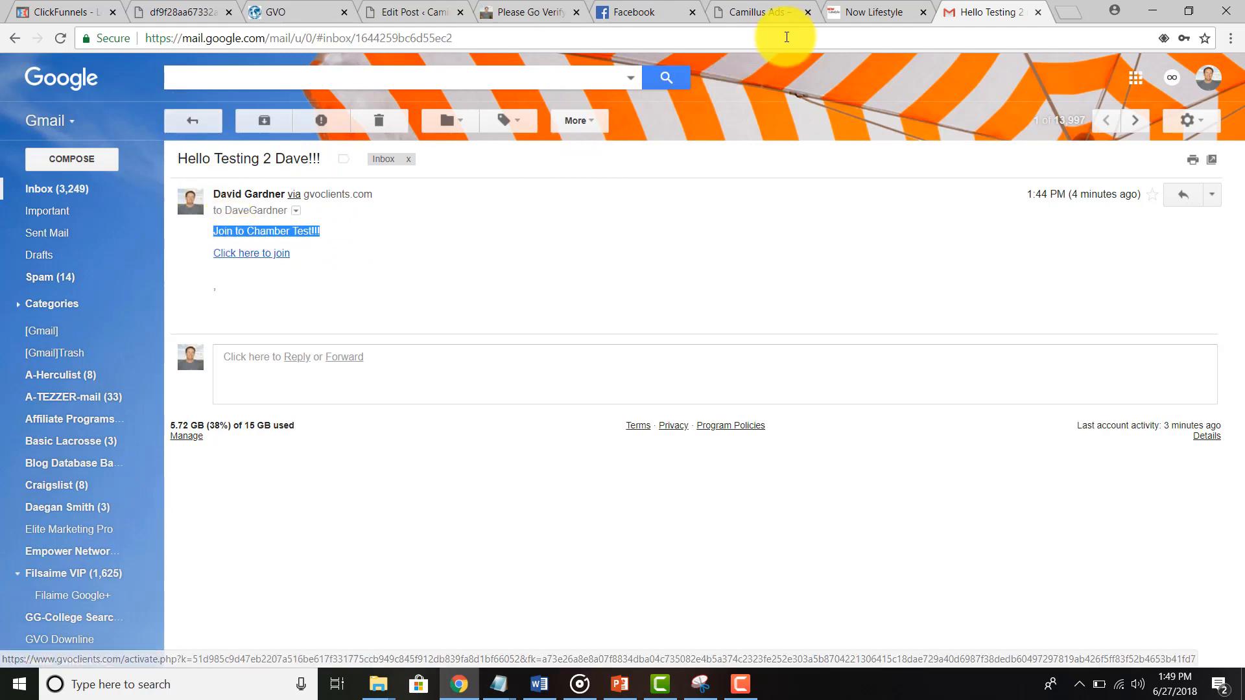
pyautogui.click(849, 12)
pyautogui.scroll(-6, 297, 400)
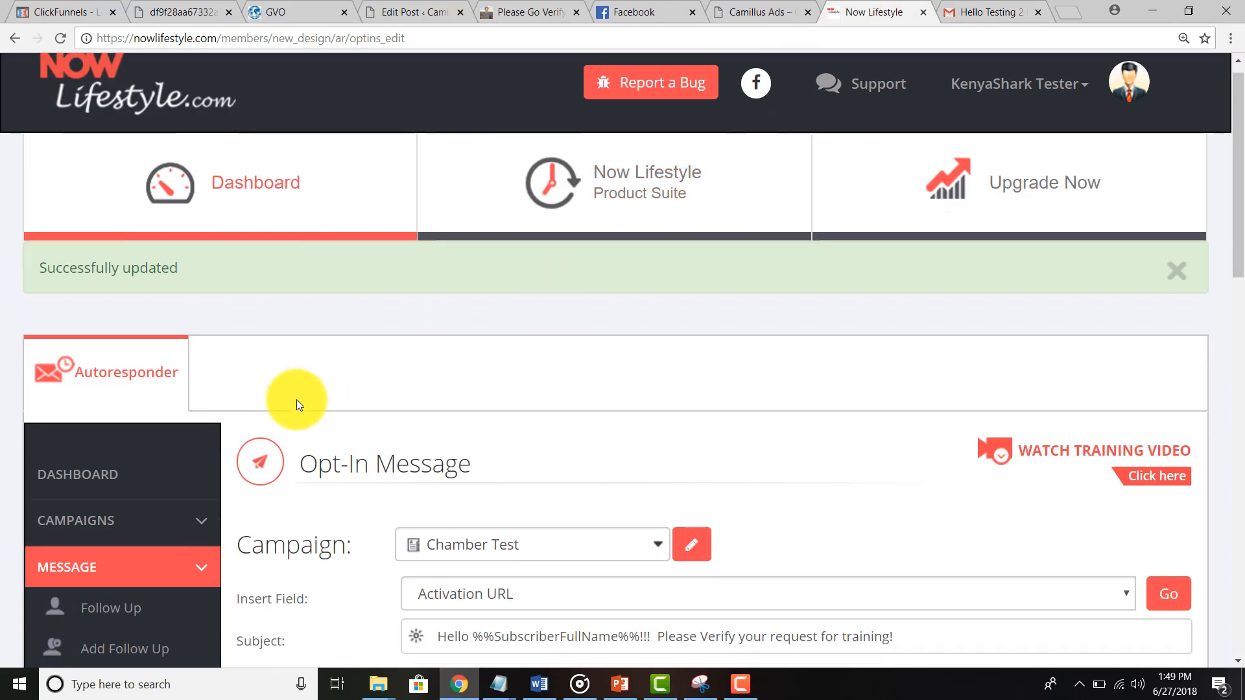
# Step: Open the Subscribers List and highlight the new test subscriber's PENDING status
pyautogui.click(123, 439)
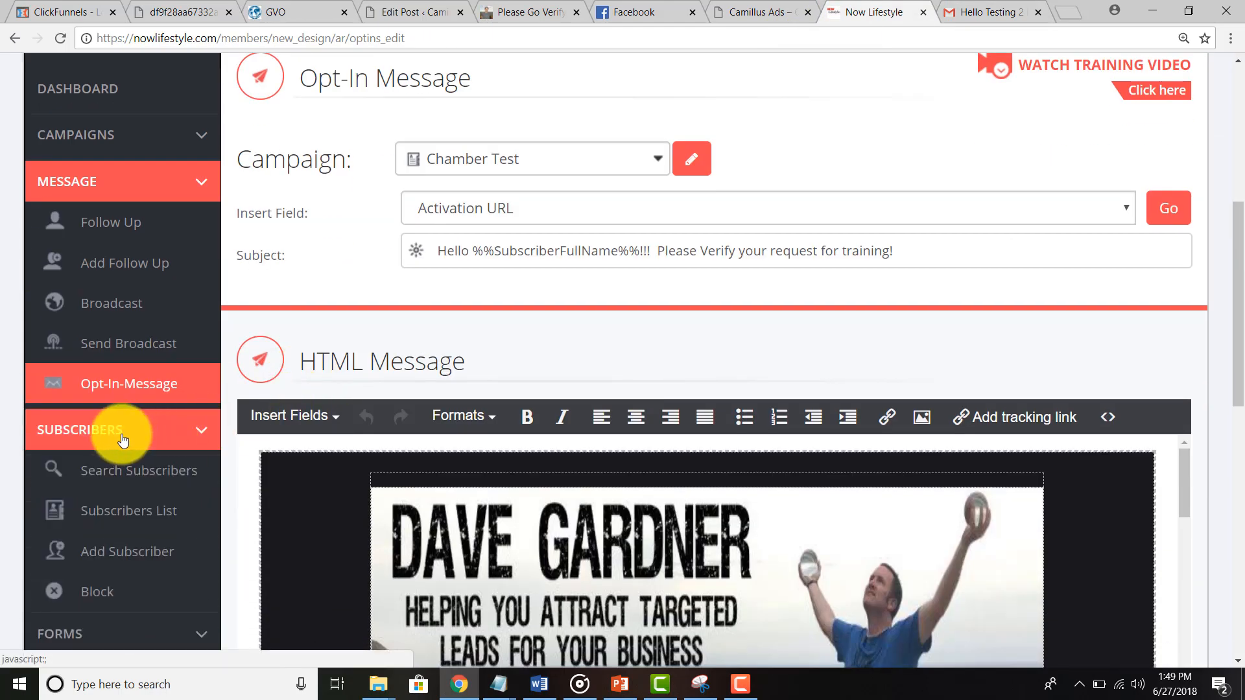
pyautogui.click(136, 509)
pyautogui.scroll(-7, 220, 404)
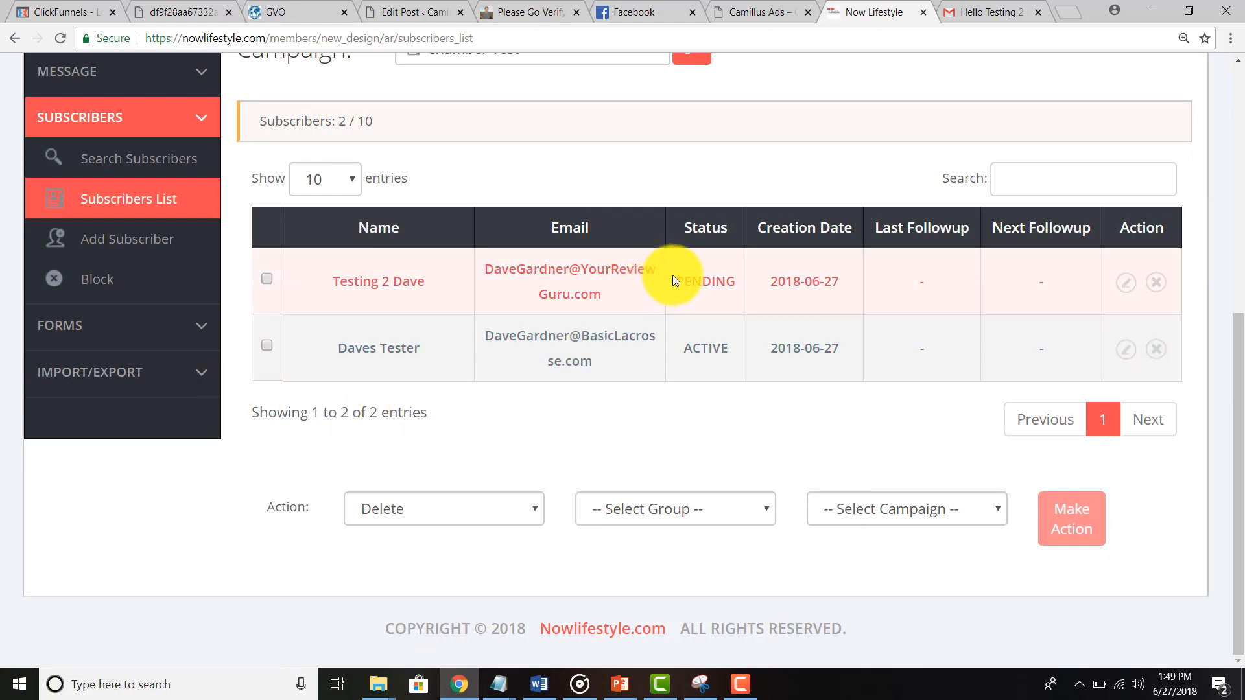
pyautogui.moveTo(675, 279); pyautogui.dragTo(734, 278)
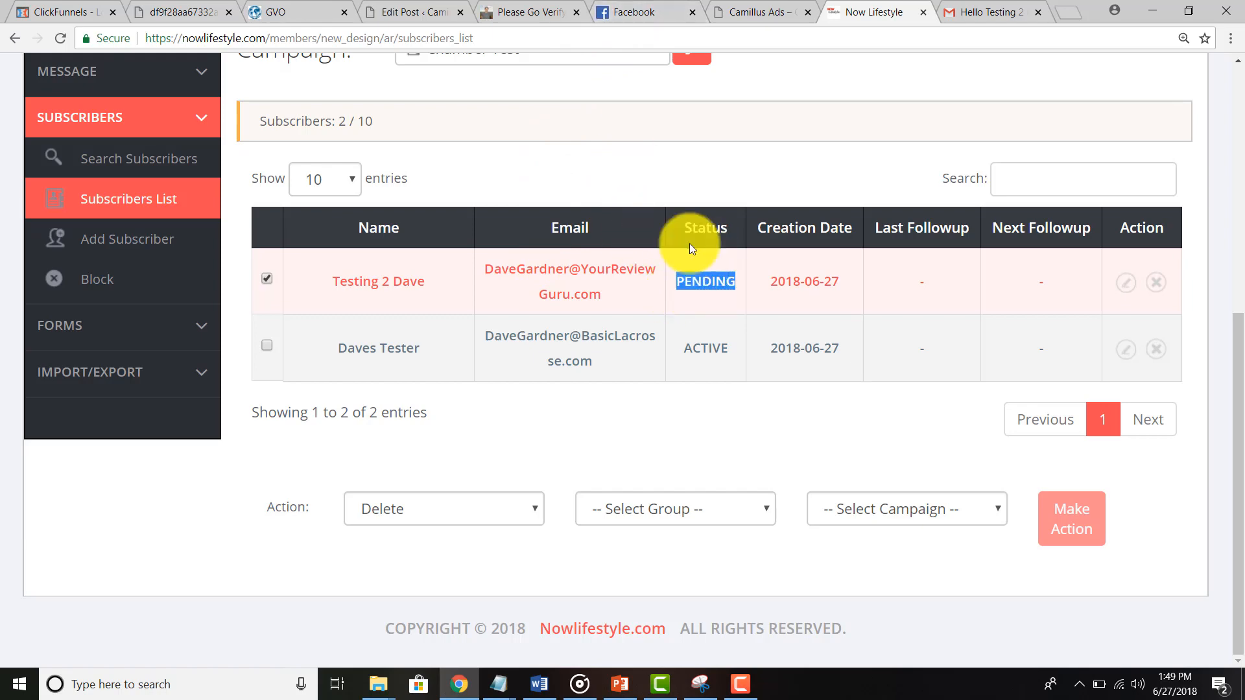
pyautogui.click(974, 14)
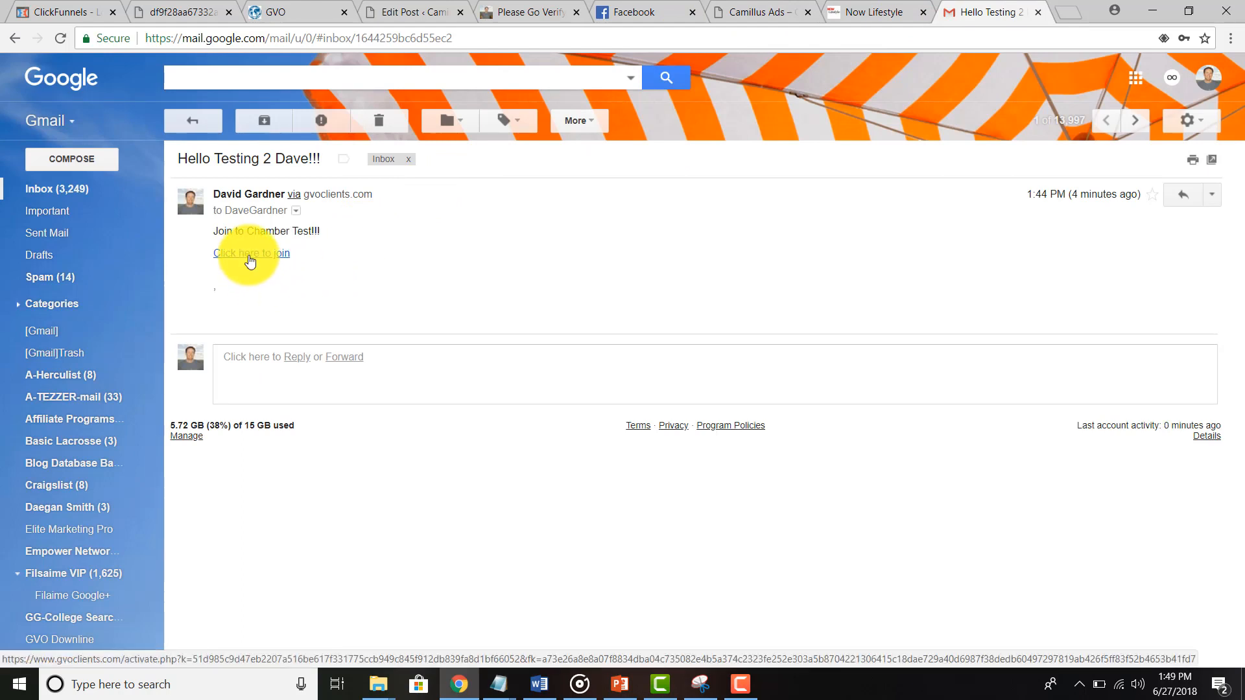
# Step: Trim the Facebook address to facebook.com and log in with the account password
pyautogui.click(622, 15)
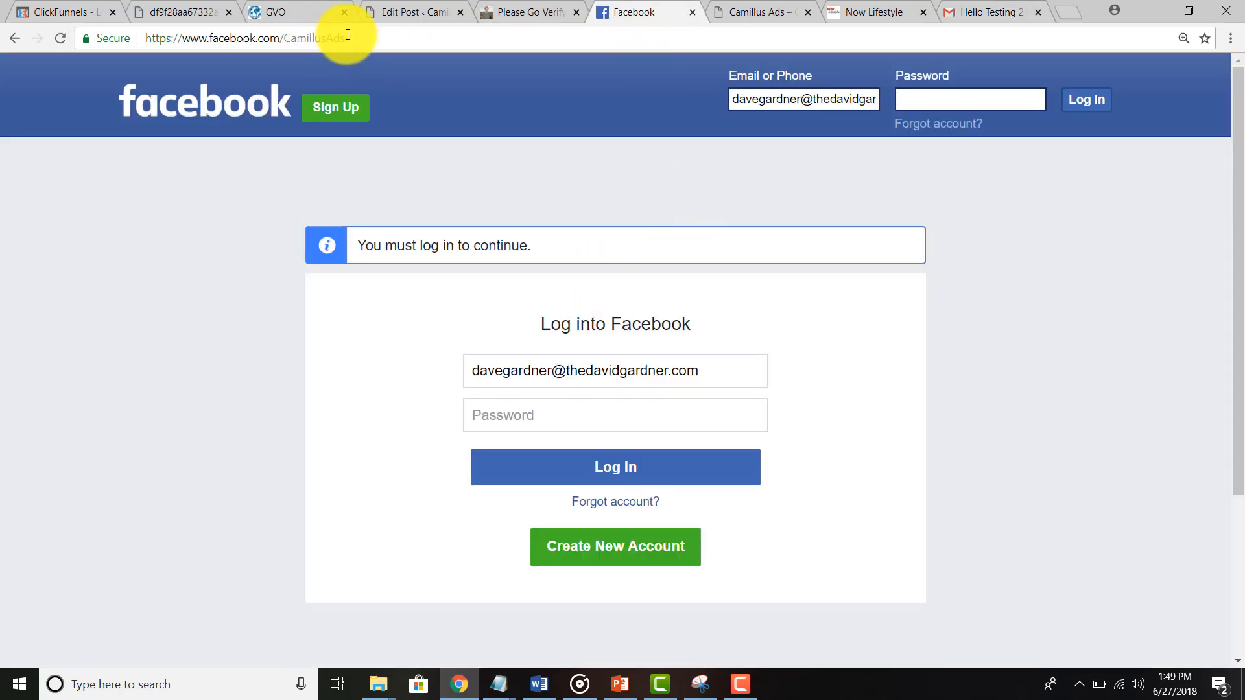
pyautogui.moveTo(283, 38); pyautogui.dragTo(436, 45)
pyautogui.press('BackSpace')
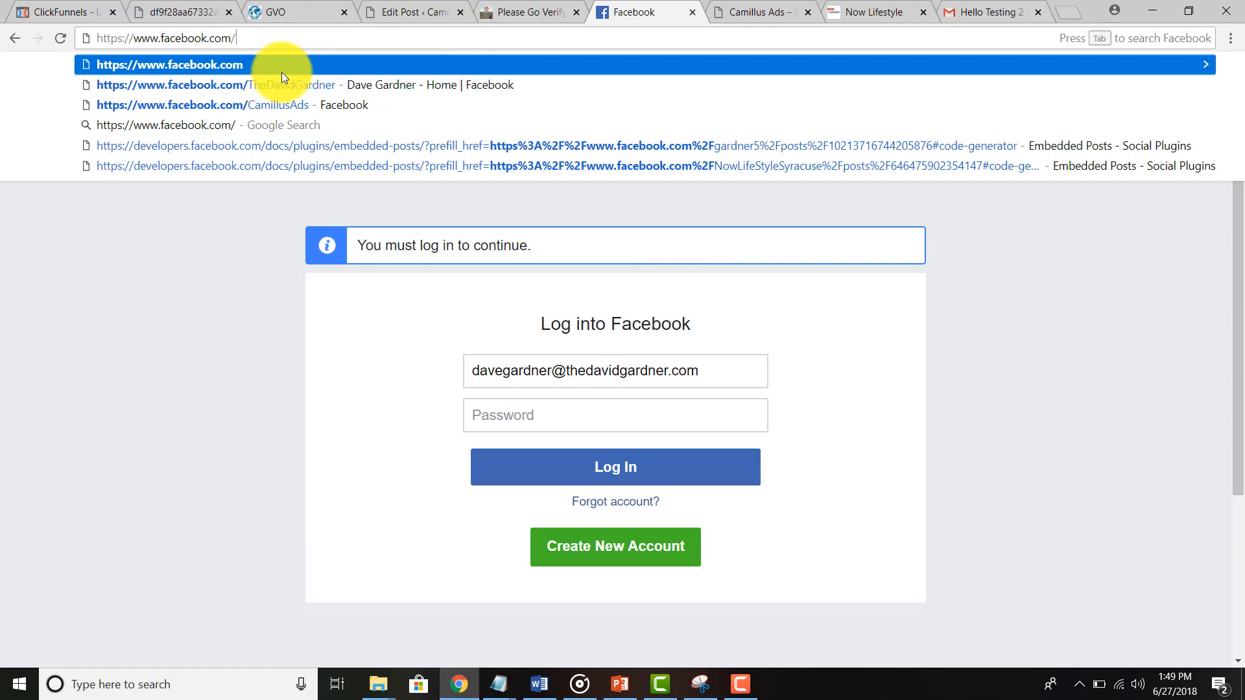
pyautogui.press('Return')
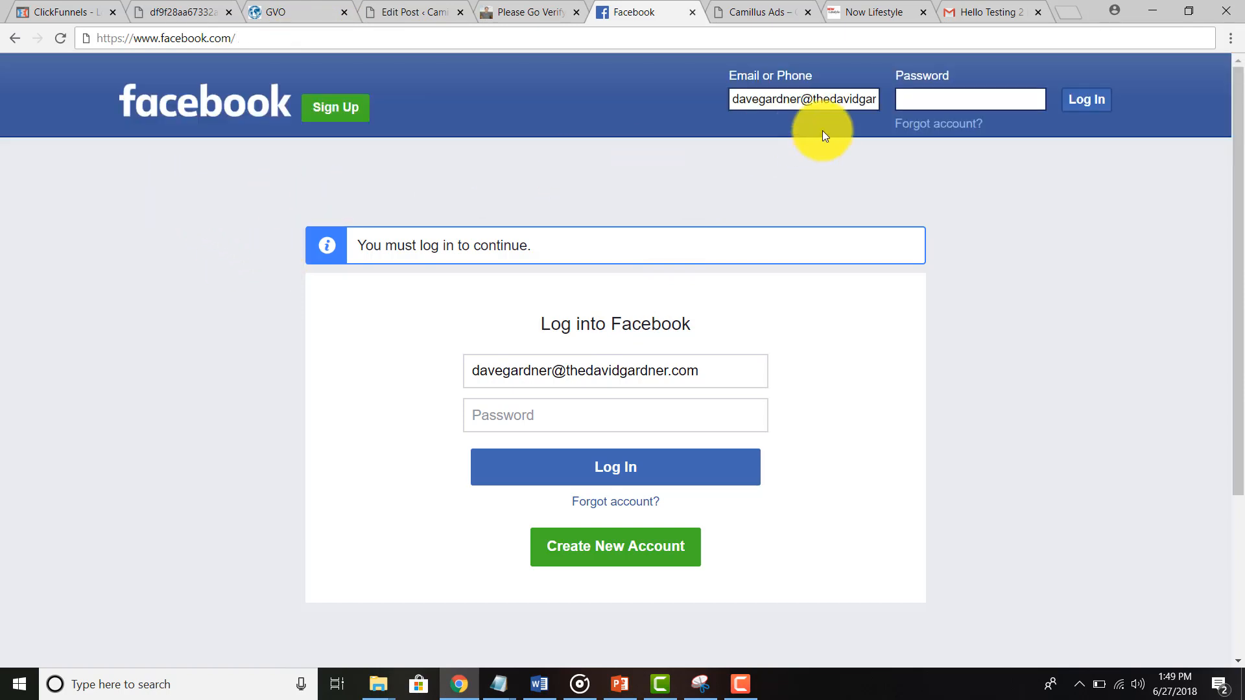
pyautogui.click(917, 98)
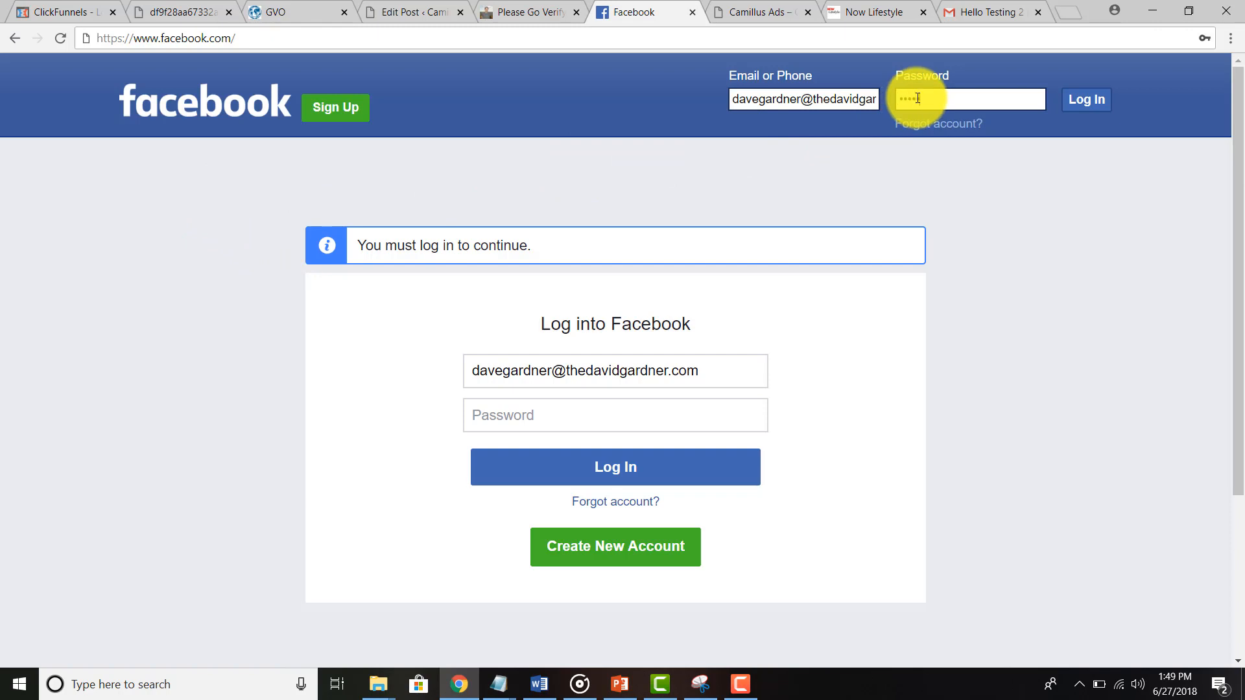
pyautogui.write('•••••••••')
pyautogui.press('Return')
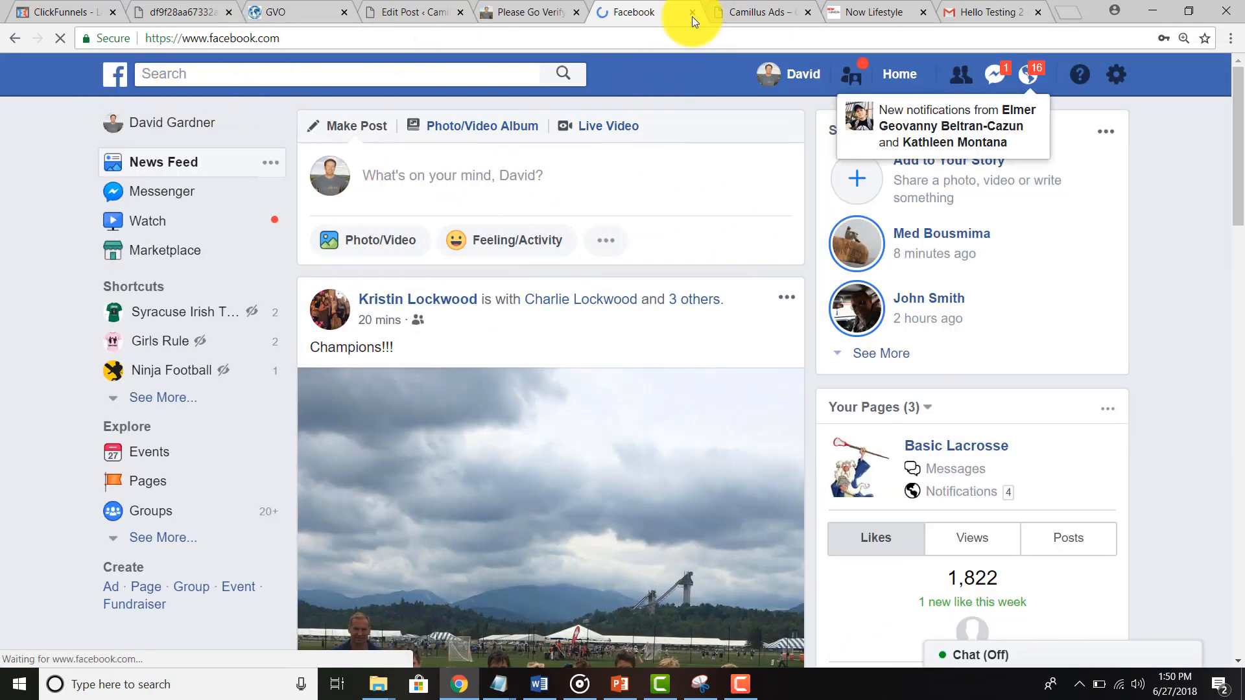
# Step: Follow the test email's join link, which opens the GVO hosting page, and close that tab
pyautogui.click(862, 6)
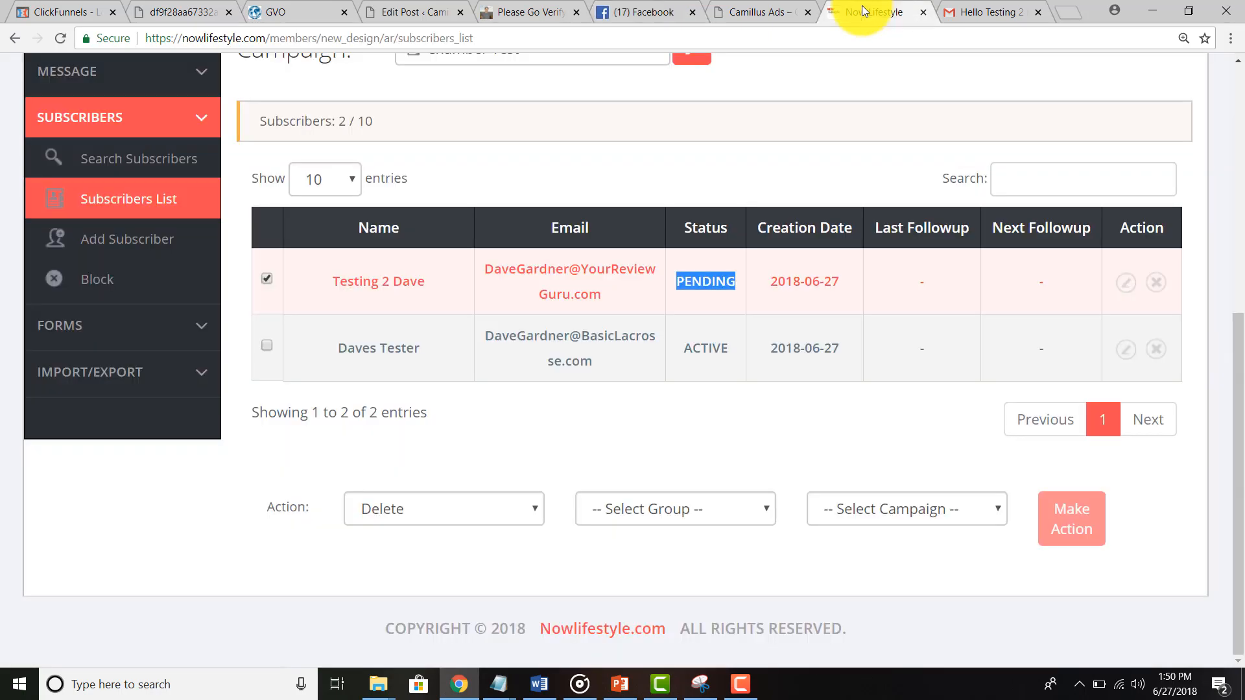
pyautogui.click(674, 10)
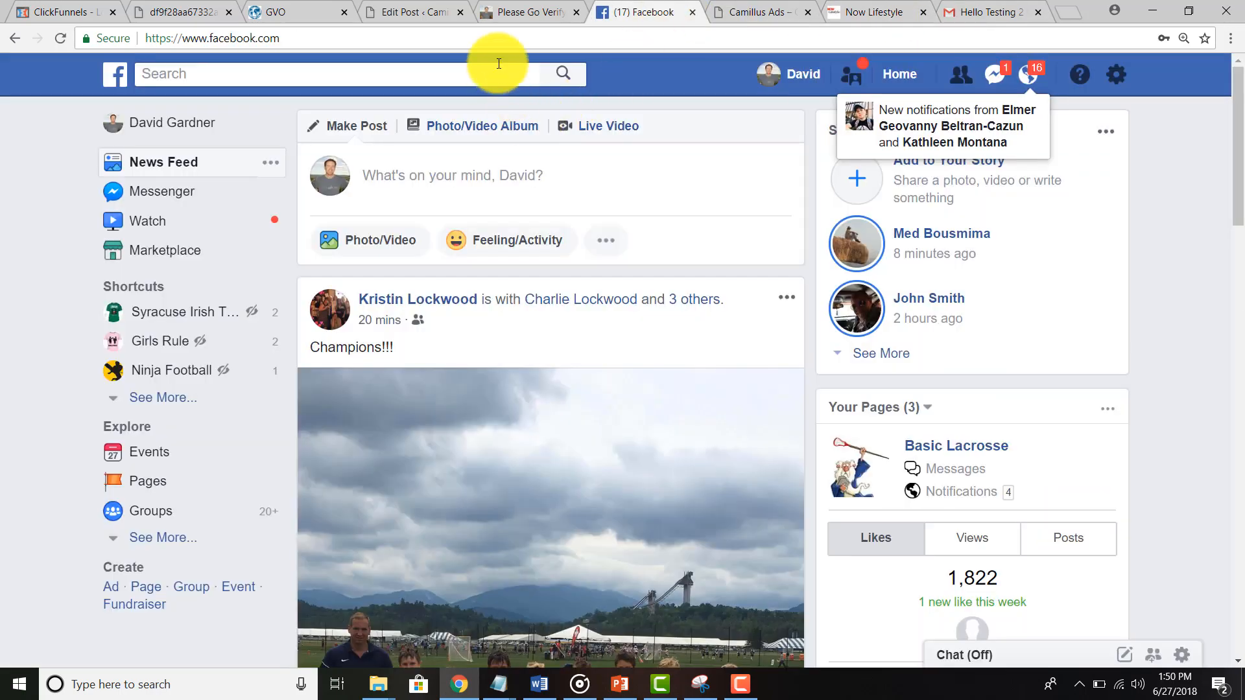
pyautogui.click(961, 12)
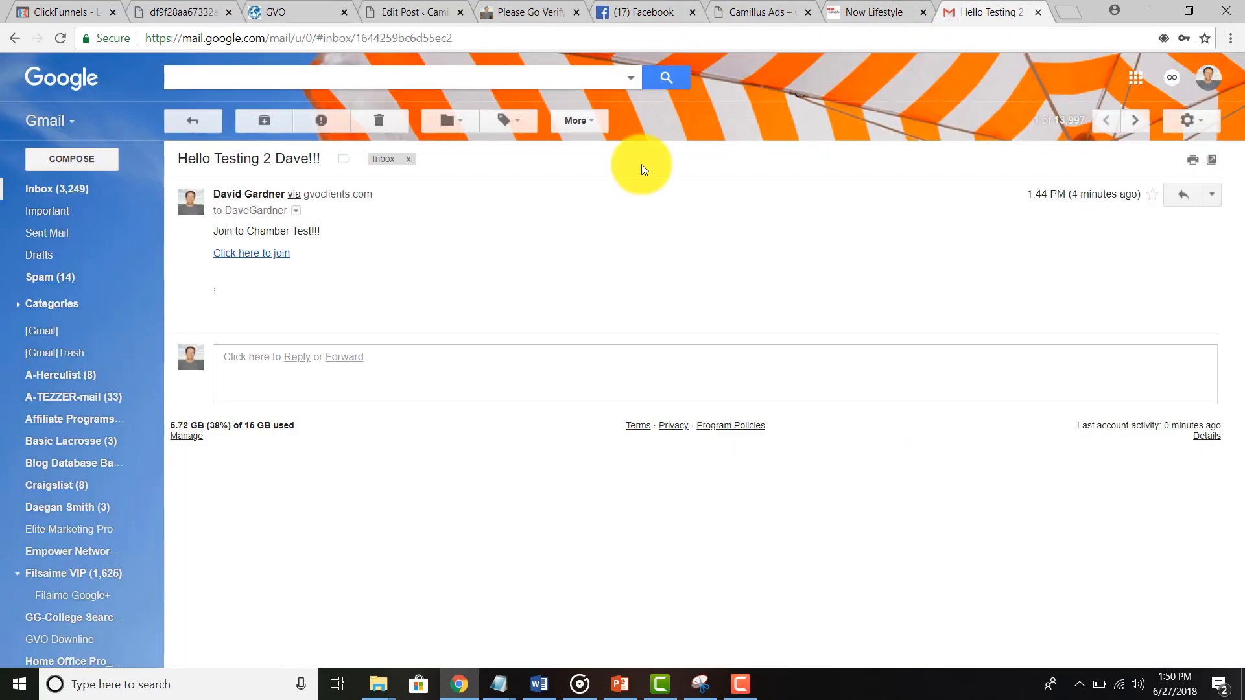
pyautogui.click(271, 258)
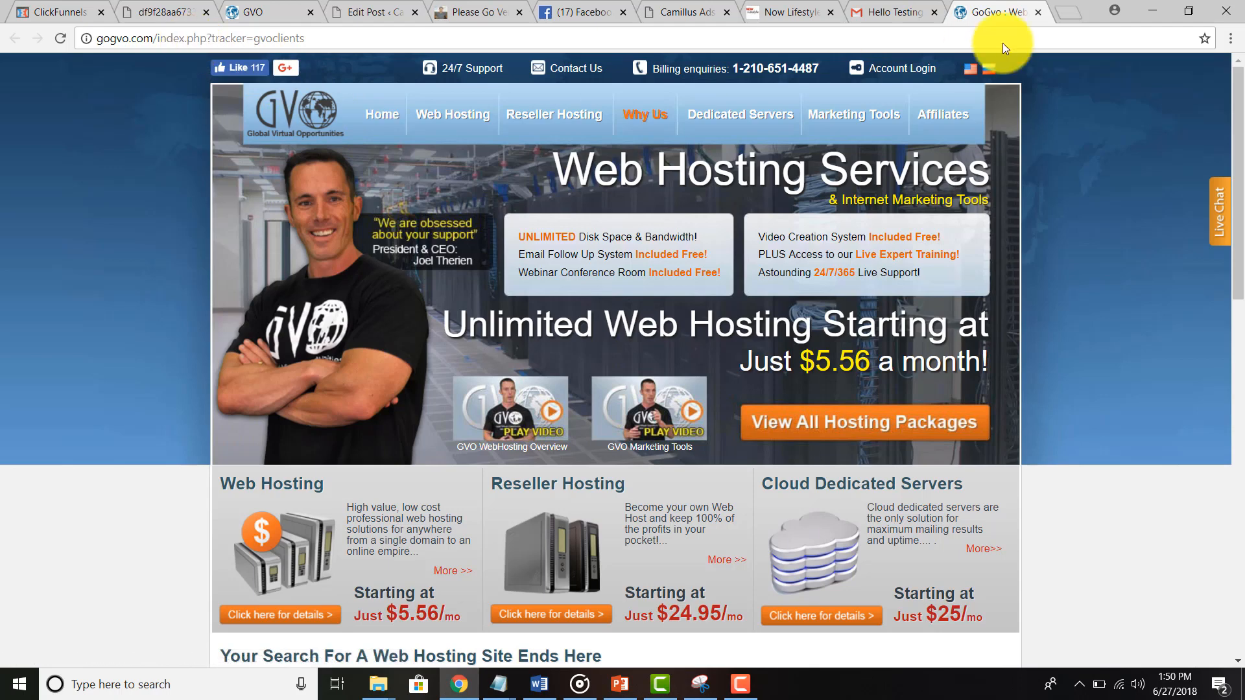
pyautogui.click(1039, 13)
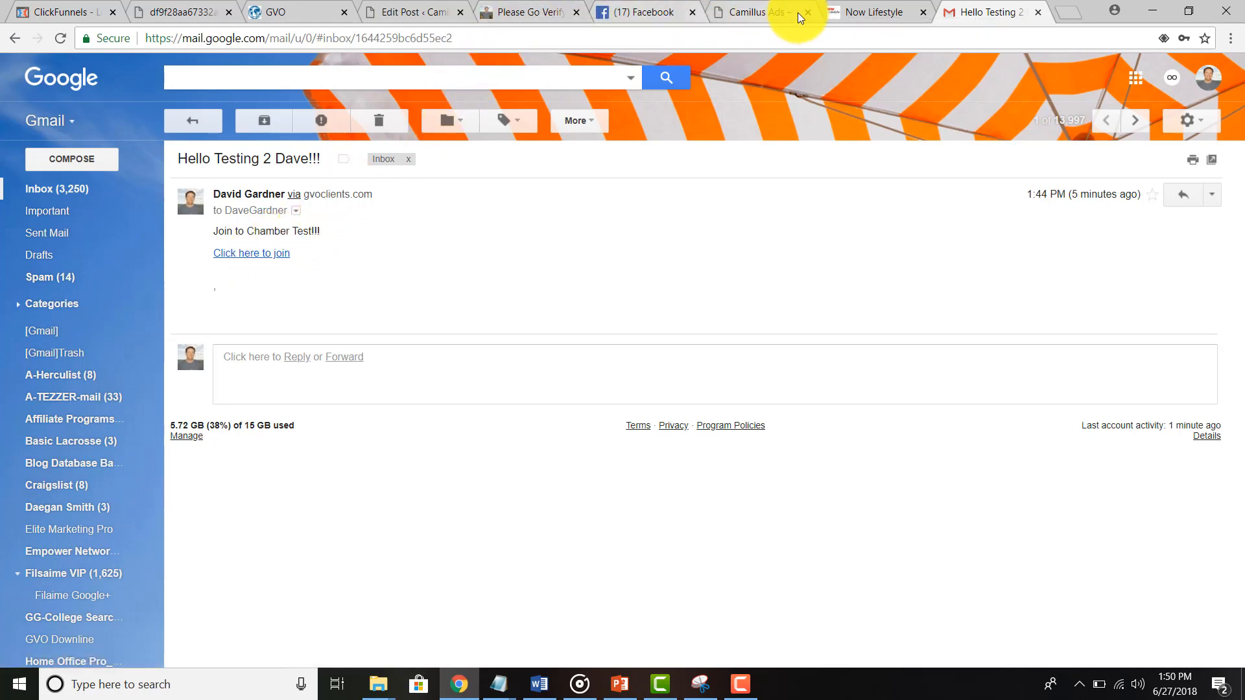
# Step: Open the Campaign List, showing the private Chamber Test campaign with 2 subscribers
pyautogui.click(862, 11)
pyautogui.scroll(4, 301, 345)
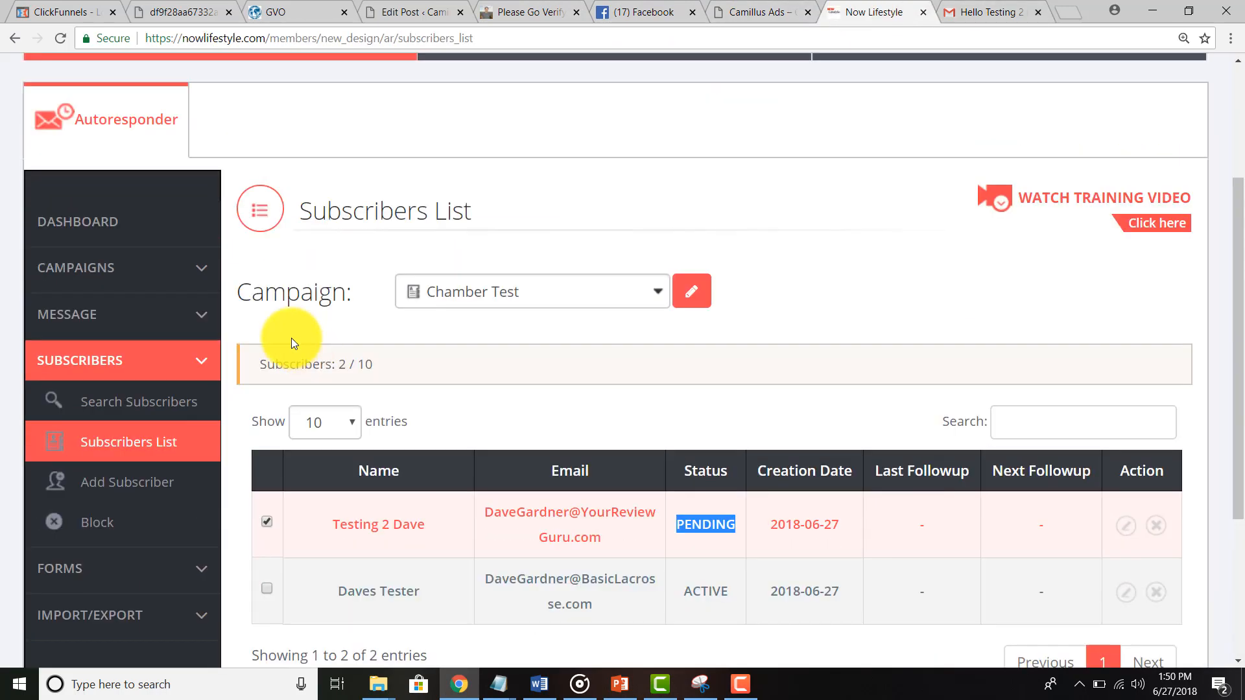
pyautogui.click(103, 268)
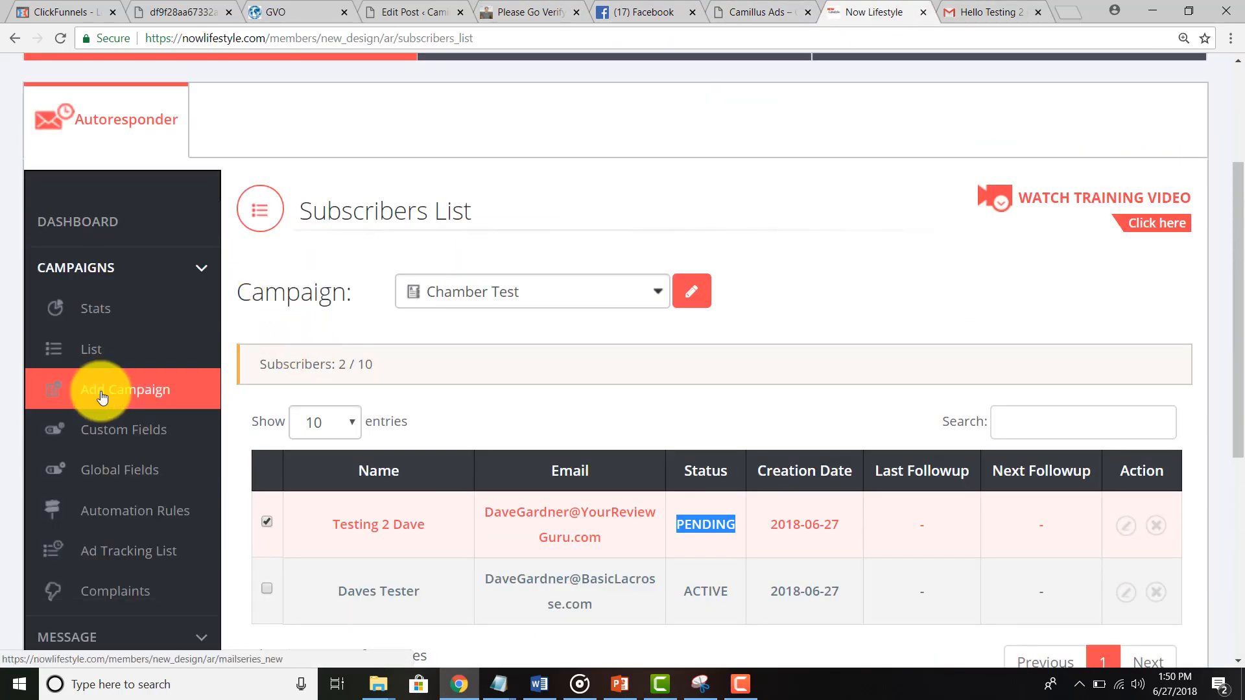
pyautogui.click(89, 353)
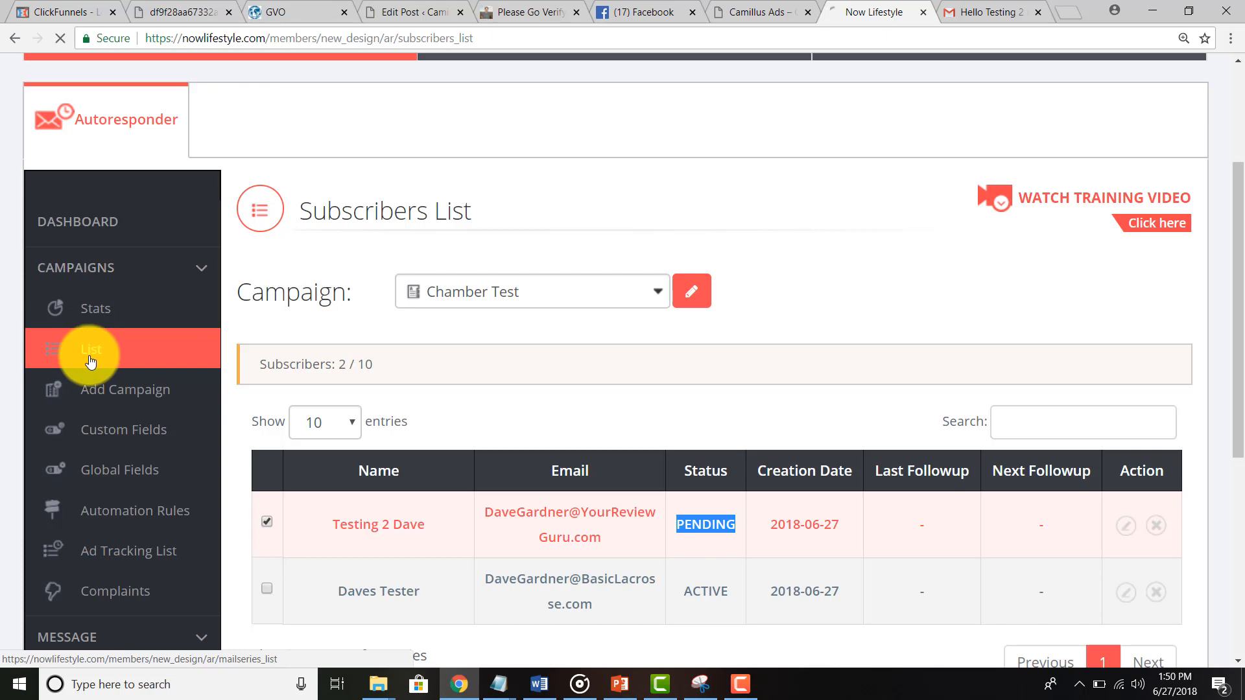
pyautogui.scroll(-4, 325, 398)
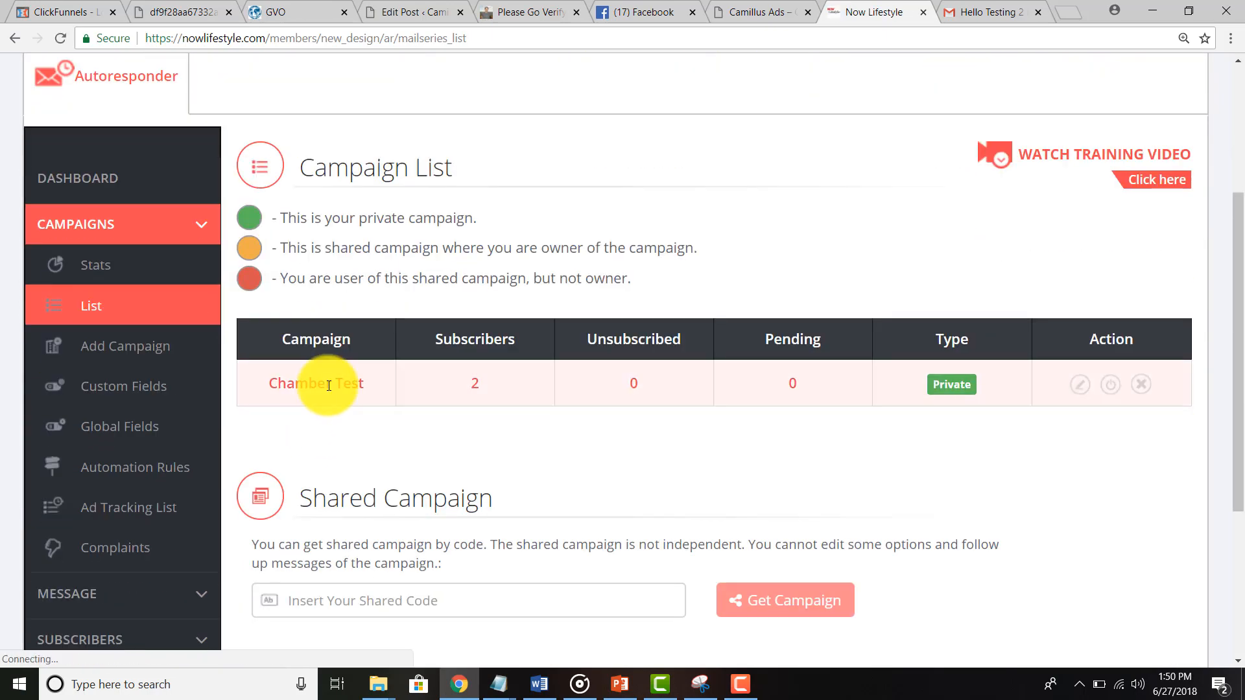
pyautogui.click(1076, 393)
pyautogui.scroll(-5, 1076, 392)
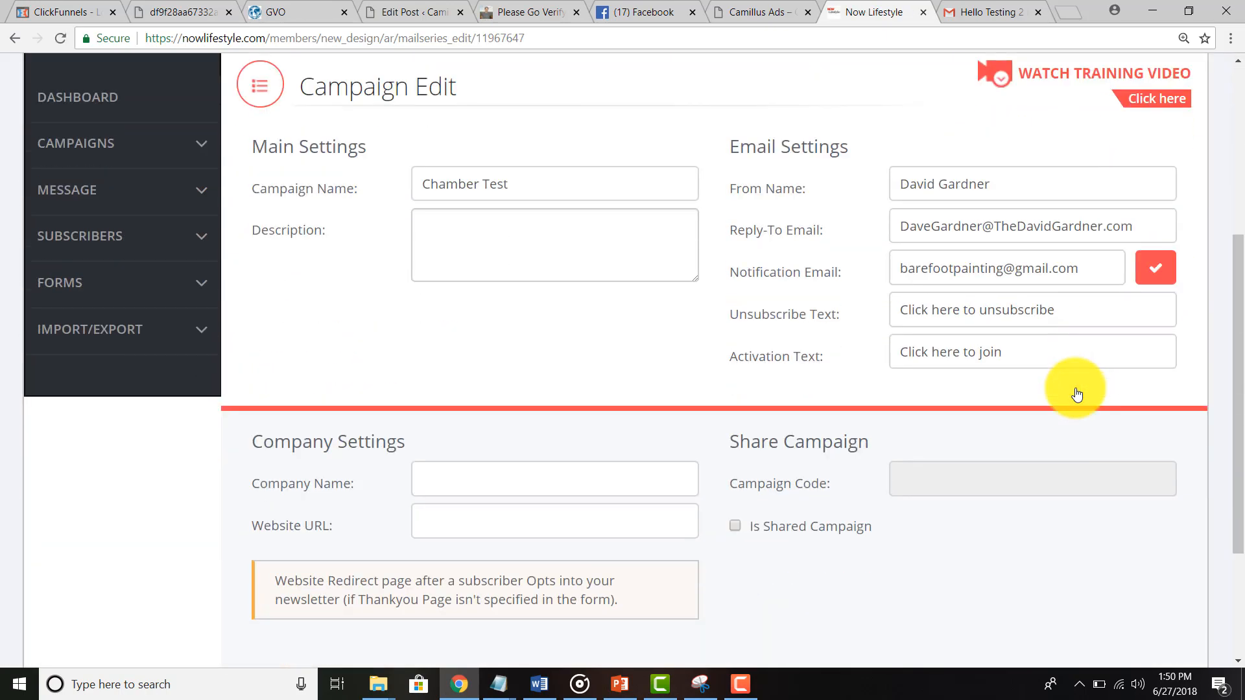
pyautogui.scroll(-2, 1076, 392)
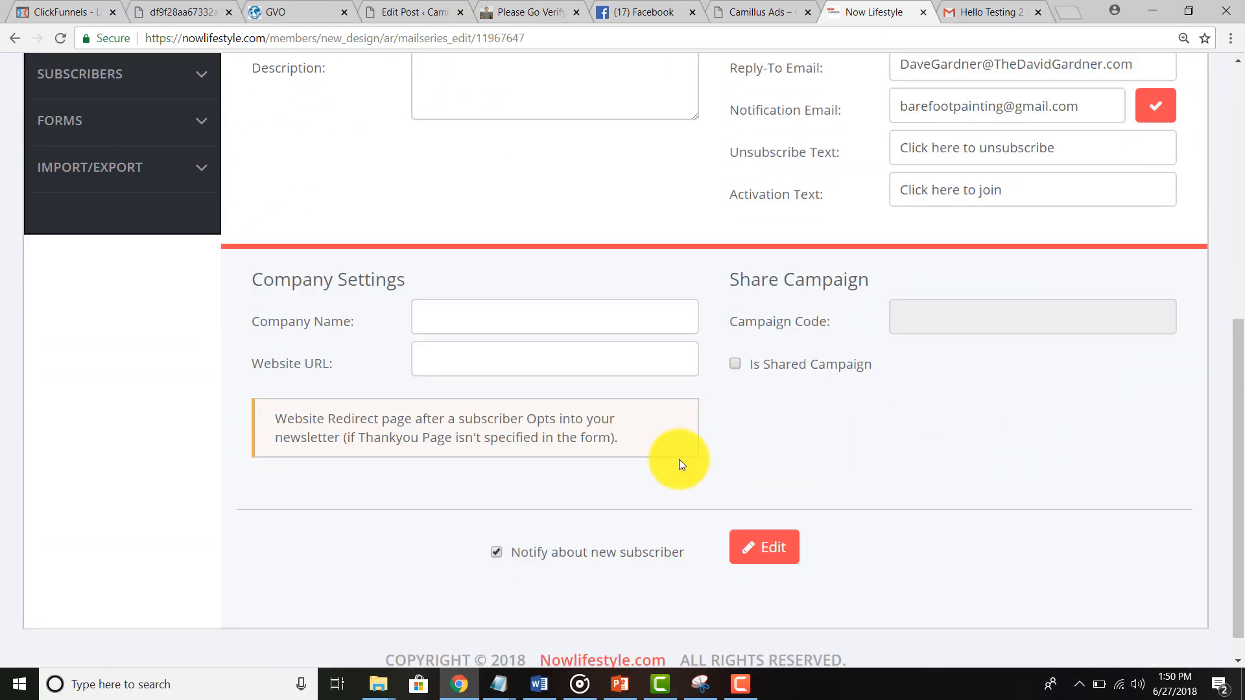
pyautogui.moveTo(317, 418); pyautogui.dragTo(615, 421)
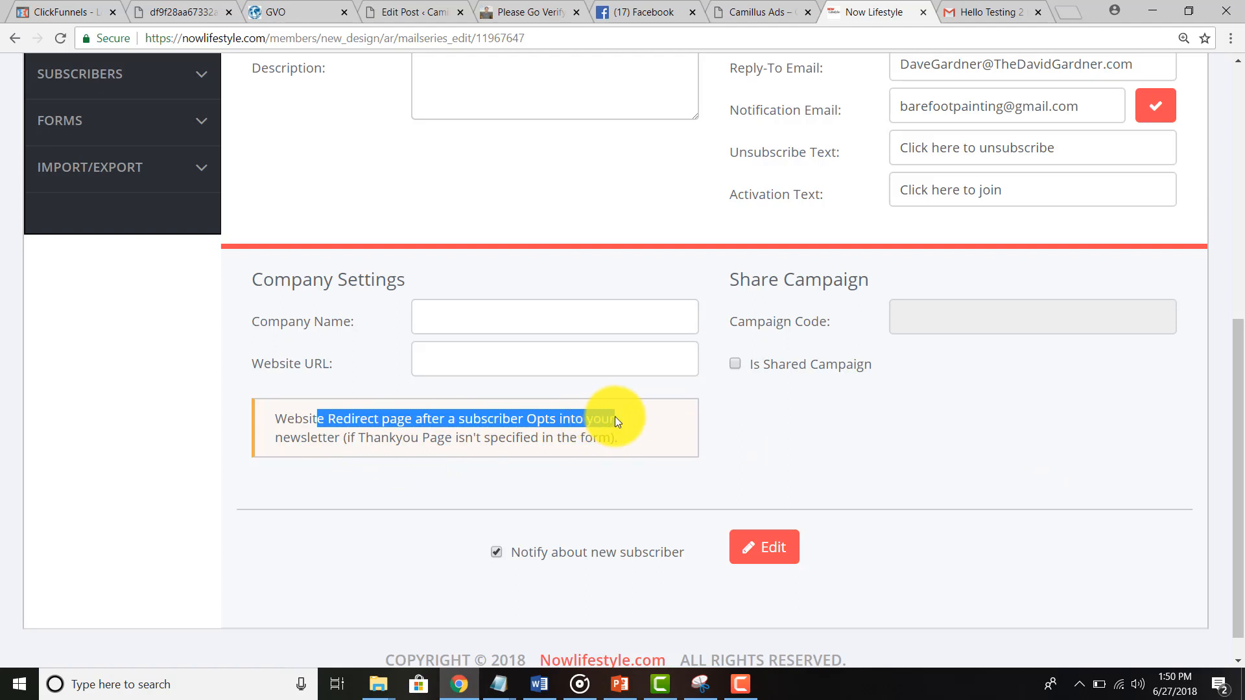
pyautogui.scroll(2, 615, 421)
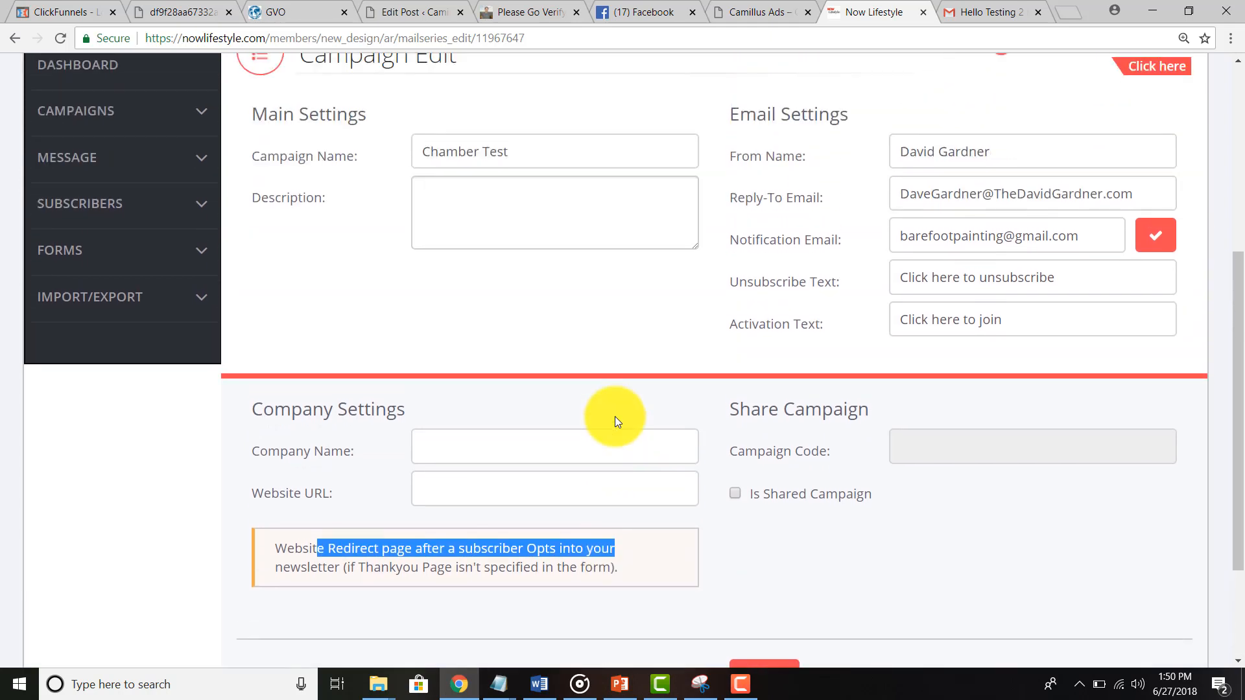
pyautogui.click(541, 491)
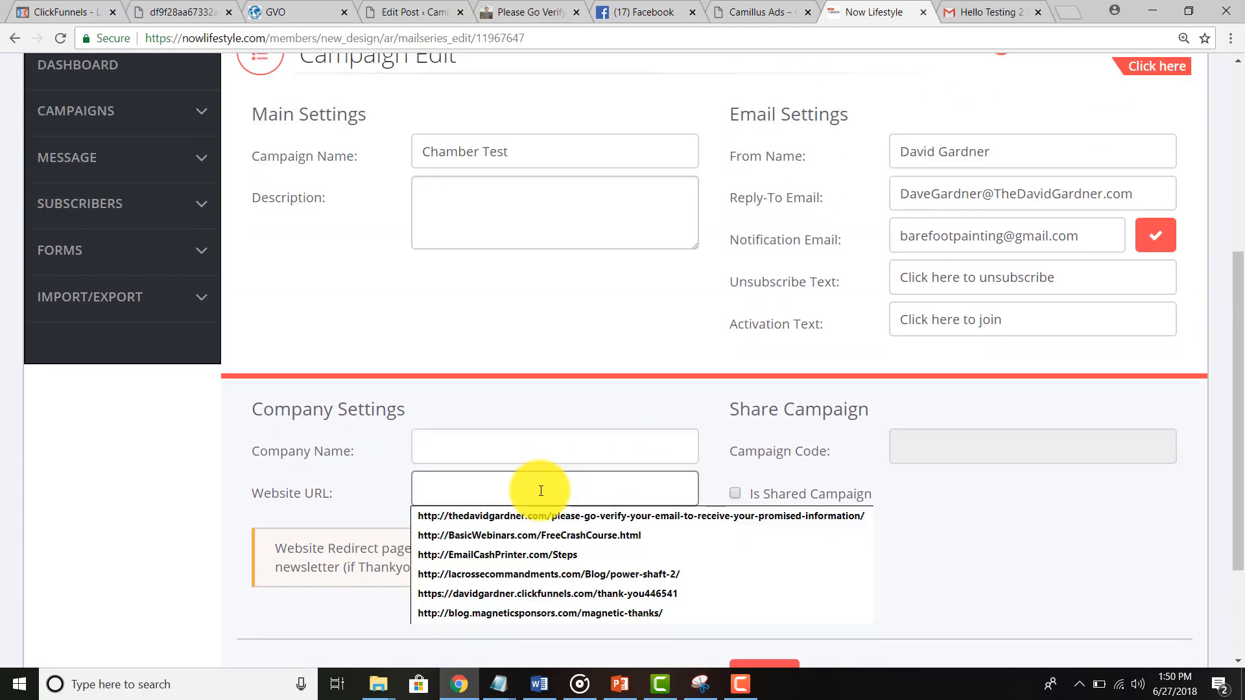
pyautogui.write('h')
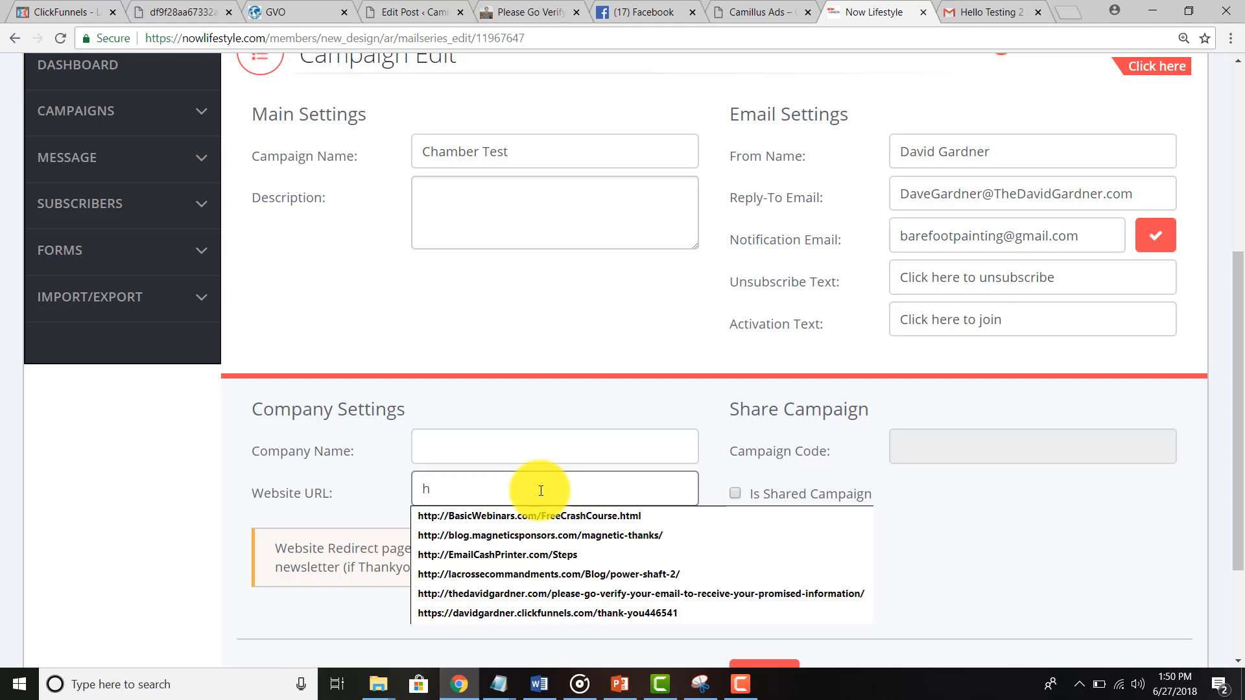
pyautogui.write('ttp://Face')
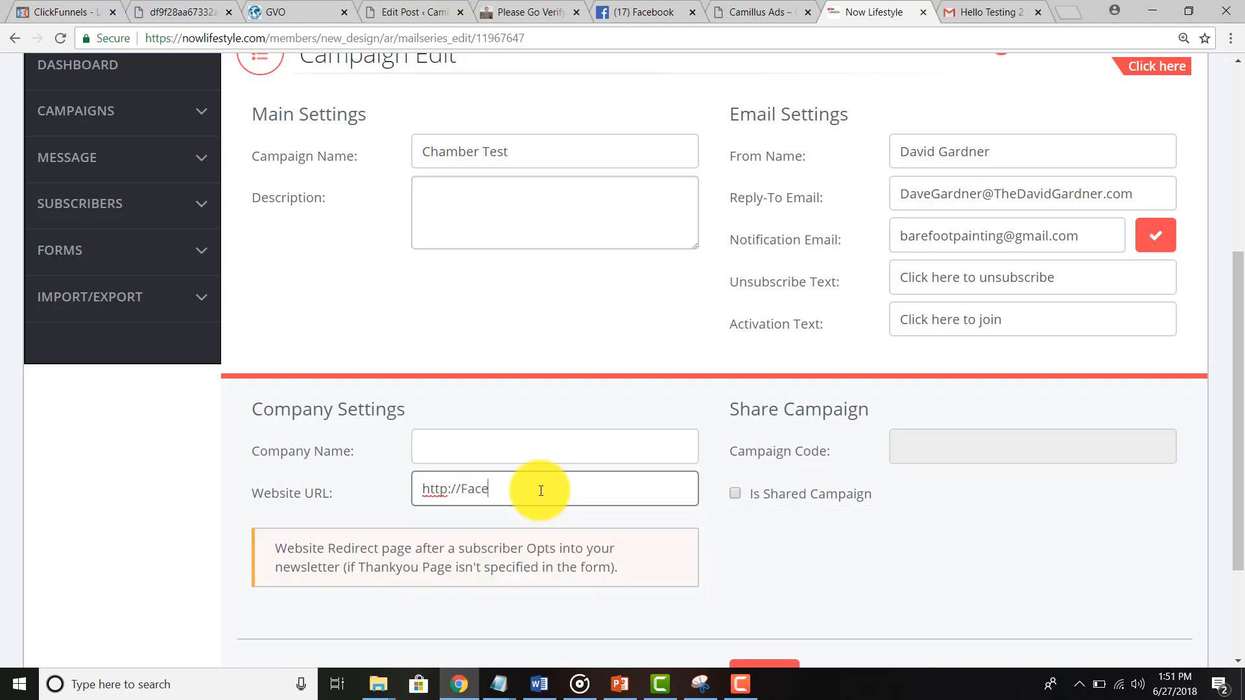
pyautogui.write('book.com/CamillusAds')
pyautogui.click(754, 552)
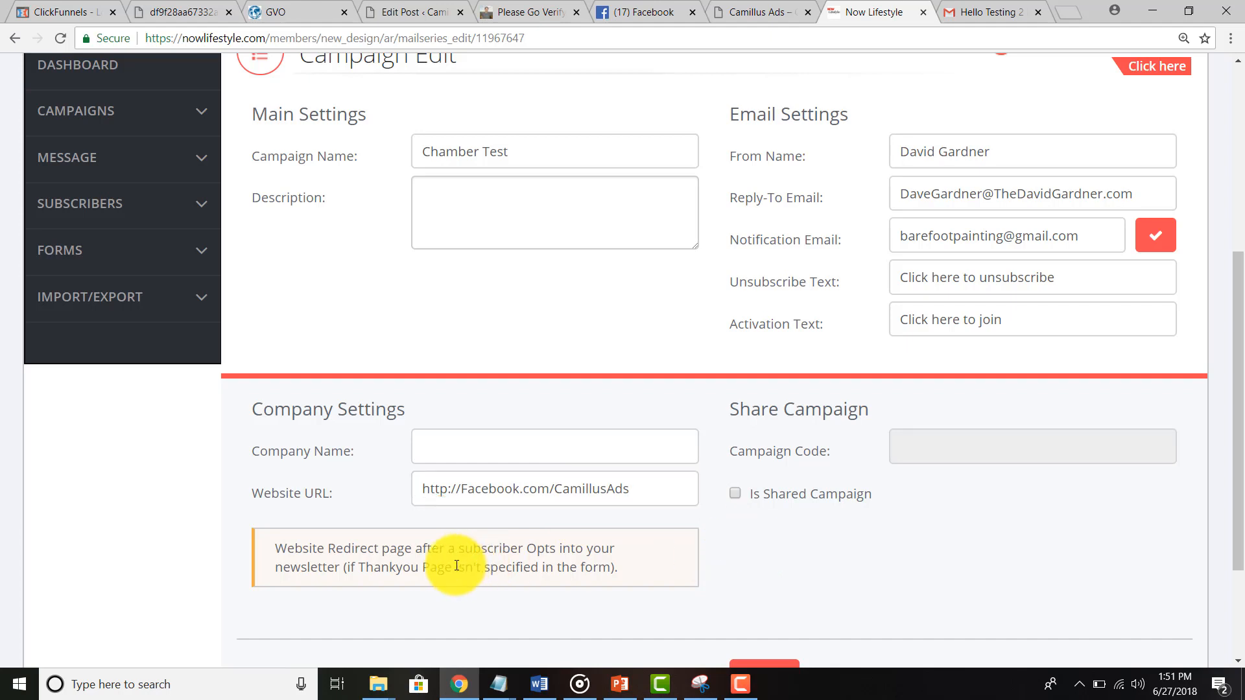
pyautogui.scroll(-1, 456, 566)
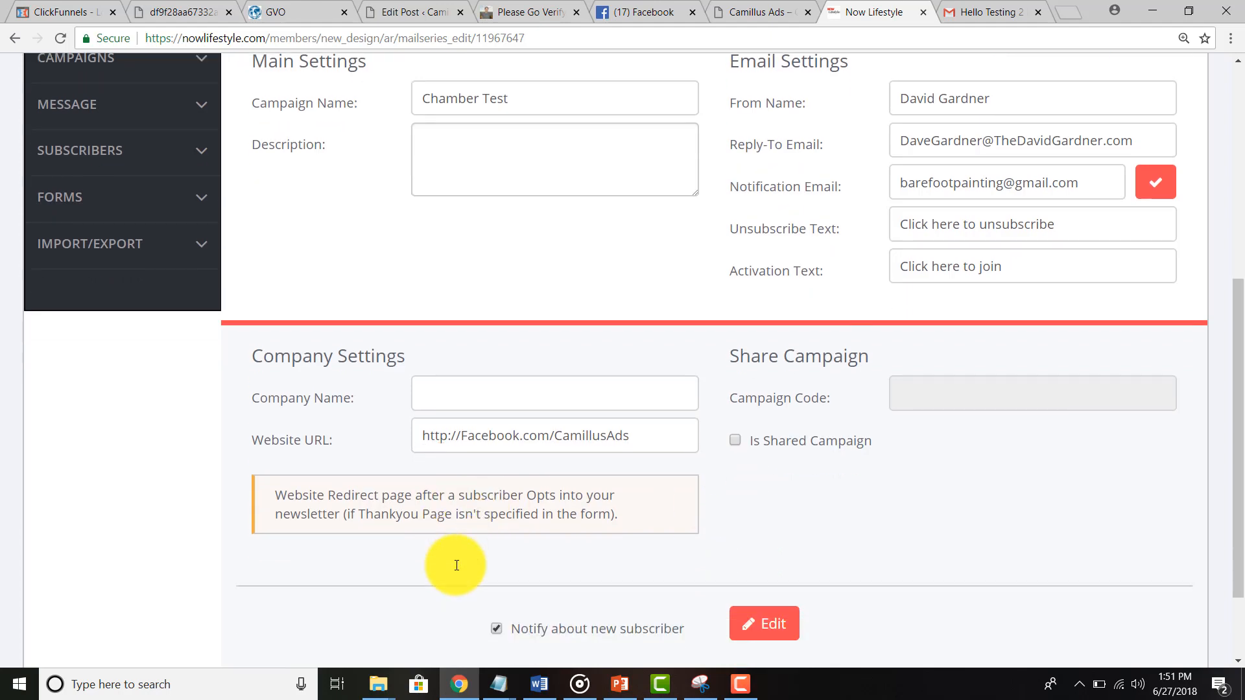
pyautogui.click(756, 594)
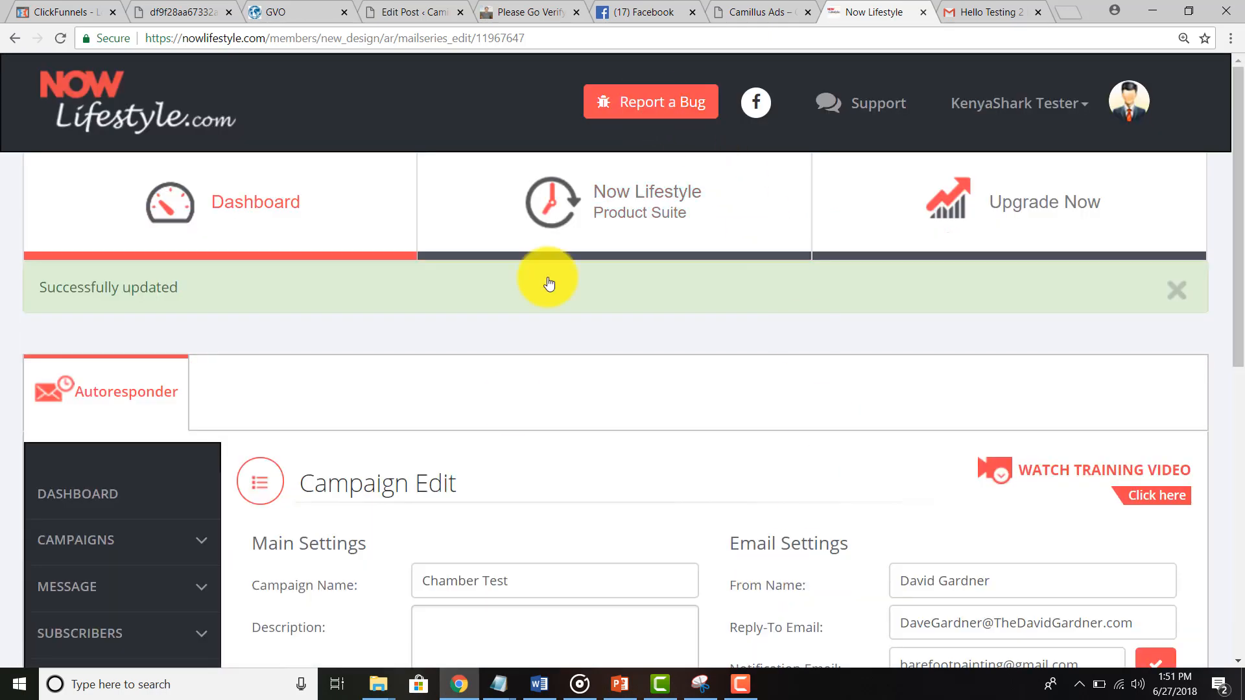
pyautogui.scroll(-5, 512, 409)
pyautogui.scroll(5, 512, 404)
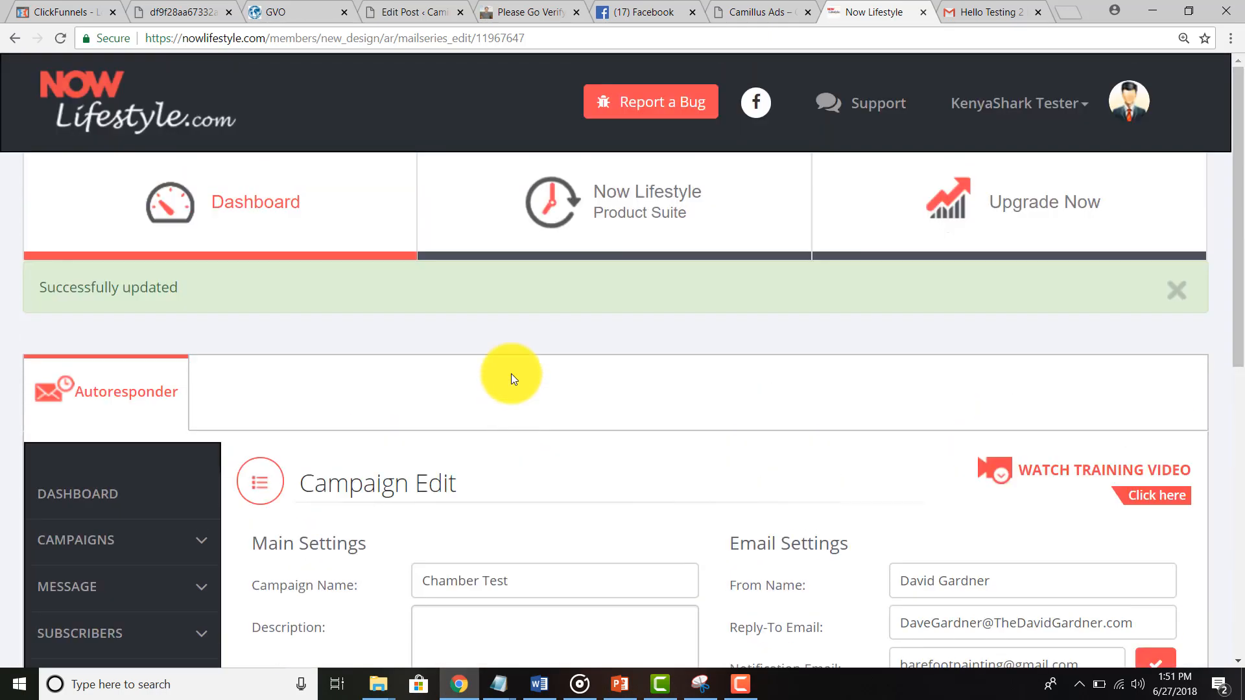
# Step: Back on the post's opt-in form, change the Full Name to 'Testing Again'
pyautogui.click(527, 5)
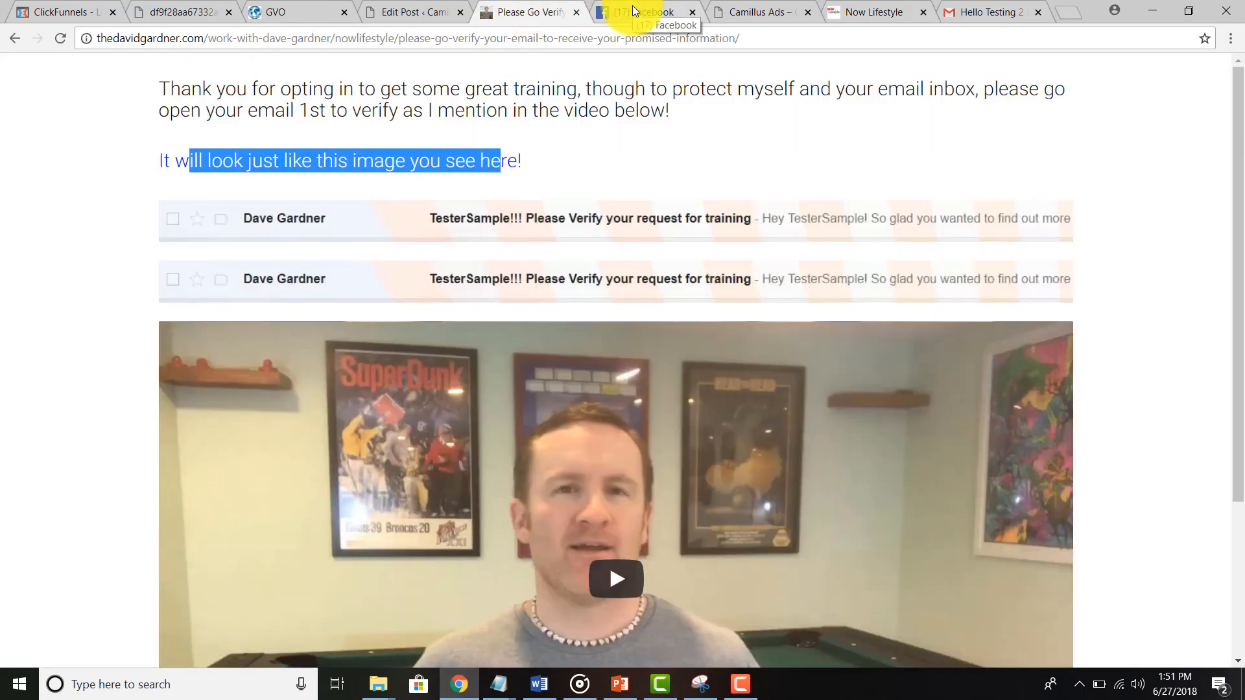
pyautogui.click(16, 36)
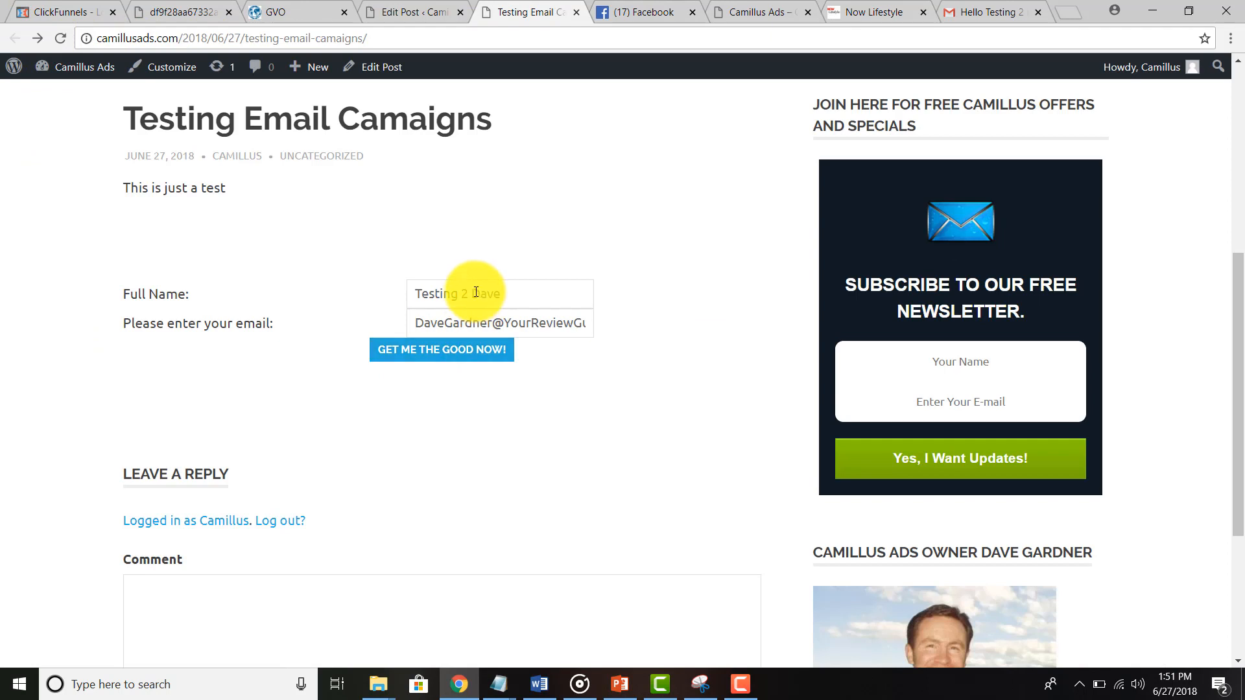
pyautogui.moveTo(462, 294); pyautogui.dragTo(514, 294)
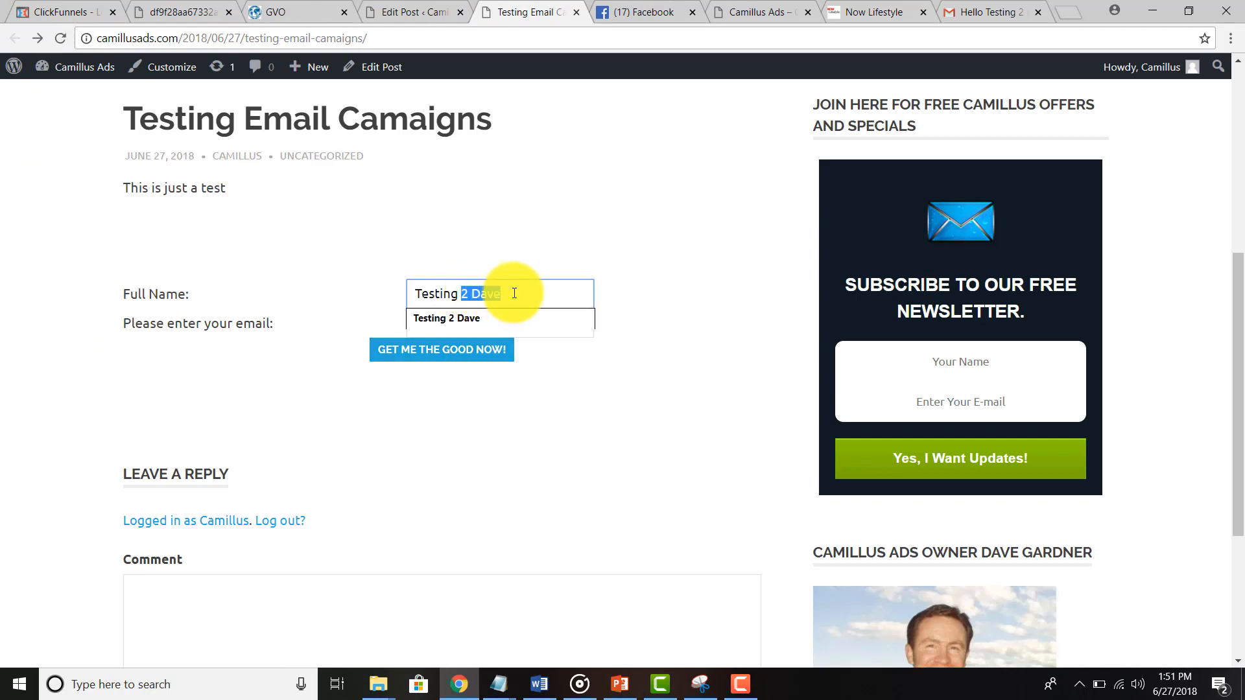
pyautogui.press('BackSpace')
pyautogui.press('BackSpace')
pyautogui.press('BackSpace')
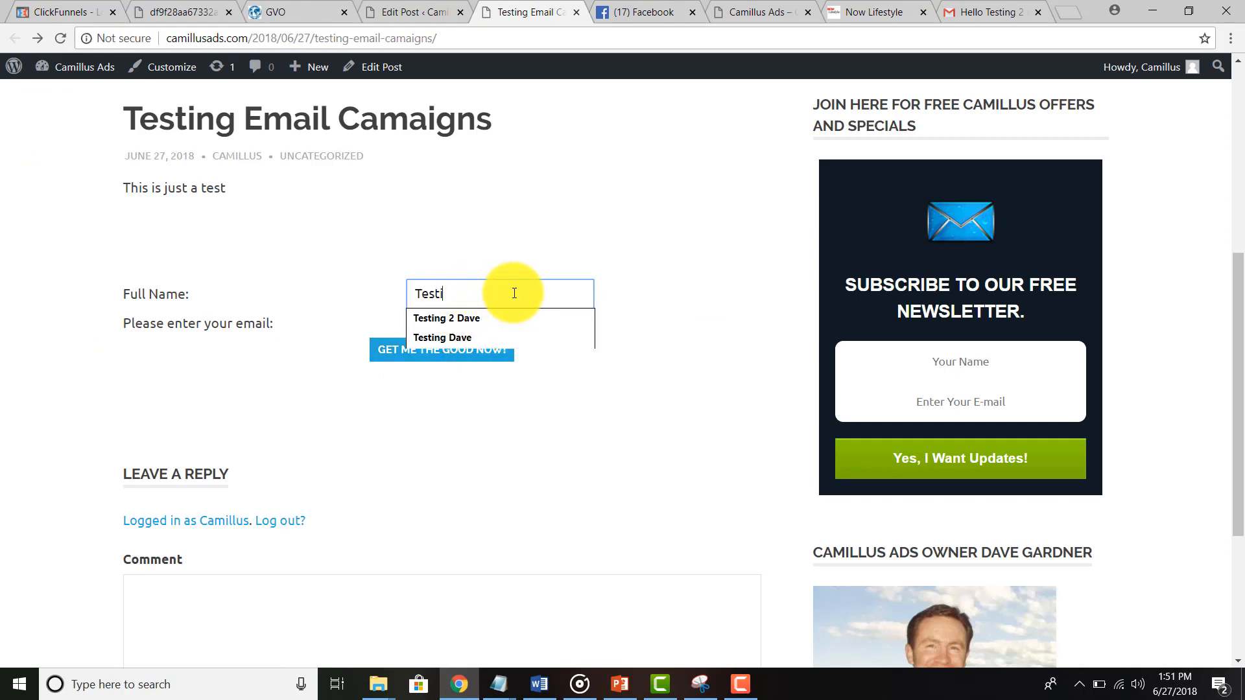
pyautogui.write('ng Again')
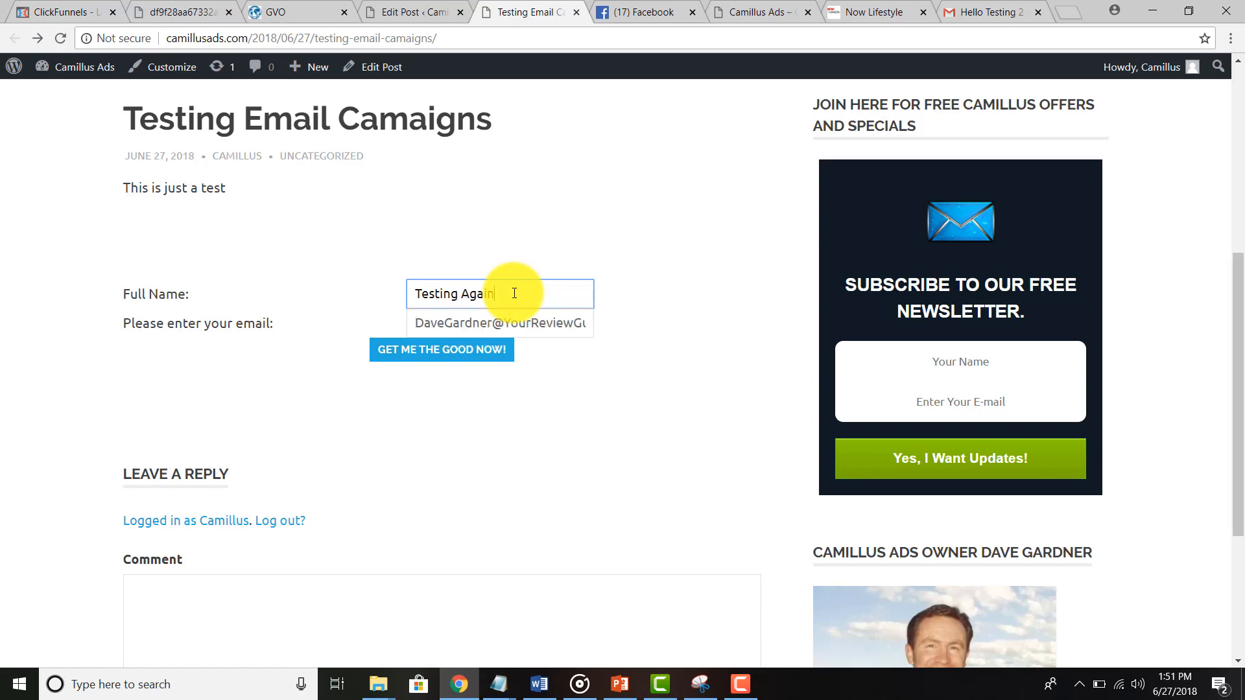
# Step: Choose a different saved email address and submit the form with GET ME THE GOOD NOW!
pyautogui.click(506, 323)
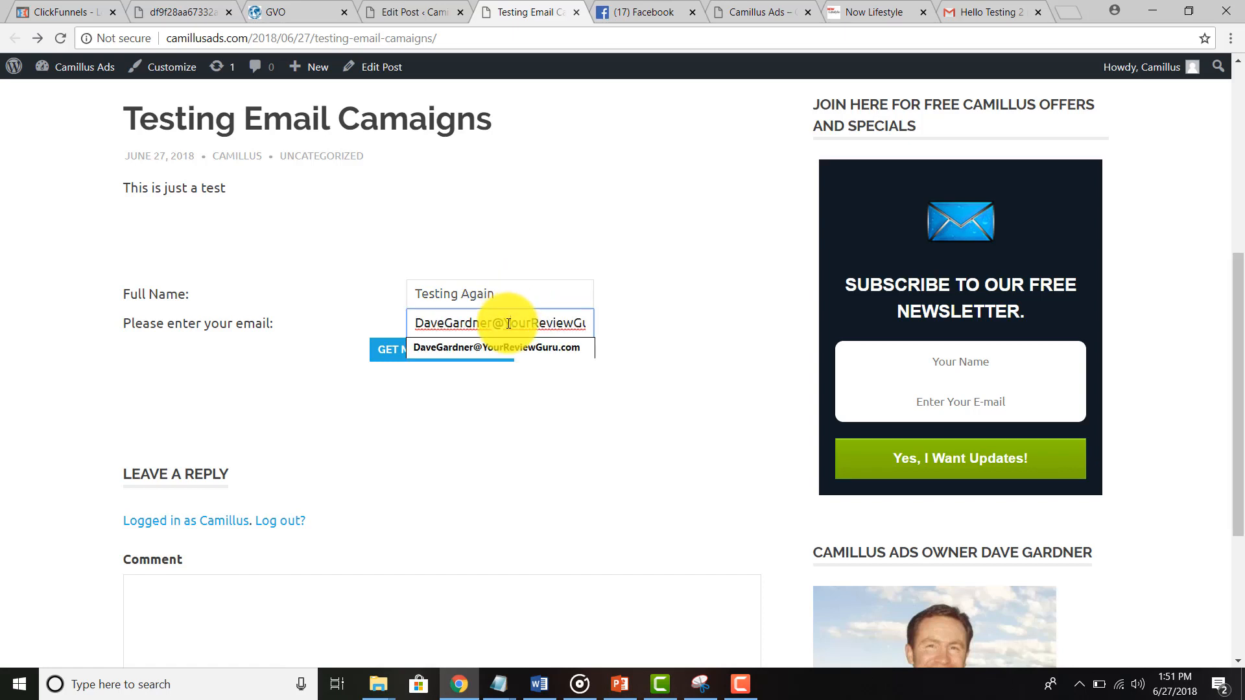
pyautogui.moveTo(505, 323); pyautogui.dragTo(655, 327)
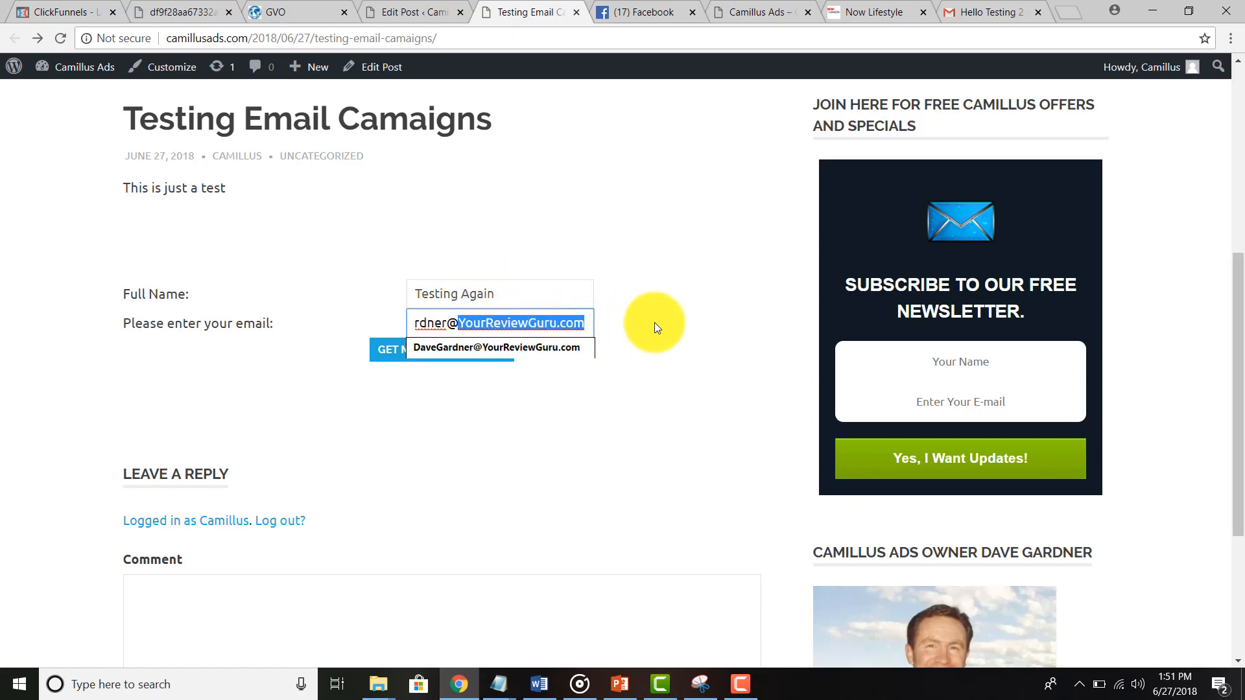
pyautogui.write('MyGVOTrial.c')
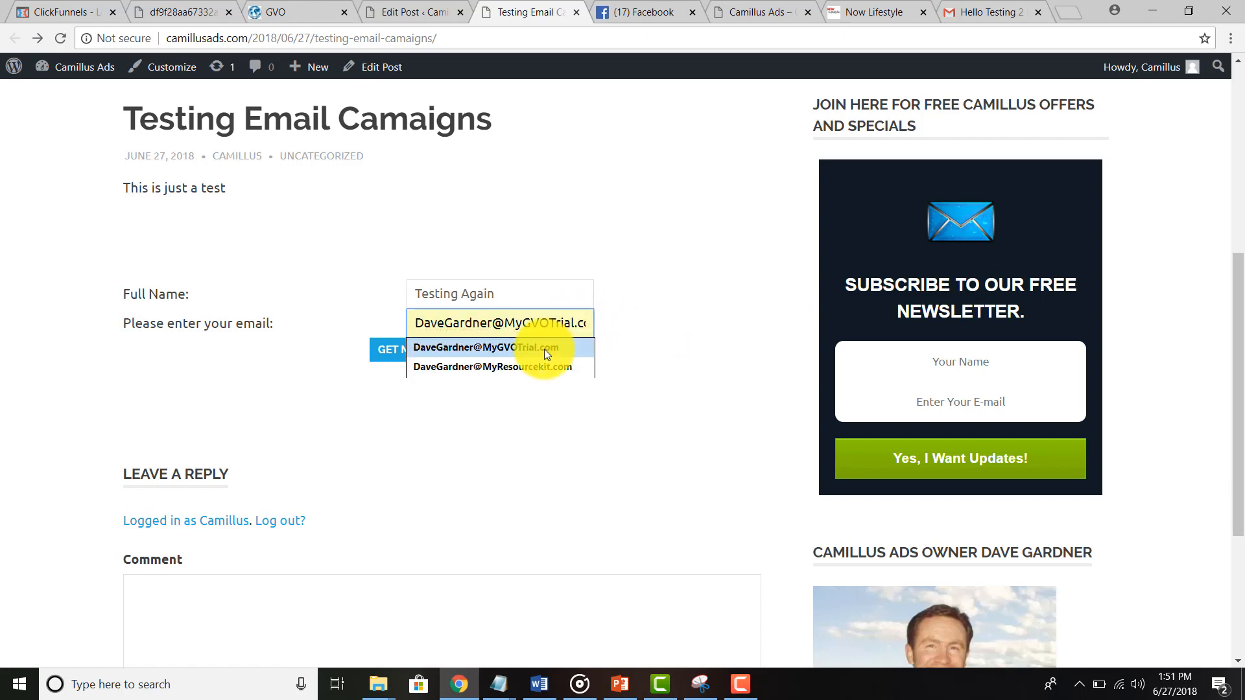
pyautogui.click(542, 349)
pyautogui.click(465, 363)
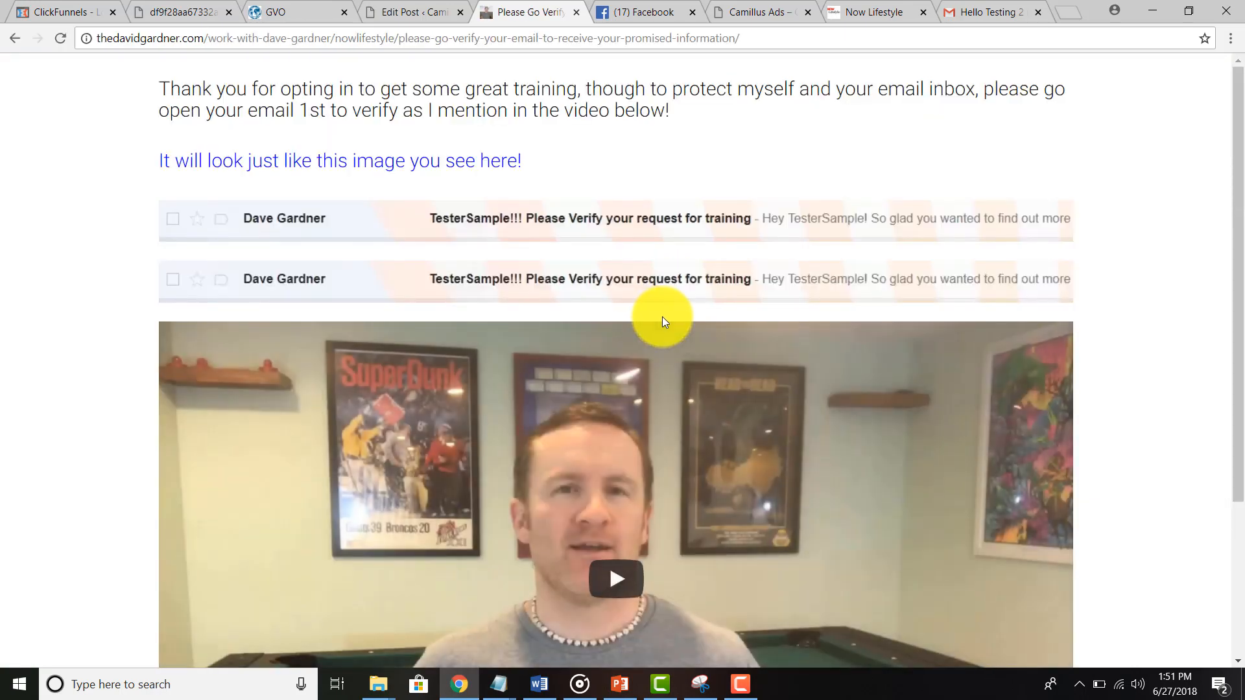
pyautogui.scroll(-3, 662, 316)
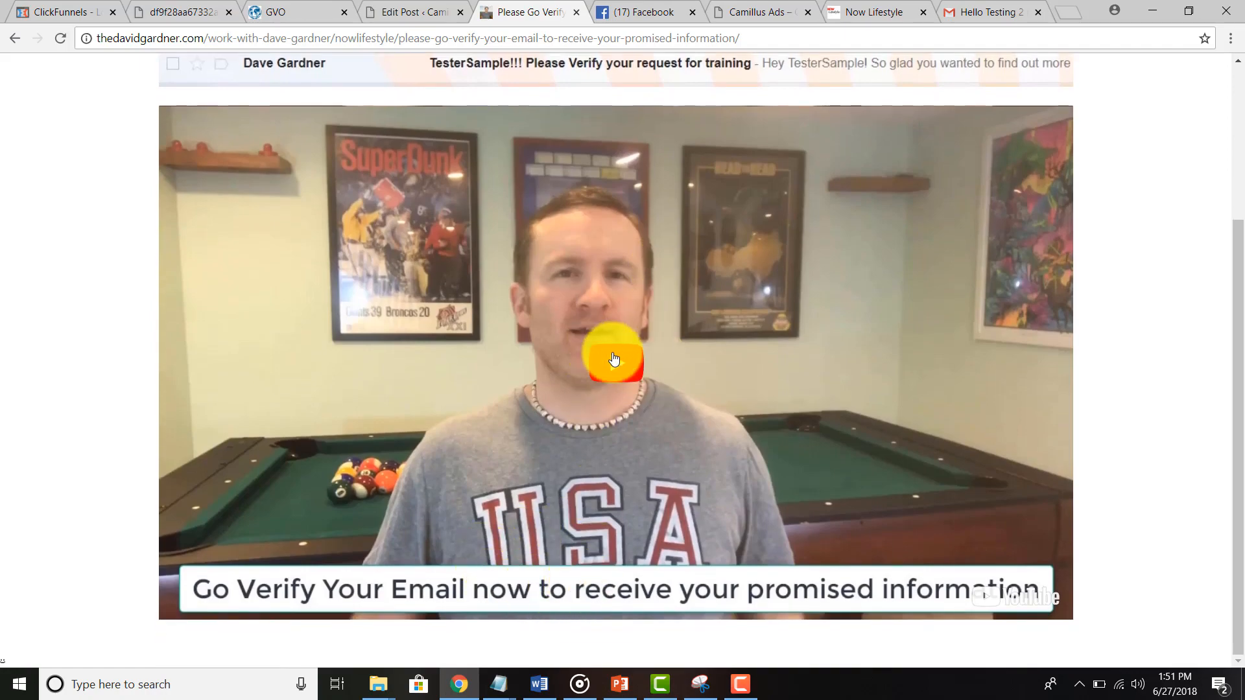
pyautogui.scroll(3, 614, 358)
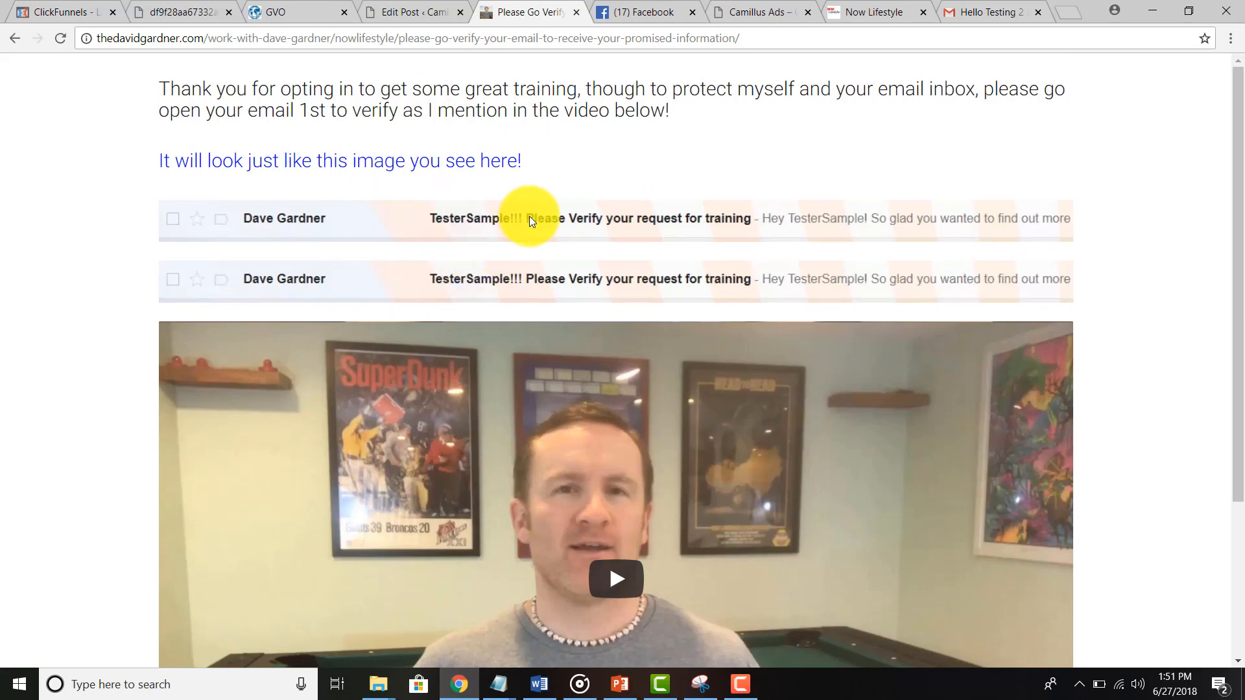
pyautogui.click(978, 6)
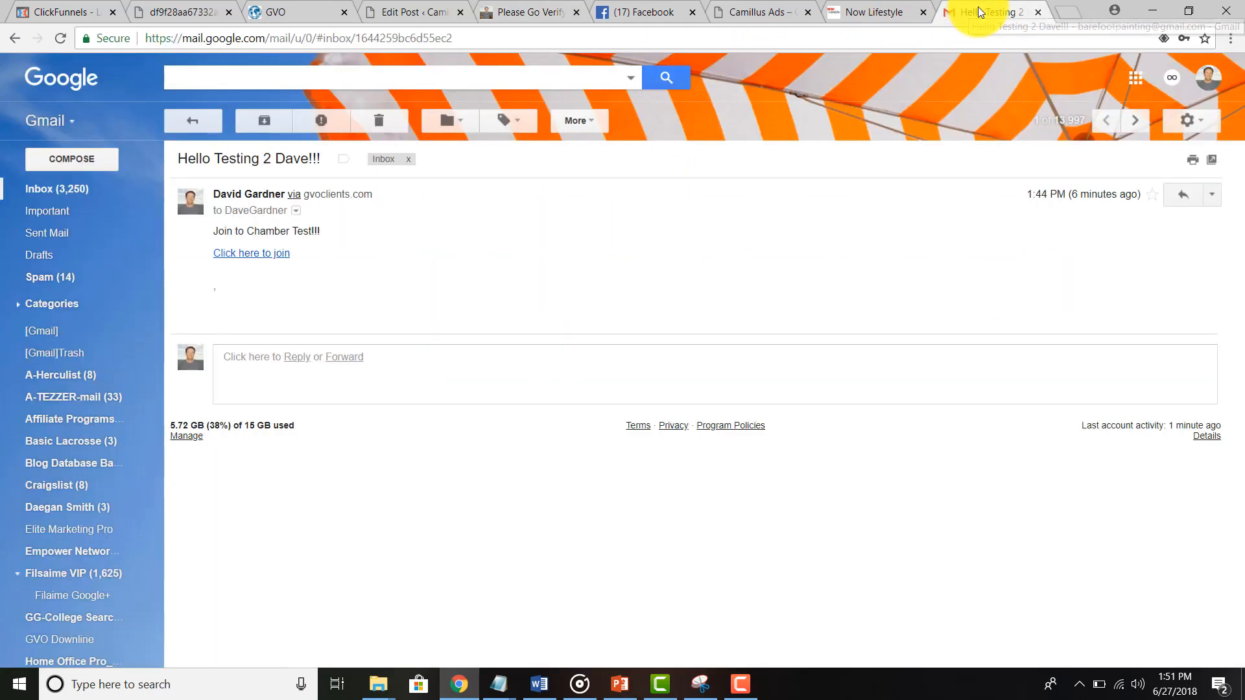
# Step: Read the new Chamber Test subscriber notification email, then refresh the inbox
pyautogui.click(180, 123)
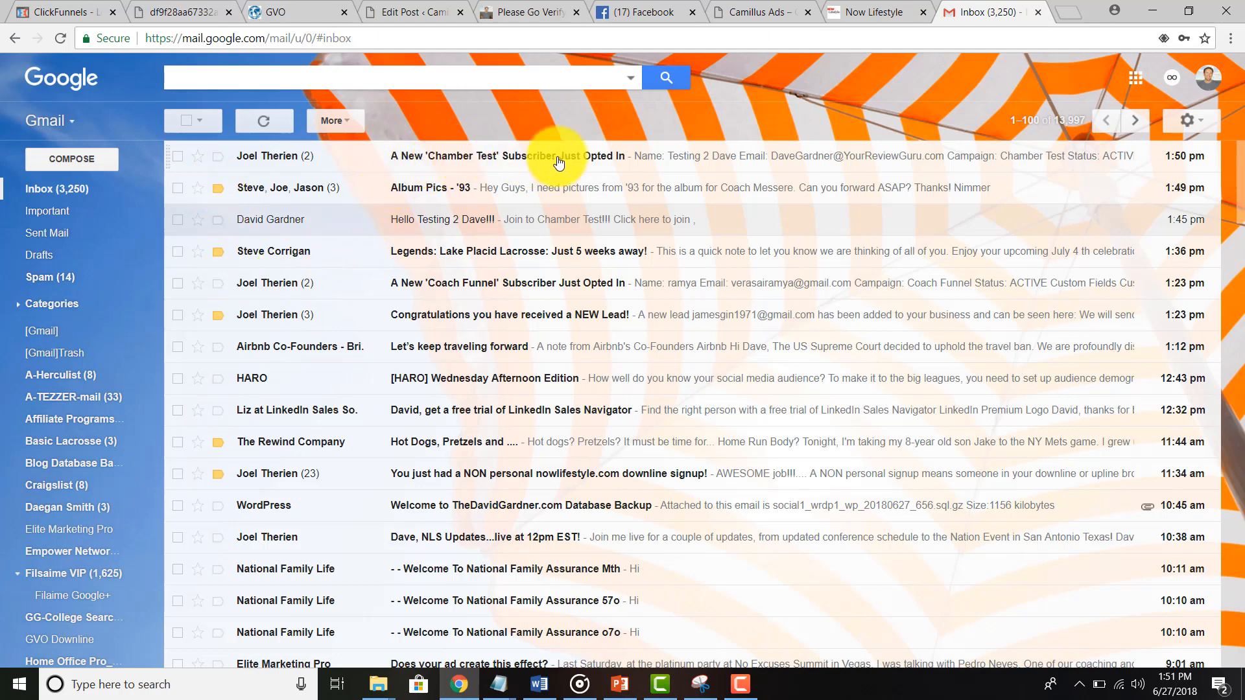
pyautogui.click(533, 162)
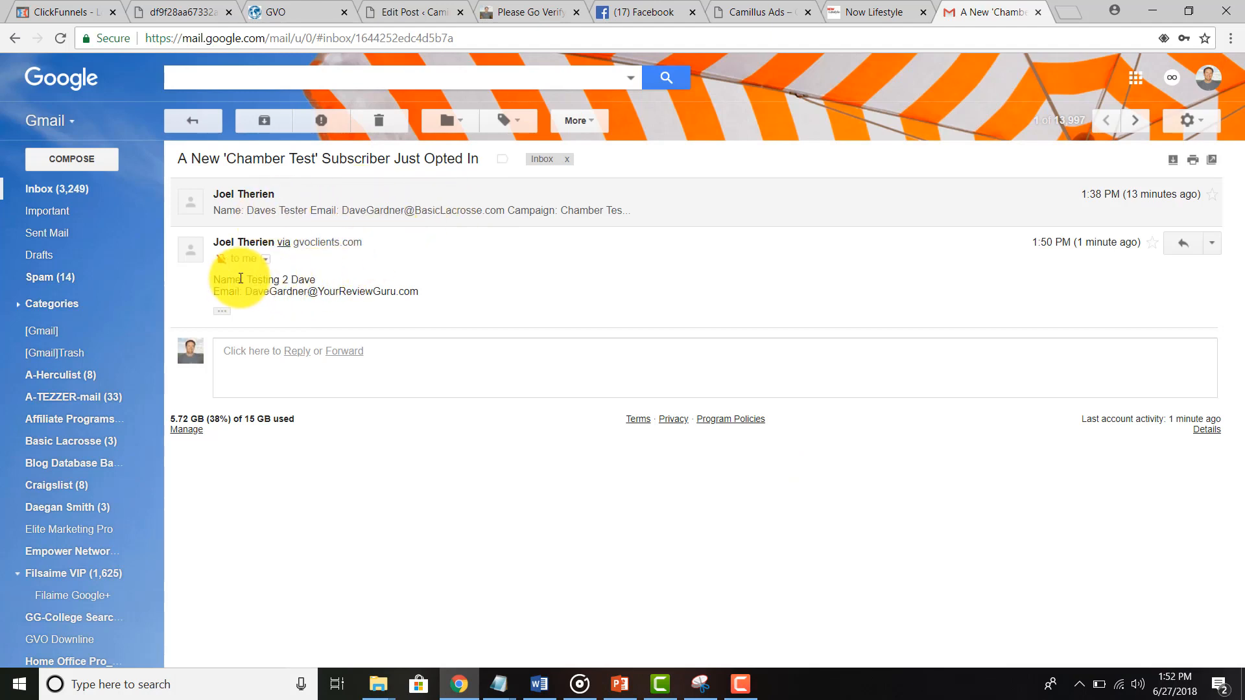
pyautogui.moveTo(281, 279); pyautogui.dragTo(415, 293)
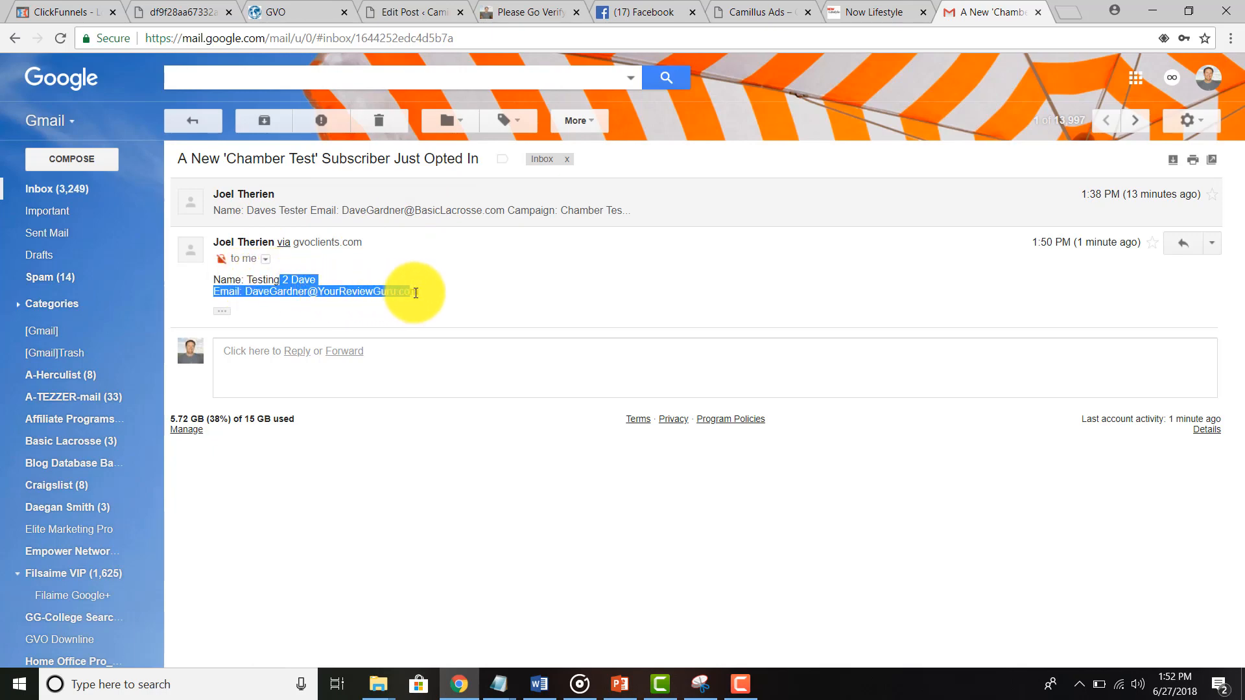
pyautogui.click(198, 121)
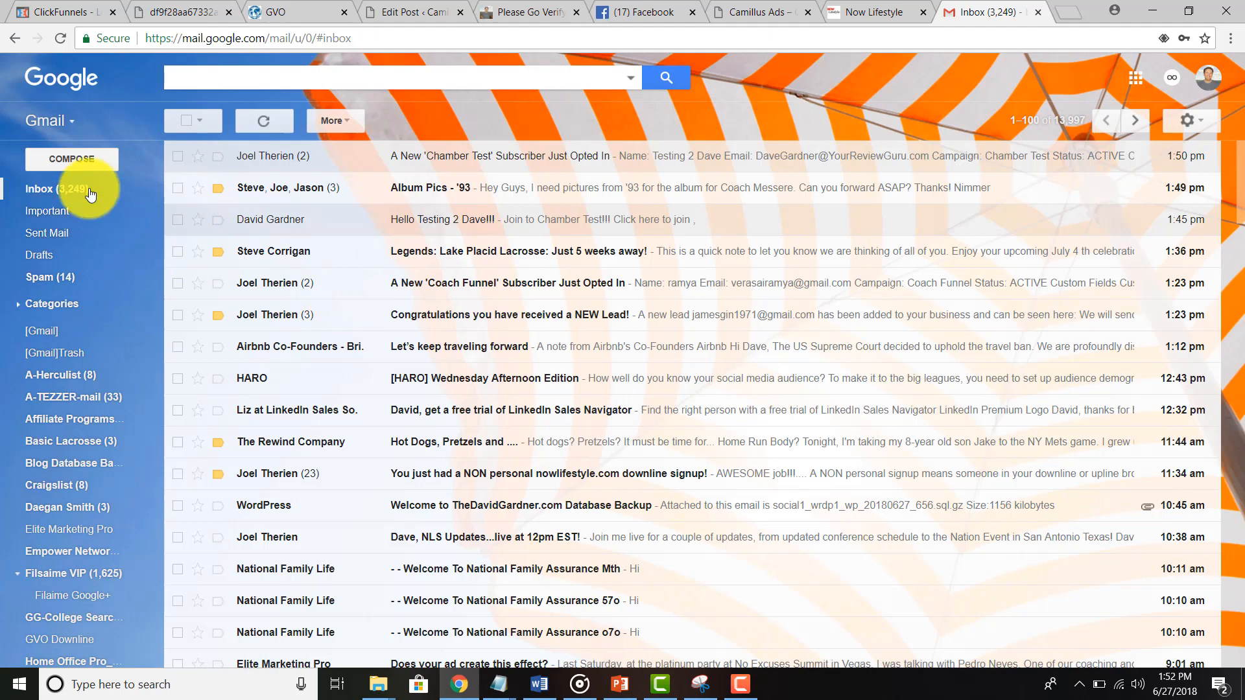
pyautogui.click(62, 197)
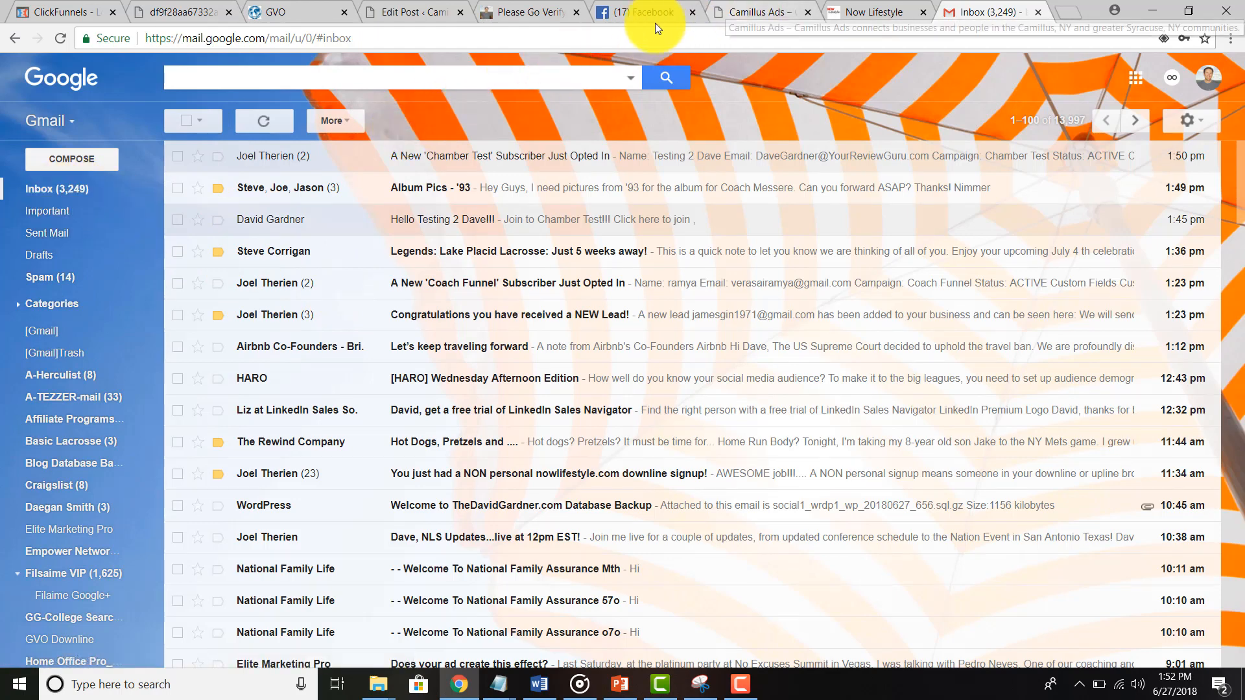
# Step: Check the verify-your-email thank-you page, then refresh the Gmail inbox for the verification email
pyautogui.click(522, 17)
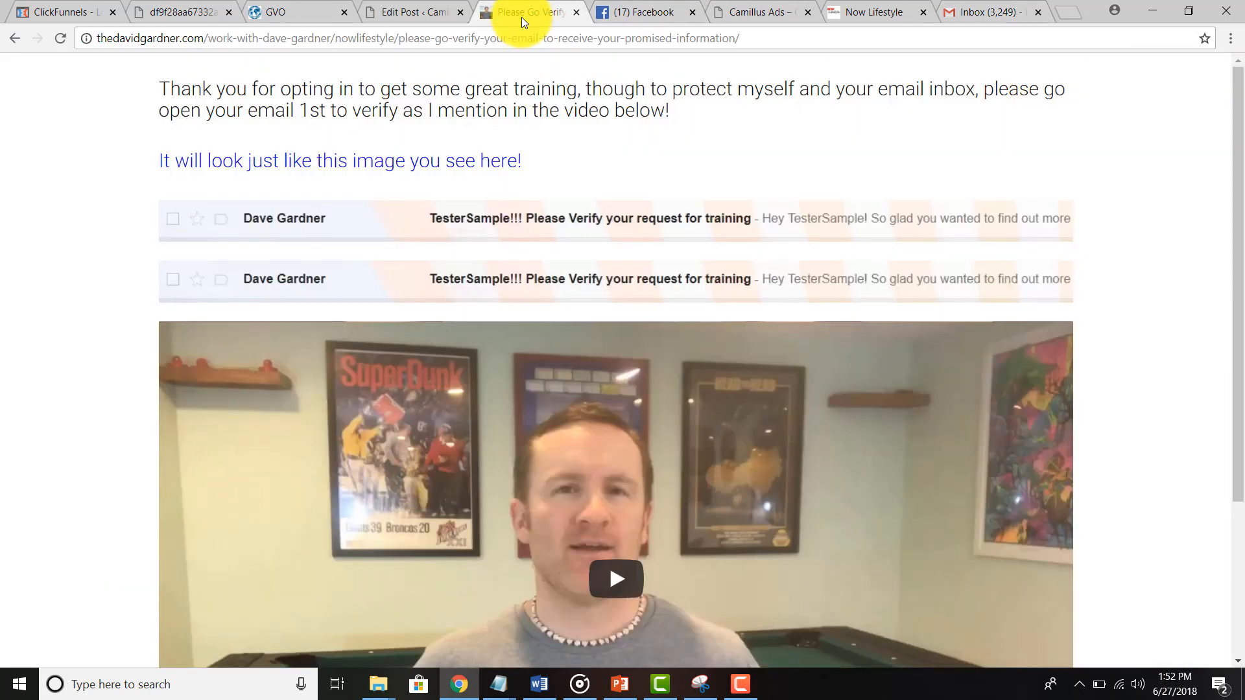
pyautogui.scroll(-3, 584, 553)
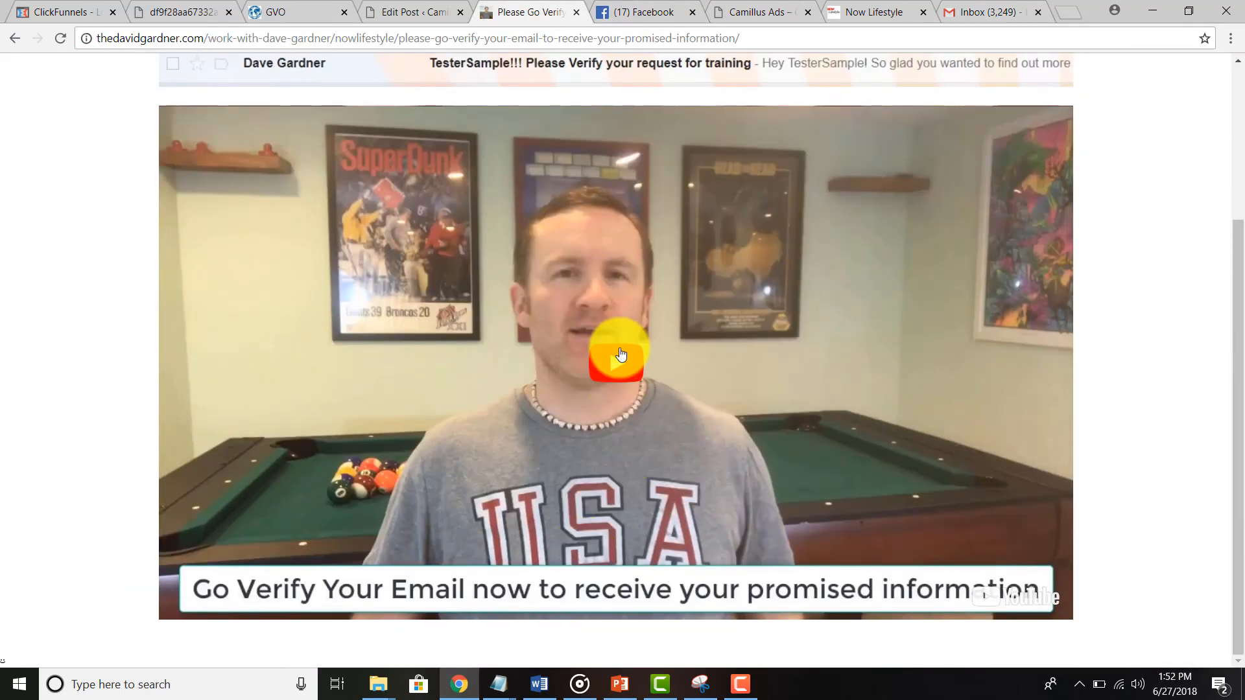
pyautogui.scroll(3, 791, 319)
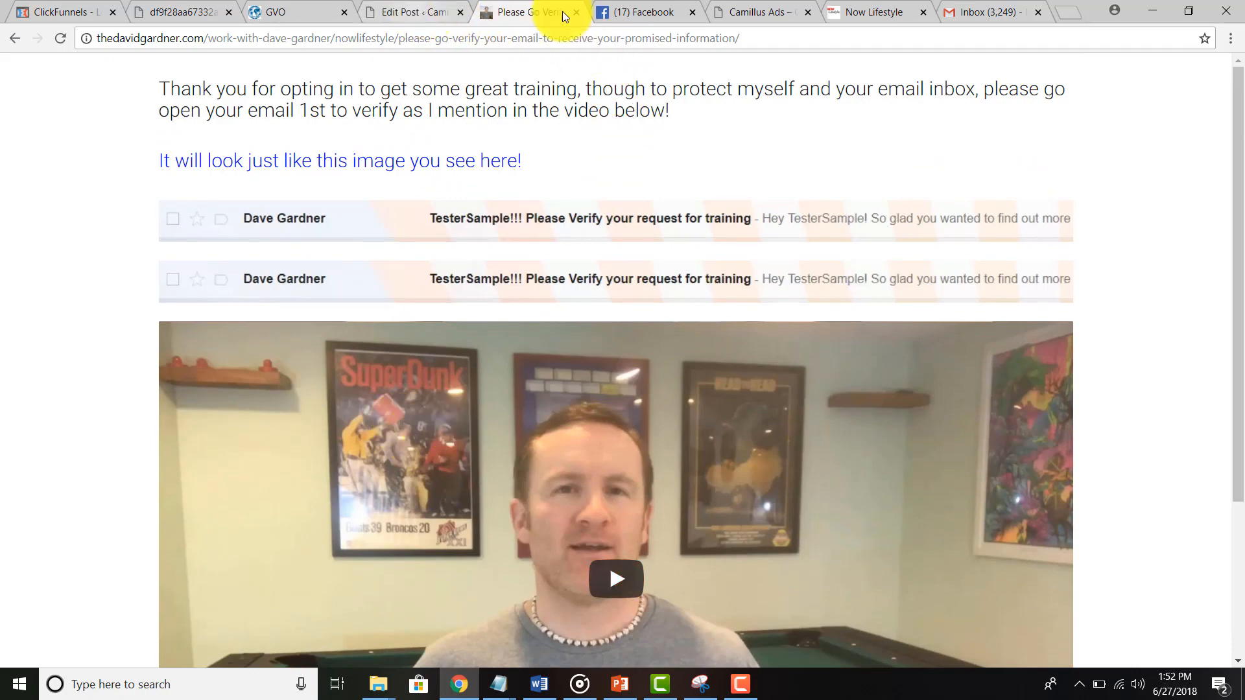
pyautogui.click(966, 8)
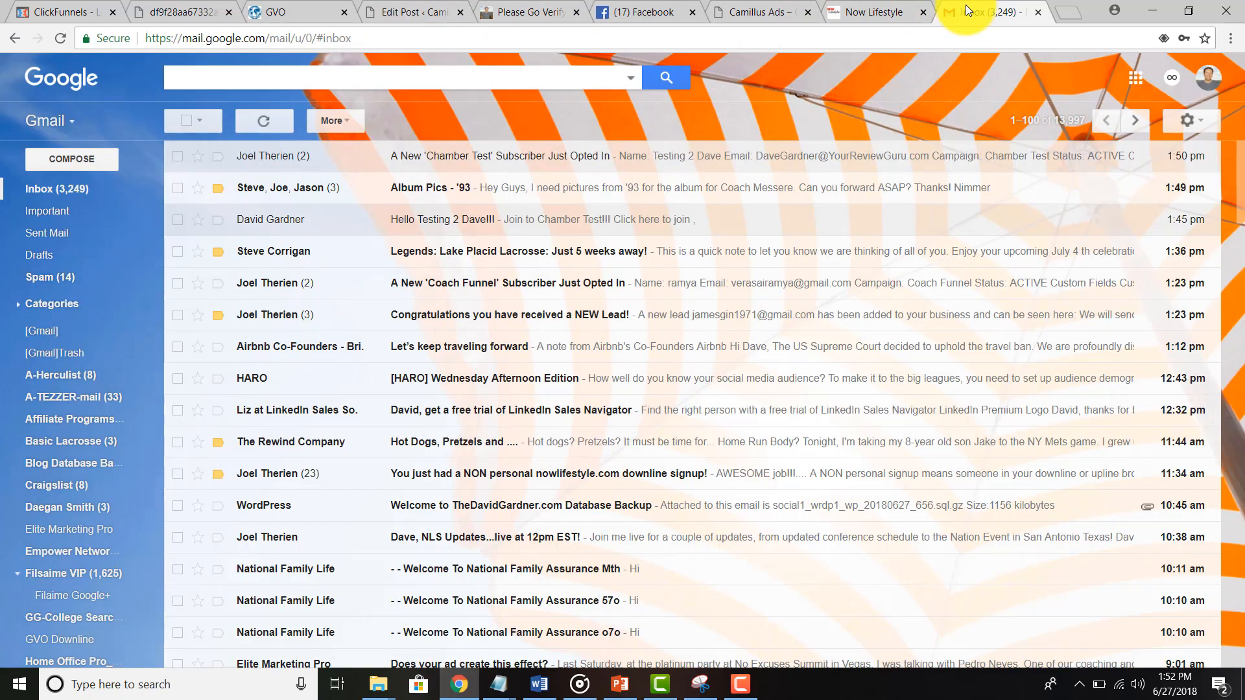
pyautogui.click(78, 188)
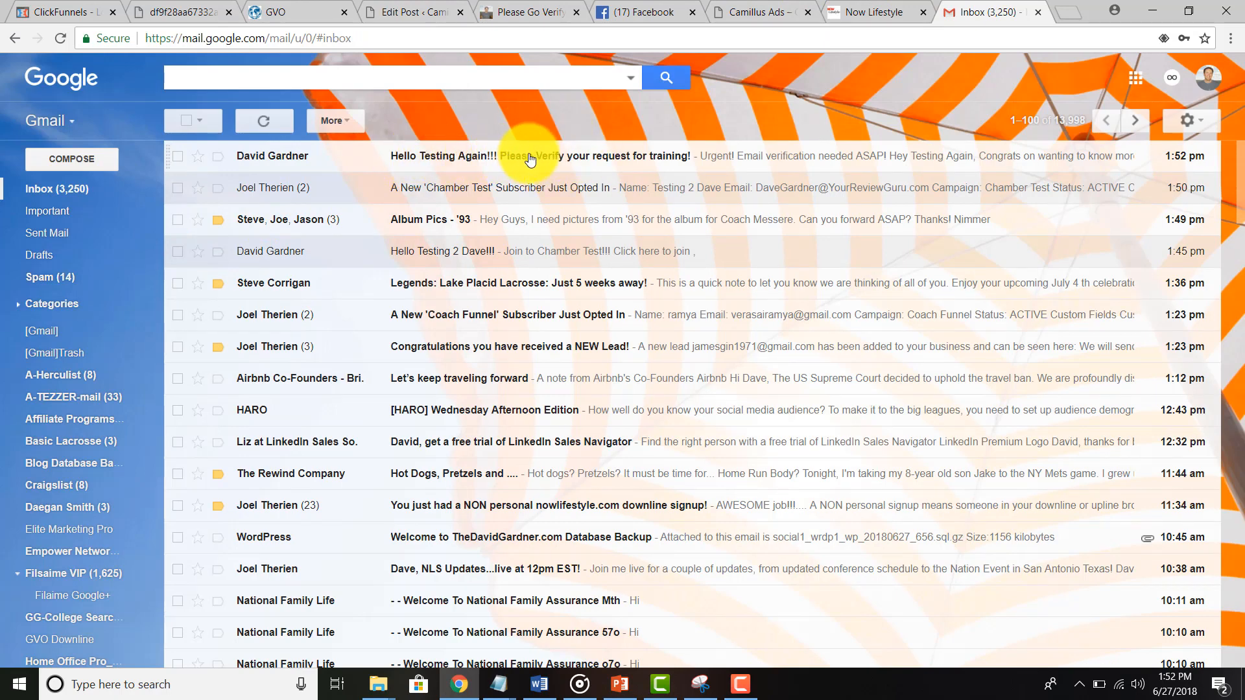
# Step: Open the 'Hello Testing Again!!!' verification email in Gmail and scroll through it
pyautogui.click(592, 164)
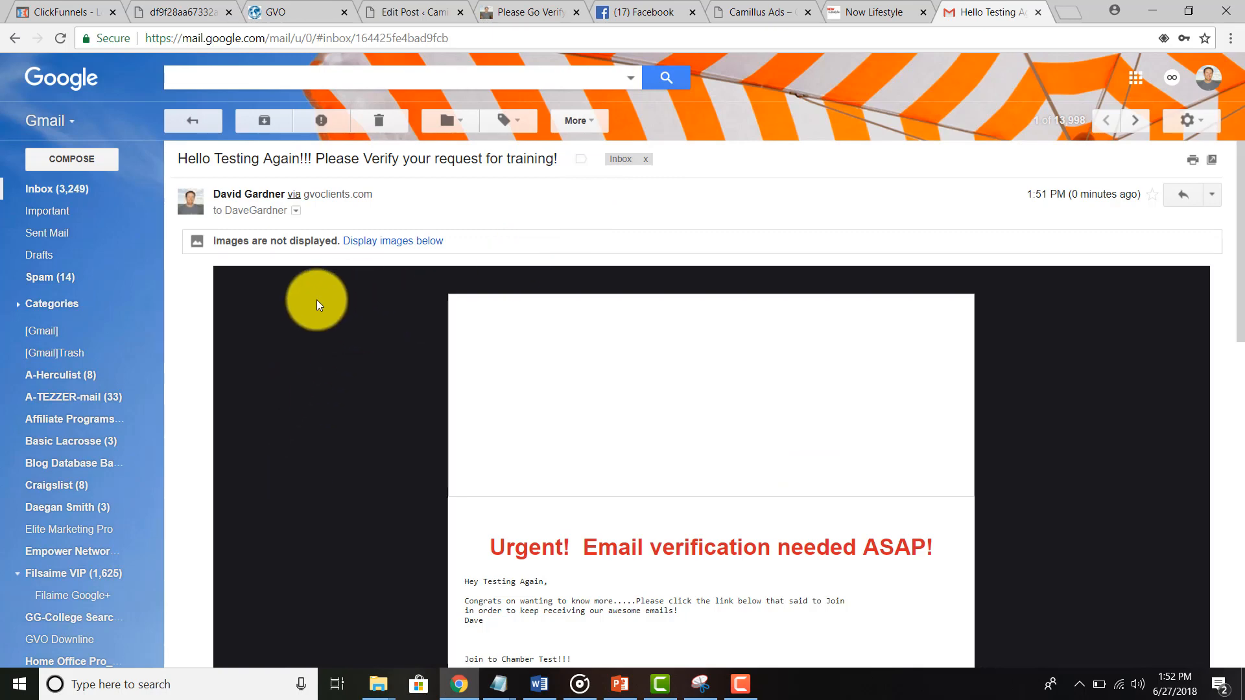
pyautogui.scroll(-6, 328, 429)
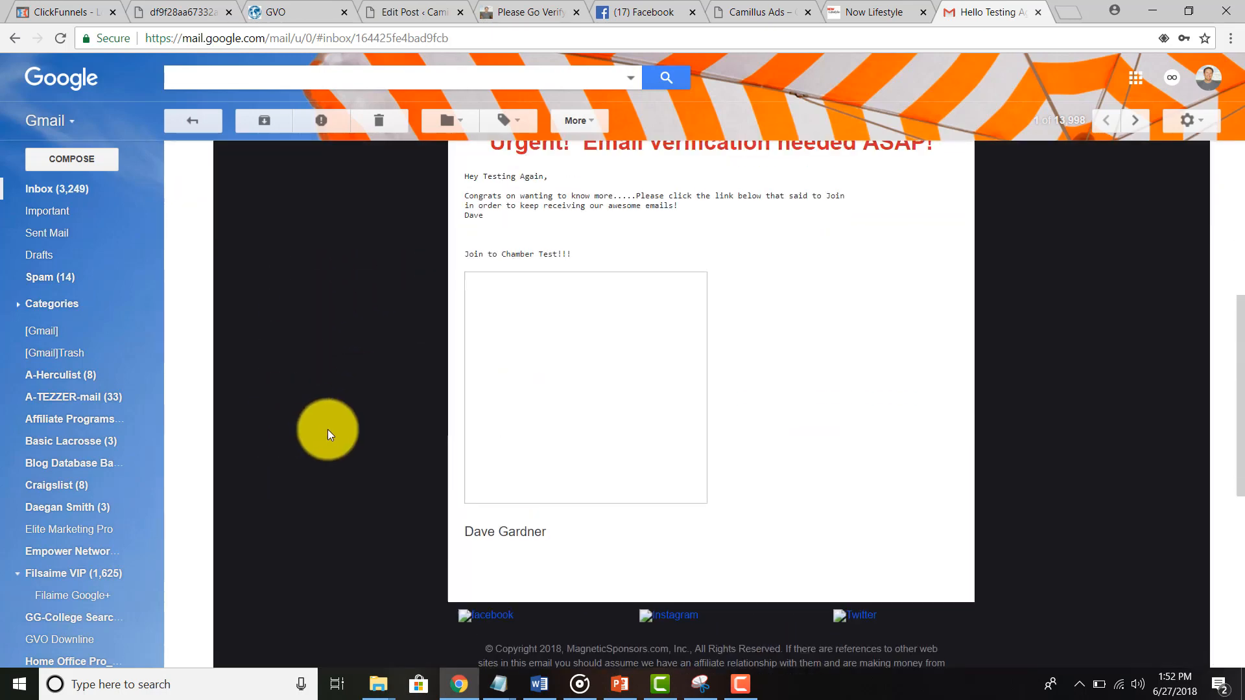
pyautogui.scroll(5, 328, 429)
pyautogui.scroll(-3, 519, 444)
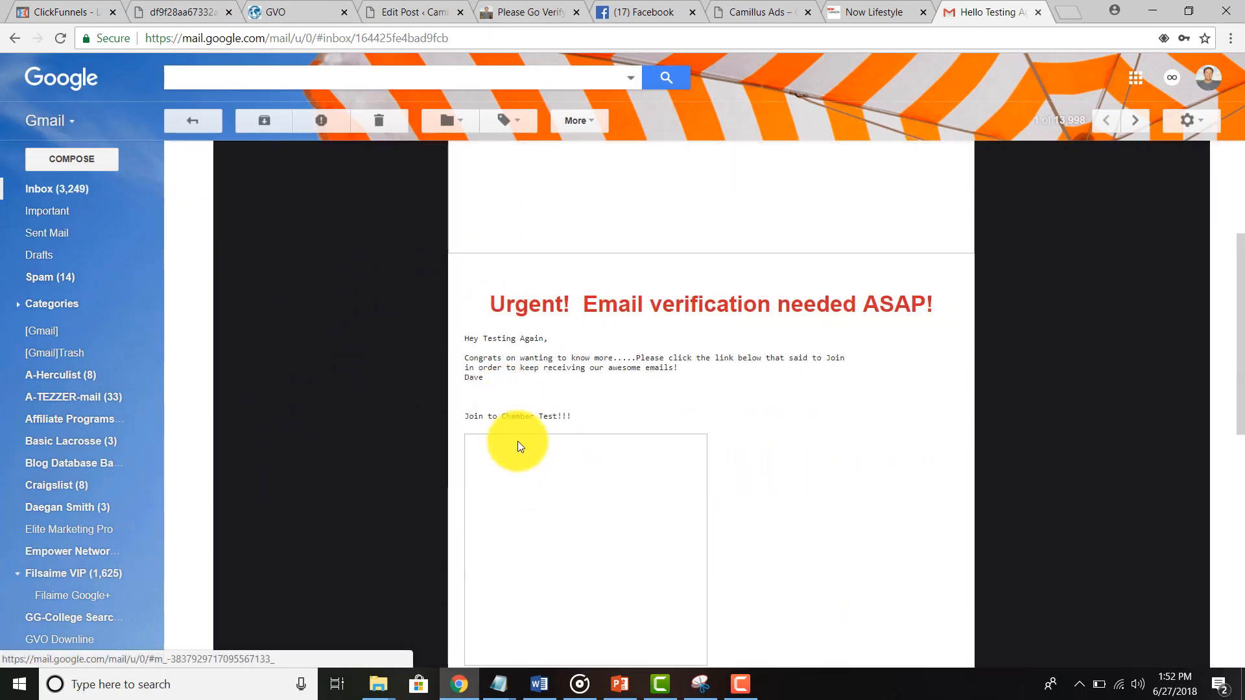
pyautogui.scroll(-5, 518, 453)
pyautogui.scroll(4, 441, 392)
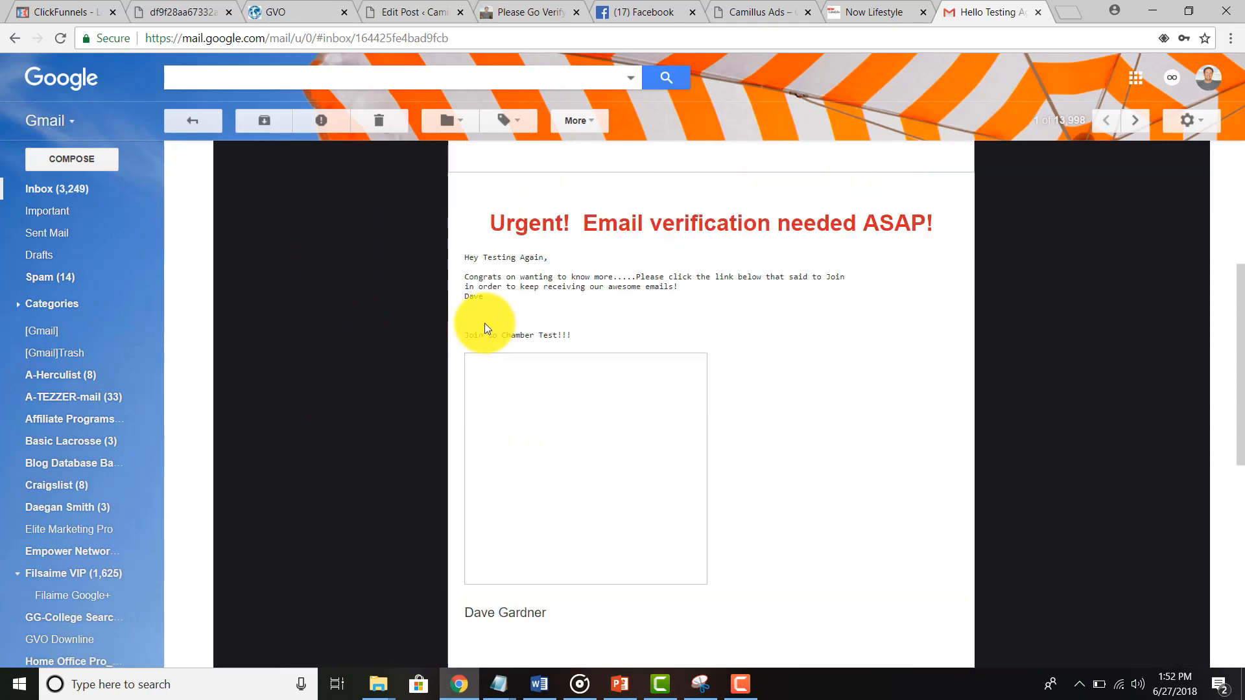
pyautogui.scroll(-5, 535, 316)
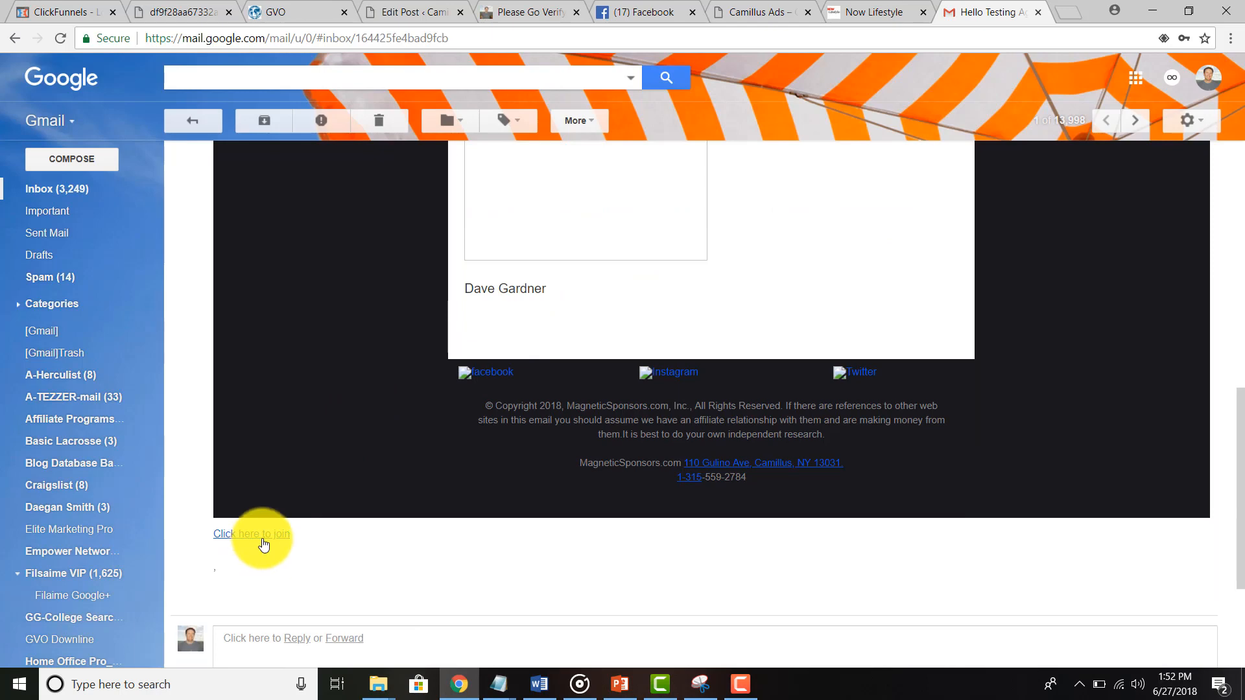
pyautogui.scroll(10, 263, 543)
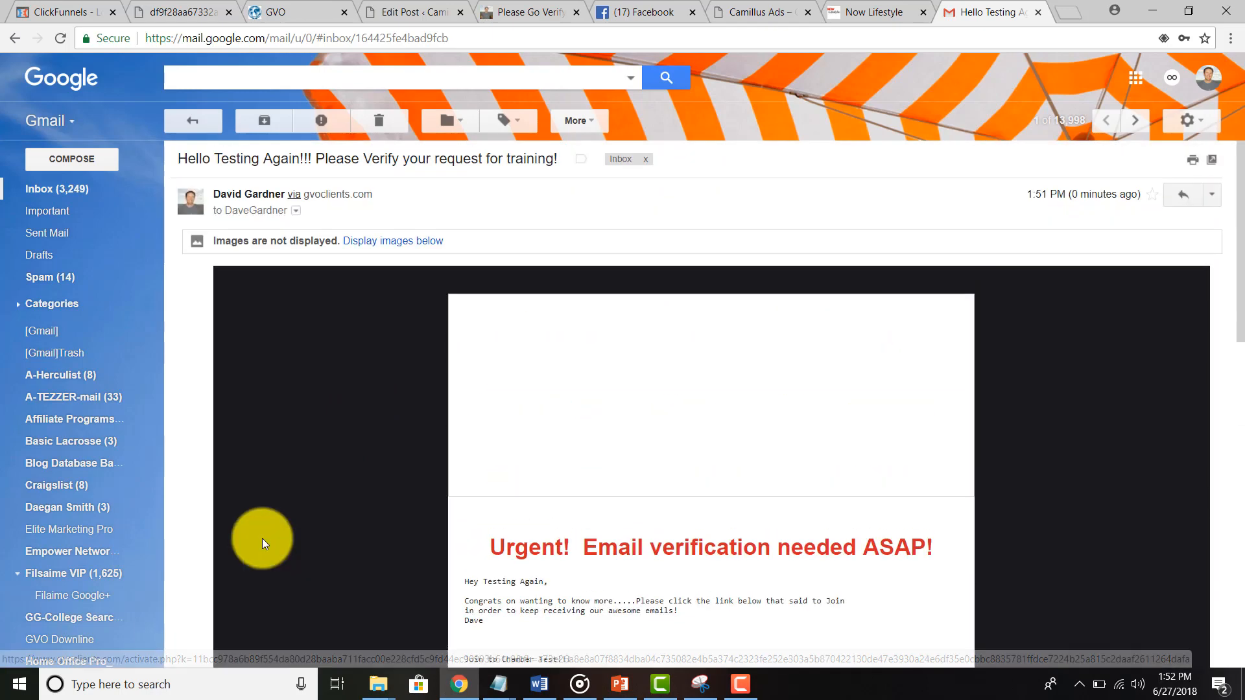
# Step: Display the email's images and review the banner, photo and Join to Chamber Test text
pyautogui.click(383, 239)
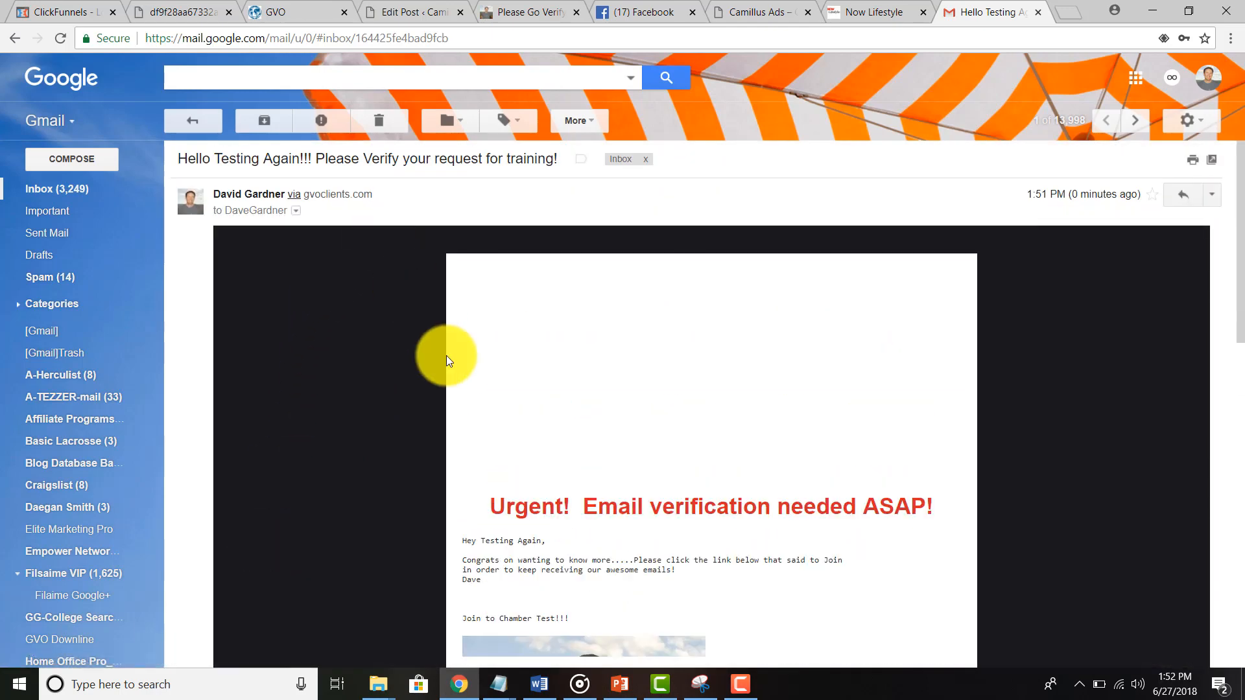
pyautogui.scroll(-10, 592, 397)
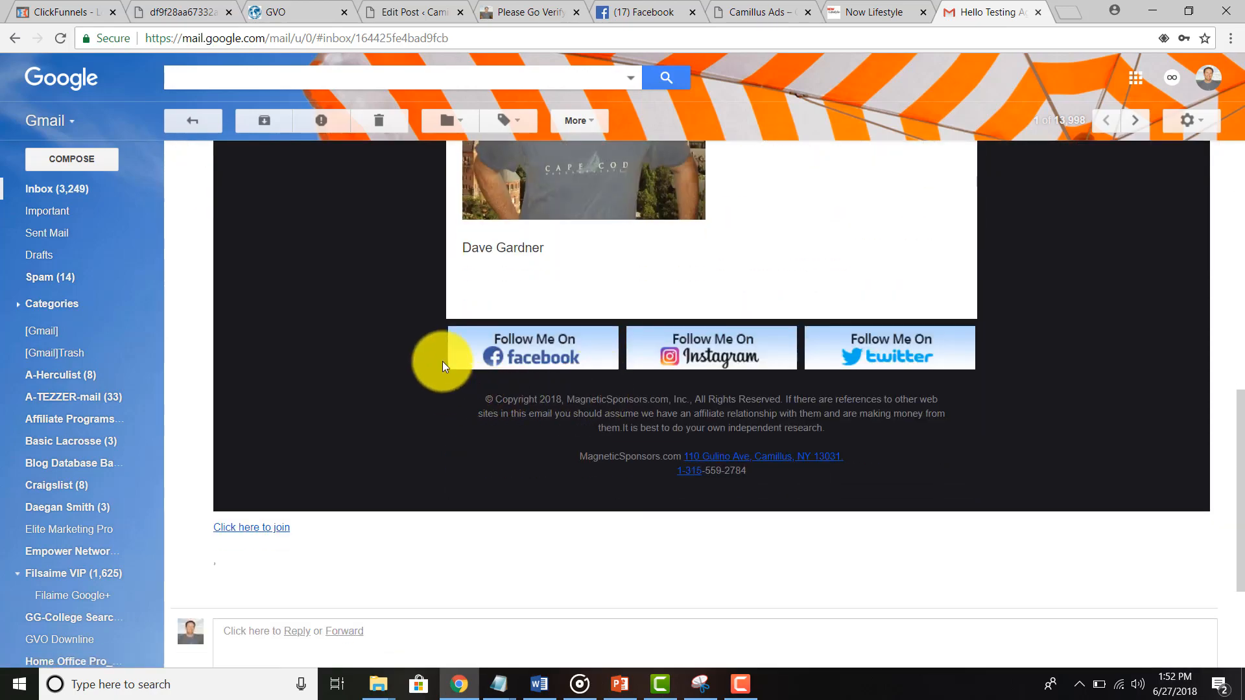
pyautogui.scroll(8, 345, 389)
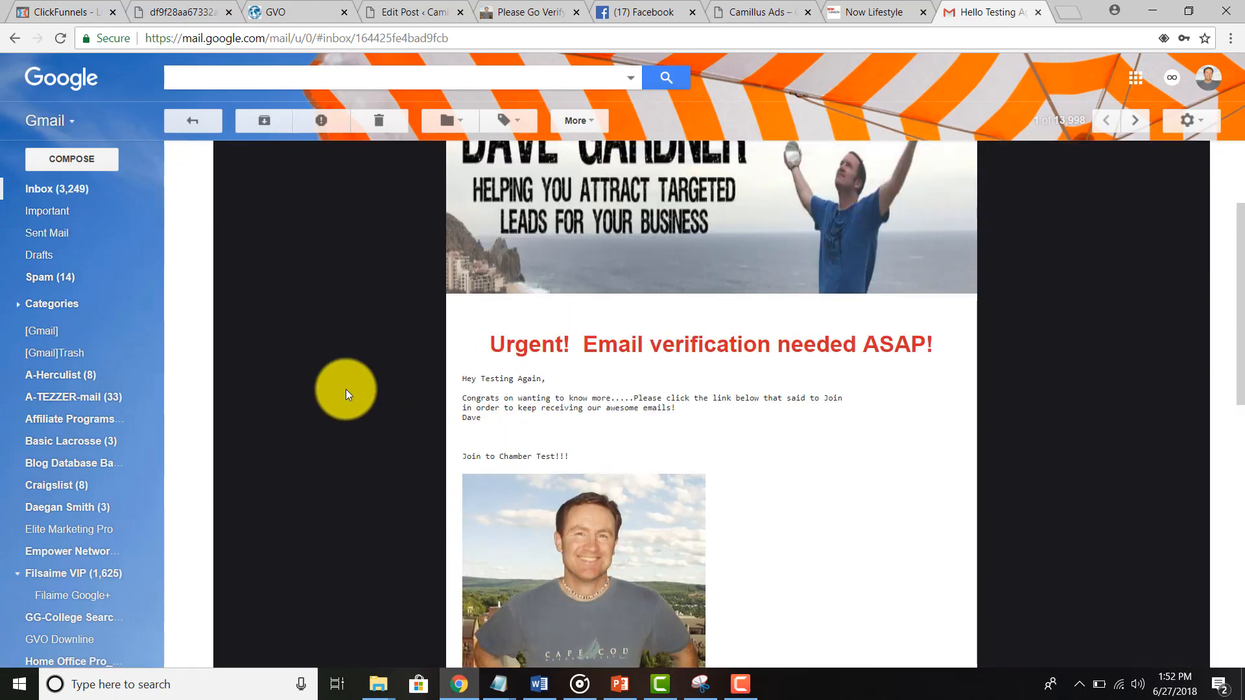
pyautogui.scroll(-9, 345, 389)
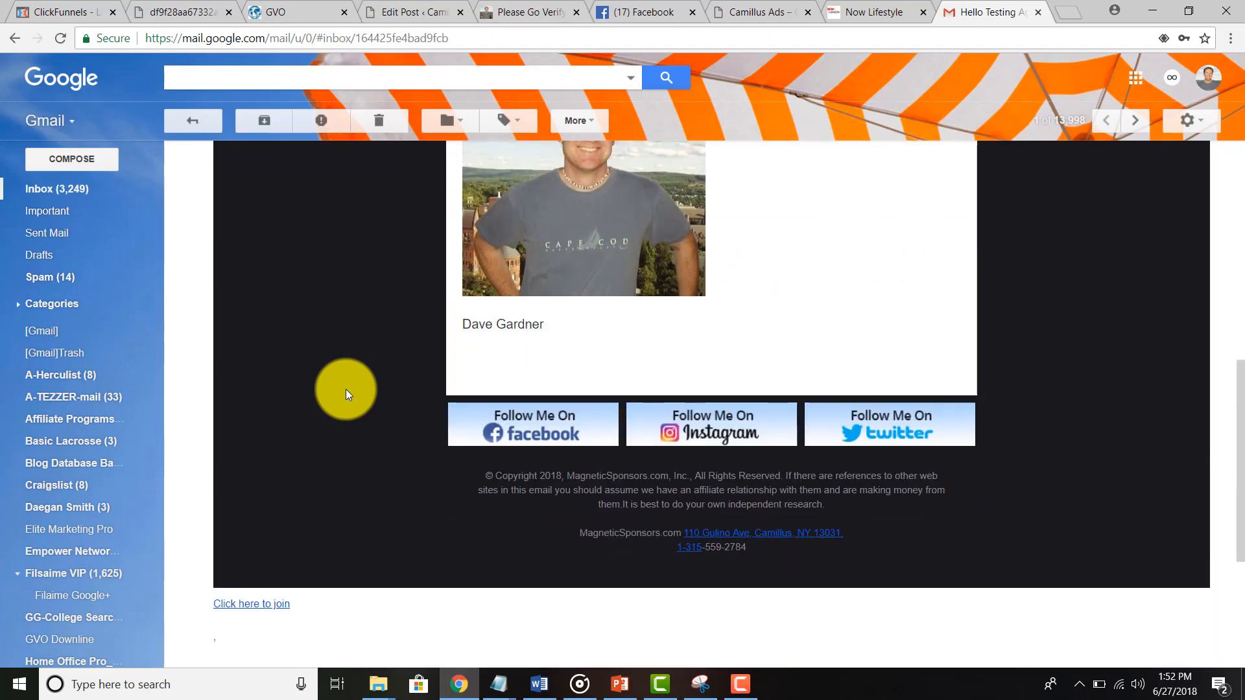
pyautogui.scroll(6, 345, 389)
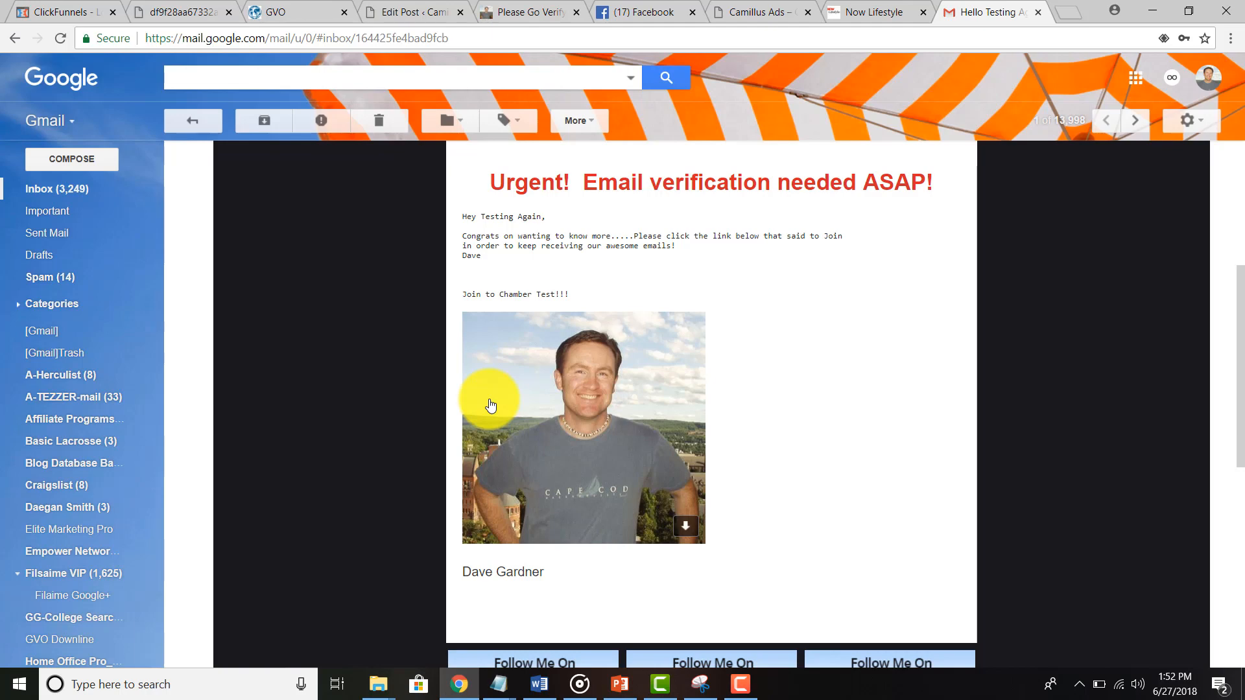
pyautogui.scroll(-7, 488, 402)
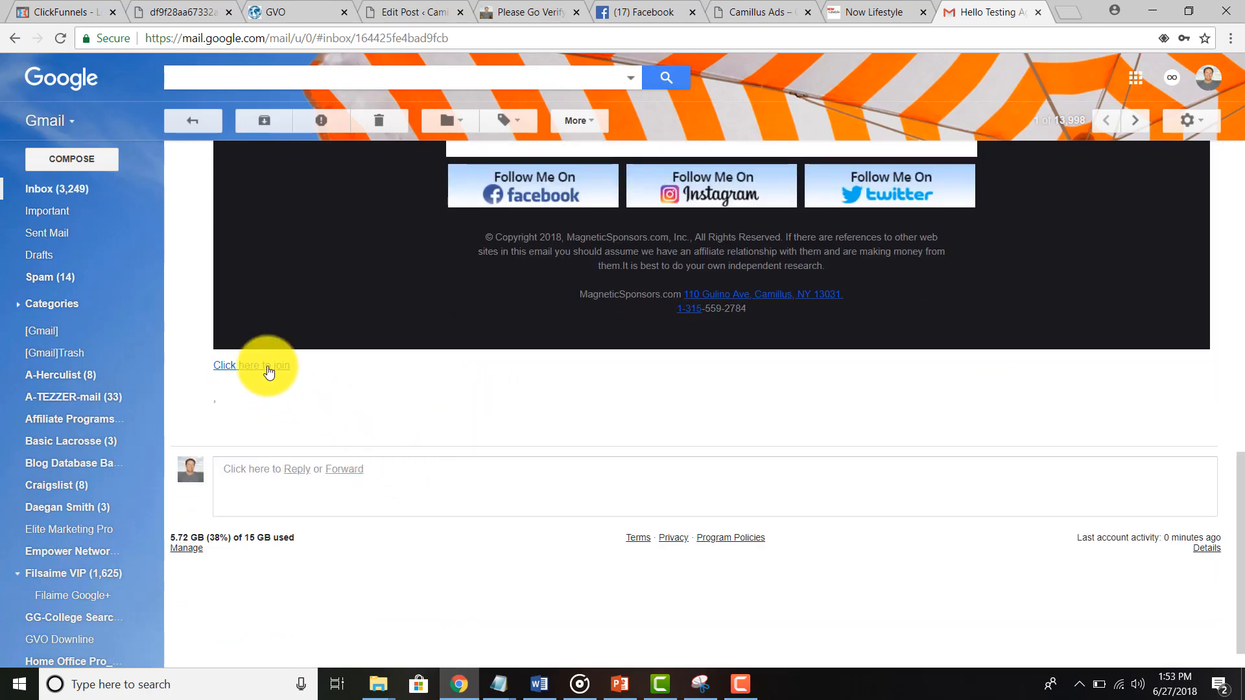
# Step: Follow the email's join link to the Camillus Ads Facebook page, then return to the Chamber Test campaign
pyautogui.click(269, 371)
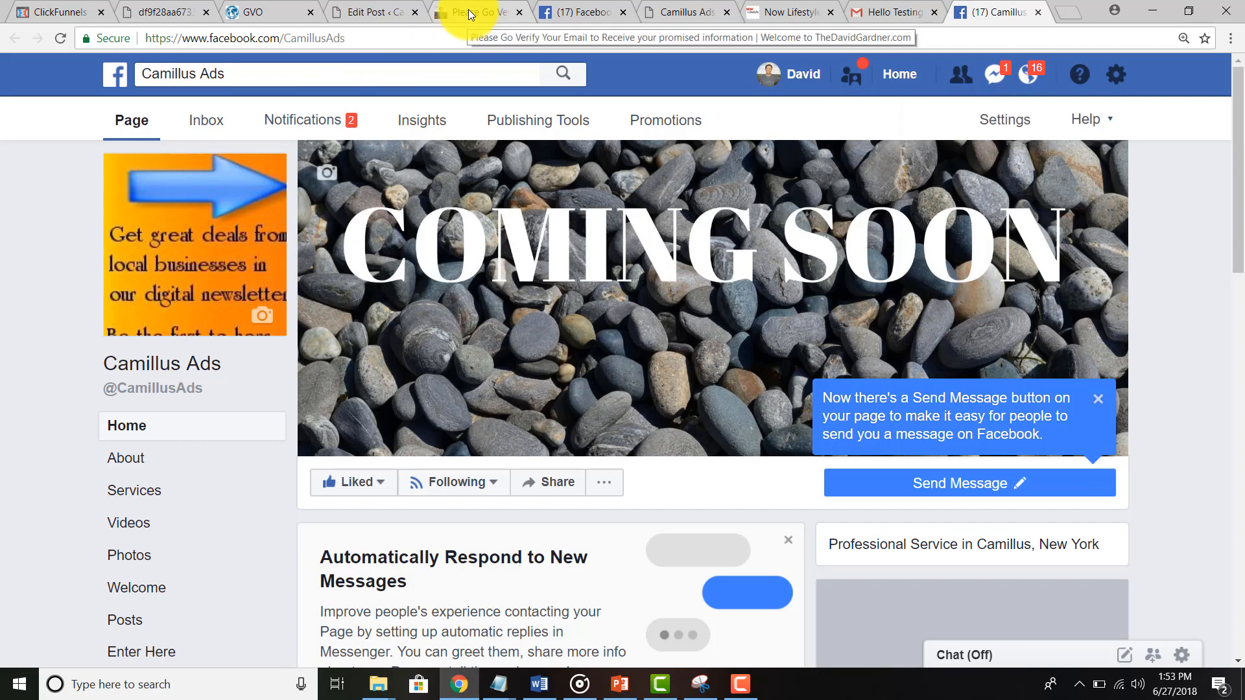
pyautogui.click(574, 13)
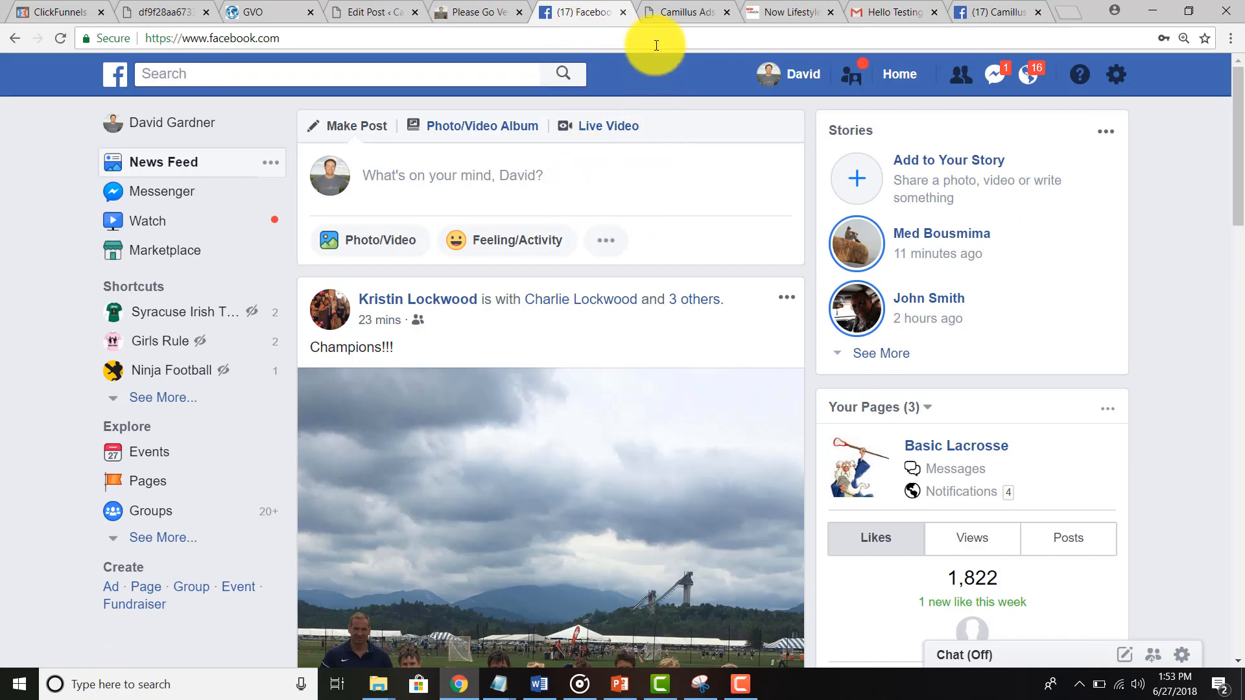
pyautogui.click(801, 12)
pyautogui.scroll(-8, 345, 564)
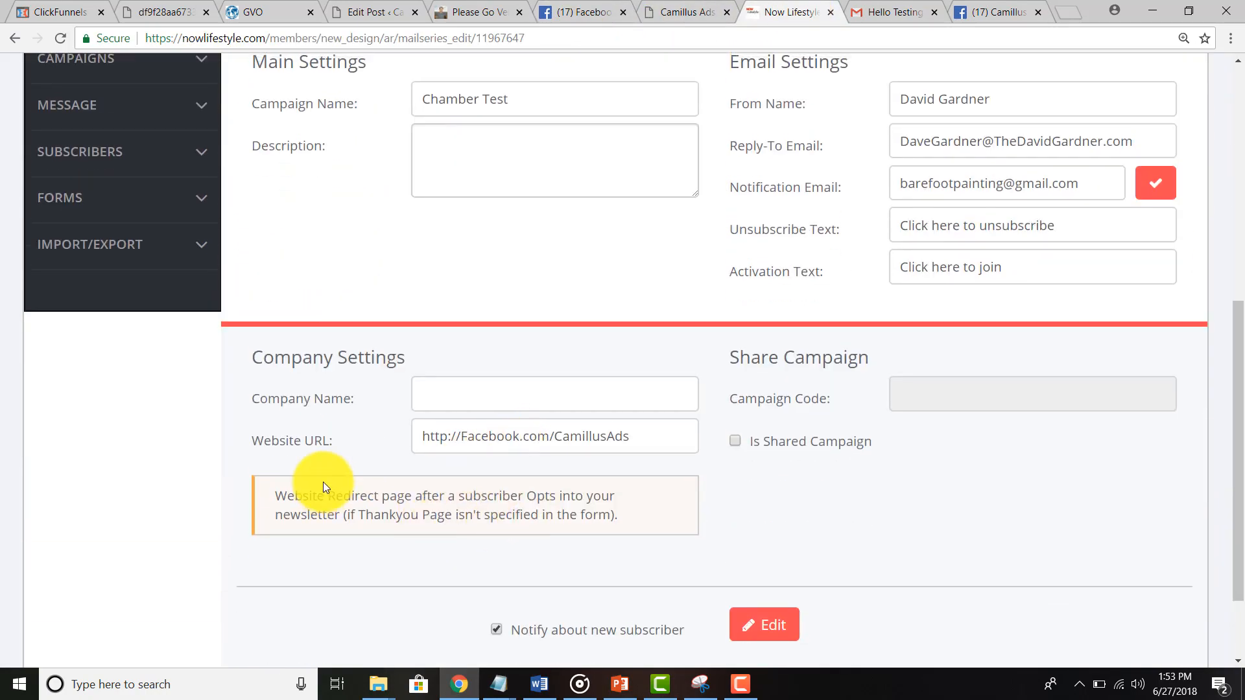
# Step: Recheck the verification email, then open Forms List from the FORMS sidebar menu in Now Lifestyle
pyautogui.scroll(4, 324, 488)
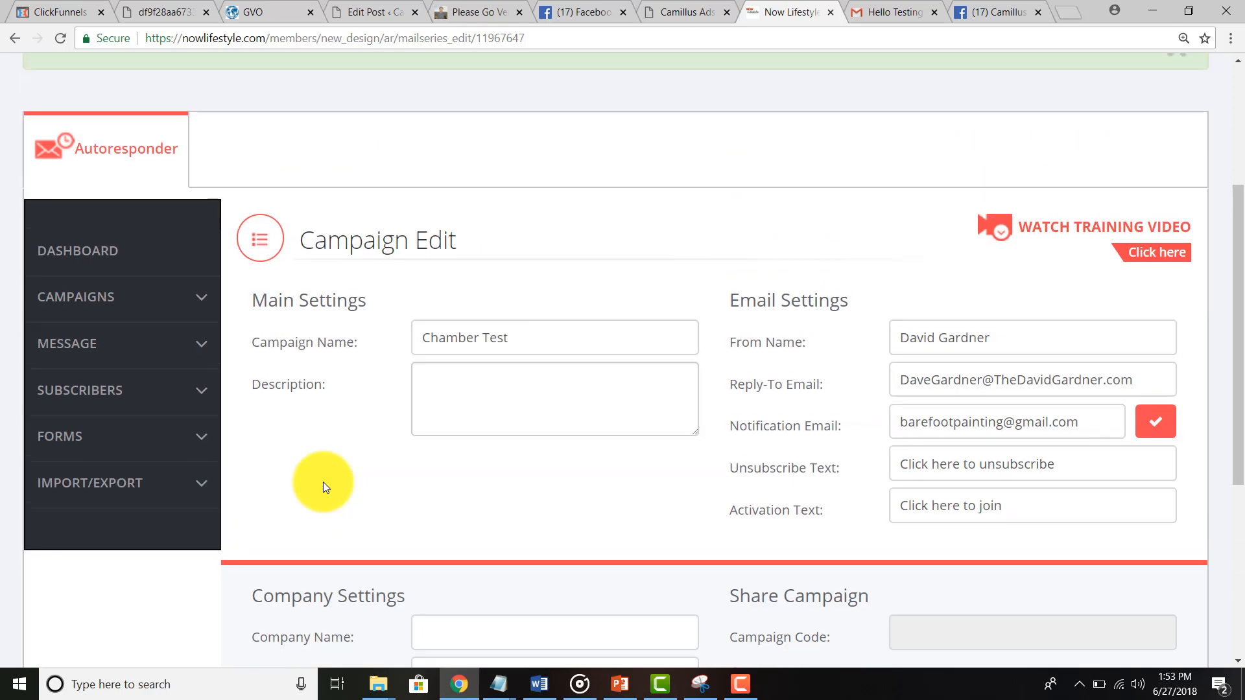
pyautogui.scroll(-3, 322, 481)
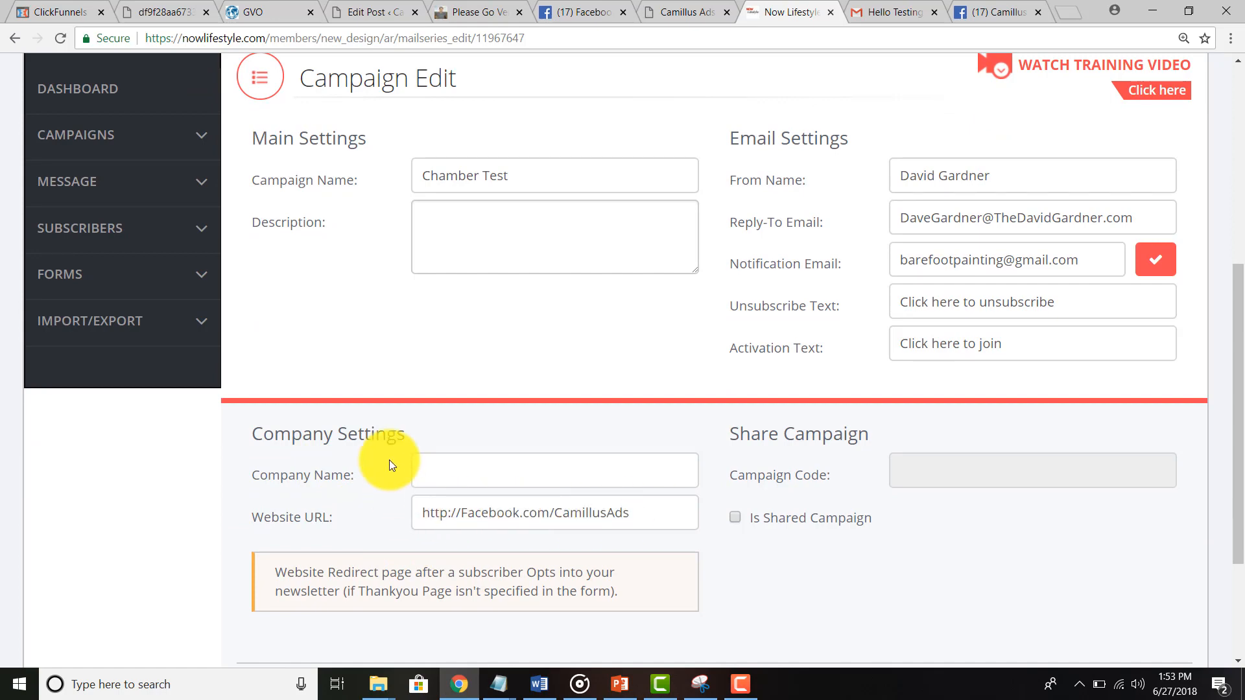
pyautogui.scroll(5, 389, 460)
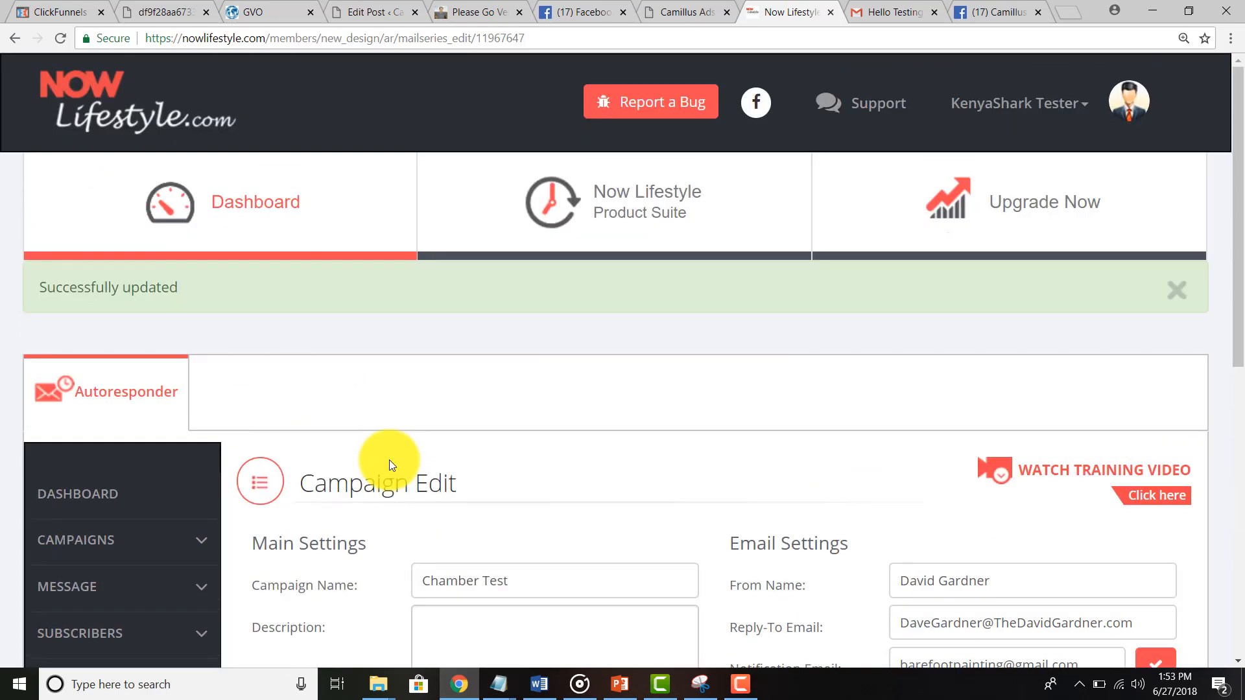
pyautogui.click(887, 6)
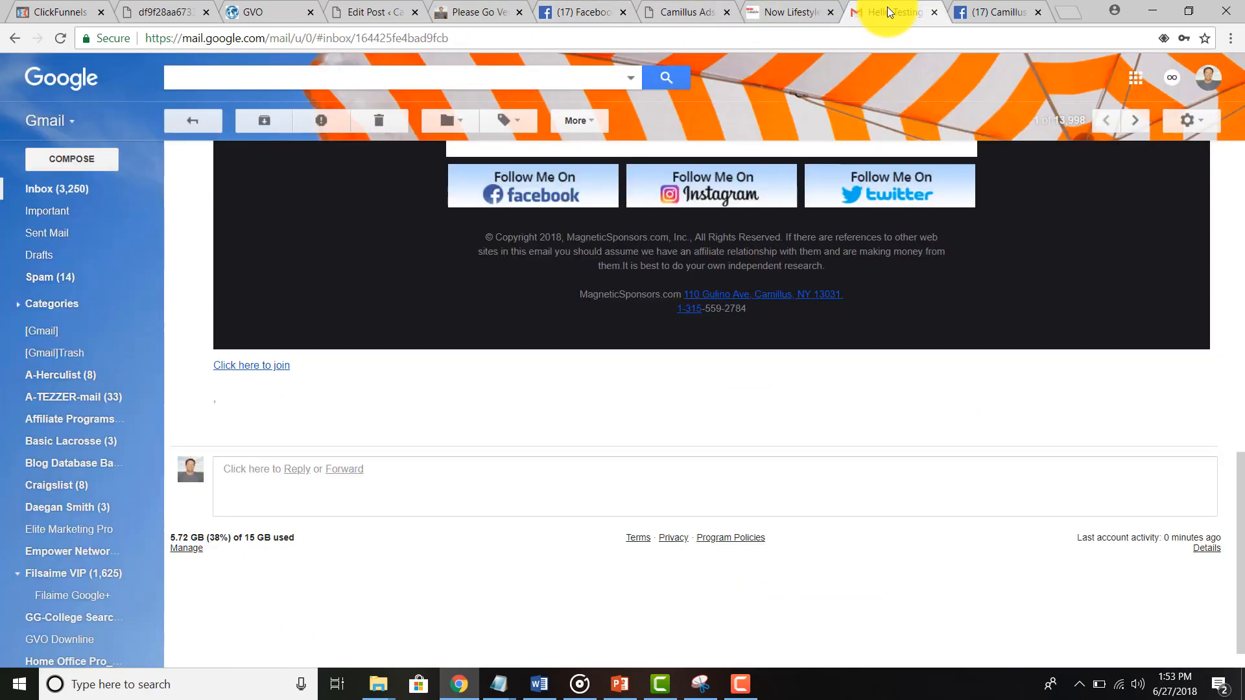
pyautogui.click(801, 9)
pyautogui.scroll(-3, 361, 337)
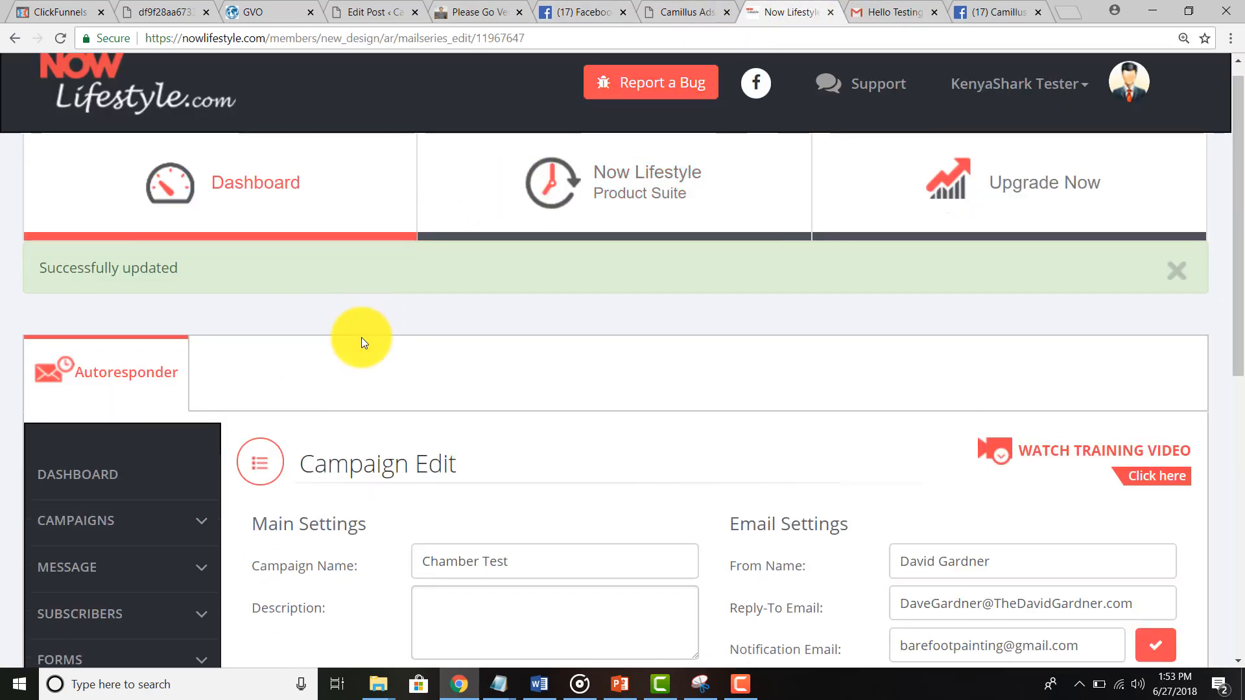
pyautogui.click(105, 436)
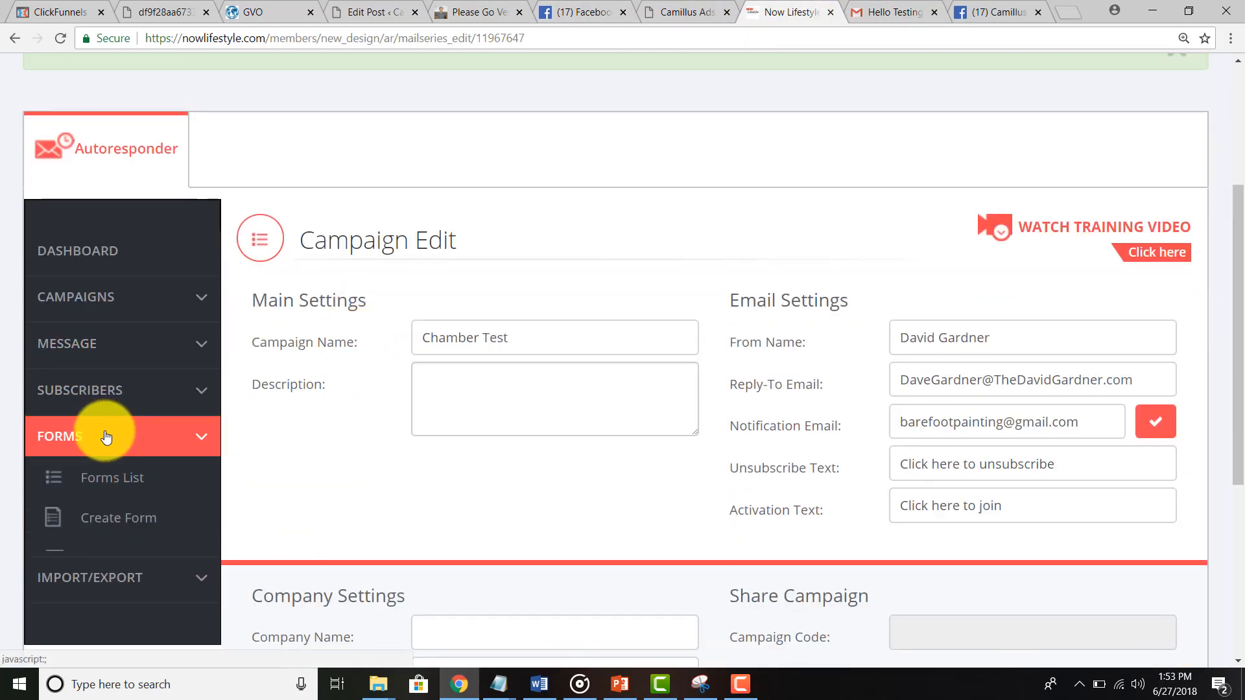
pyautogui.click(108, 477)
pyautogui.scroll(-3, 111, 471)
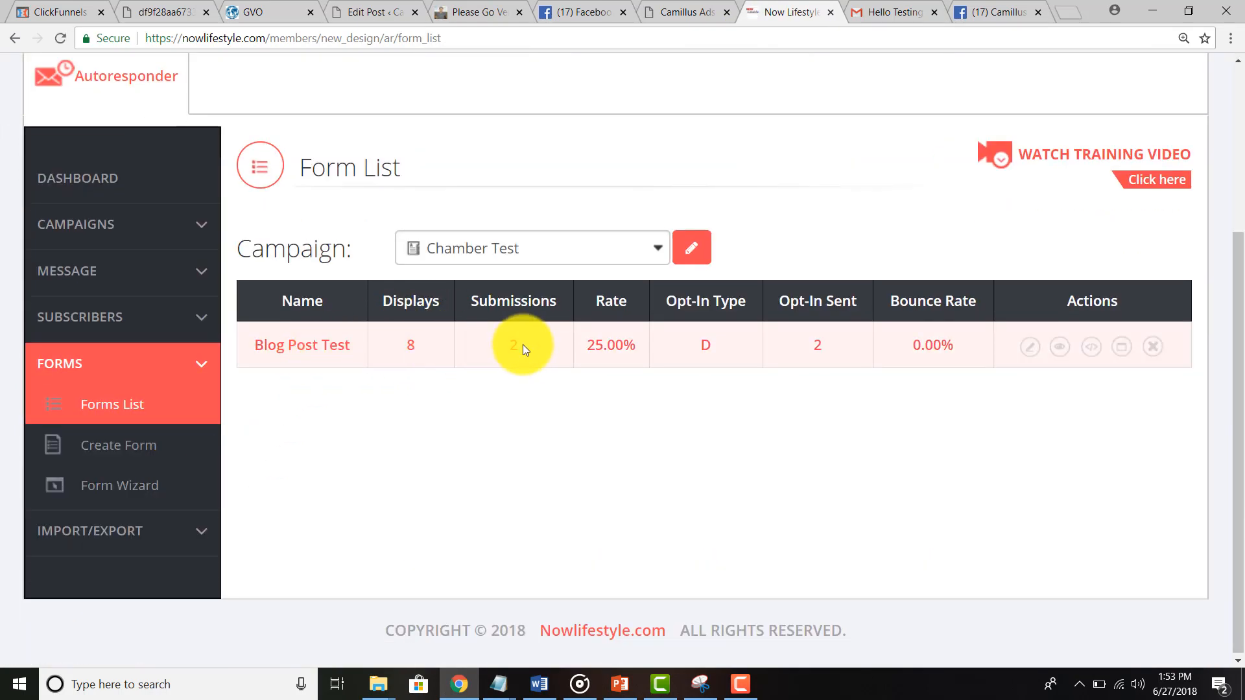
# Step: Start a new opt-in form for the Chamber Test campaign named 'Blog Post Tested More'
pyautogui.click(135, 457)
pyautogui.scroll(-3, 657, 456)
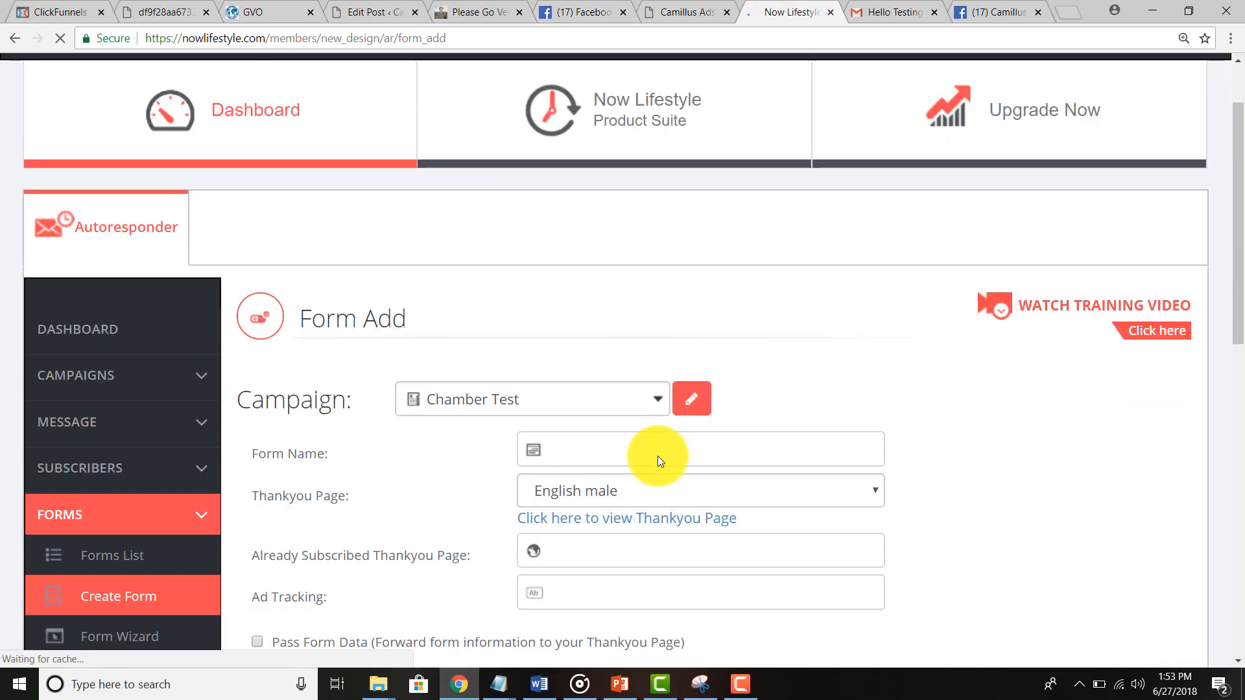
pyautogui.click(487, 333)
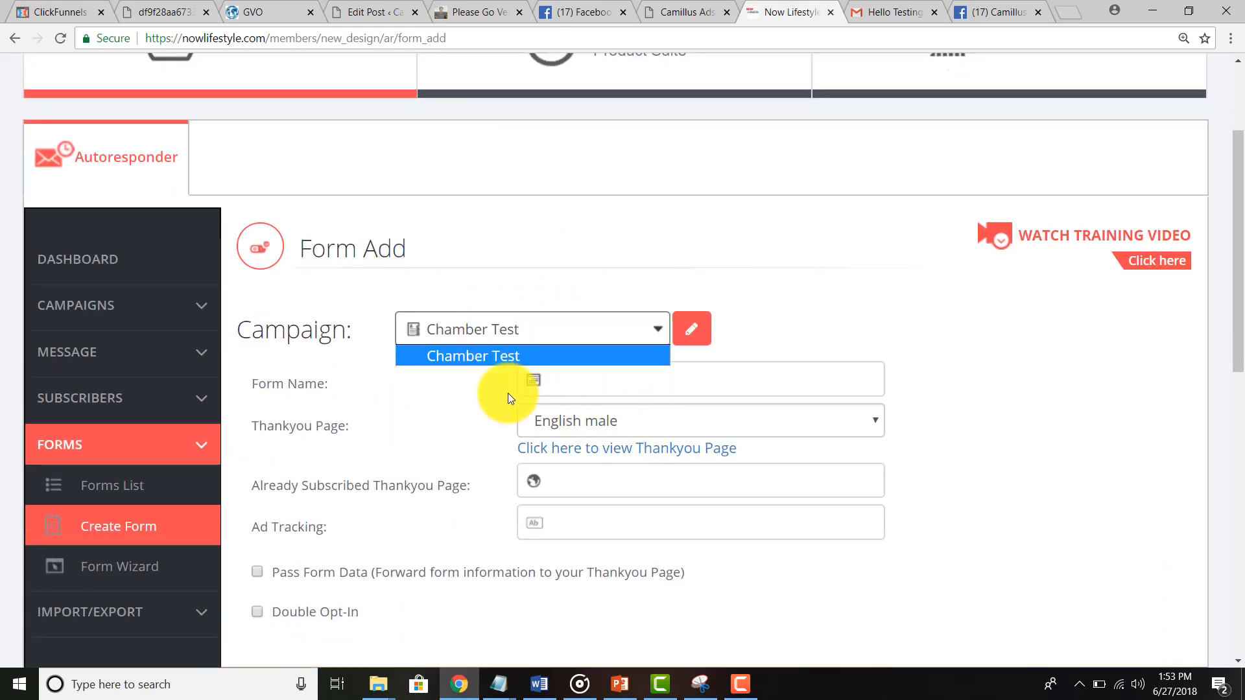
pyautogui.click(562, 382)
pyautogui.write('Blo')
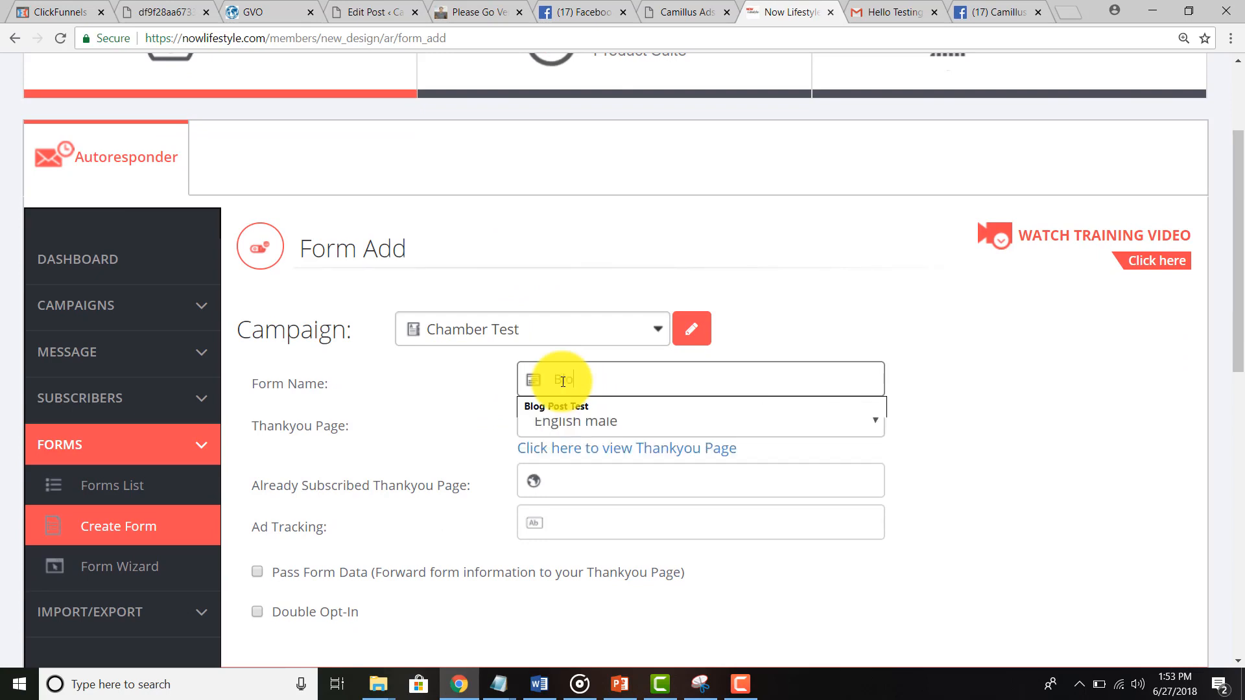
pyautogui.write('g Post TYe')
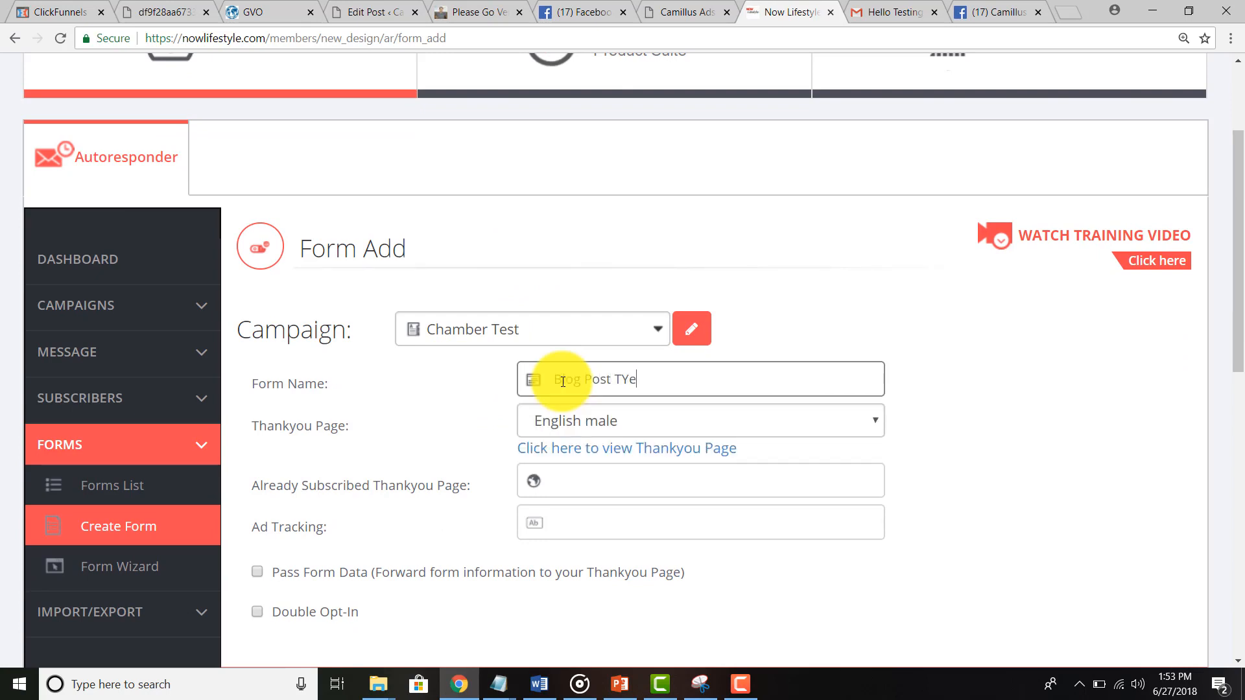
pyautogui.press('BackSpace')
pyautogui.press('BackSpace')
pyautogui.write('ested More')
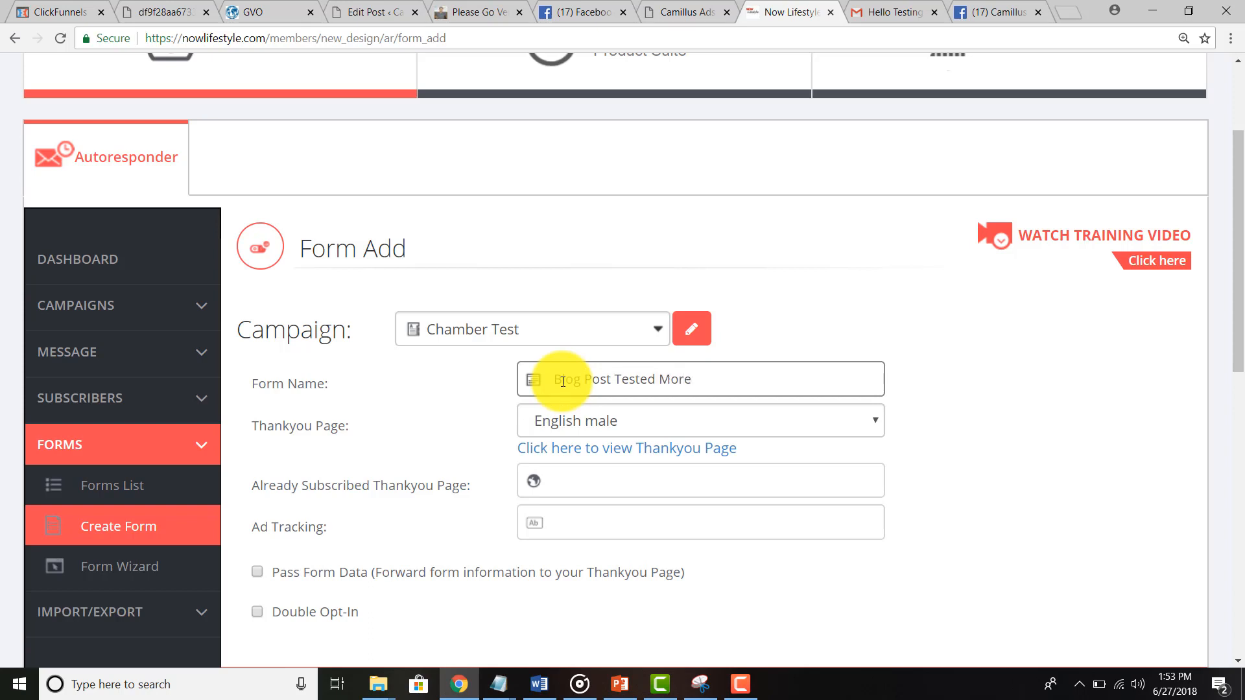
pyautogui.click(562, 426)
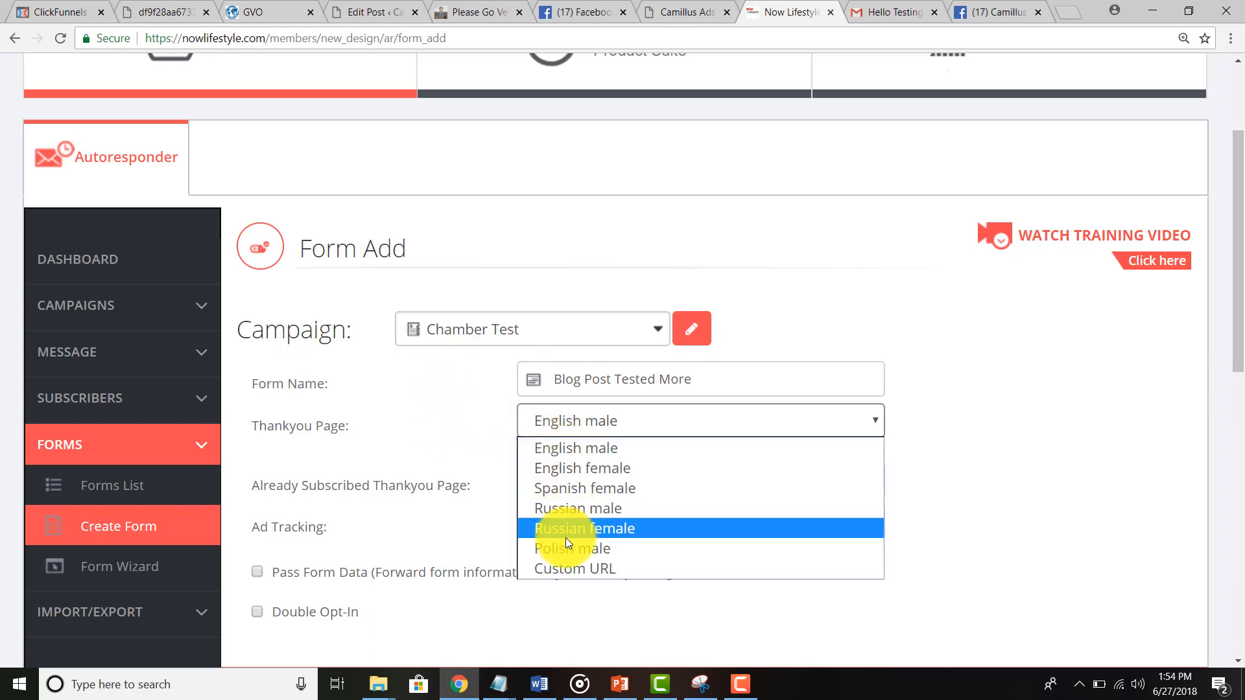
pyautogui.click(565, 573)
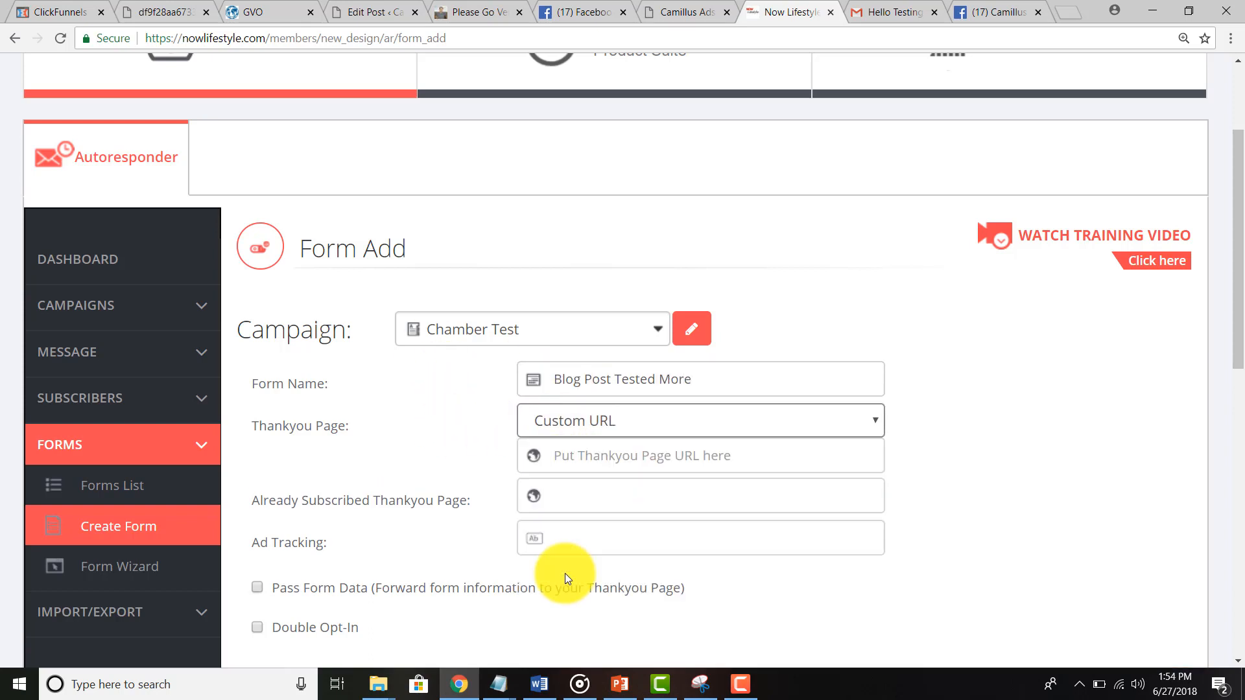
pyautogui.click(595, 460)
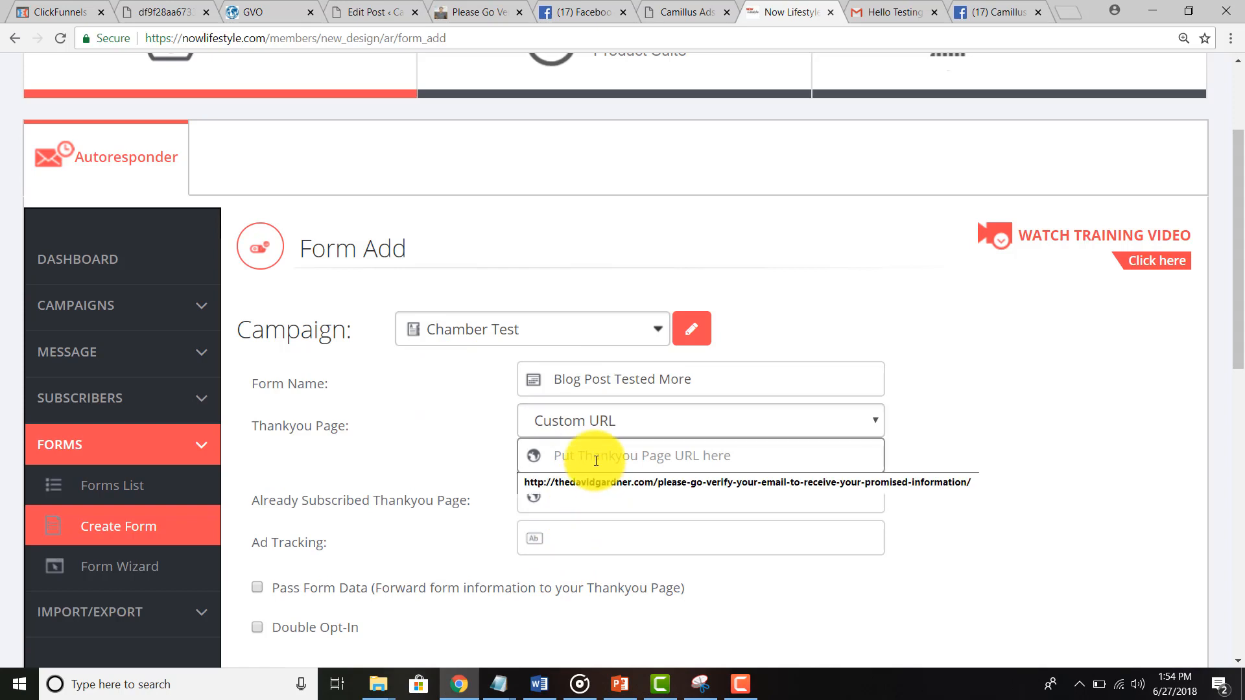
pyautogui.scroll(-3, 408, 450)
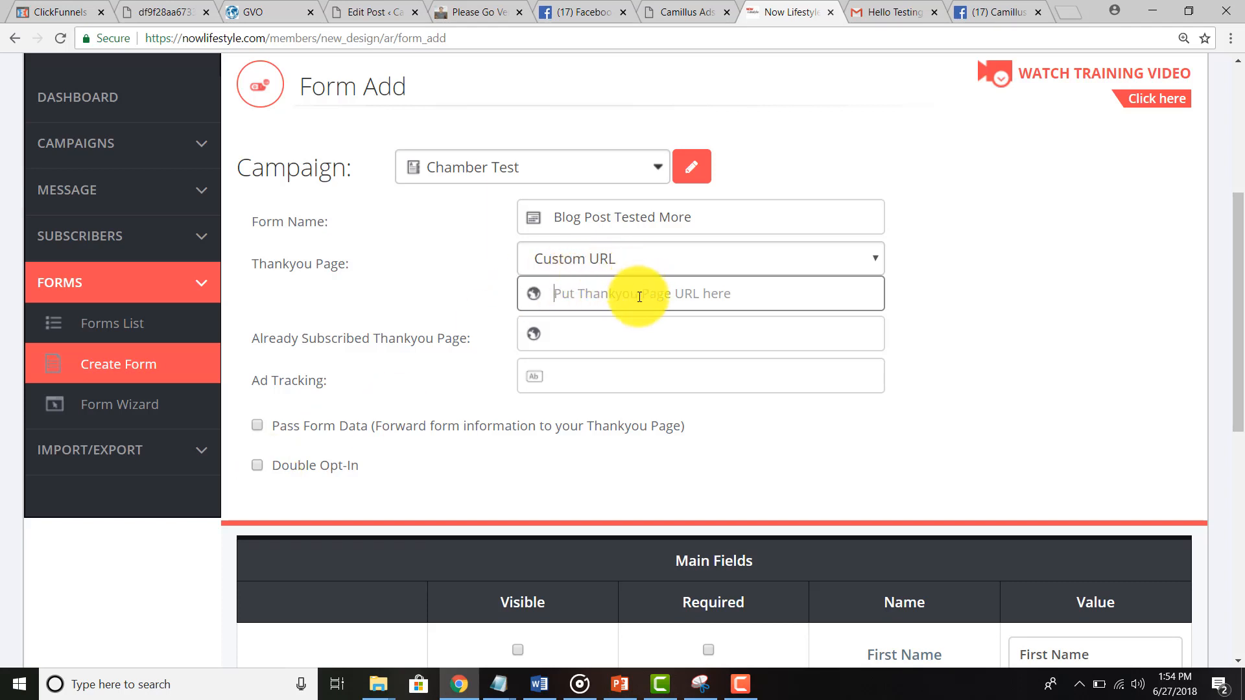
pyautogui.write('htt')
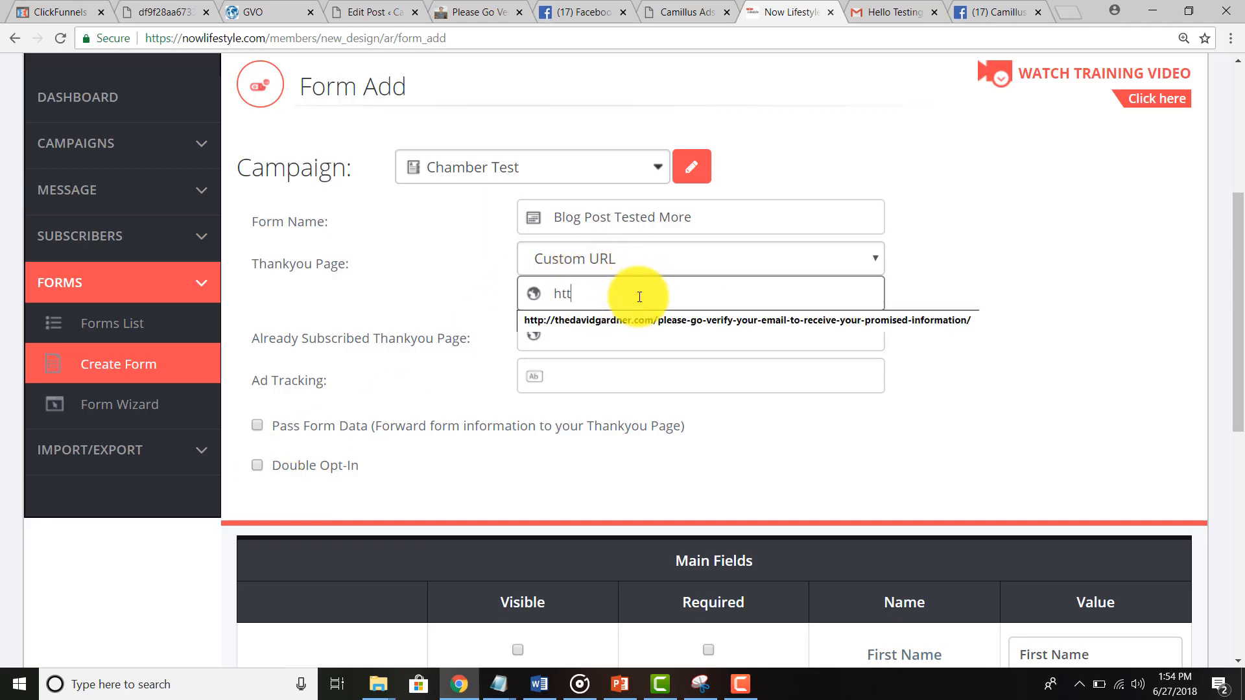
pyautogui.write('p://Send')
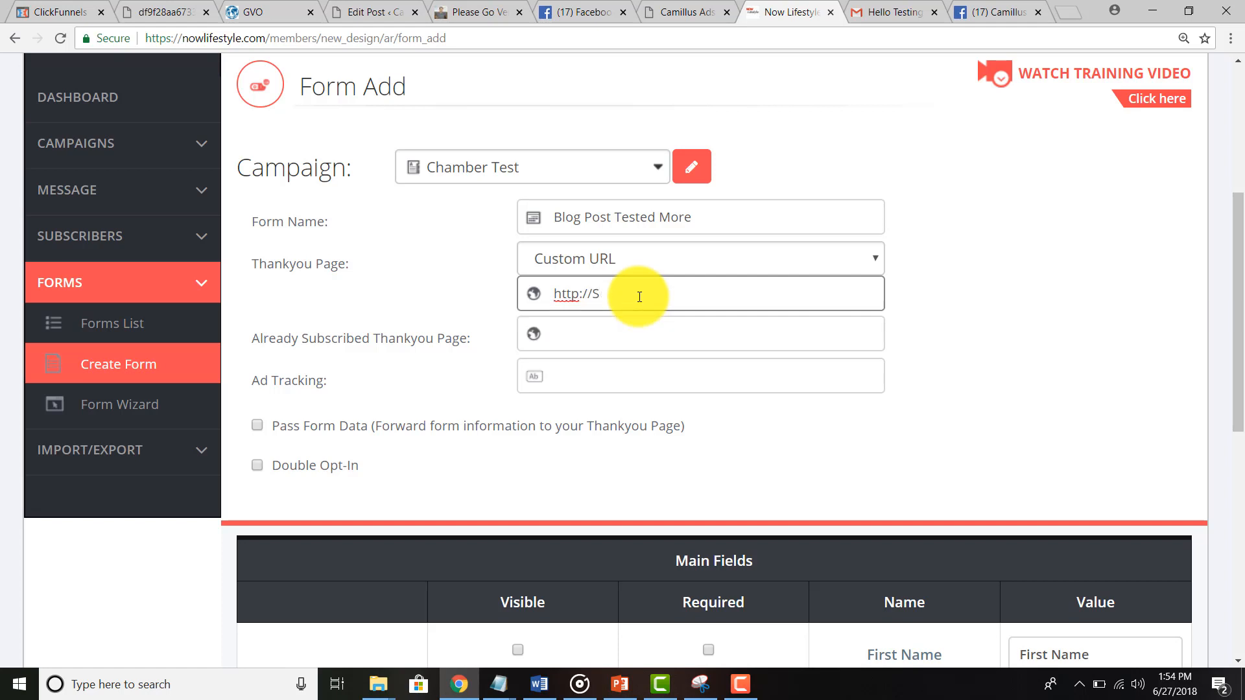
pyautogui.press('BackSpace')
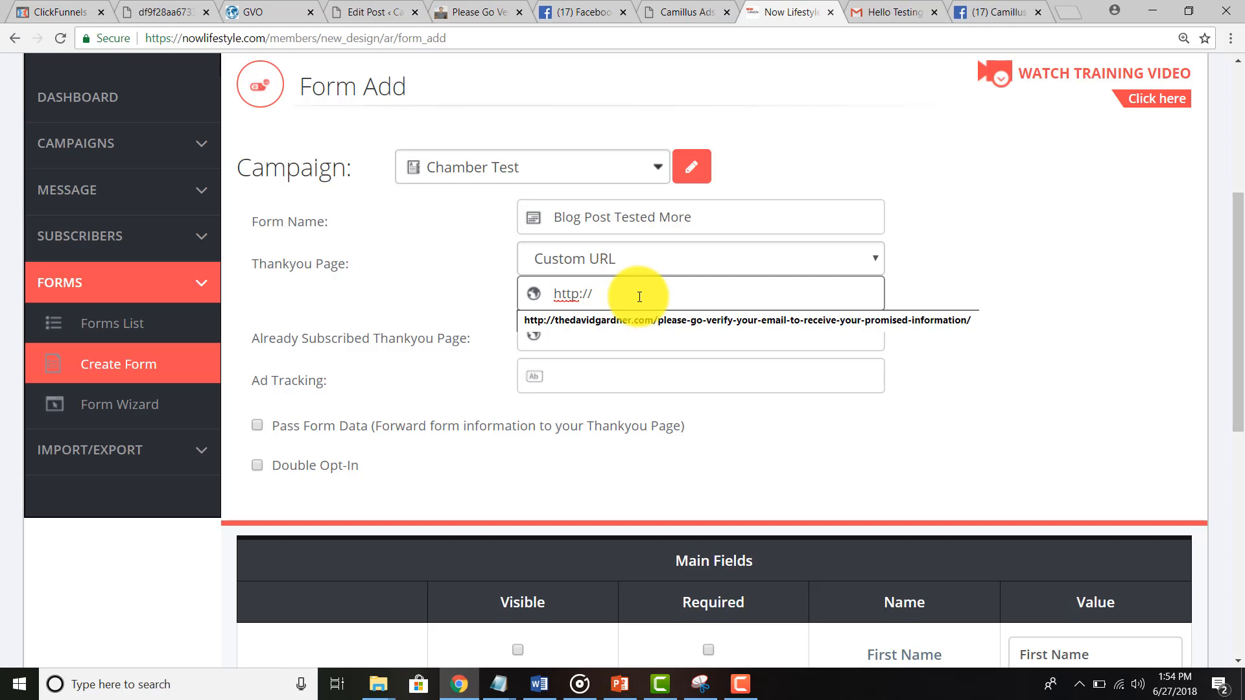
pyautogui.write('Lacros')
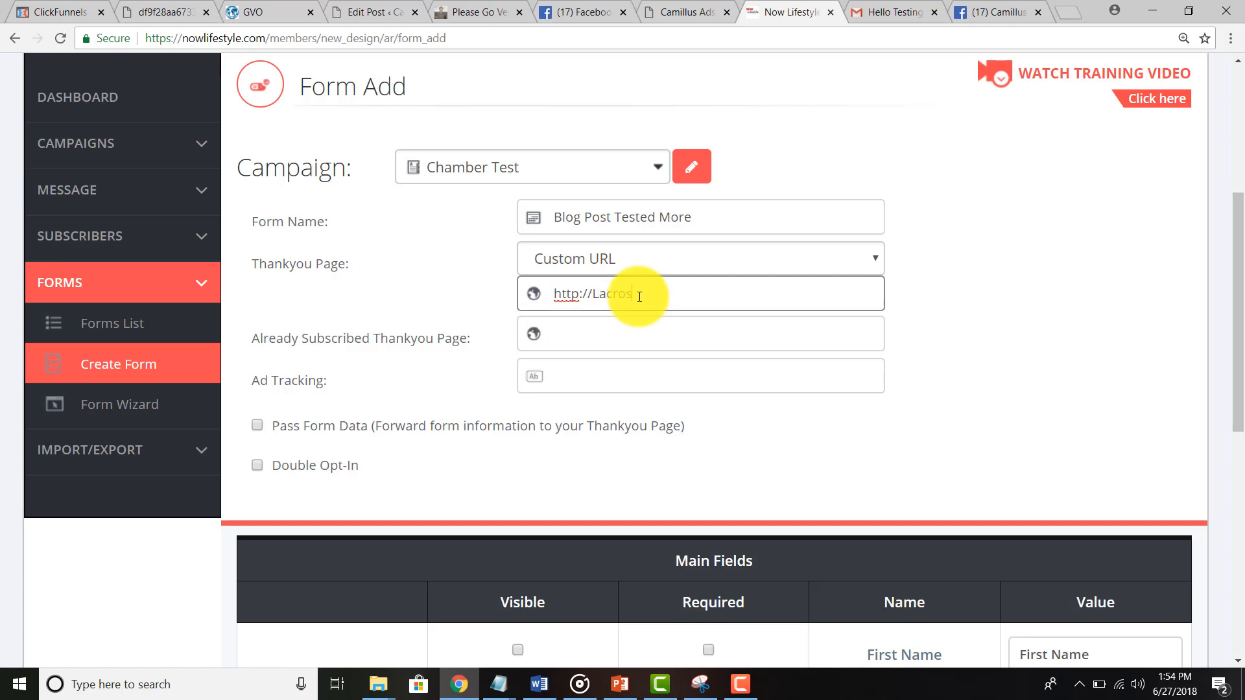
pyautogui.write('seCommandments.com')
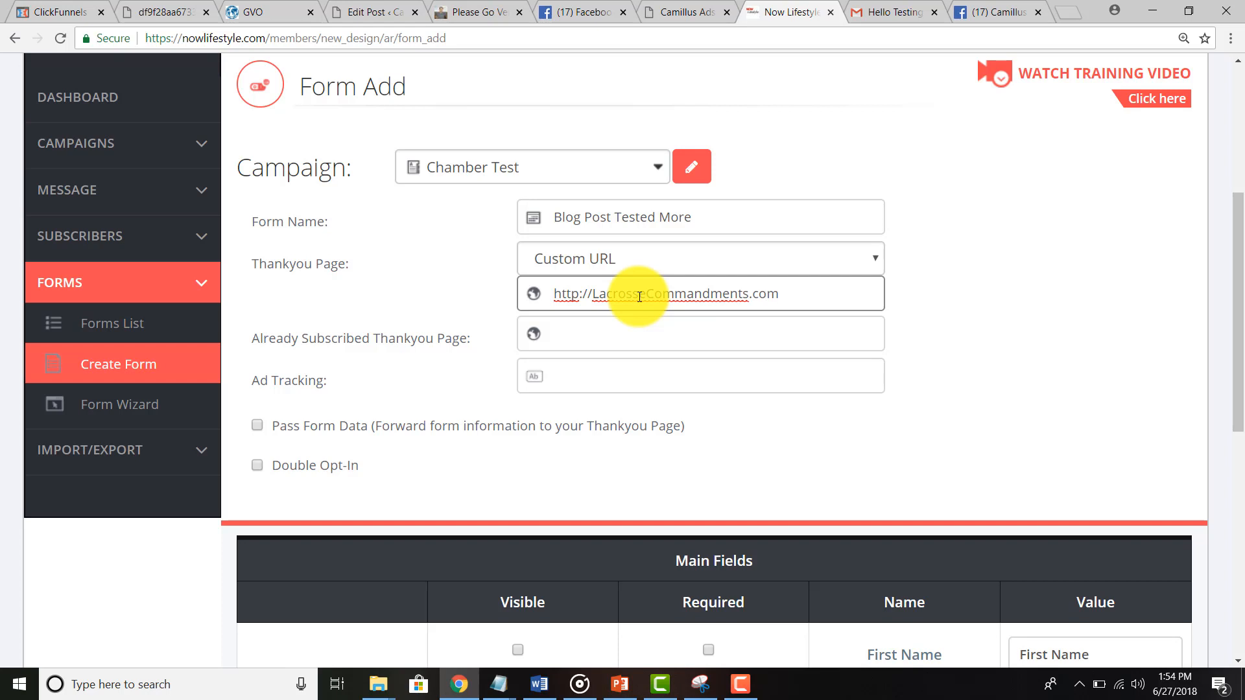
# Step: Set the already-subscribed page URL to http:Facebook.com/BasicLacrosse
pyautogui.click(611, 345)
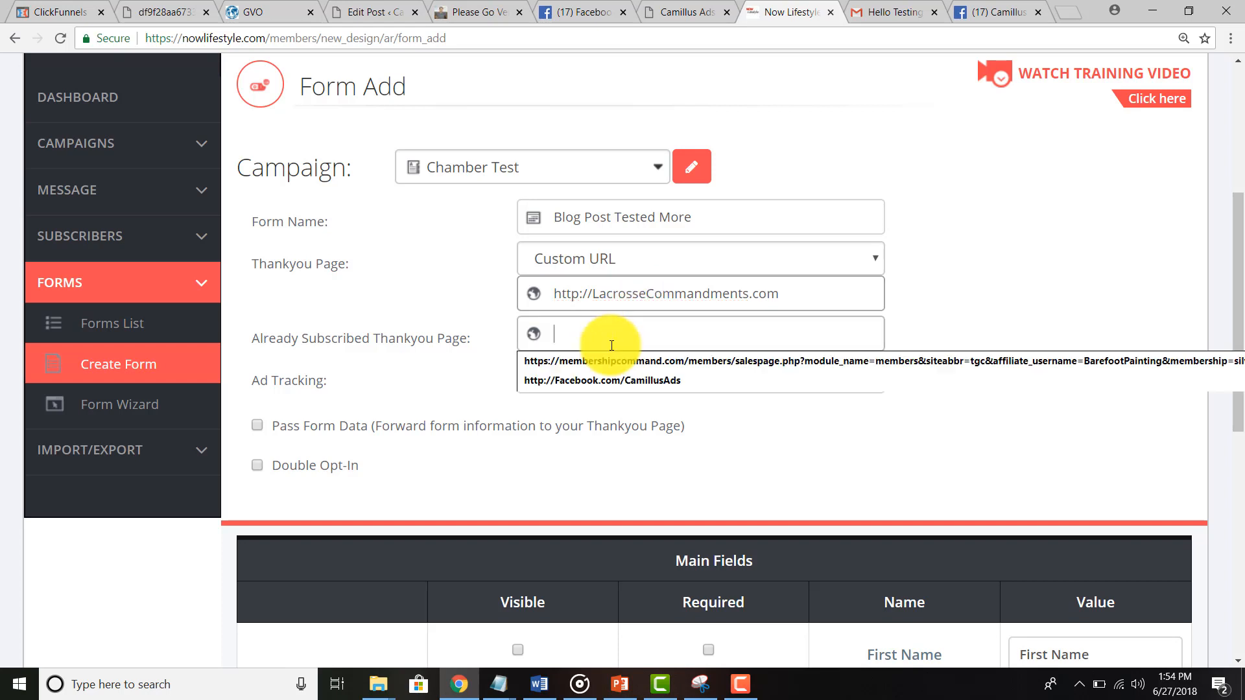
pyautogui.write('http')
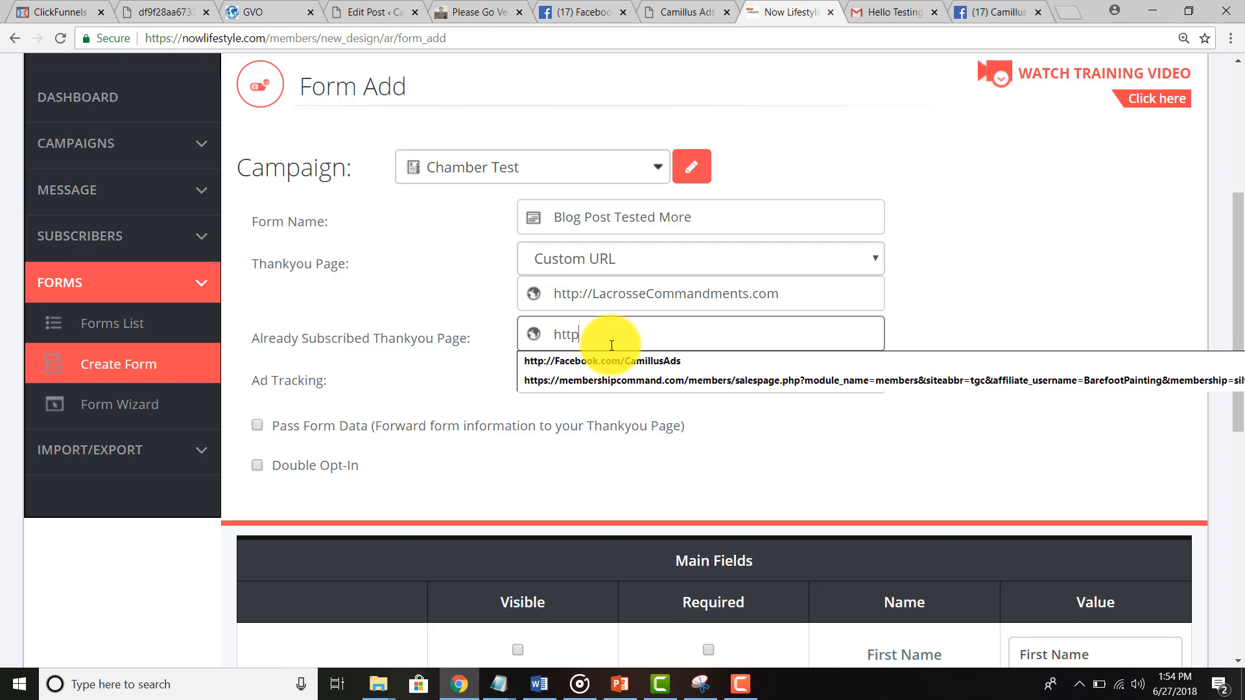
pyautogui.write(':Fac')
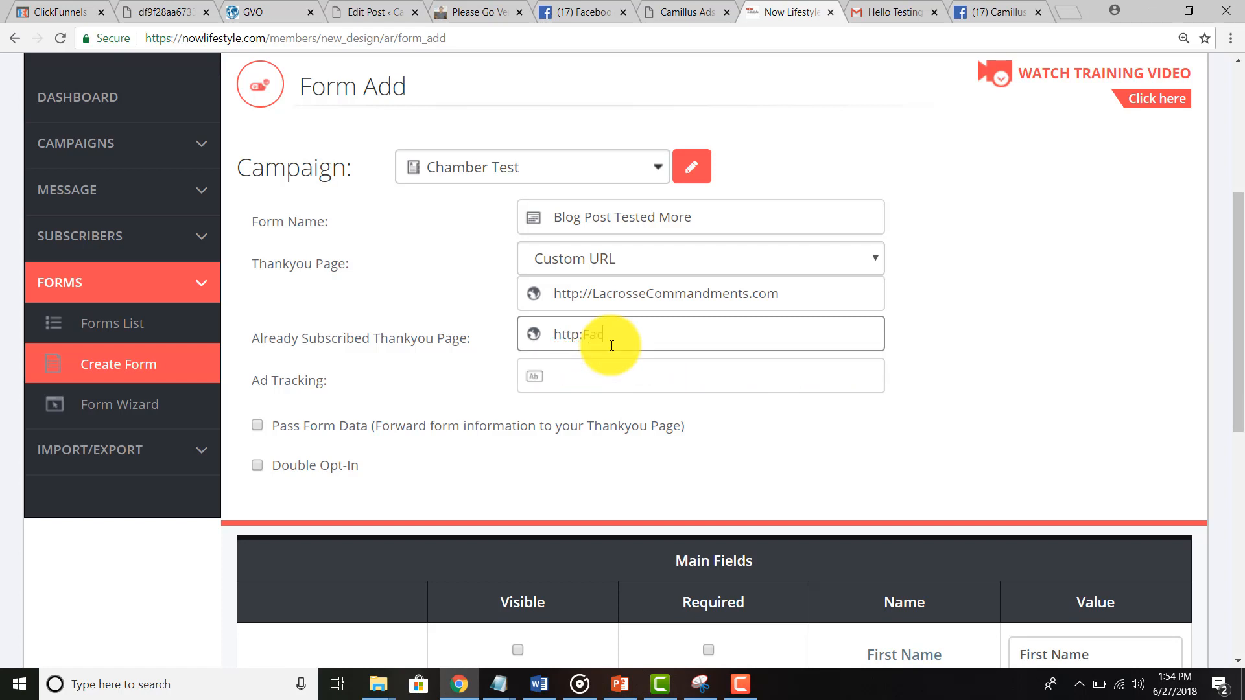
pyautogui.write('ebook.com/BasicLA')
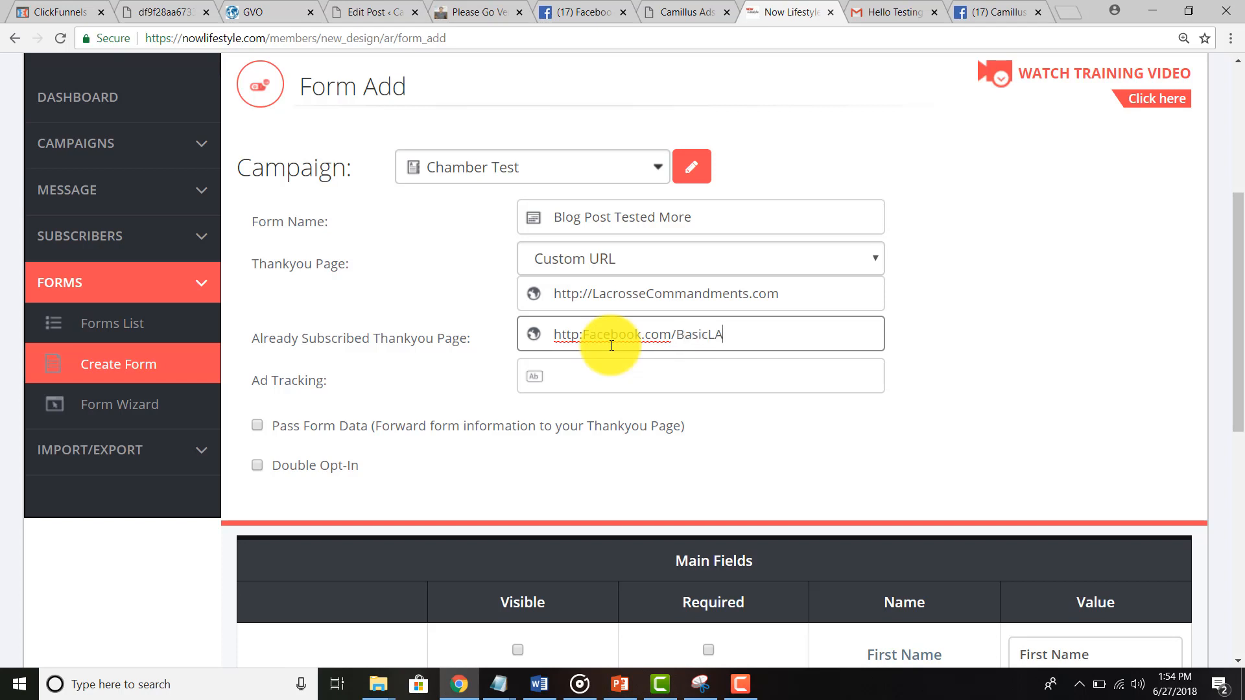
pyautogui.write('cro')
pyautogui.press('BackSpace')
pyautogui.press('BackSpace')
pyautogui.write('crosse')
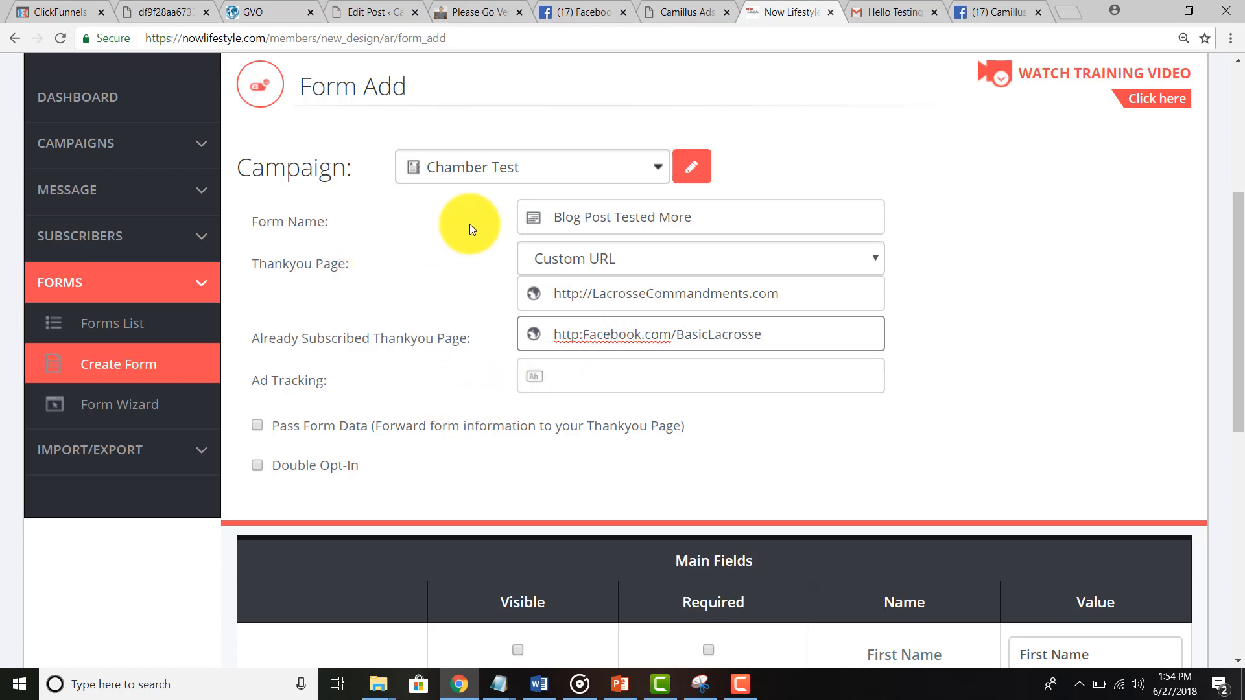
# Step: Collect a single required Full Name field instead of first and last name
pyautogui.scroll(-1, 458, 301)
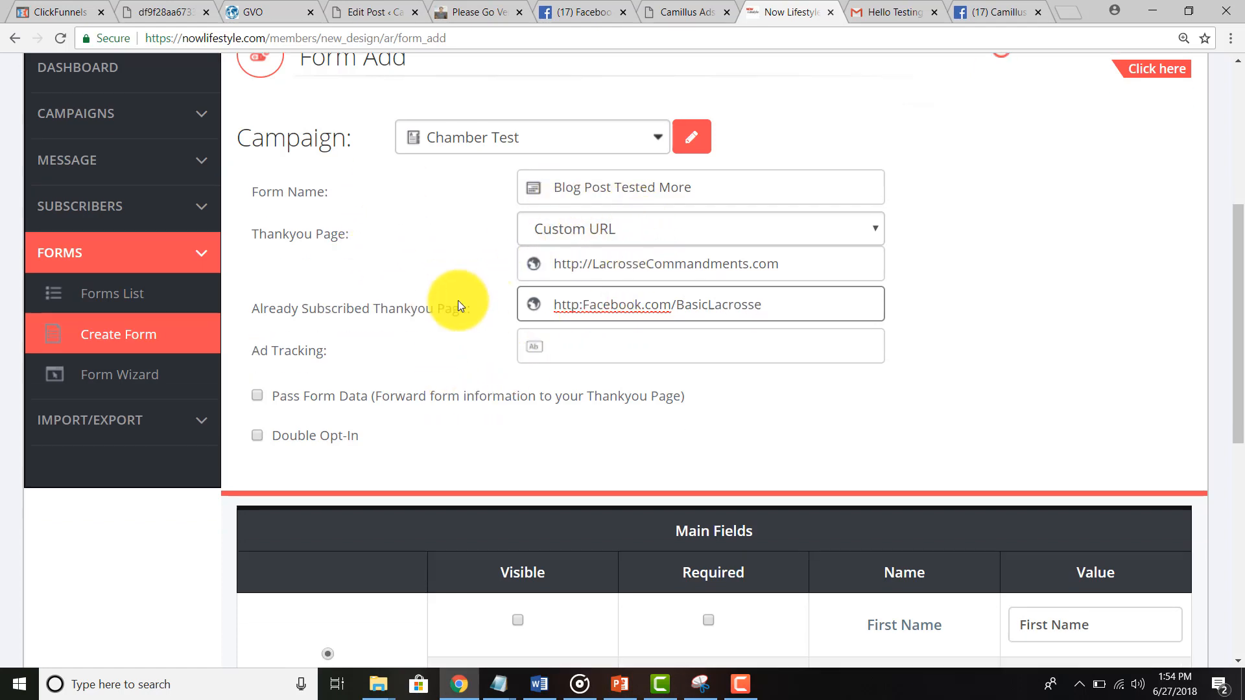
pyautogui.scroll(-6, 458, 300)
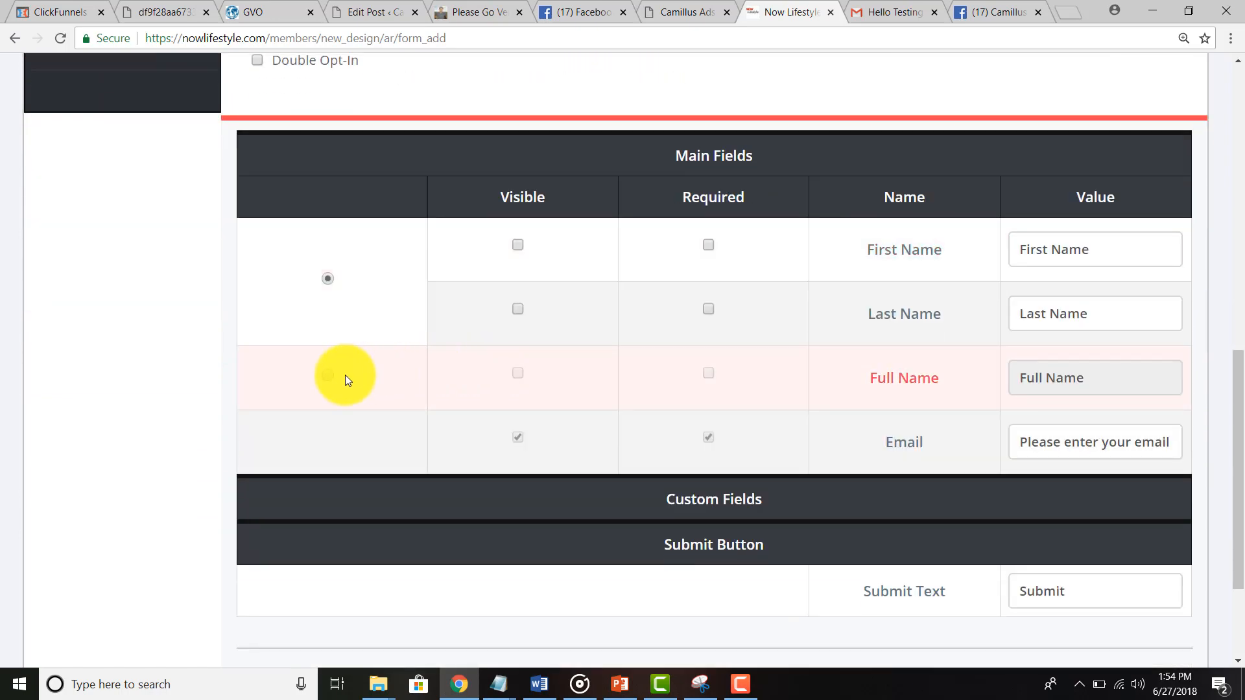
pyautogui.click(327, 376)
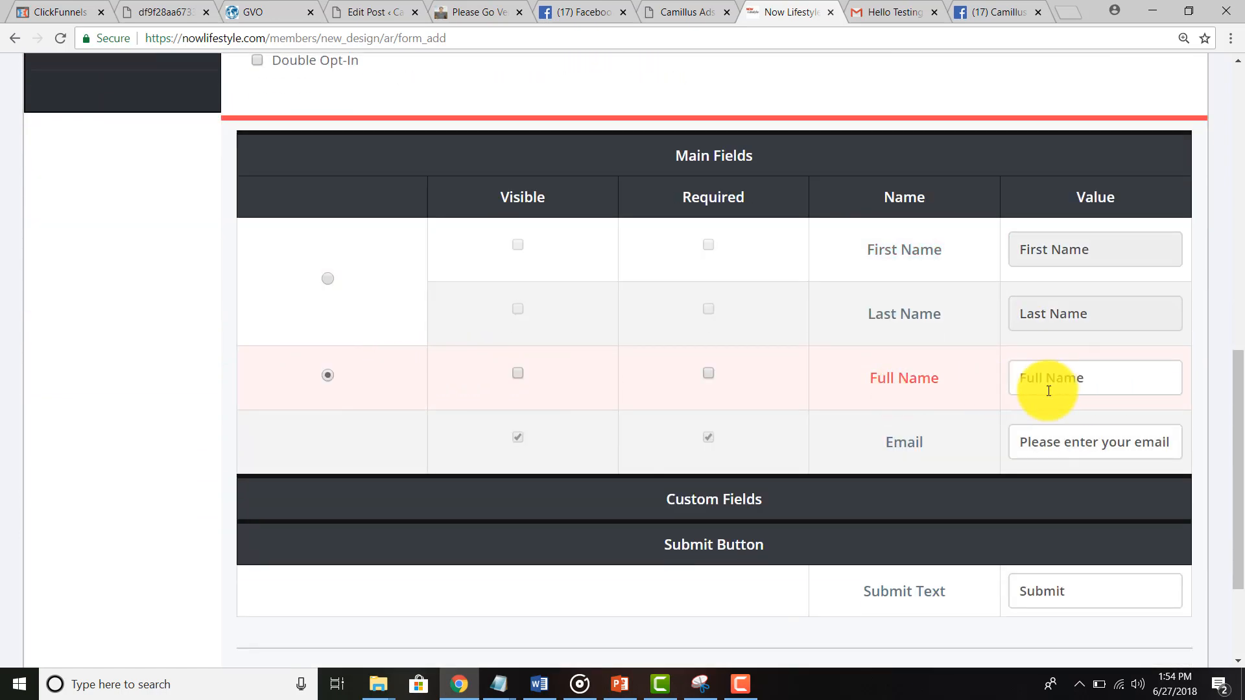
pyautogui.click(707, 373)
pyautogui.scroll(-3, 710, 370)
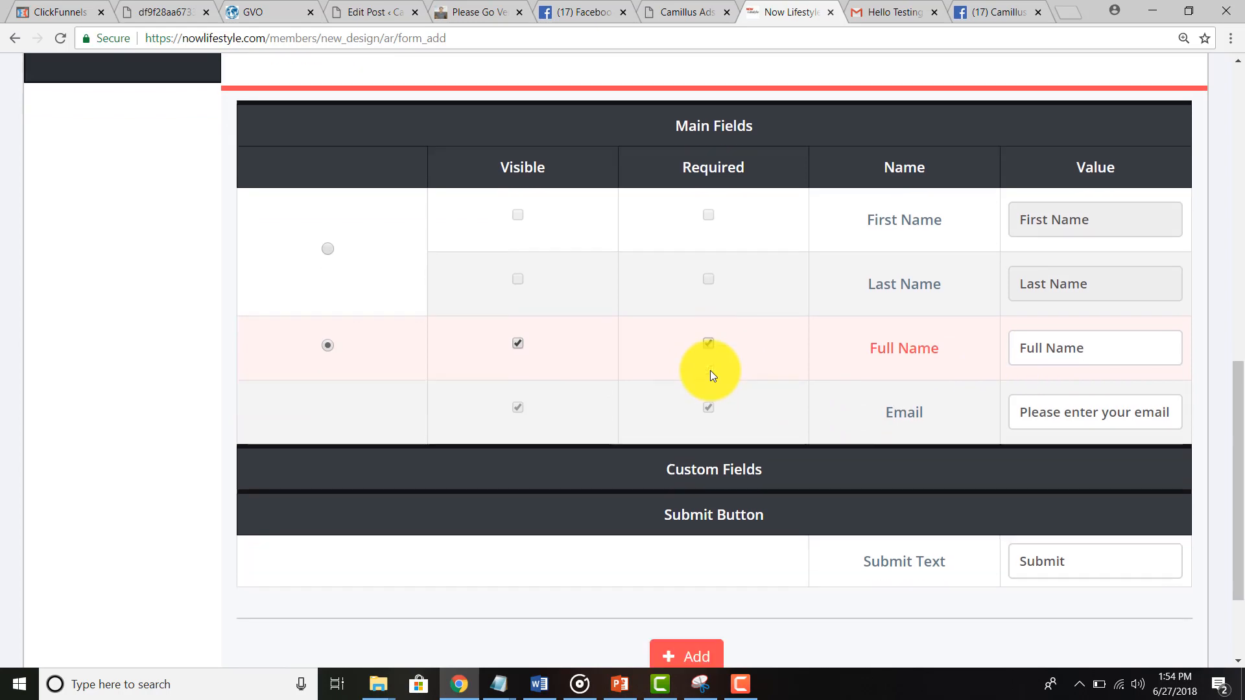
# Step: Change the submit text to 'I want the goods delivered ASAP!' and save the form
pyautogui.doubleClick(1028, 425)
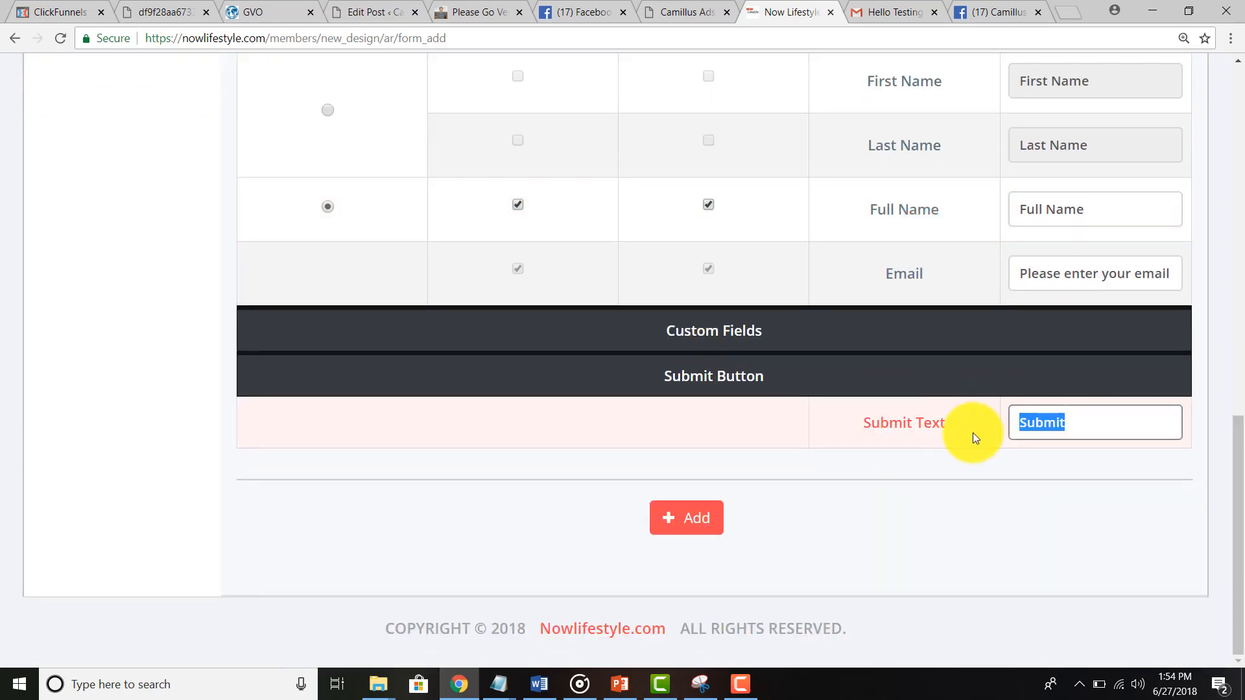
pyautogui.write('I want the g')
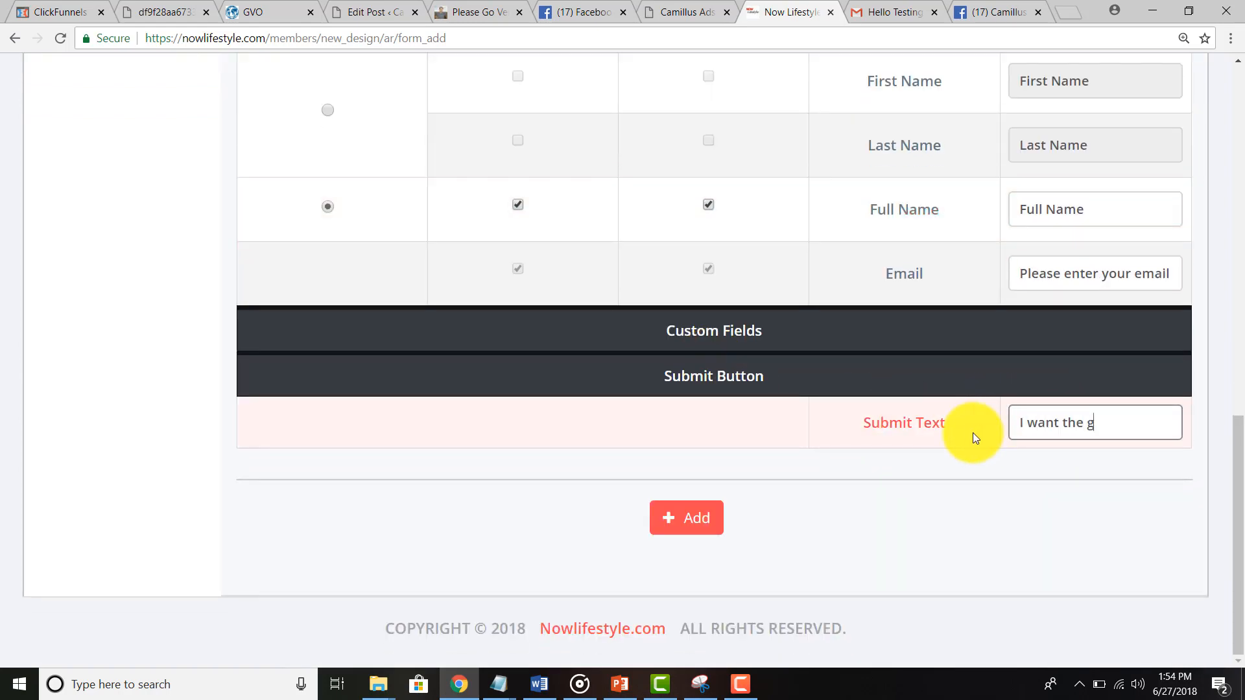
pyautogui.write('ood')
pyautogui.write(' ra')
pyautogui.press('BackSpace')
pyautogui.press('BackSpace')
pyautogui.press('BackSpace')
pyautogui.press('BackSpace')
pyautogui.press('BackSpace')
pyautogui.write('ods fe')
pyautogui.press('BackSpace')
pyautogui.press('BackSpace')
pyautogui.write('delivered')
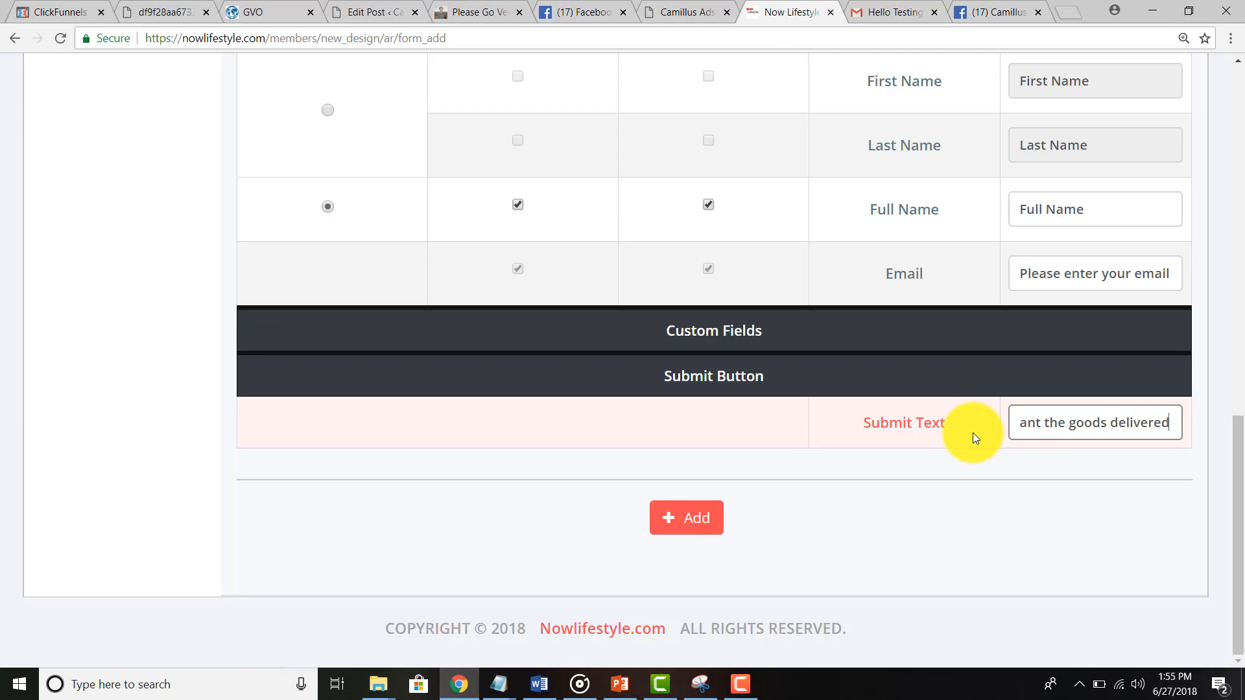
pyautogui.write(' ASAP!')
pyautogui.press('Return')
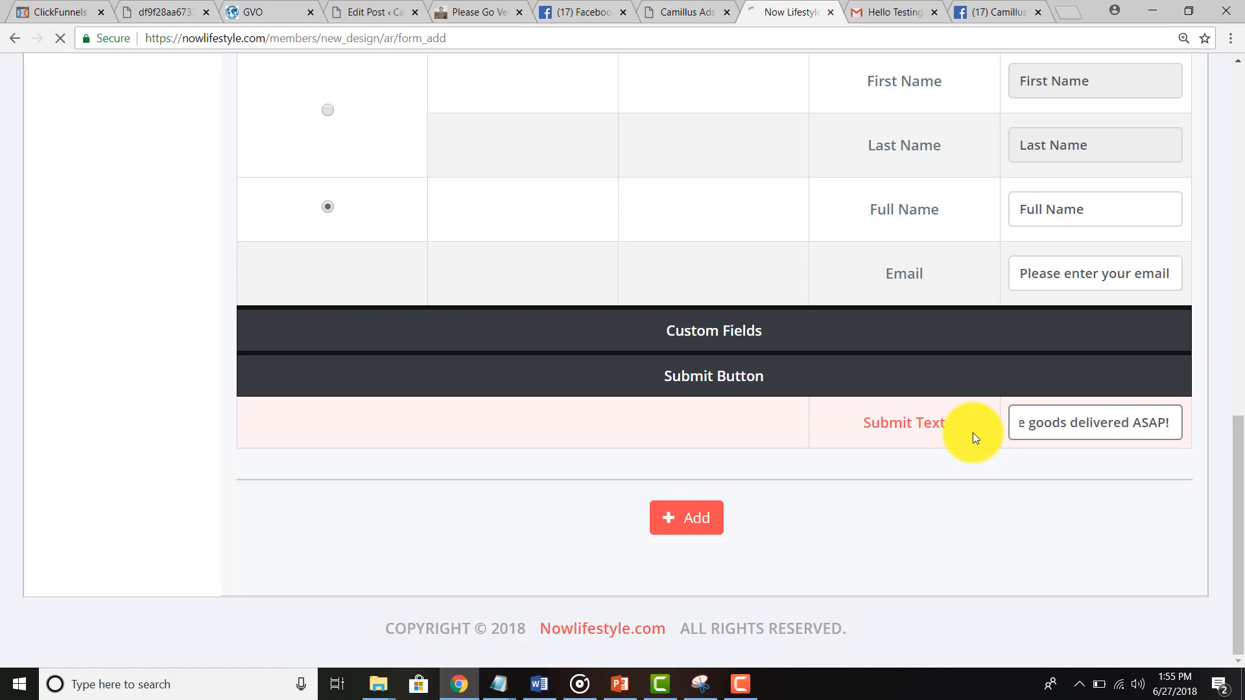
pyautogui.click(713, 519)
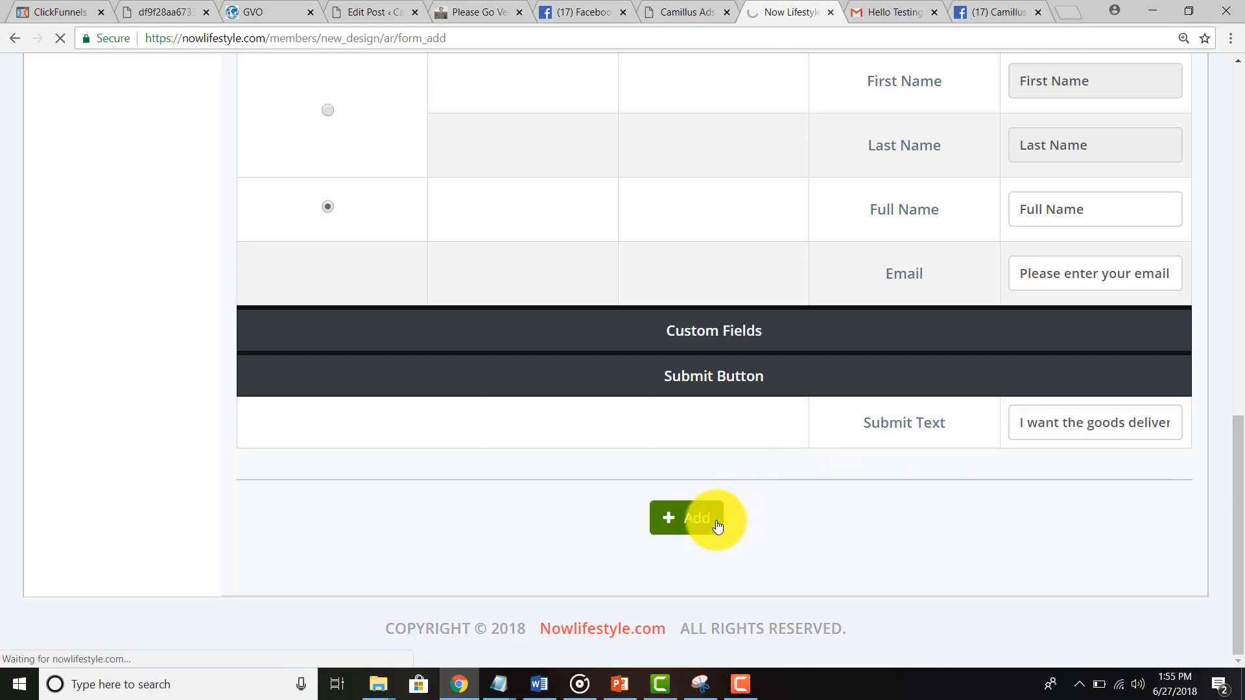
# Step: Delete the duplicate Blog Post Tested More form from the form list
pyautogui.scroll(-5, 496, 430)
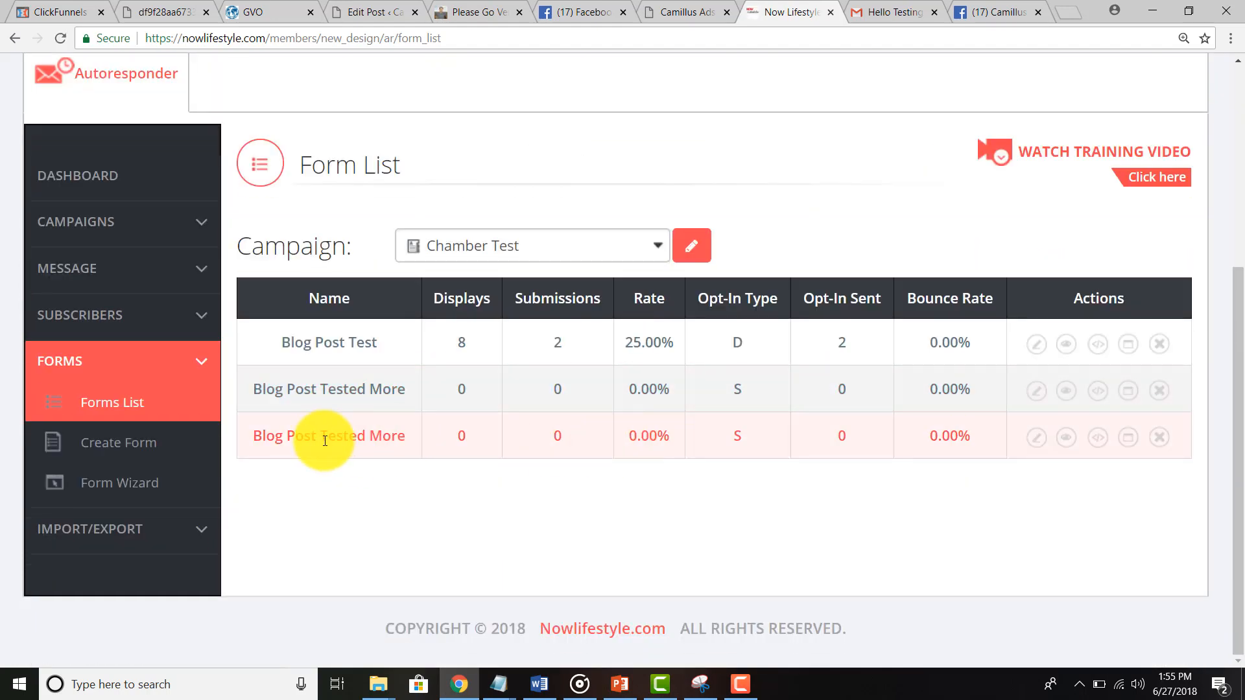
pyautogui.click(1160, 445)
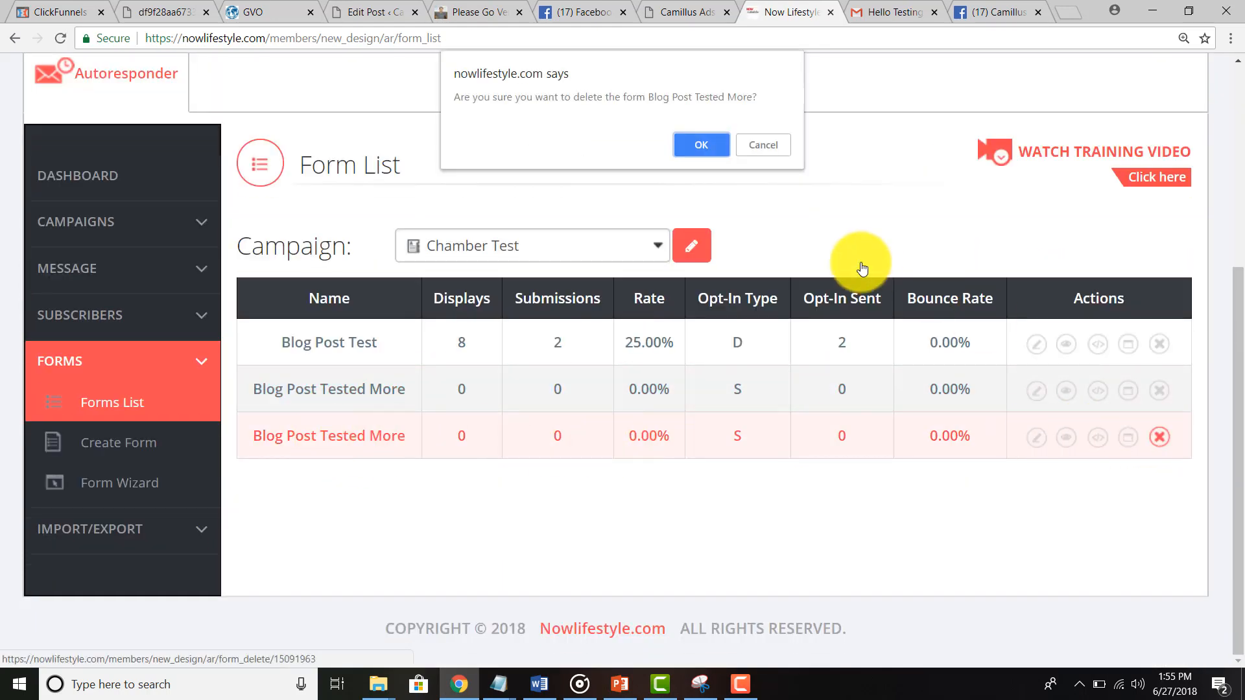
pyautogui.click(702, 136)
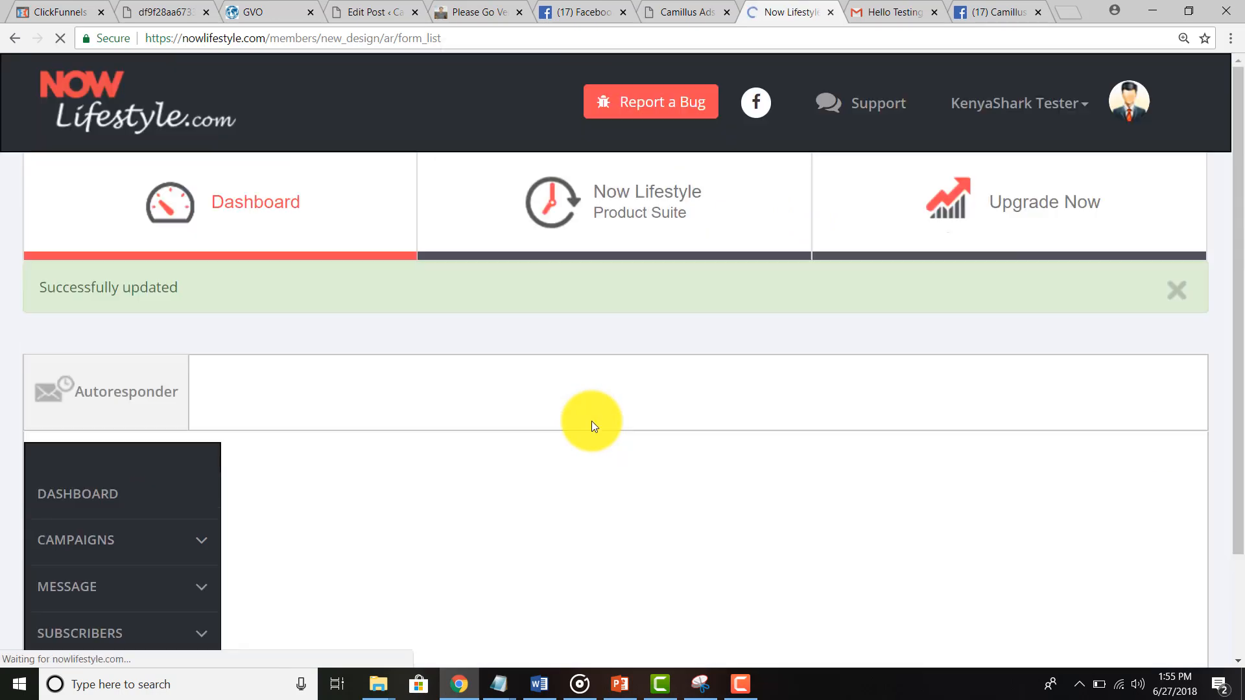
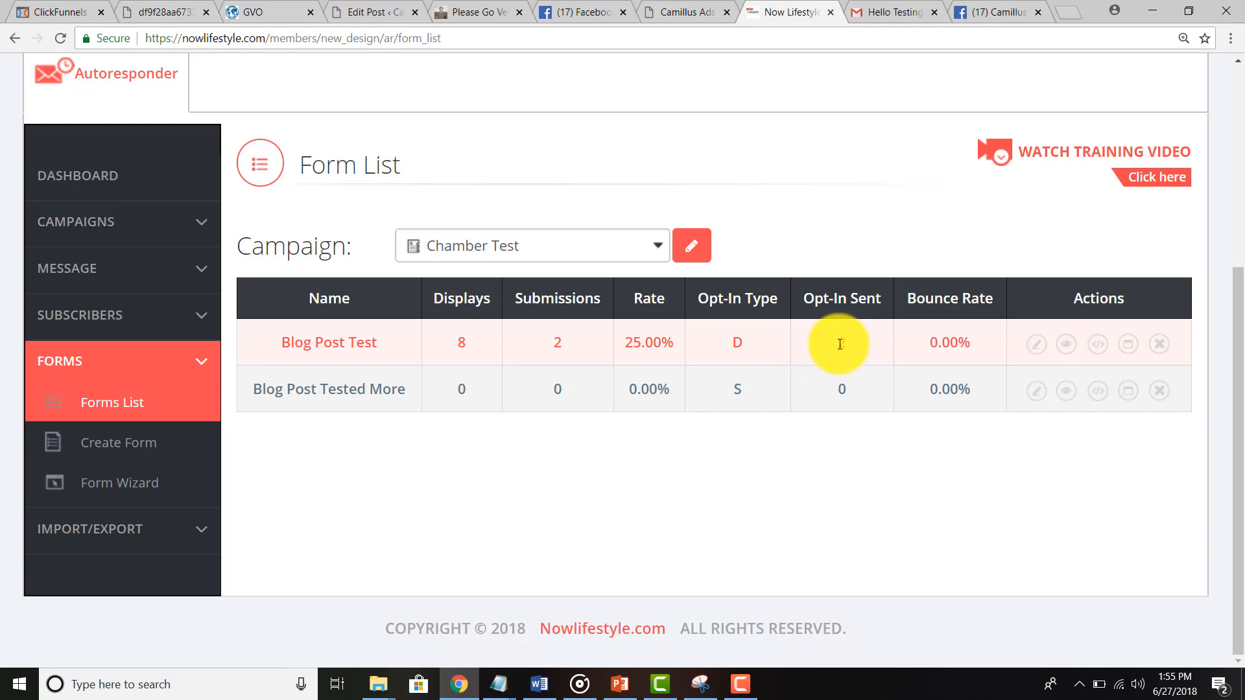
# Step: In Gmail, look over the earlier Hello Testing Again and Hello Testing 2 emails
pyautogui.click(897, 9)
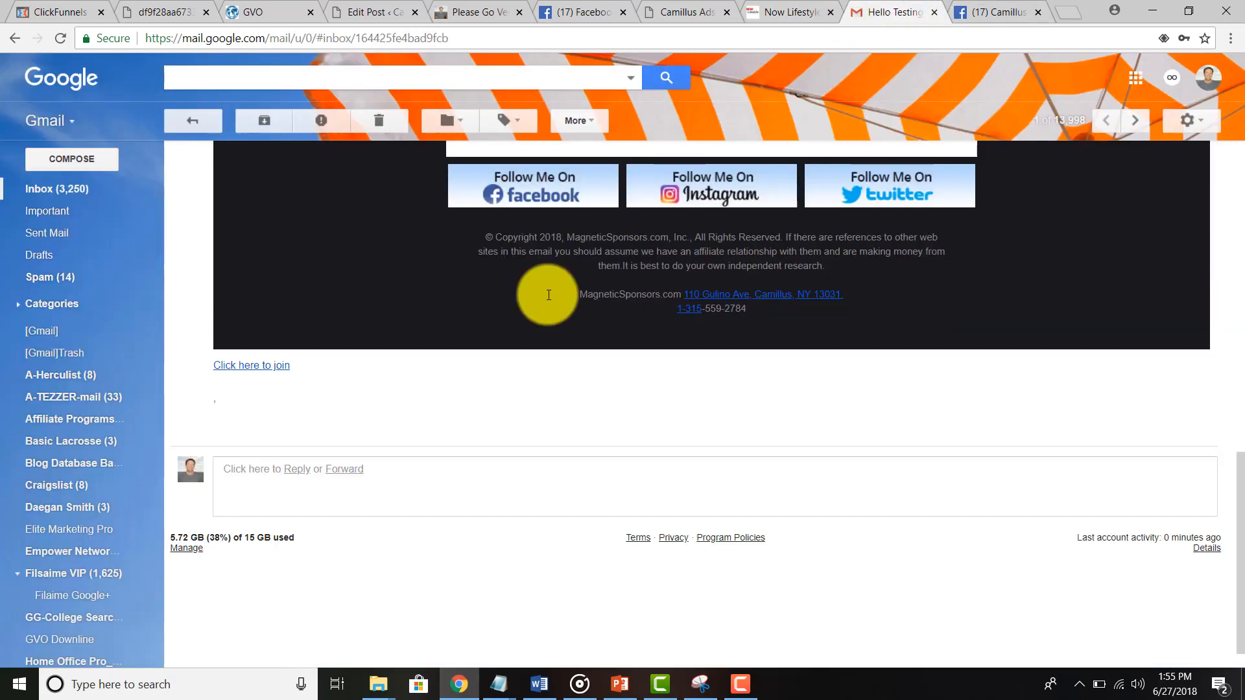
pyautogui.scroll(10, 356, 383)
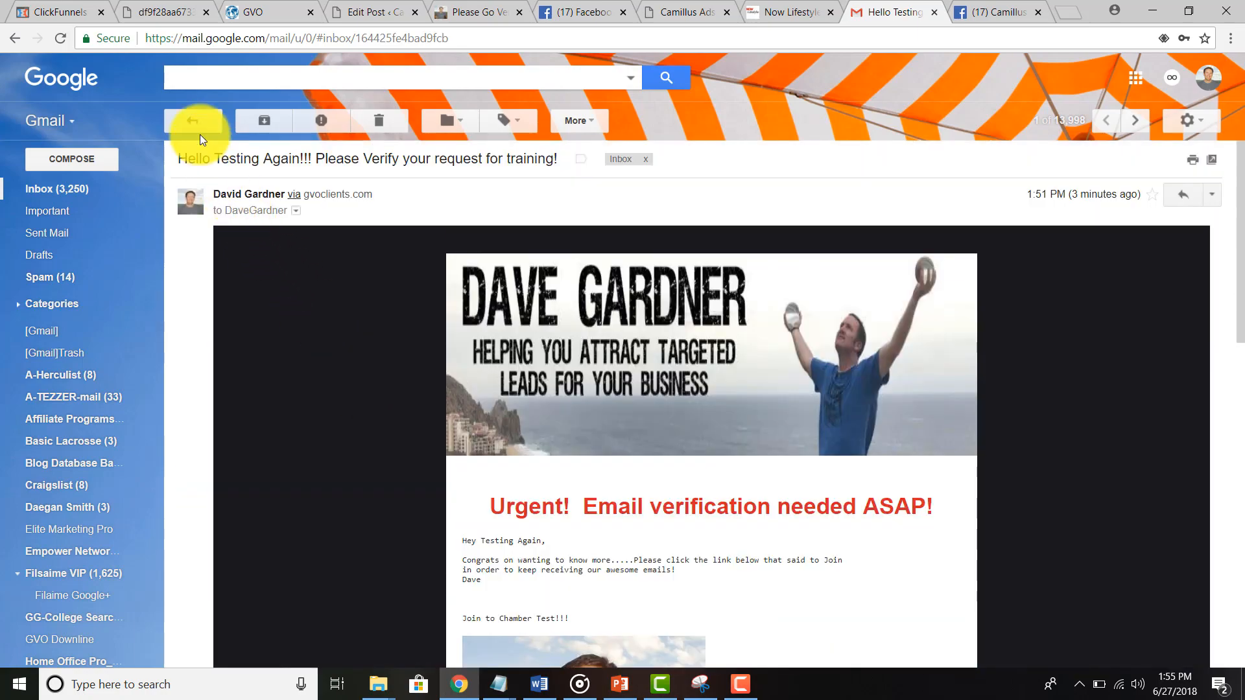
pyautogui.click(200, 126)
pyautogui.click(442, 221)
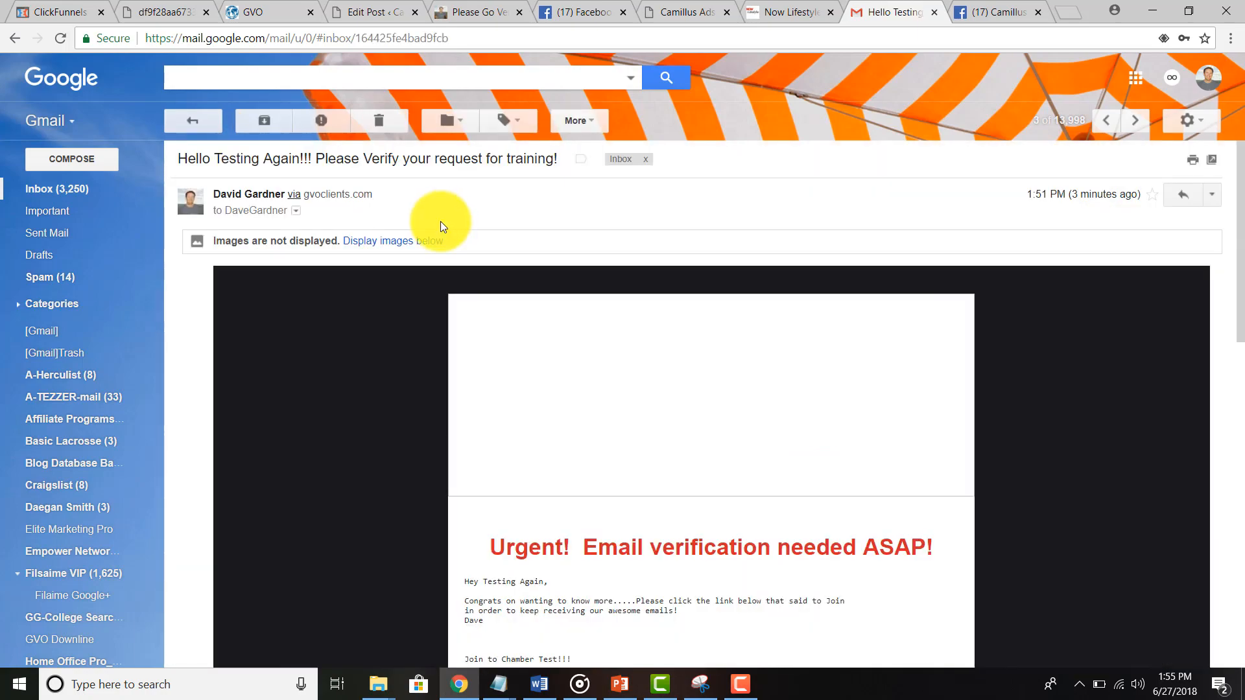
pyautogui.click(196, 126)
pyautogui.click(270, 252)
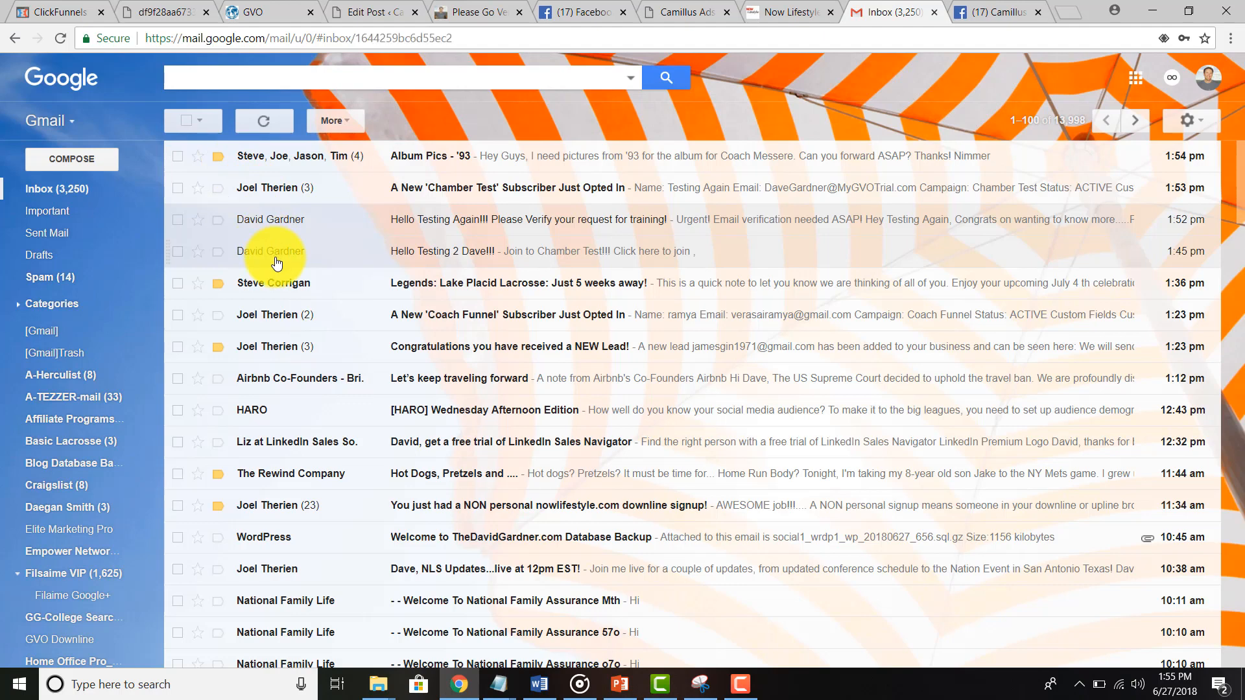
pyautogui.click(187, 120)
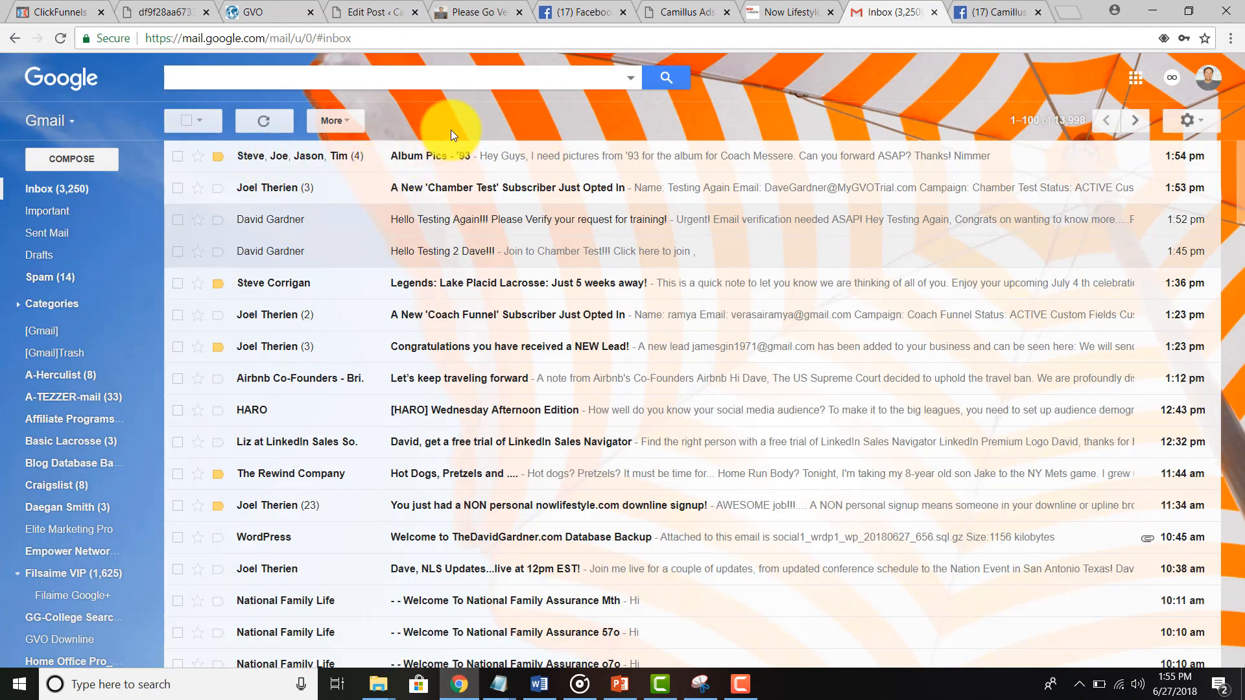
# Step: Read the new Chamber Test subscriber notification, highlighting the subscriber's name and email
pyautogui.click(452, 189)
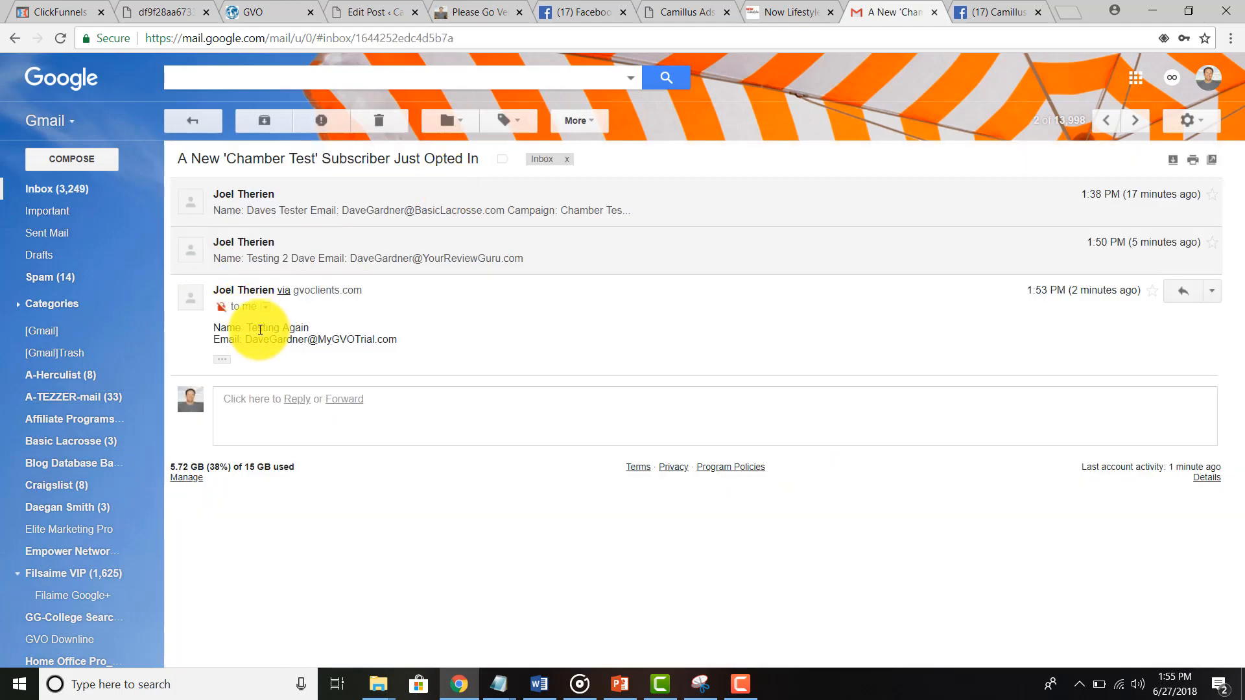
pyautogui.moveTo(260, 330); pyautogui.dragTo(325, 346)
pyautogui.moveTo(401, 352); pyautogui.dragTo(401, 350)
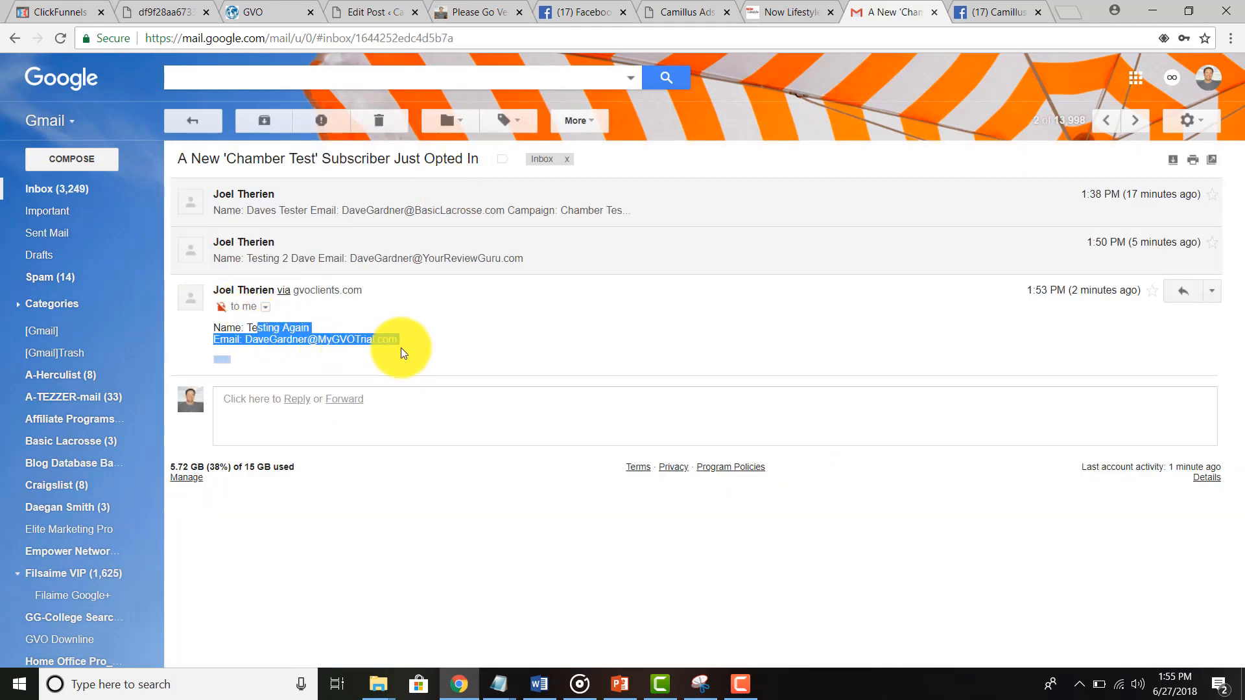
pyautogui.click(201, 119)
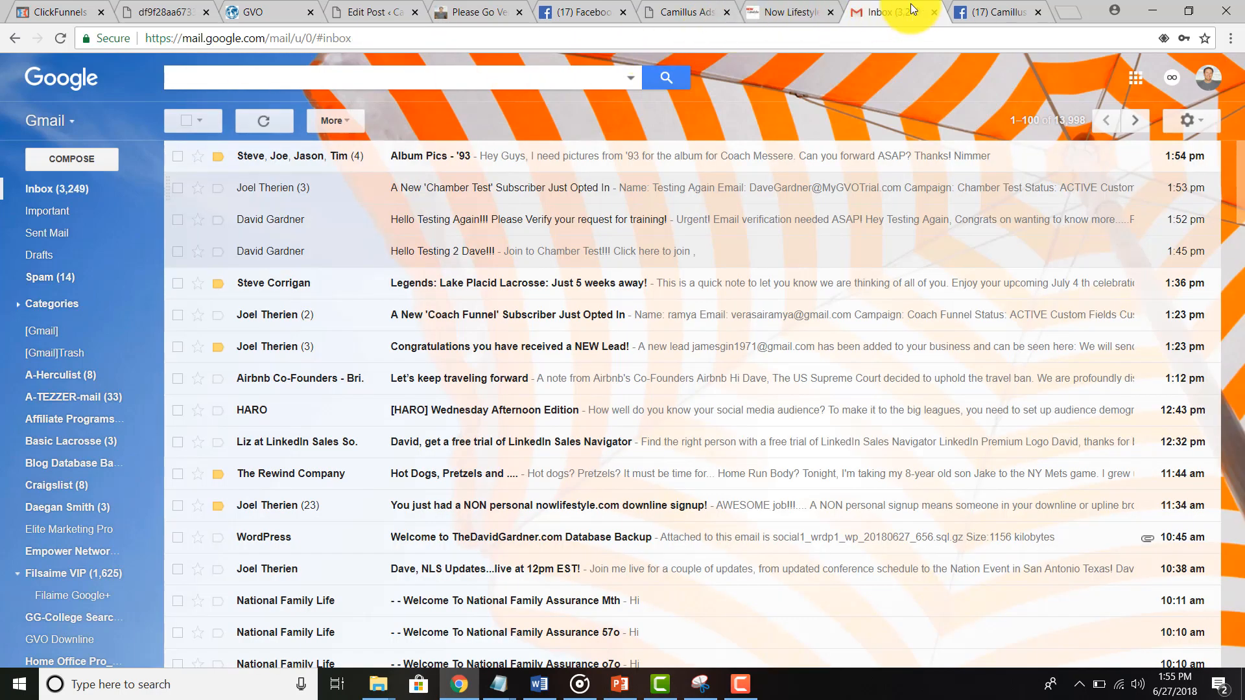
# Step: Copy all of the Blog Post Test form's HTML code and return to the WordPress post editor
pyautogui.click(801, 13)
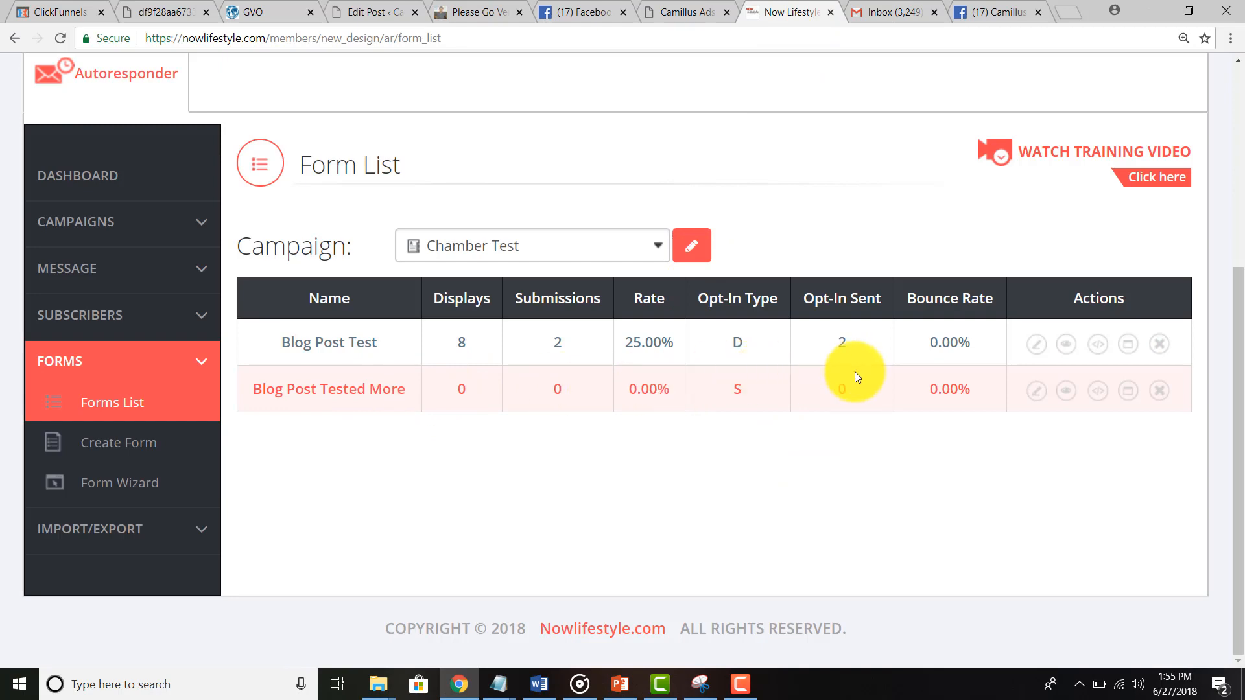
pyautogui.click(1095, 397)
pyautogui.hotkey('ctrl', 'a')
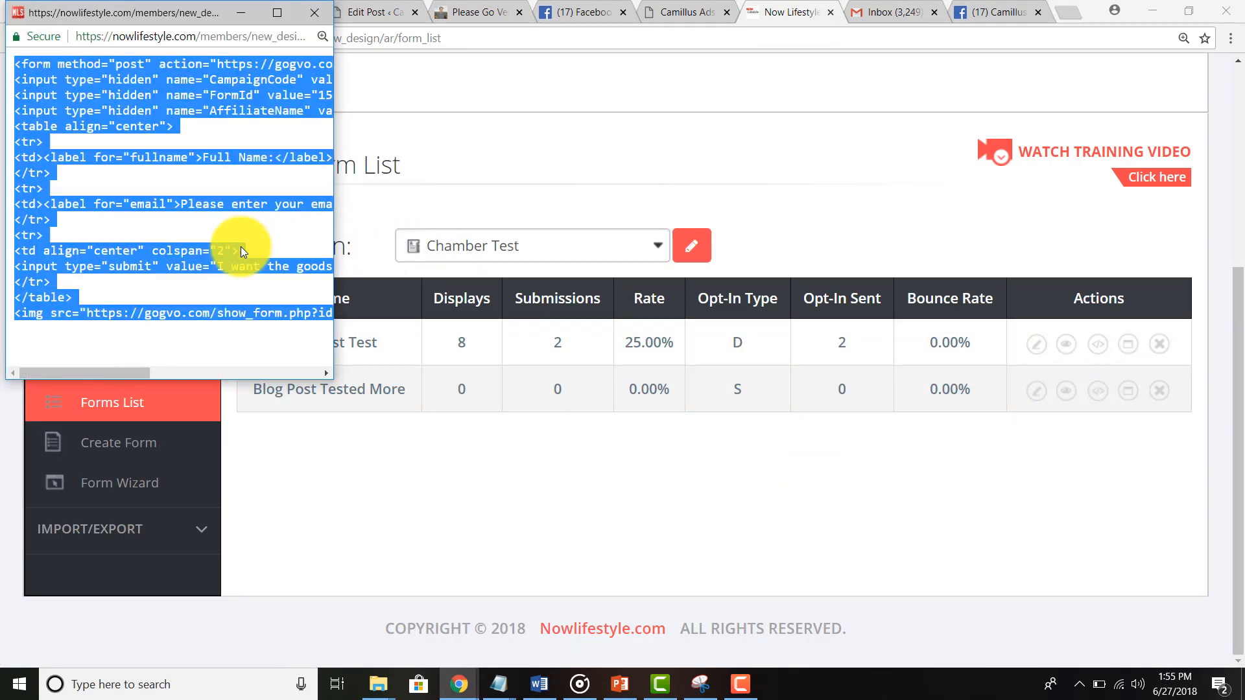
pyautogui.click(325, 13)
pyautogui.click(391, 17)
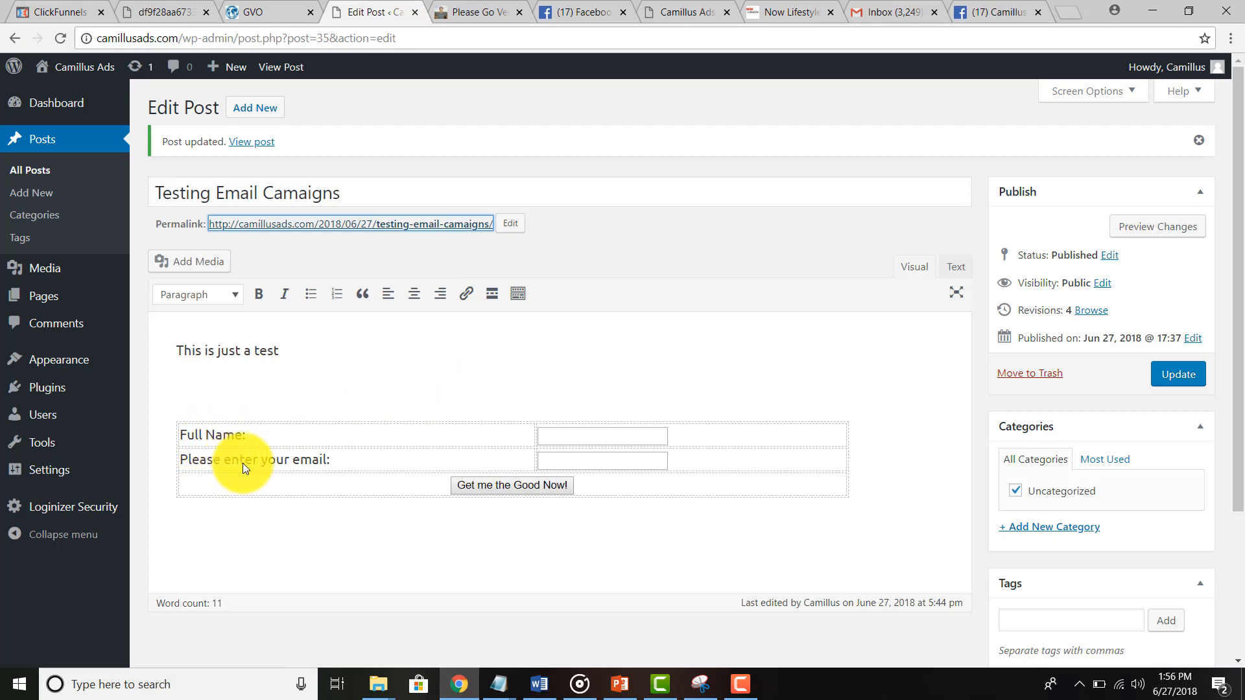
# Step: Replace the old form HTML in 'Testing Email Camaigns' with the new code, update the post, and reload the live page
pyautogui.click(955, 267)
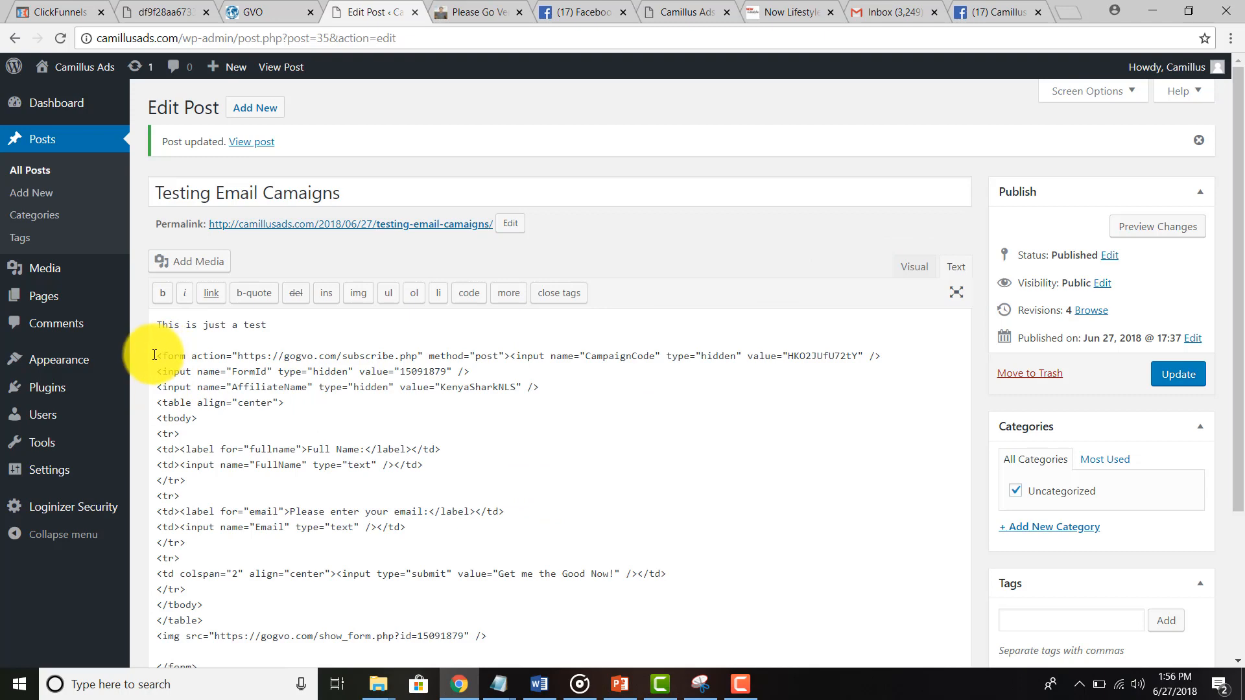
pyautogui.moveTo(155, 355); pyautogui.dragTo(617, 658)
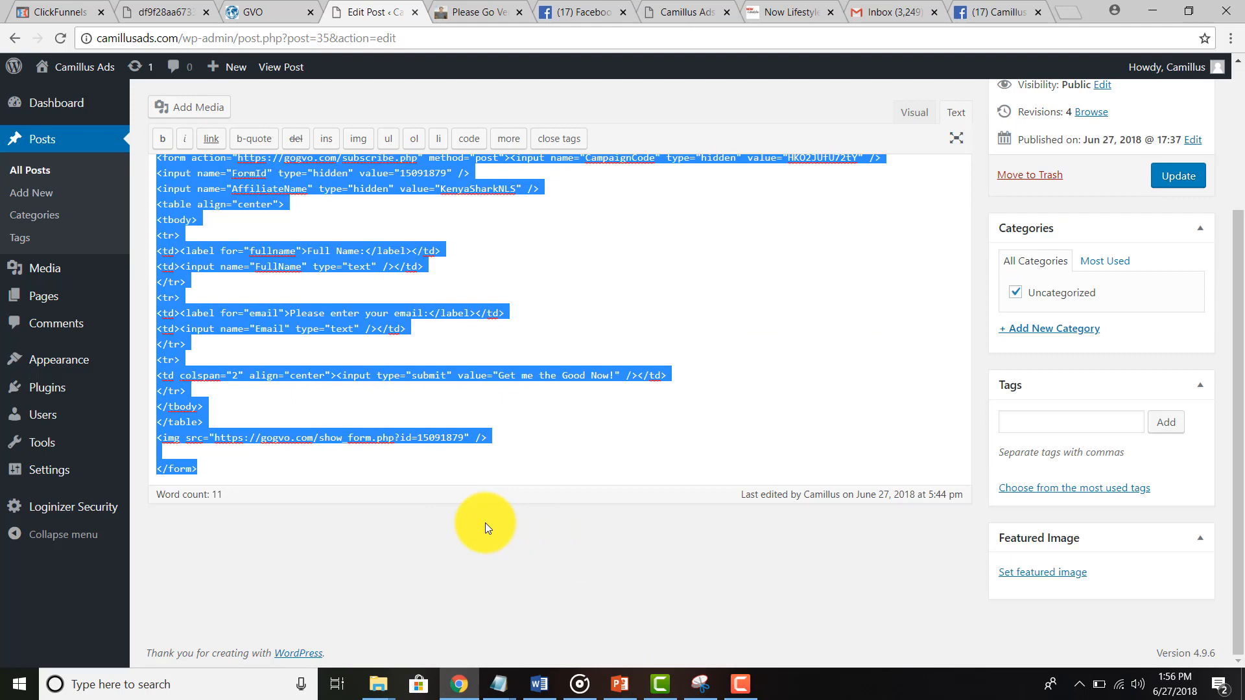
pyautogui.write('<form method="post" action="https://gogvo.com/subscribe.php"> <input type="hidden" name="CampaignCode" value="HKO2JUfU72tY" /> <input type="hidden" name="FormId" value="15091961" /> <input type="hidden" name="AffiliateName" value="KenyaSharkNLS" /> <table align="center"> <tr> <td><label for="fullname">Full Name:</label></td><td><input type="text" name="FullName" /></td> </tr> <tr> <td><label for="email">Please enter your email:</label></td><td><input type="text" name="Email" /></td> </tr> <tr> <td align="center" colspan="2"> <input type="submit" value="I want the goods delivered ASAP!" /></td> </tr> </table> <img src="https://gogvo.com/show_form.php?id=15091961" /></form>')
pyautogui.scroll(3, 786, 336)
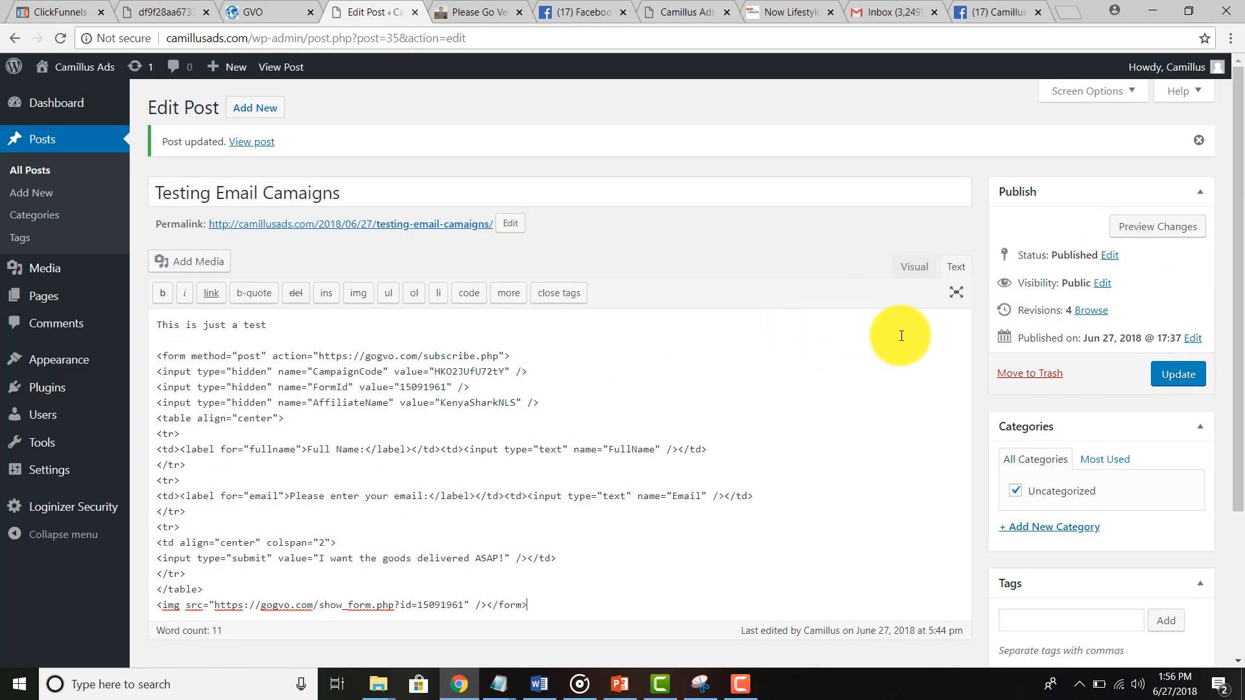
pyautogui.click(914, 266)
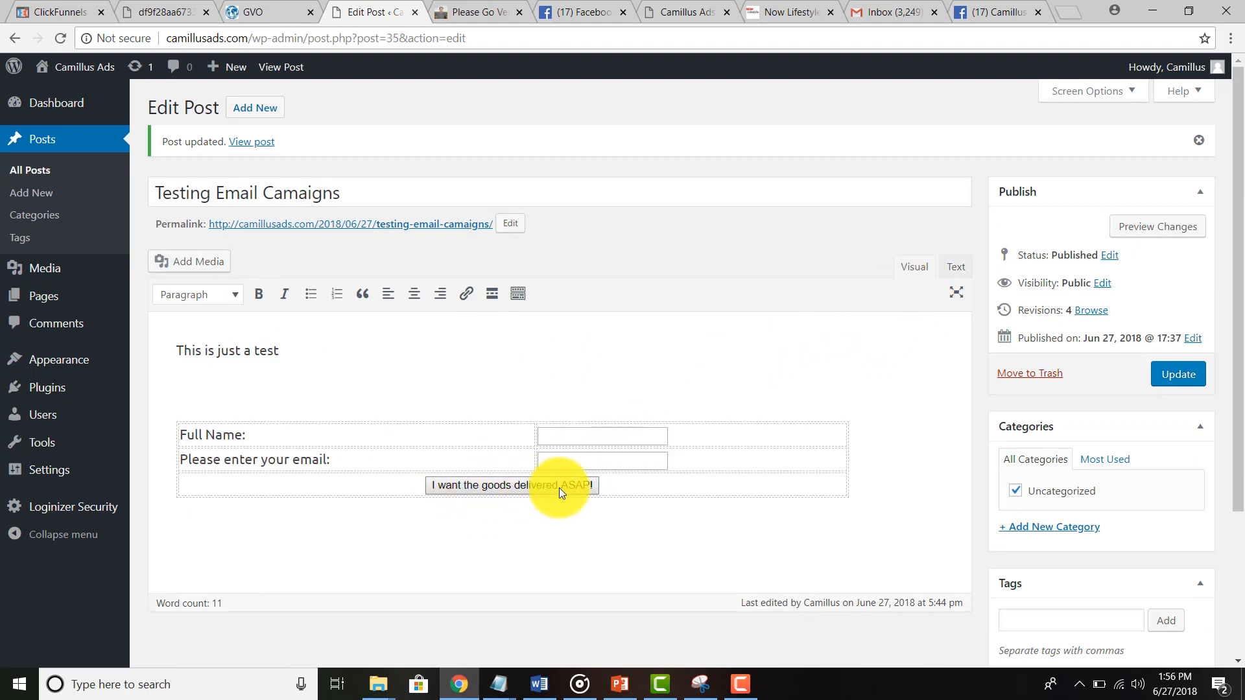
pyautogui.click(1177, 373)
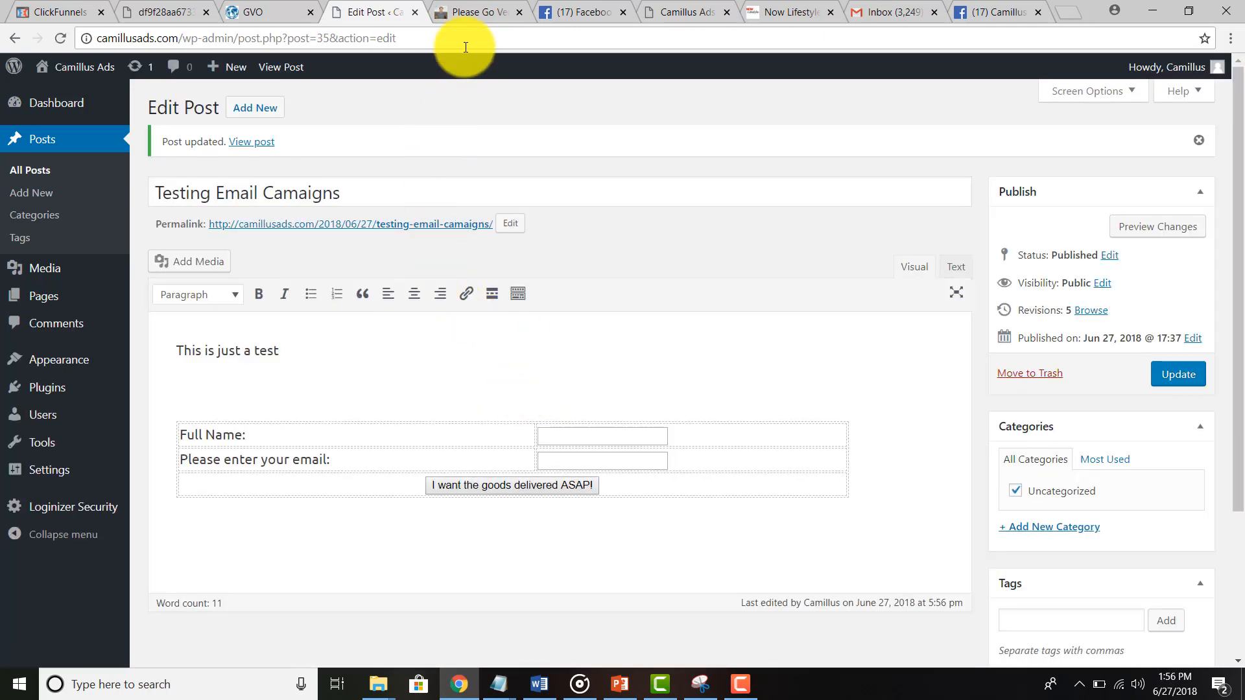
pyautogui.click(464, 19)
pyautogui.click(14, 42)
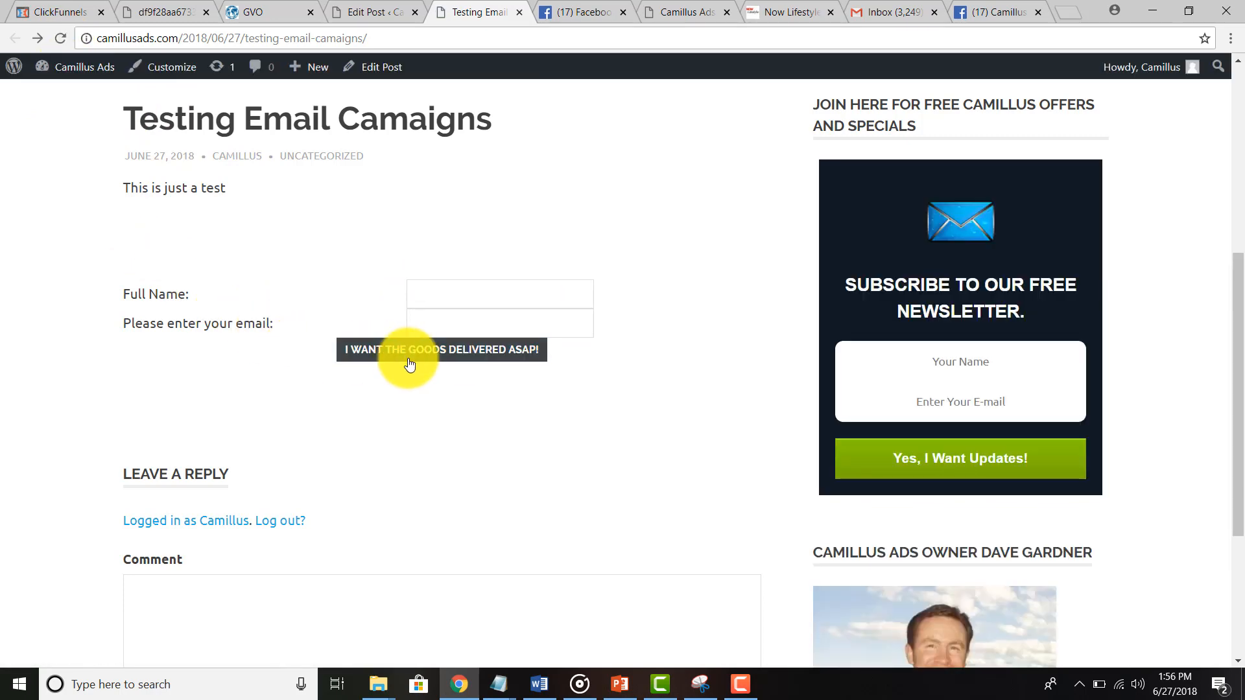
# Step: Sign up on the live post as 'Lax Tester' with a saved test email address
pyautogui.click(483, 296)
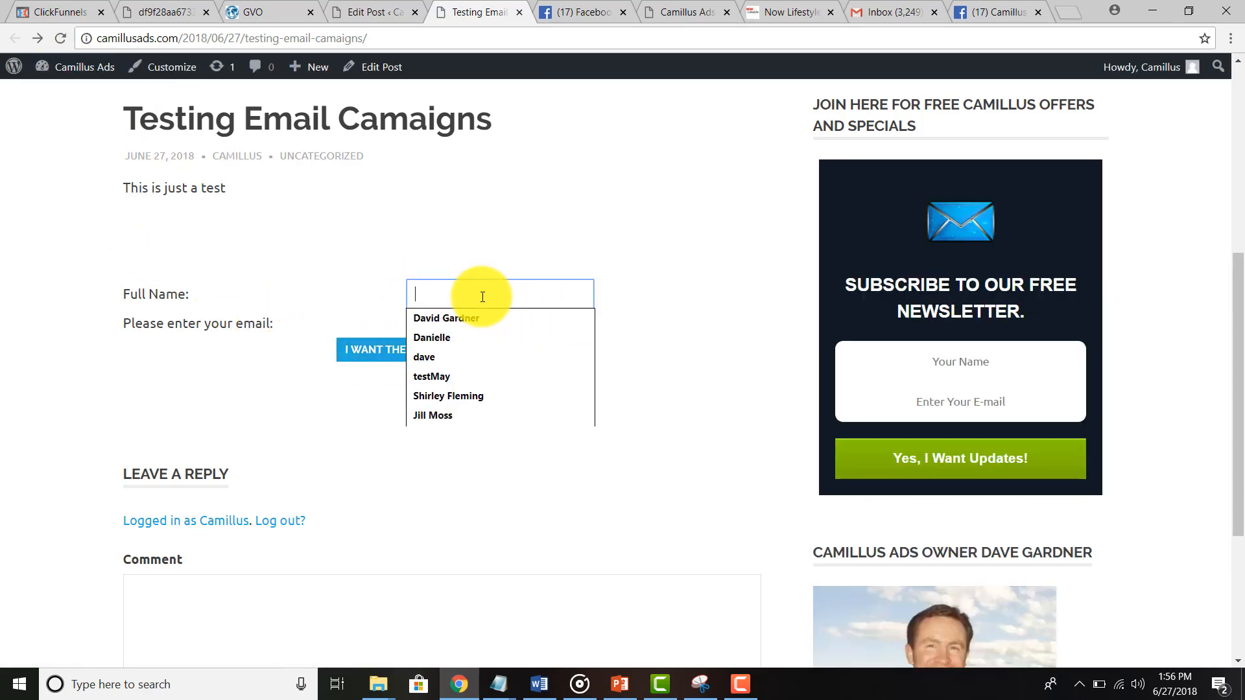
pyautogui.write('Lax Test')
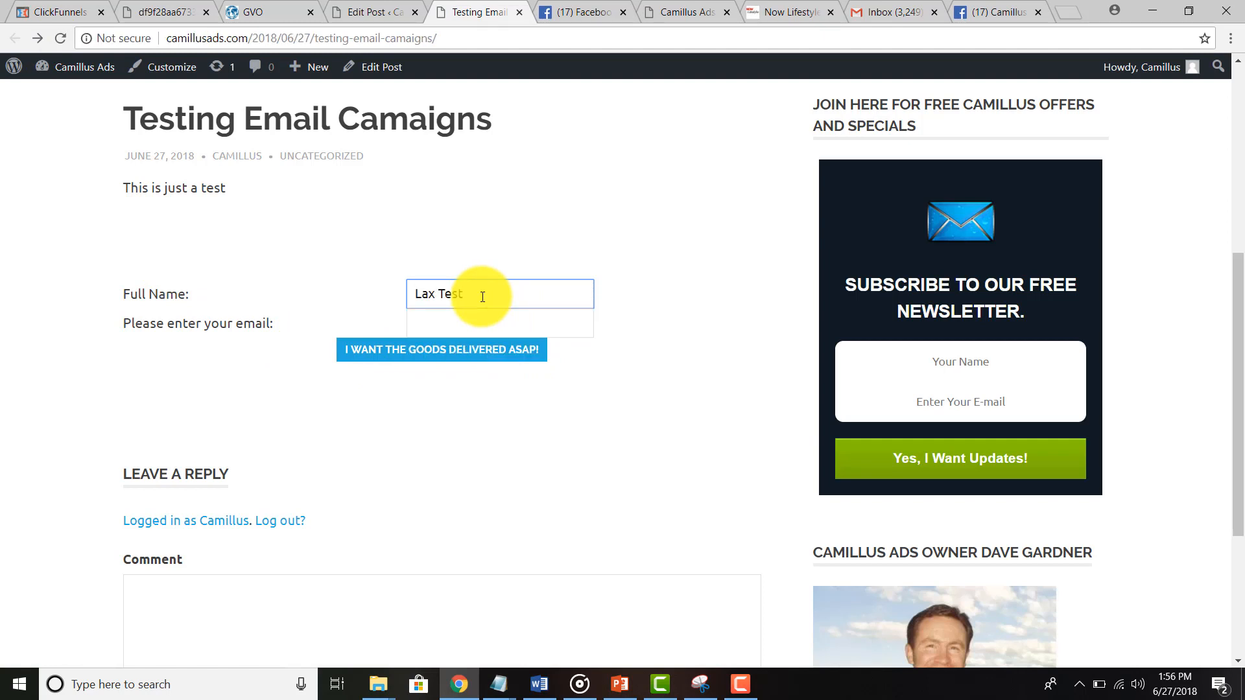
pyautogui.write('er')
pyautogui.press('Tab')
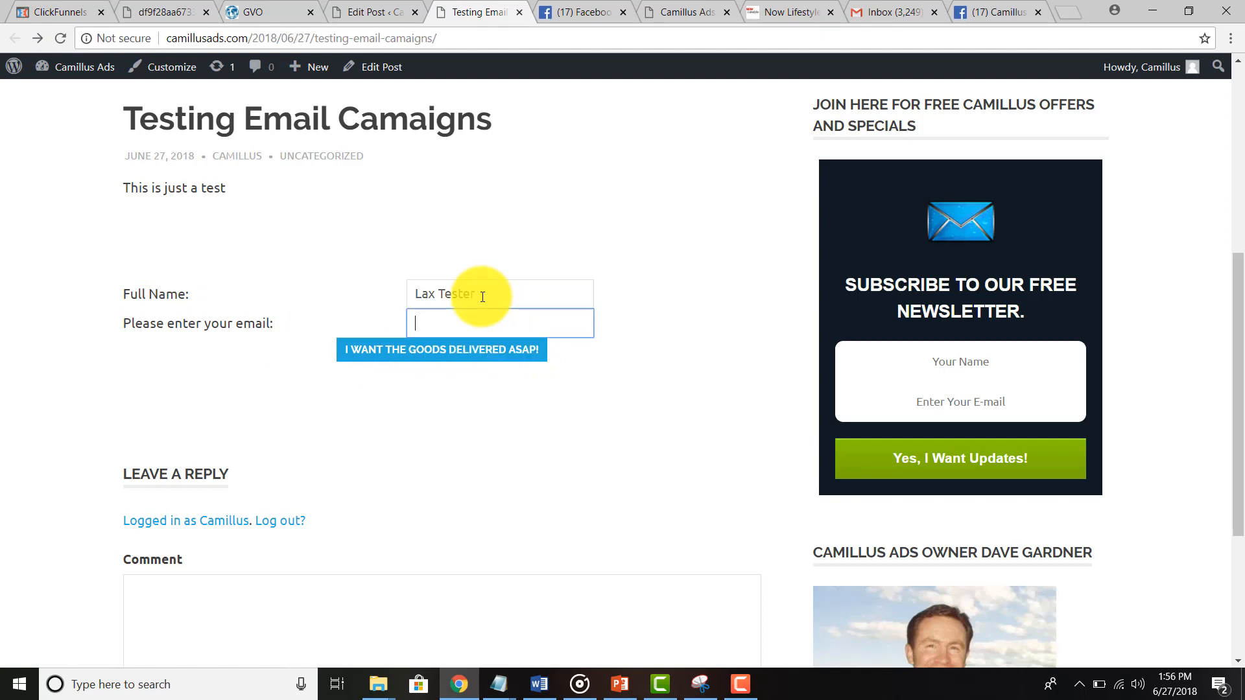
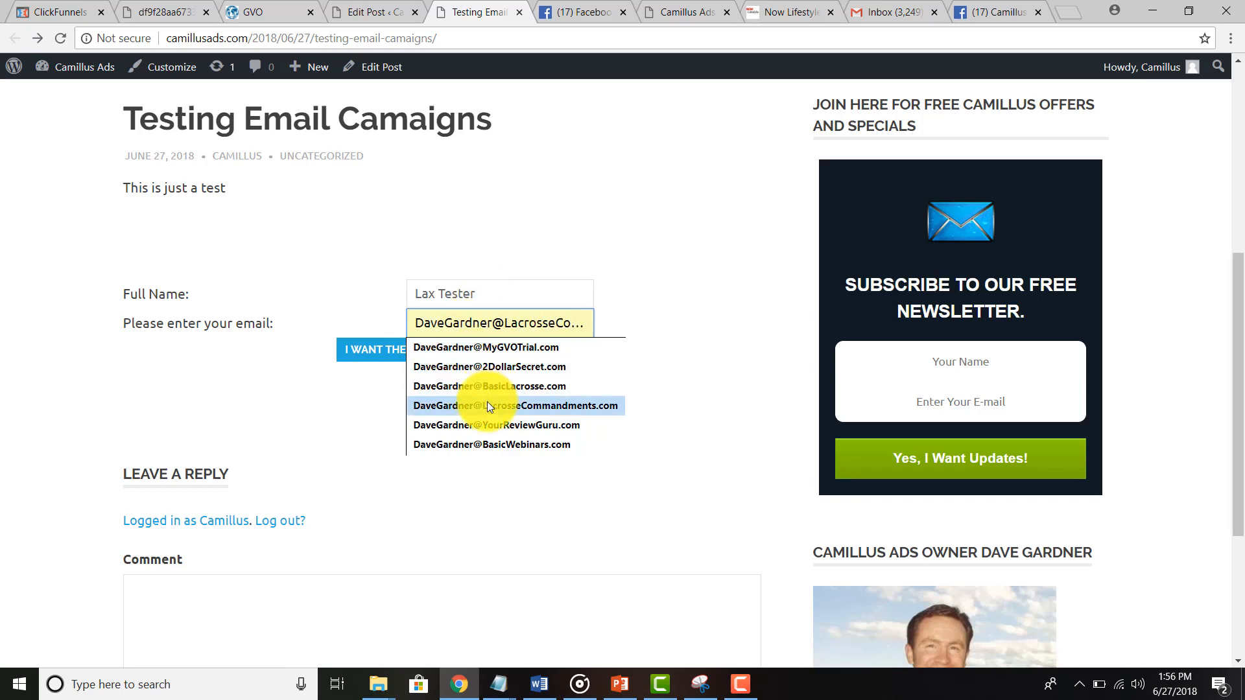
pyautogui.click(488, 402)
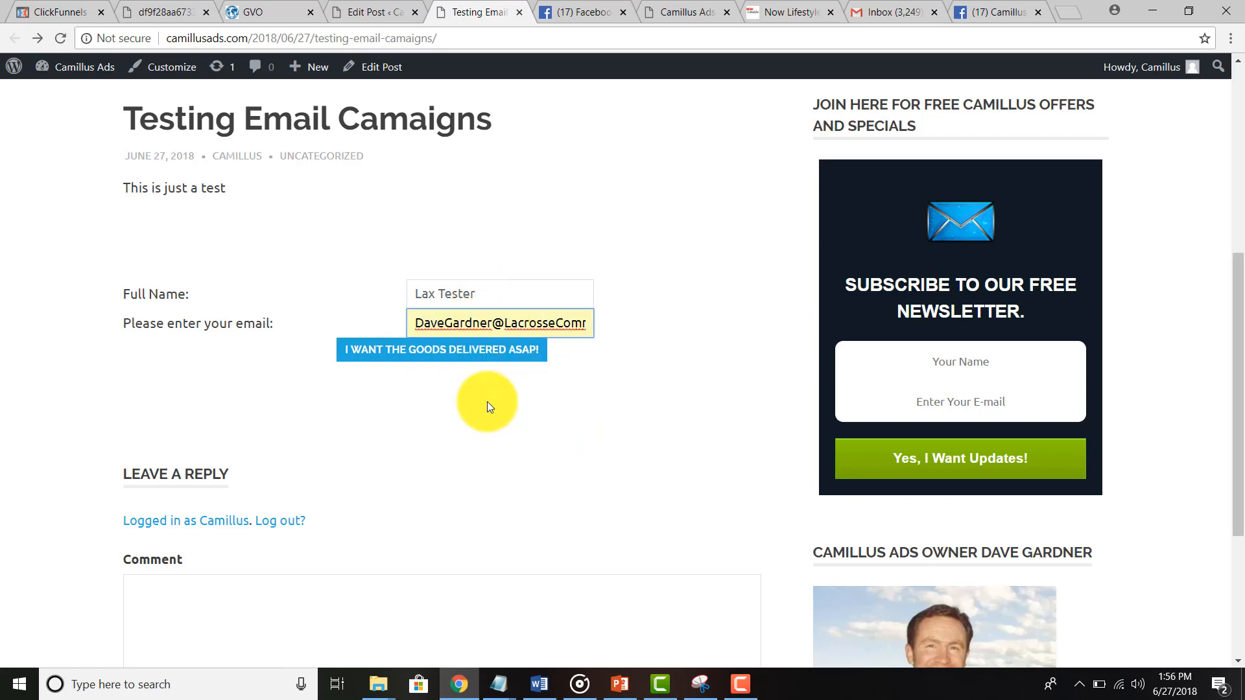
pyautogui.click(455, 357)
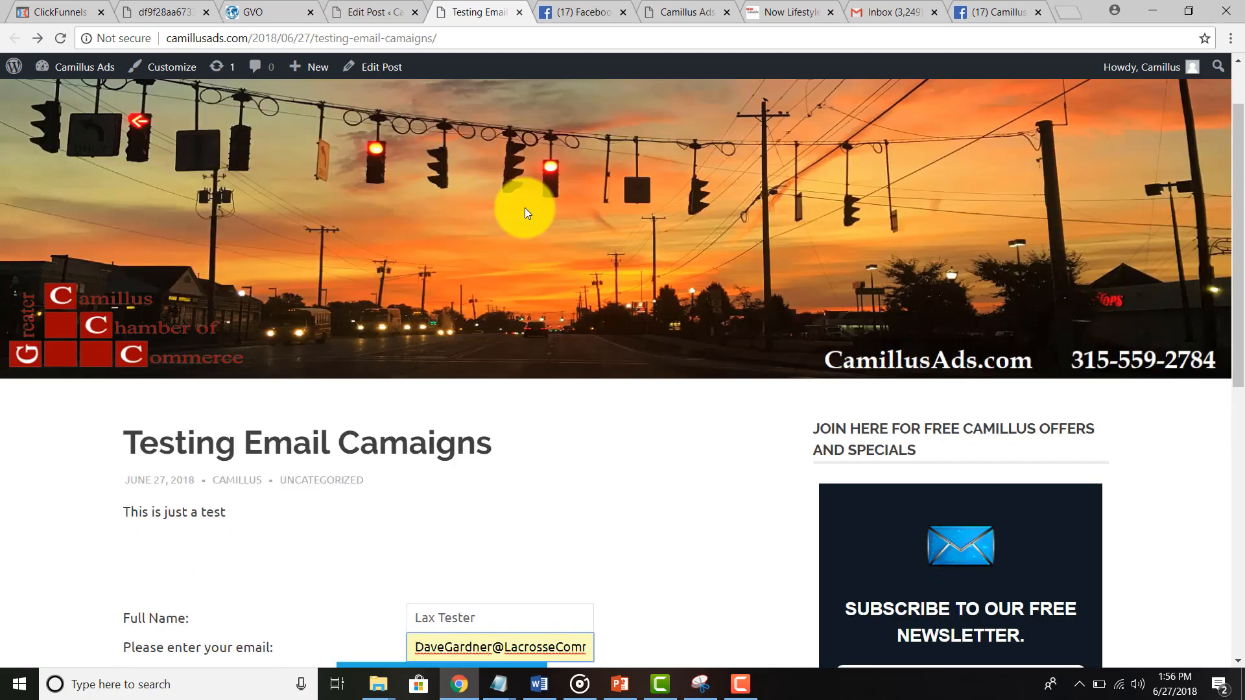
pyautogui.scroll(-3, 581, 332)
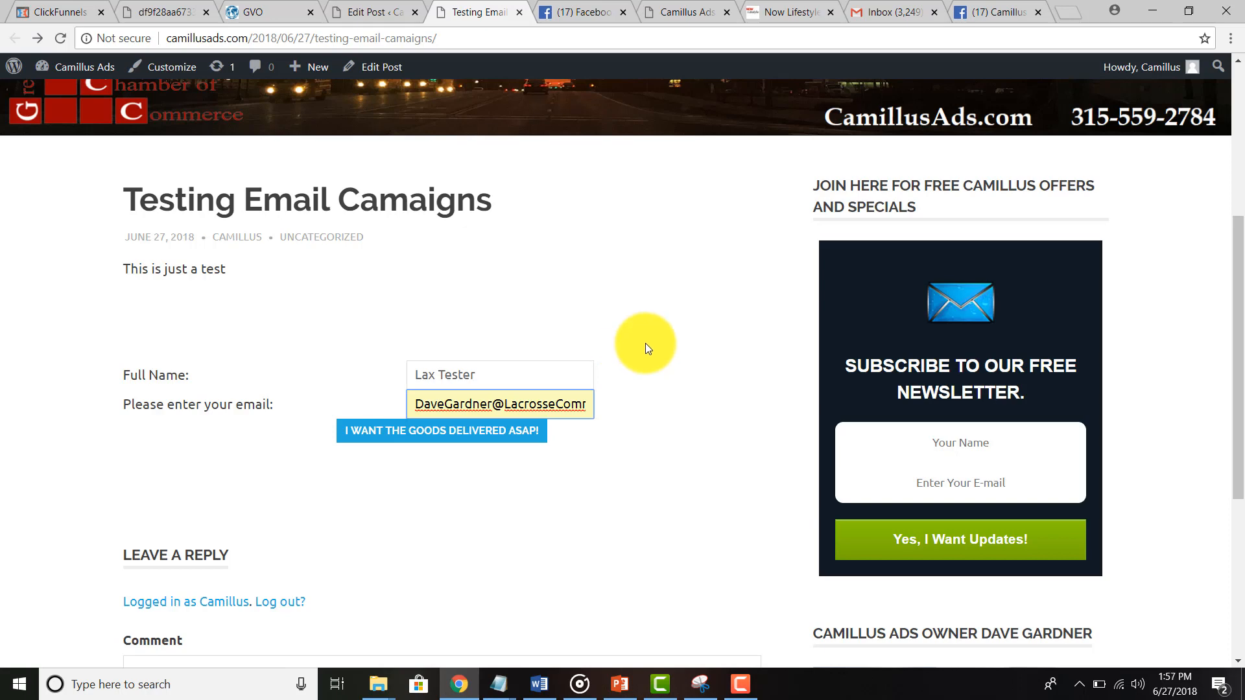
pyautogui.click(446, 432)
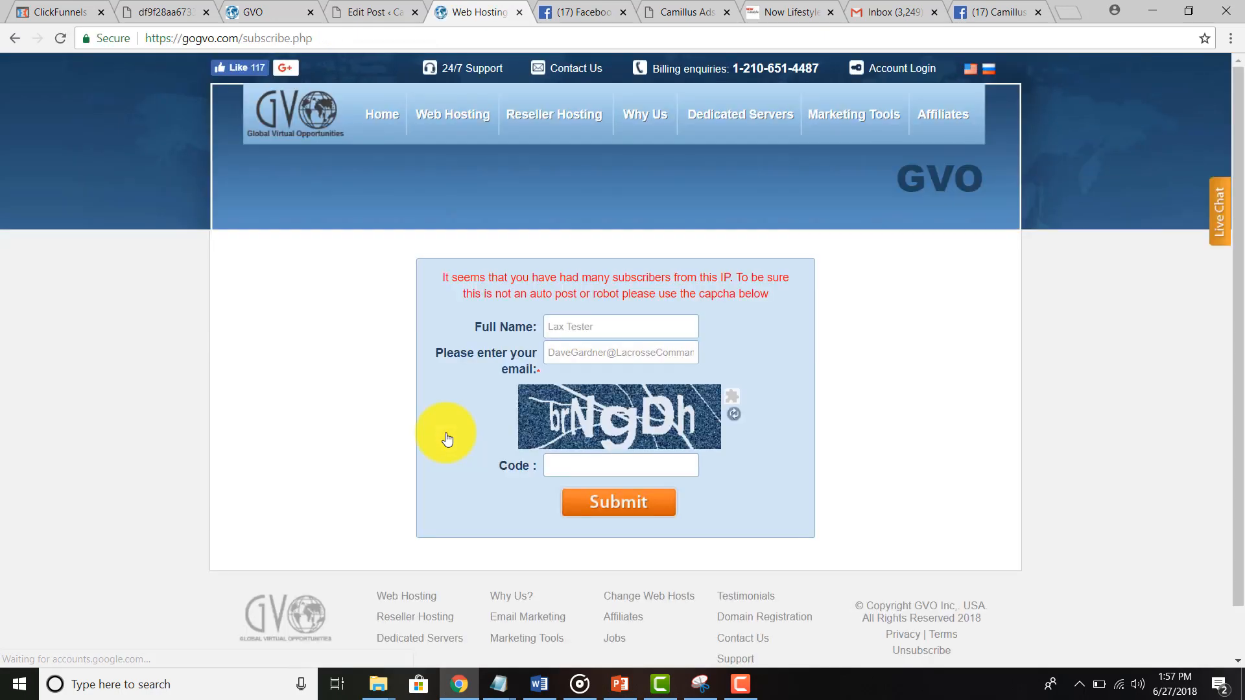
# Step: Confirm the subscription on GVO's subscribe page by entering the captcha code
pyautogui.moveTo(467, 277); pyautogui.dragTo(733, 280)
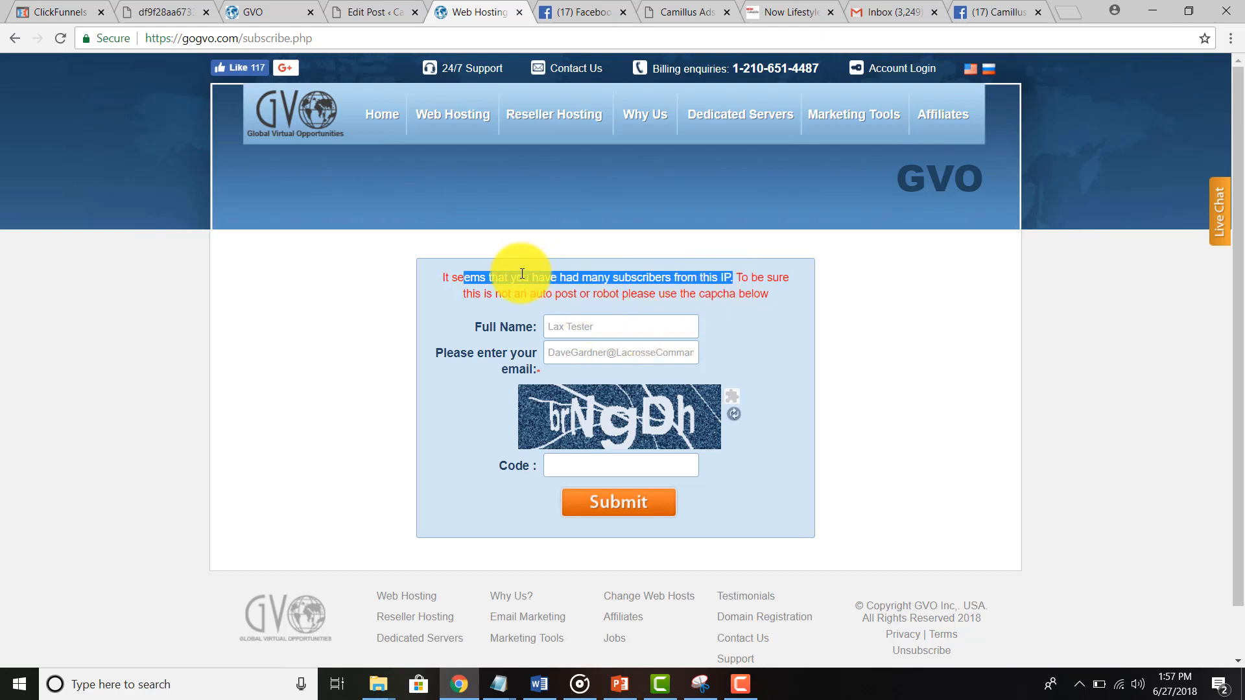
pyautogui.moveTo(514, 277); pyautogui.dragTo(715, 281)
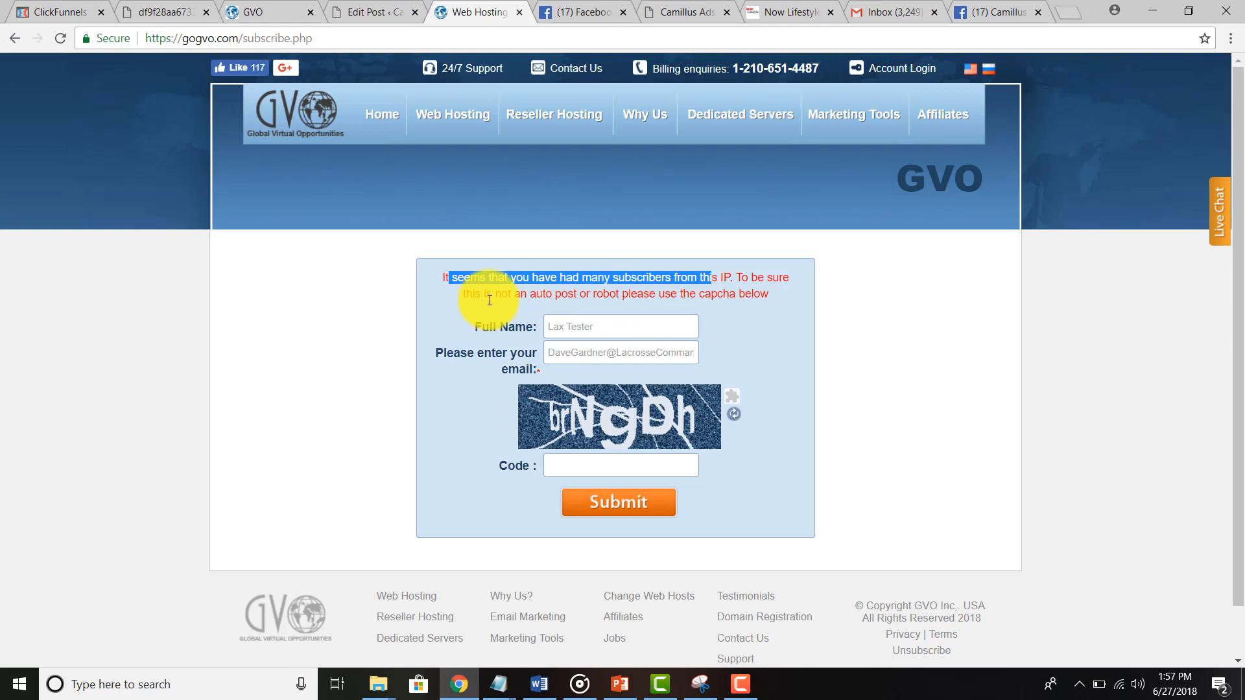
pyautogui.click(596, 324)
pyautogui.press('Tab')
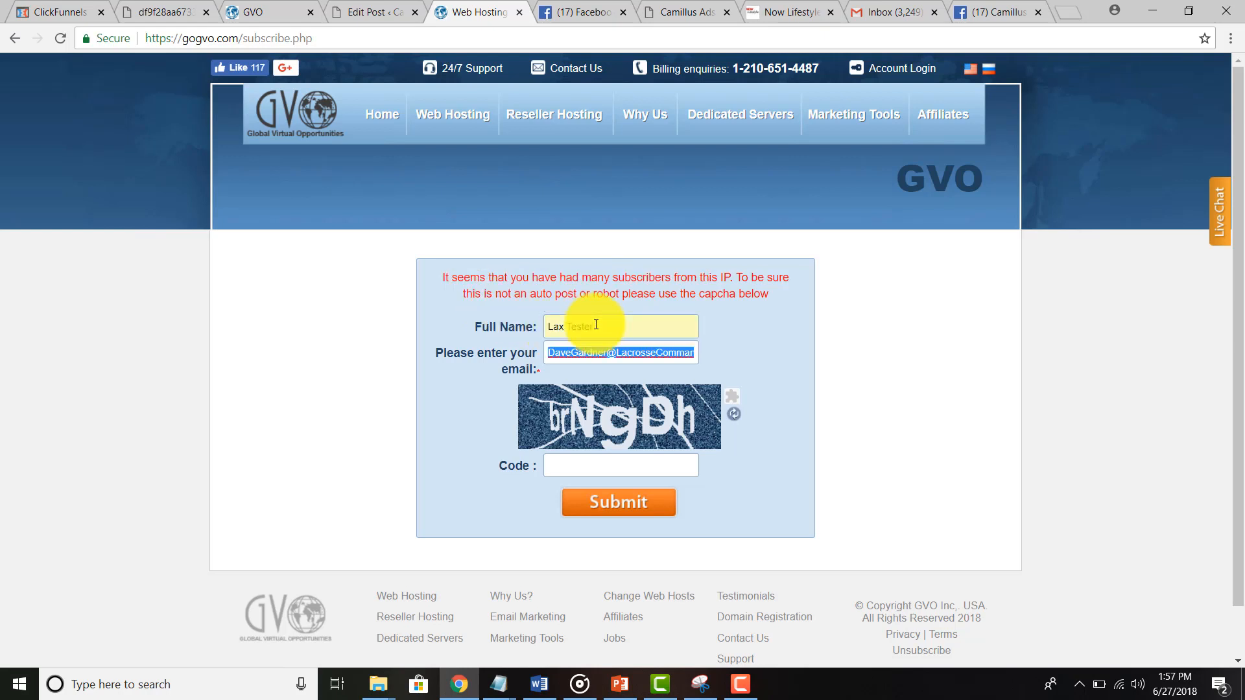
pyautogui.click(635, 353)
pyautogui.click(623, 468)
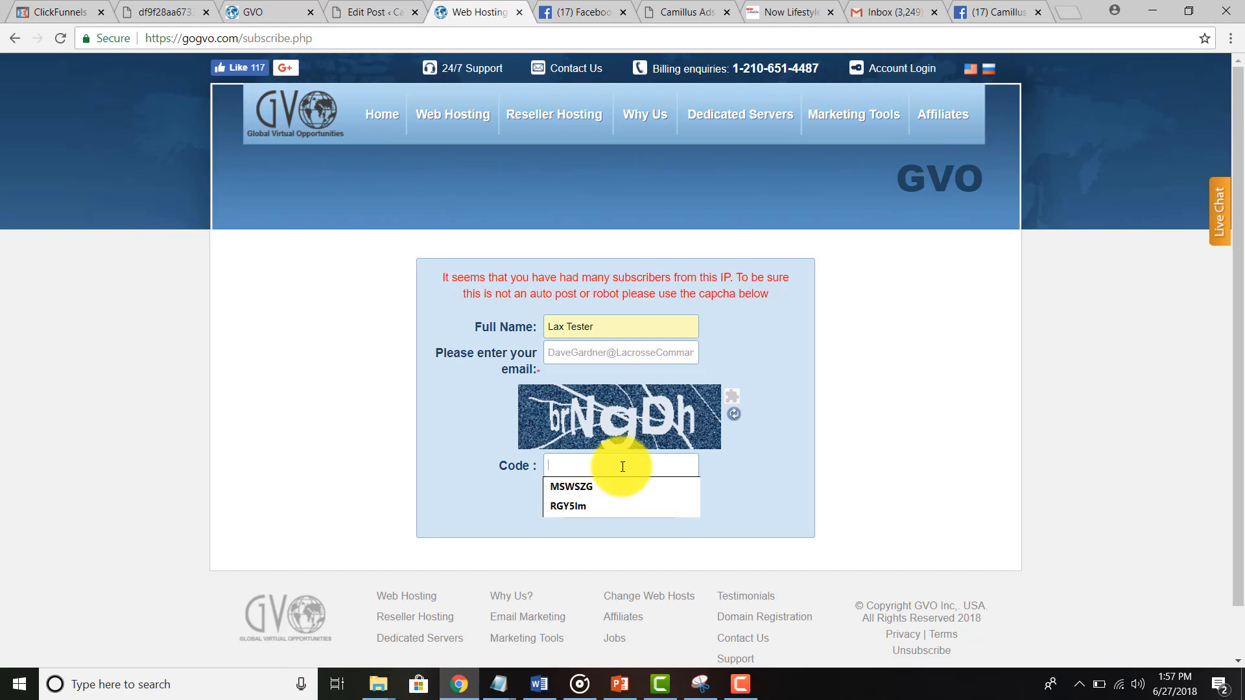
pyautogui.write('brNgDh')
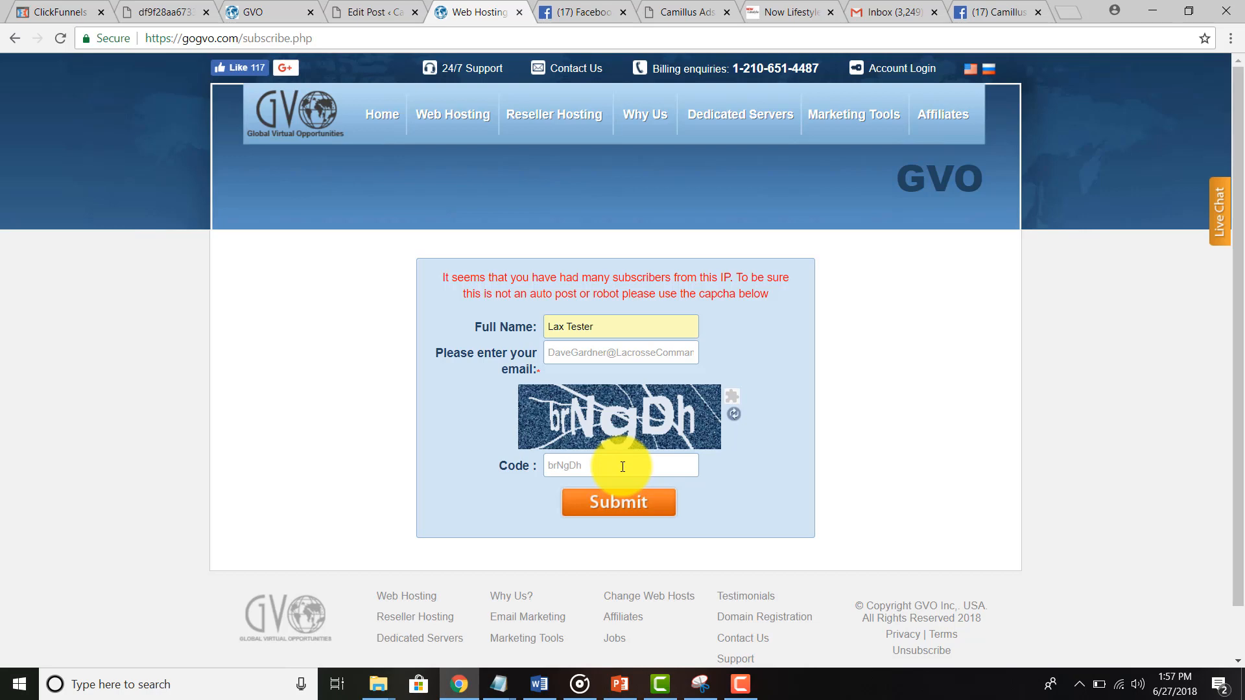
pyautogui.click(619, 503)
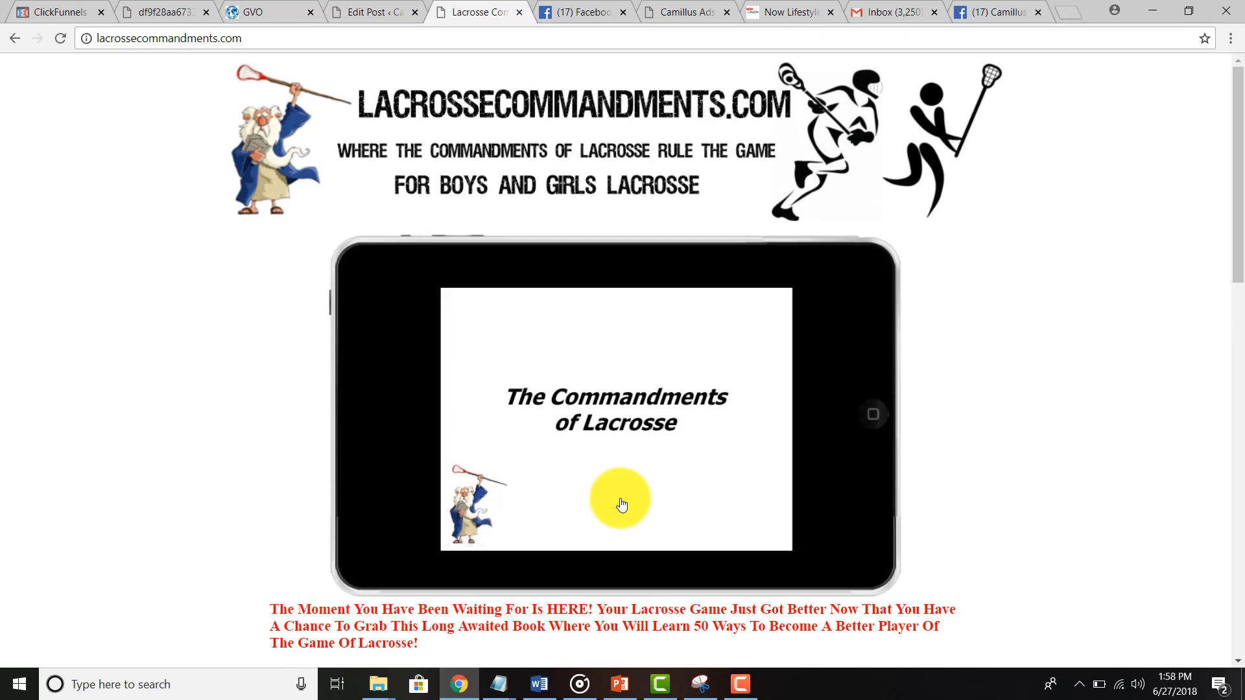
# Step: Look over the Lacrosse Commandments sales page, then go back to Gmail
pyautogui.scroll(-5, 621, 504)
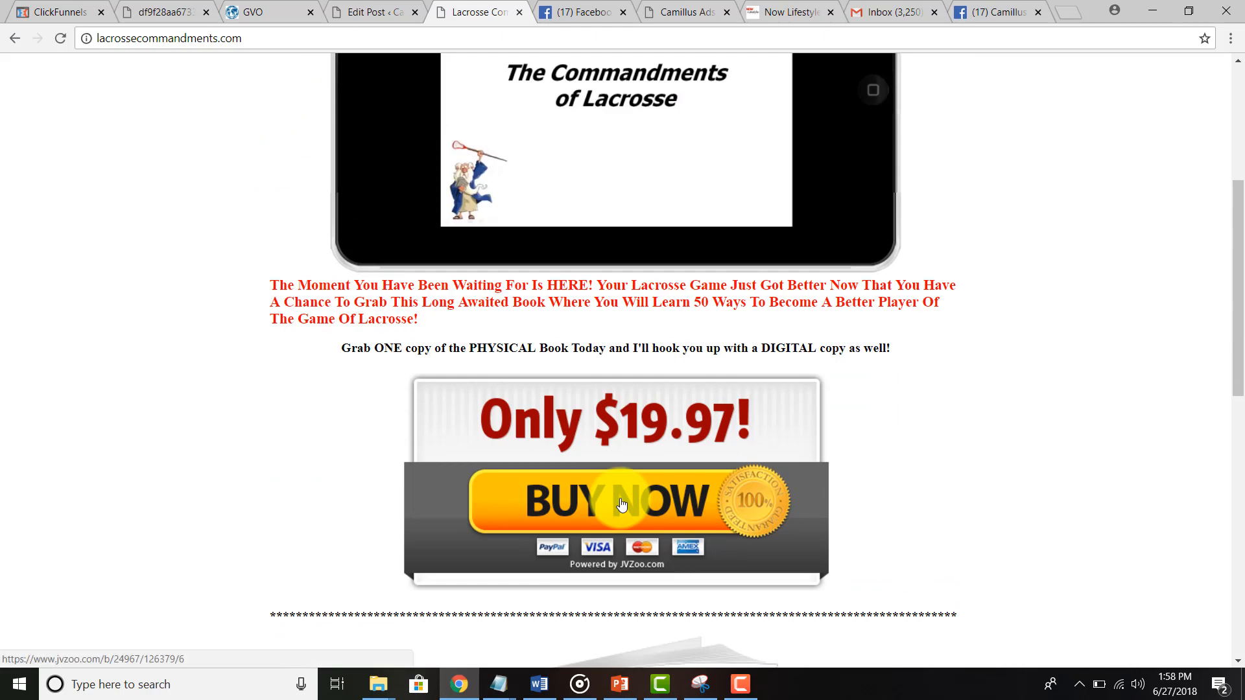
pyautogui.scroll(5, 621, 505)
pyautogui.click(885, 12)
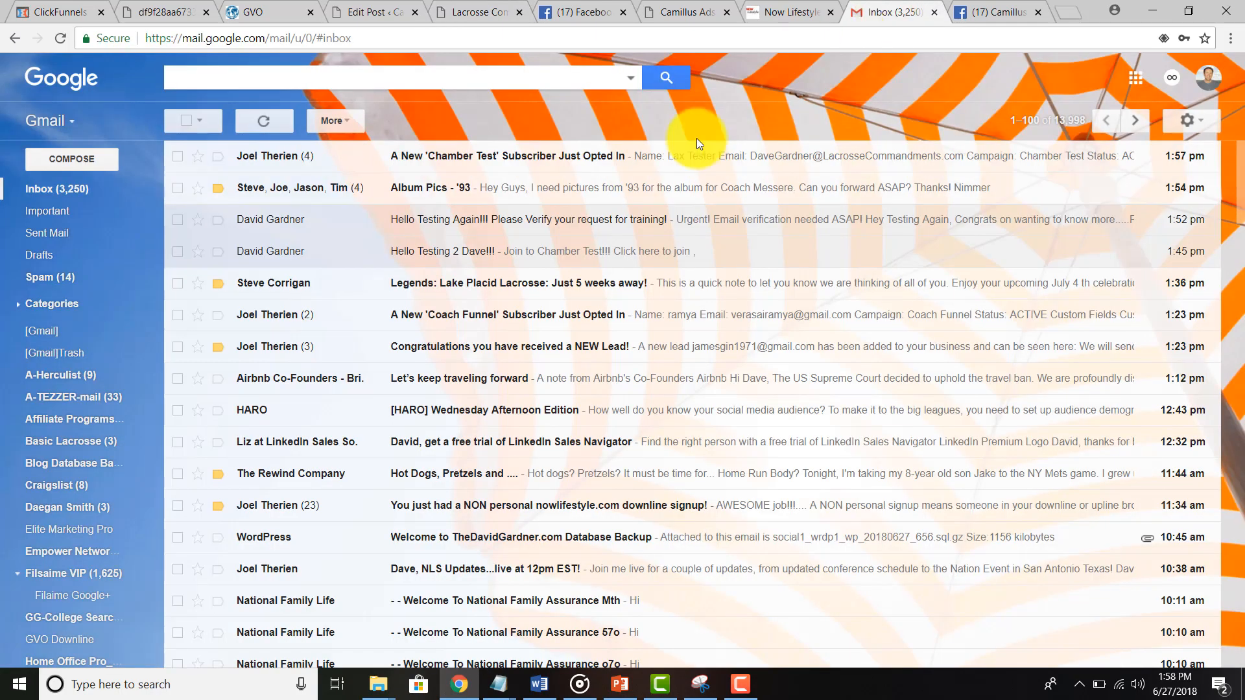
# Step: Read the newest Chamber Test opt-in notification, highlighting the subscriber's name and email
pyautogui.click(265, 158)
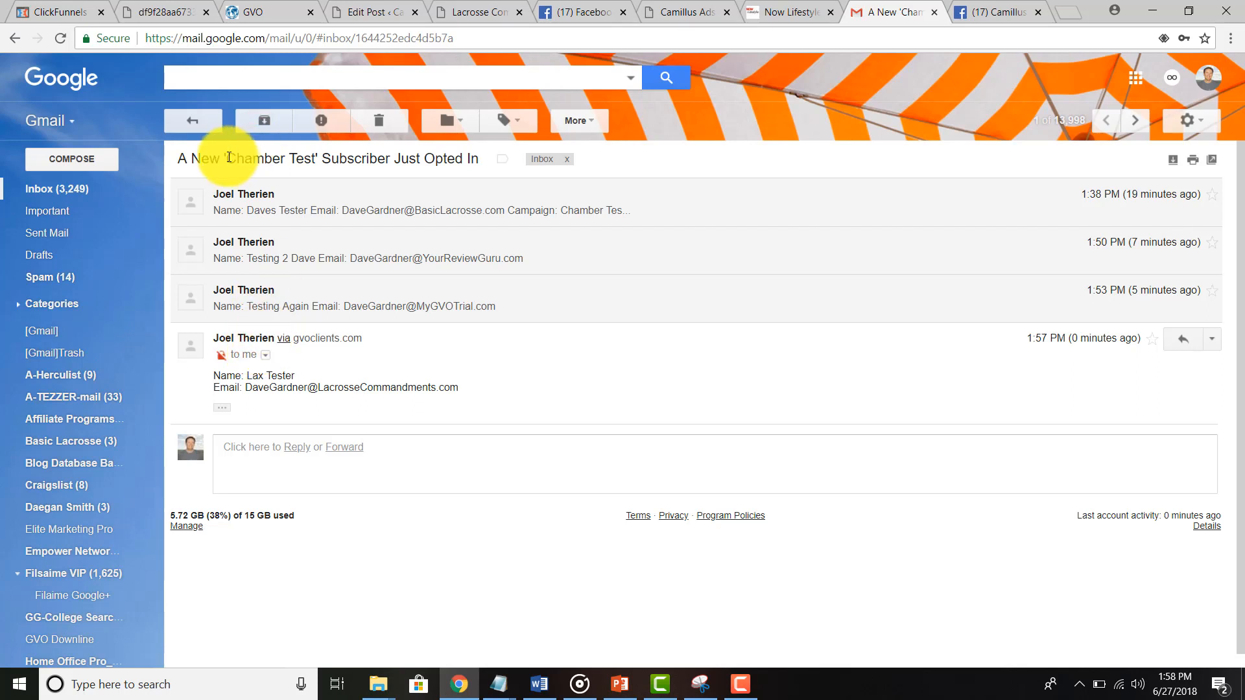
pyautogui.moveTo(227, 159); pyautogui.dragTo(416, 158)
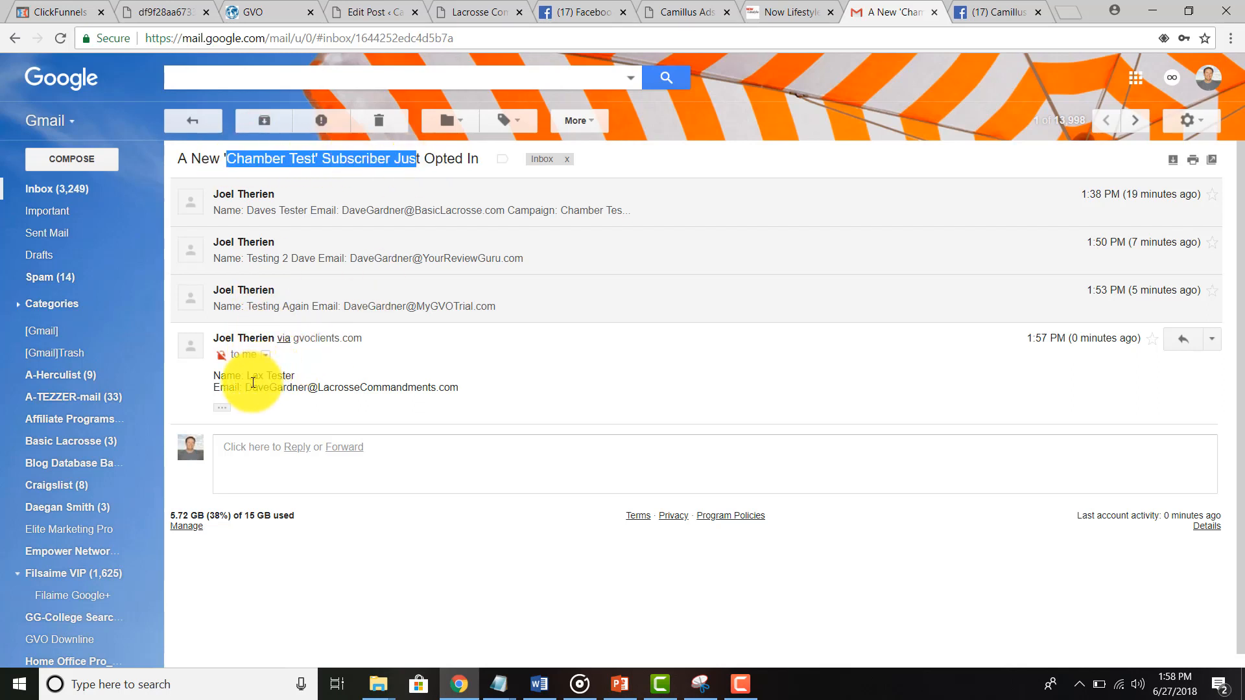
pyautogui.moveTo(246, 375); pyautogui.dragTo(480, 392)
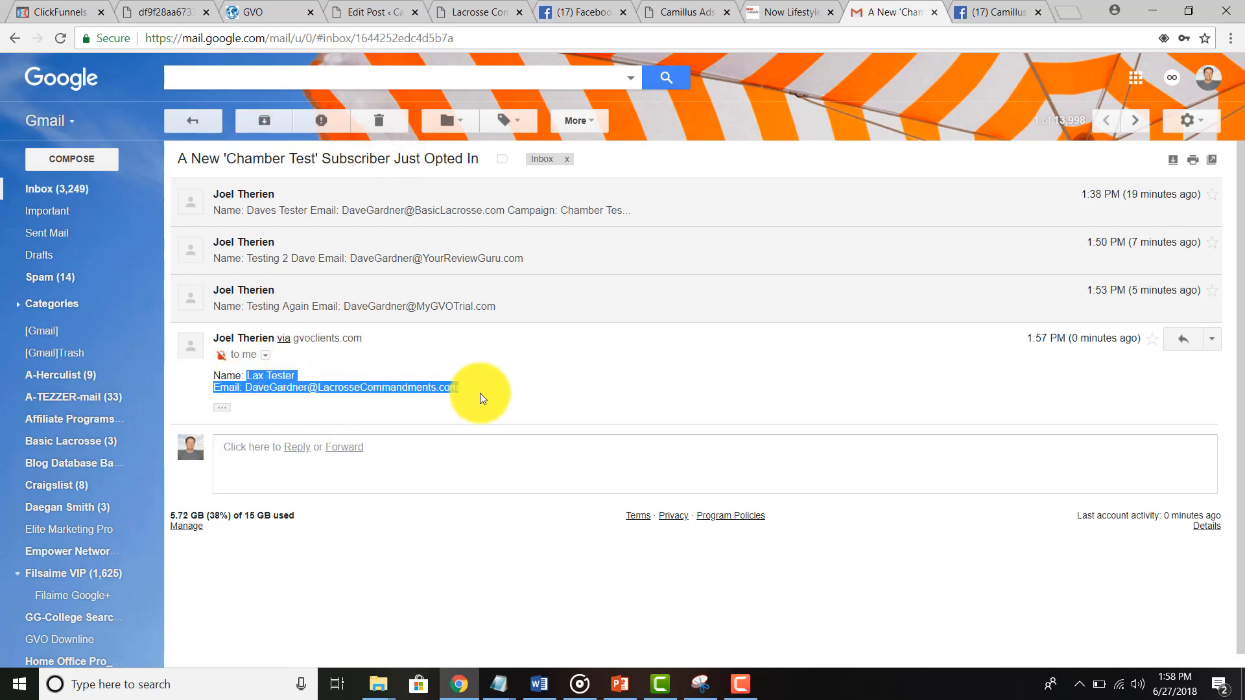
pyautogui.click(204, 121)
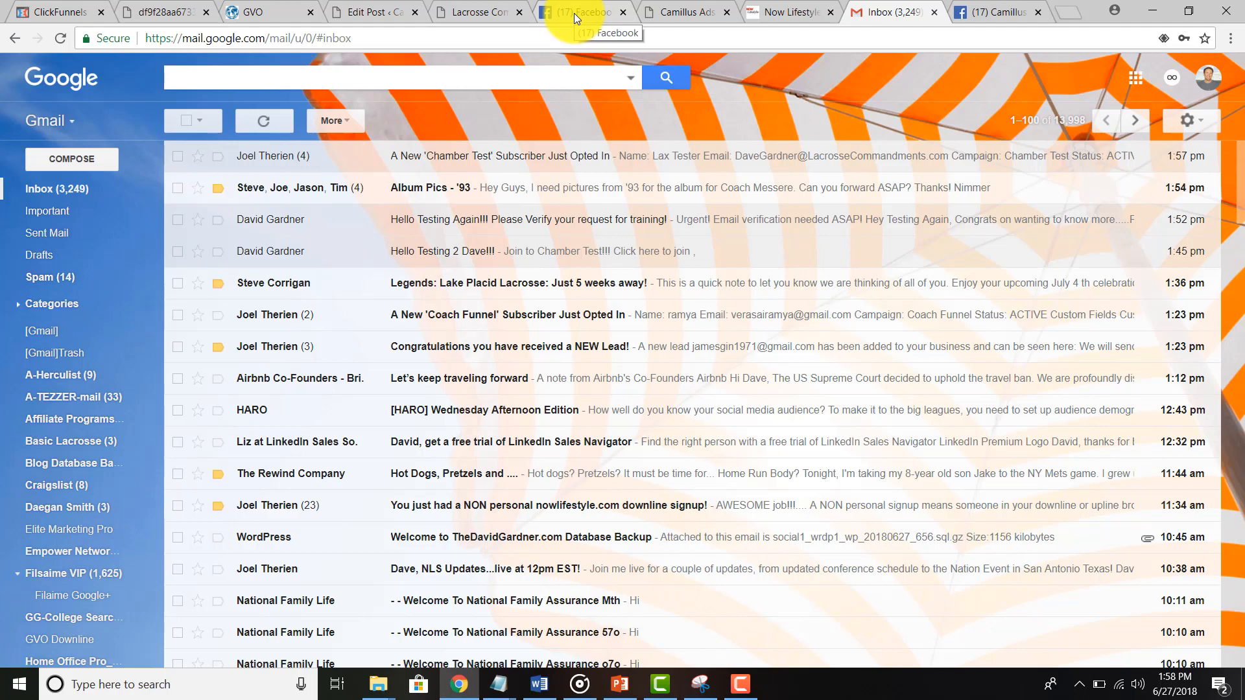
# Step: Check the Follow Up Messages list and Campaign dropdown, finding no follow-ups for Chamber Test
pyautogui.click(784, 9)
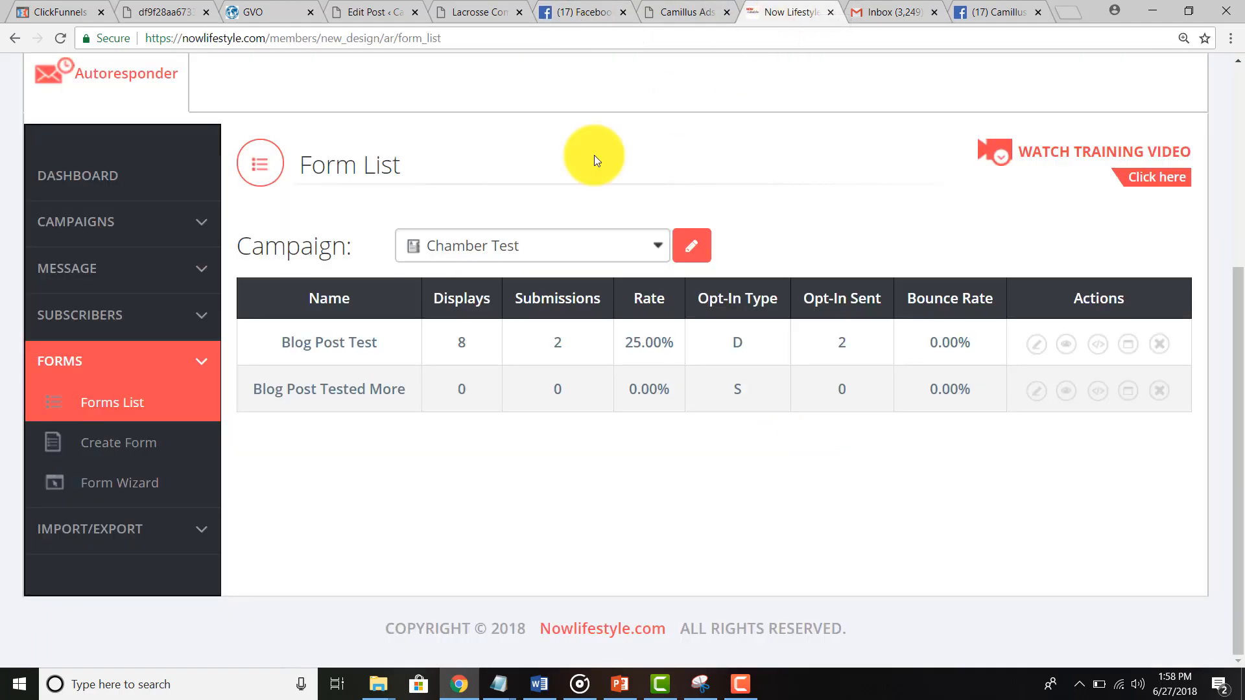
pyautogui.click(110, 267)
pyautogui.click(112, 310)
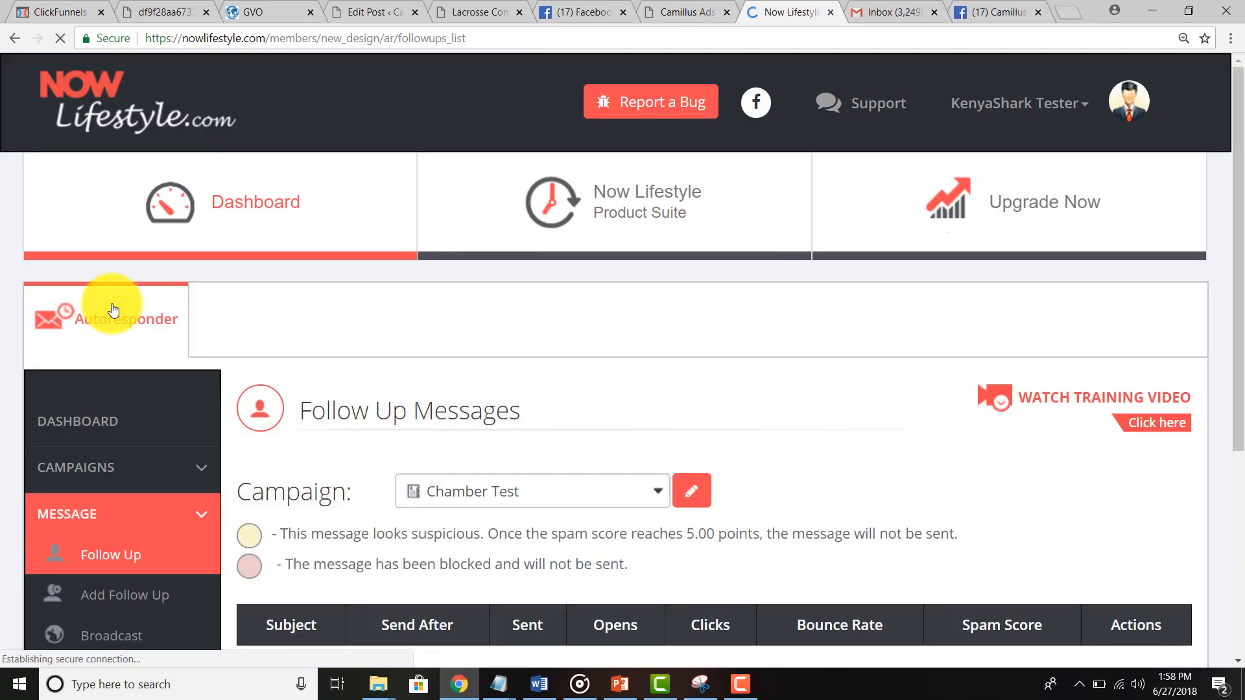
pyautogui.scroll(-4, 295, 486)
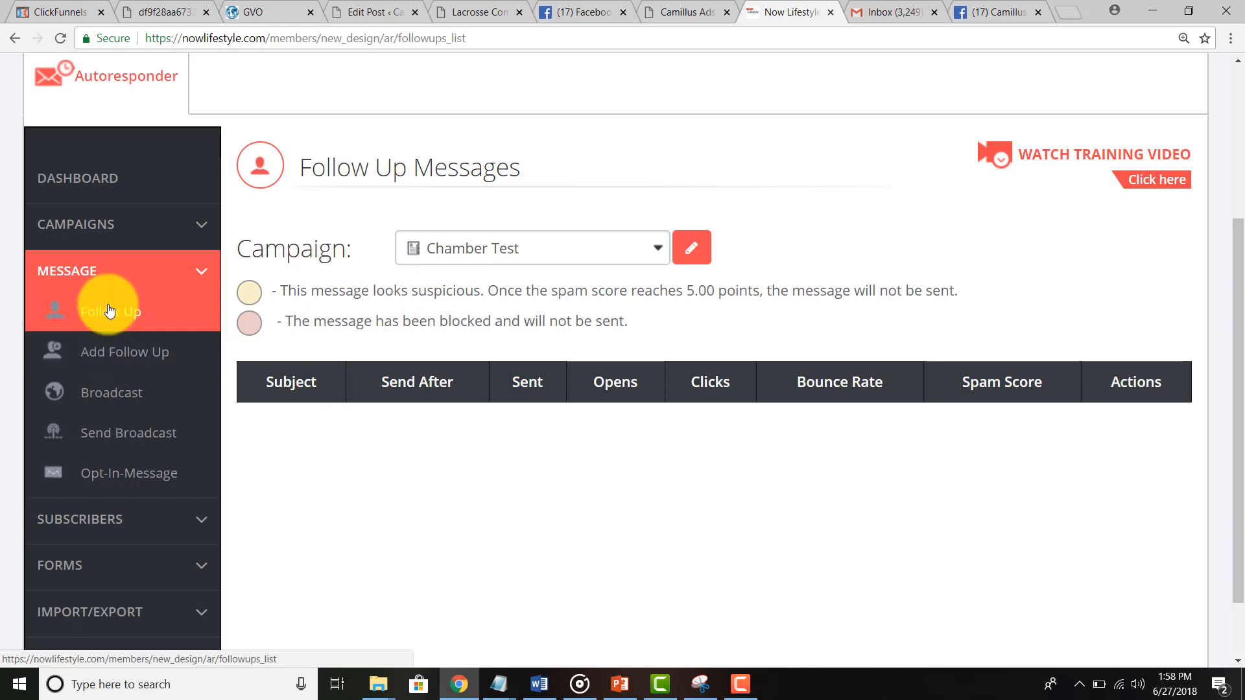
pyautogui.click(448, 250)
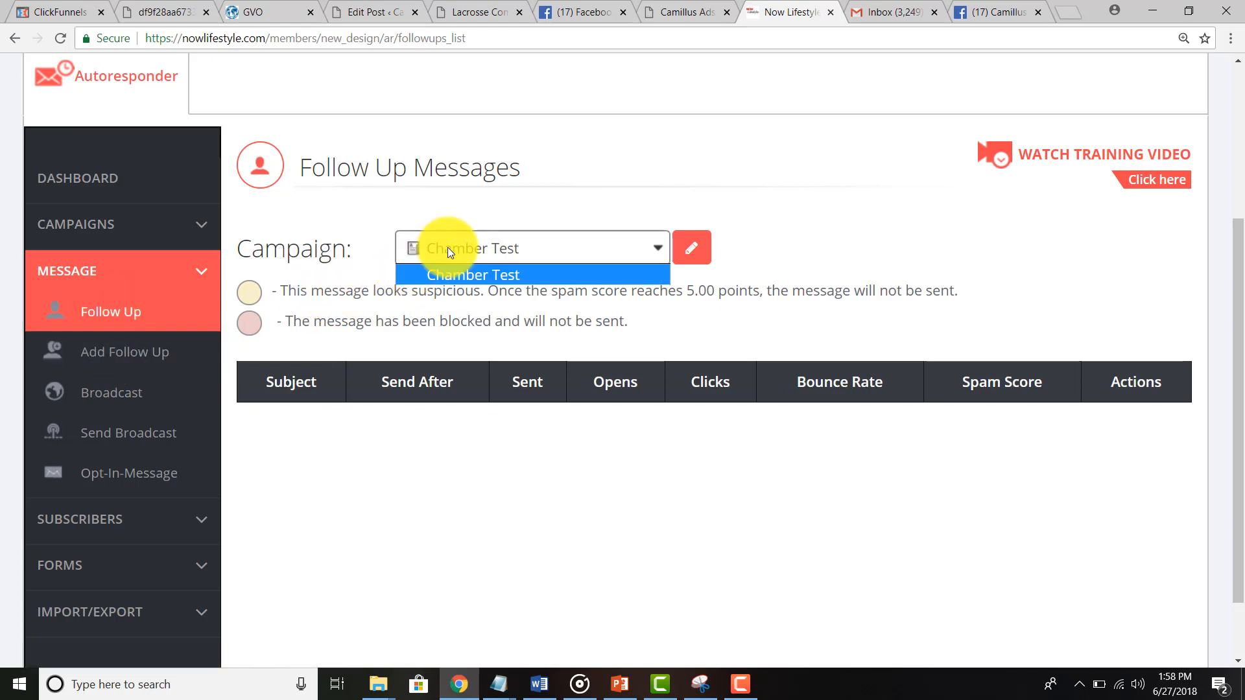
pyautogui.click(109, 318)
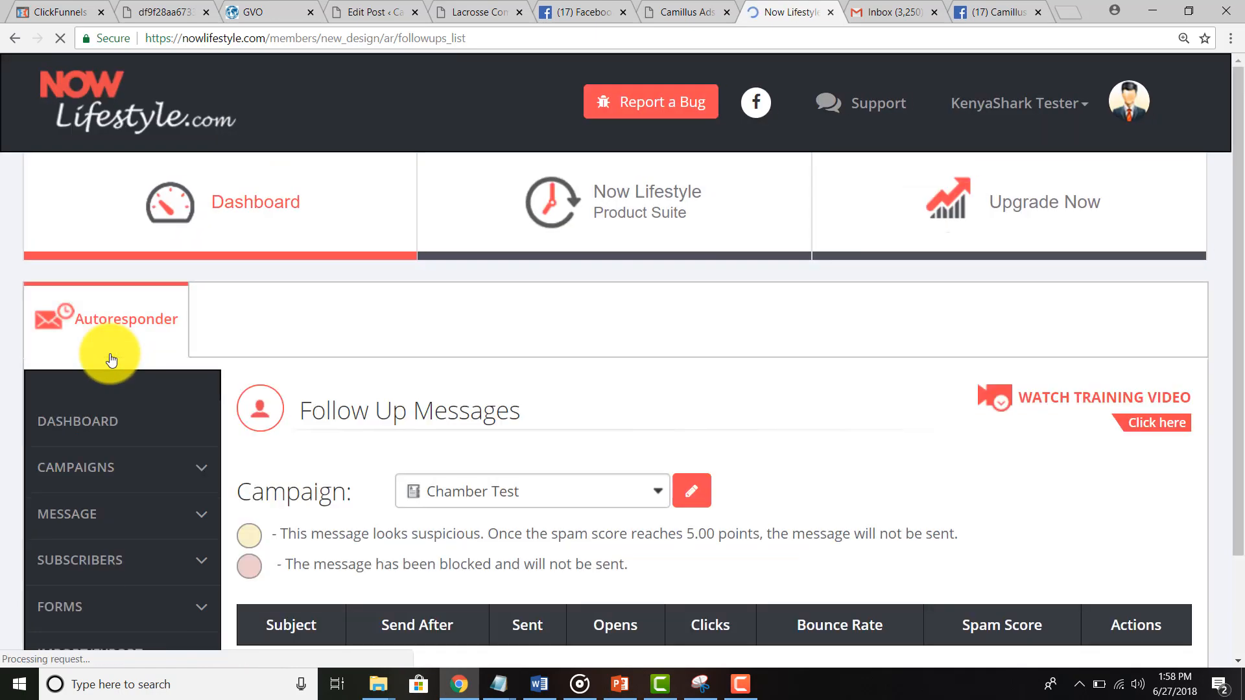
# Step: Open a blank Add Follow Up Message form
pyautogui.click(109, 354)
pyautogui.scroll(-4, 252, 345)
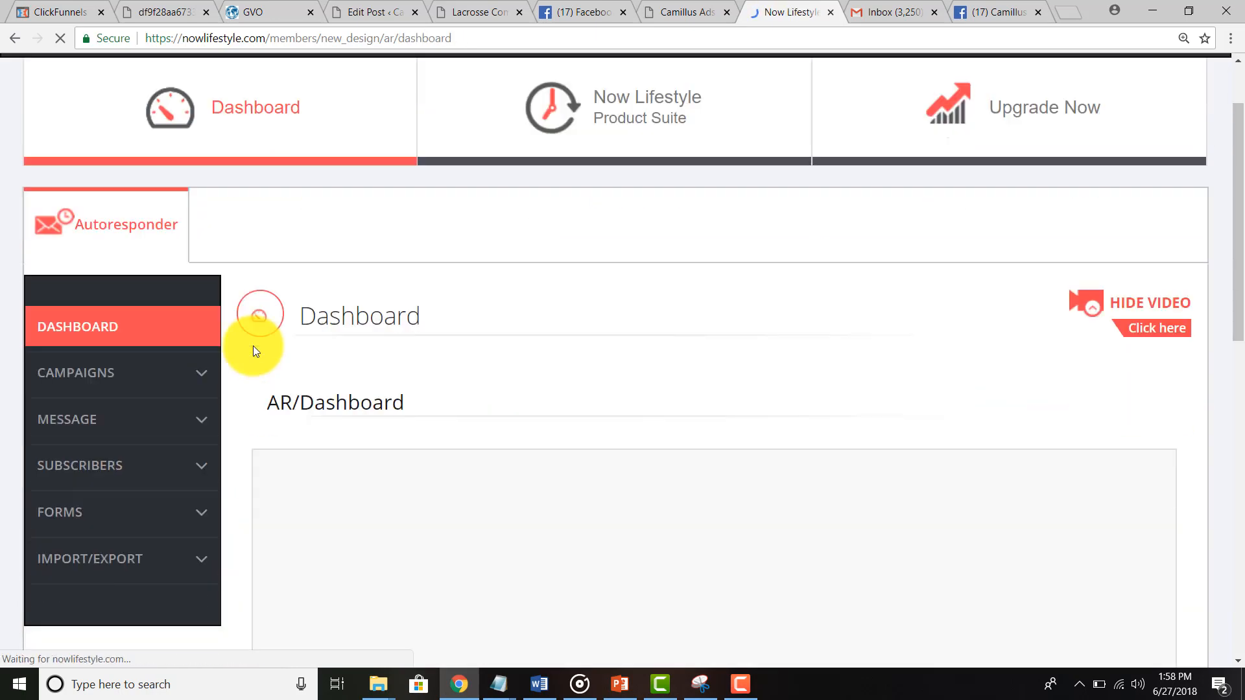
pyautogui.click(106, 188)
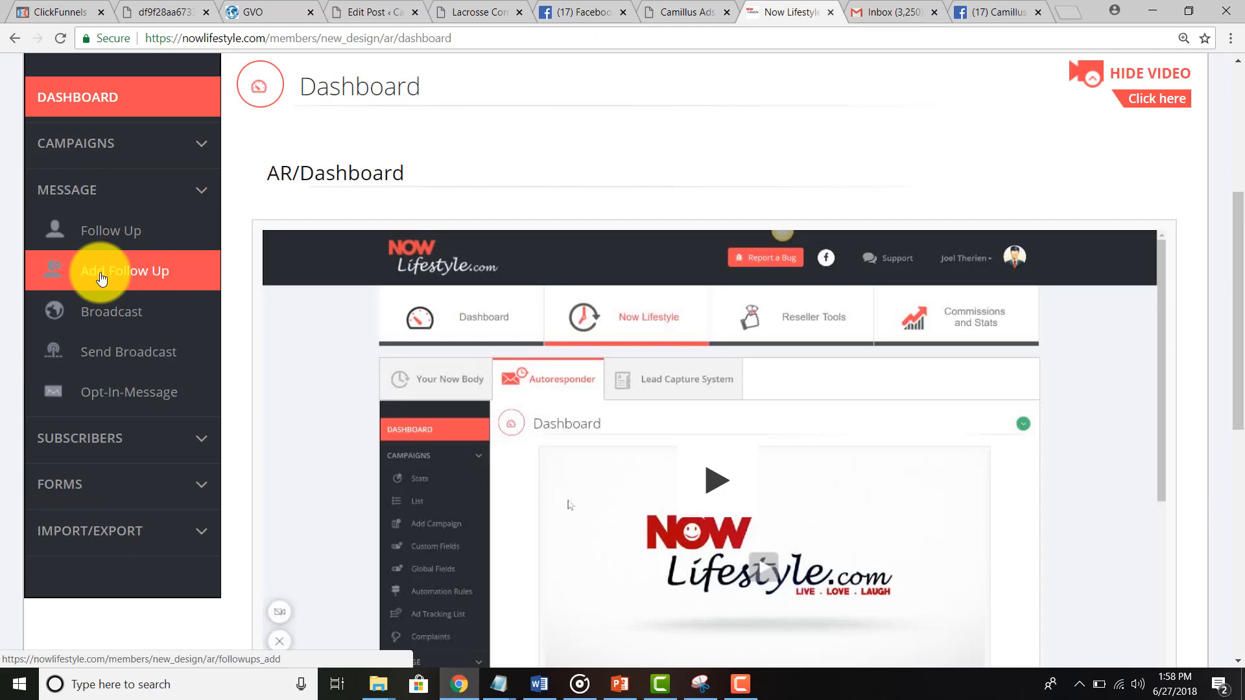
pyautogui.click(101, 279)
pyautogui.scroll(-4, 263, 396)
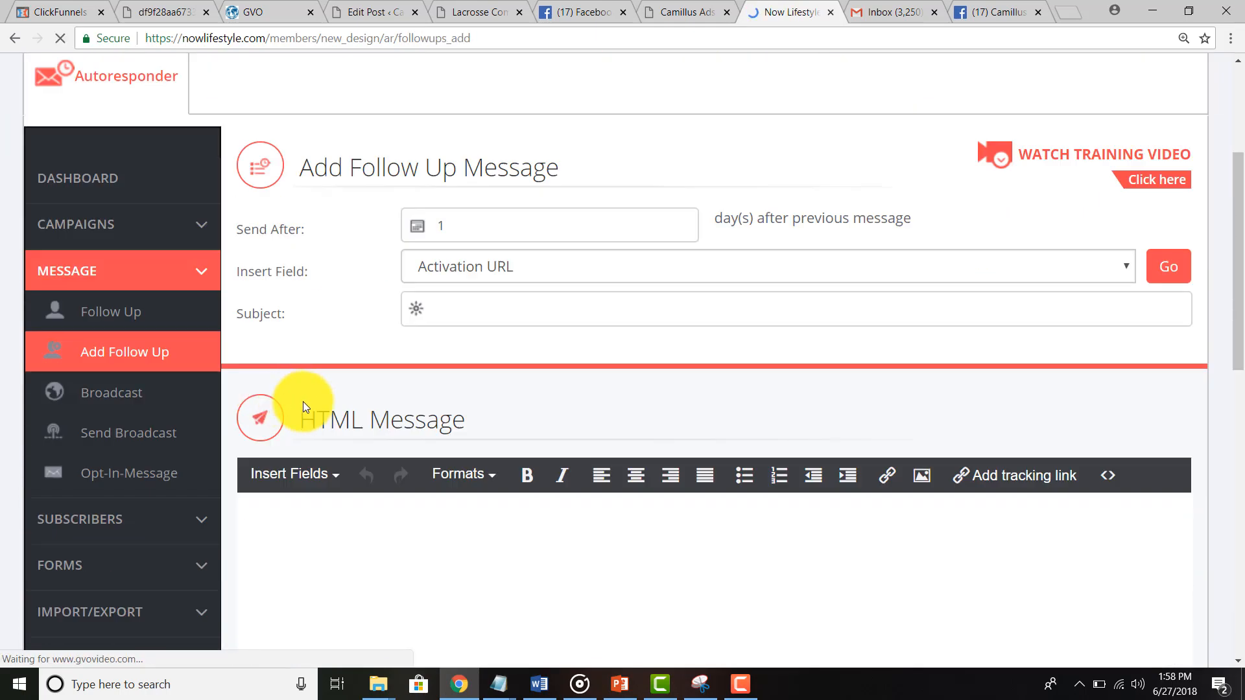
# Step: Enter the subject 'Welcome the team!' and the HTML body 'Just a test'
pyautogui.click(480, 314)
pyautogui.write('Welc')
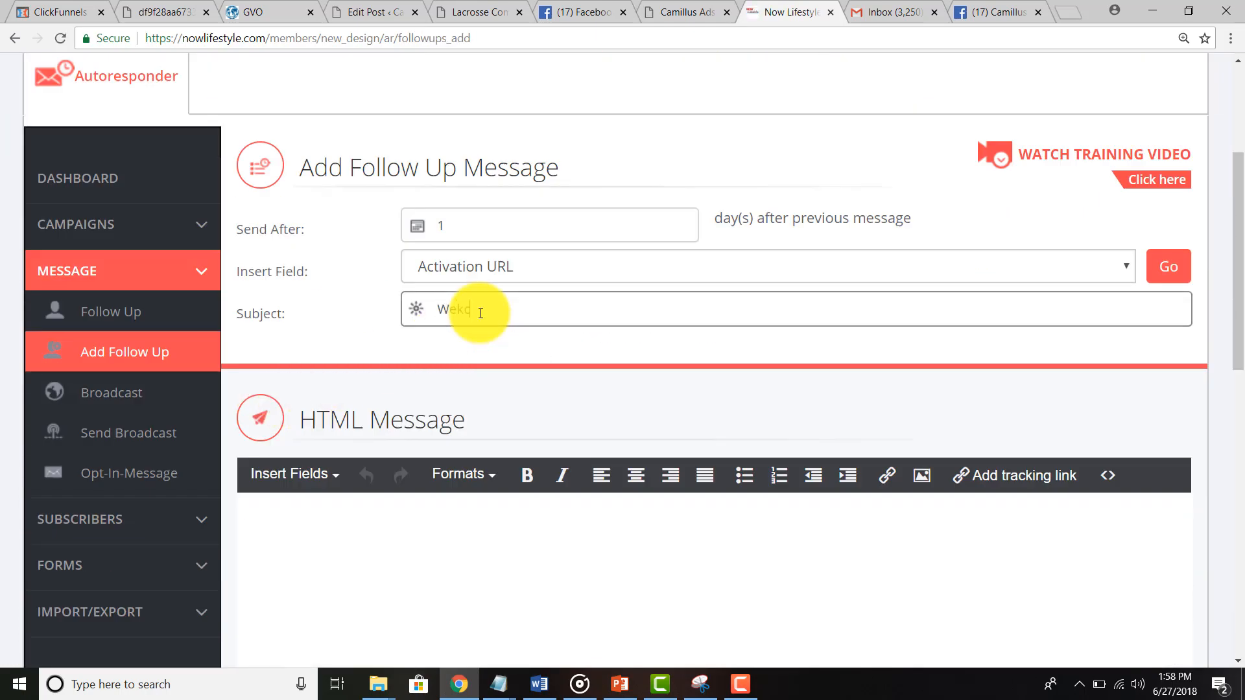
pyautogui.press('BackSpace')
pyautogui.write('come the team!')
pyautogui.scroll(-5, 480, 313)
pyautogui.click(342, 224)
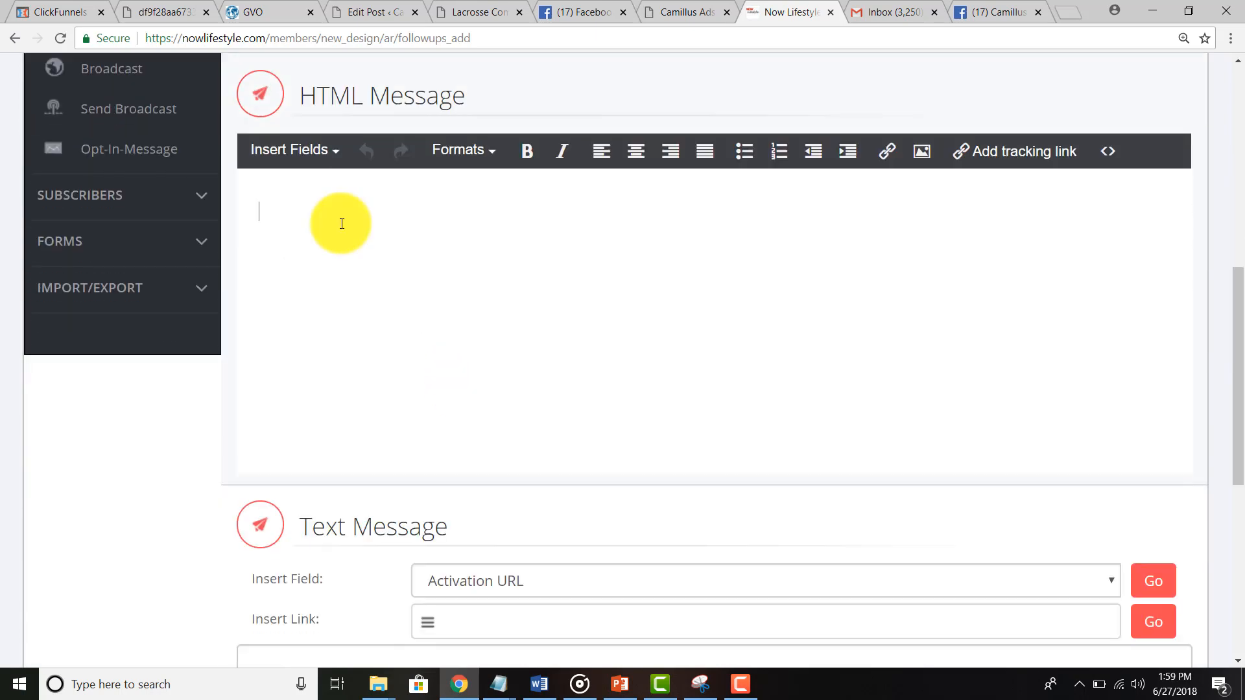
pyautogui.write('Just a test')
# Step: Copy 'Just a test' into the Text Message box and add the follow-up
pyautogui.scroll(-3, 341, 350)
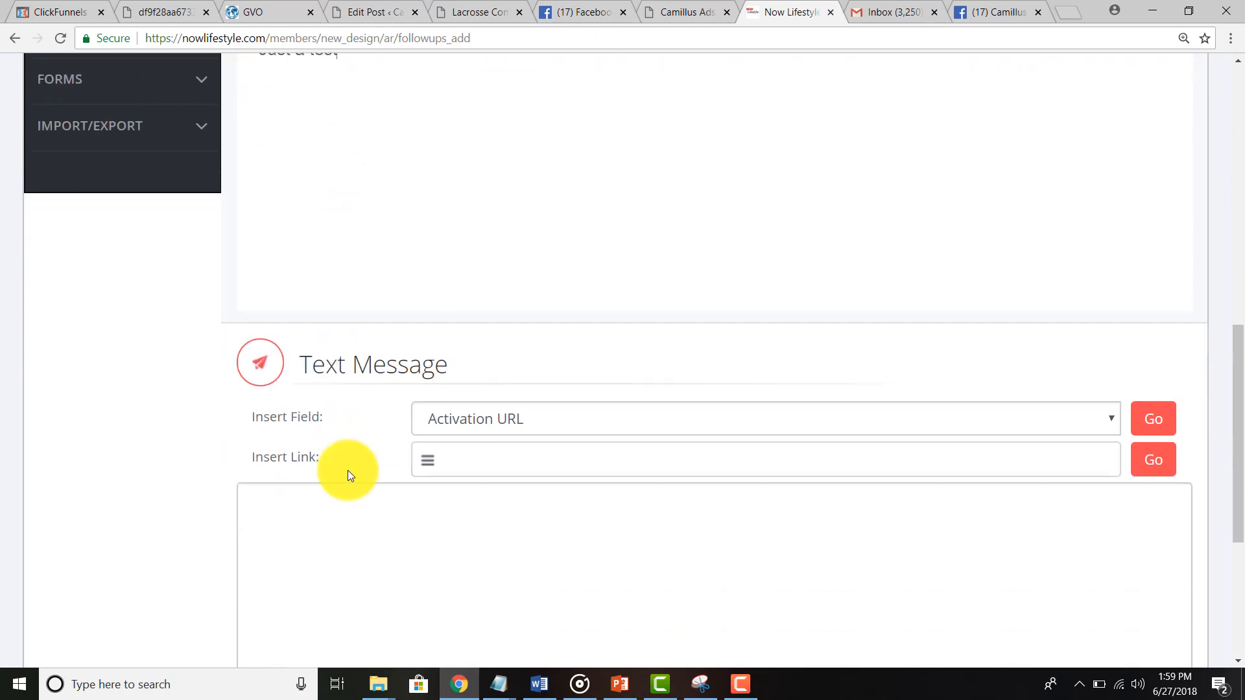
pyautogui.click(341, 533)
pyautogui.scroll(5, 342, 533)
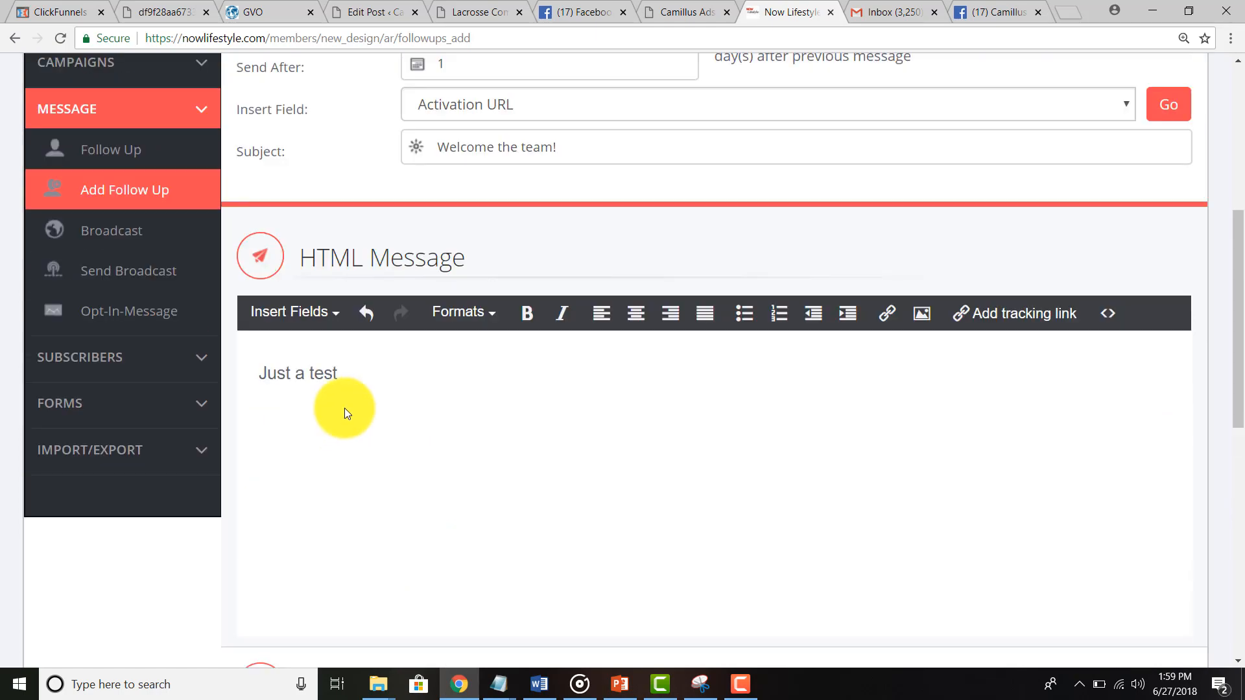
pyautogui.tripleClick(346, 408)
pyautogui.hotkey('ctrl', 'c')
pyautogui.scroll(-6, 305, 550)
pyautogui.click(306, 551)
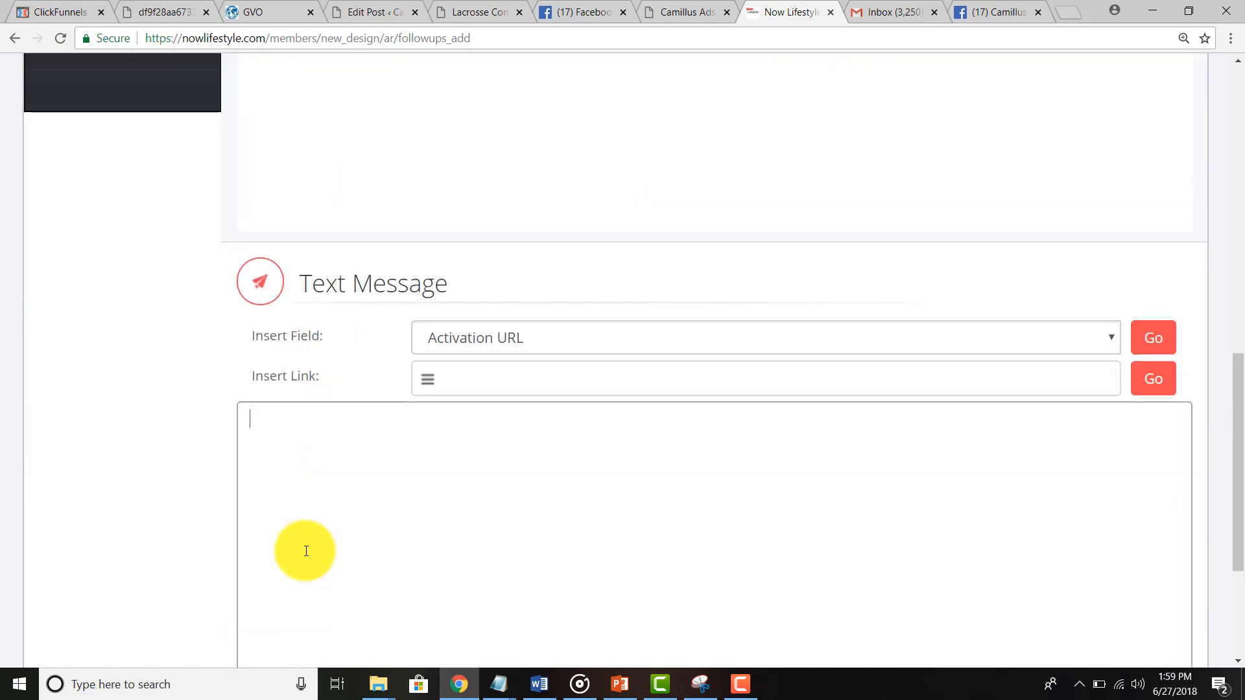
pyautogui.hotkey('ctrl', 'v')
pyautogui.scroll(-4, 201, 515)
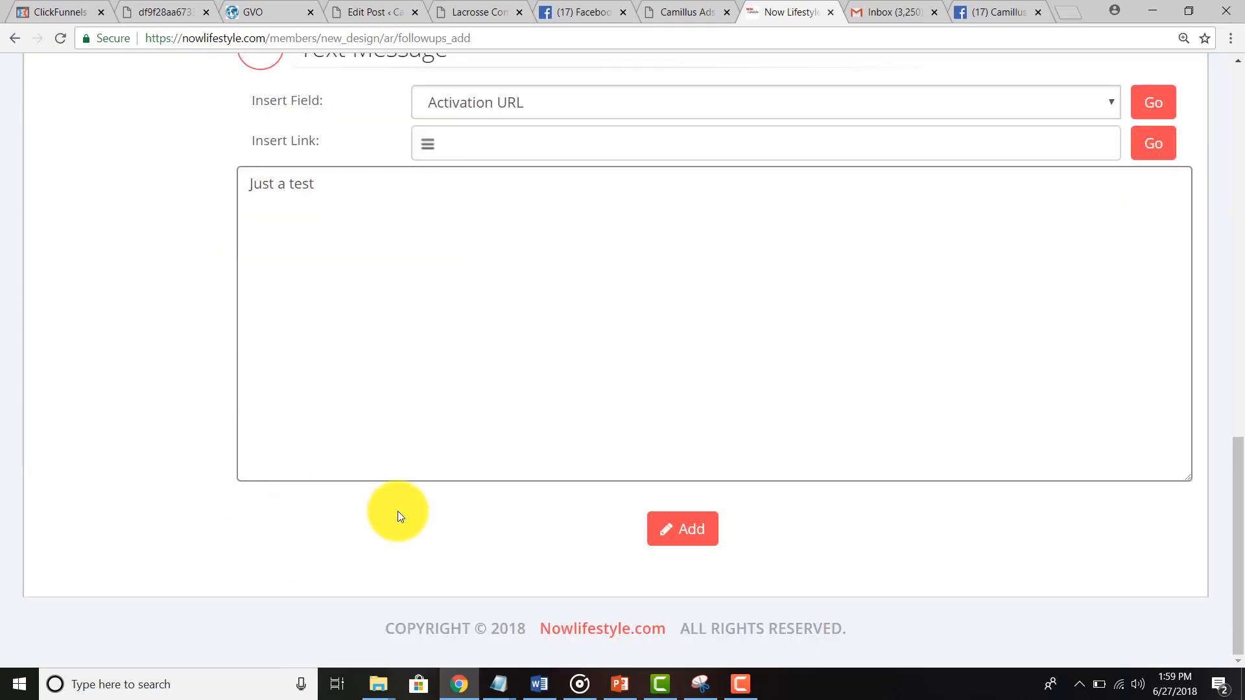
pyautogui.click(682, 528)
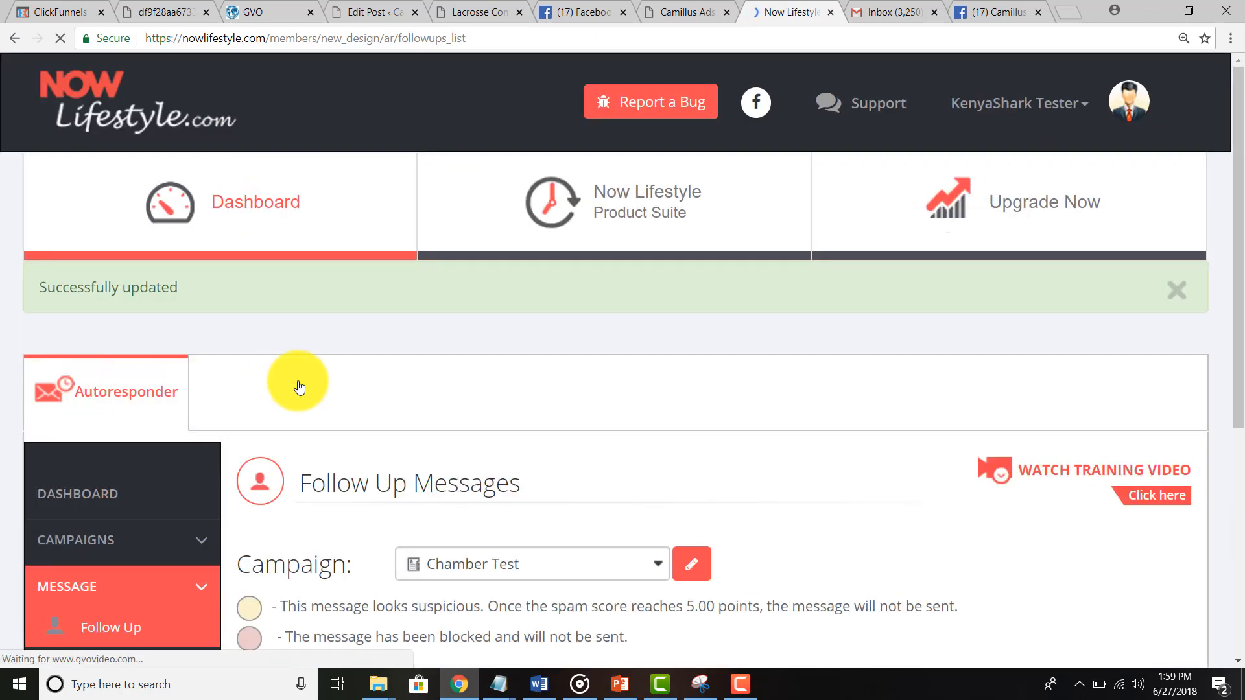
pyautogui.scroll(-6, 298, 380)
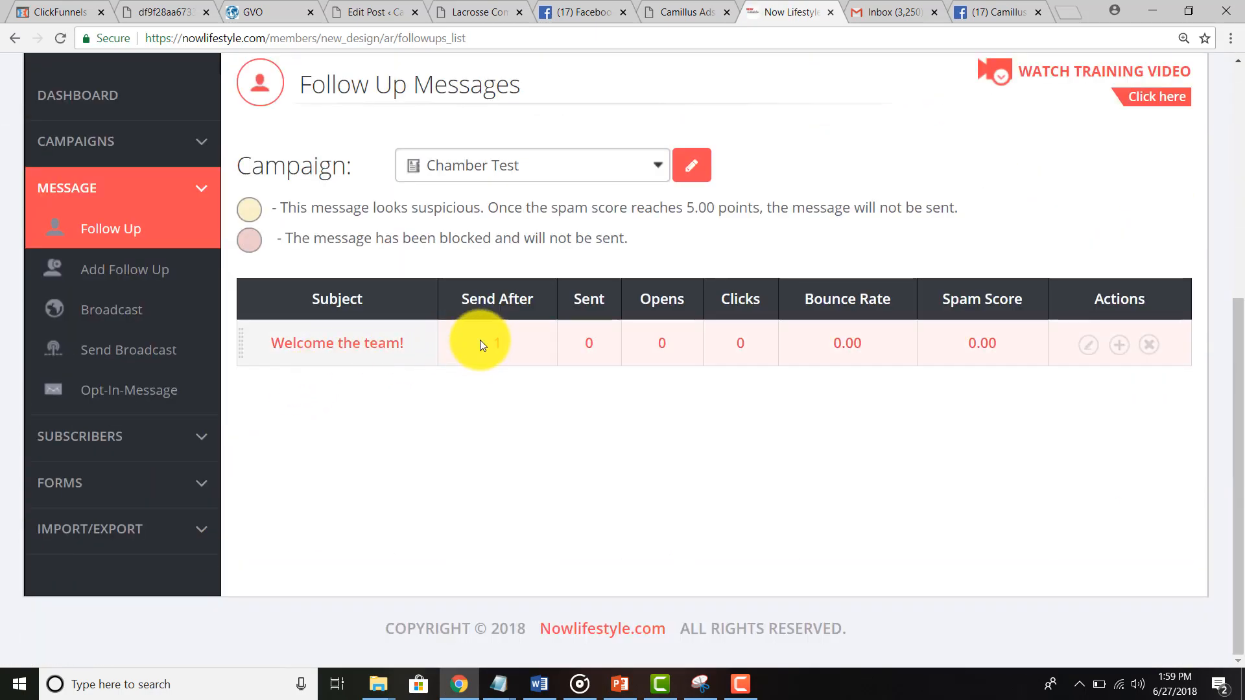
# Step: Edit 'Welcome the team!' so Send After is 0 days, and save it
pyautogui.click(1090, 346)
pyautogui.scroll(-5, 639, 472)
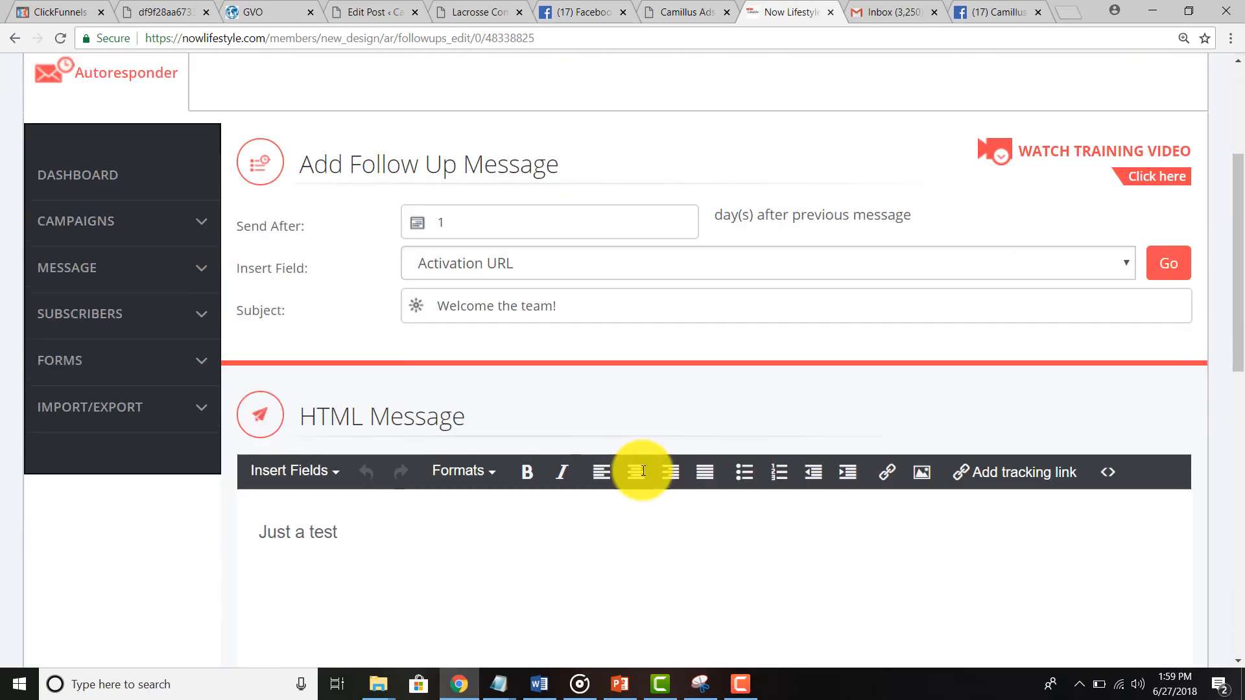
pyautogui.doubleClick(437, 145)
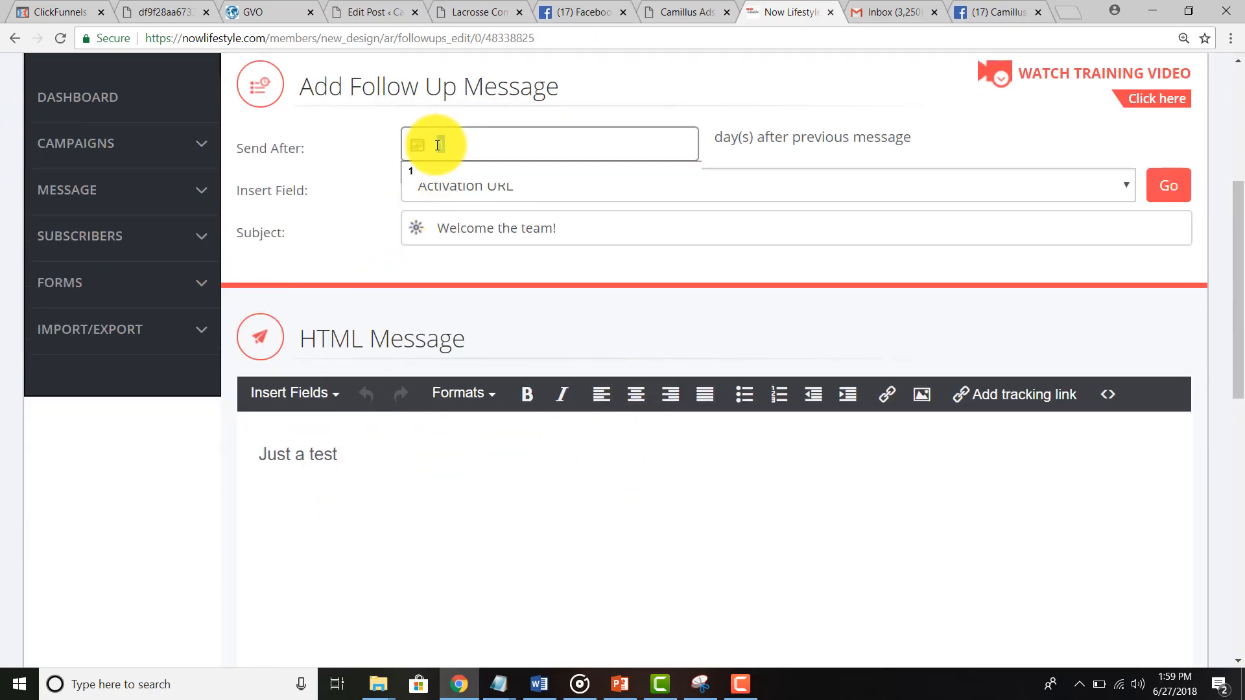
pyautogui.write('0')
pyautogui.click(357, 192)
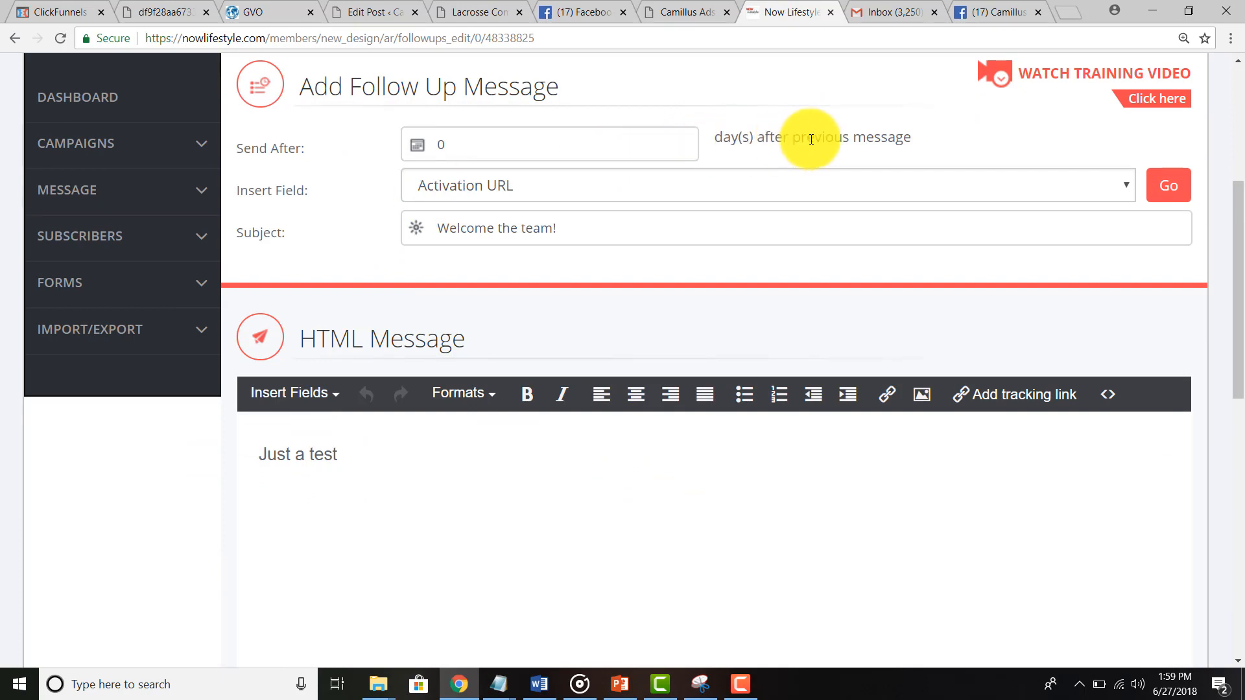
pyautogui.scroll(3, 232, 295)
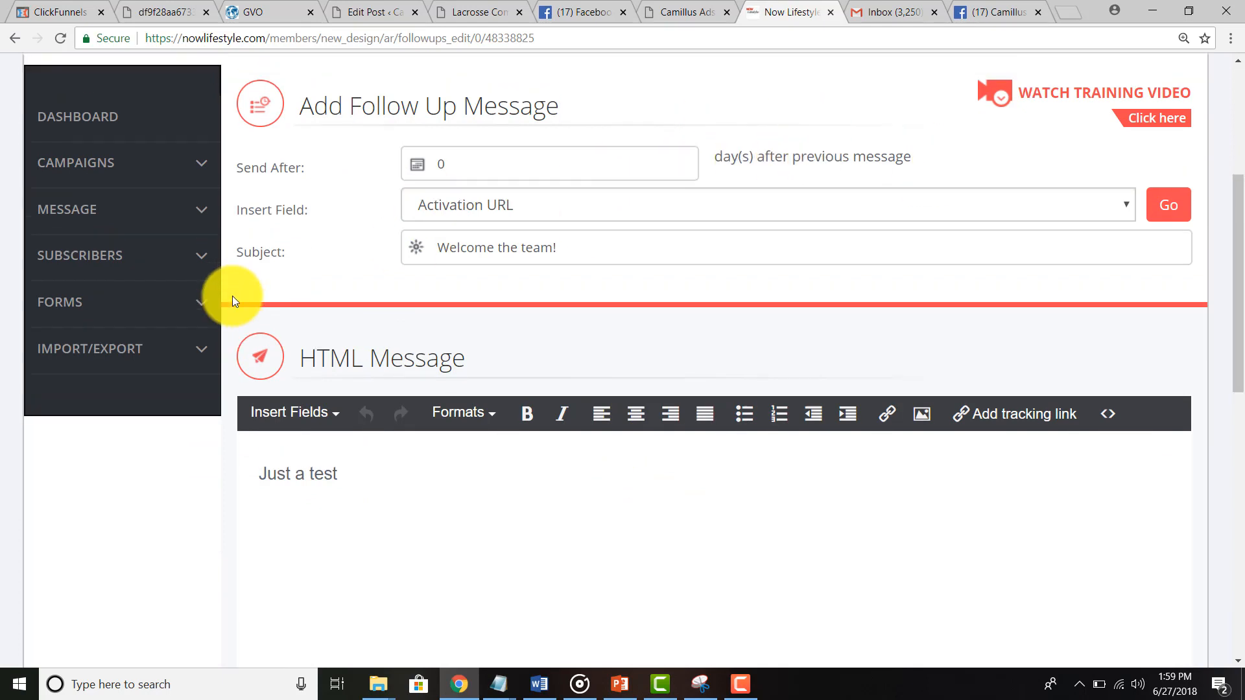
pyautogui.scroll(-10, 232, 295)
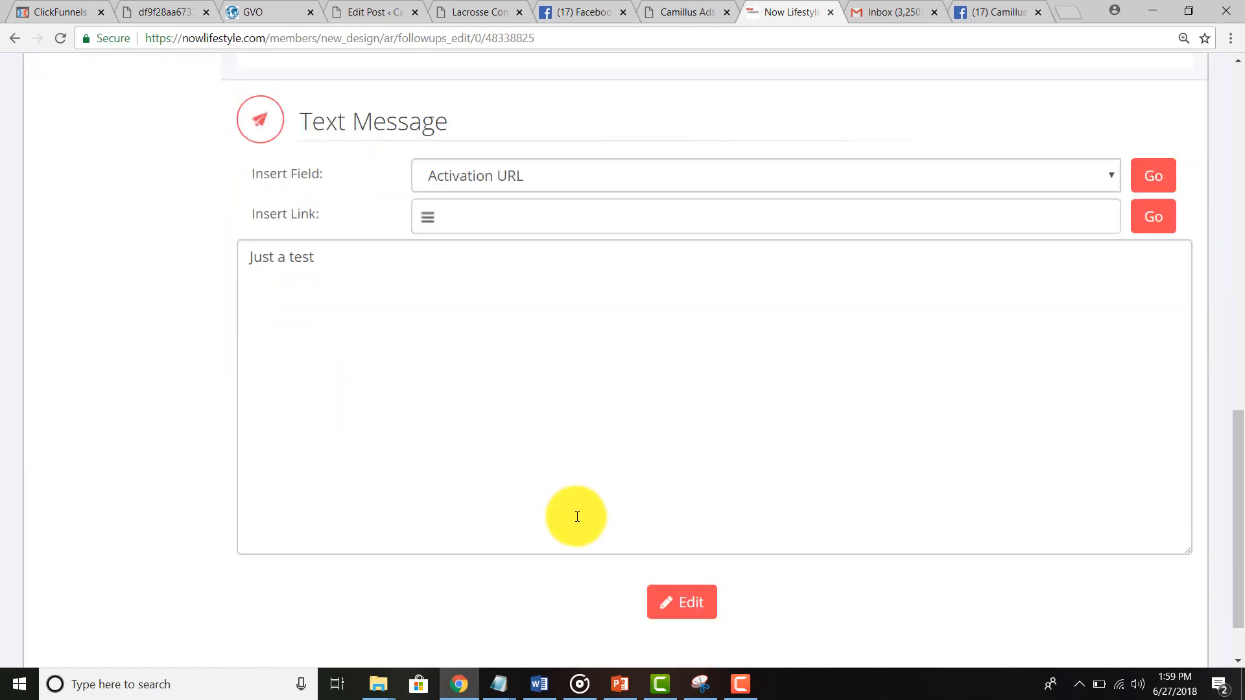
pyautogui.click(671, 601)
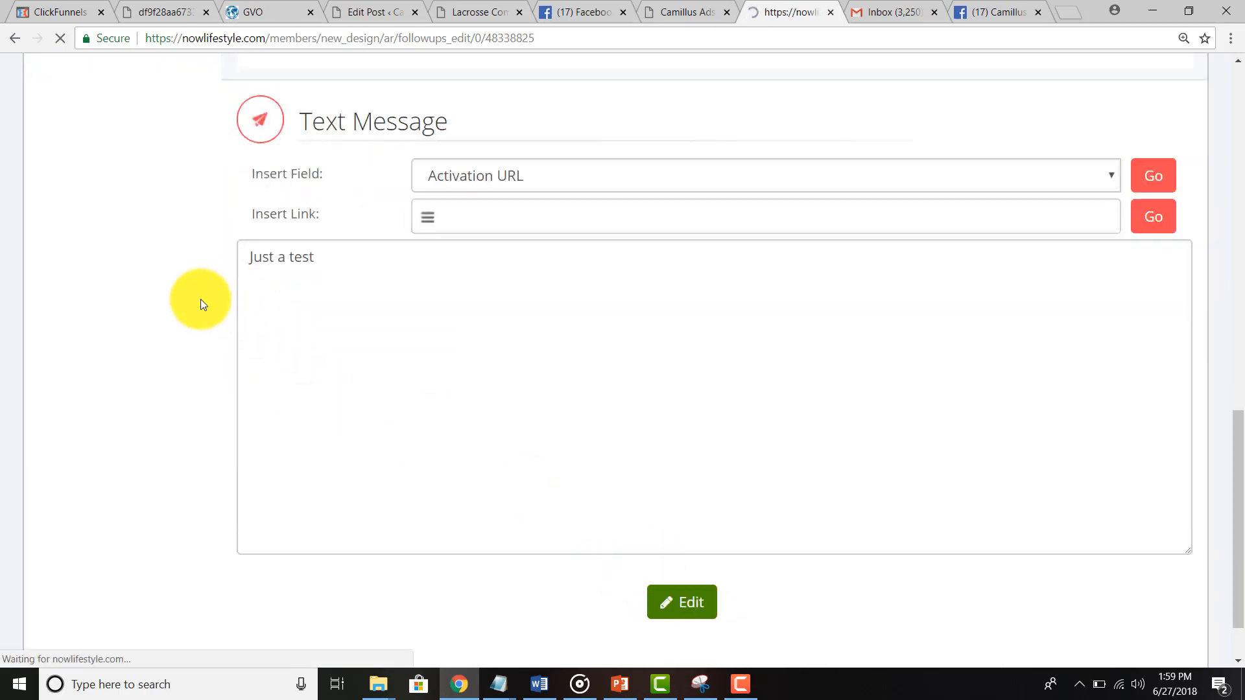
pyautogui.scroll(-5, 313, 301)
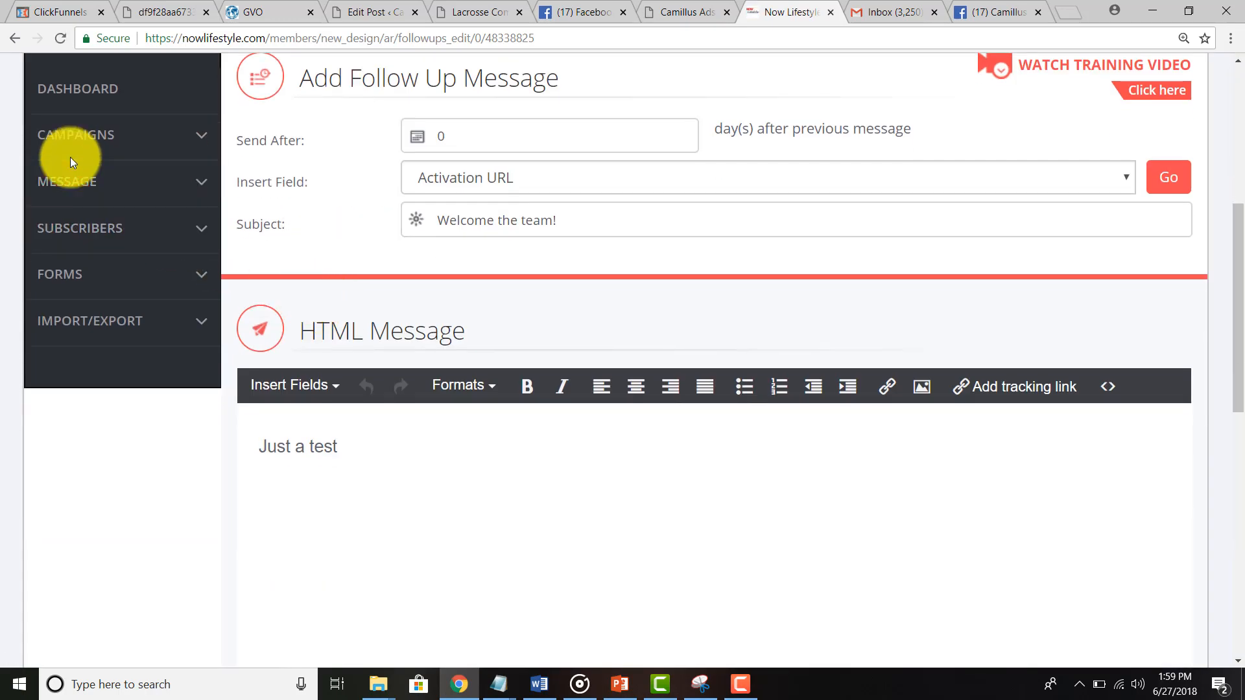
pyautogui.click(45, 183)
# Step: Start a new follow-up sent after 1 day, writing the day-2 congrats body in HTML and text
pyautogui.click(117, 265)
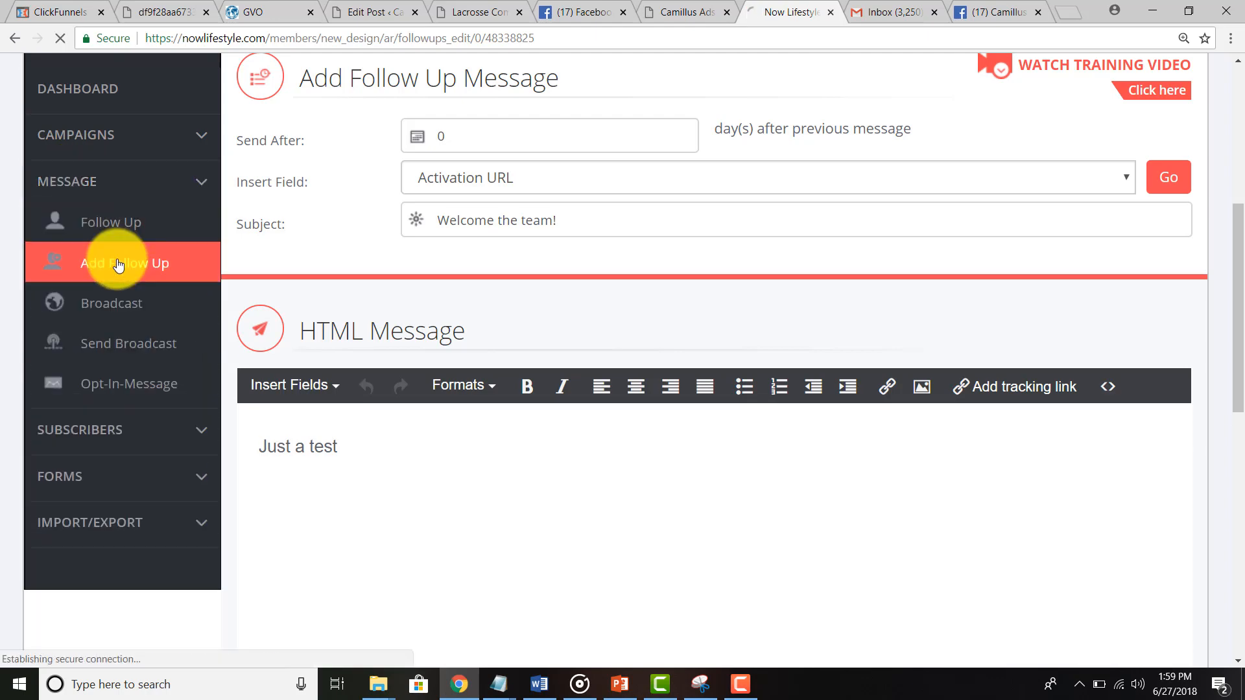
pyautogui.scroll(-4, 341, 363)
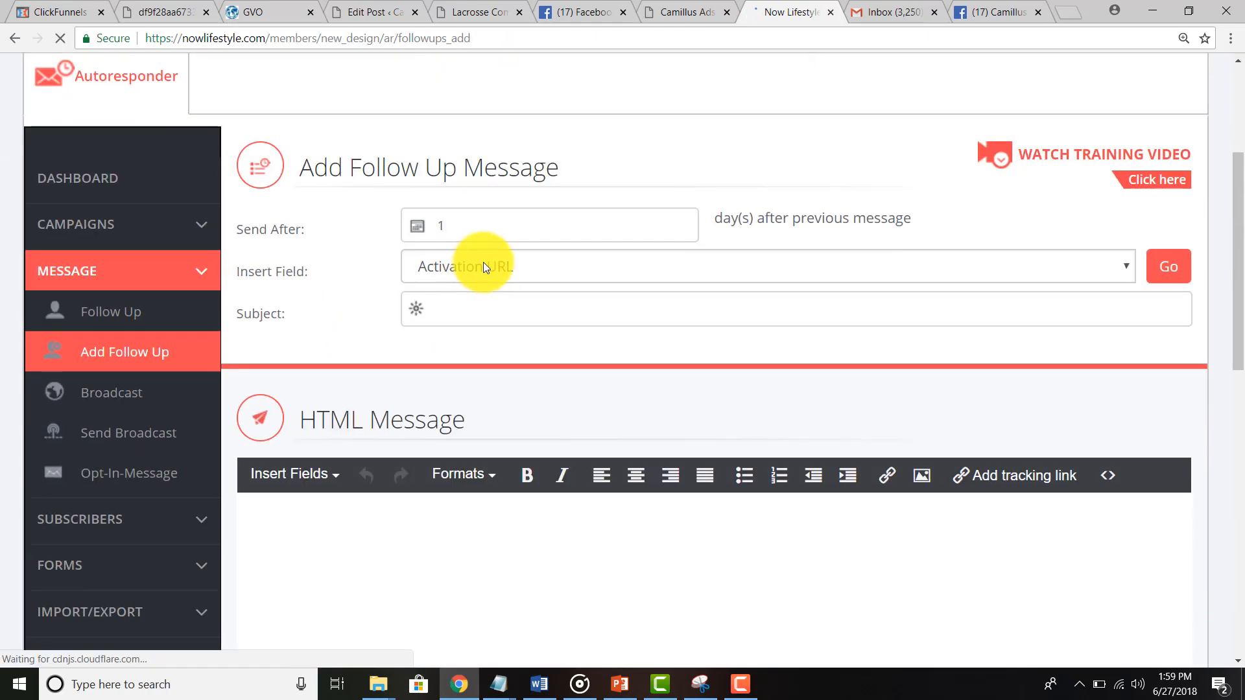
pyautogui.click(451, 227)
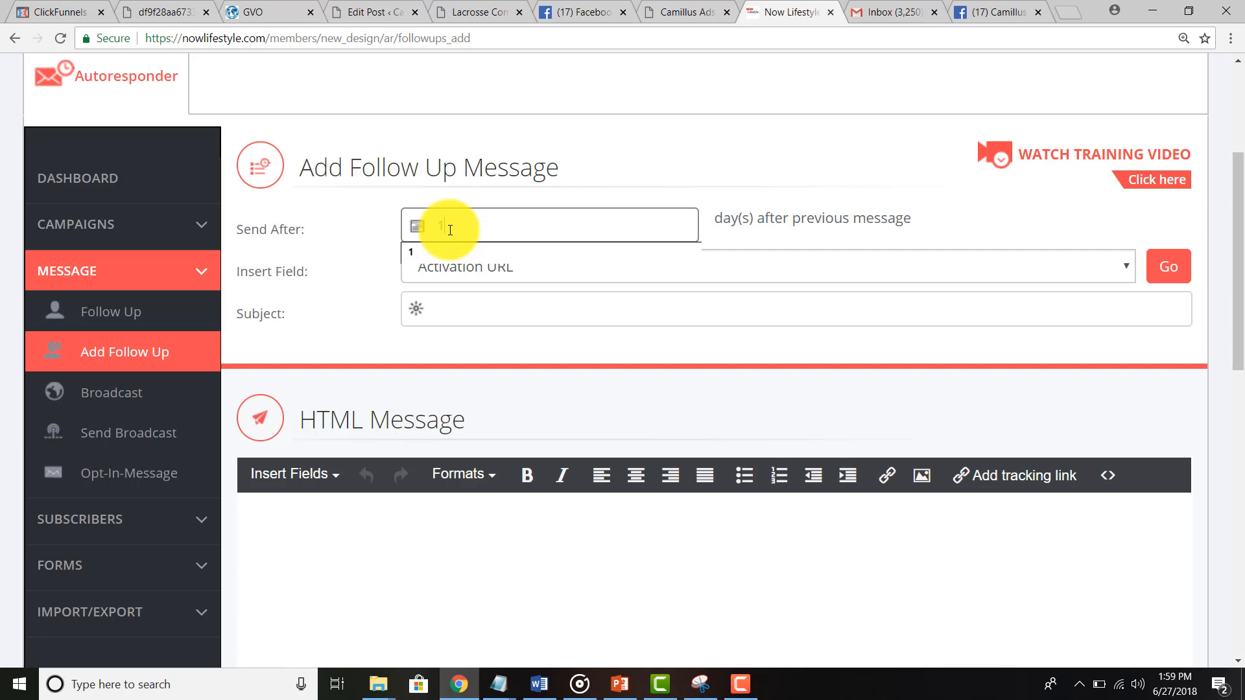
pyautogui.scroll(-3, 450, 230)
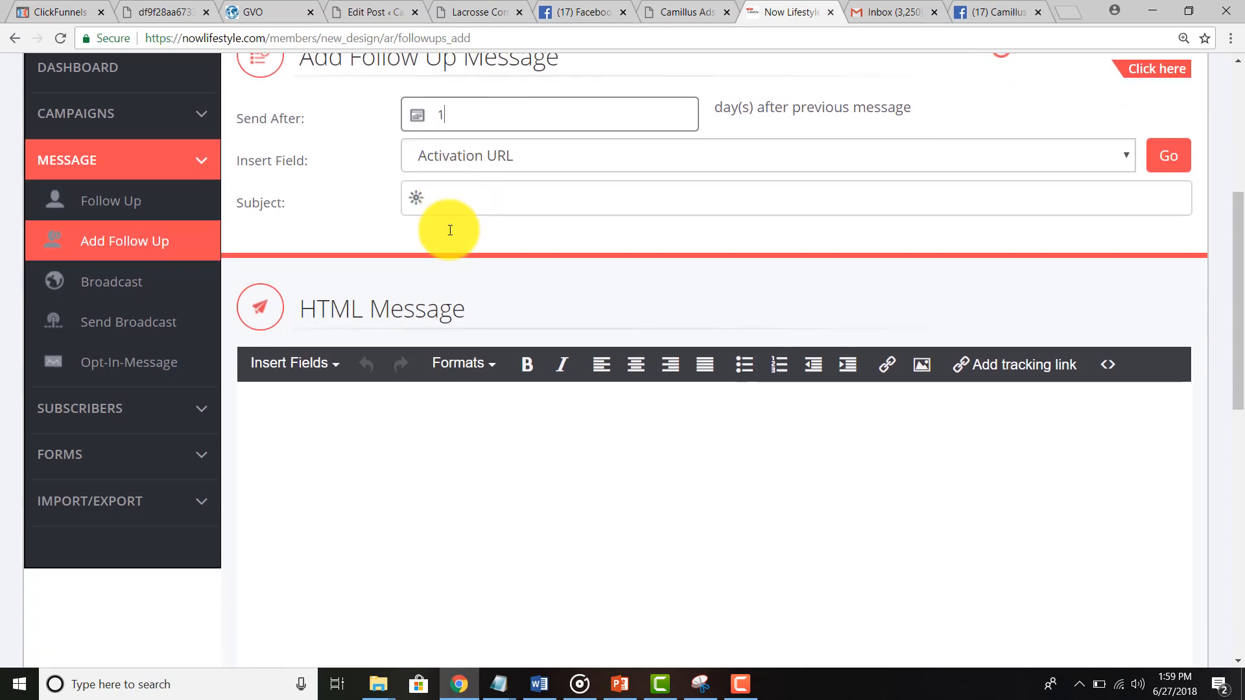
pyautogui.click(395, 363)
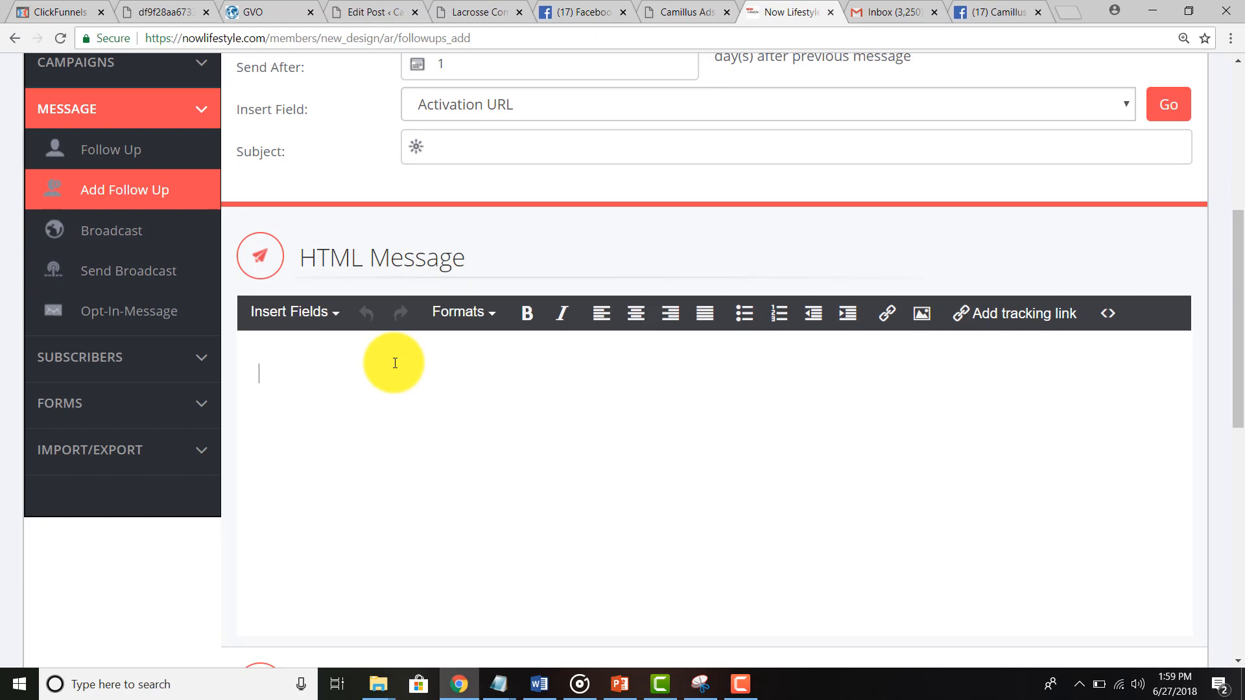
pyautogui.write('Conrgats on mamkig')
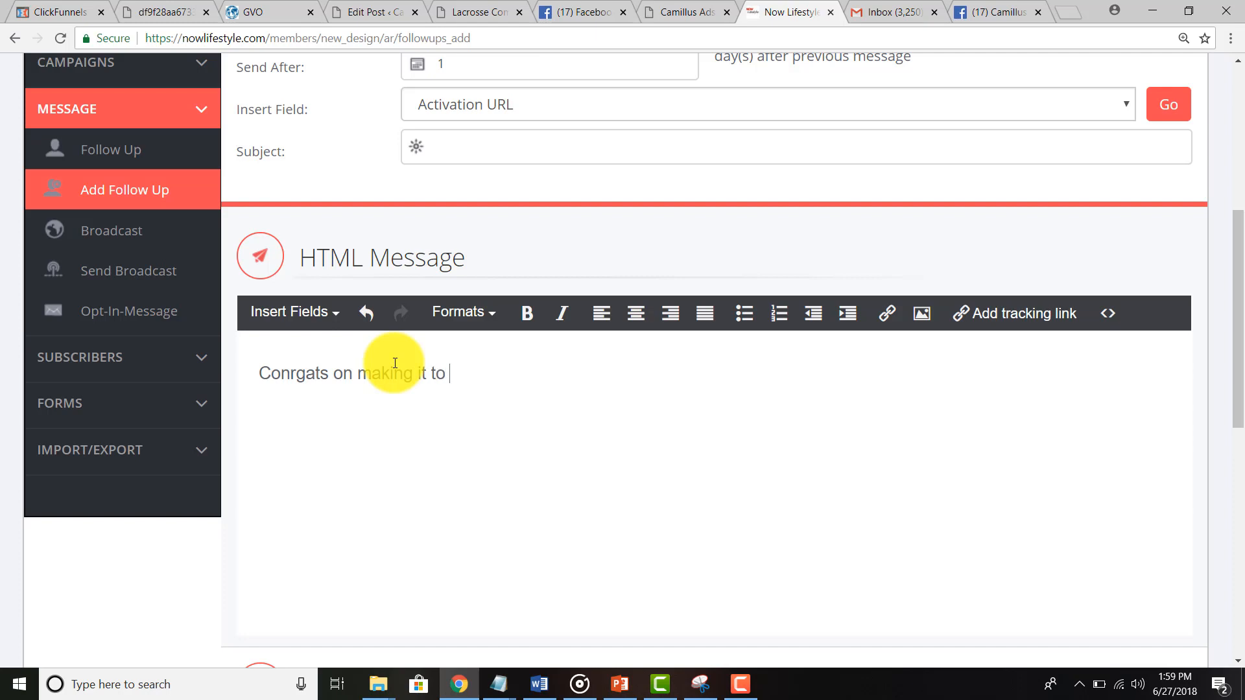
pyautogui.write('day 2')
pyautogui.hotkey('ctrl', 'a')
pyautogui.hotkey('ctrl', 'c')
pyautogui.scroll(-5, 196, 498)
pyautogui.click(292, 545)
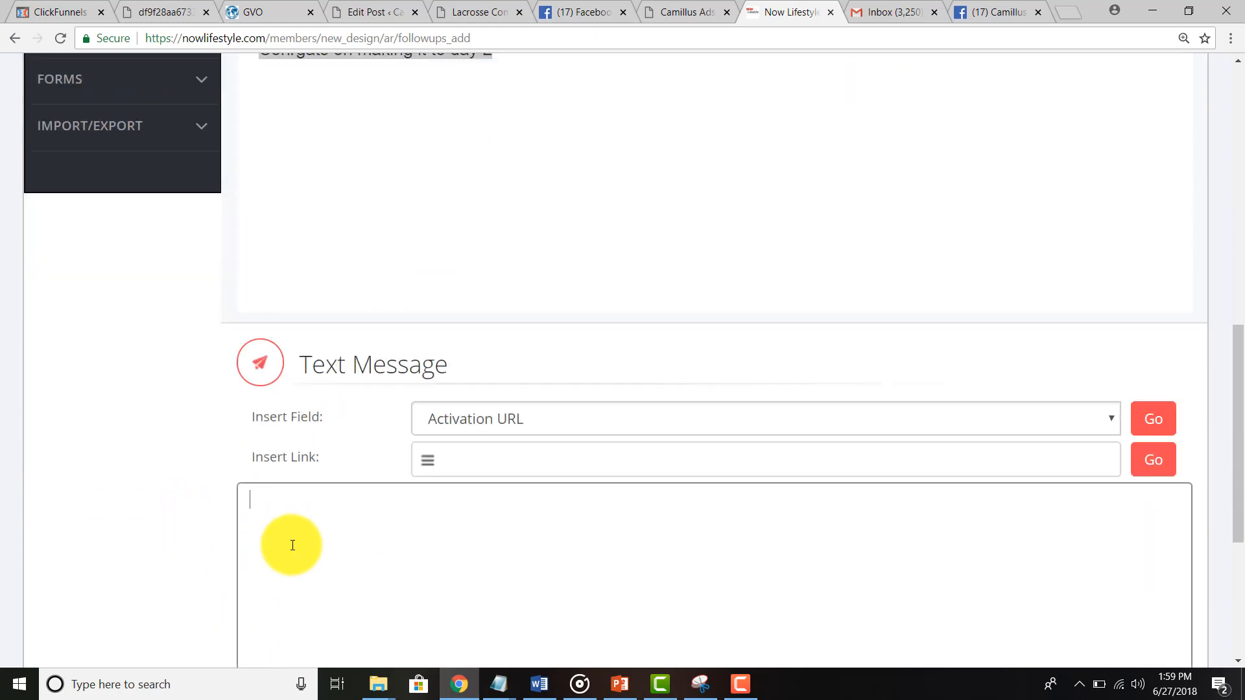
pyautogui.hotkey('ctrl', 'v')
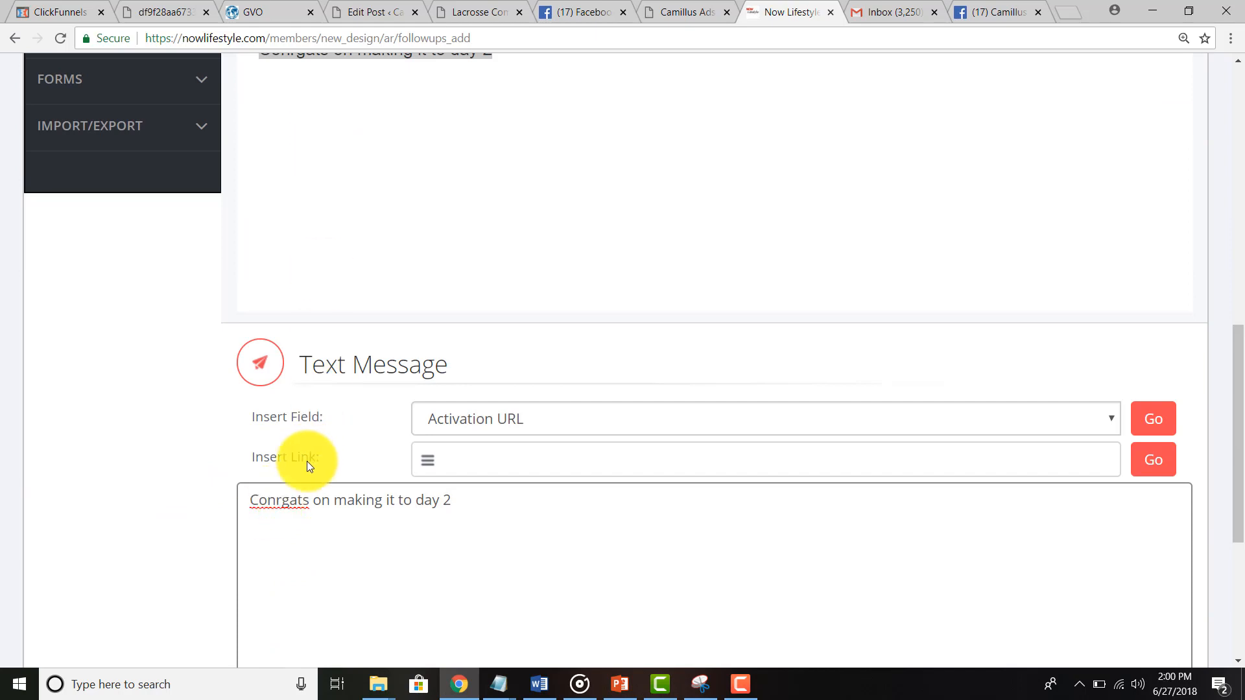
# Step: Correct 'Conrgats' to 'Congrats' in both the text and HTML message bodies
pyautogui.rightClick(299, 501)
pyautogui.click(326, 307)
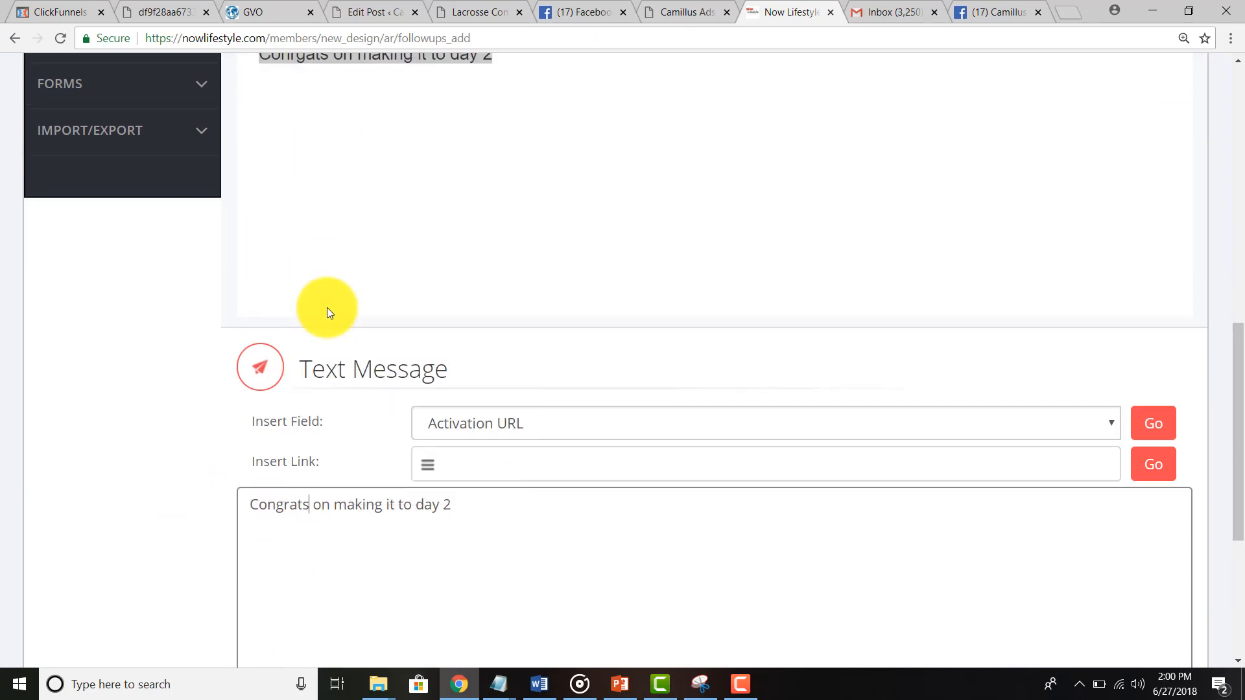
pyautogui.scroll(5, 326, 313)
pyautogui.click(302, 373)
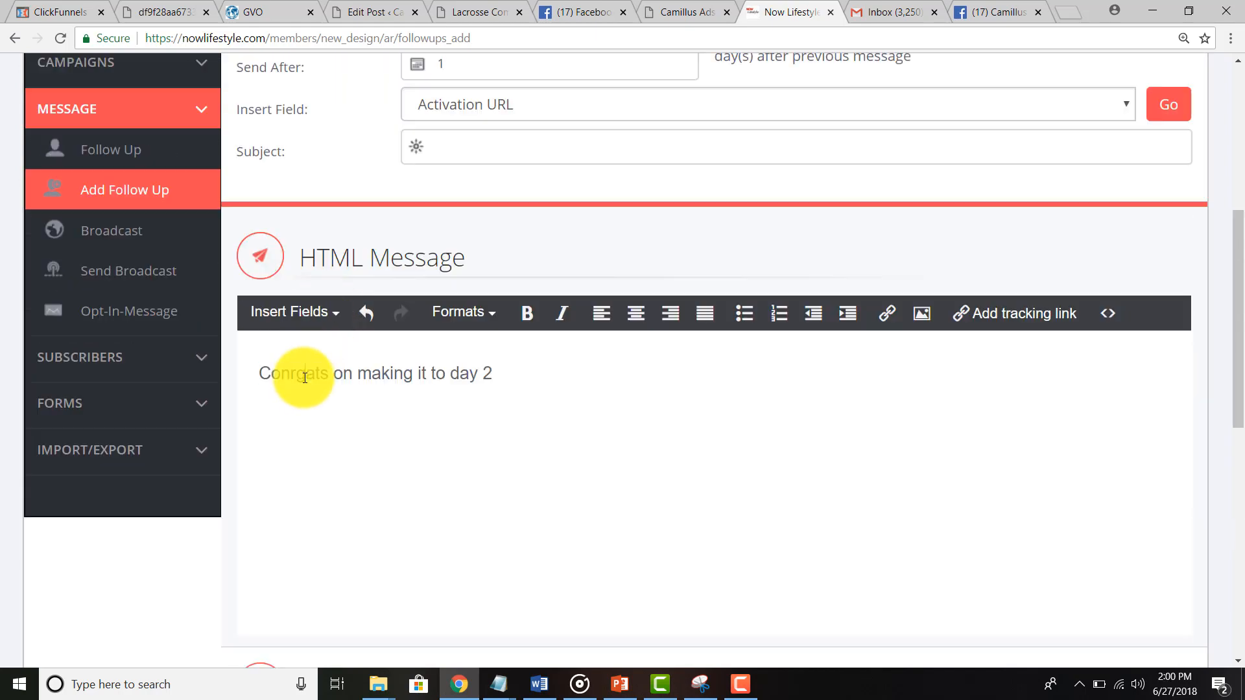
pyautogui.press('BackSpace')
pyautogui.press('BackSpace')
pyautogui.write('gr')
pyautogui.scroll(-7, 208, 548)
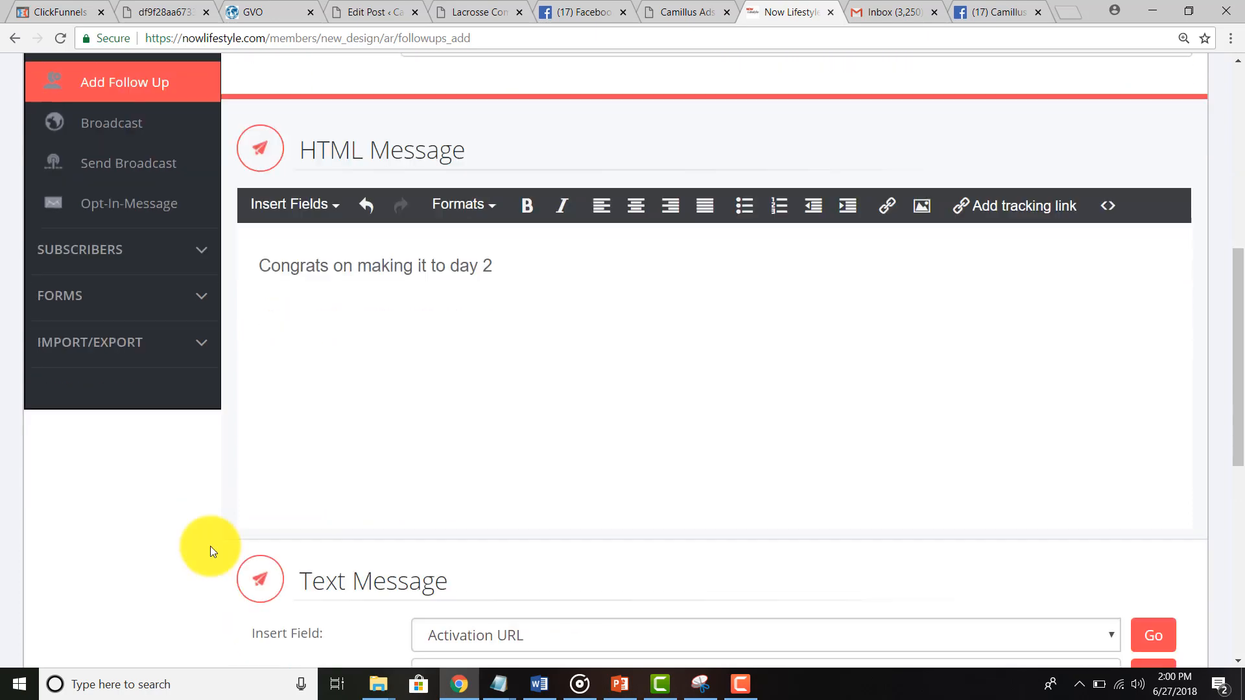
pyautogui.scroll(6, 408, 298)
# Step: Give the follow-up the subject 'The Day 2 Boom!' and add it to Chamber Test
pyautogui.click(487, 77)
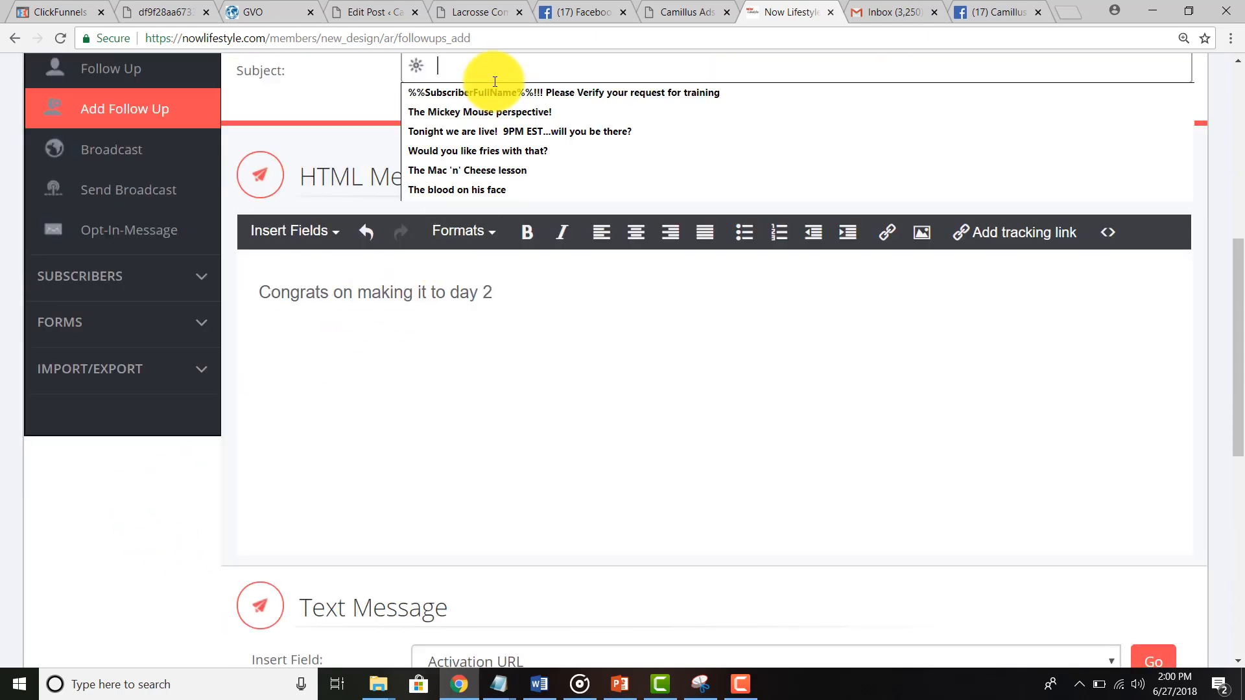
pyautogui.scroll(4, 493, 79)
pyautogui.write('The Day ')
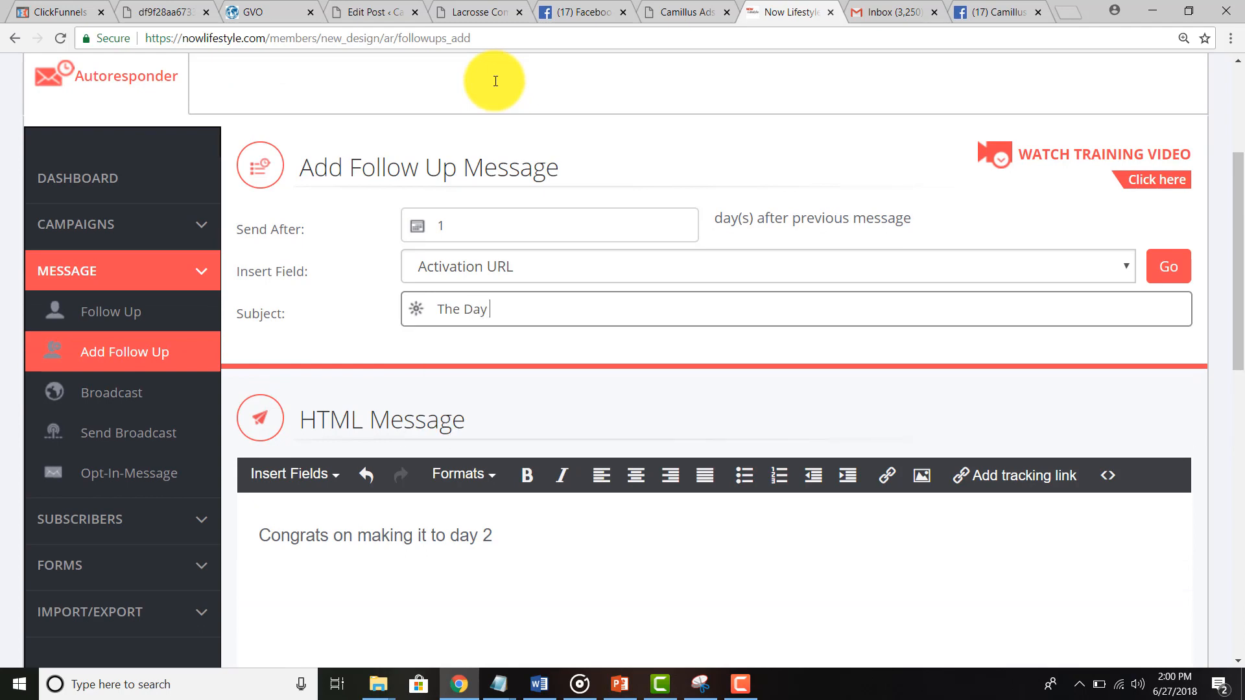
pyautogui.write('2 Boom!')
pyautogui.scroll(-15, 494, 81)
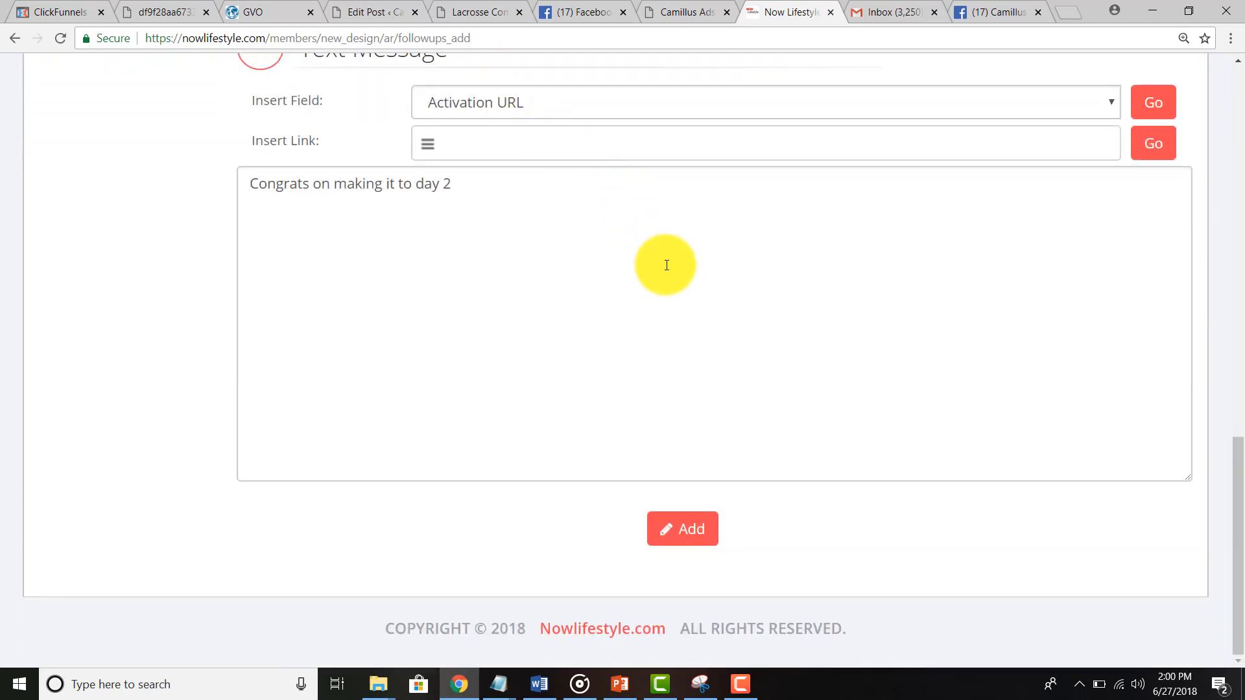
pyautogui.click(681, 527)
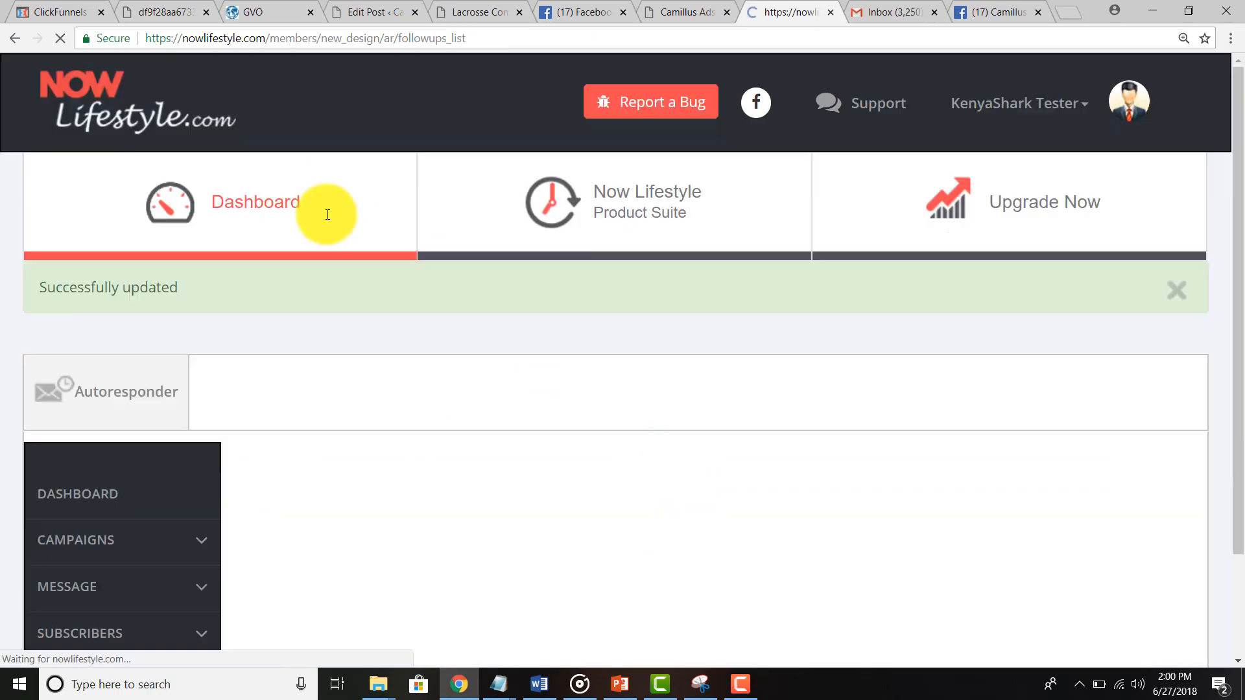
pyautogui.scroll(-5, 328, 214)
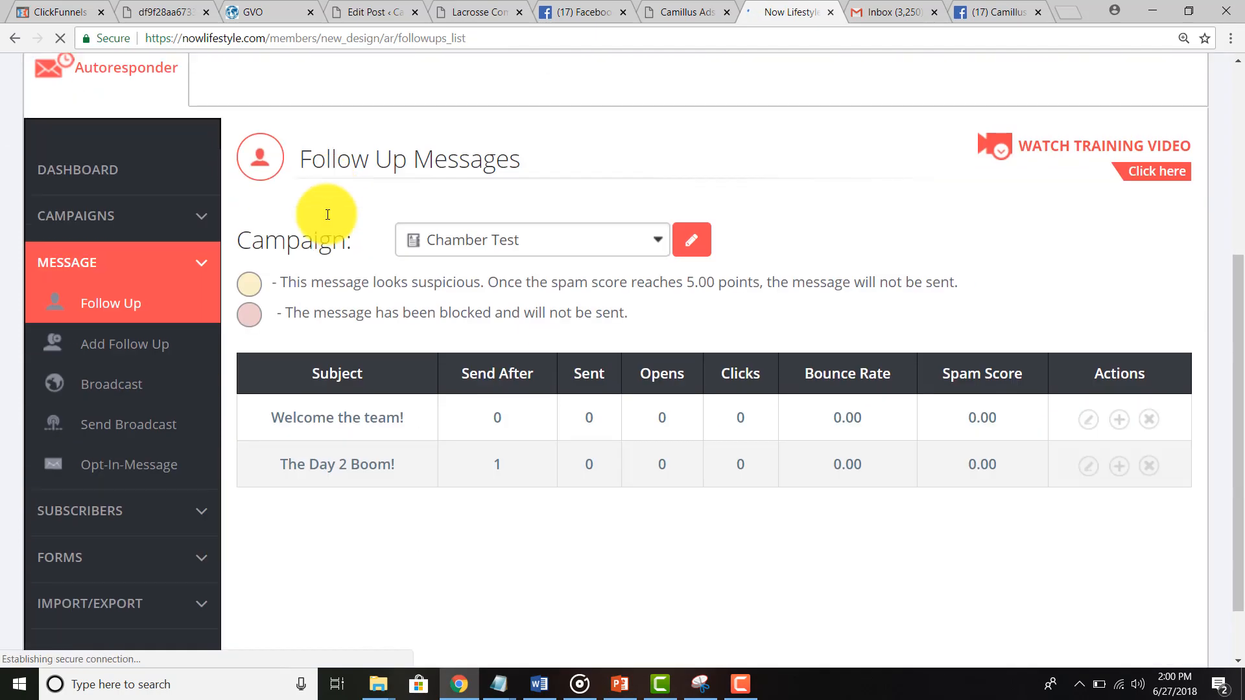
pyautogui.click(869, 11)
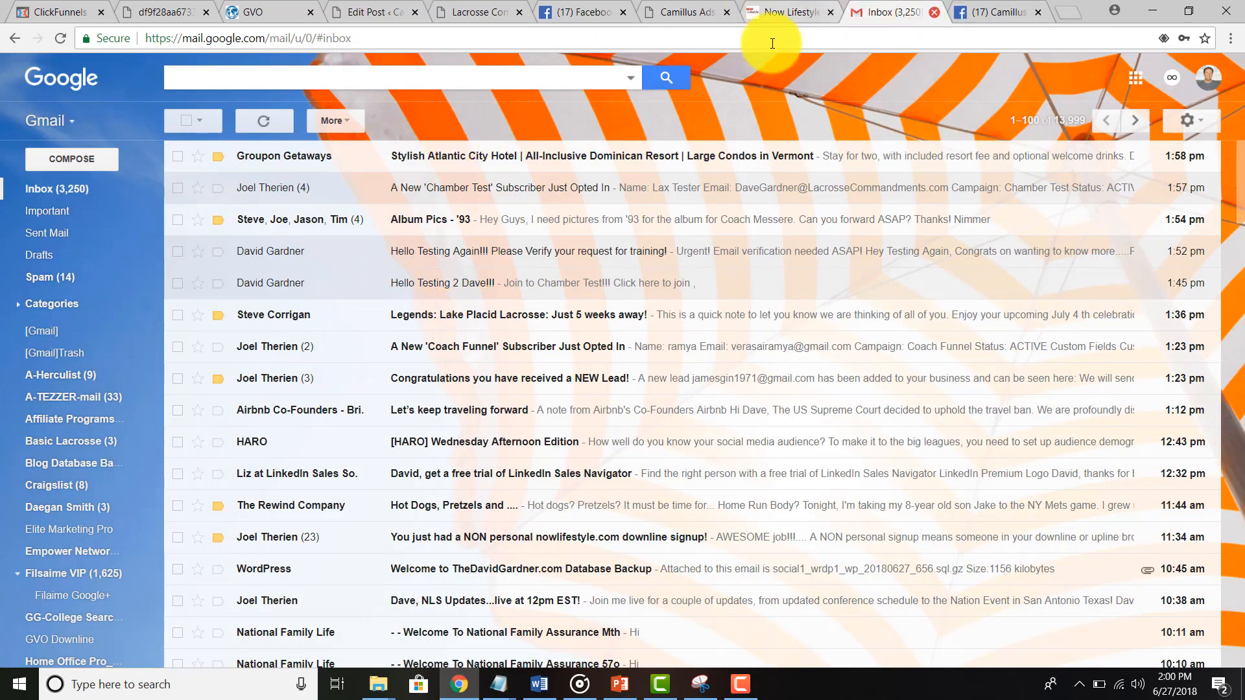
# Step: Return to the 'Testing Email Camaigns' post on camillusads.com and select the e-mail's domain
pyautogui.click(455, 22)
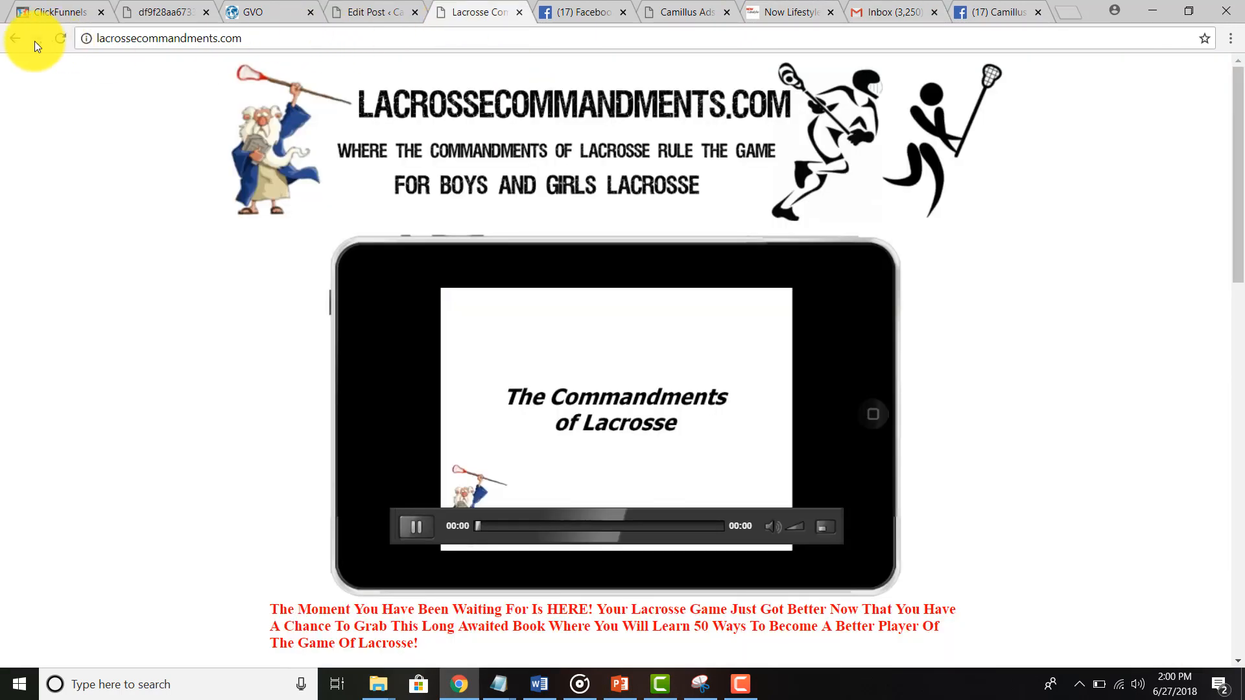
pyautogui.click(16, 39)
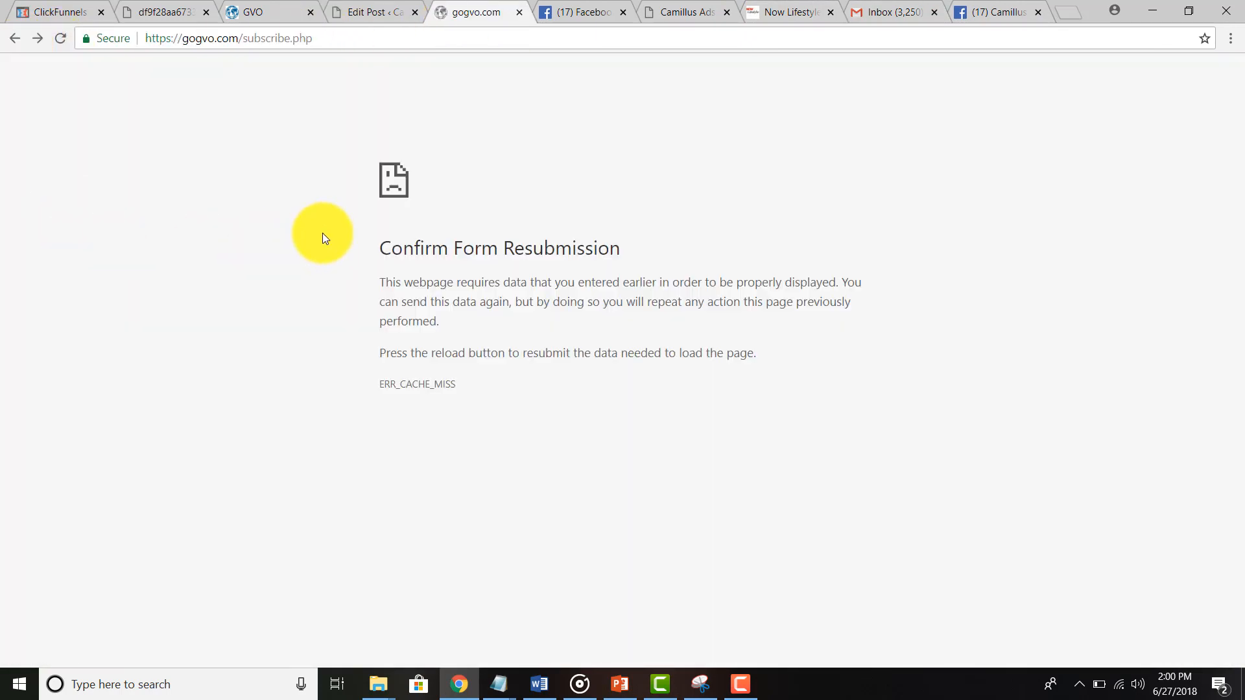
pyautogui.click(10, 37)
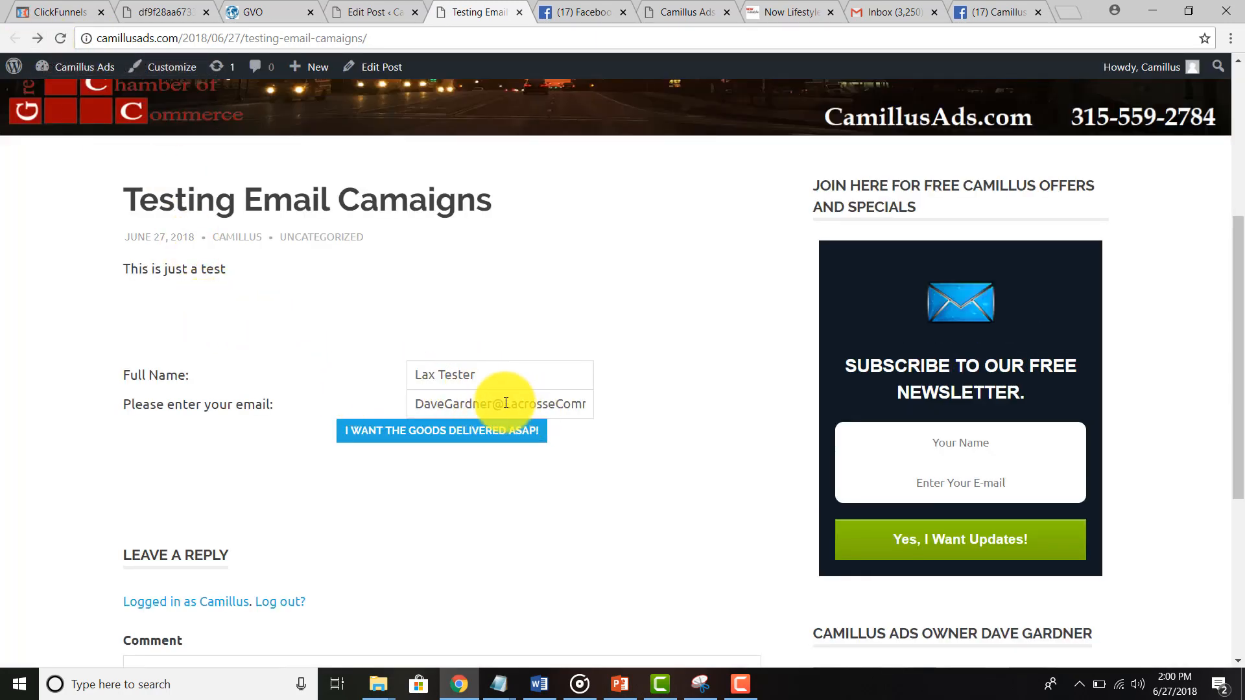
pyautogui.moveTo(500, 403); pyautogui.dragTo(645, 404)
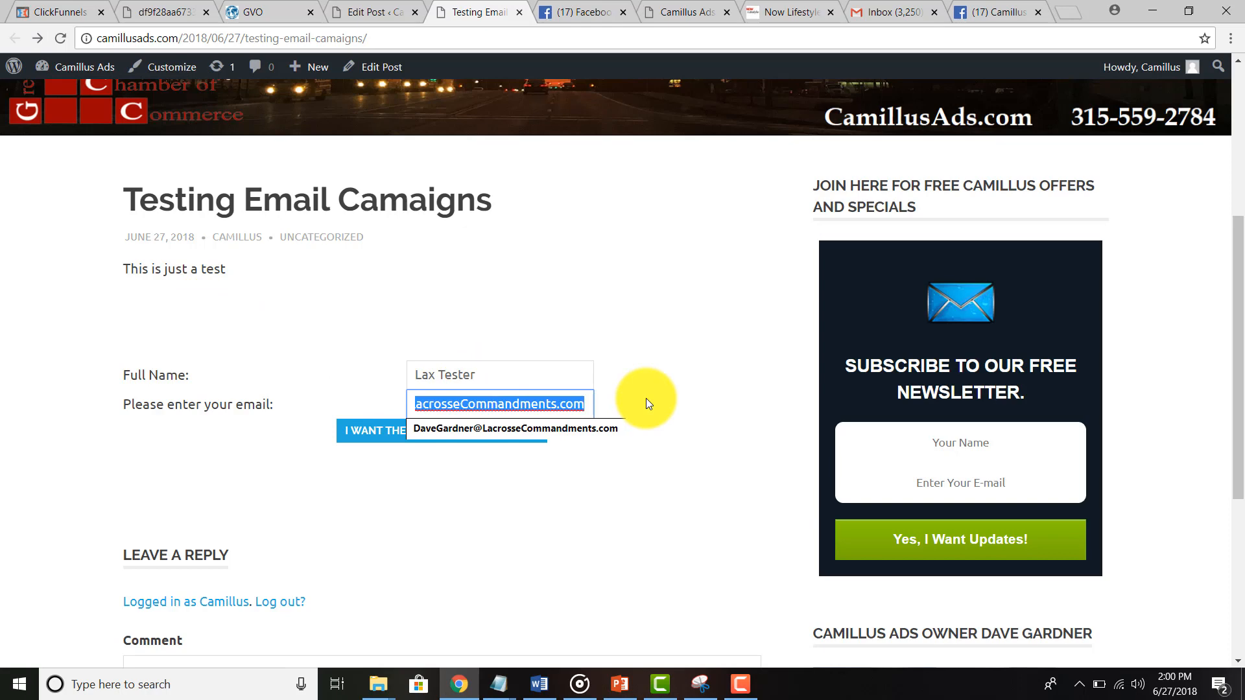
# Step: Swap in a different test e-mail address from autofill and submit the signup form
pyautogui.write('My')
pyautogui.press('Down')
pyautogui.press('Return')
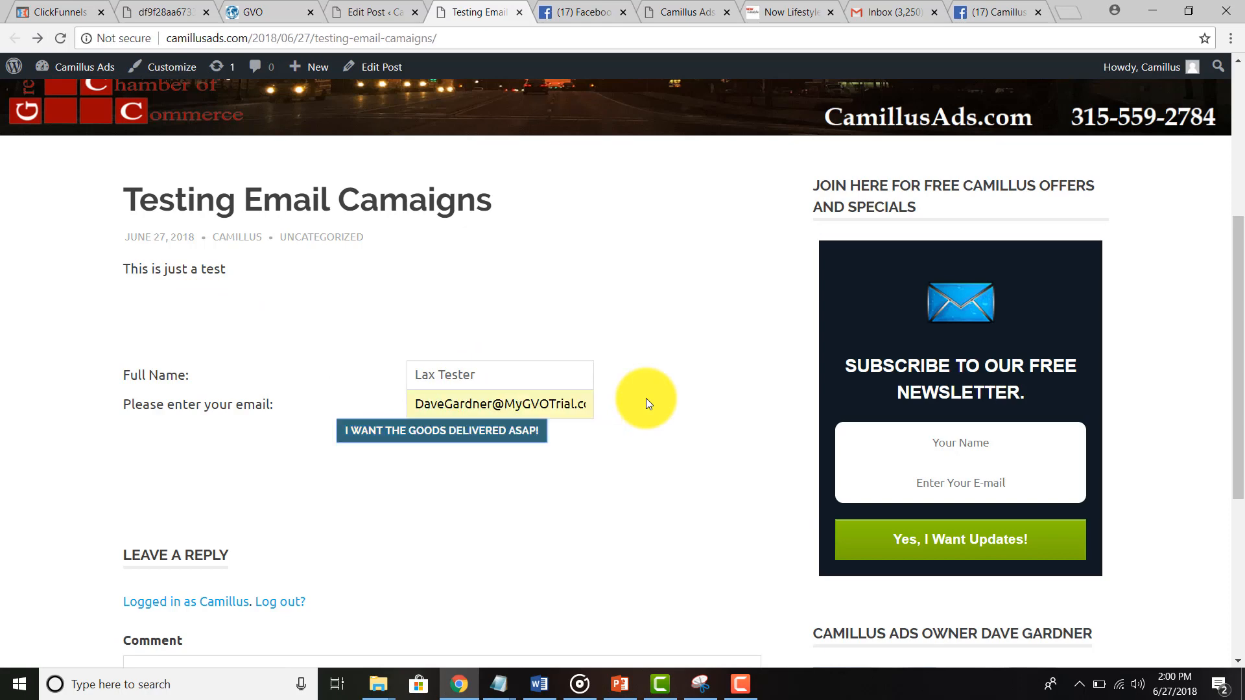
pyautogui.press('Tab')
pyautogui.moveTo(509, 404); pyautogui.dragTo(678, 406)
pyautogui.write('Resou')
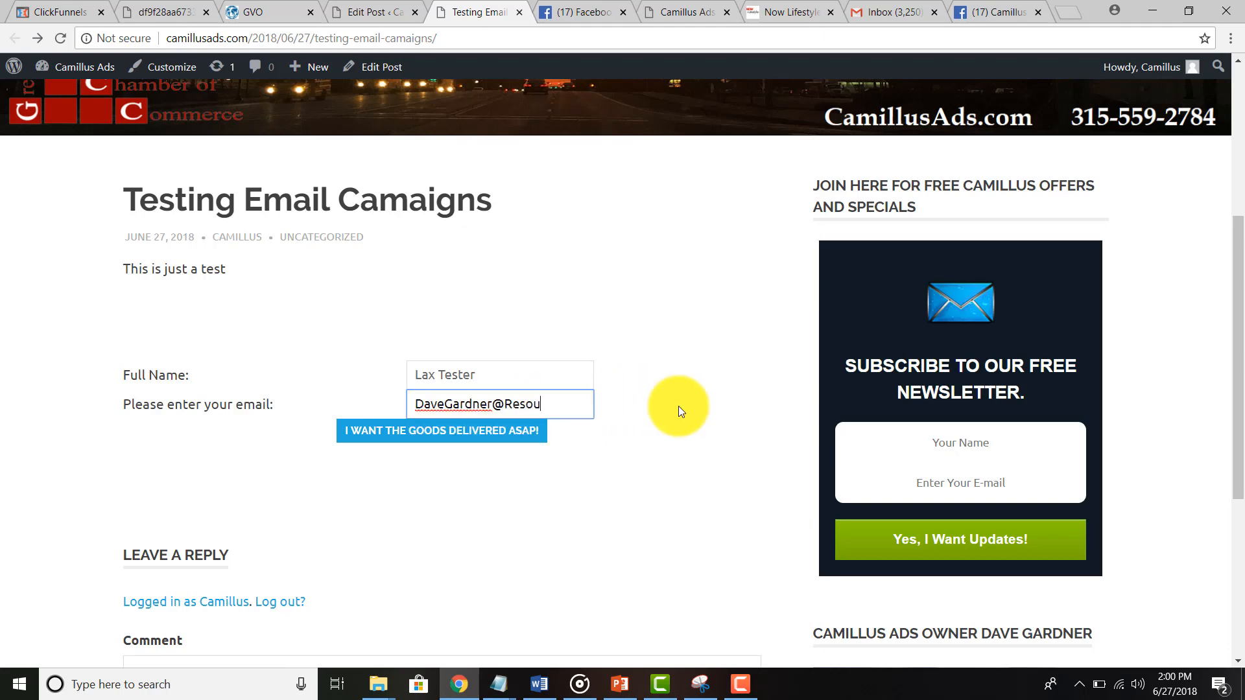
pyautogui.press('BackSpace')
pyautogui.press('BackSpace')
pyautogui.press('BackSpace')
pyautogui.press('BackSpace')
pyautogui.press('BackSpace')
pyautogui.write('My')
pyautogui.press('Down')
pyautogui.press('Down')
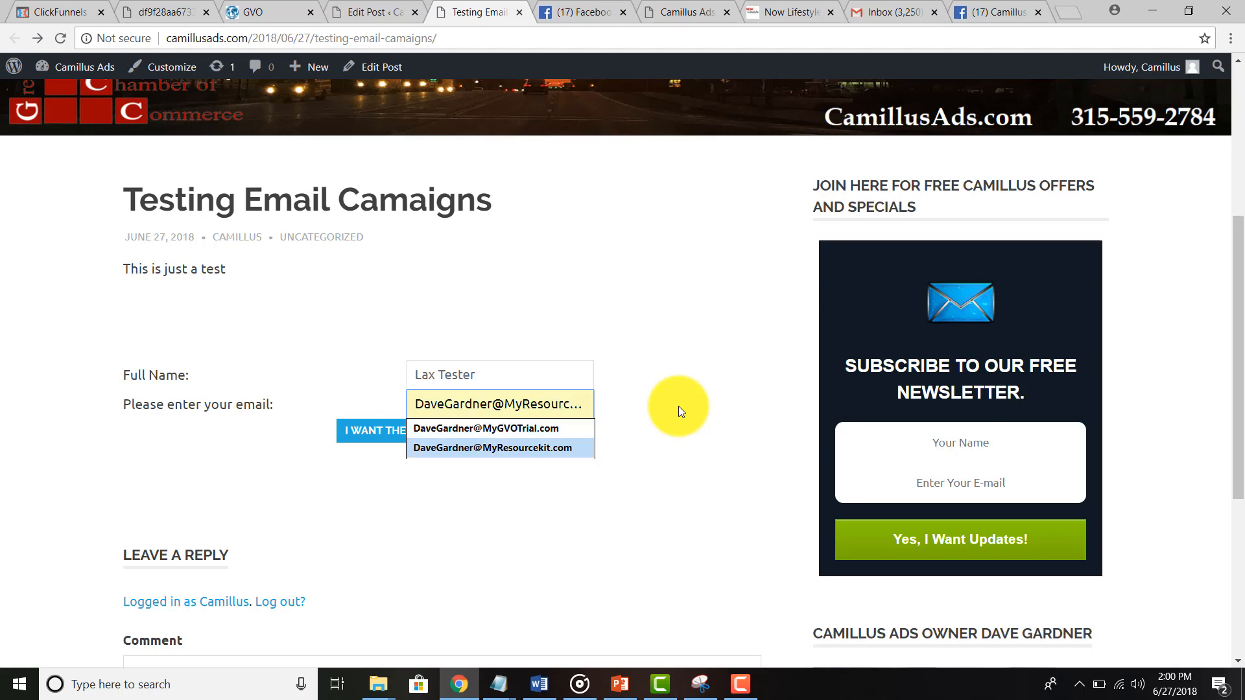
pyautogui.press('Tab')
pyautogui.click(417, 442)
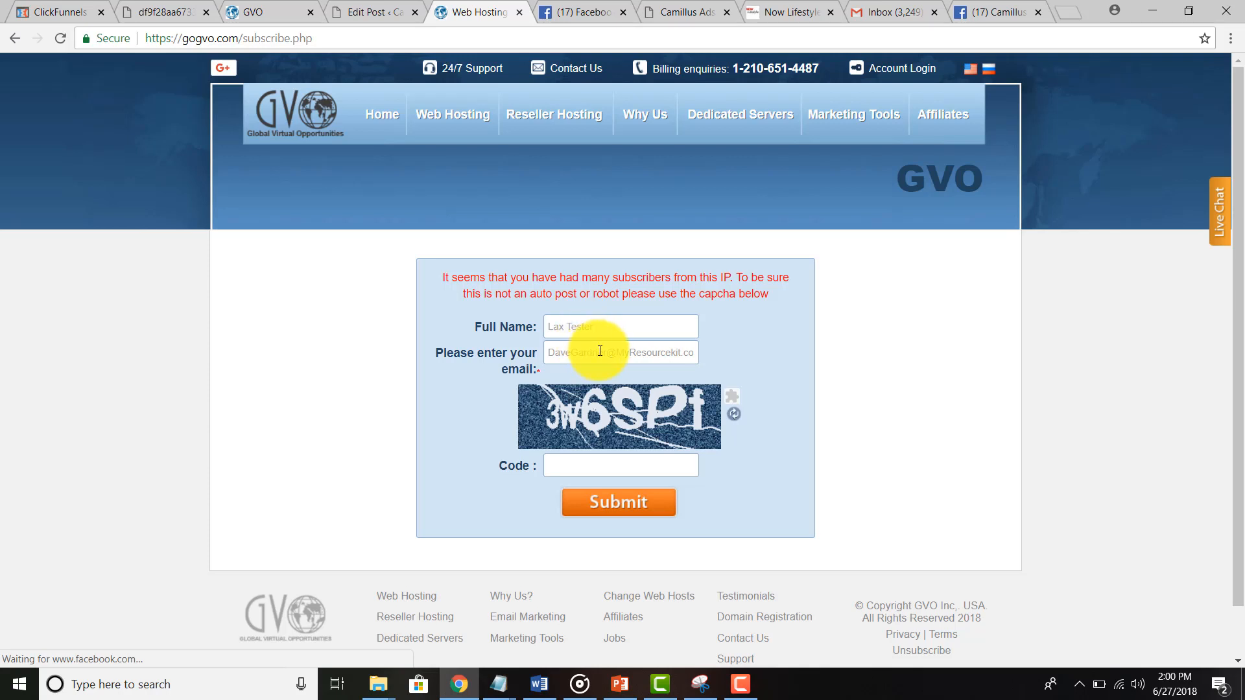
# Step: Autofill the name and test e-mail on GVO's form, enter the captcha code, and submit
pyautogui.click(598, 350)
pyautogui.click(598, 332)
pyautogui.click(597, 348)
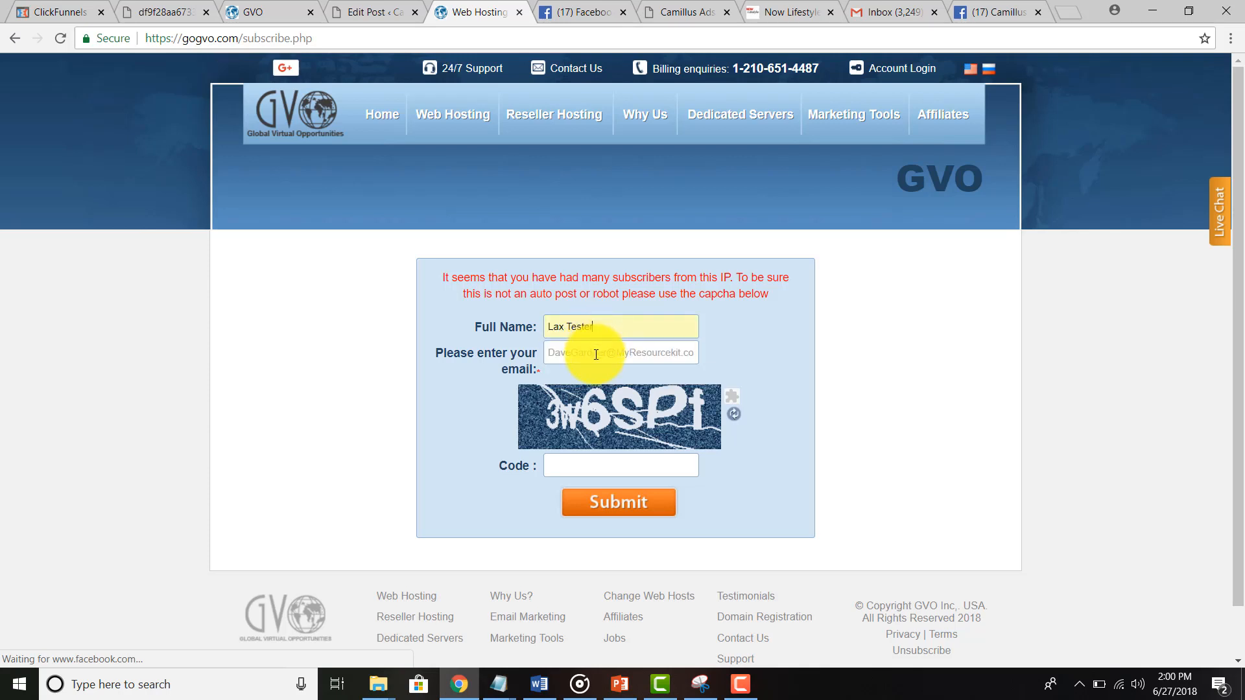
pyautogui.click(597, 354)
pyautogui.click(598, 376)
pyautogui.click(601, 466)
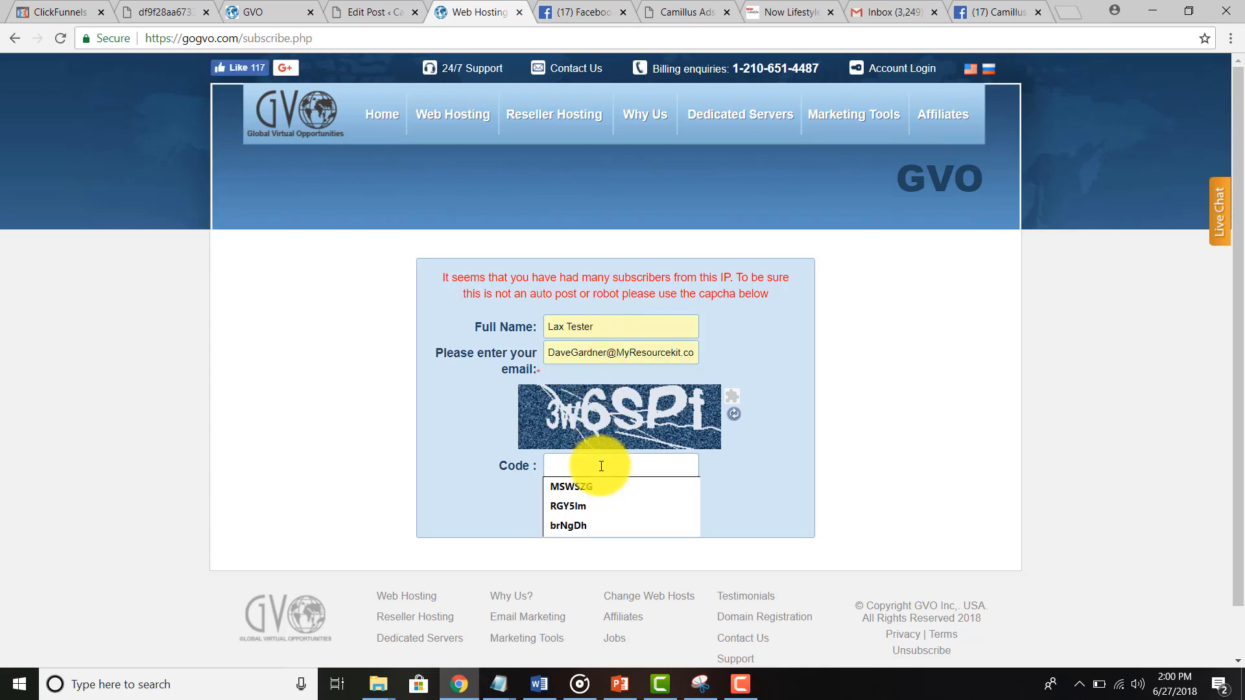
pyautogui.write('3')
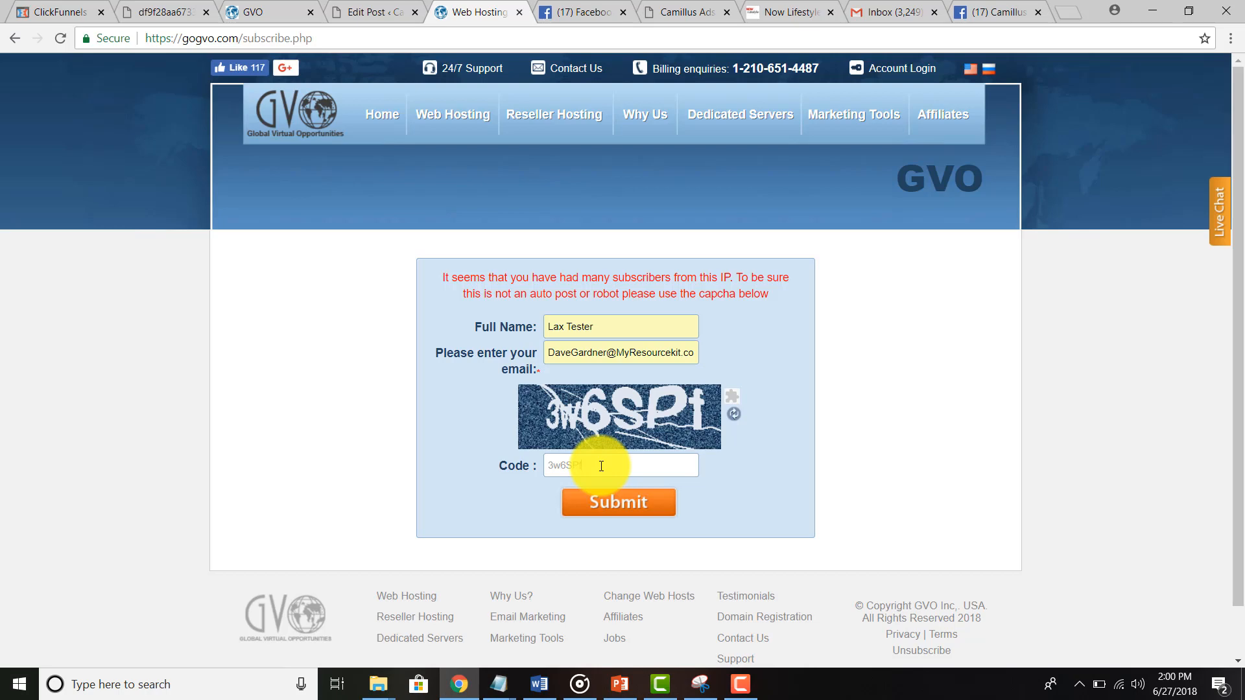
pyautogui.write('w6SPf')
pyautogui.click(614, 510)
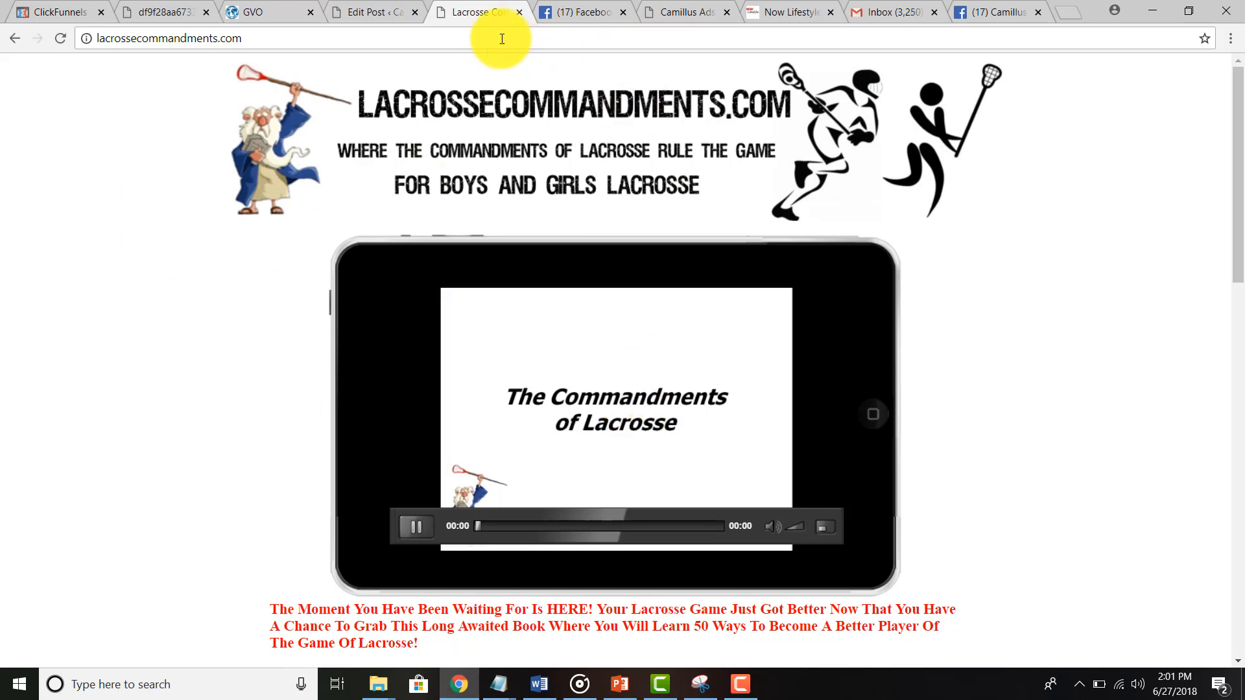
# Step: Check the new Chamber Test opt-in notification in Gmail and note the subscriber's address
pyautogui.click(886, 10)
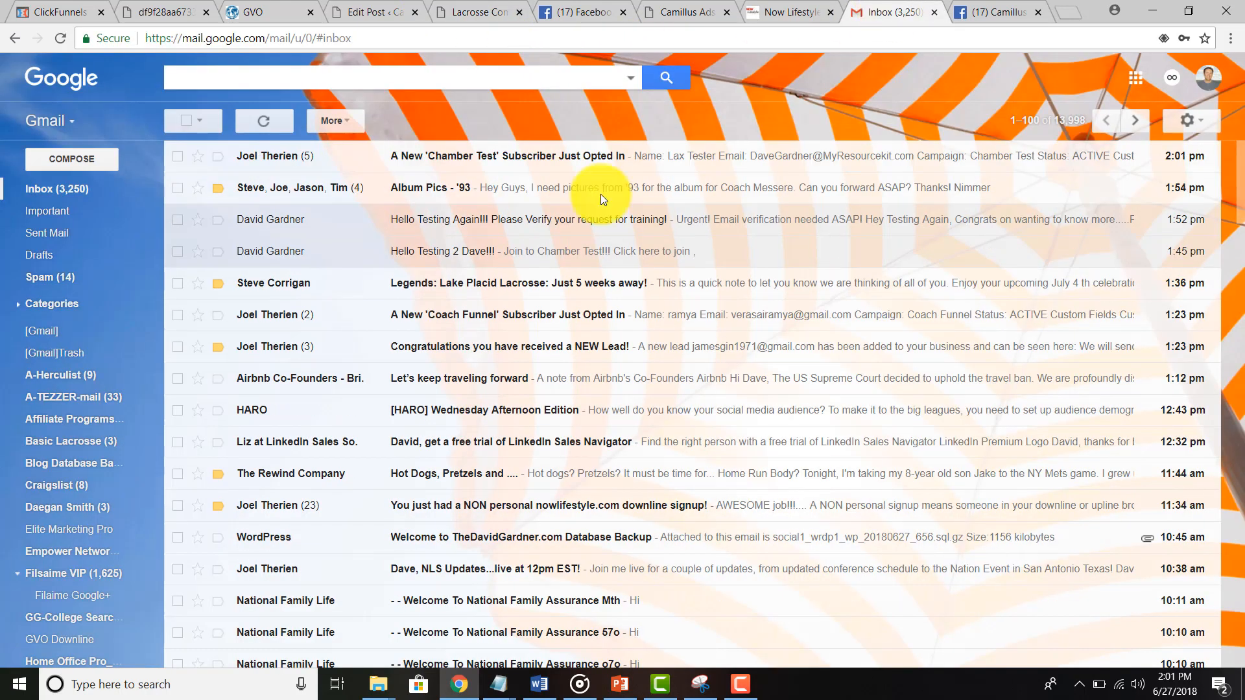
pyautogui.click(294, 162)
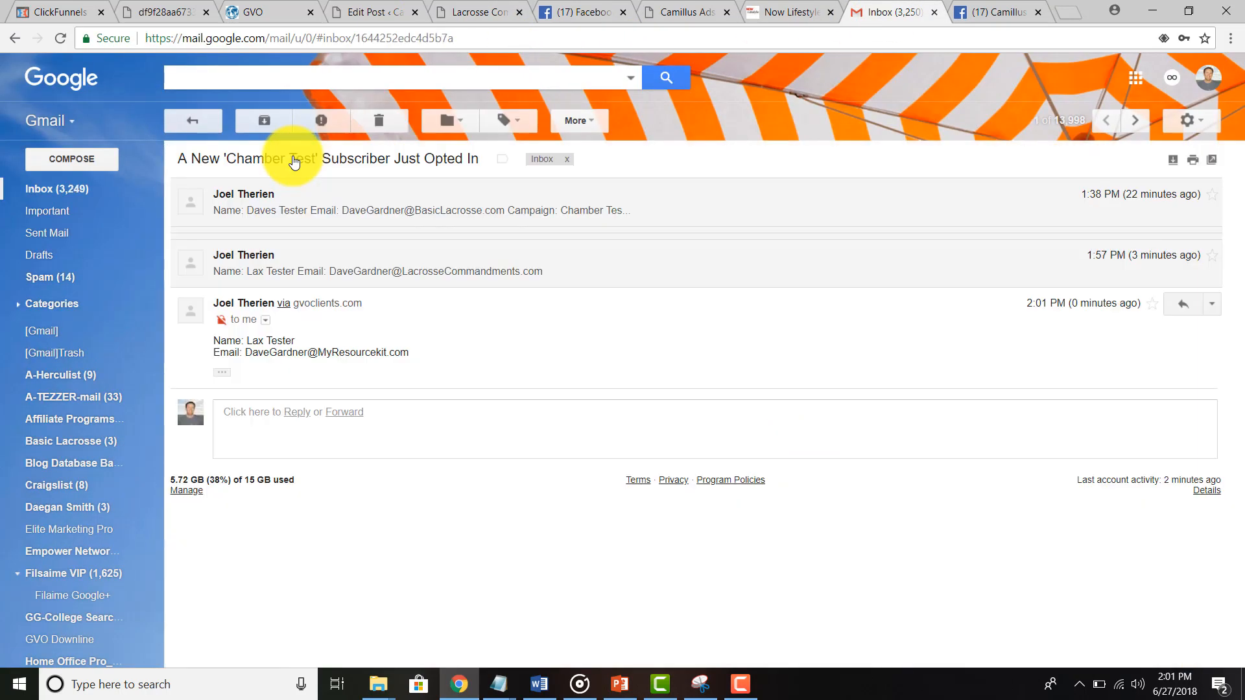
pyautogui.moveTo(246, 350); pyautogui.dragTo(414, 356)
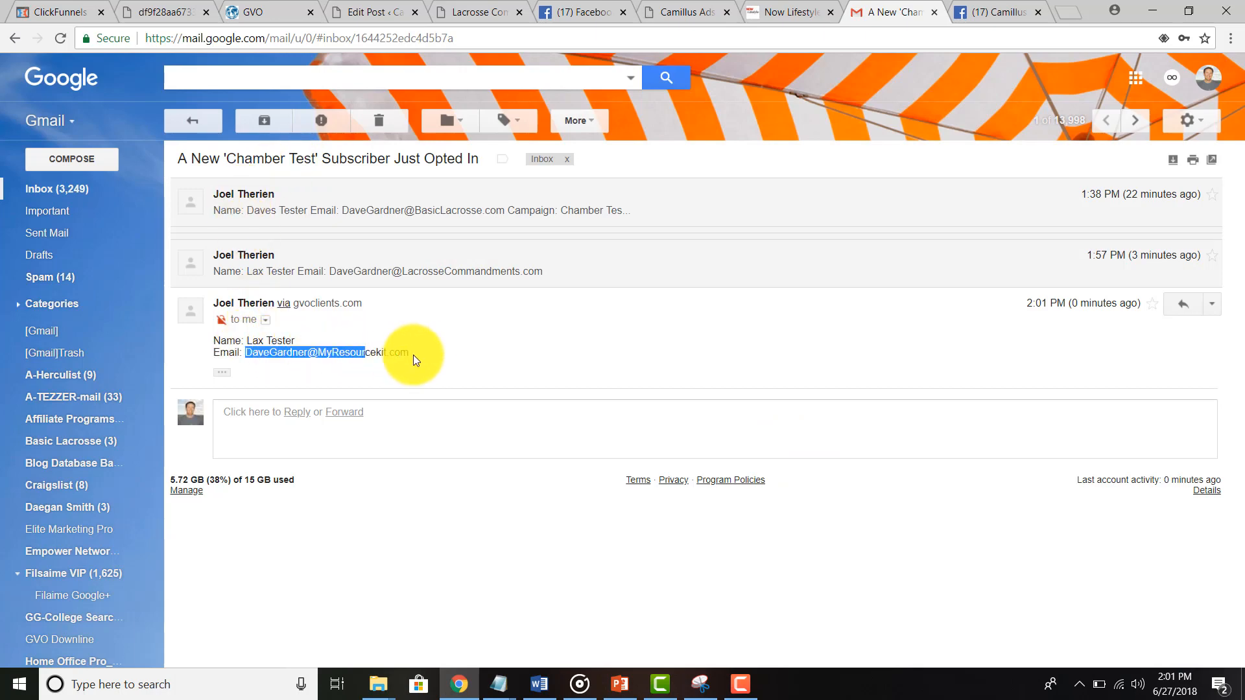
pyautogui.click(202, 123)
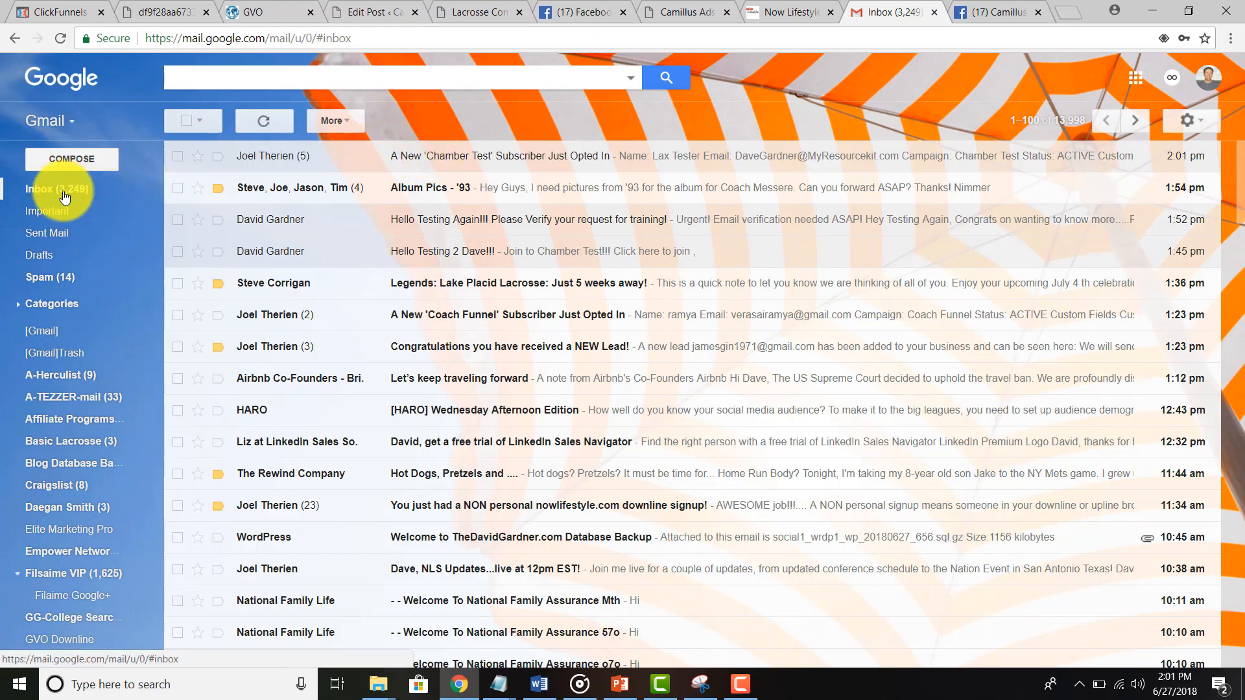
pyautogui.click(784, 13)
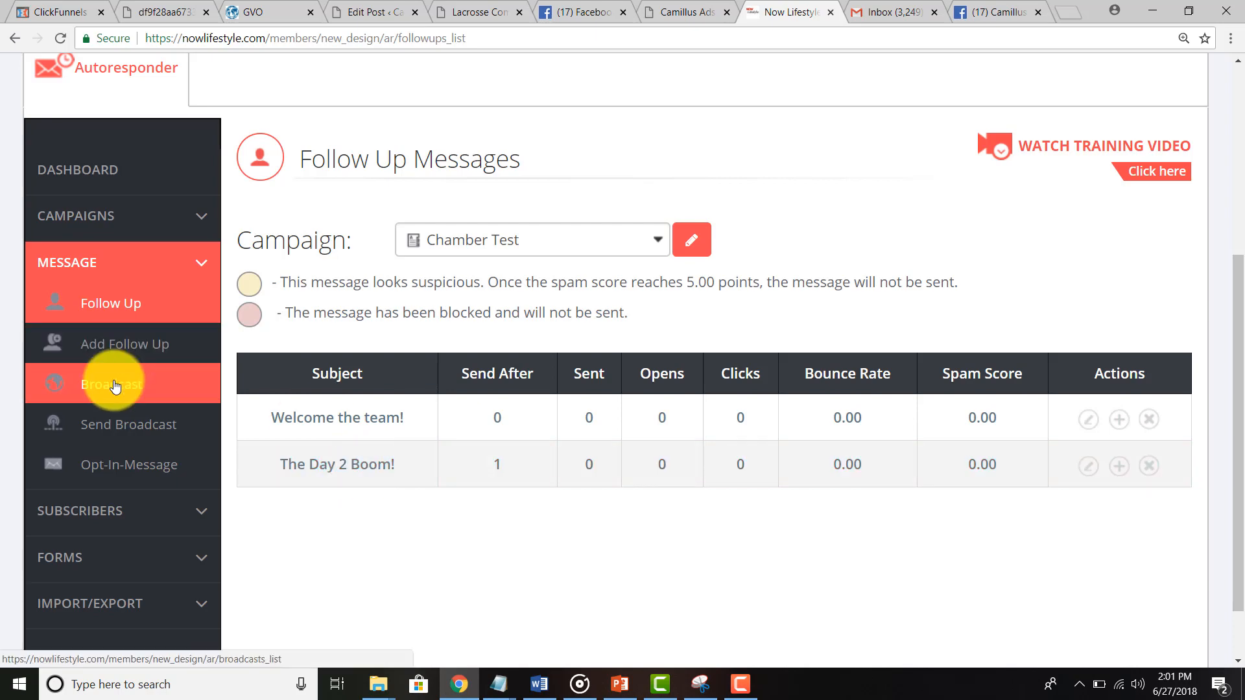
# Step: Review the Chamber Test subscribers list: last follow-up 2018-06-27, next due 2018-06-28
pyautogui.scroll(-2, 114, 386)
pyautogui.click(97, 444)
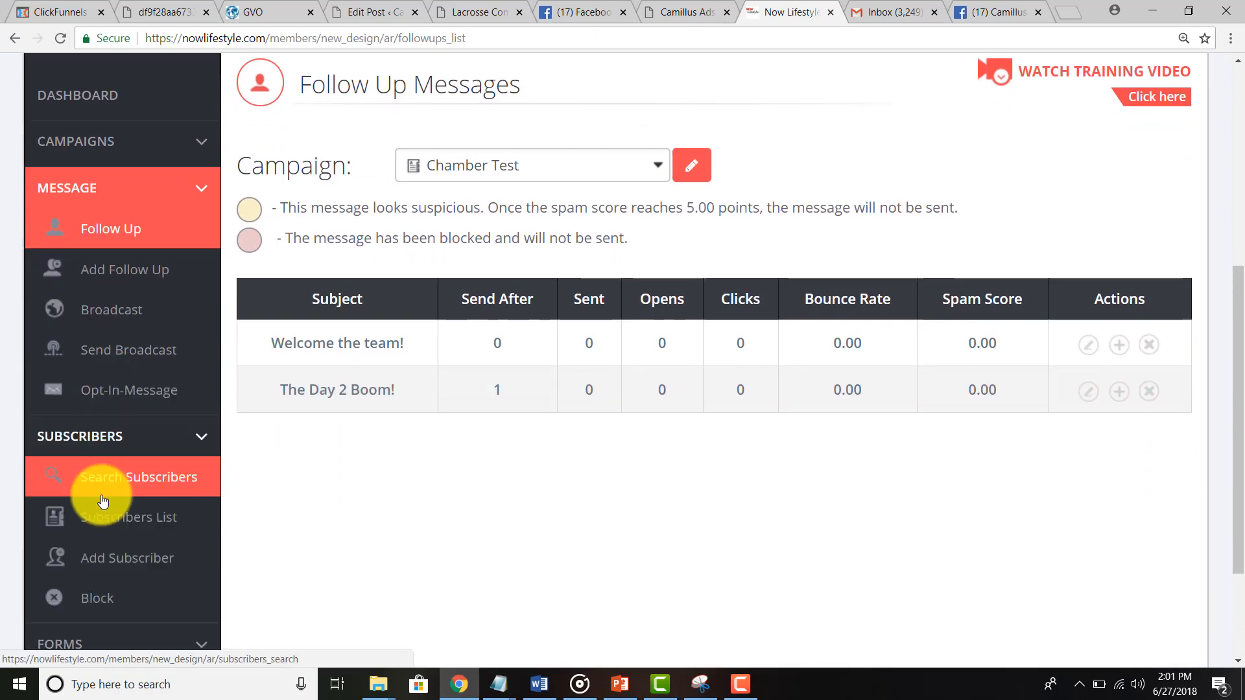
pyautogui.click(108, 526)
pyautogui.scroll(-7, 260, 514)
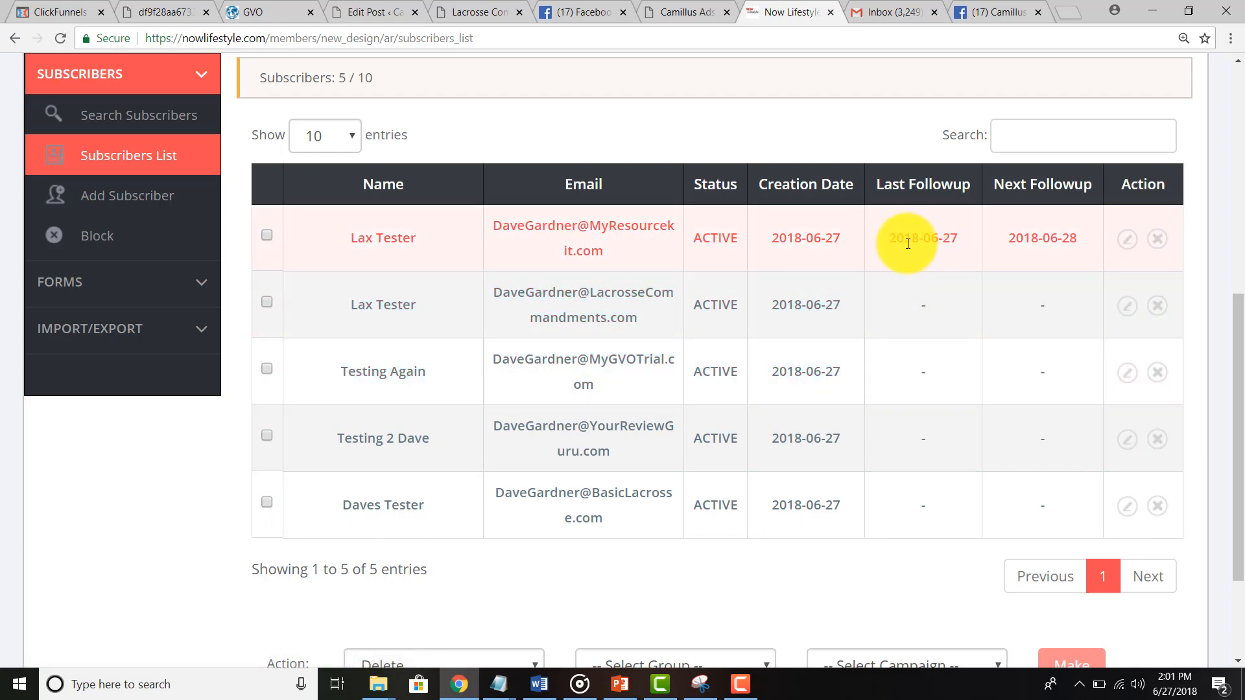
pyautogui.moveTo(887, 239); pyautogui.dragTo(1017, 239)
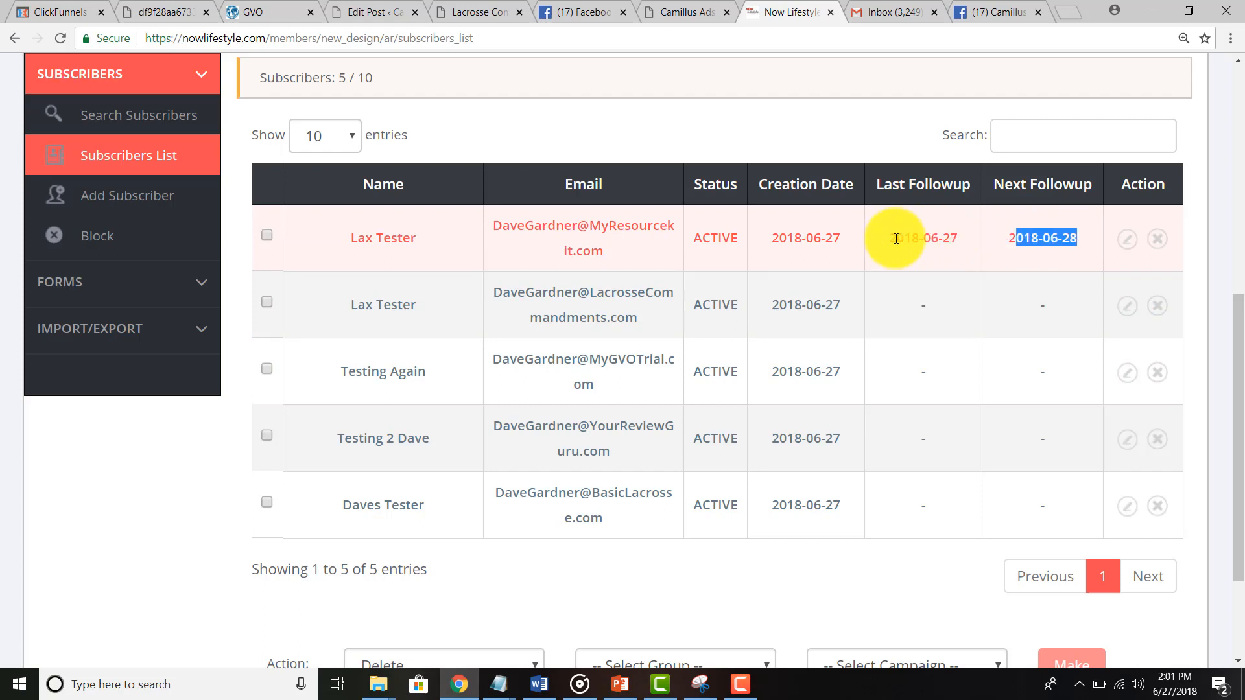
pyautogui.moveTo(895, 240); pyautogui.dragTo(1077, 240)
pyautogui.moveTo(923, 302); pyautogui.dragTo(1051, 506)
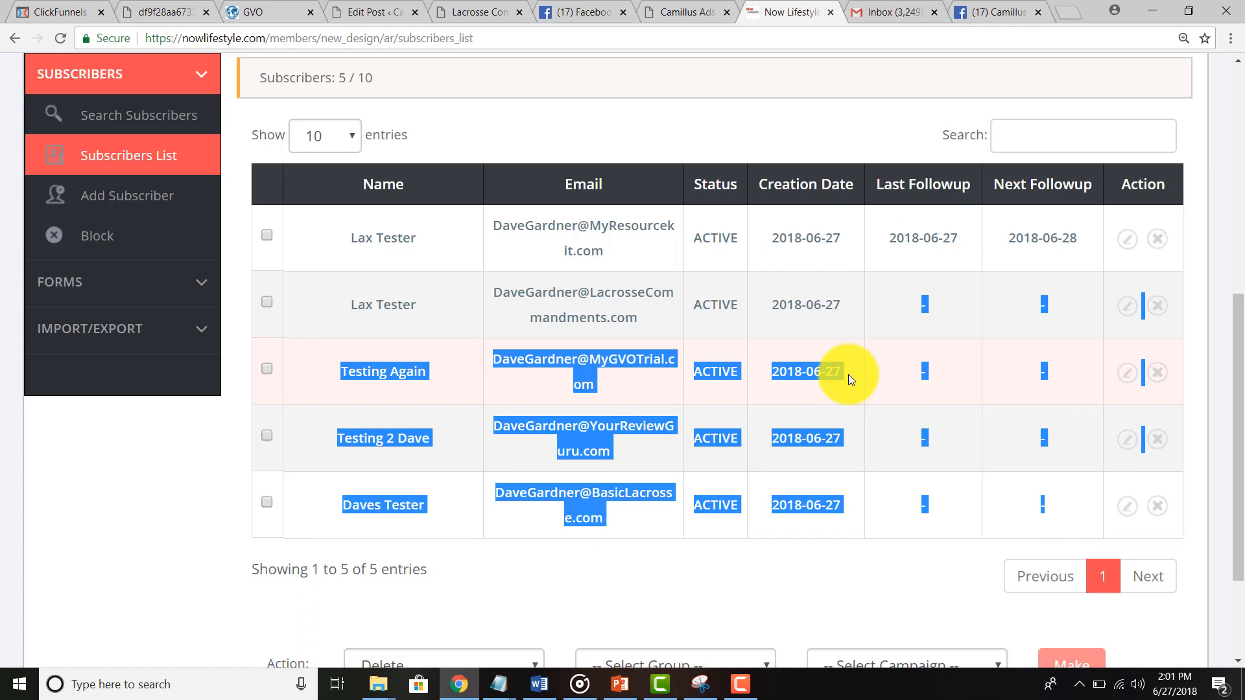
pyautogui.click(885, 17)
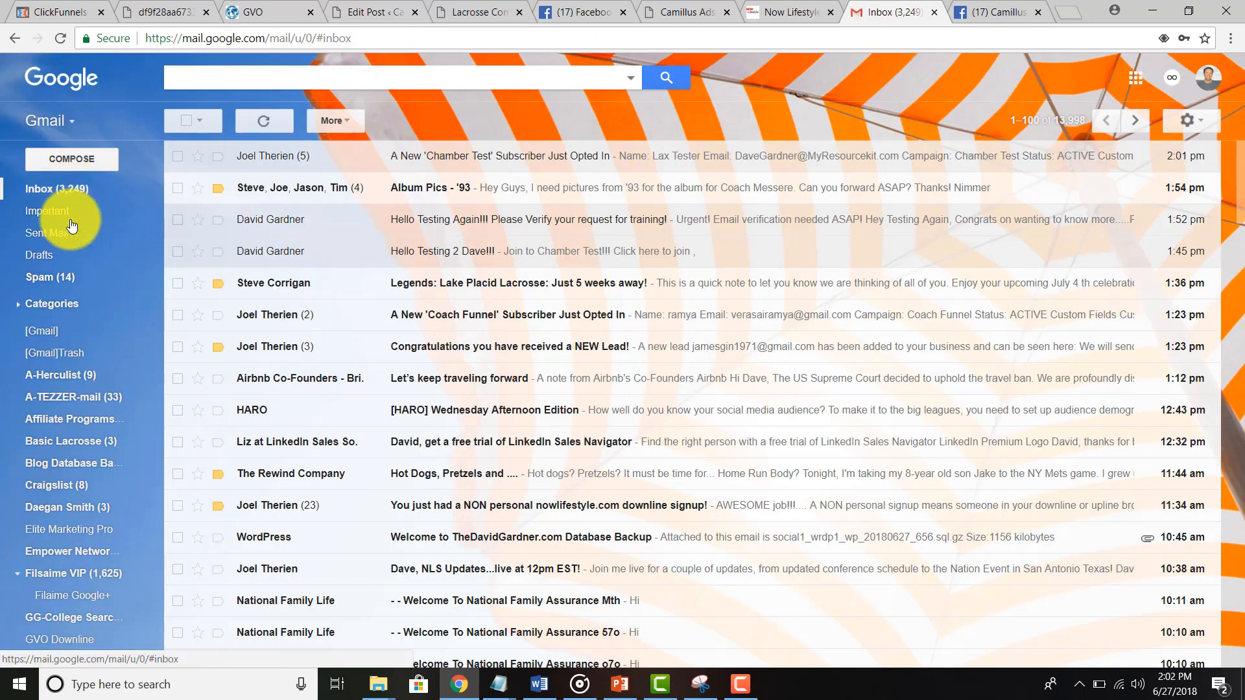
# Step: Sort the Chamber Test subscribers by email address, then open the Add Follow Up Message form
pyautogui.click(774, 11)
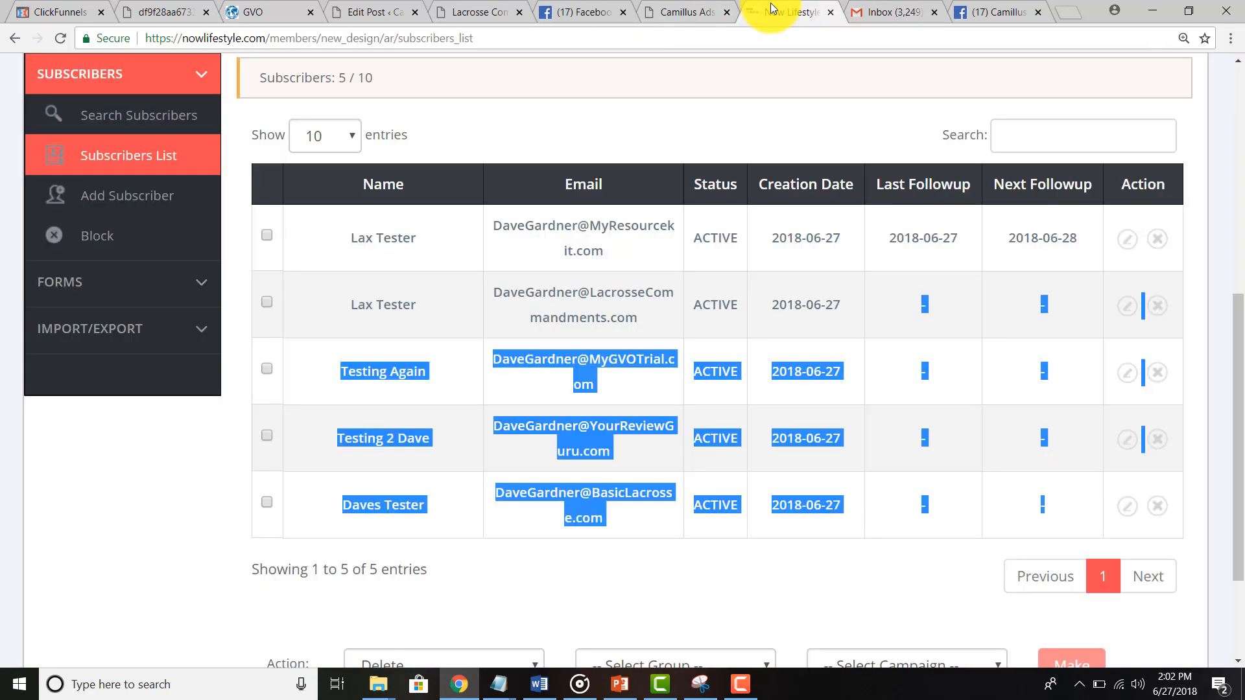
pyautogui.click(604, 196)
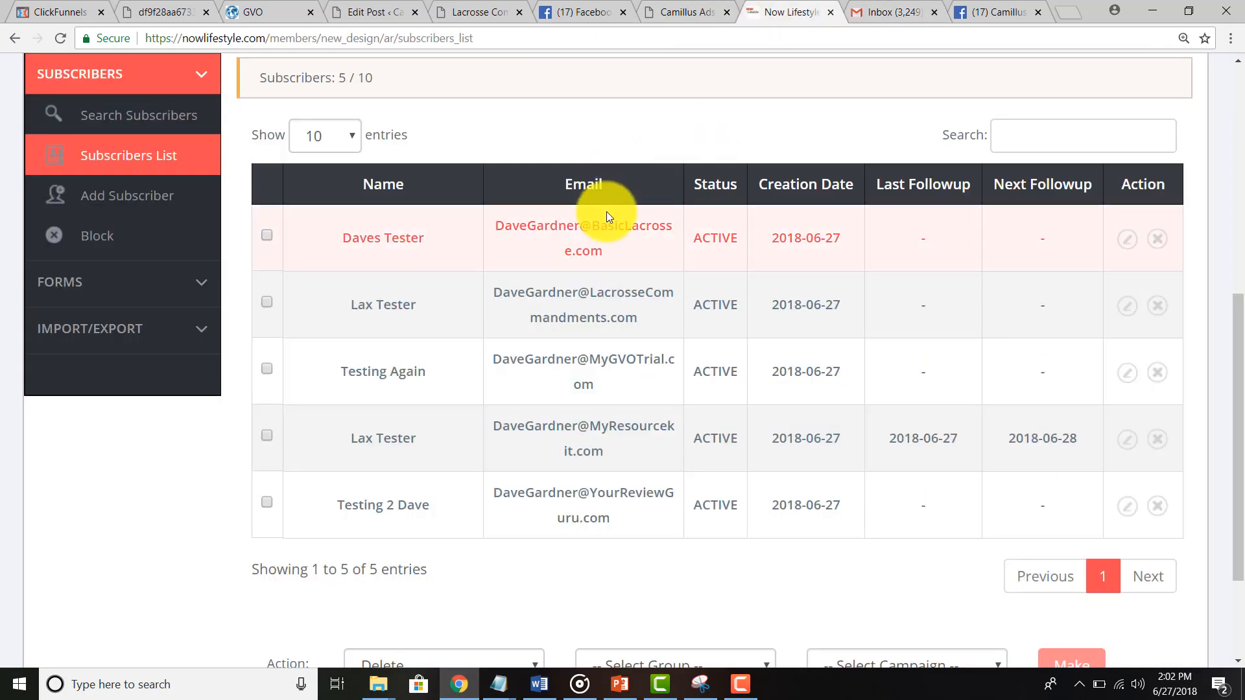
pyautogui.scroll(5, 555, 607)
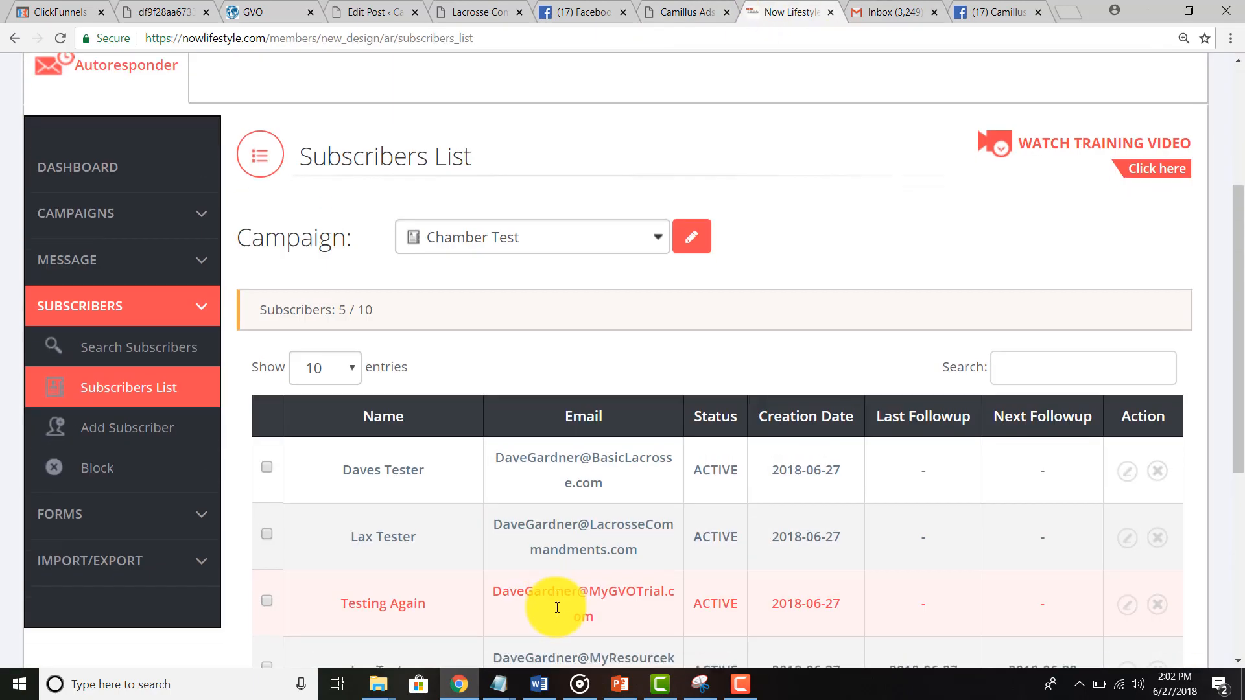
pyautogui.scroll(-4, 556, 605)
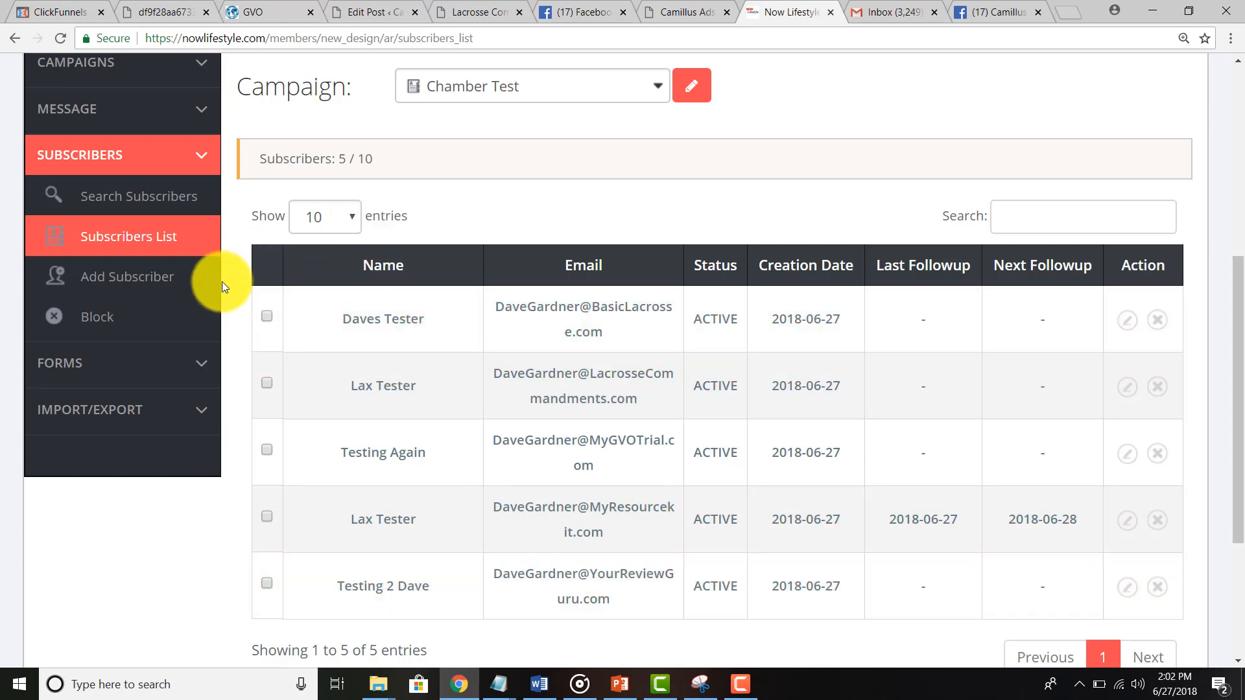
pyautogui.scroll(1, 223, 279)
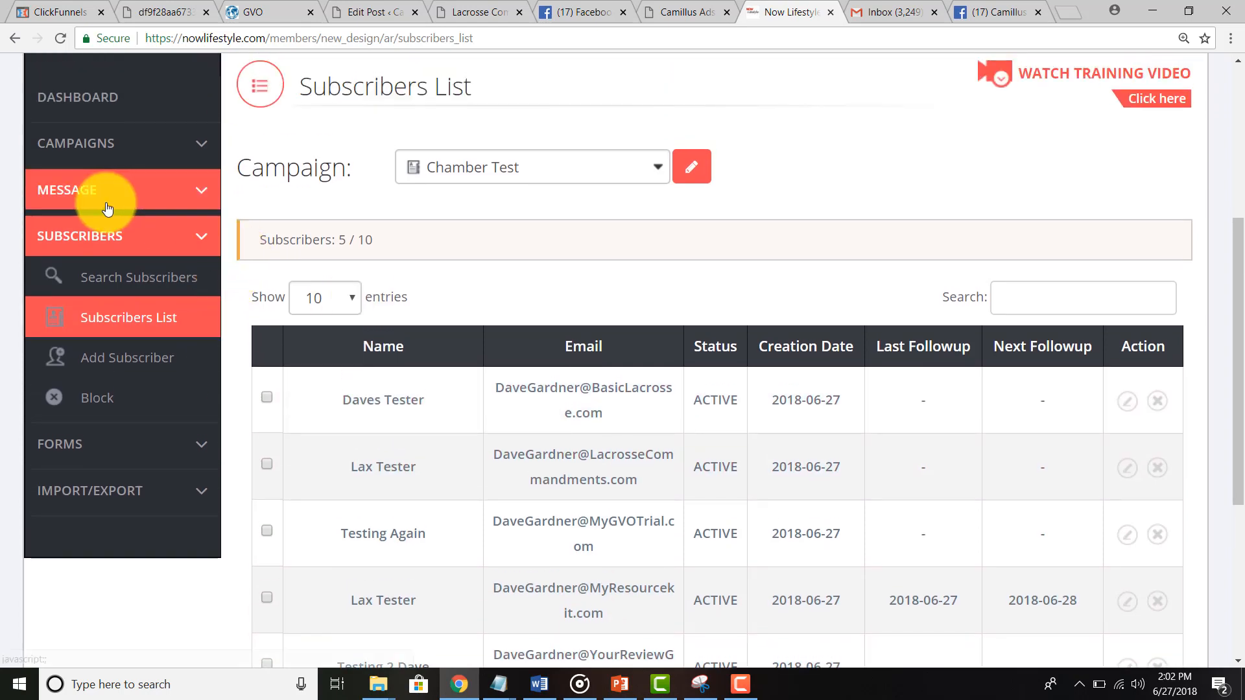
pyautogui.click(107, 208)
pyautogui.click(115, 254)
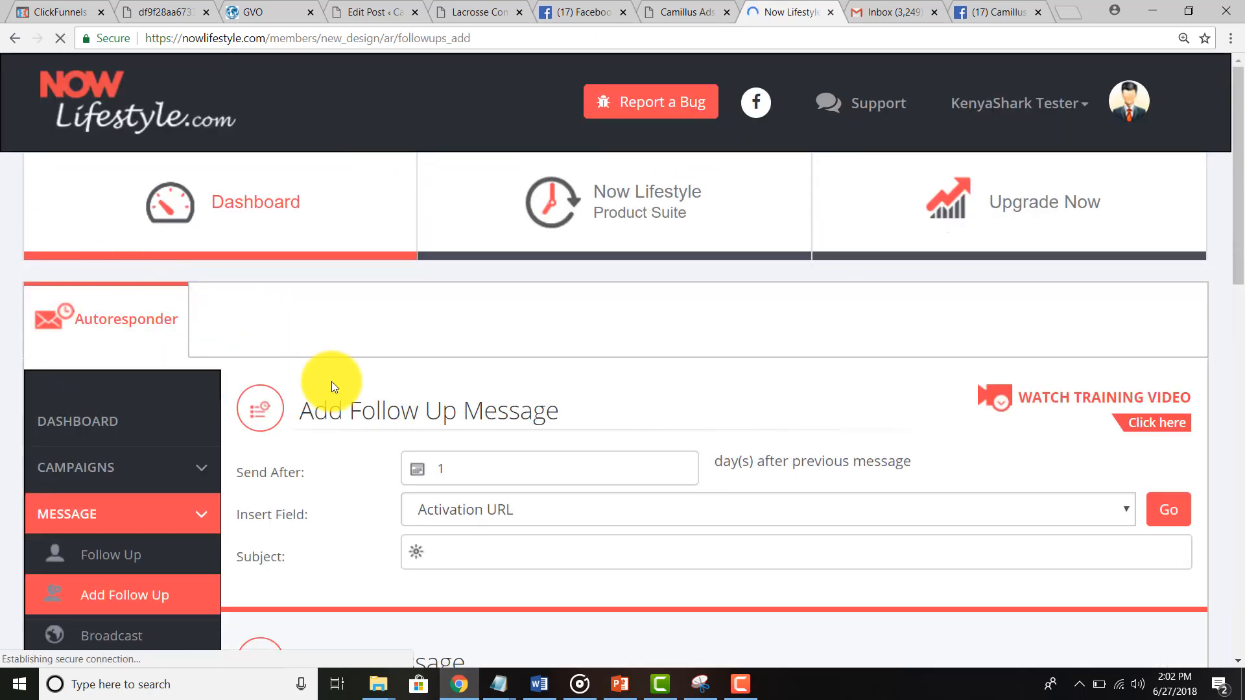
# Step: Look over the blank Add Follow Up Message form before returning to the Gmail inbox
pyautogui.scroll(-2, 332, 386)
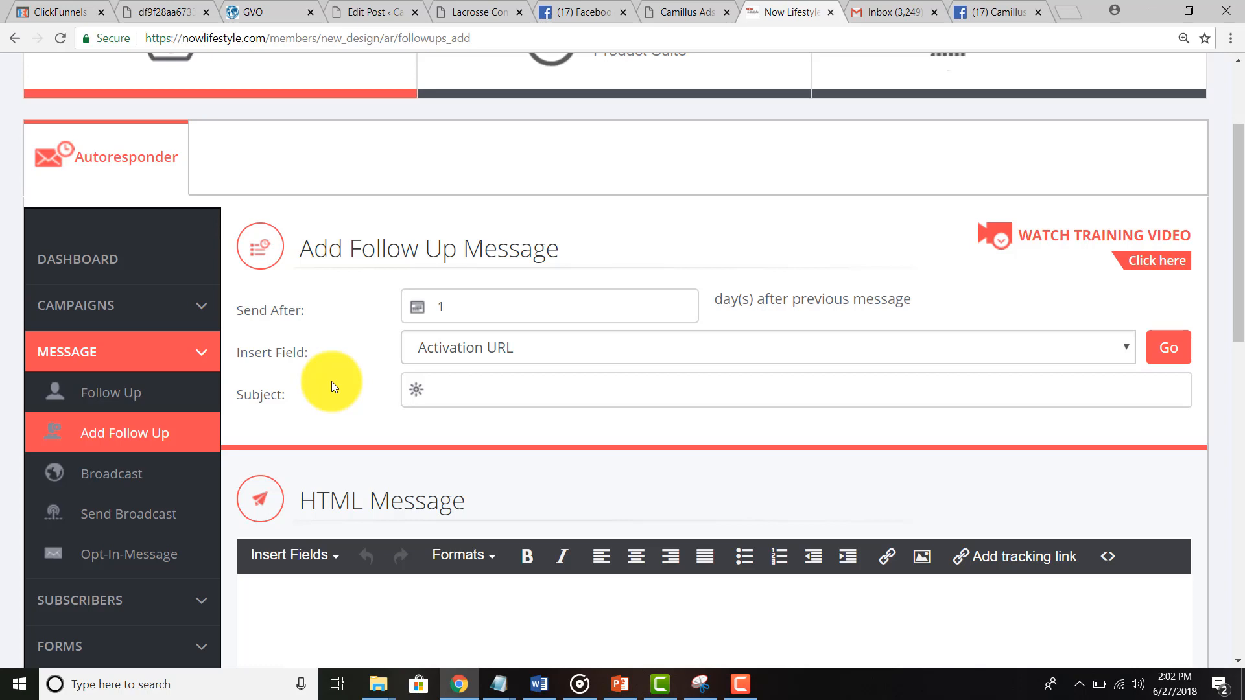
pyautogui.scroll(-1, 332, 386)
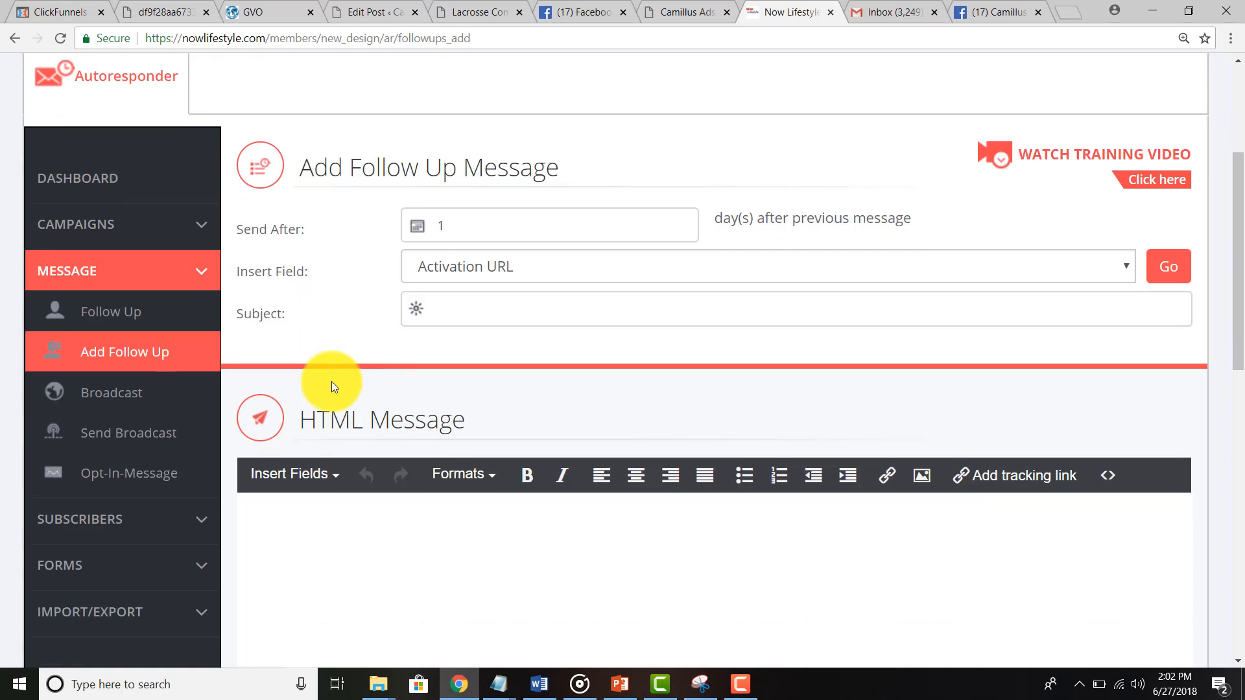
pyautogui.scroll(2, 332, 386)
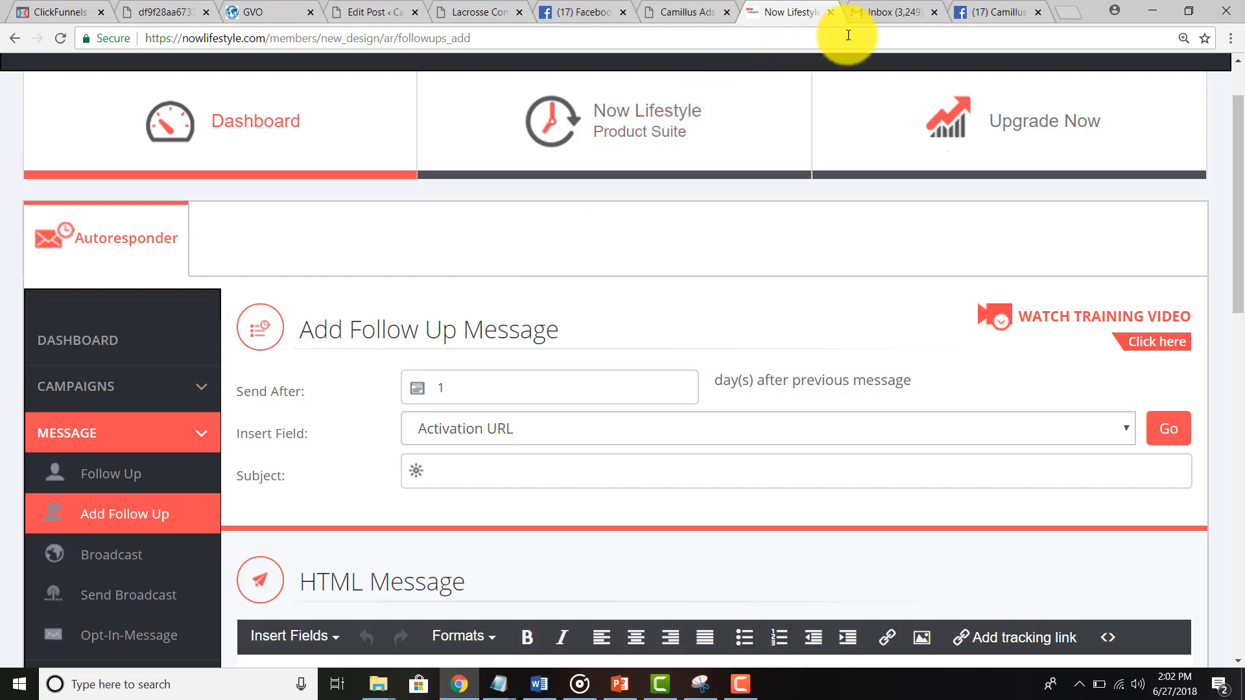
pyautogui.click(880, 14)
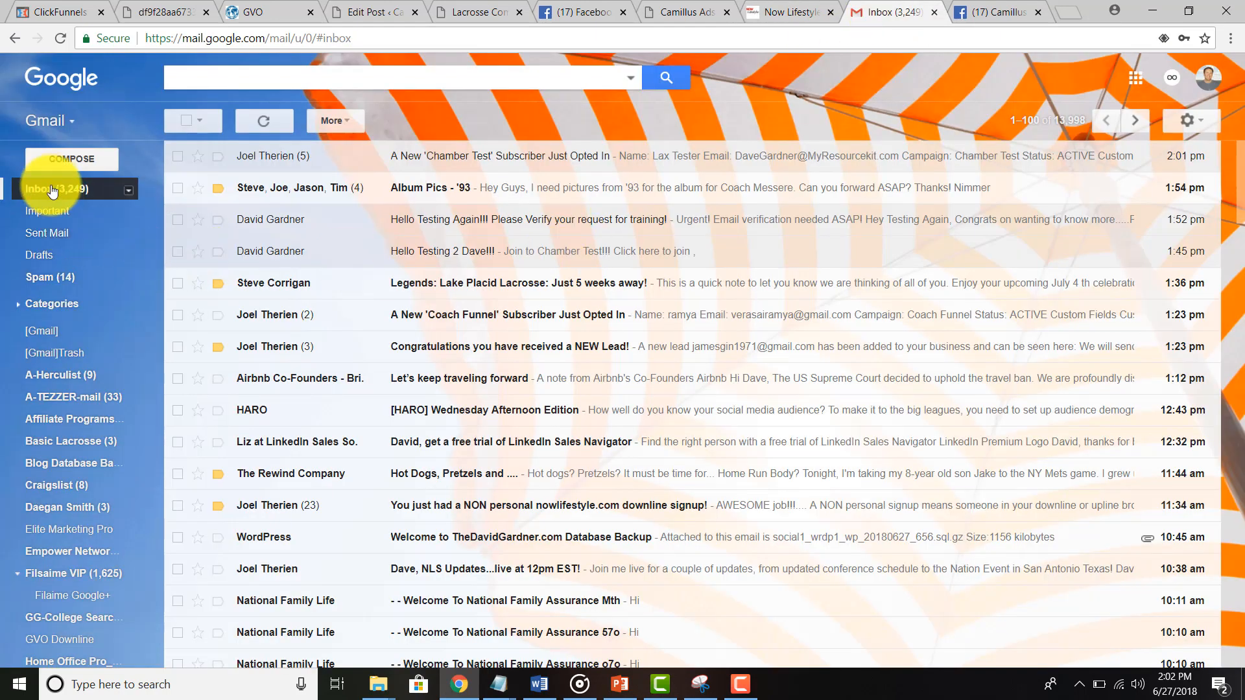
# Step: Permanently delete all 14 spam conversations except the two Member Support messages
pyautogui.click(64, 277)
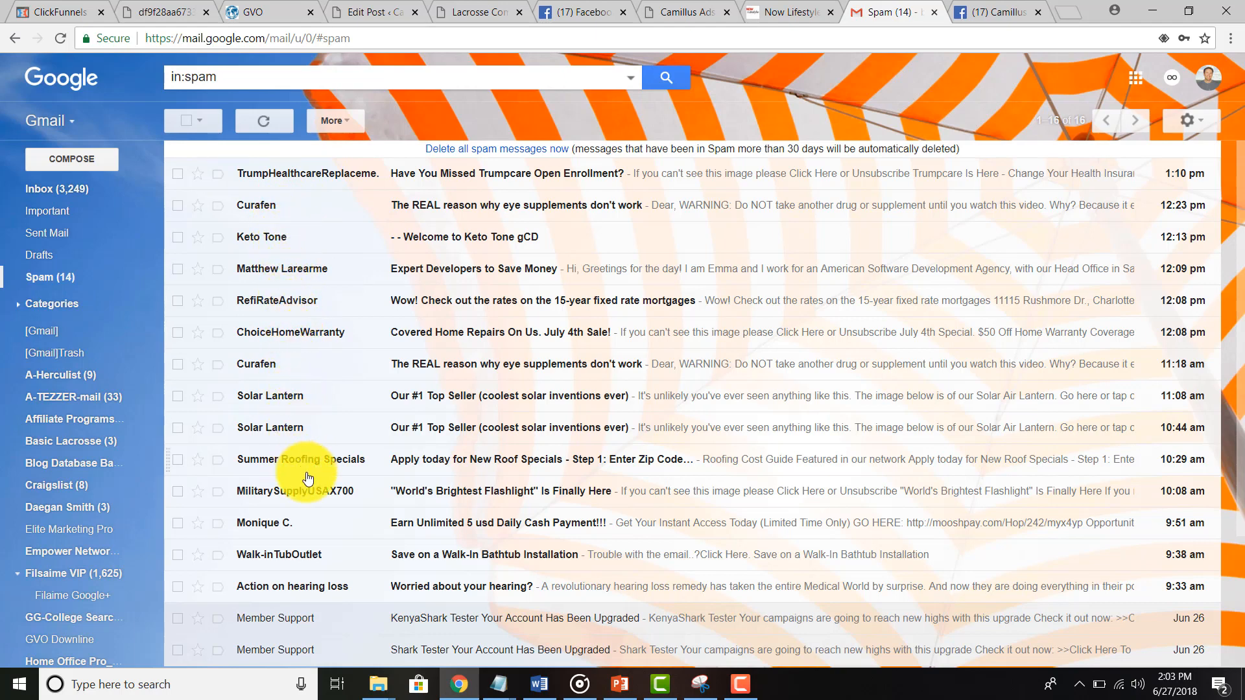
pyautogui.click(185, 127)
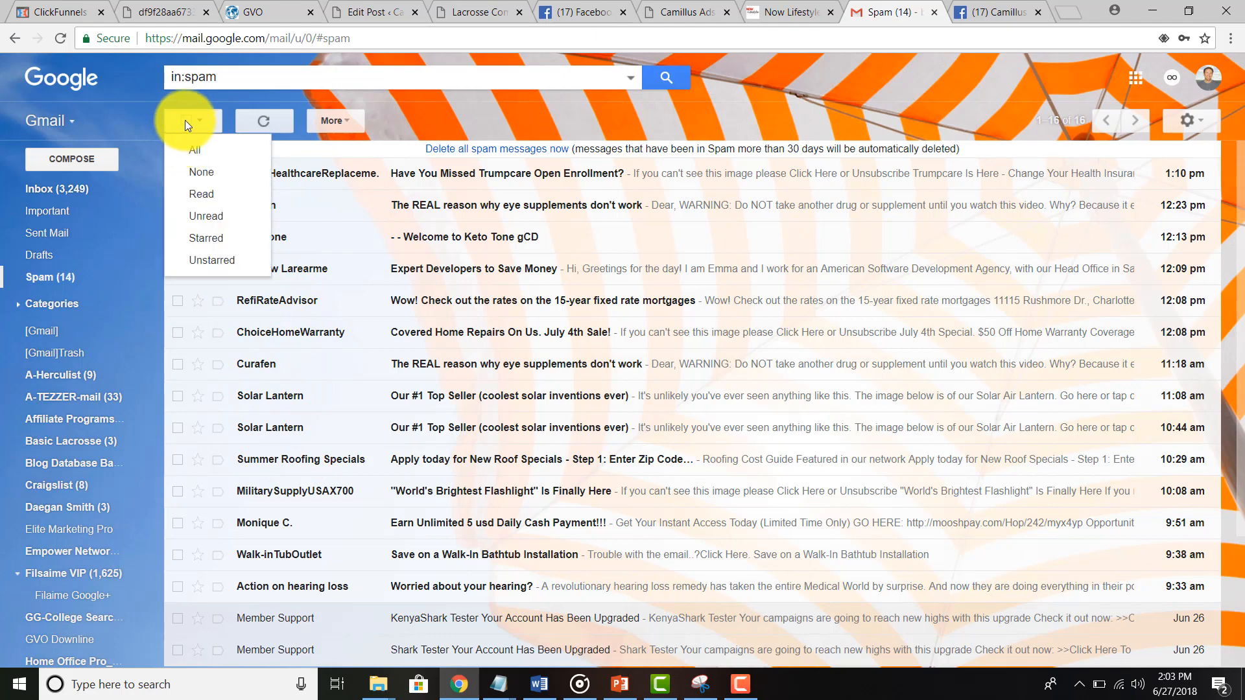
pyautogui.click(185, 121)
pyautogui.click(178, 621)
pyautogui.click(177, 650)
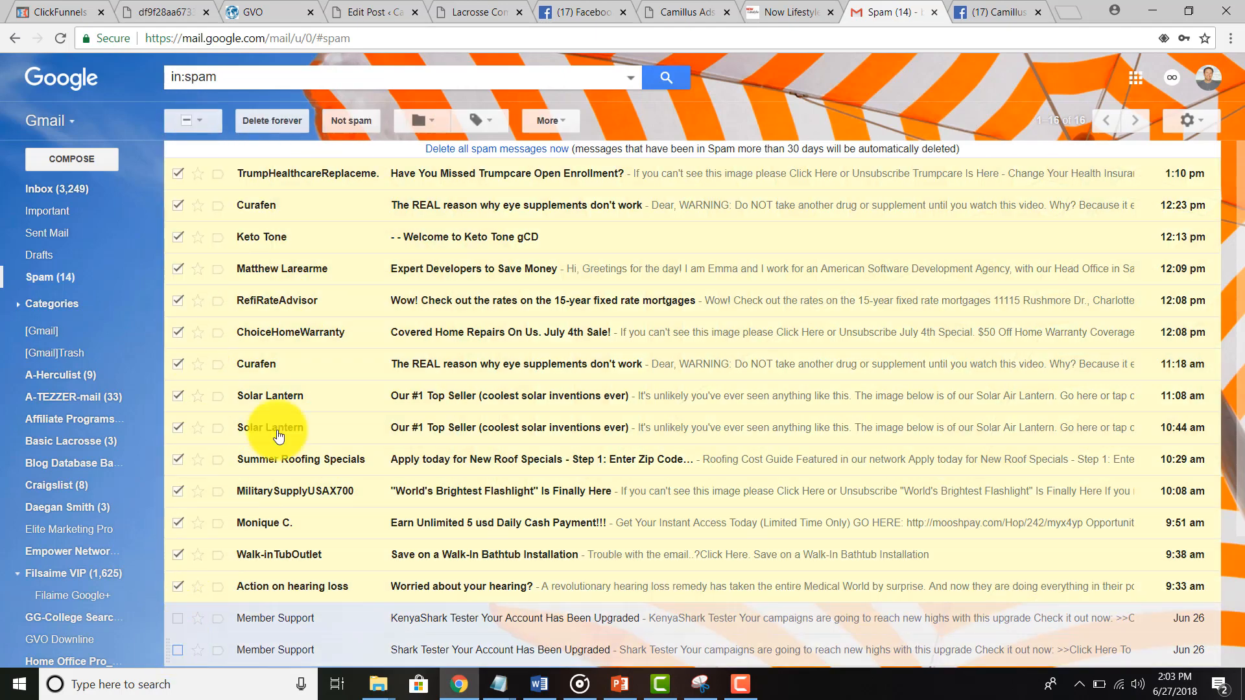
pyautogui.click(279, 120)
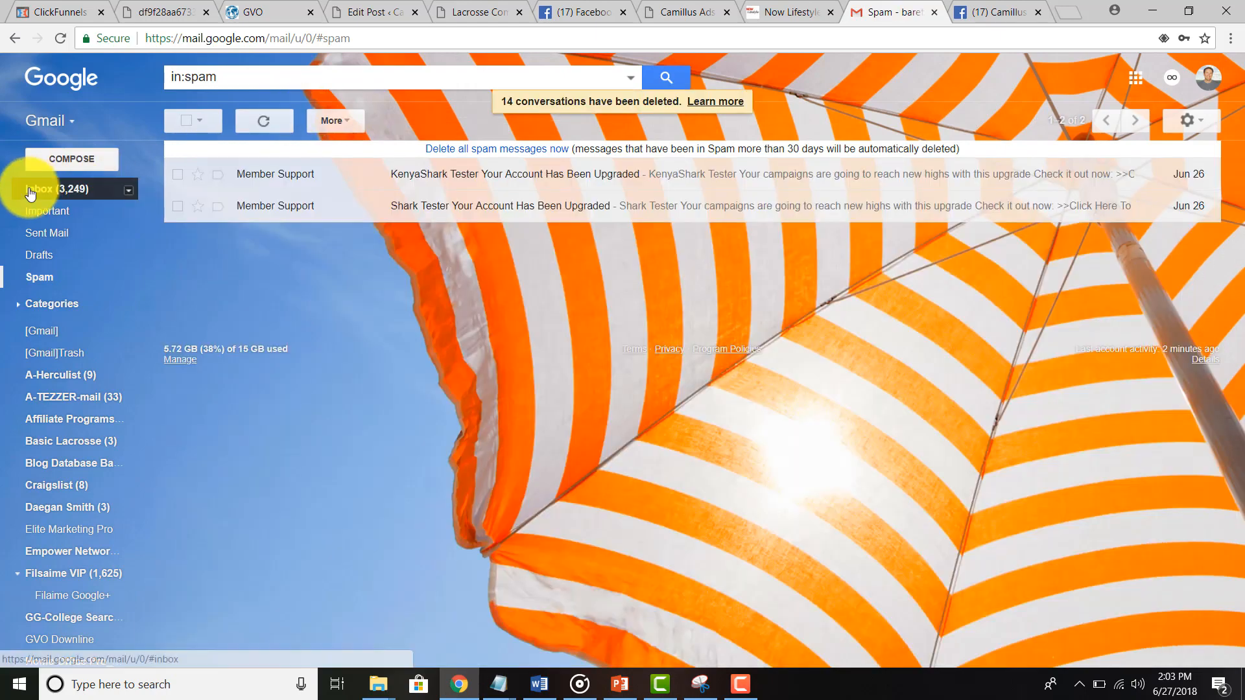
pyautogui.click(31, 188)
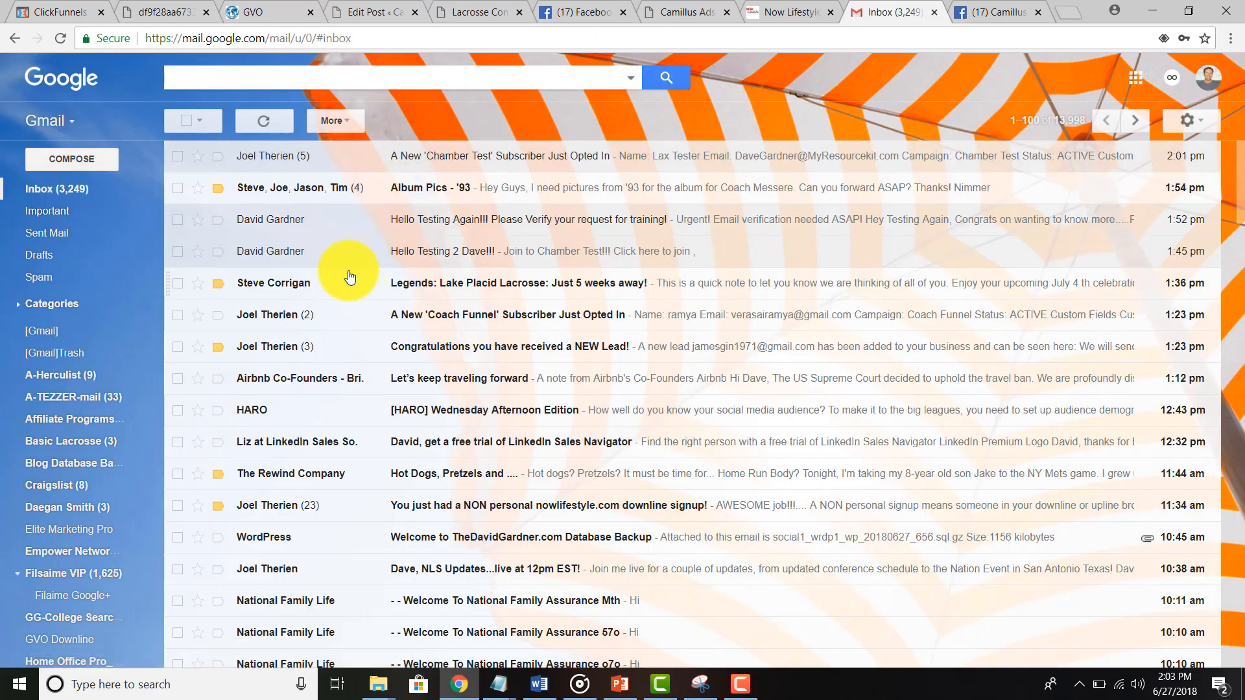
pyautogui.click(794, 13)
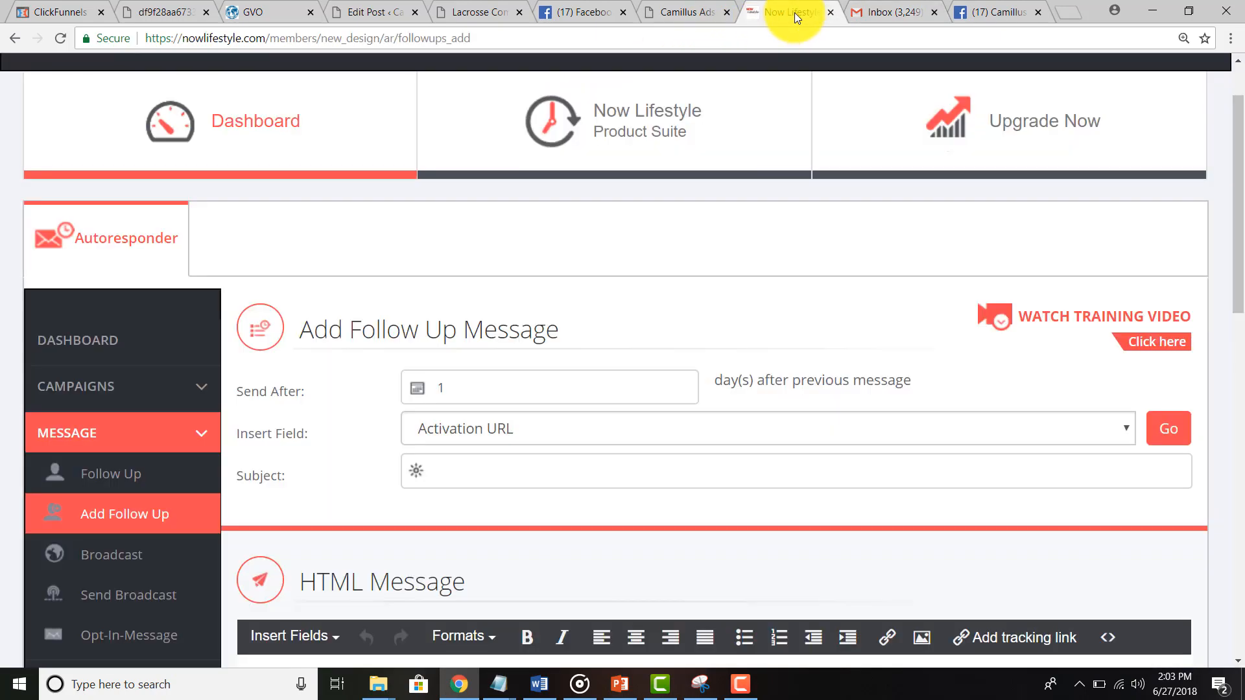
# Step: Open the Campaign List to see Chamber Test at 5 subscribers, 0 unsubscribed
pyautogui.scroll(-2, 313, 417)
pyautogui.scroll(-1, 314, 417)
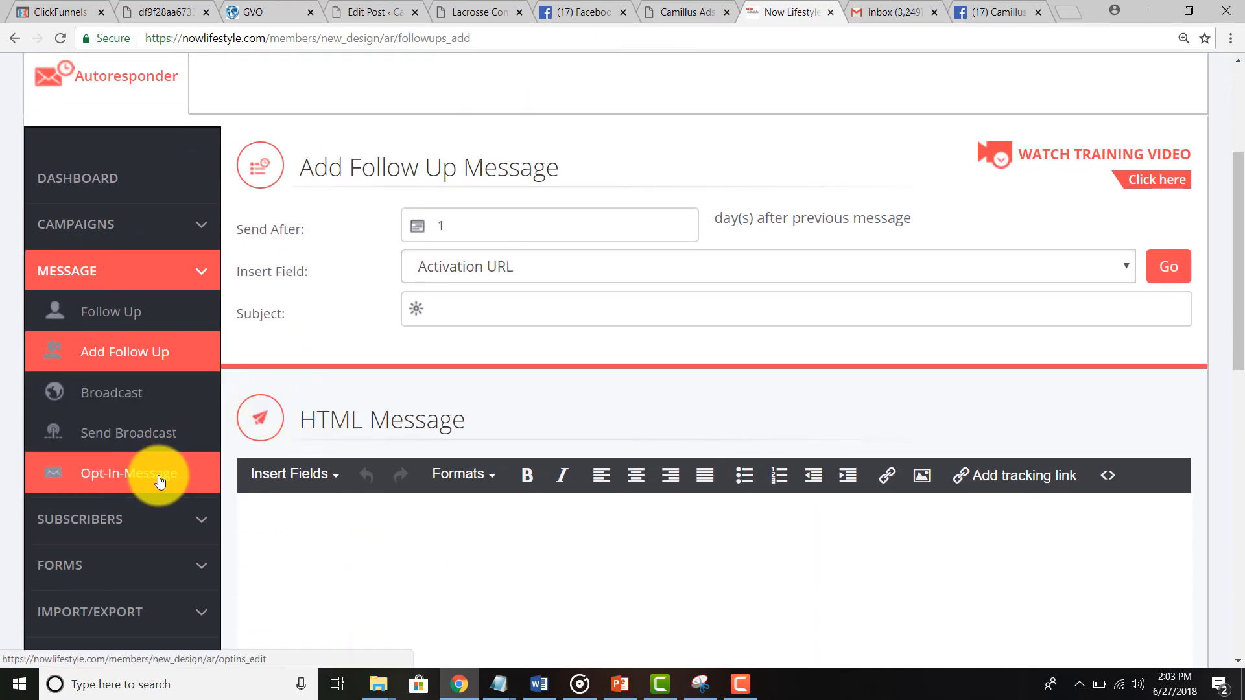
pyautogui.click(118, 223)
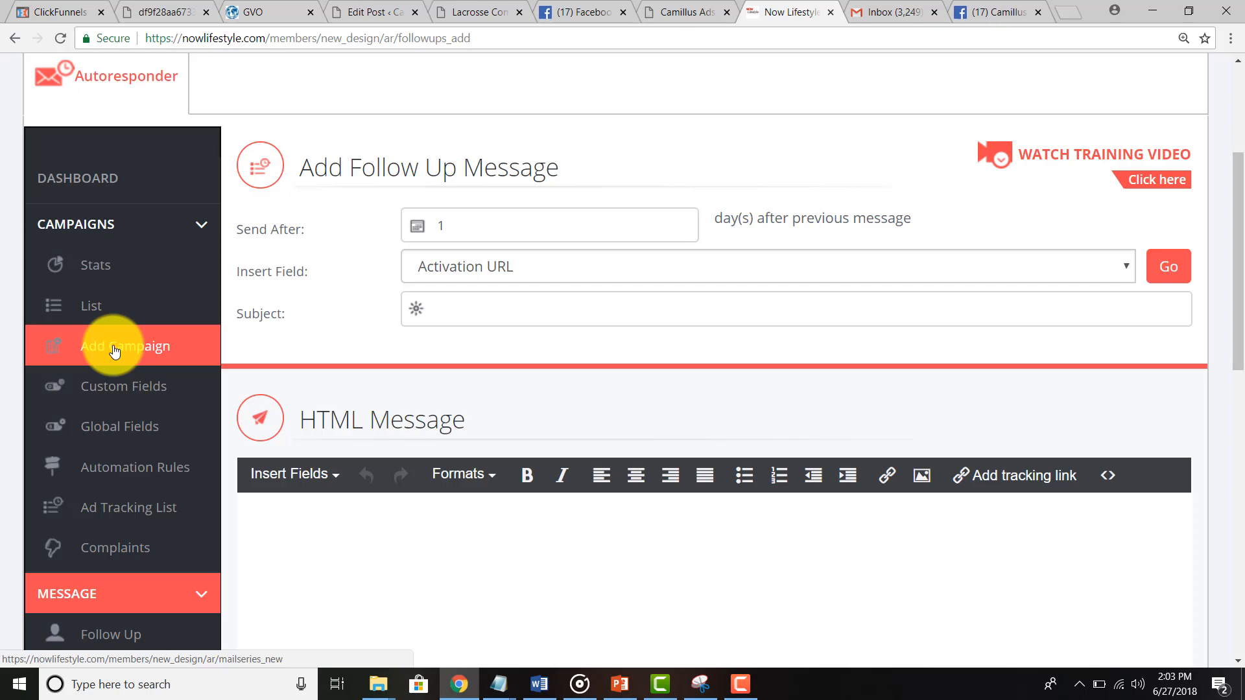
pyautogui.click(102, 314)
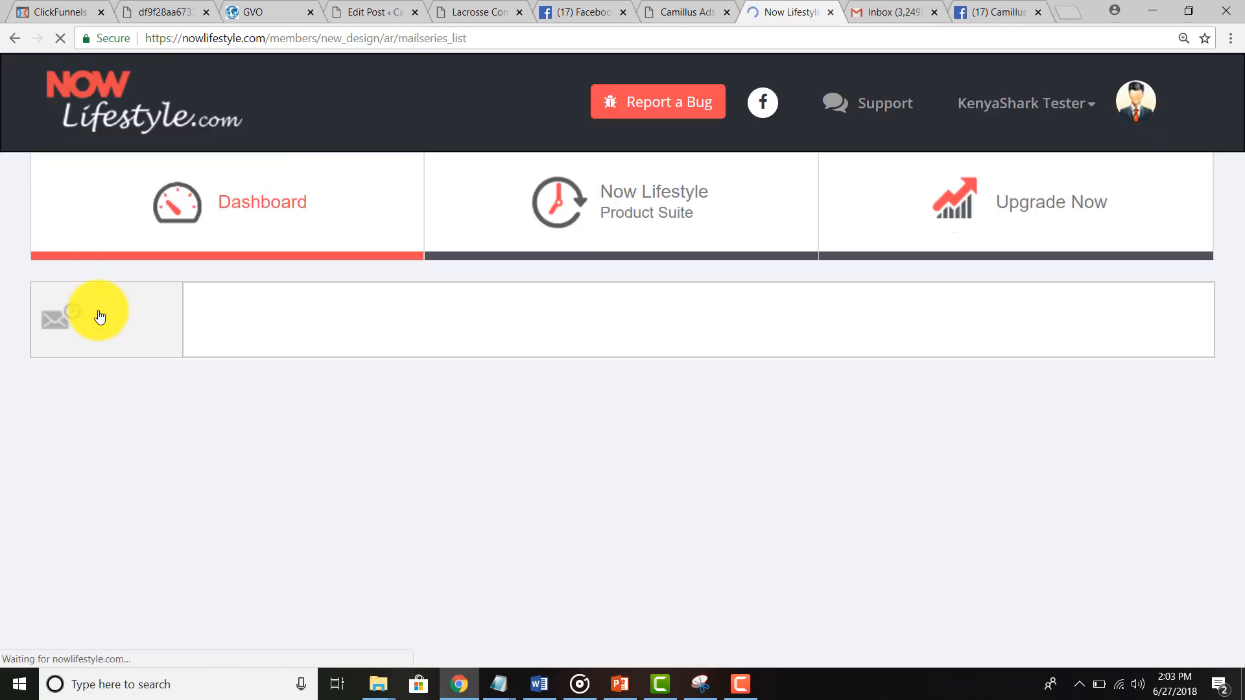
pyautogui.scroll(-5, 488, 457)
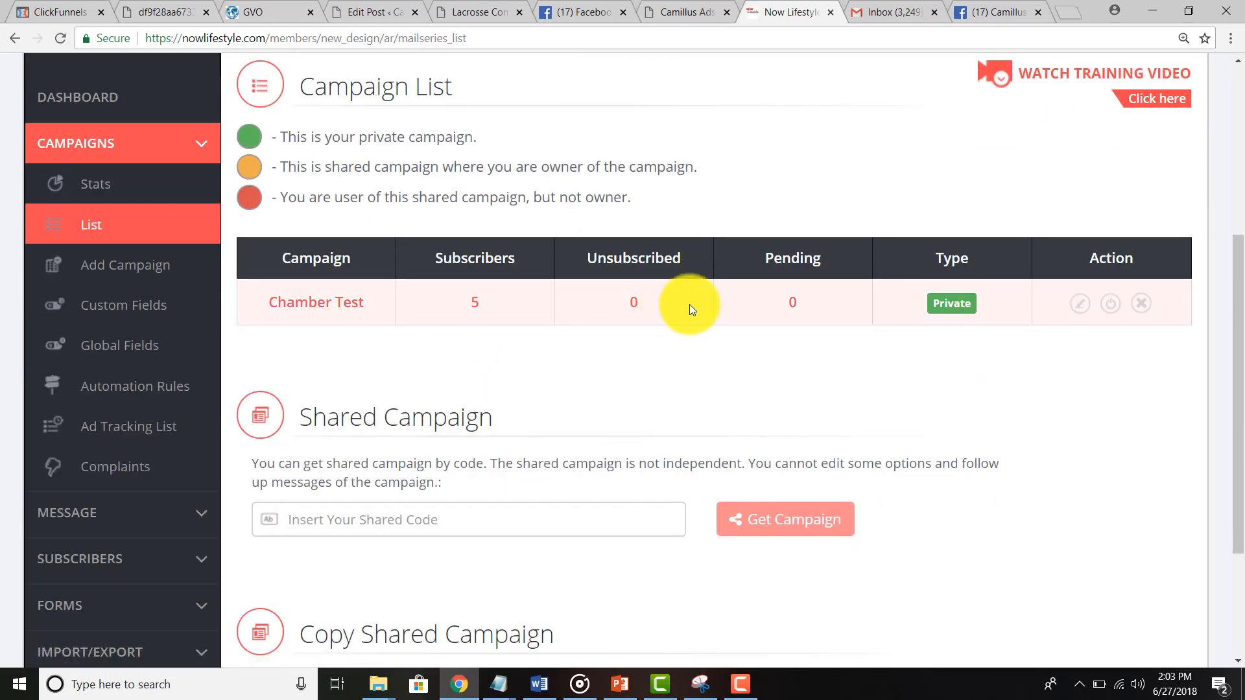
# Step: Open Chamber Test's edit settings and review them, including the Facebook.com/CamillusAds redirect URL
pyautogui.click(1080, 303)
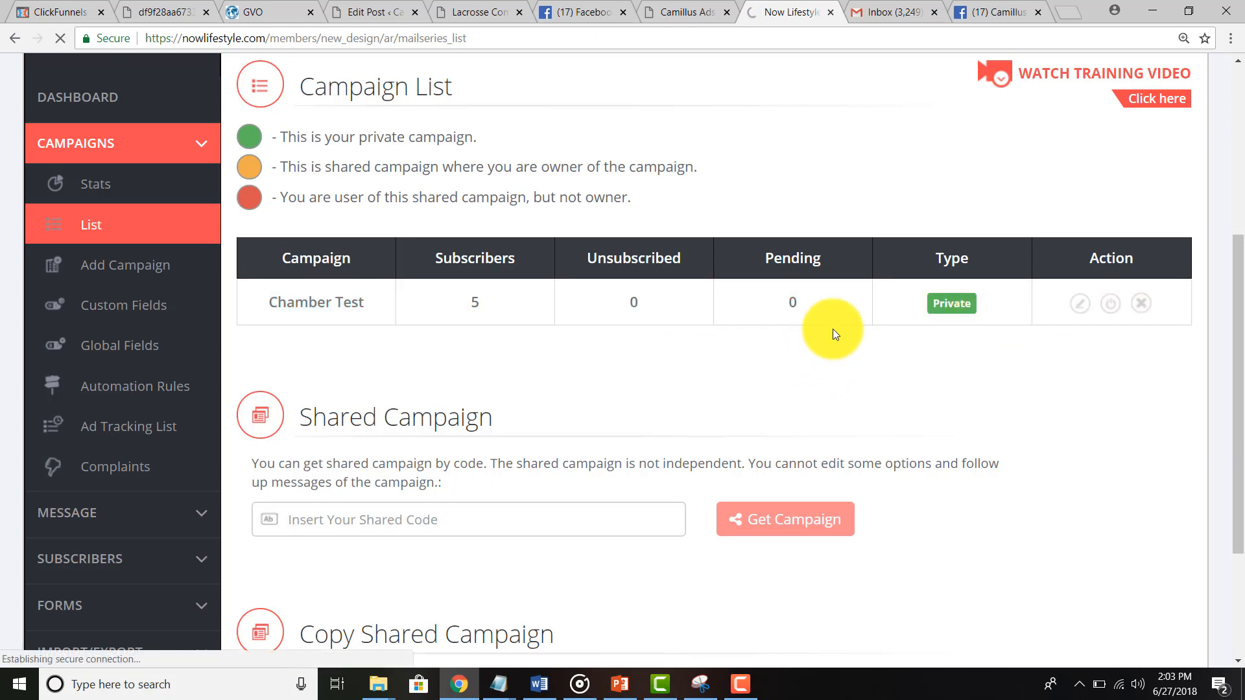
pyautogui.scroll(-7, 687, 343)
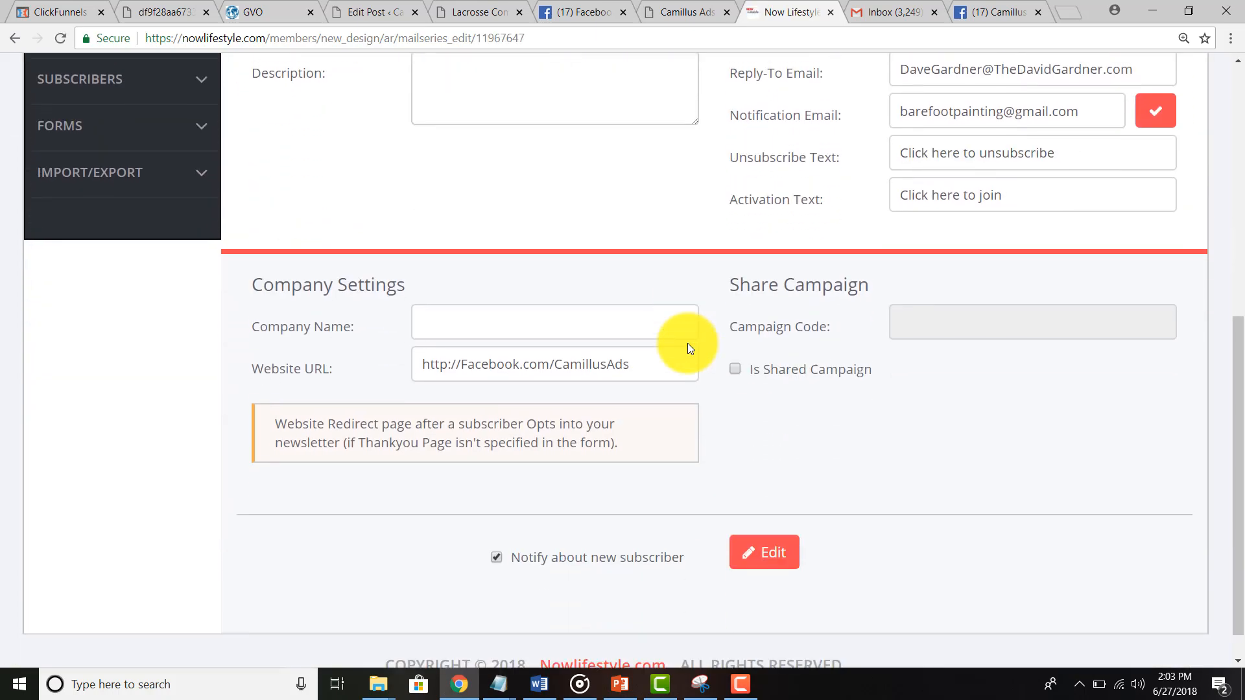
pyautogui.scroll(1, 688, 343)
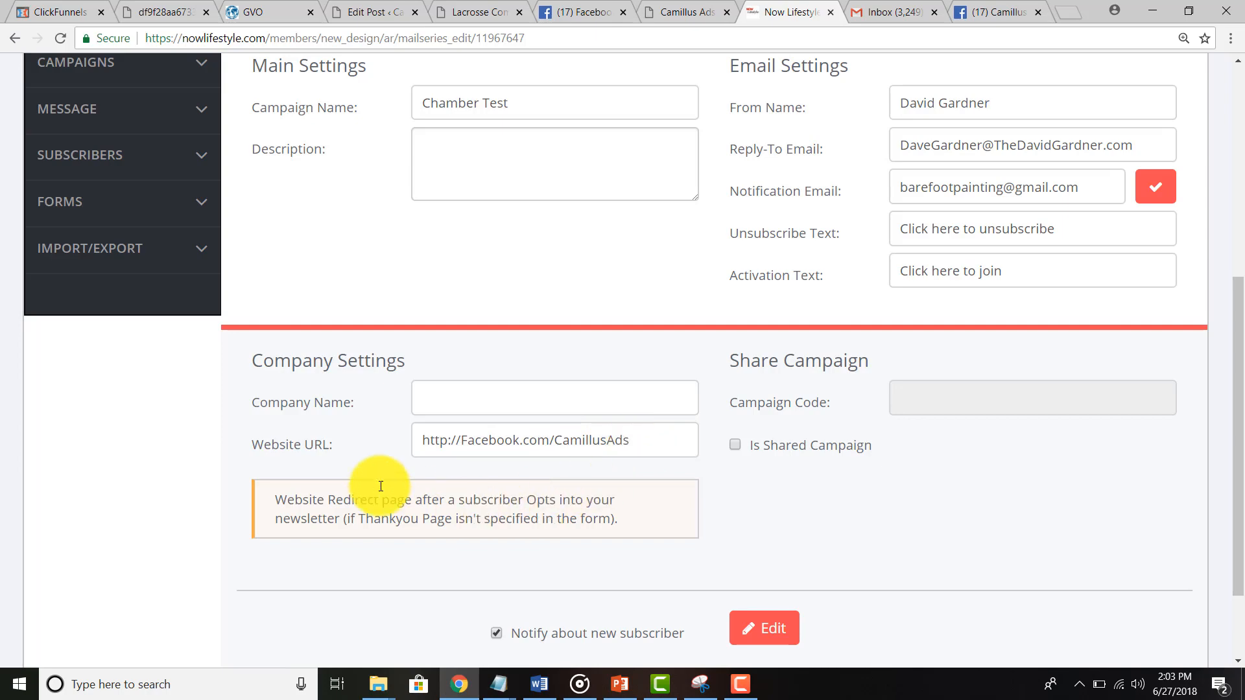
pyautogui.scroll(3, 344, 480)
pyautogui.click(51, 357)
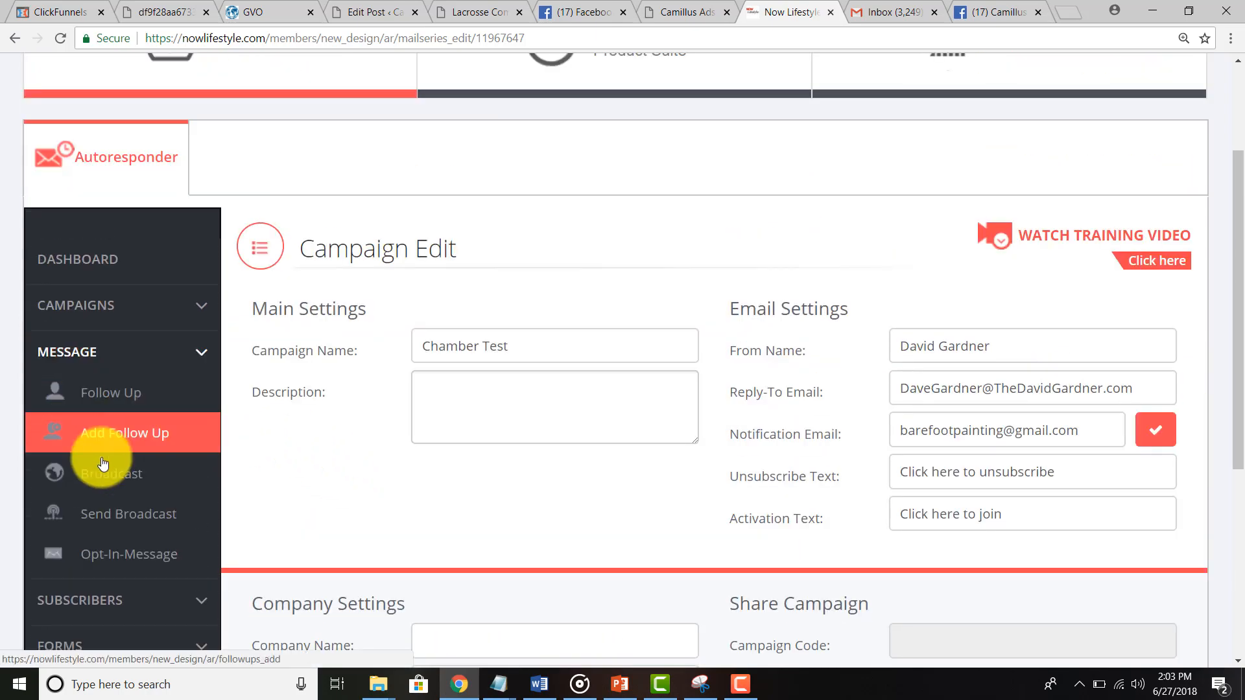
pyautogui.click(114, 552)
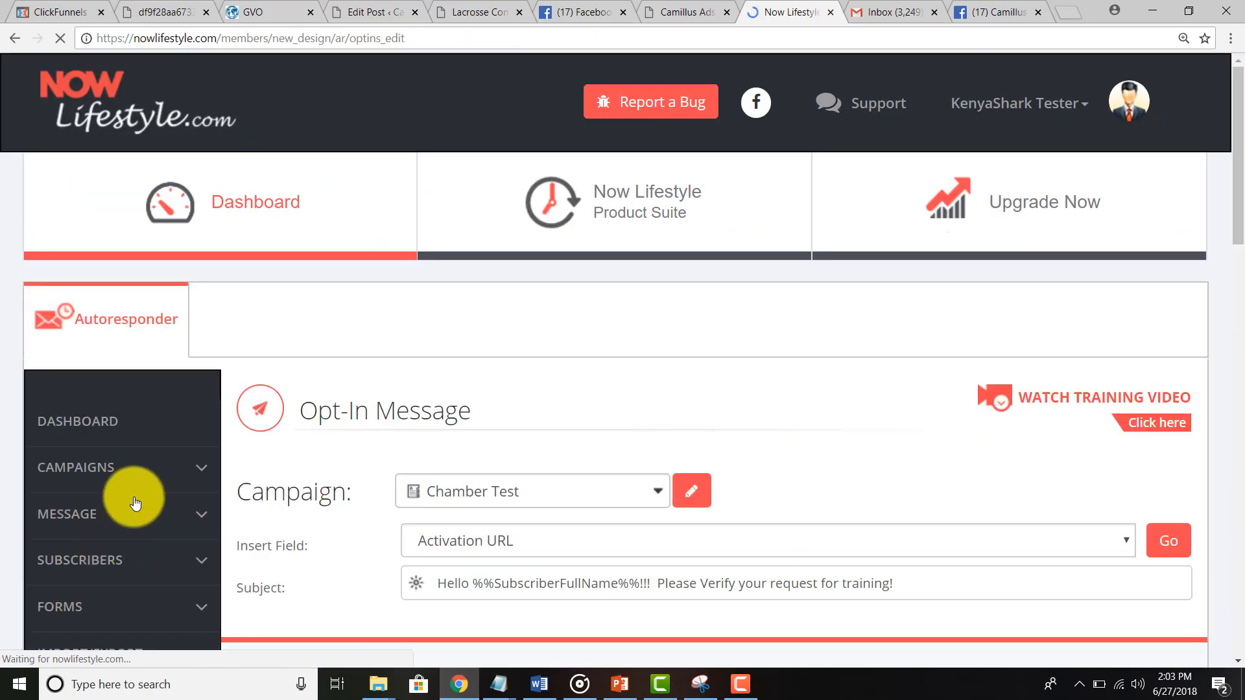
pyautogui.scroll(-3, 260, 452)
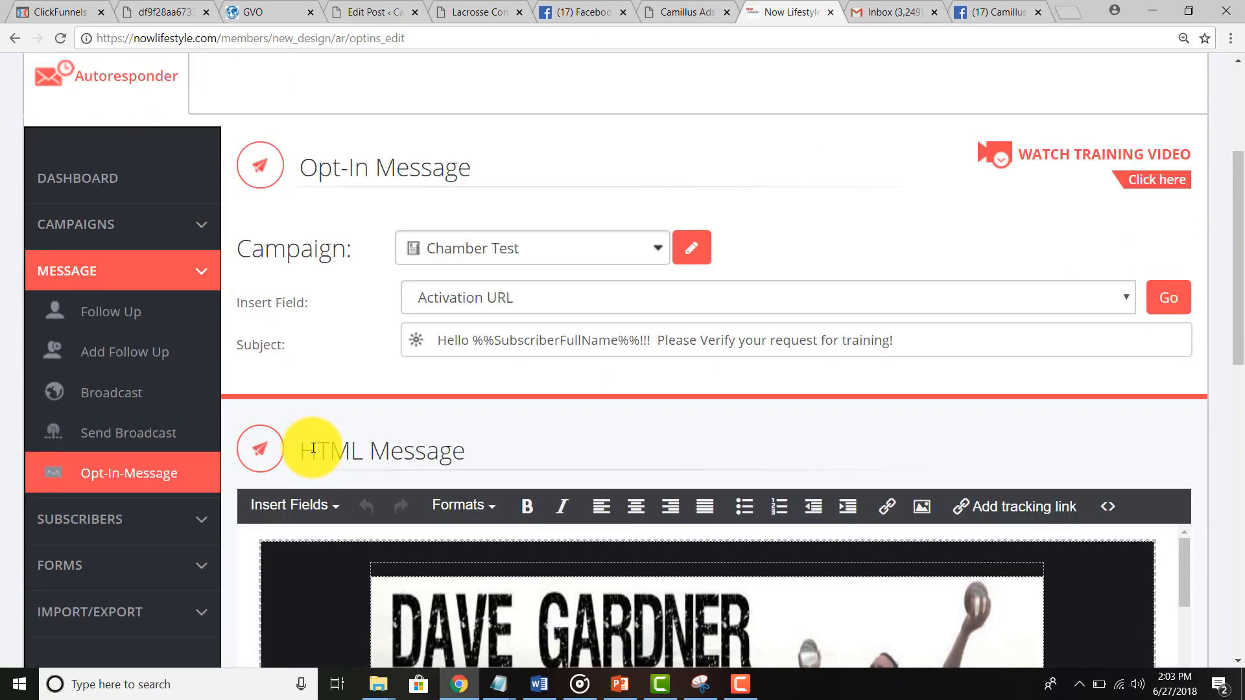
pyautogui.scroll(-5, 313, 448)
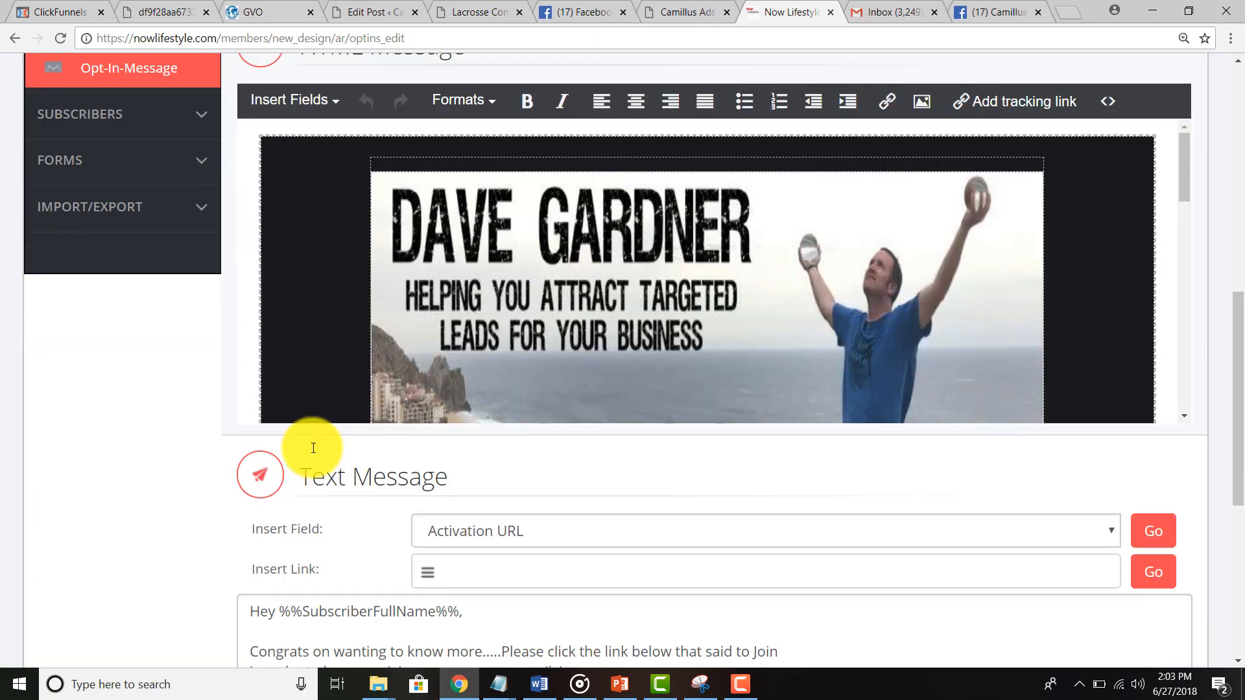
pyautogui.scroll(-4, 313, 448)
pyautogui.scroll(5, 321, 402)
pyautogui.scroll(-3, 326, 381)
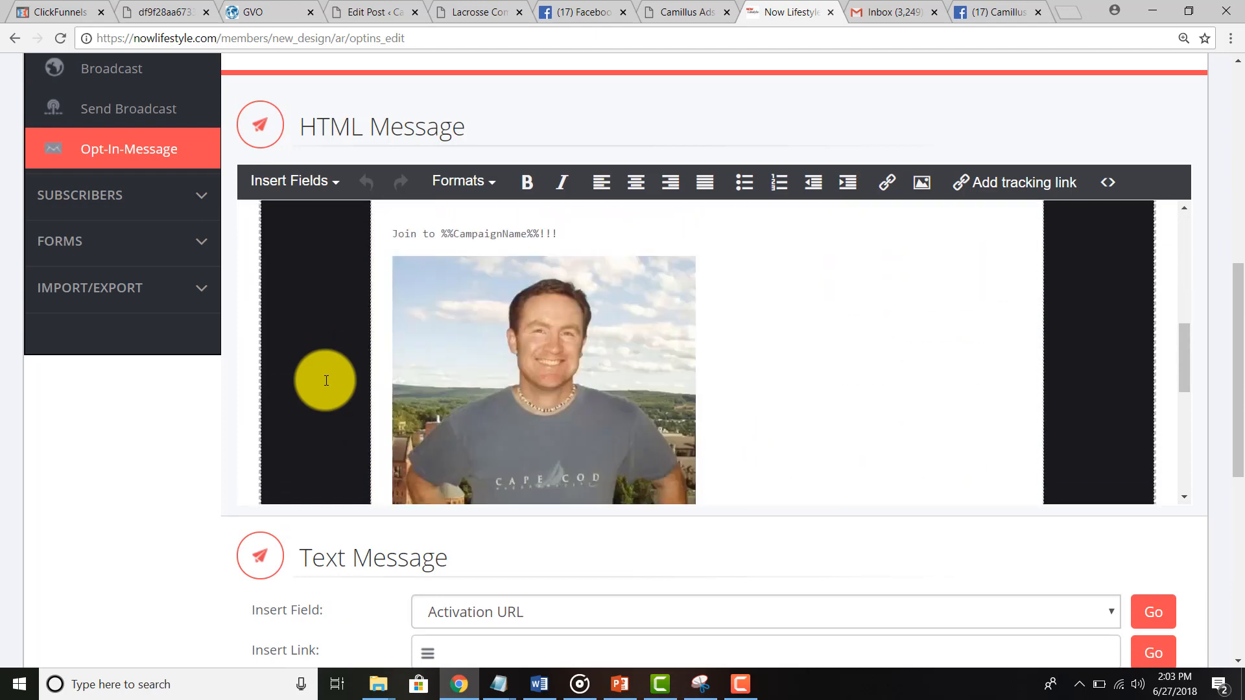
pyautogui.scroll(-3, 326, 380)
pyautogui.scroll(4, 436, 297)
pyautogui.scroll(-5, 492, 311)
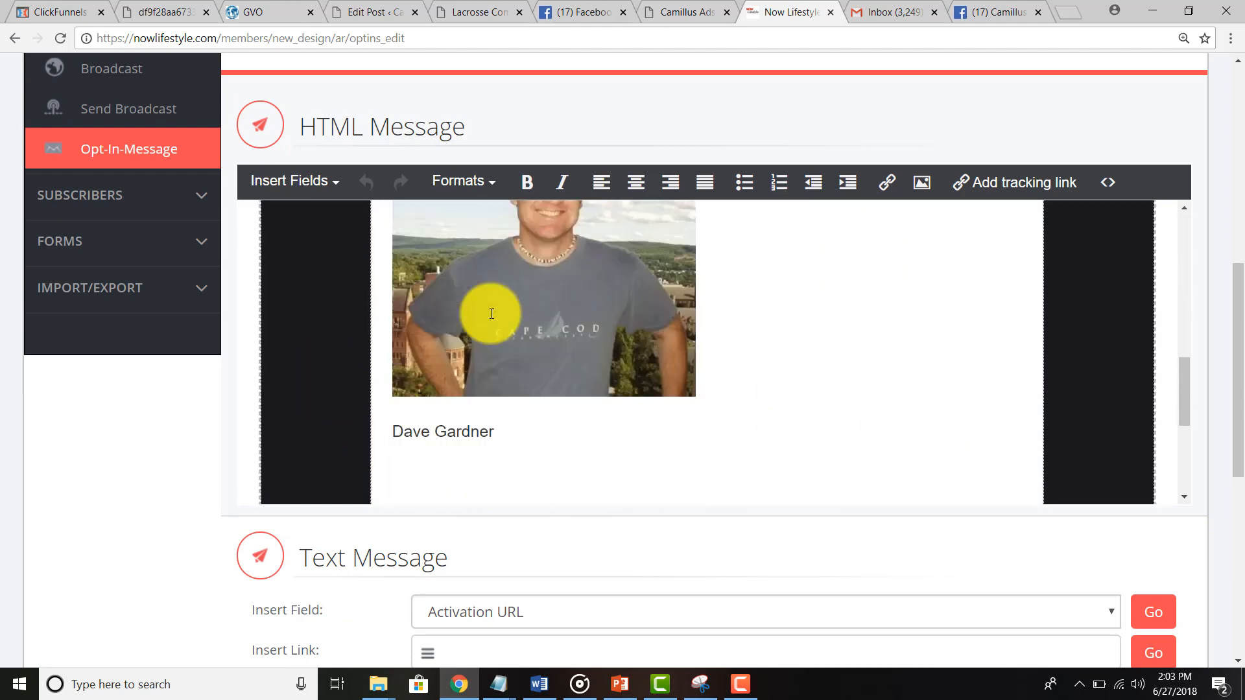
pyautogui.scroll(-5, 492, 314)
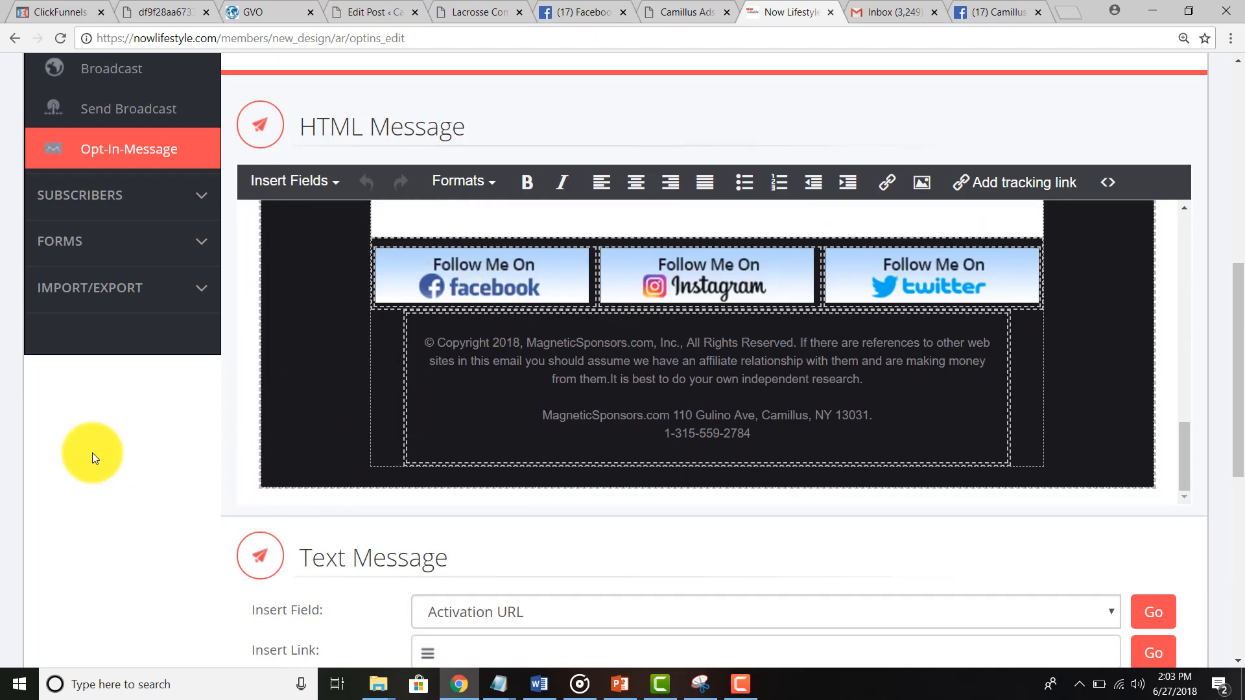
pyautogui.scroll(6, 96, 448)
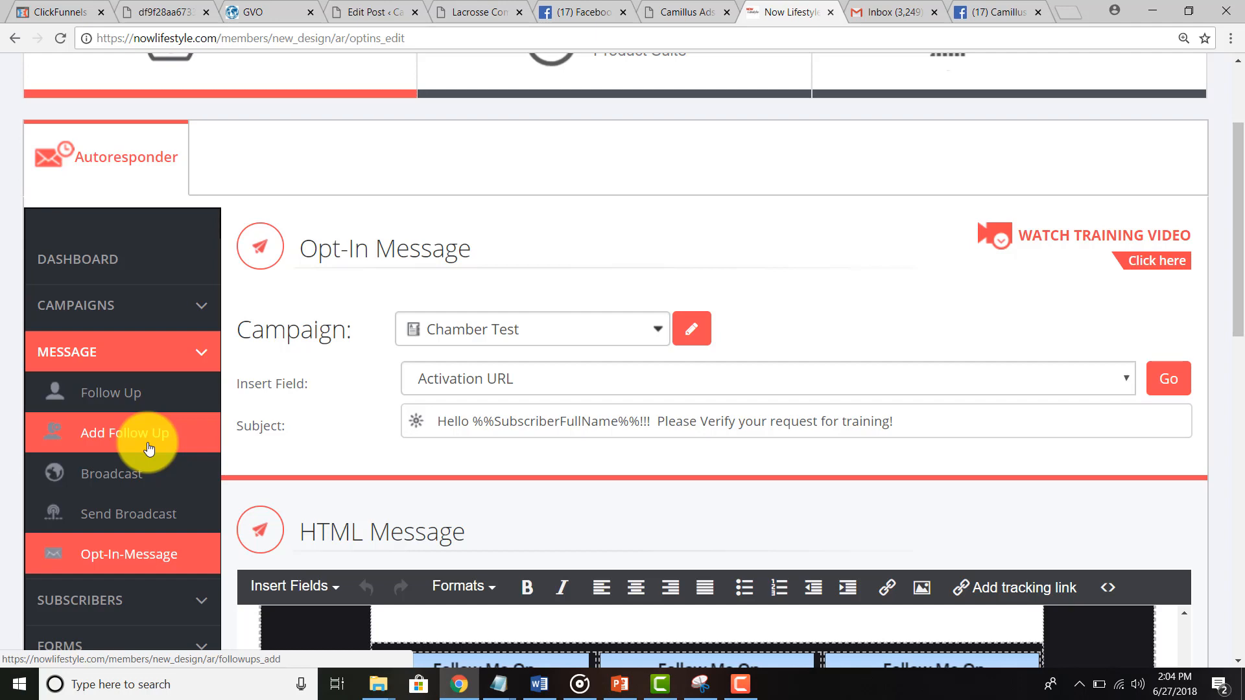
pyautogui.scroll(-4, 149, 448)
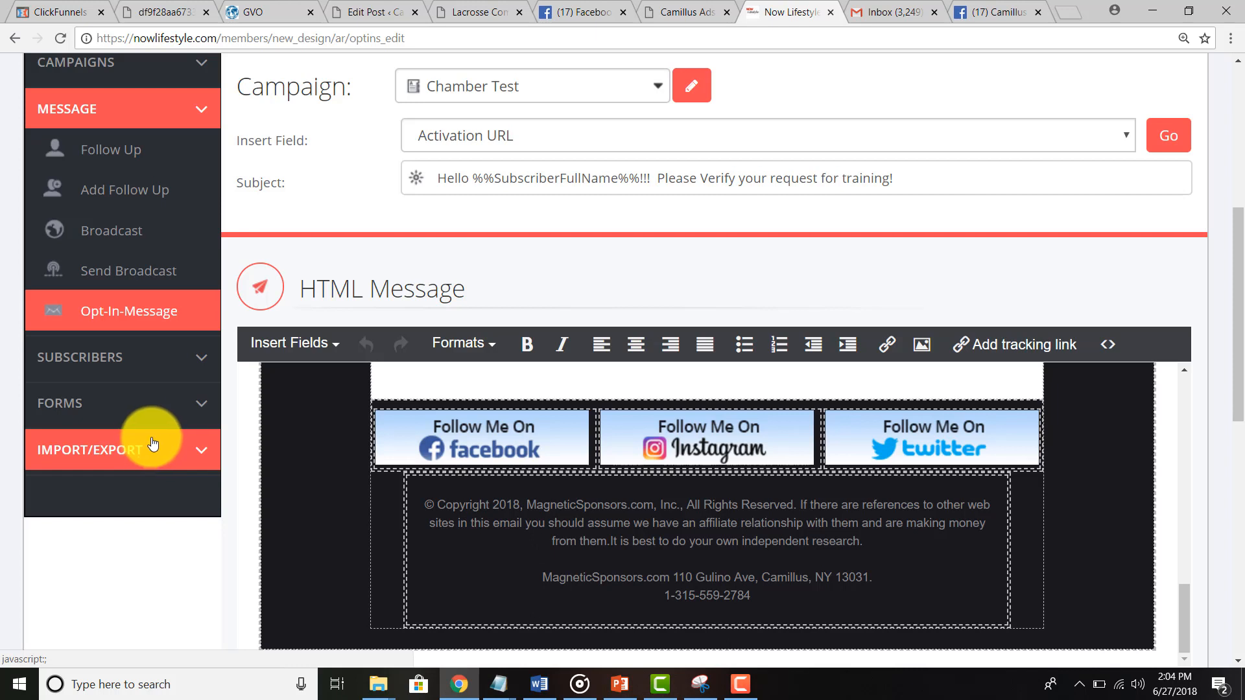
pyautogui.click(457, 14)
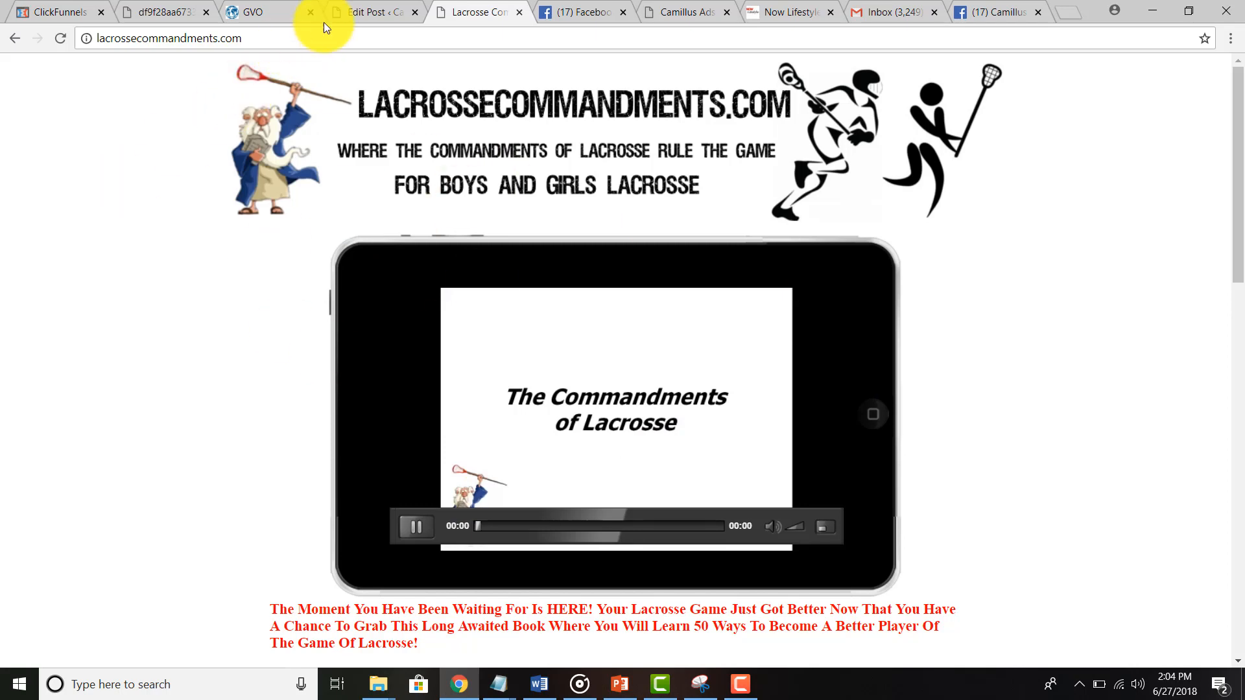
pyautogui.click(21, 37)
pyautogui.click(21, 37)
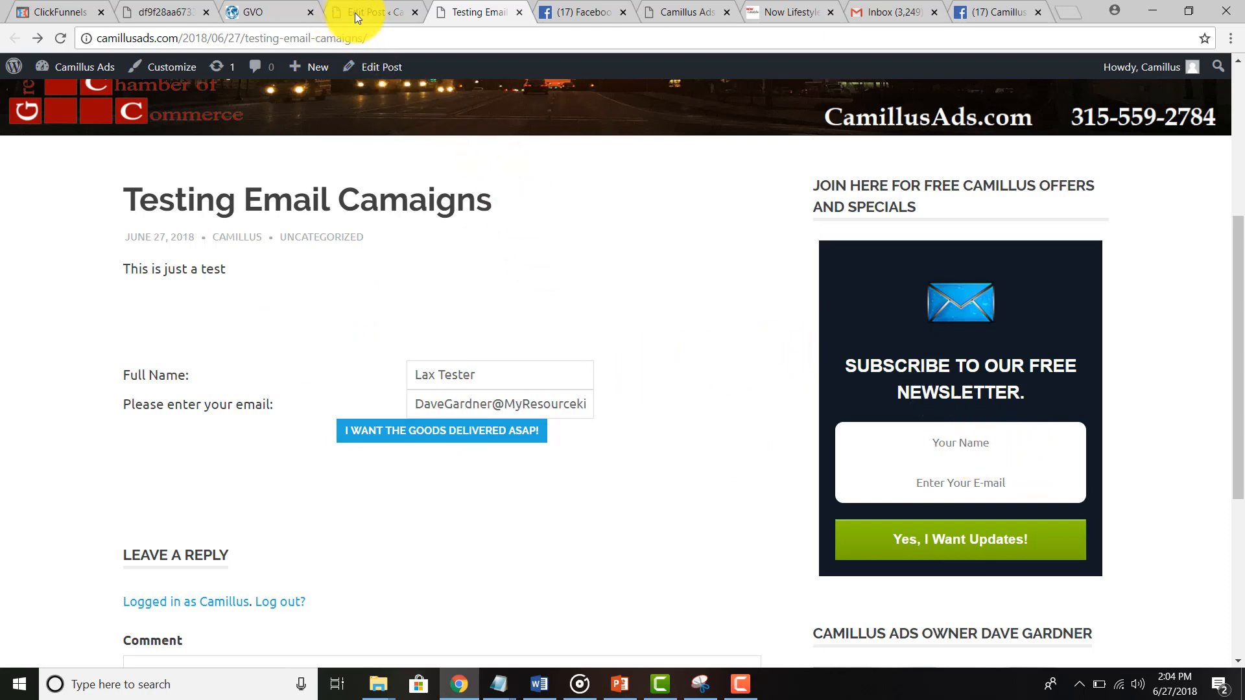
pyautogui.click(876, 14)
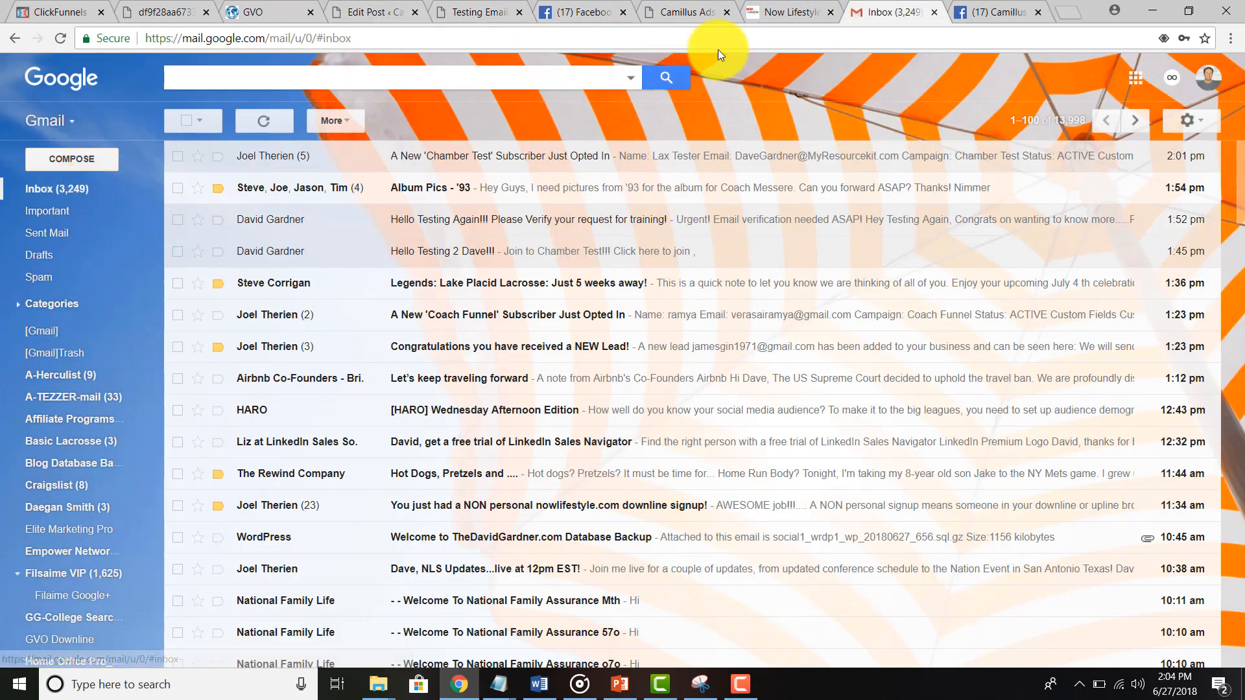
pyautogui.click(786, 13)
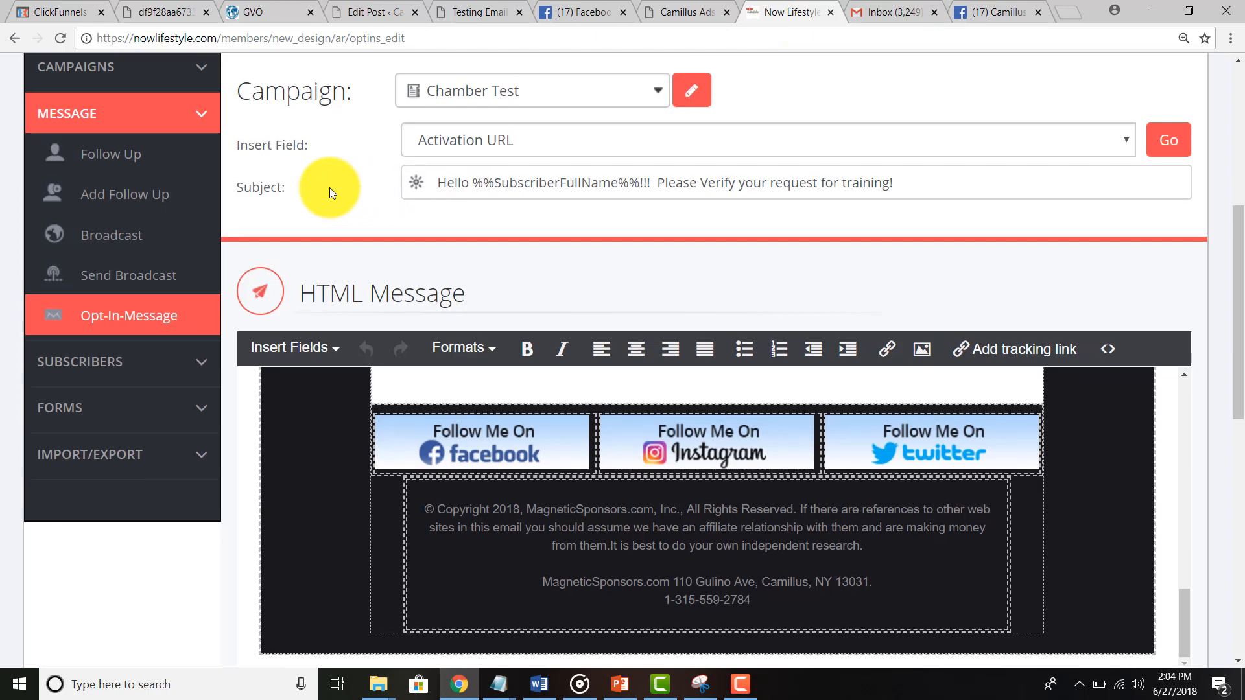
# Step: Log out of the Now Lifestyle account from the account menu
pyautogui.scroll(5, 329, 188)
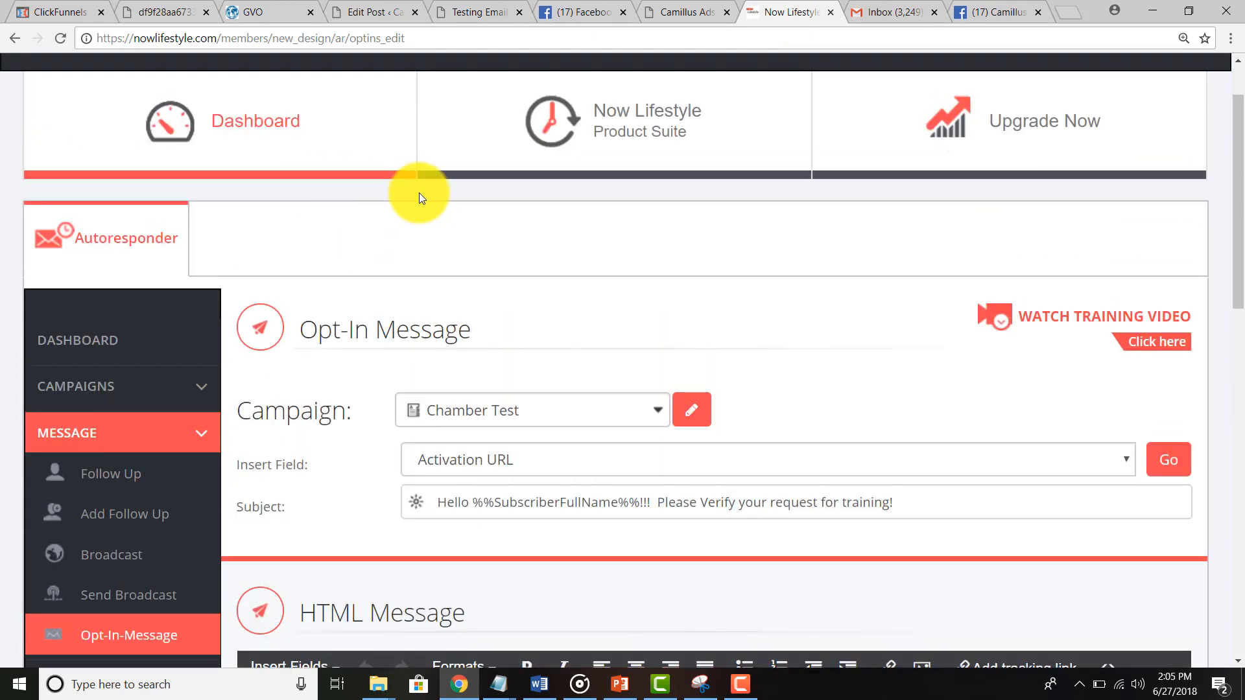
pyautogui.scroll(2, 419, 193)
pyautogui.click(1089, 103)
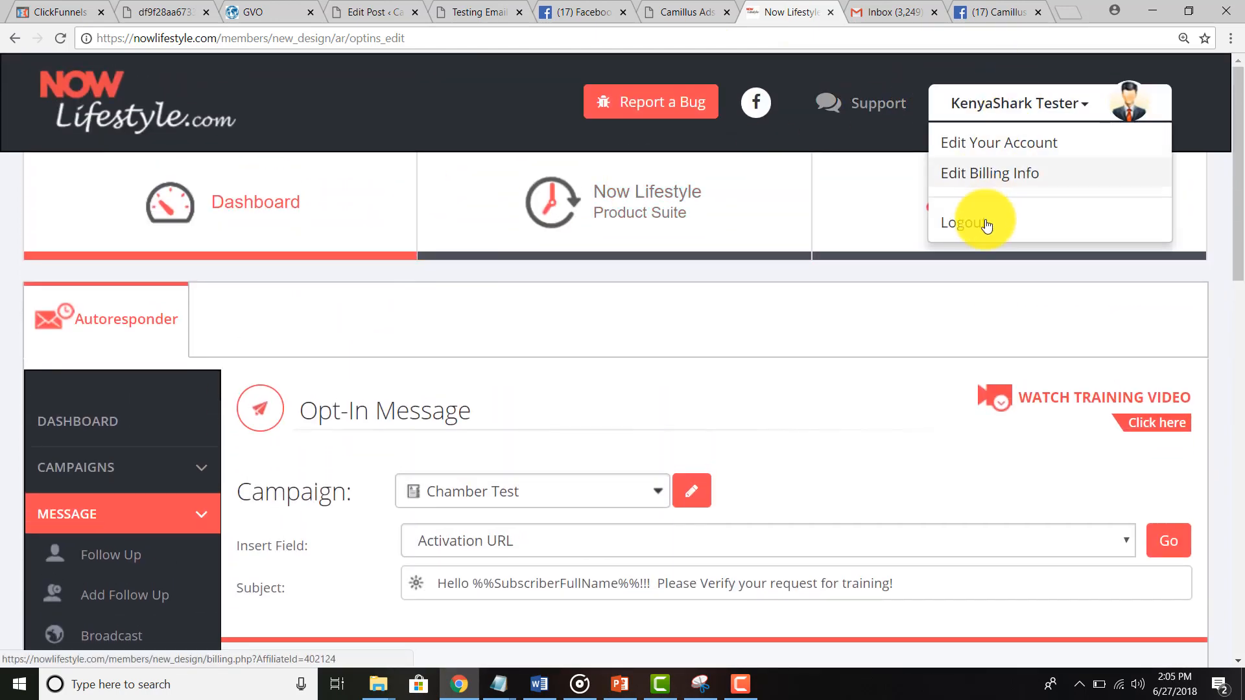
pyautogui.click(951, 201)
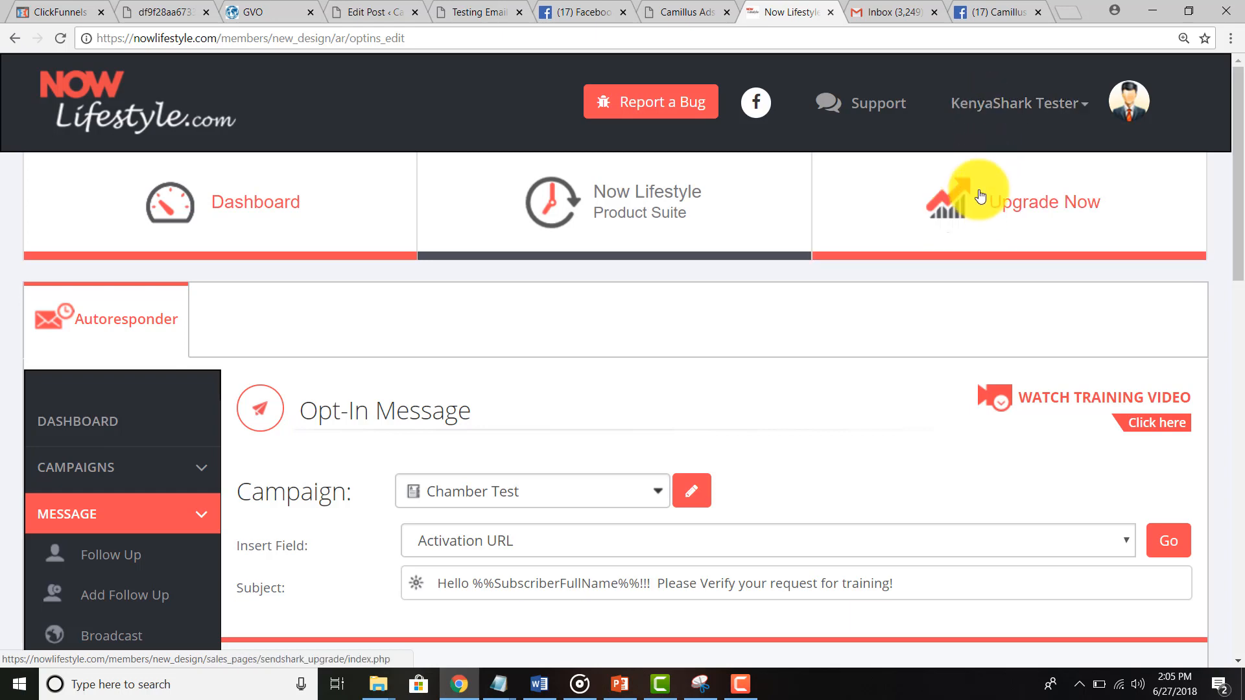
pyautogui.click(978, 111)
pyautogui.click(958, 214)
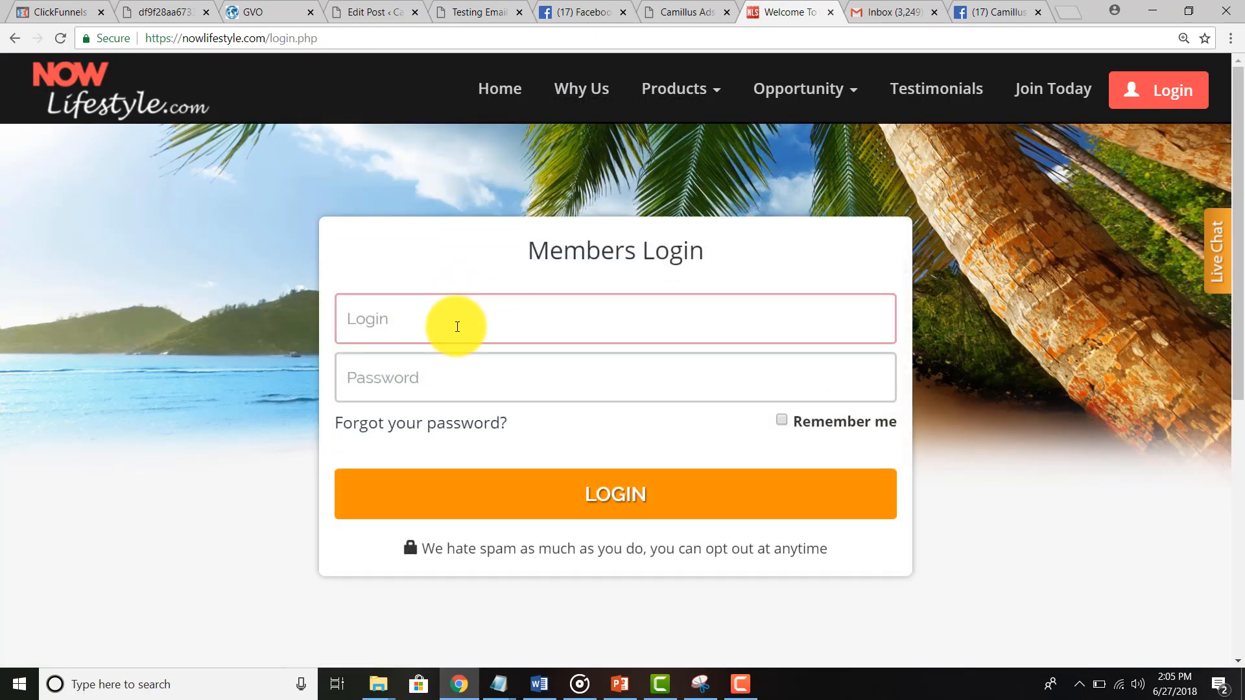
# Step: Log back in with the suggested login name and the account password
pyautogui.click(457, 328)
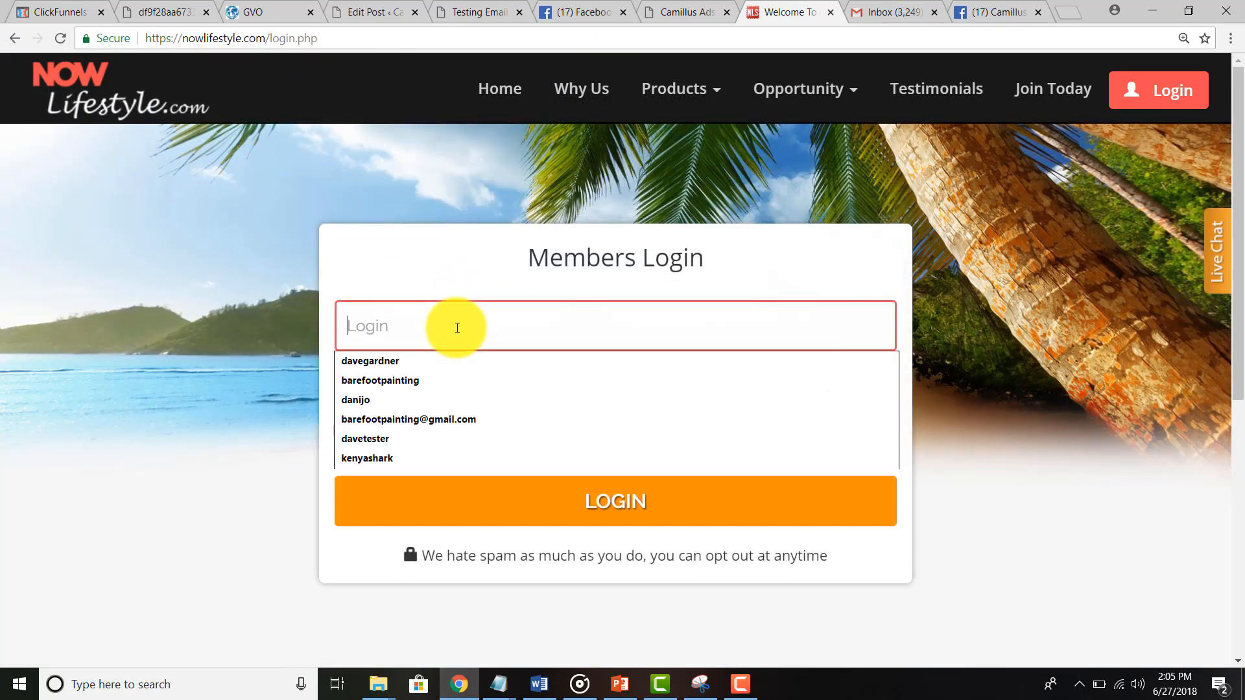
pyautogui.write('kenya')
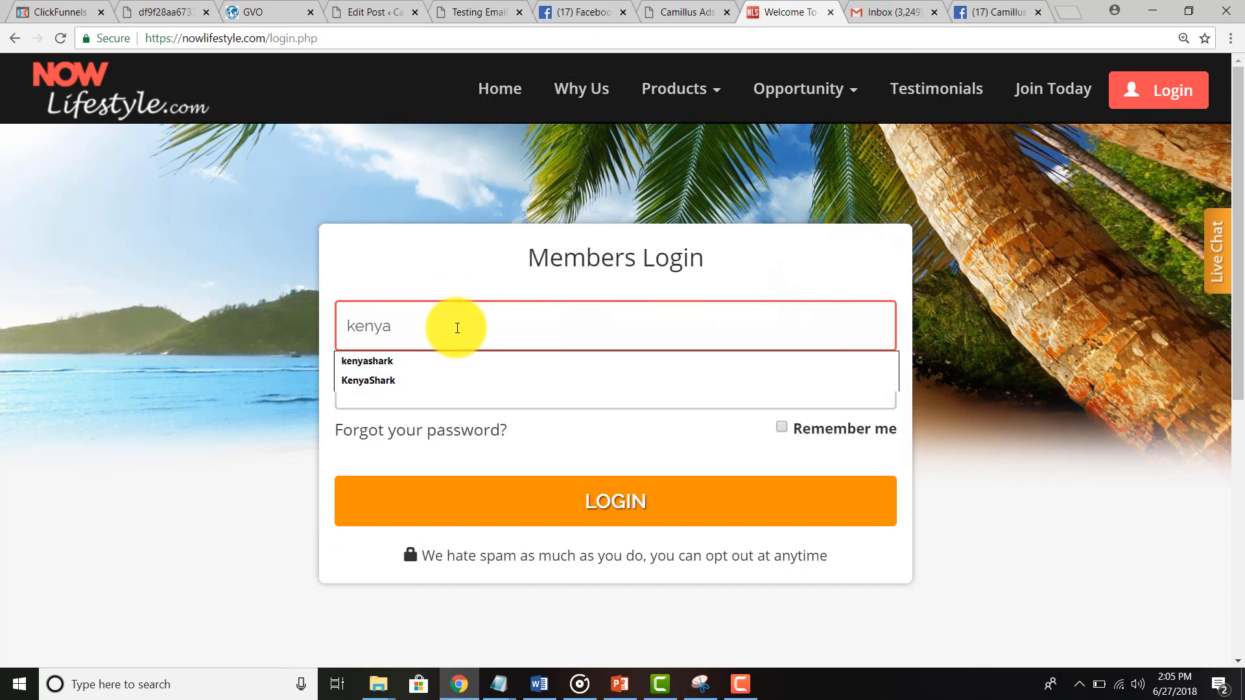
pyautogui.press('Down')
pyautogui.press('Tab')
pyautogui.write('••••••••')
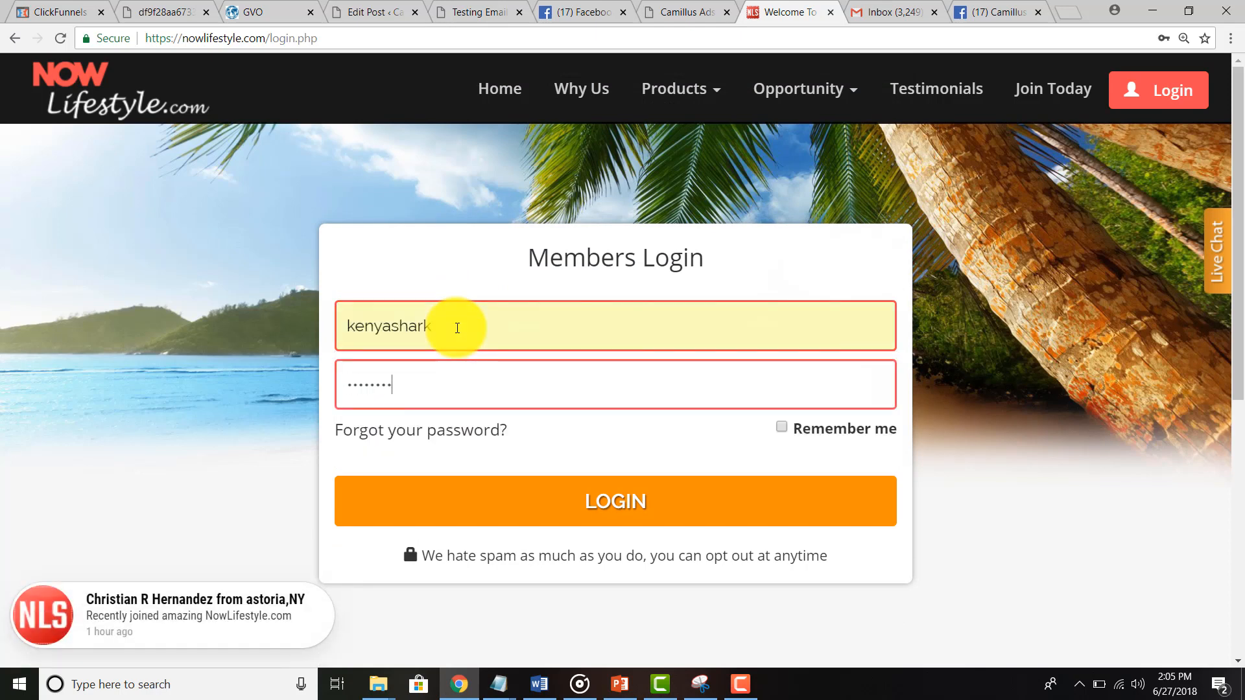
pyautogui.click(565, 503)
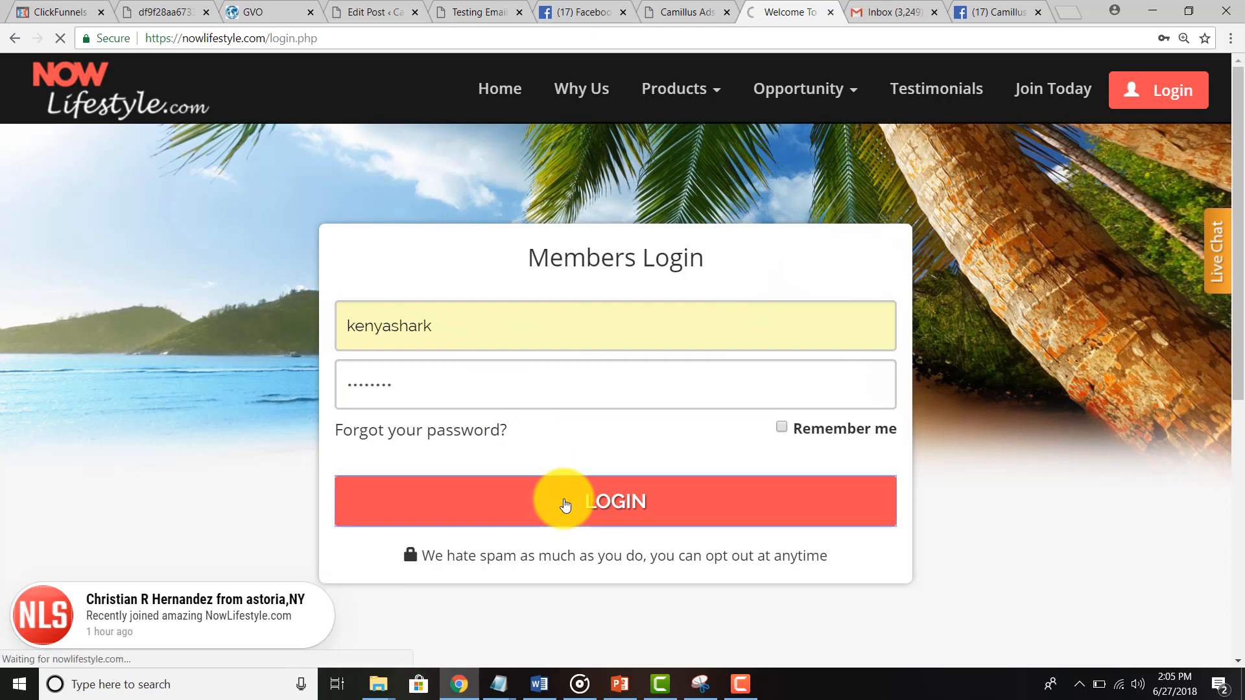
# Step: Proceed to the member area and open the Now Lifestyle Product Suite
pyautogui.scroll(-1, 508, 296)
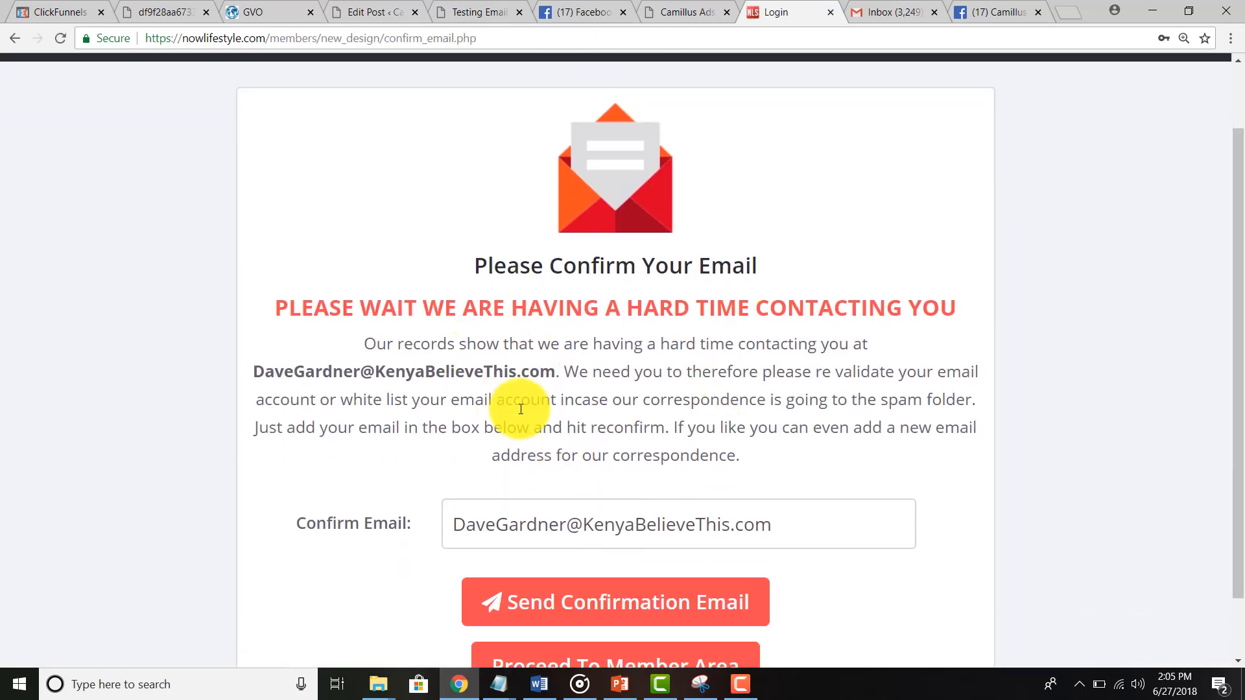
pyautogui.scroll(-1, 521, 409)
pyautogui.click(536, 591)
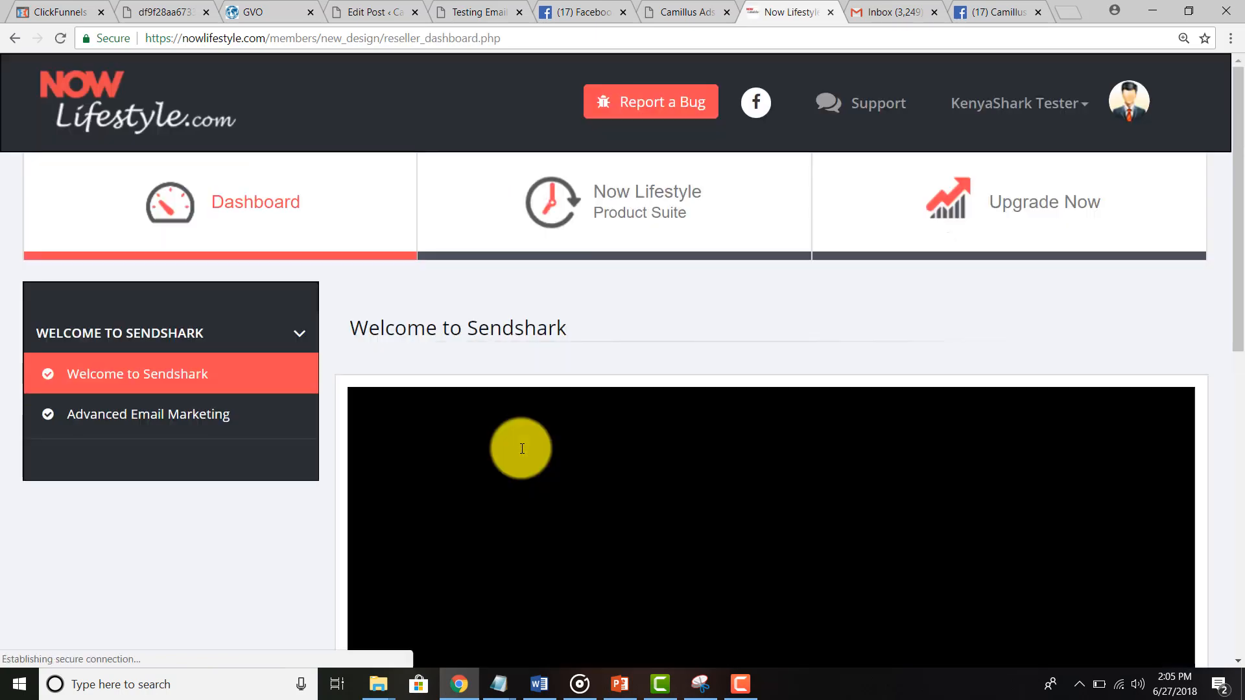
pyautogui.click(645, 206)
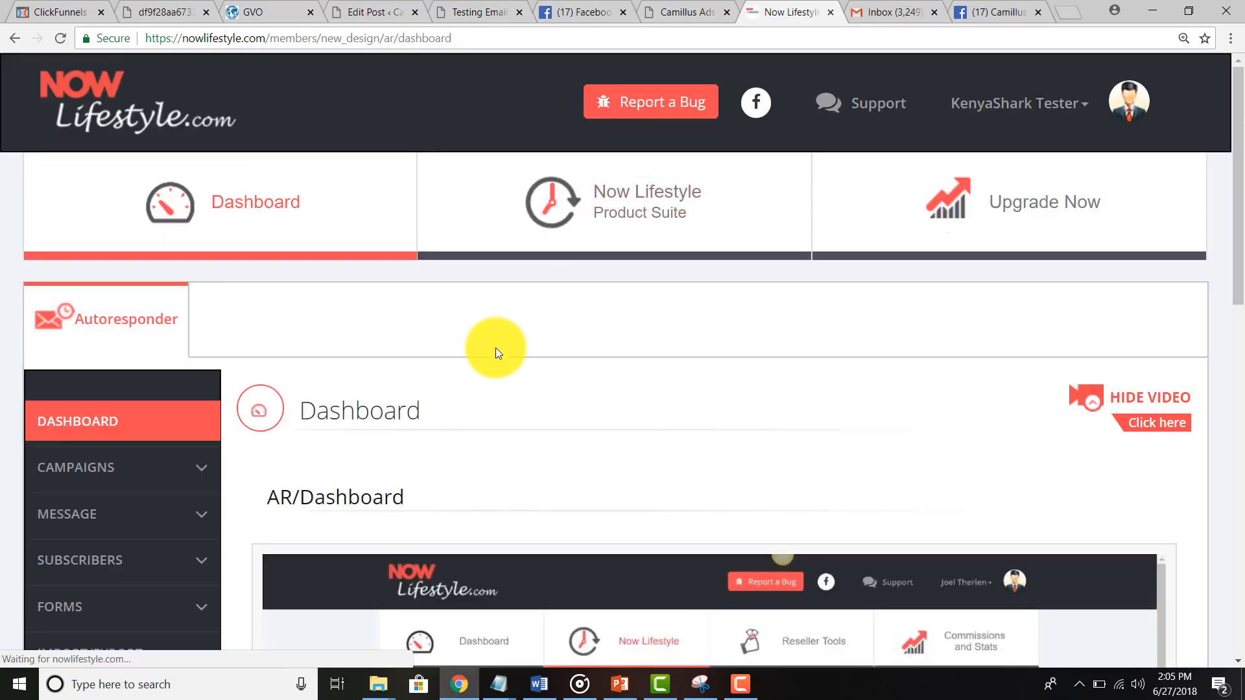
# Step: Go through the sidebar's MESSAGE section to the empty Broadcast Messages list
pyautogui.scroll(-2, 495, 350)
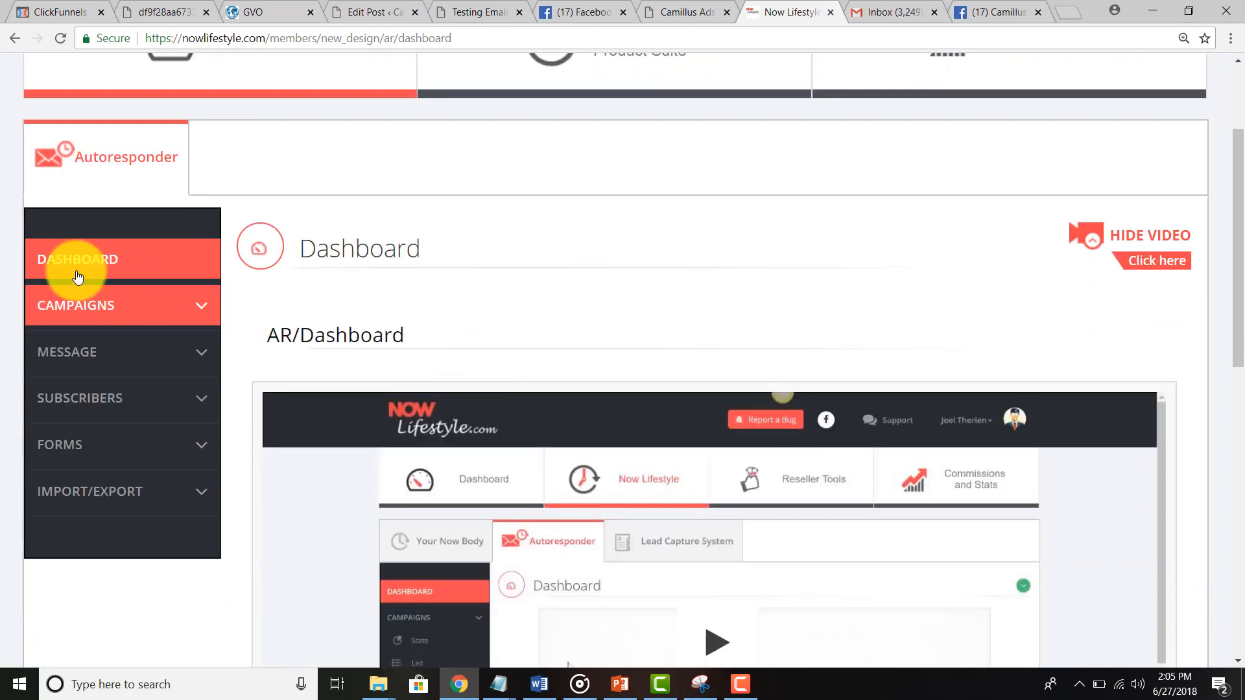
pyautogui.click(75, 306)
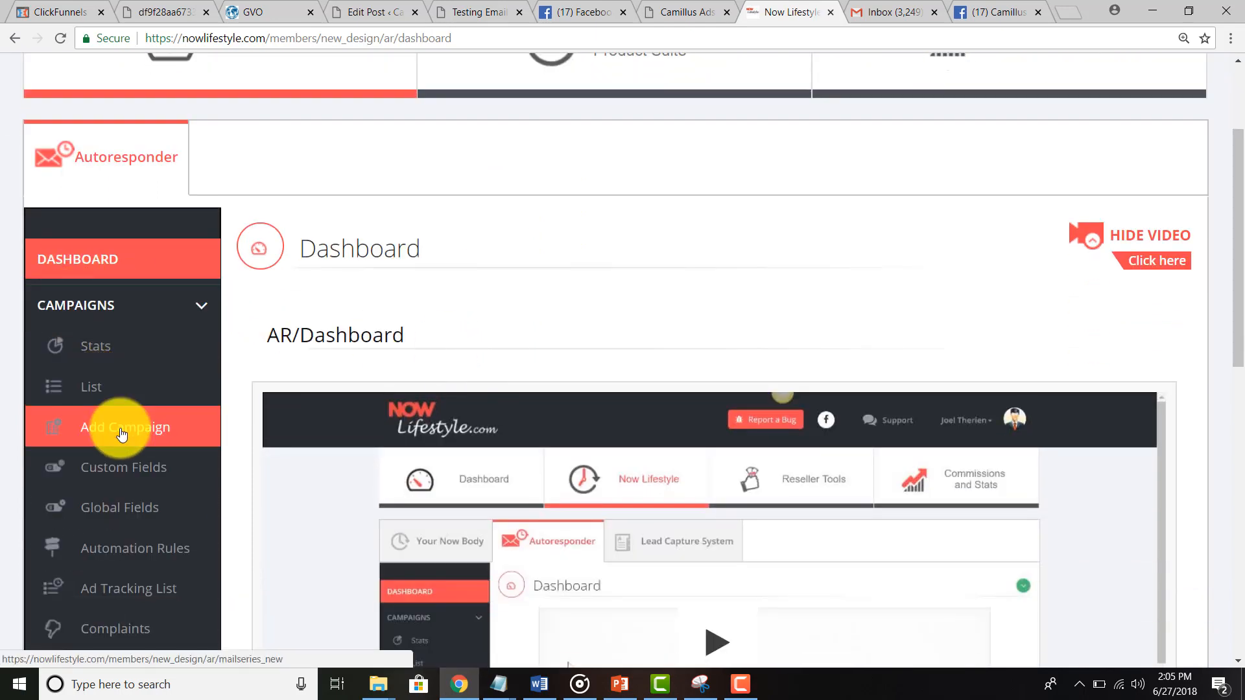
pyautogui.scroll(-1, 227, 403)
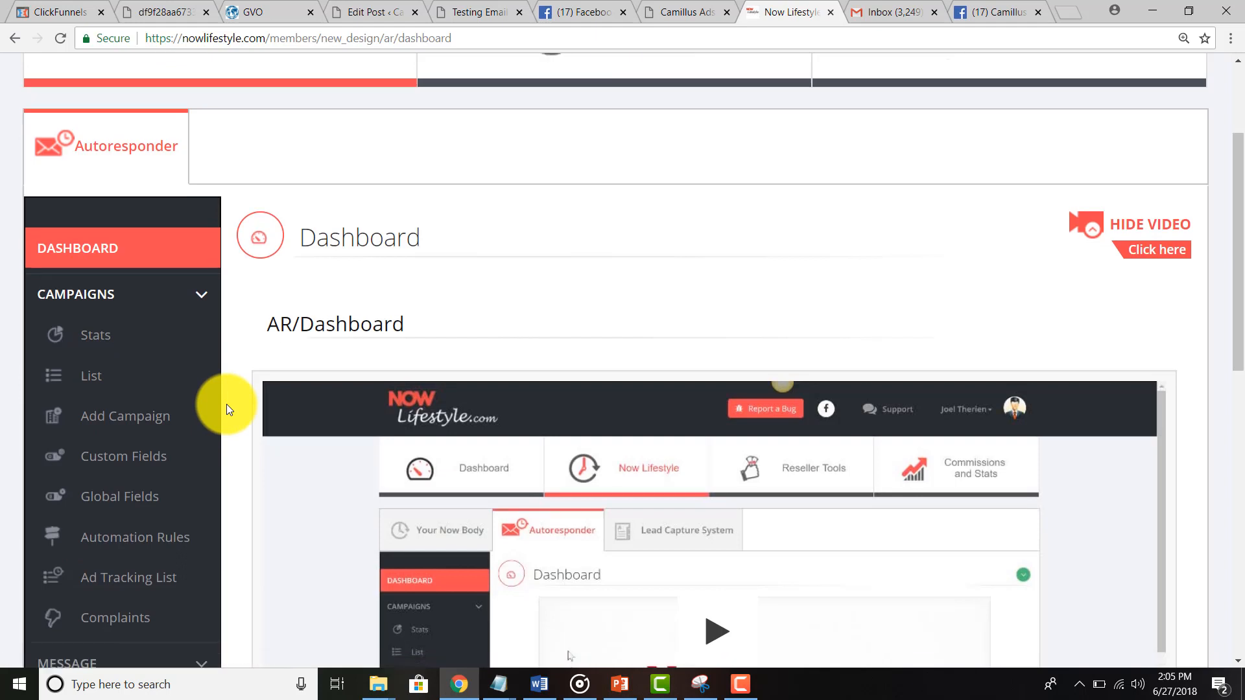
pyautogui.click(102, 222)
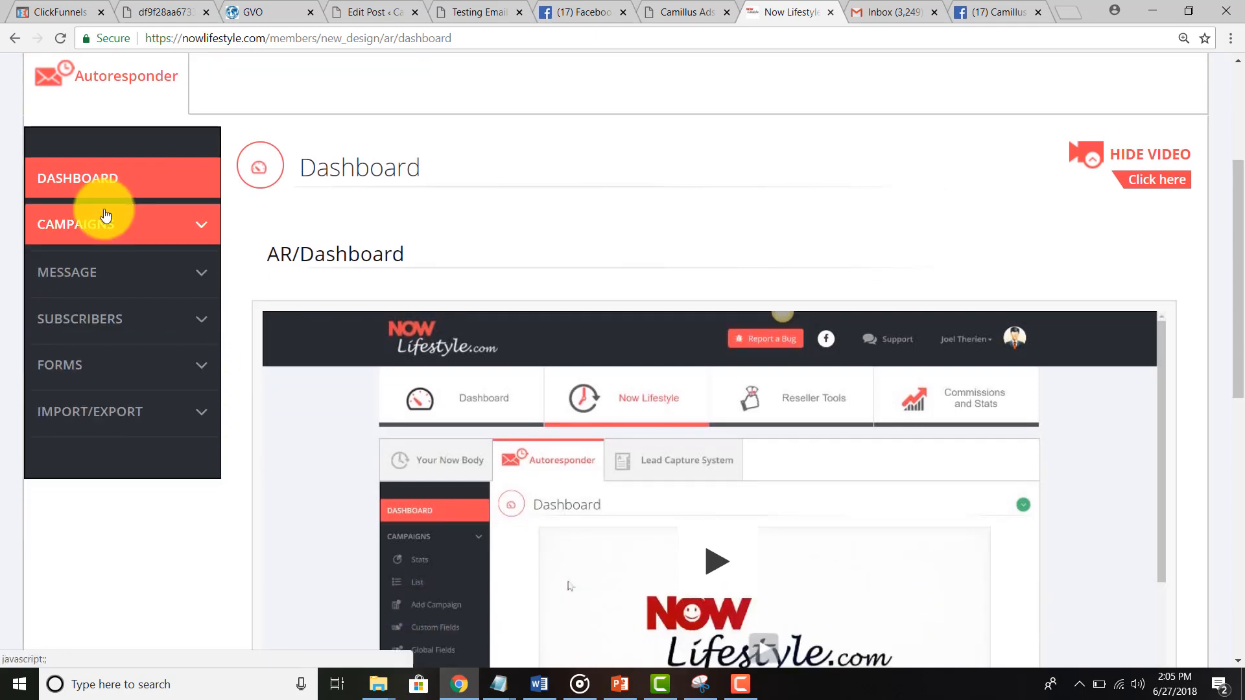
pyautogui.click(91, 272)
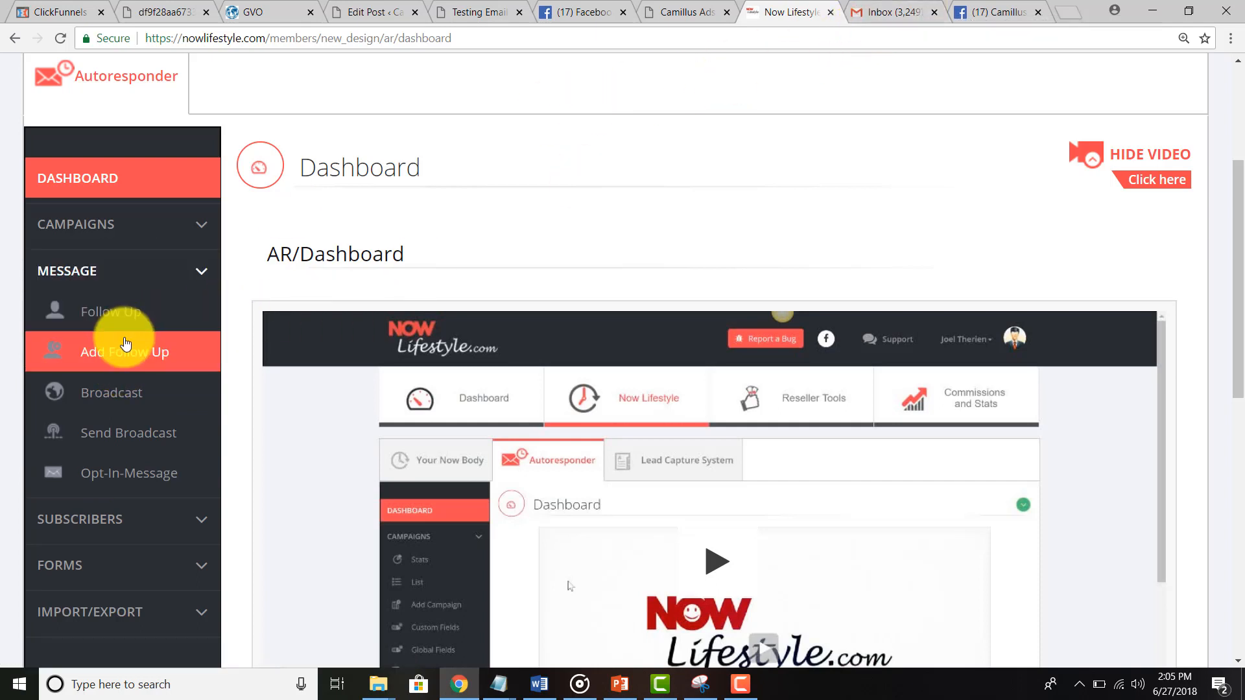
pyautogui.click(127, 411)
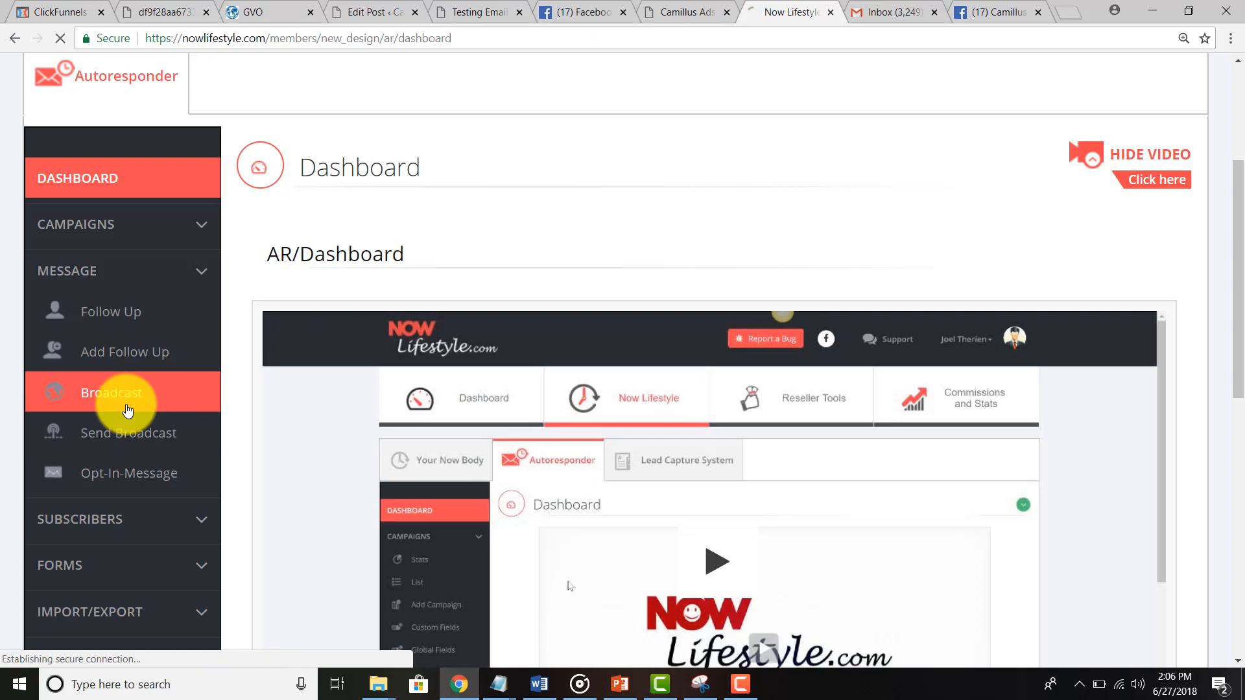
pyautogui.scroll(-1, 128, 410)
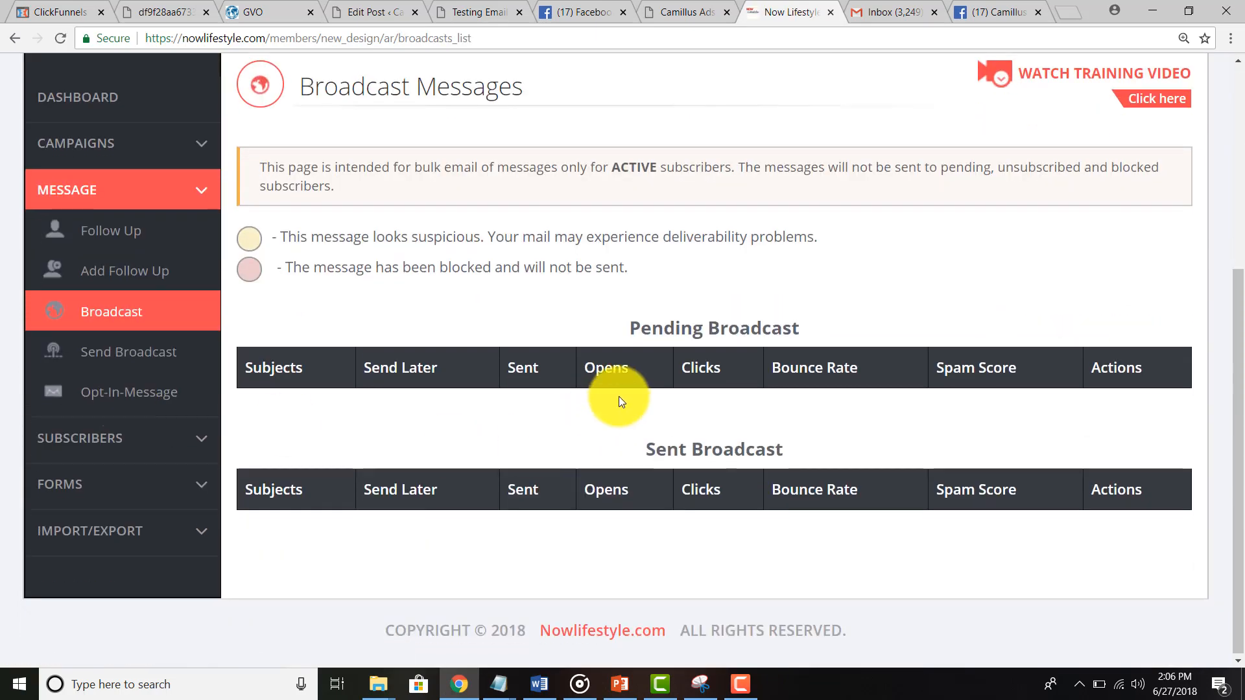
# Step: Start a new broadcast to the Chamber Test campaign with subject 'Todays special!'
pyautogui.click(103, 353)
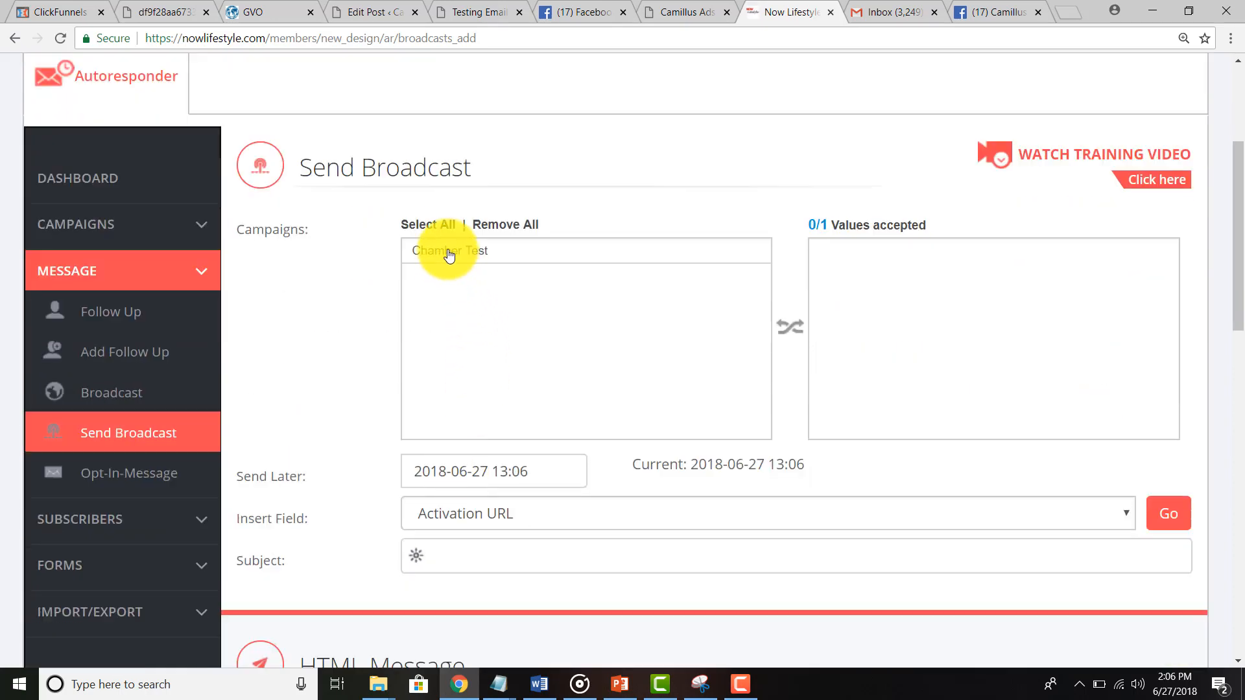
pyautogui.click(447, 252)
pyautogui.click(450, 253)
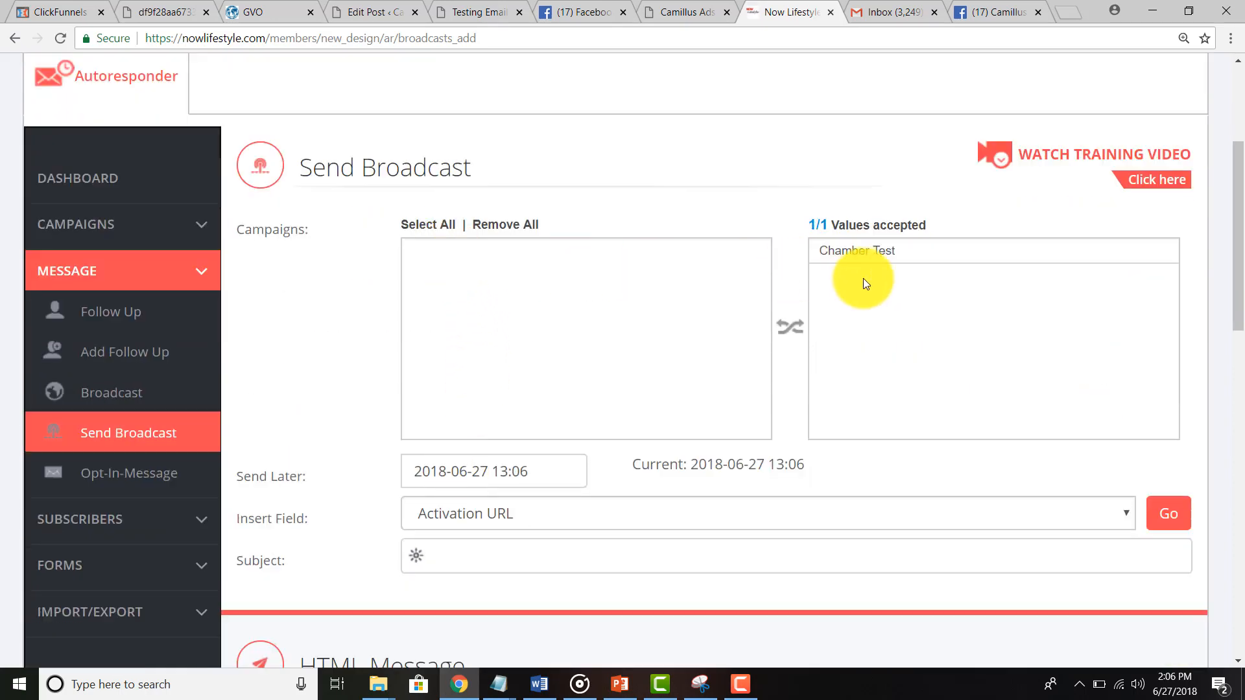
pyautogui.doubleClick(864, 252)
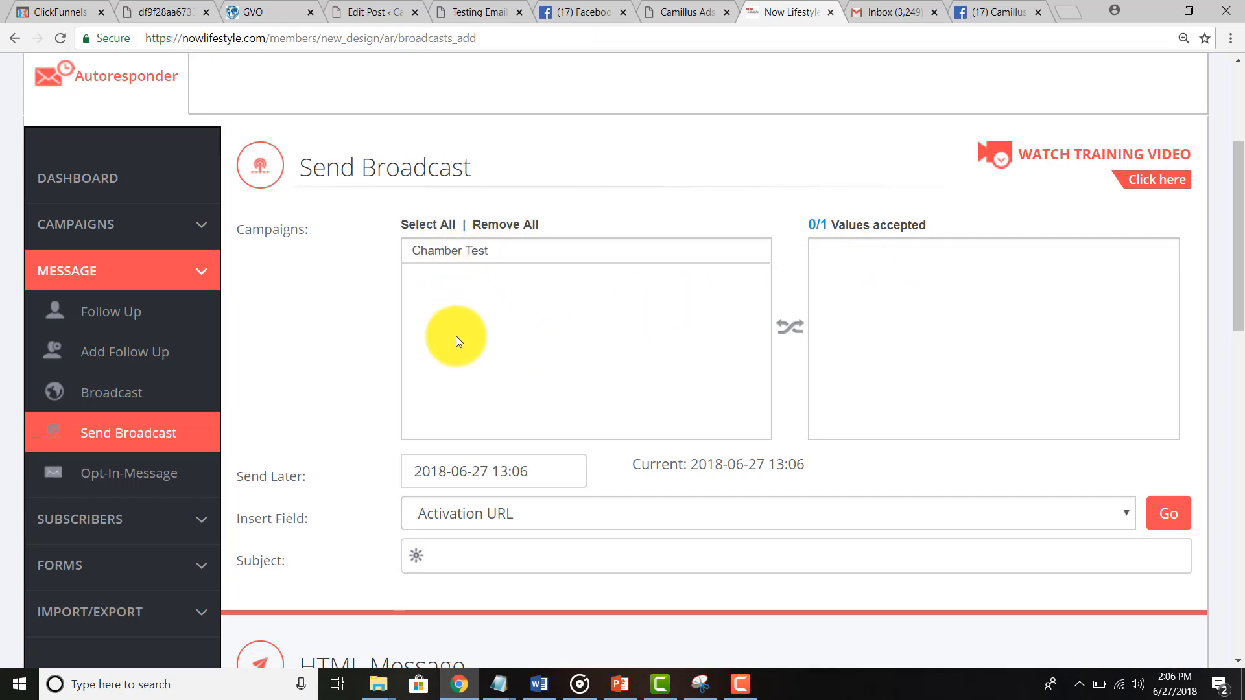
pyautogui.click(453, 253)
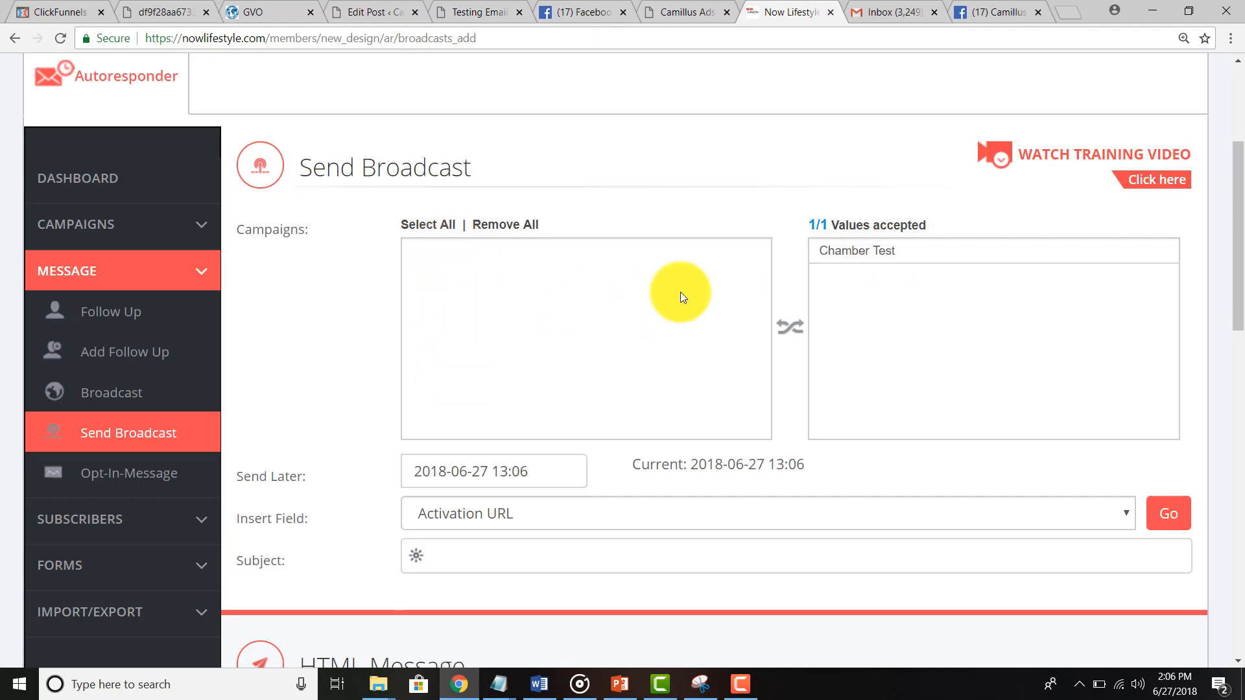
pyautogui.scroll(-1, 337, 493)
pyautogui.click(527, 465)
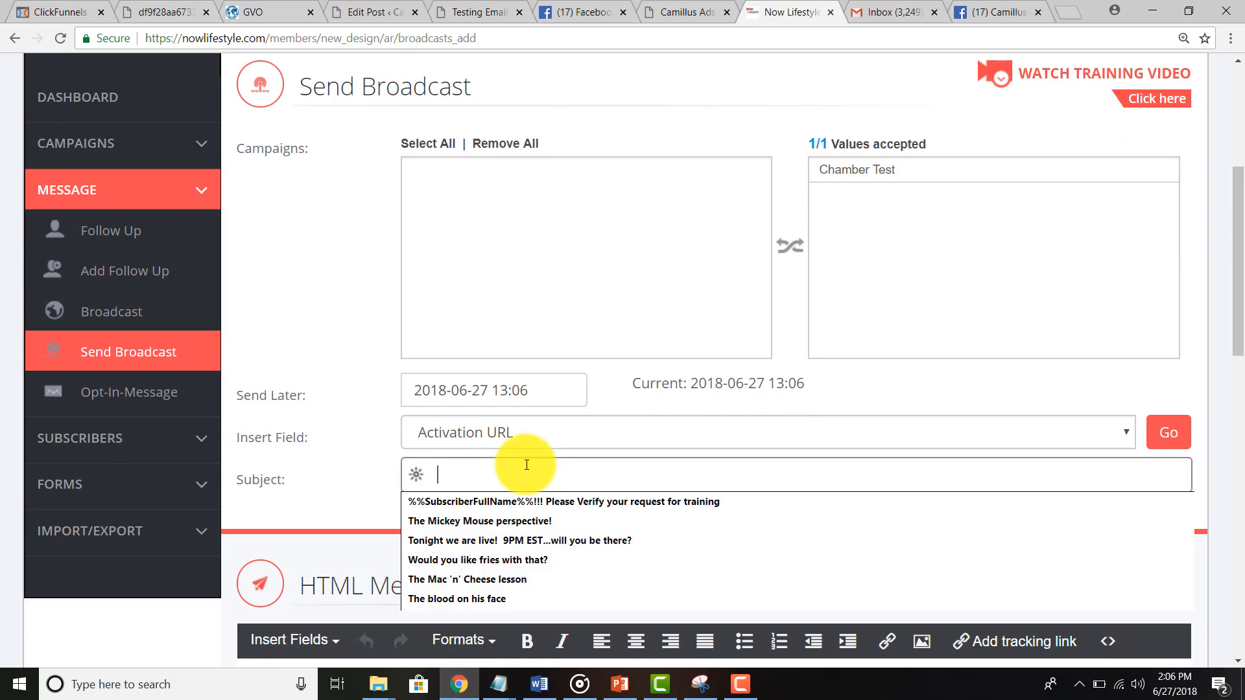
pyautogui.write('Todays')
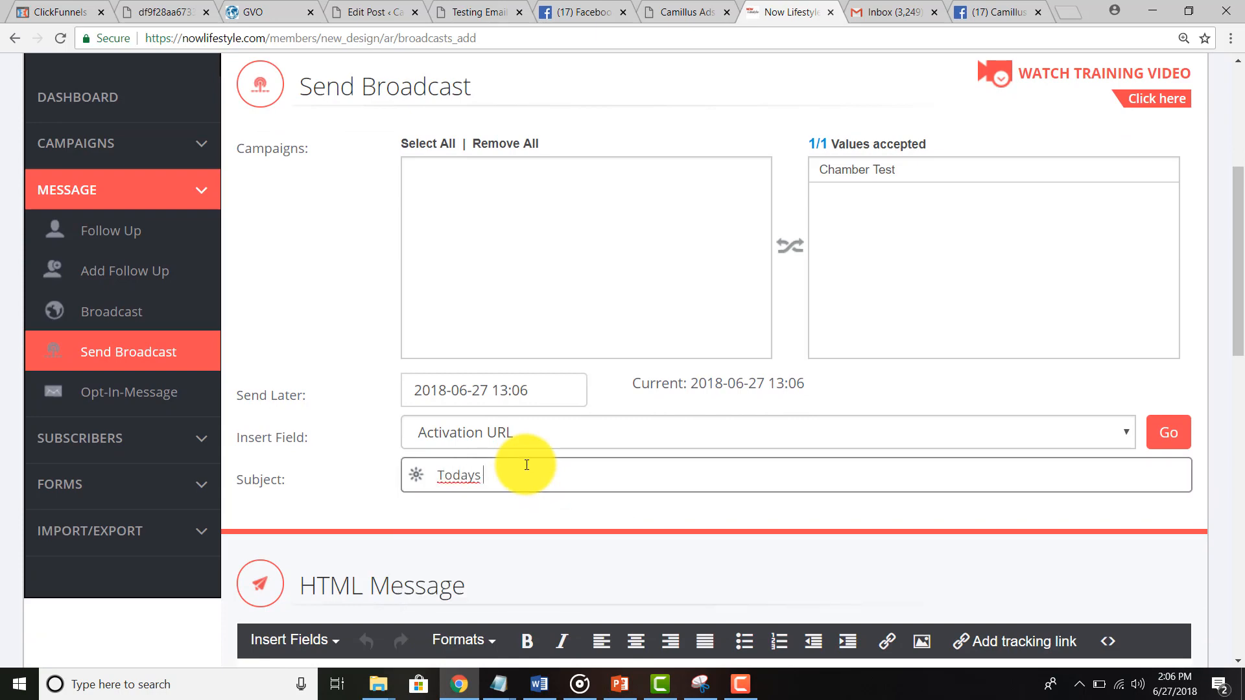
pyautogui.write(' special!')
# Step: Begin the HTML body 'Hey [First Name]! Just decided at the spur of the moment to have this awesome special'
pyautogui.scroll(-3, 466, 520)
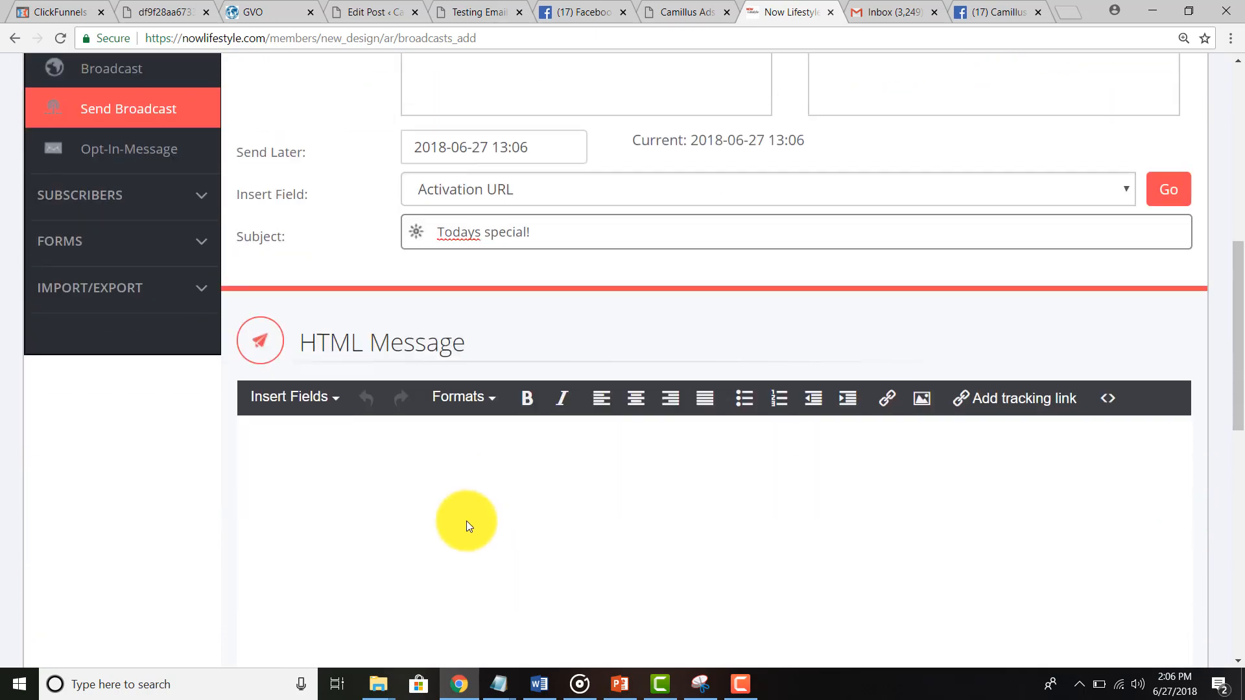
pyautogui.click(460, 522)
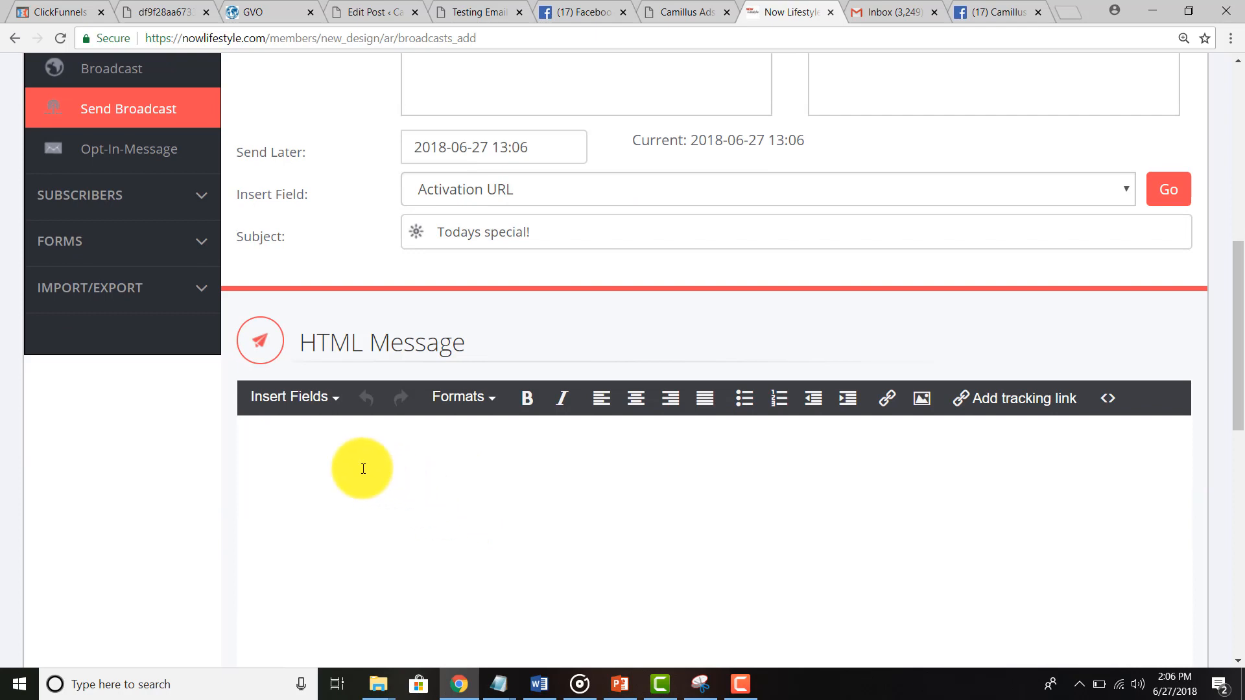
pyautogui.write('Hey')
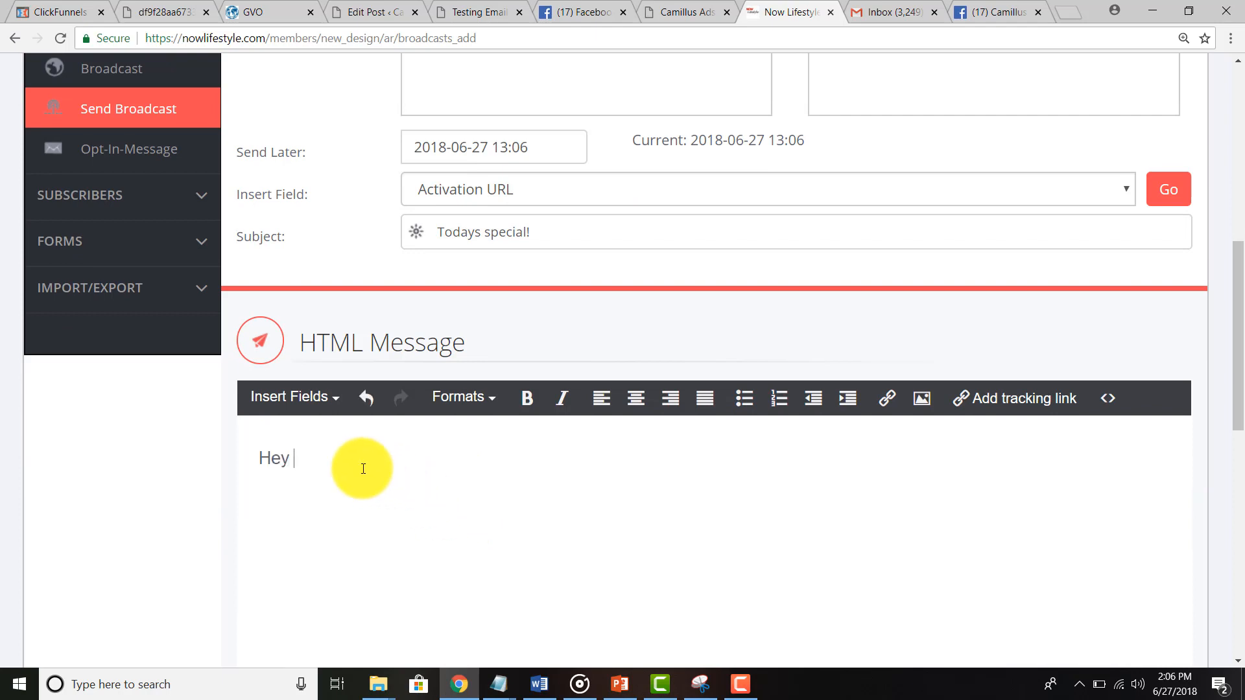
pyautogui.click(301, 406)
pyautogui.moveTo(330, 559)
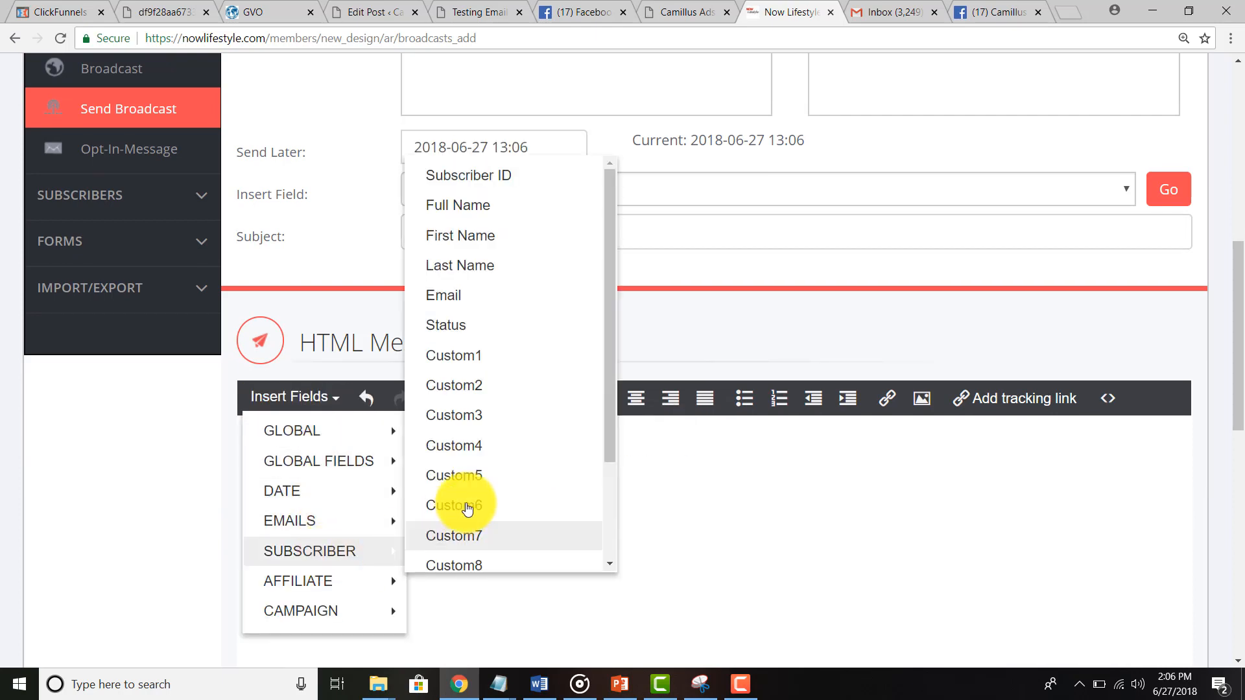
pyautogui.click(448, 236)
pyautogui.write('! ')
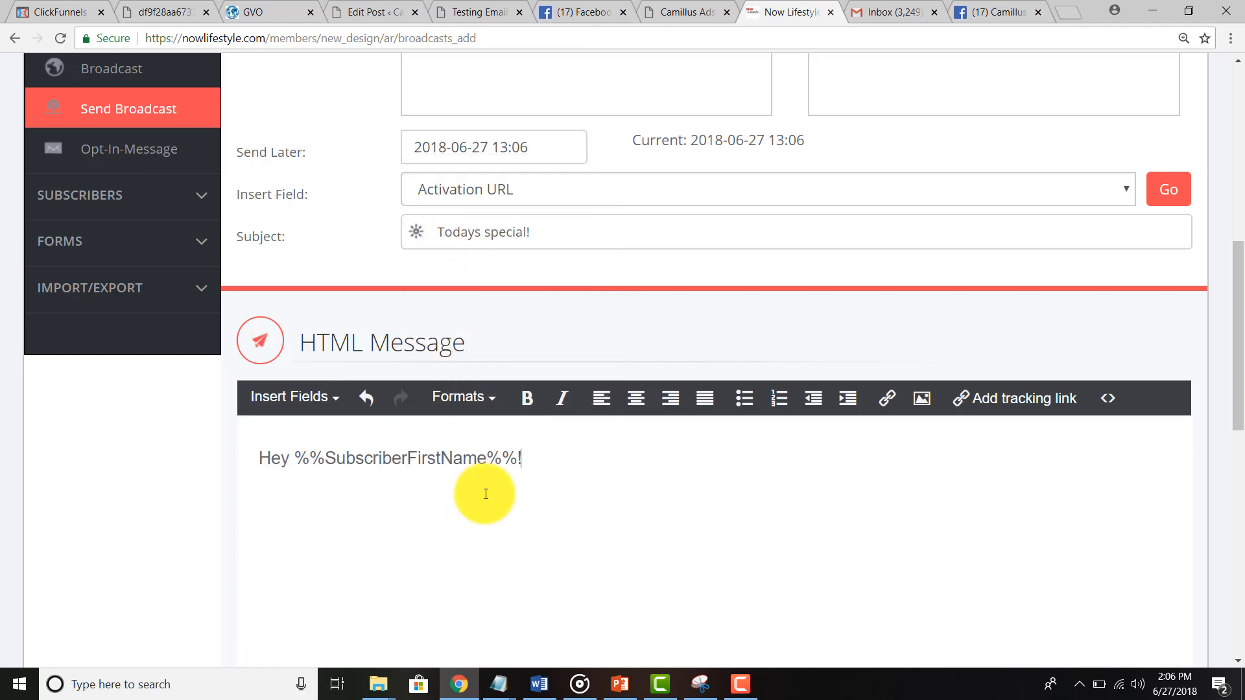
pyautogui.write('Just decided at t')
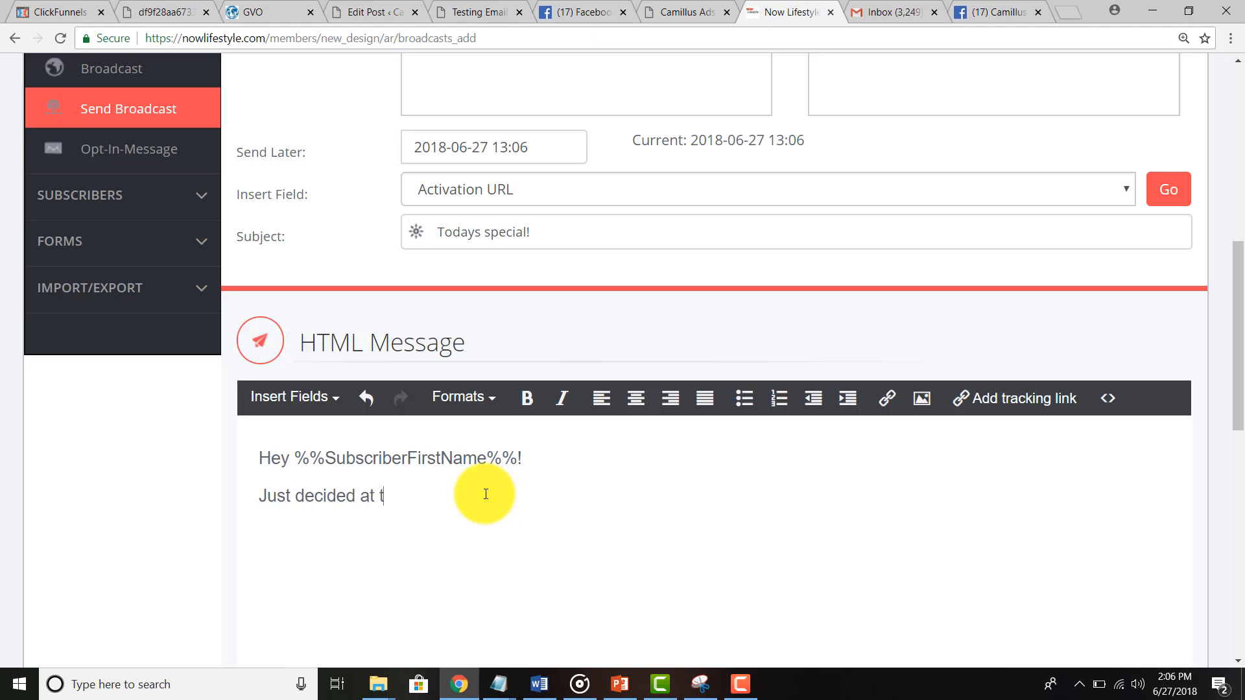
pyautogui.write('he spur of the mome')
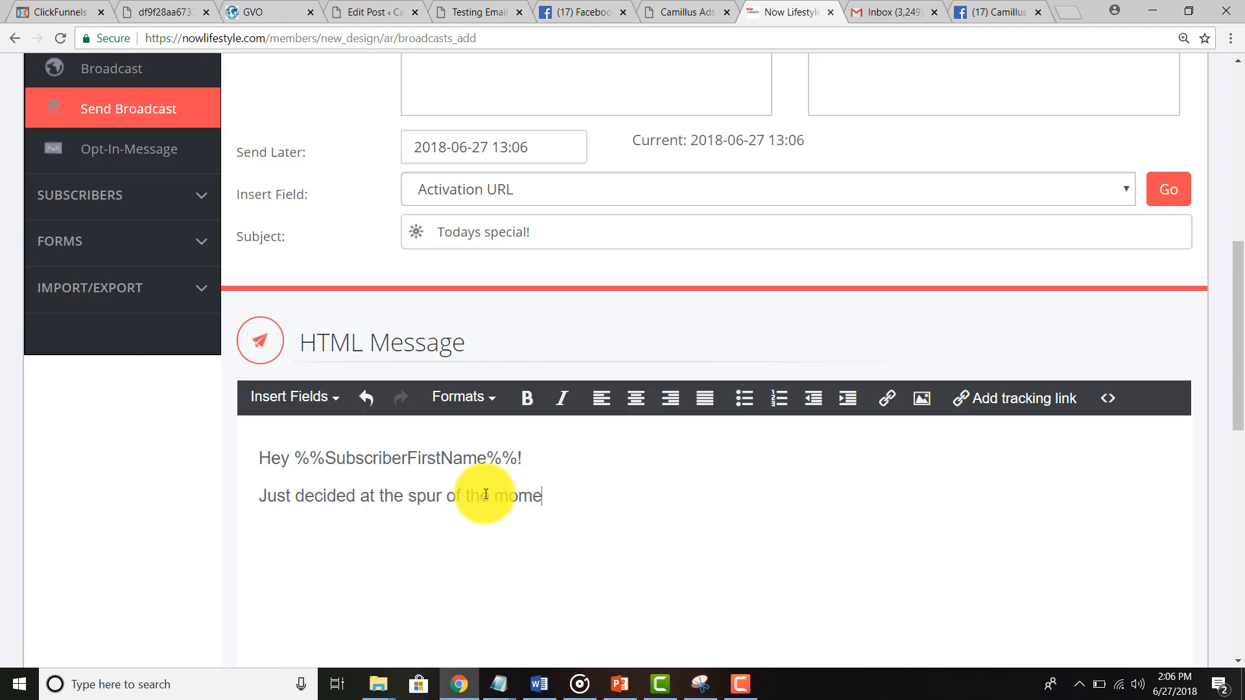
pyautogui.write('nt to have this awesome special')
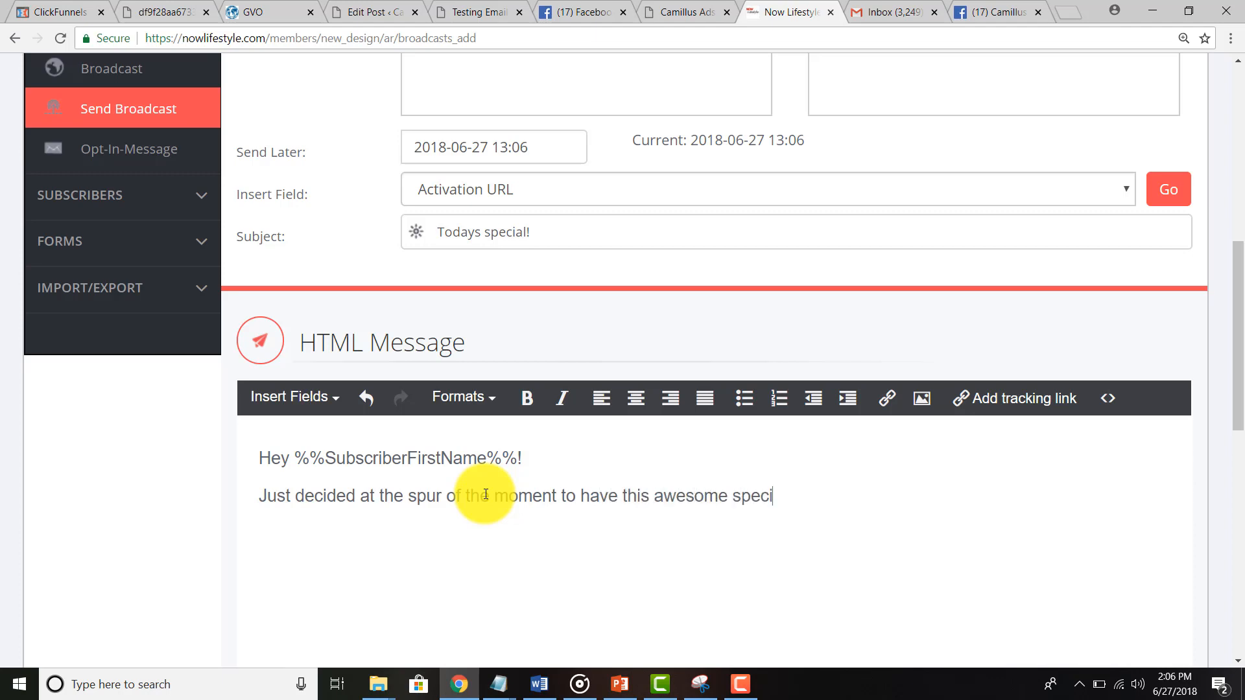
# Step: Finish the body with 'for the next 5 people that come in and mention this email!', 'Do it!' and a sign-off
pyautogui.press('Return')
pyautogui.write('for he')
pyautogui.press('BackSpace')
pyautogui.press('BackSpace')
pyautogui.write('the next ')
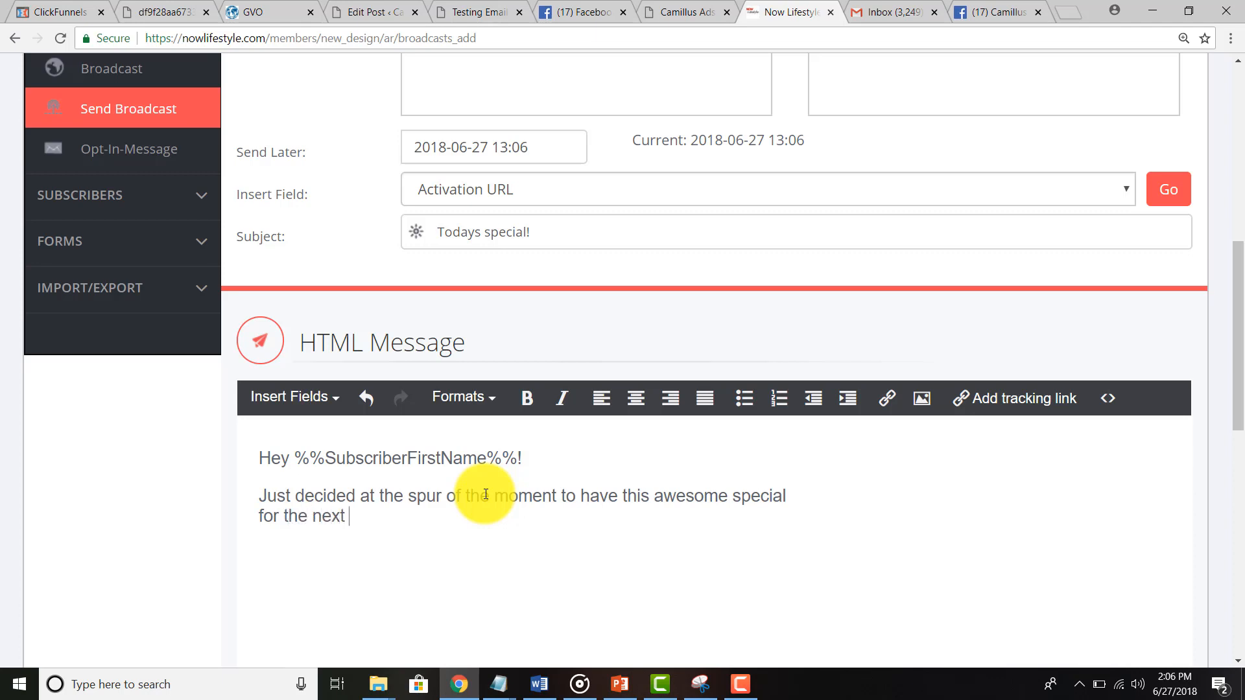
pyautogui.write('5 people th')
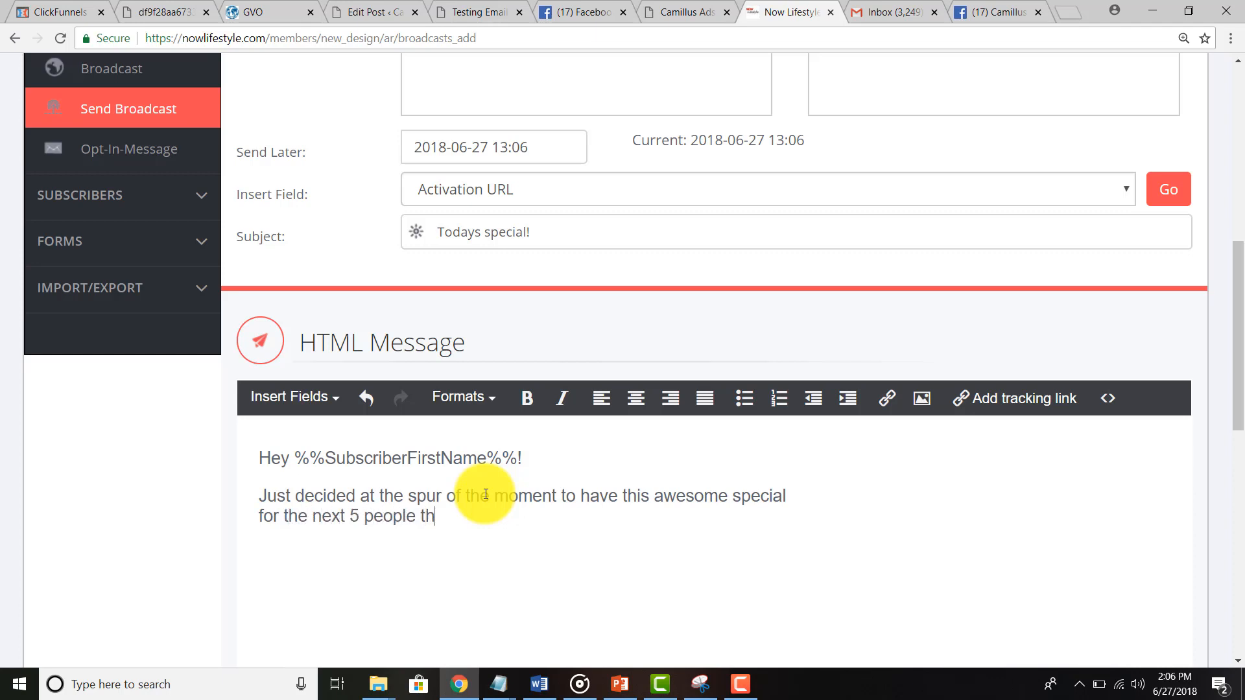
pyautogui.write('at come in and menton')
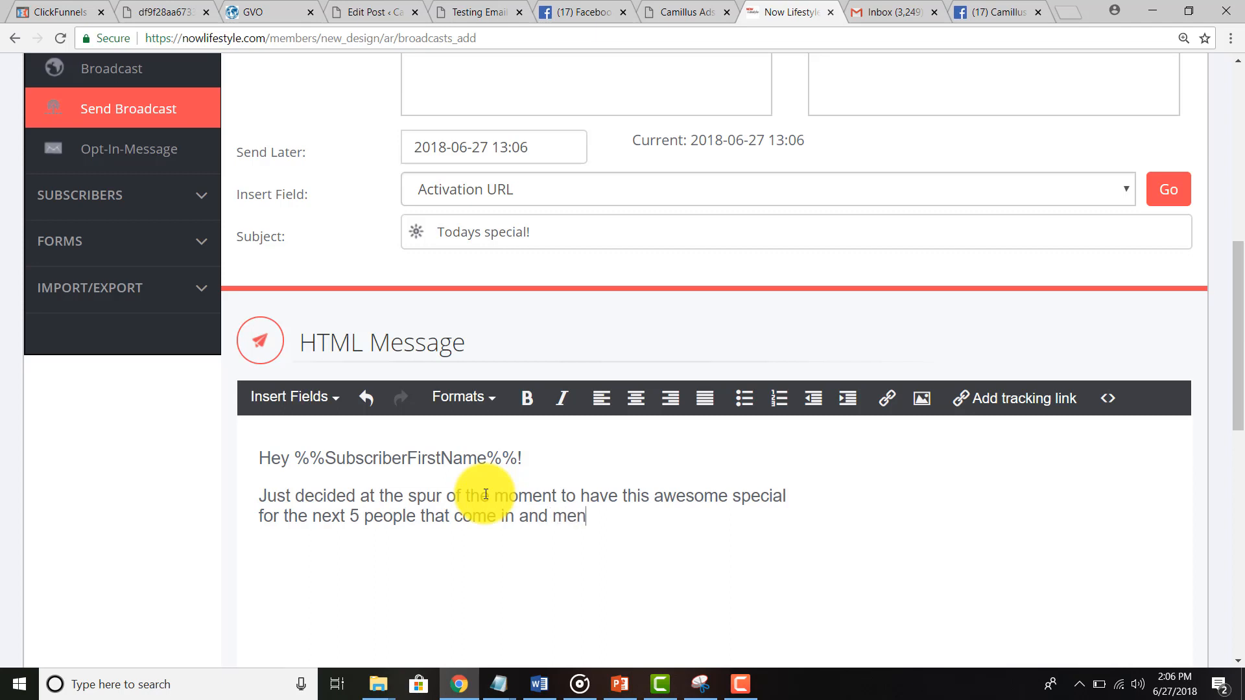
pyautogui.press('BackSpace')
pyautogui.press('BackSpace')
pyautogui.write('ion this email!')
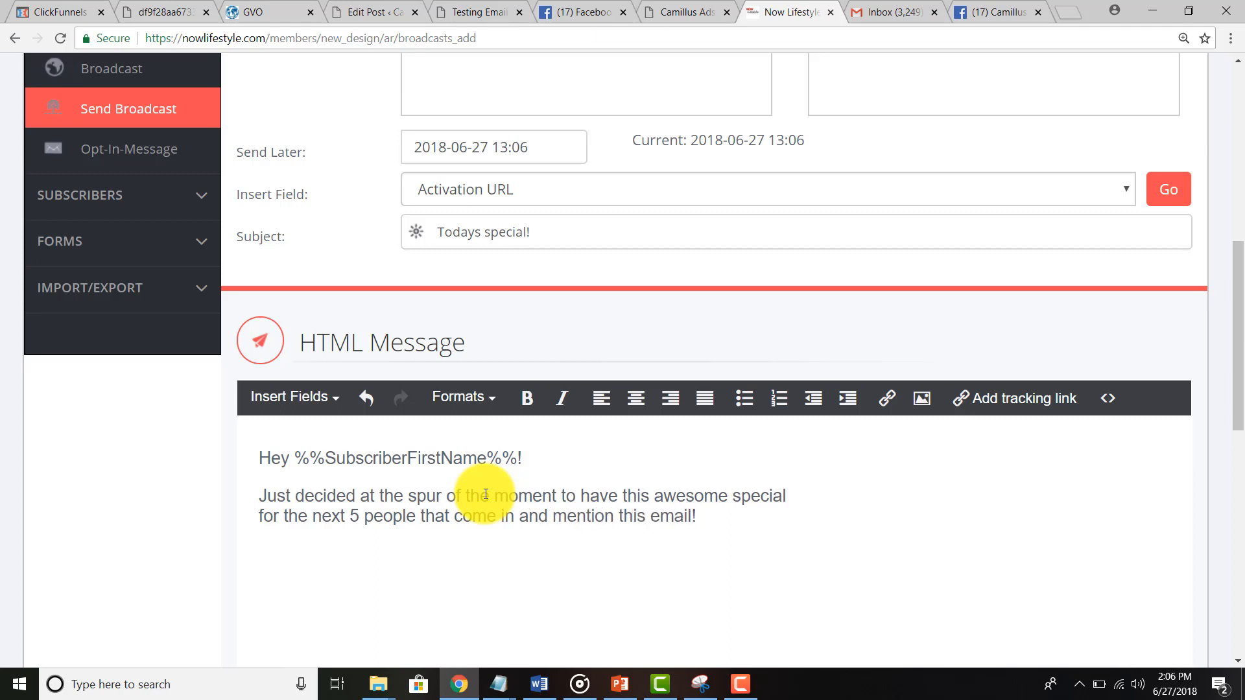
pyautogui.press('Return')
pyautogui.write('Do it!')
pyautogui.press('Return')
pyautogui.write('Dave')
pyautogui.rightClick(486, 494)
pyautogui.click(239, 568)
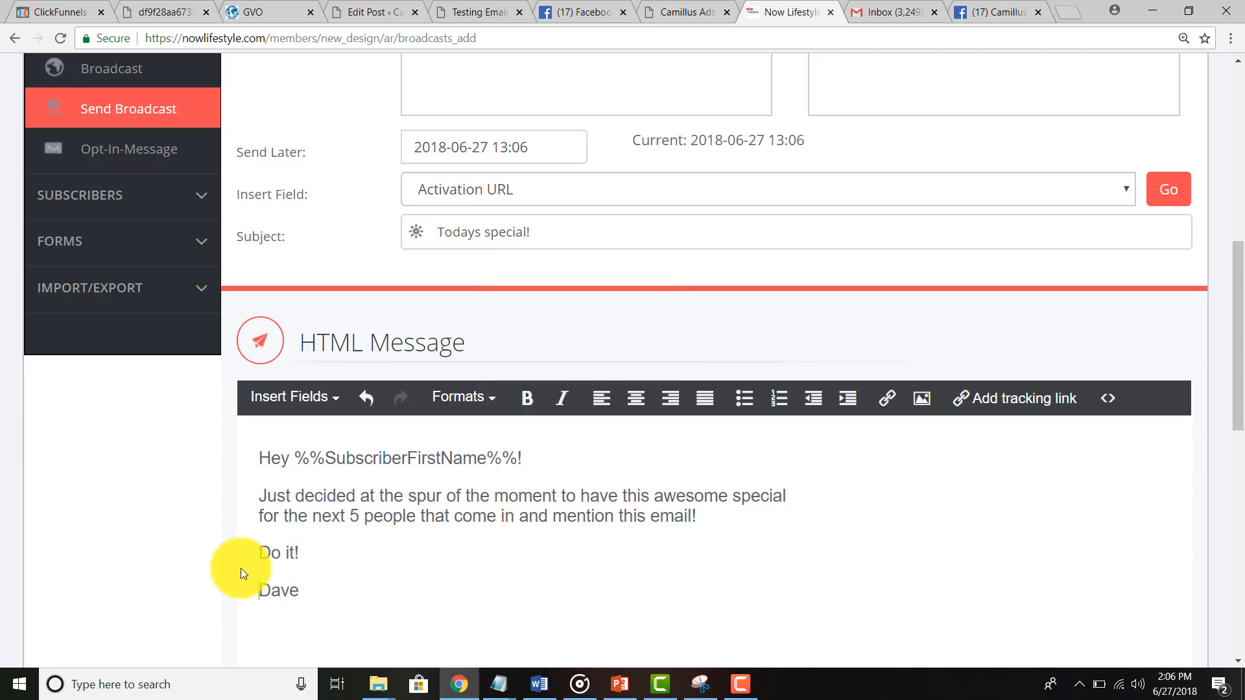
pyautogui.hotkey('ctrl', 'a')
pyautogui.hotkey('ctrl', 'c')
# Step: Paste the copied HTML message text into the plain-text Text Message box
pyautogui.scroll(-5, 162, 516)
pyautogui.click(315, 596)
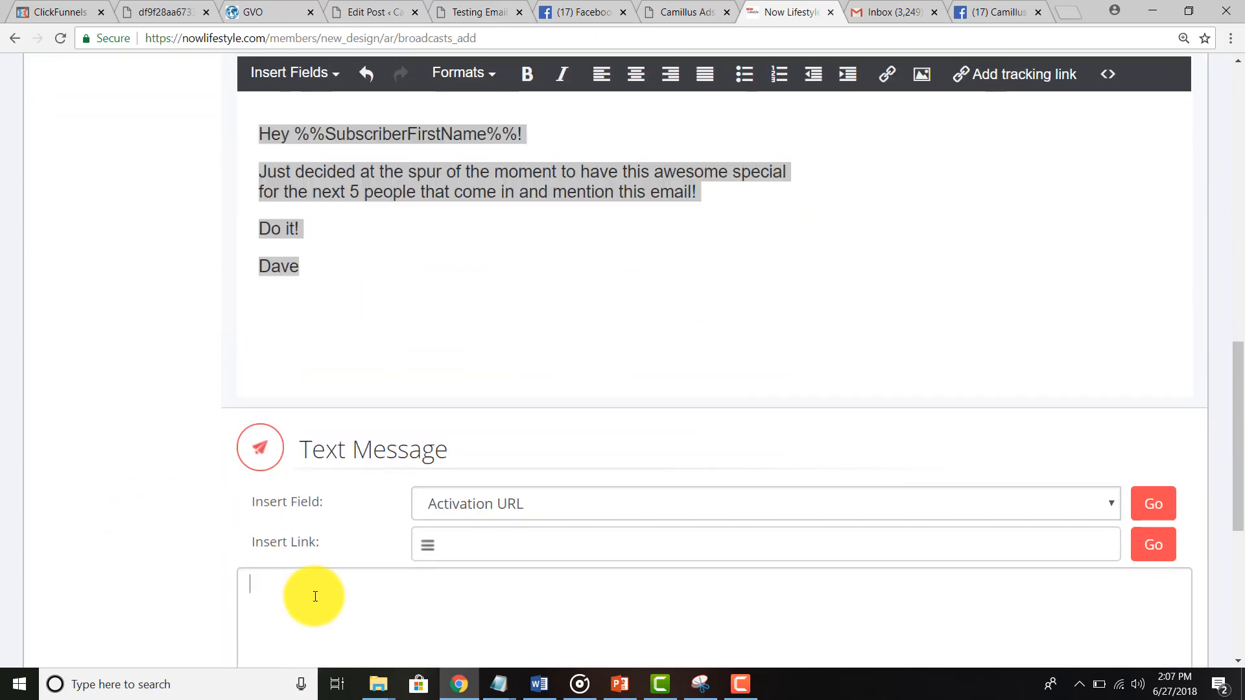
pyautogui.hotkey('ctrl', 'v')
pyautogui.scroll(-5, 250, 450)
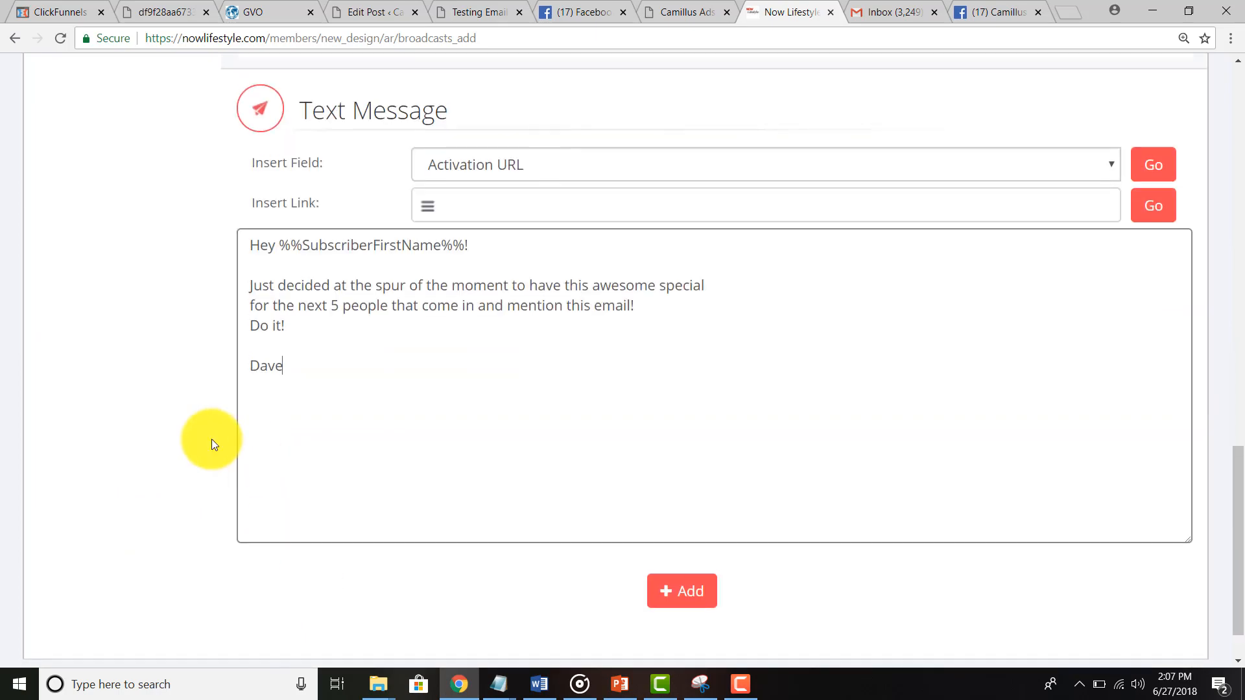
pyautogui.scroll(6, 212, 439)
pyautogui.scroll(-5, 211, 438)
pyautogui.scroll(8, 211, 438)
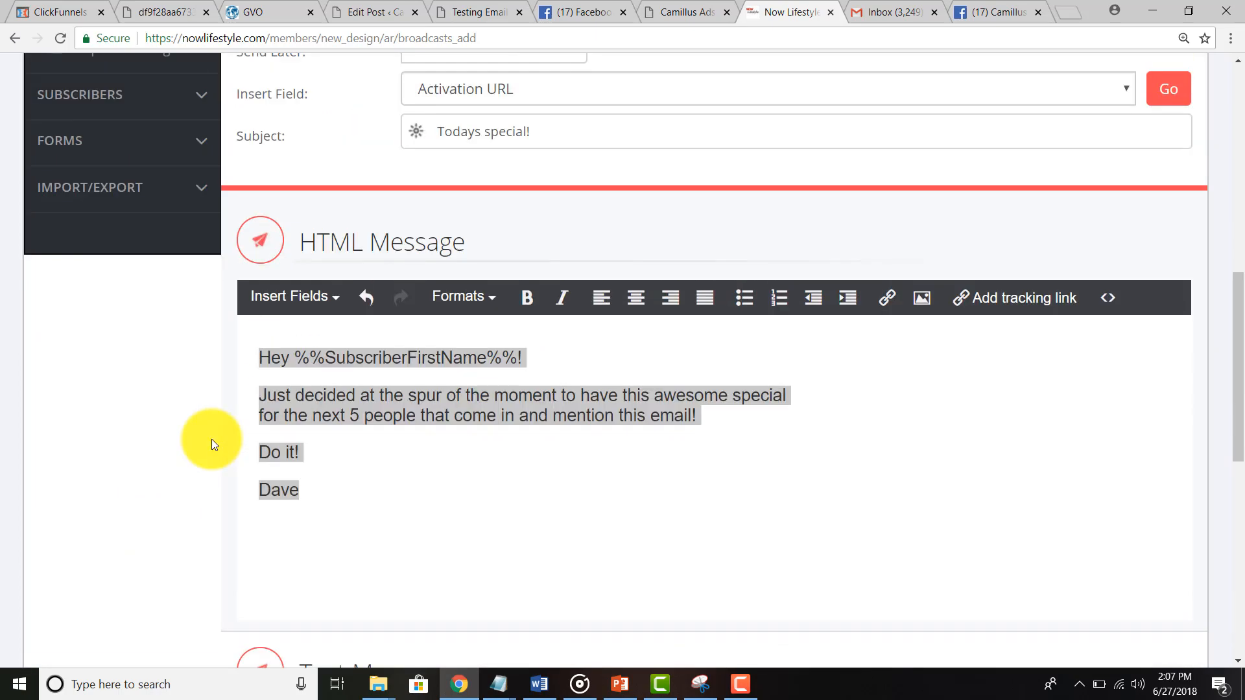
pyautogui.scroll(4, 212, 438)
pyautogui.scroll(3, 339, 333)
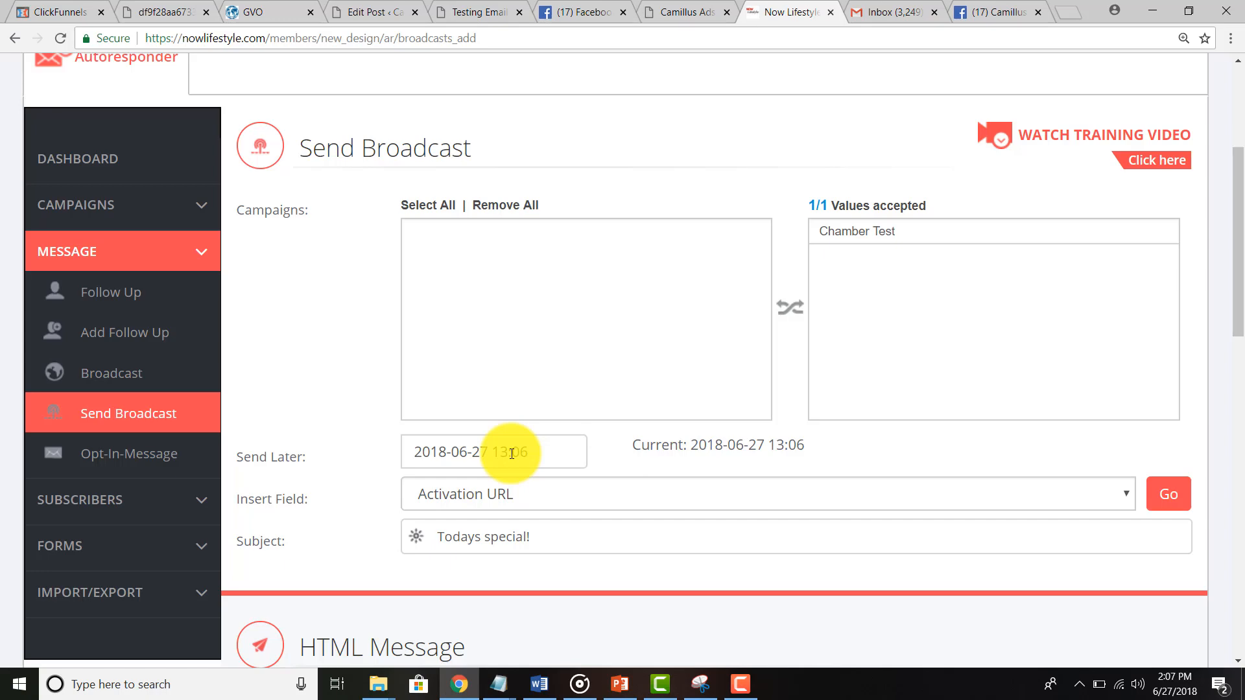
pyautogui.scroll(-10, 344, 503)
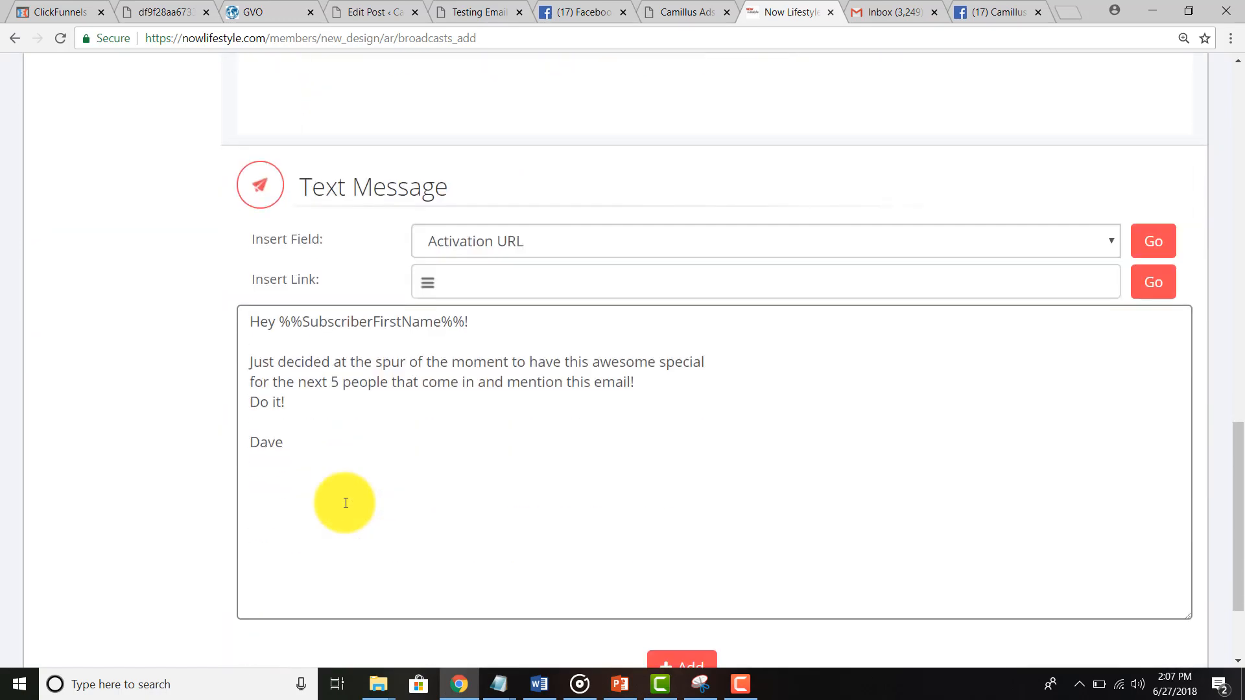
pyautogui.scroll(-2, 346, 503)
pyautogui.click(689, 538)
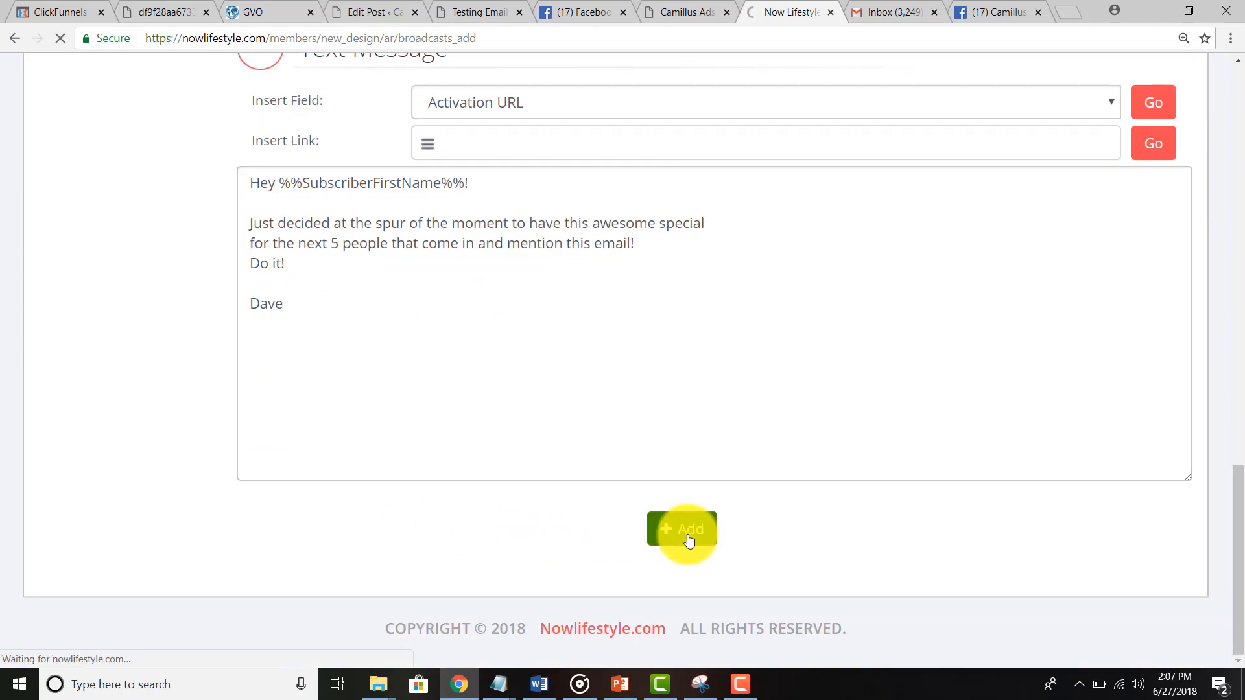
pyautogui.scroll(-5, 688, 540)
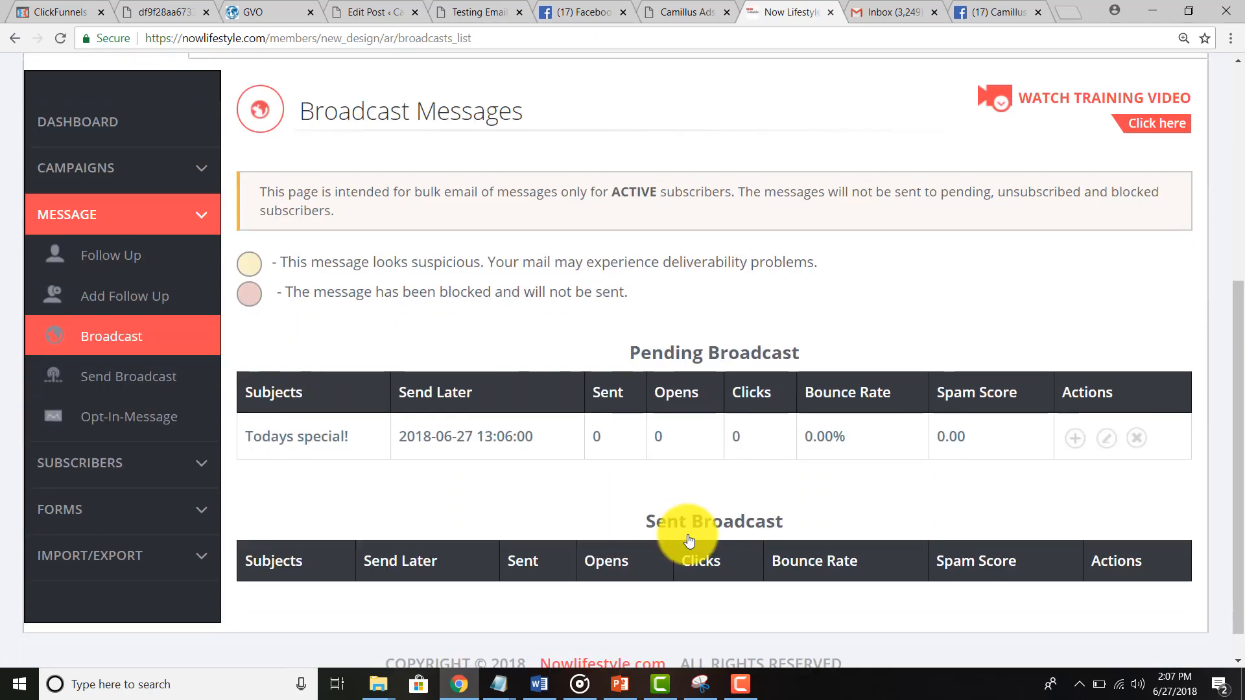
pyautogui.scroll(-1, 688, 540)
pyautogui.moveTo(636, 316); pyautogui.dragTo(834, 315)
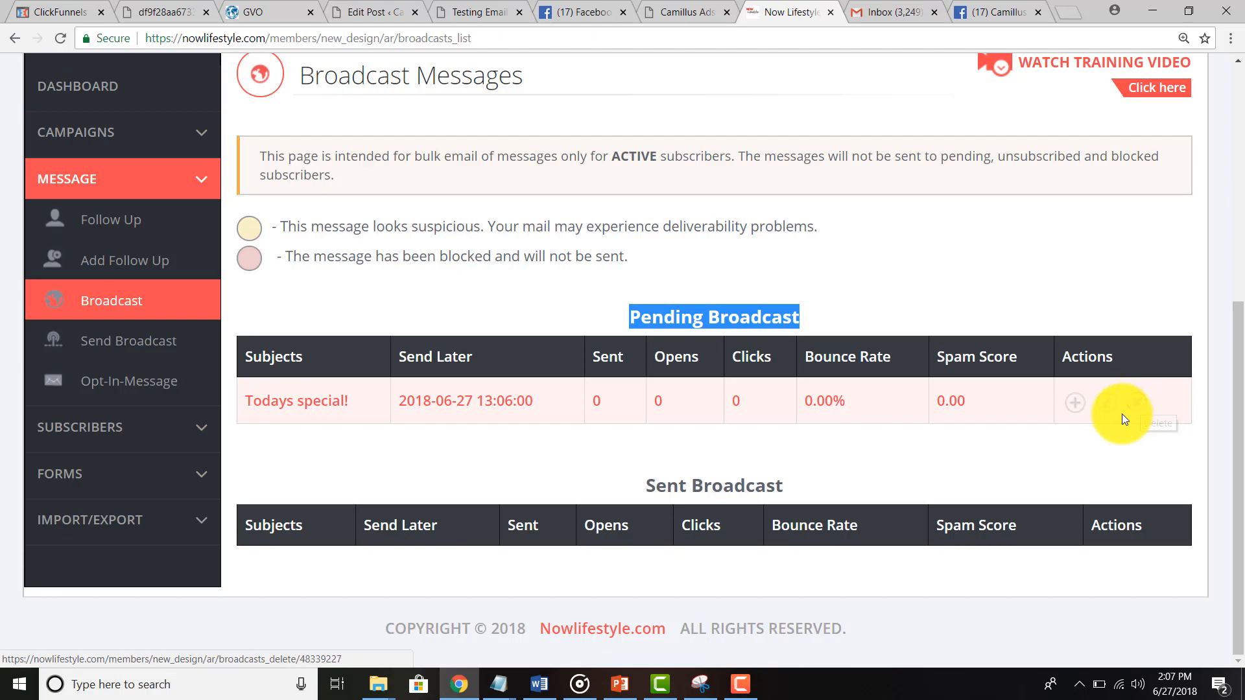
# Step: Run the first action on the pending broadcast and check the Gmail inbox
pyautogui.click(1073, 404)
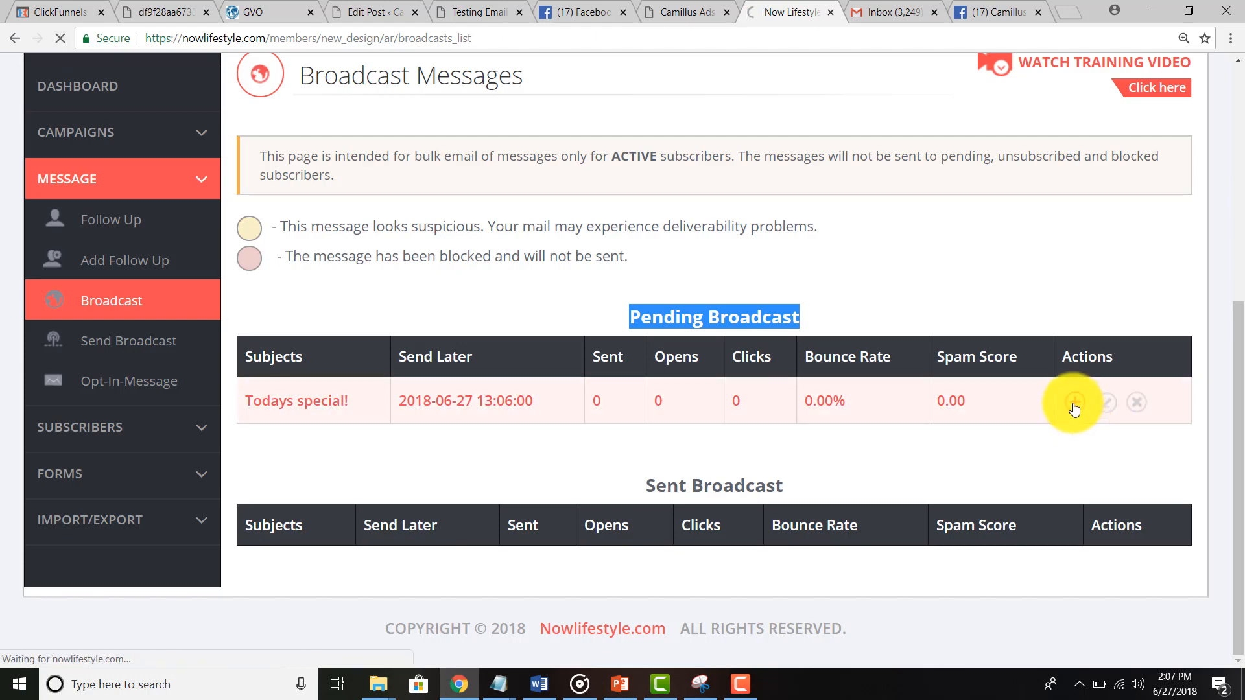
pyautogui.scroll(-5, 729, 450)
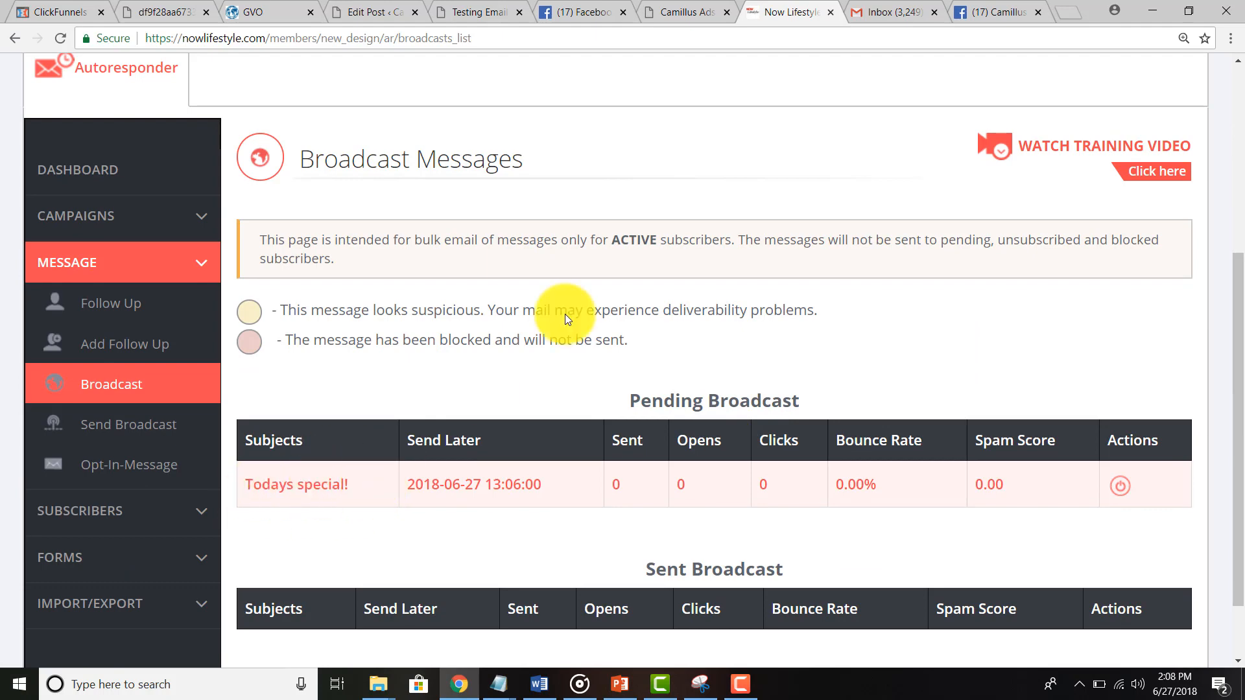
pyautogui.click(892, 11)
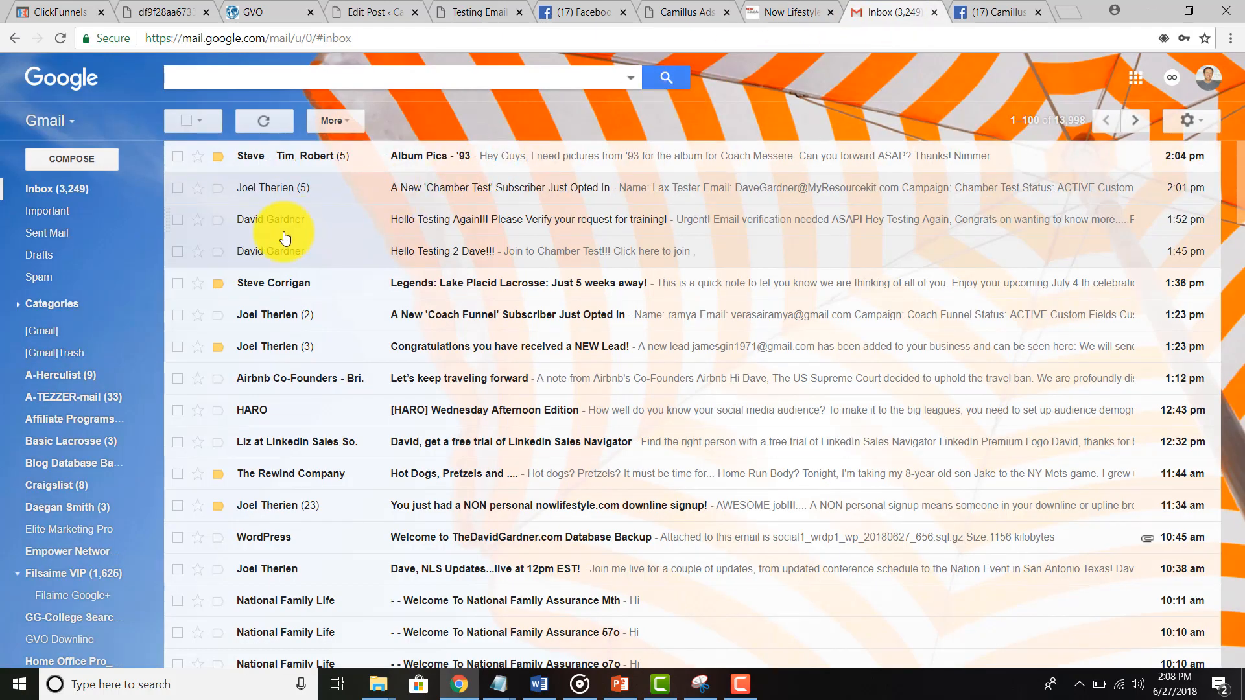
# Step: Refresh Gmail for the broadcast email, then return to the Broadcast Messages page
pyautogui.click(35, 195)
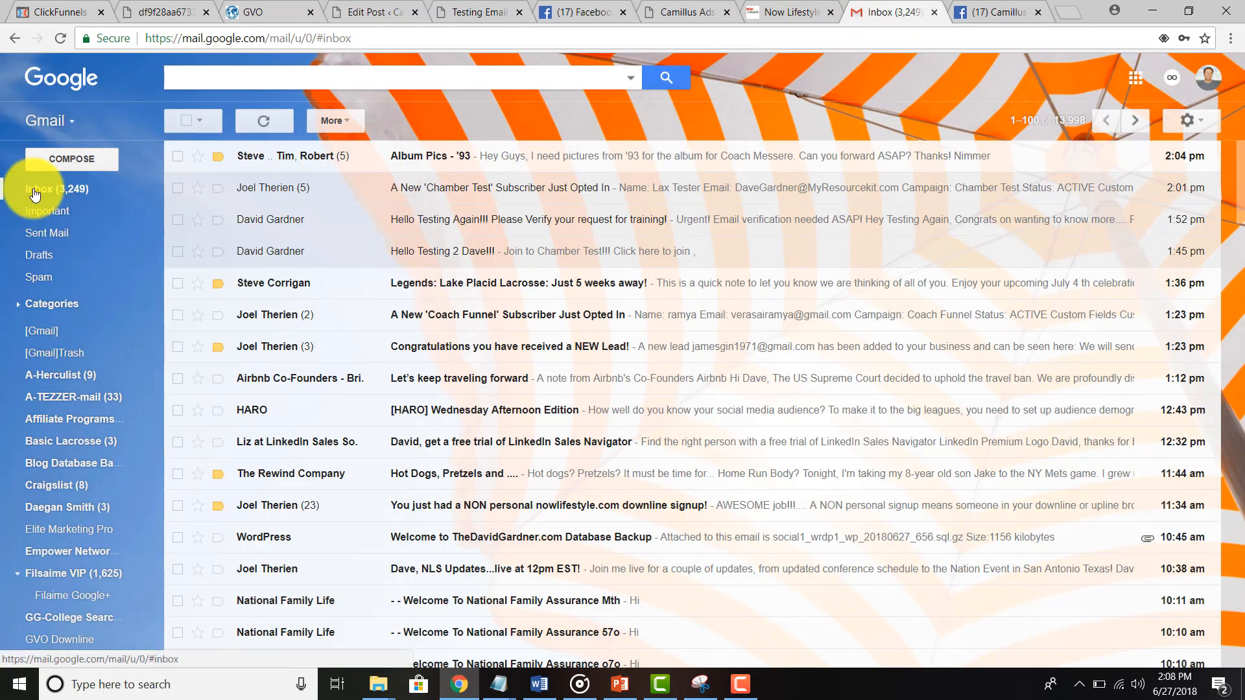
pyautogui.click(787, 13)
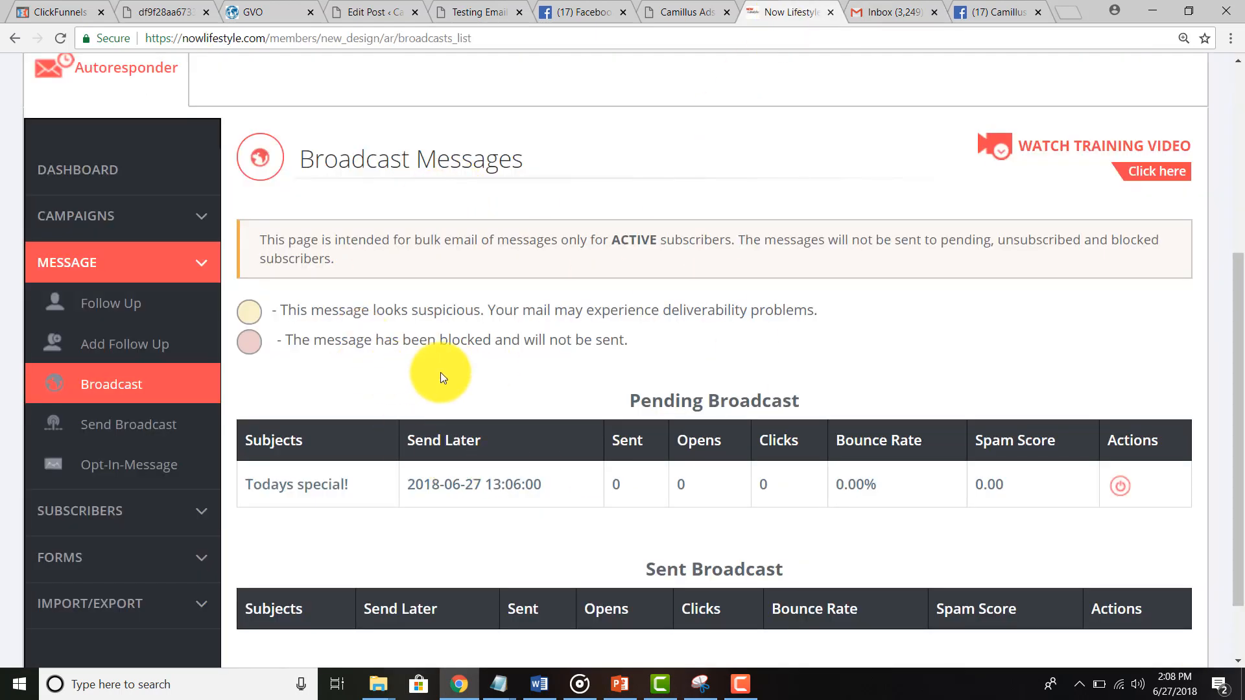
pyautogui.click(893, 7)
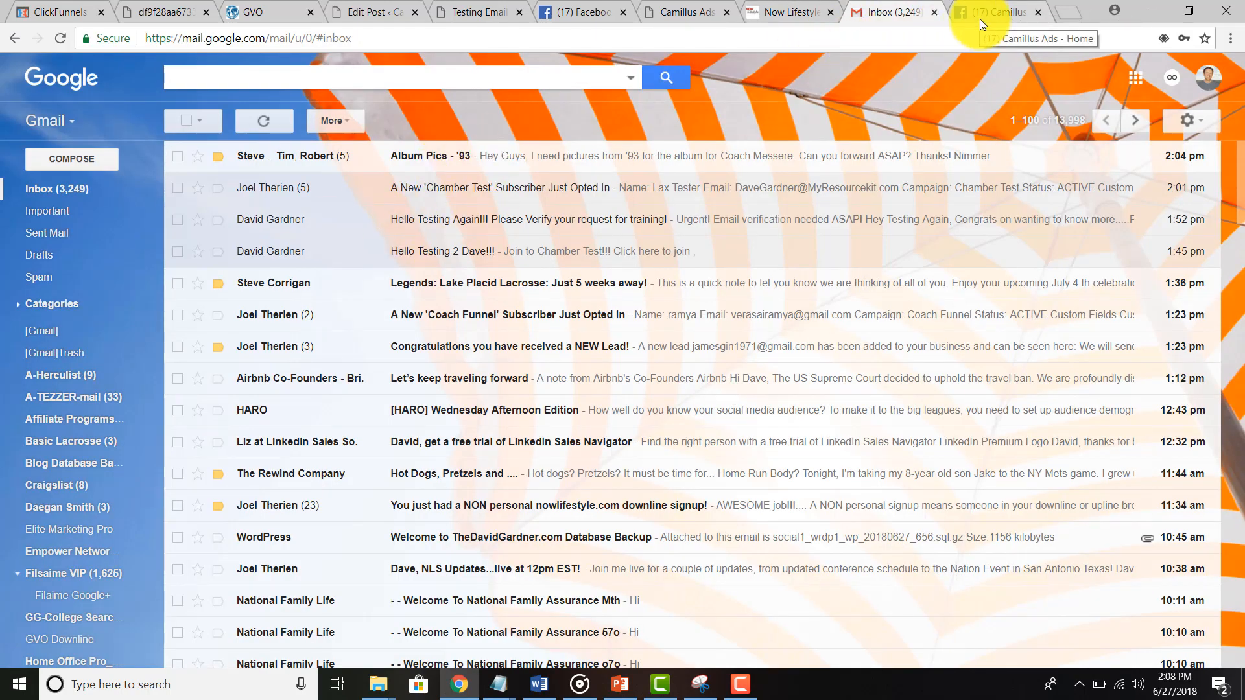
pyautogui.click(790, 20)
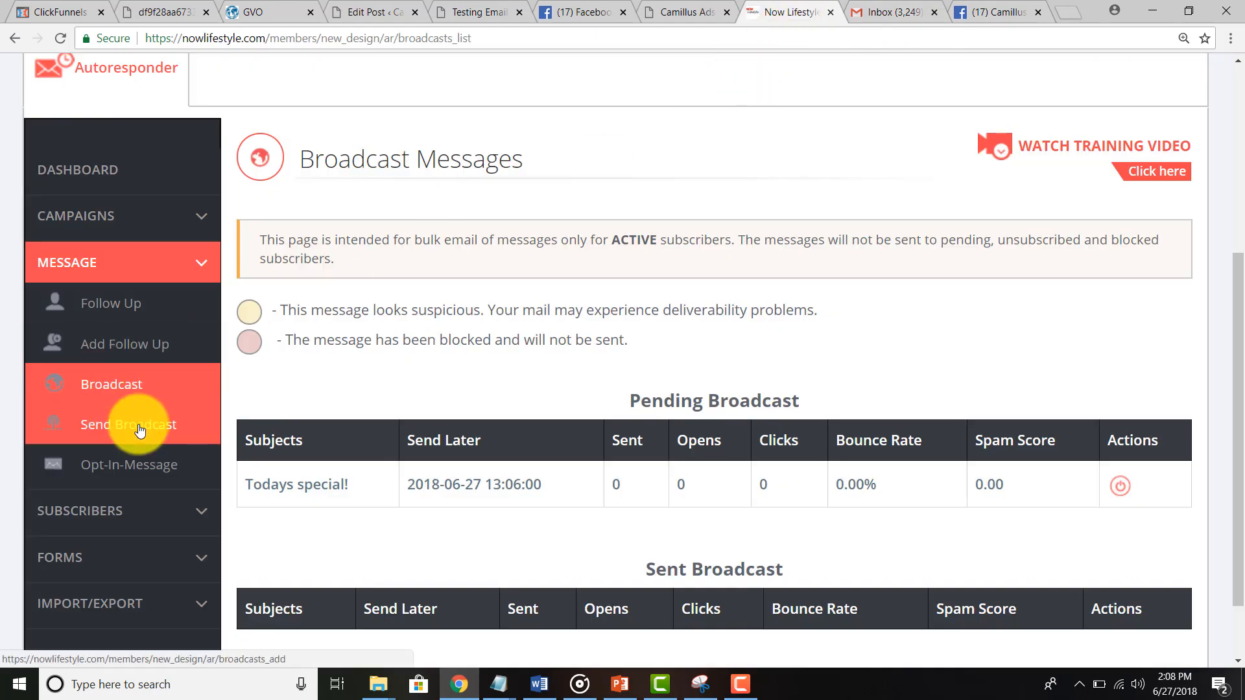
# Step: Look over Chamber Test's follow-ups and Add Follow Up form, then reopen Broadcast
pyautogui.click(101, 322)
pyautogui.scroll(-5, 363, 396)
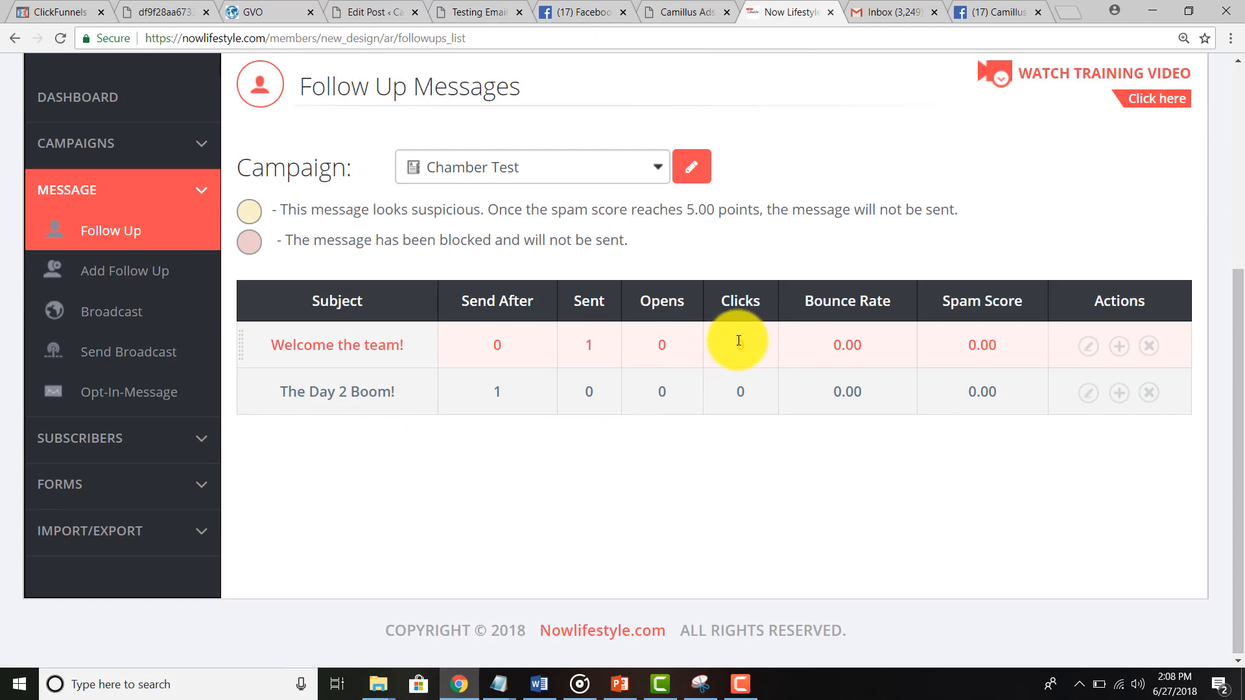
pyautogui.click(139, 279)
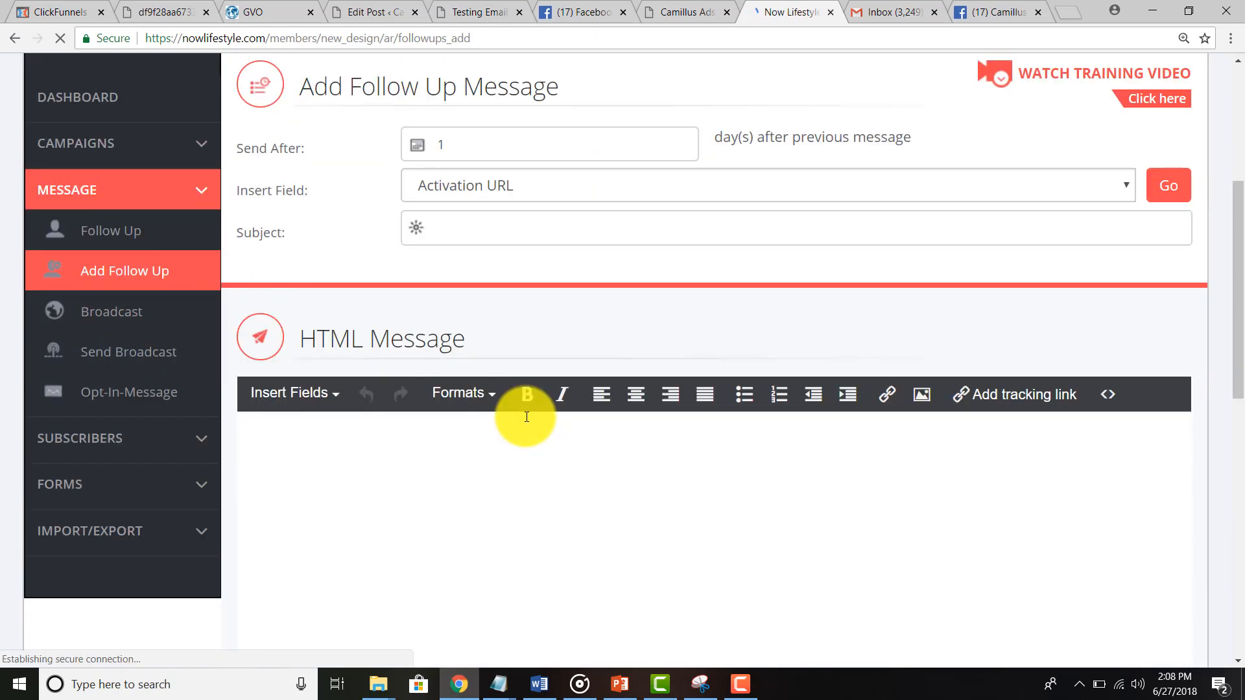
pyautogui.click(107, 312)
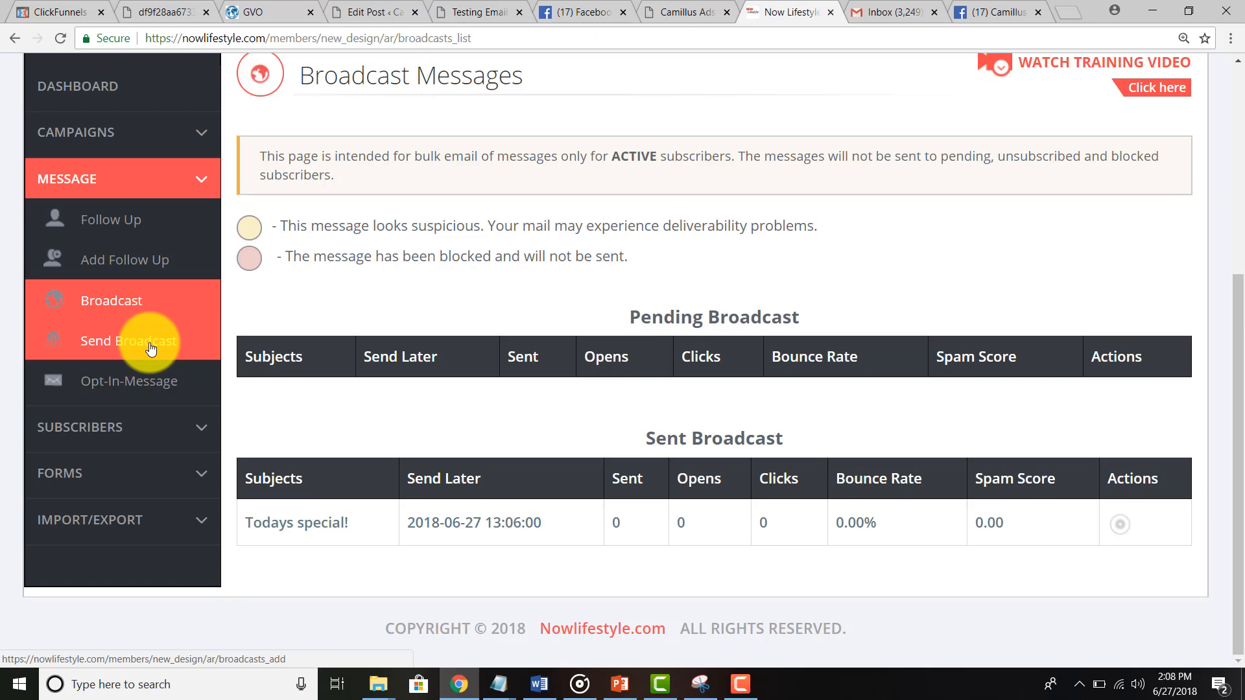
# Step: Open Manual Import under Import/Export and read its rules, such as the opt-in requirement
pyautogui.click(137, 429)
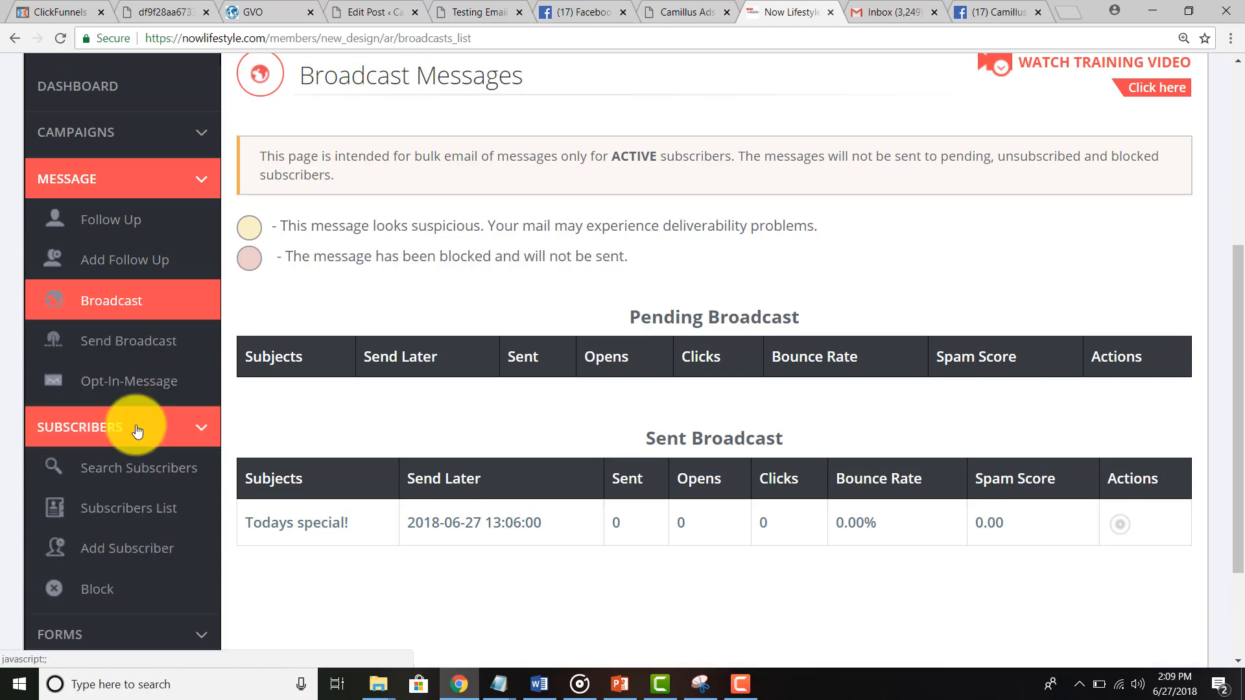
pyautogui.click(138, 429)
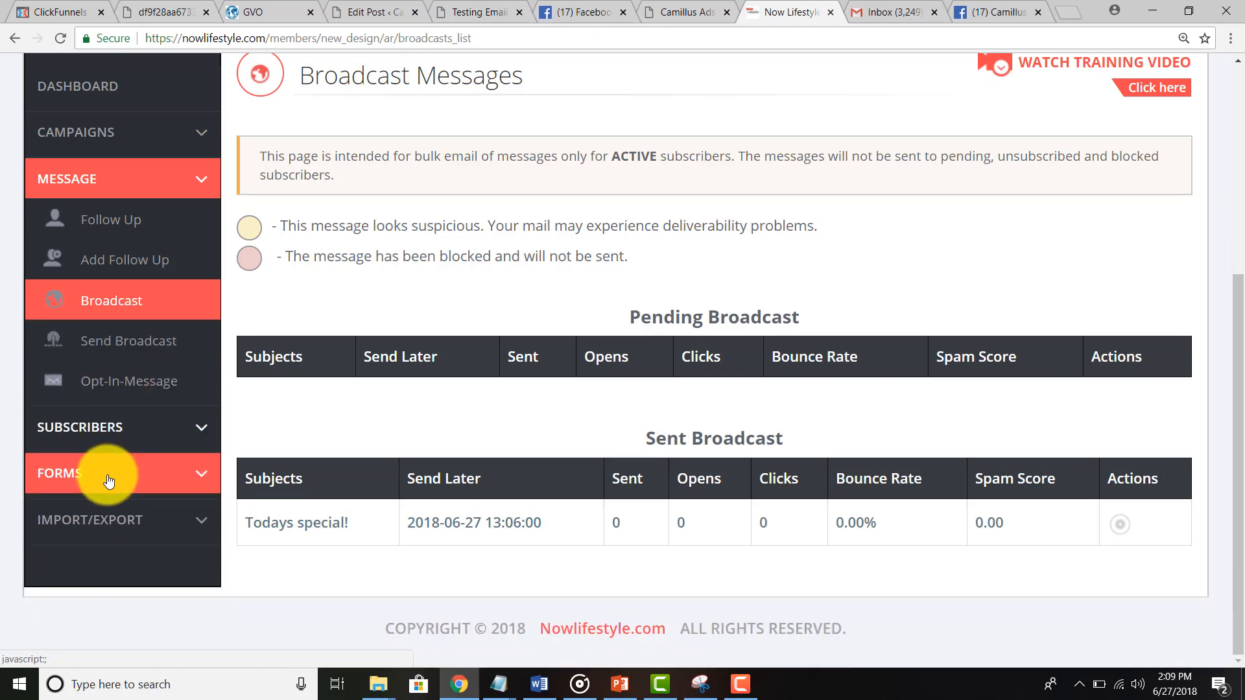
pyautogui.click(105, 524)
pyautogui.scroll(-2, 195, 491)
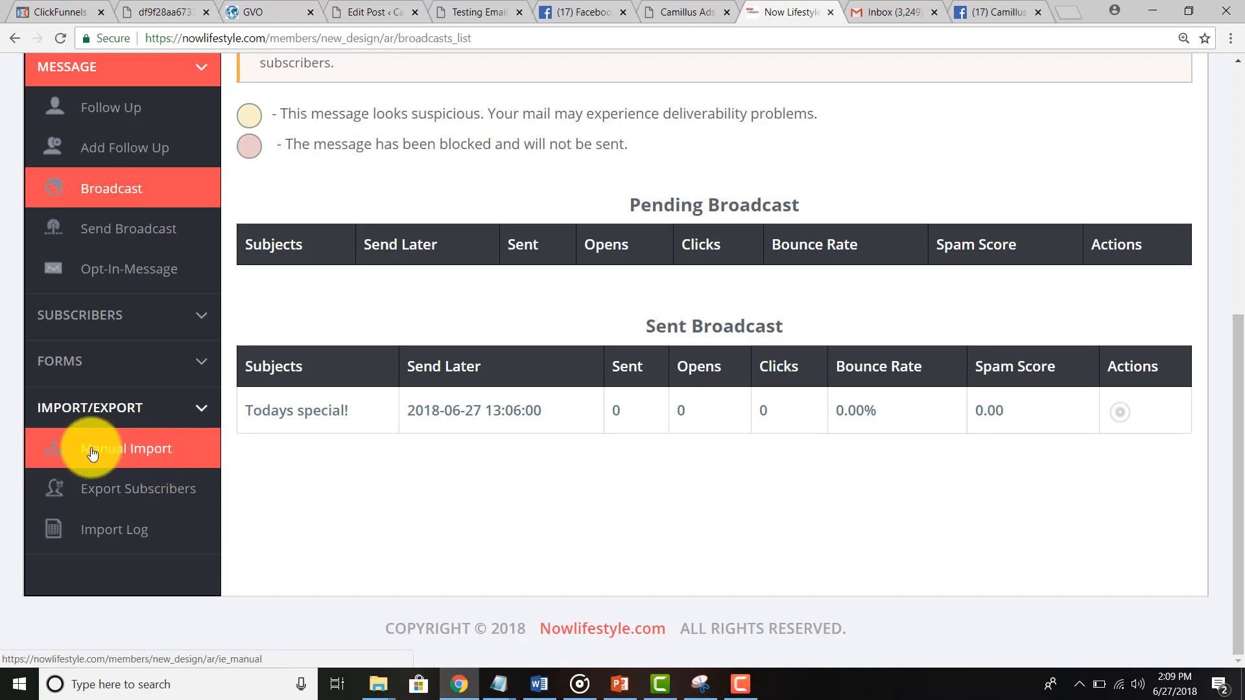
pyautogui.click(125, 448)
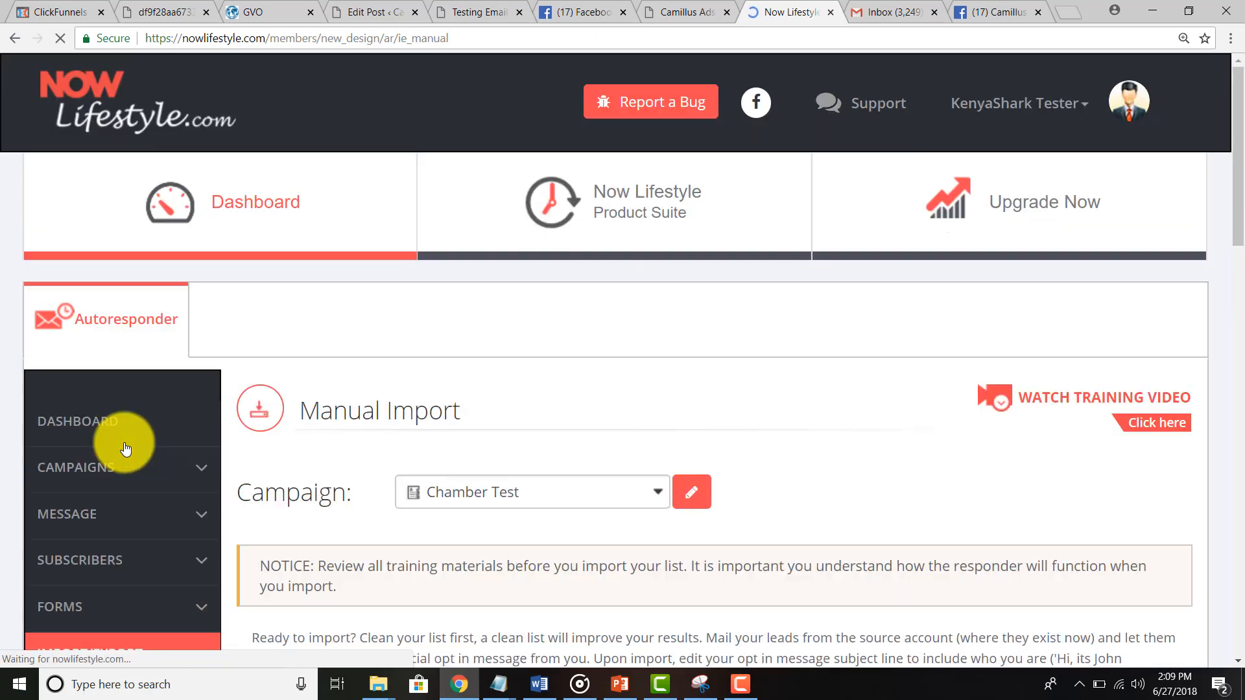
pyautogui.scroll(-5, 125, 441)
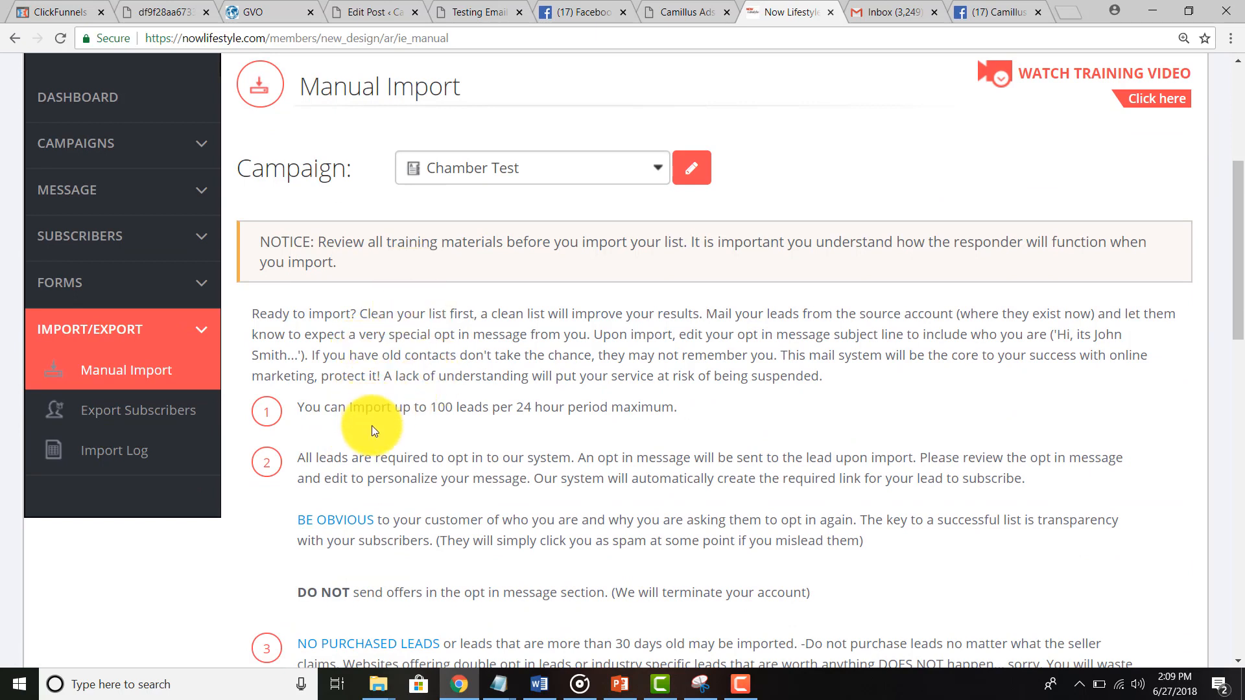
pyautogui.moveTo(358, 461); pyautogui.dragTo(577, 462)
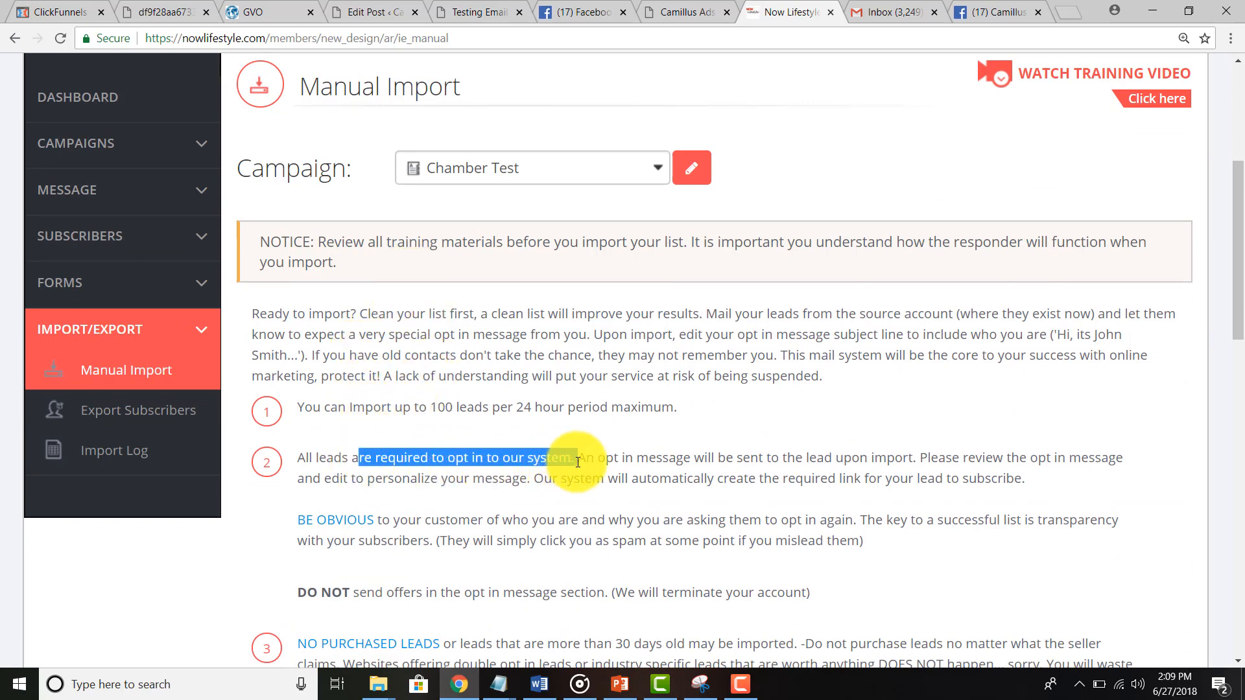
pyautogui.scroll(3, 578, 461)
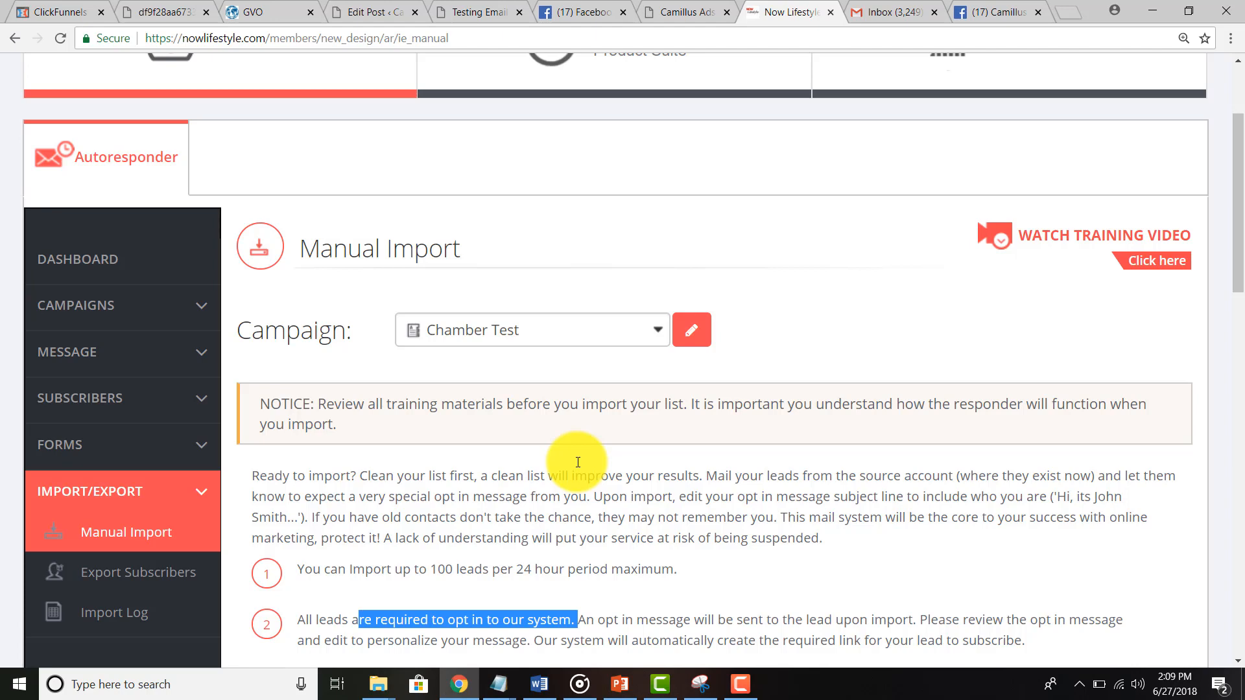
pyautogui.scroll(-3, 577, 462)
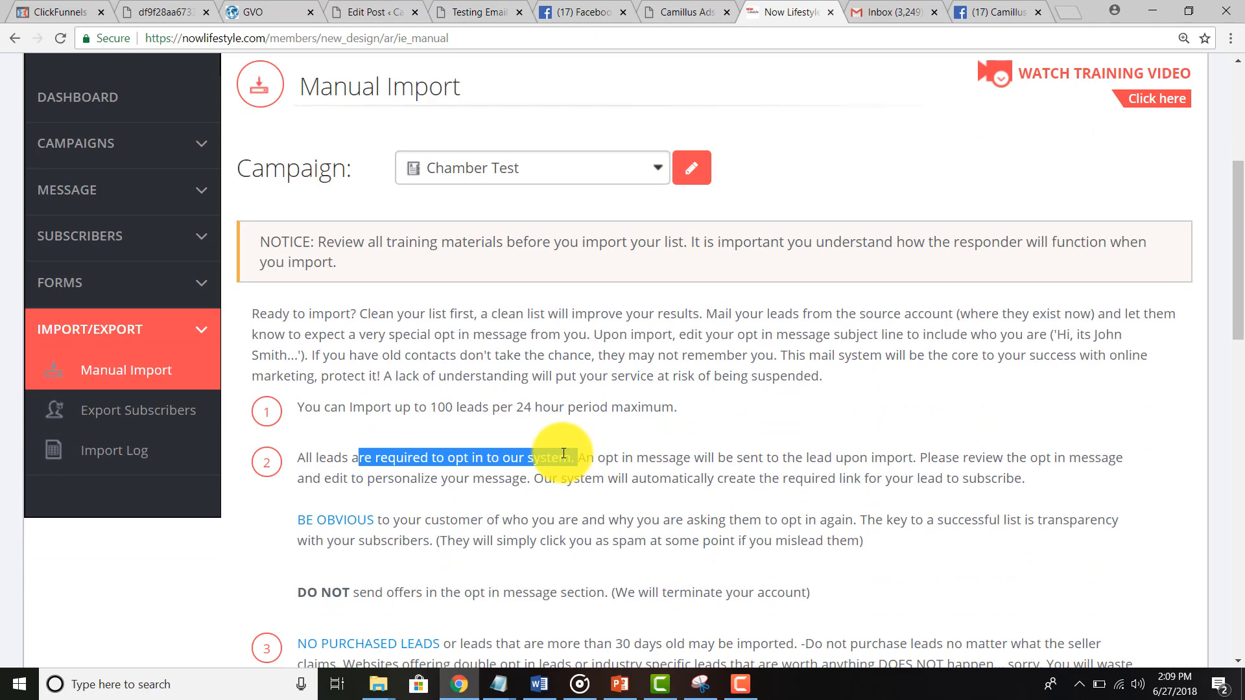
pyautogui.scroll(5, 563, 453)
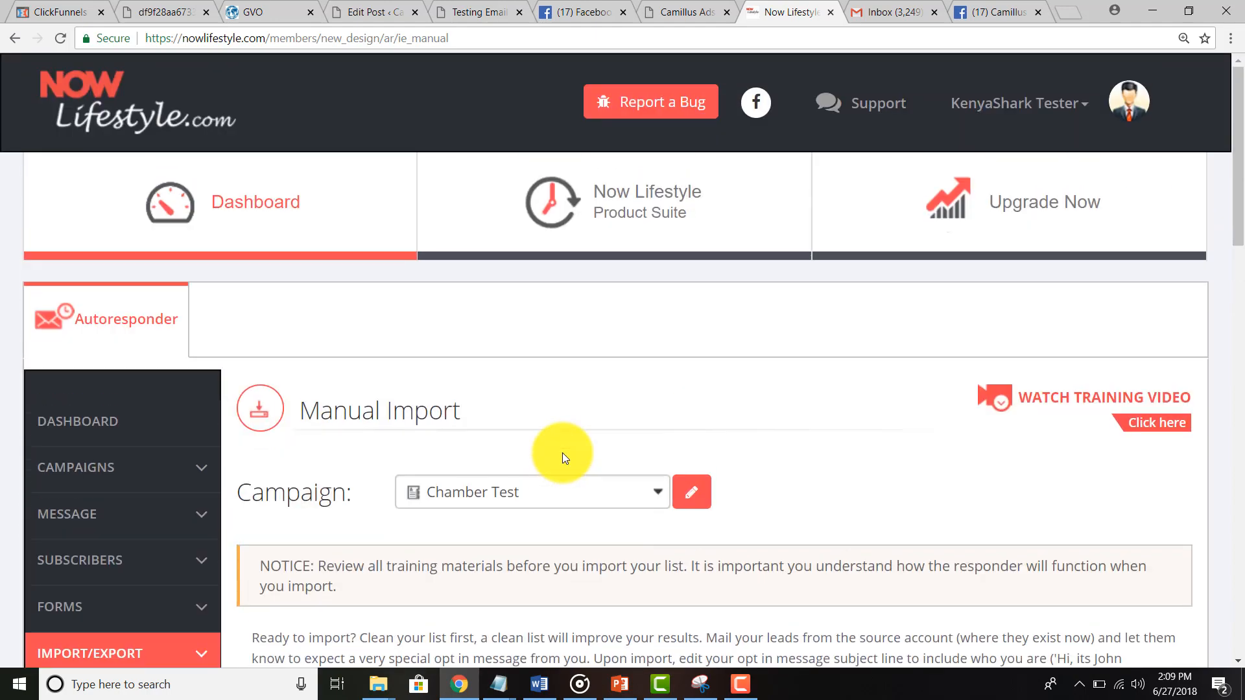
# Step: Return to the autoresponder Dashboard and scroll through its AR/Dashboard tutorial page
pyautogui.click(605, 212)
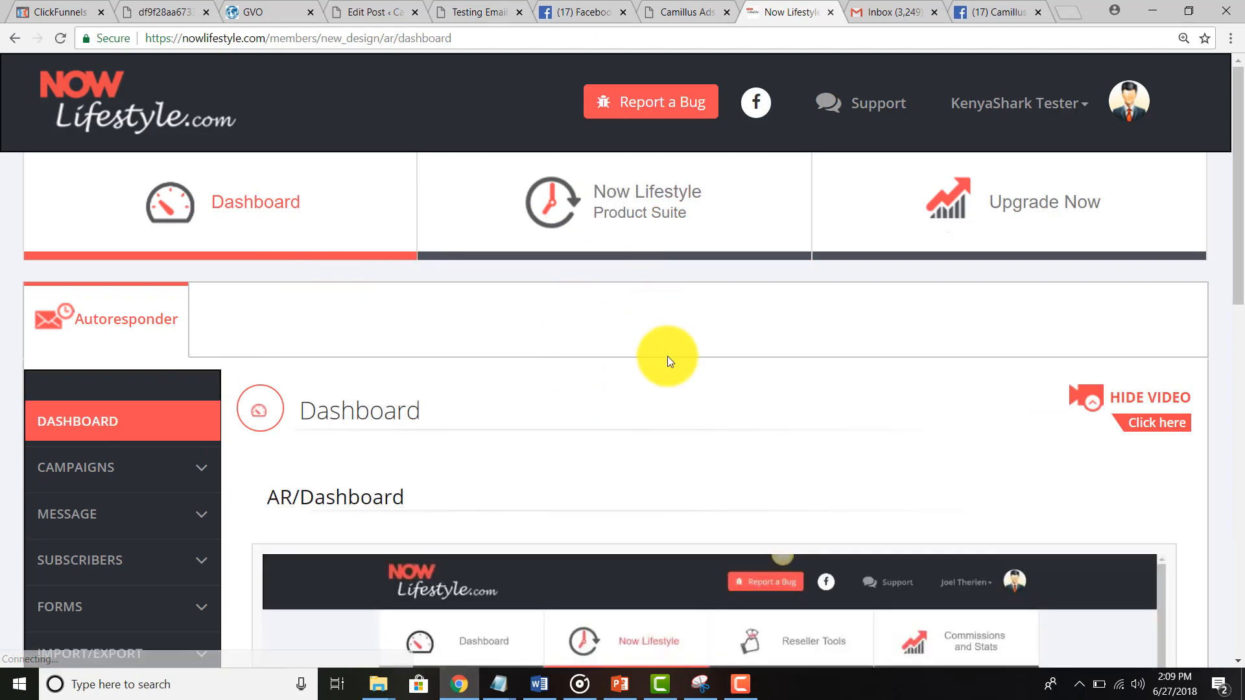
pyautogui.scroll(-6, 667, 356)
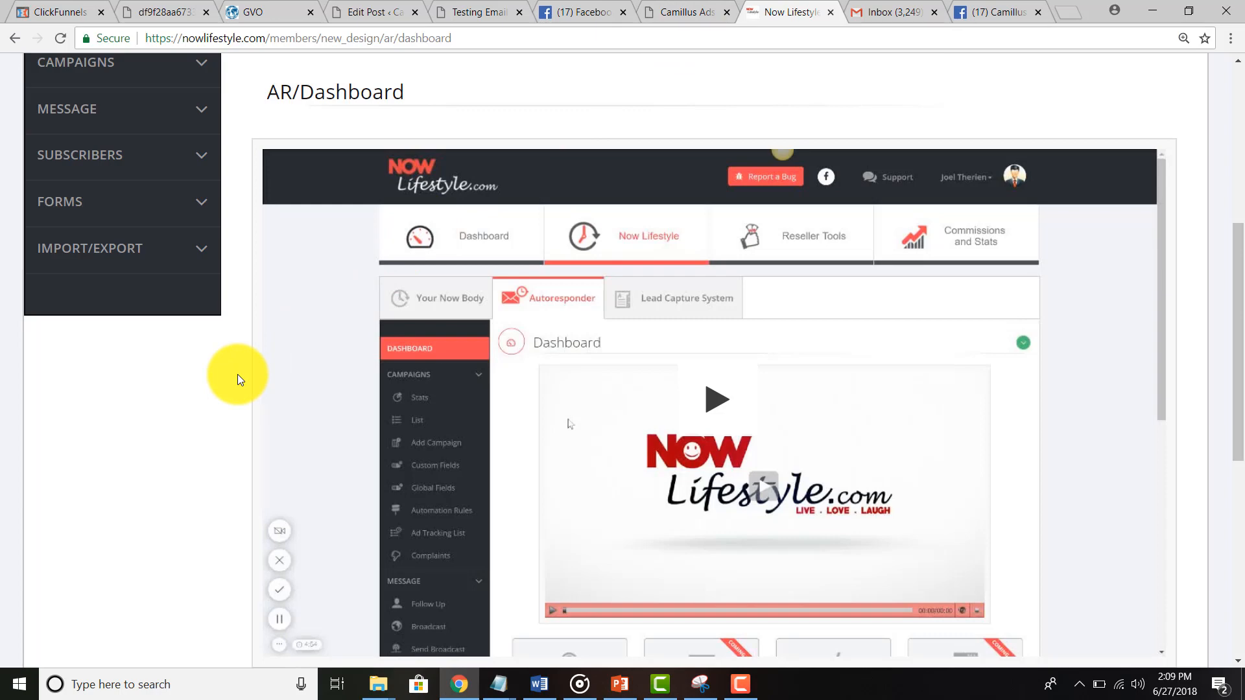
pyautogui.scroll(4, 237, 375)
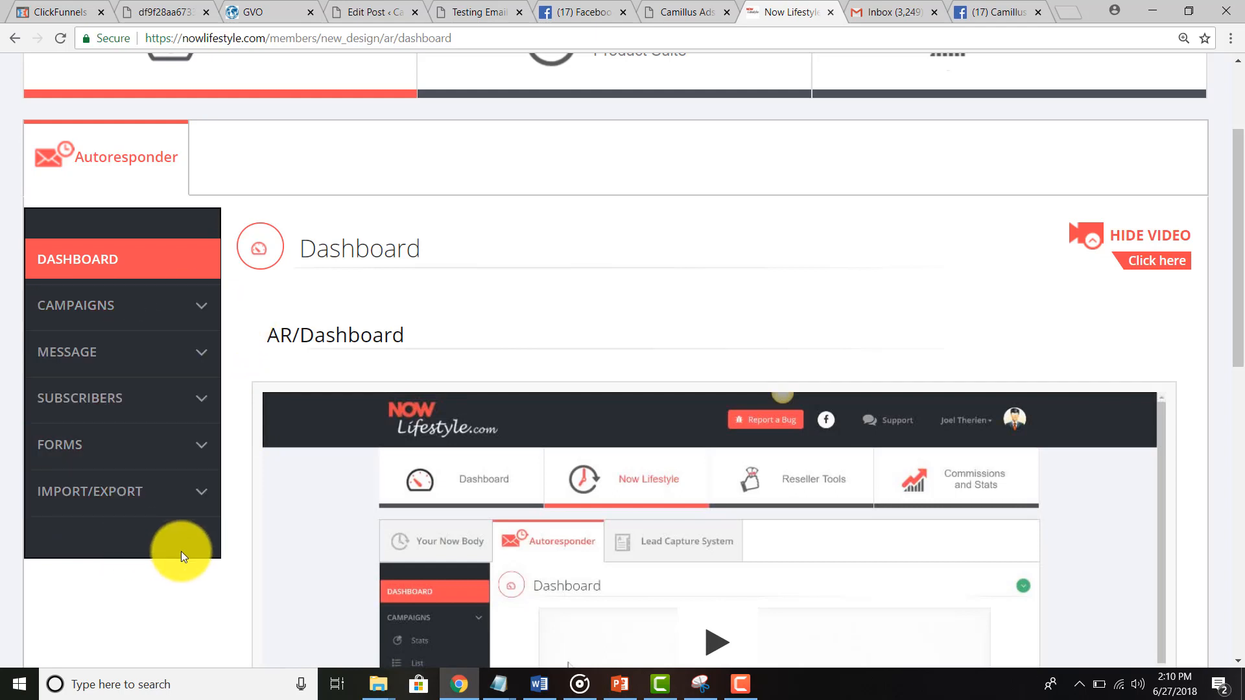
pyautogui.click(577, 14)
# Step: Check the Testing Email Camaigns post in the editor and live, then return to Gmail
pyautogui.click(373, 18)
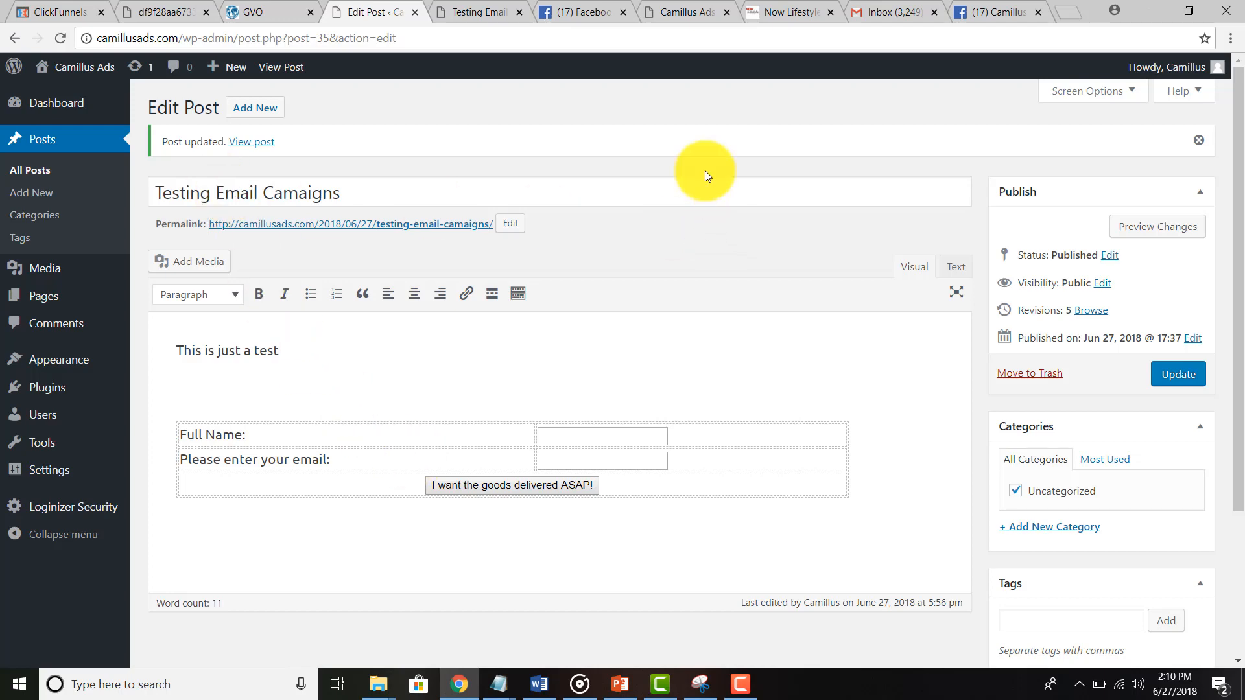
pyautogui.click(479, 11)
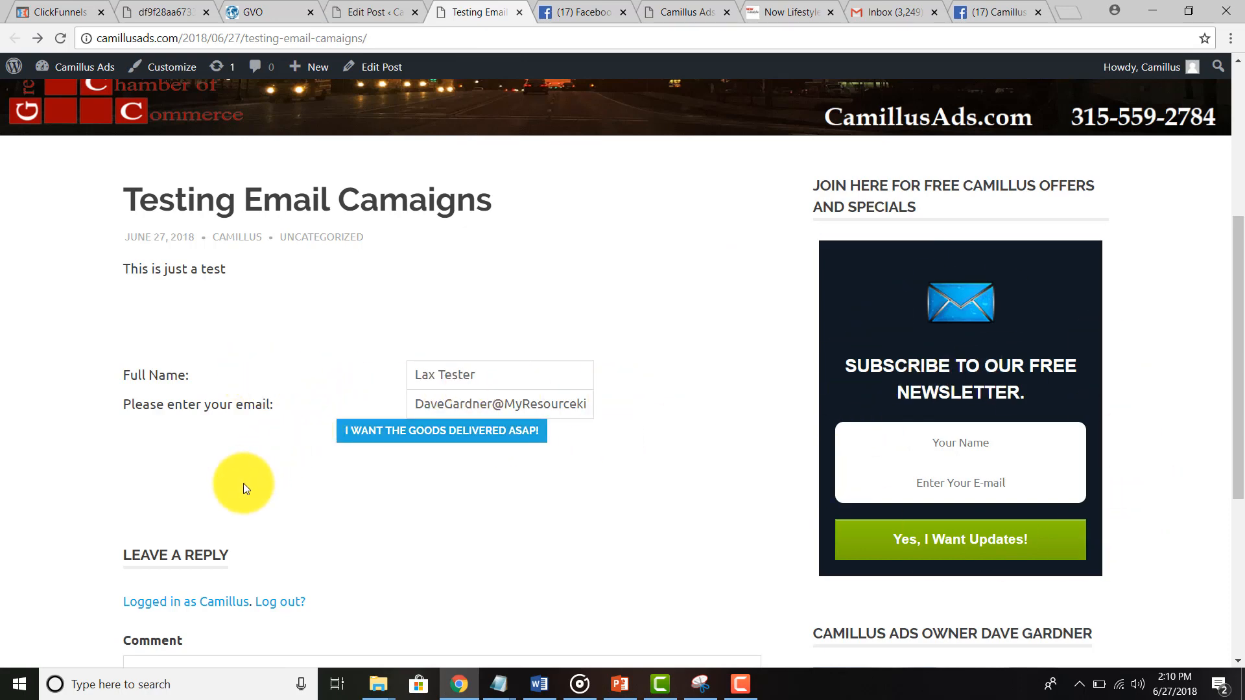
pyautogui.scroll(5, 552, 285)
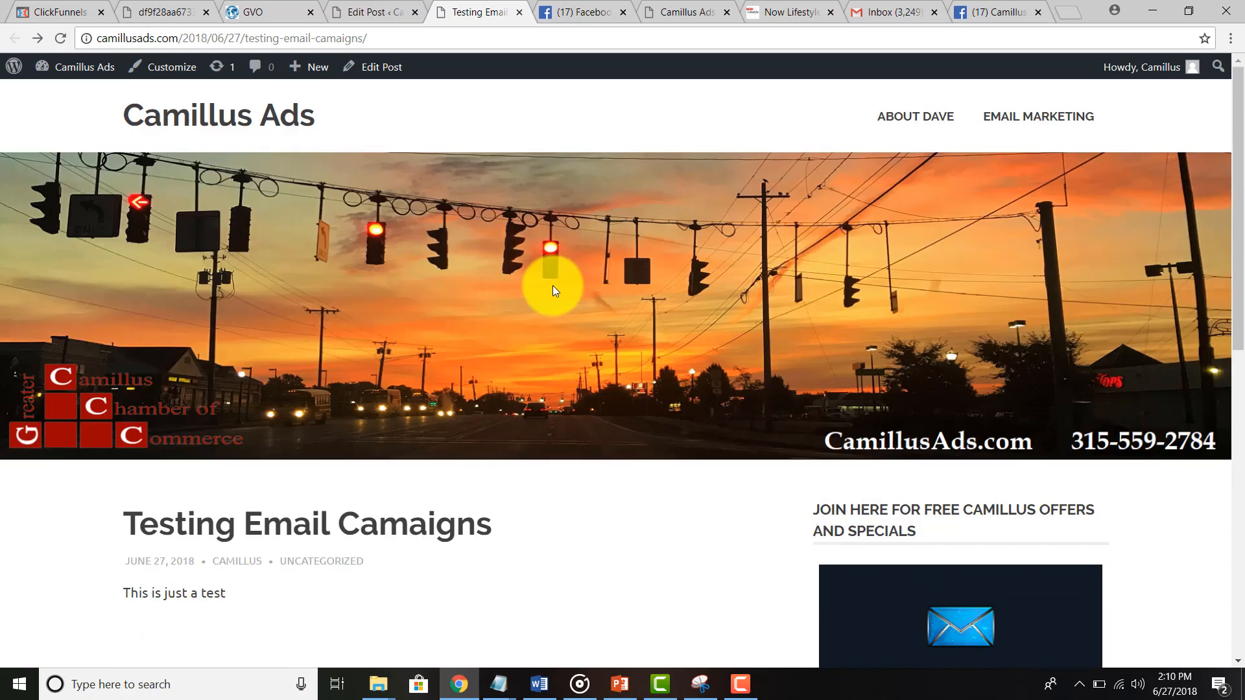
pyautogui.click(880, 8)
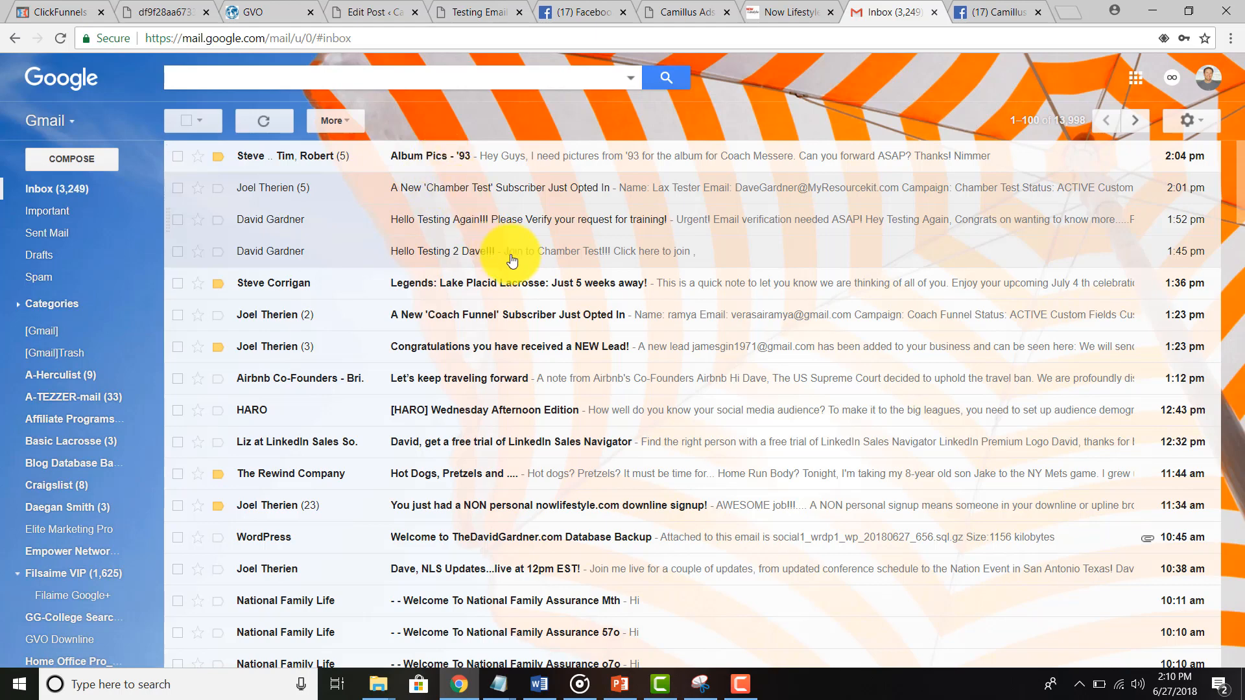
# Step: Pause the Camtasia screen recording from its recorder controls
pyautogui.click(740, 684)
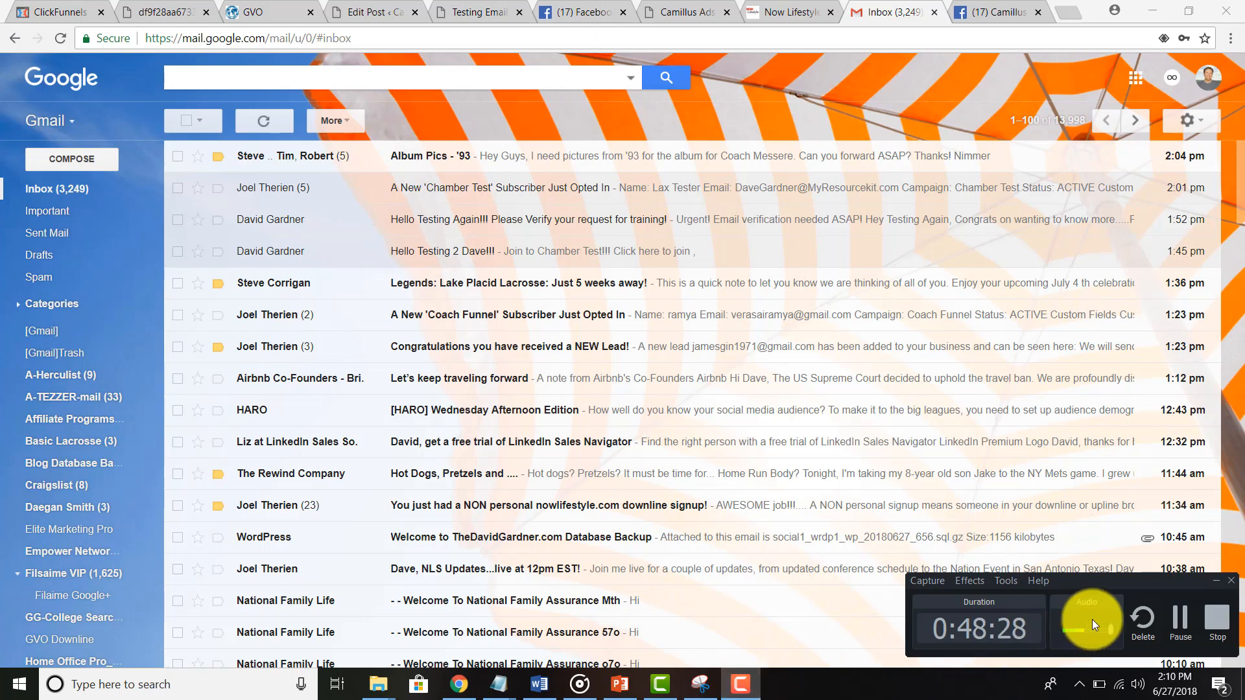
pyautogui.click(1176, 626)
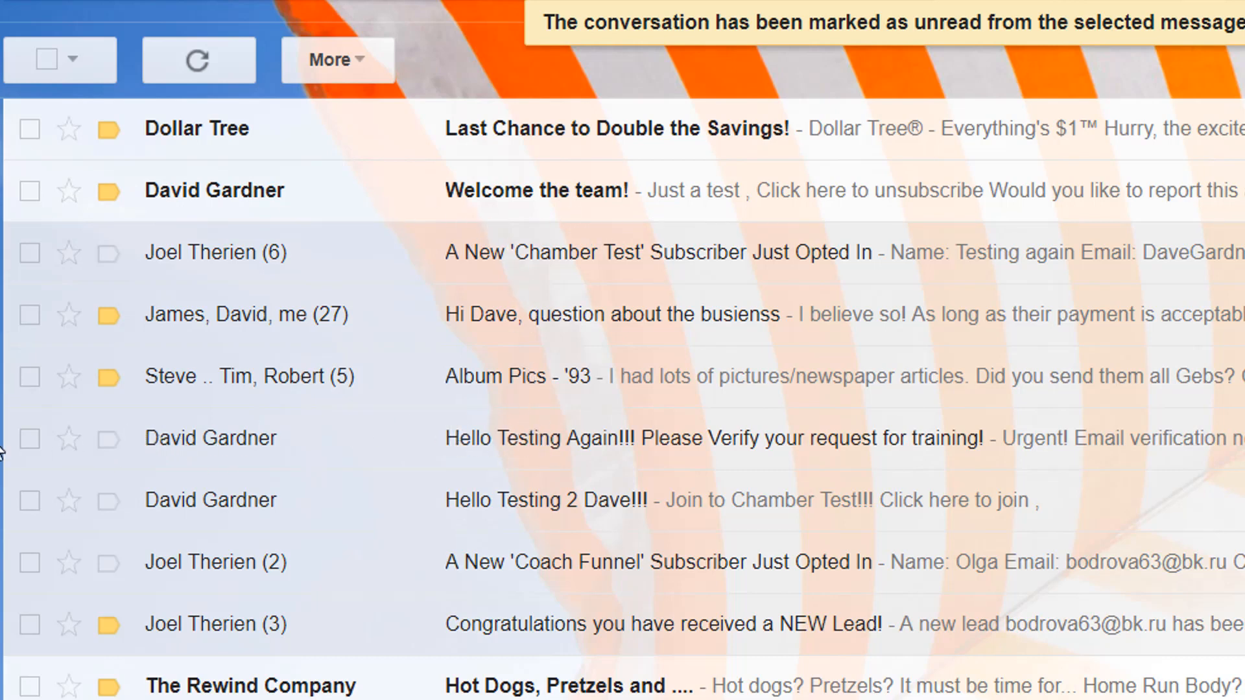
pyautogui.click(31, 438)
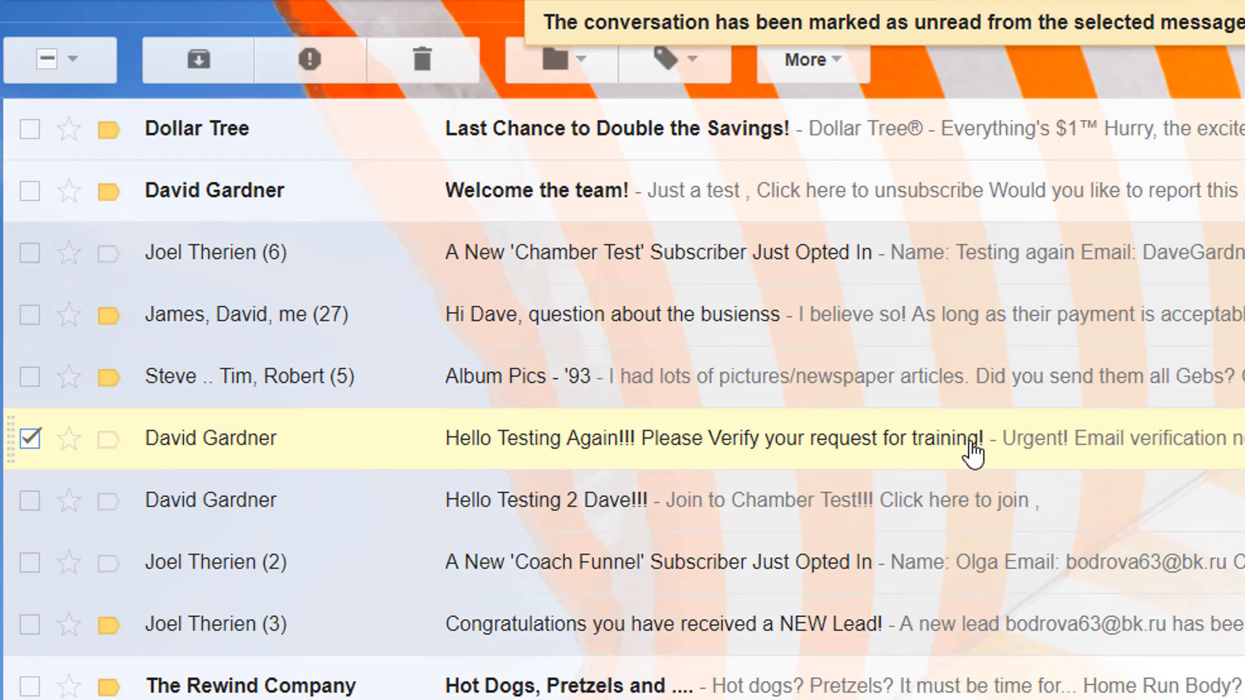
pyautogui.click(30, 439)
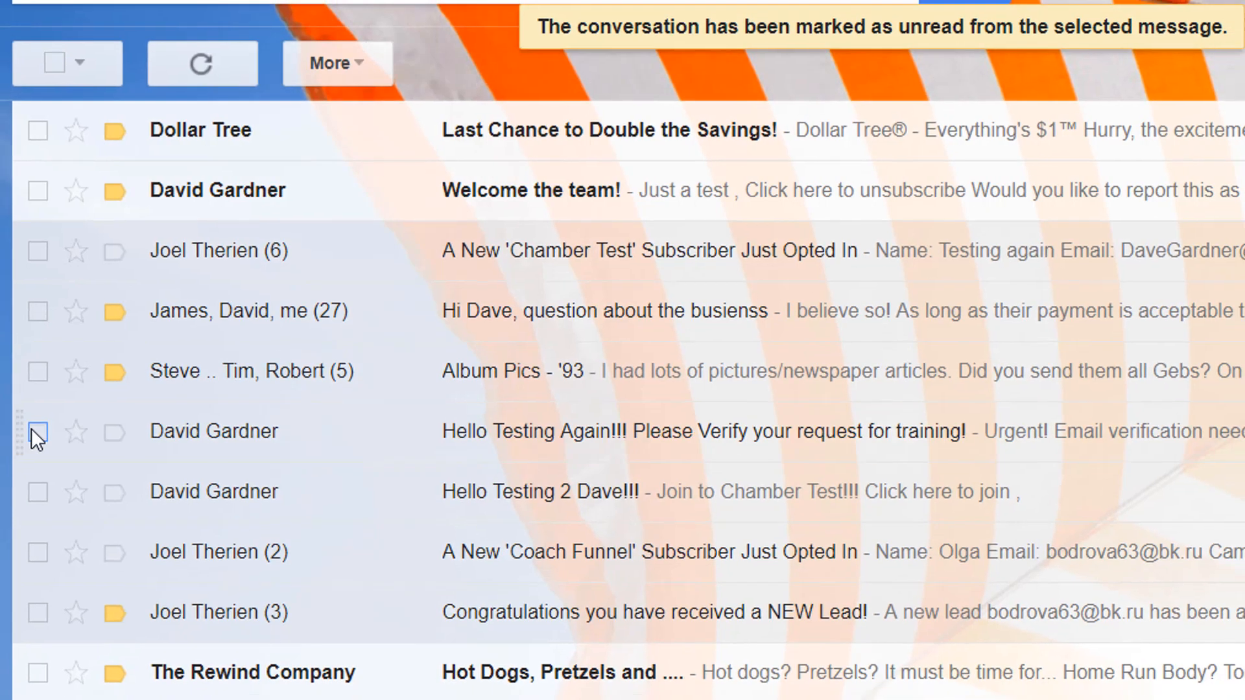
pyautogui.click(233, 352)
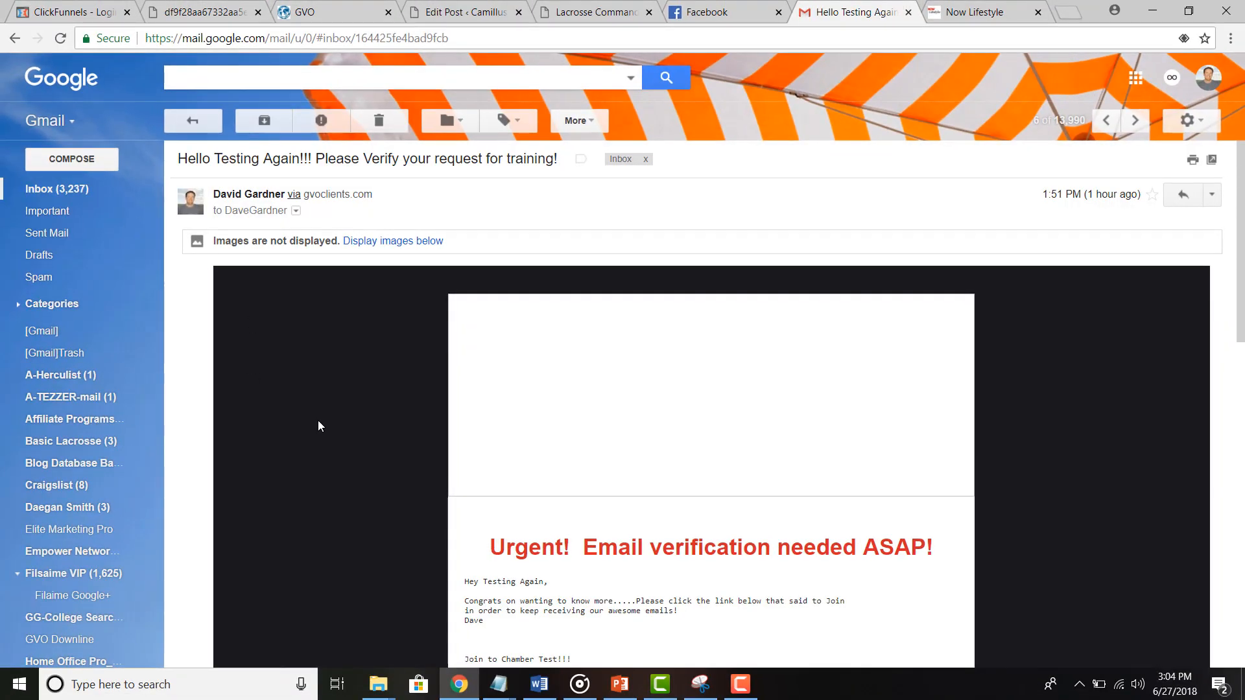
pyautogui.scroll(-12, 319, 426)
pyautogui.scroll(-1, 319, 426)
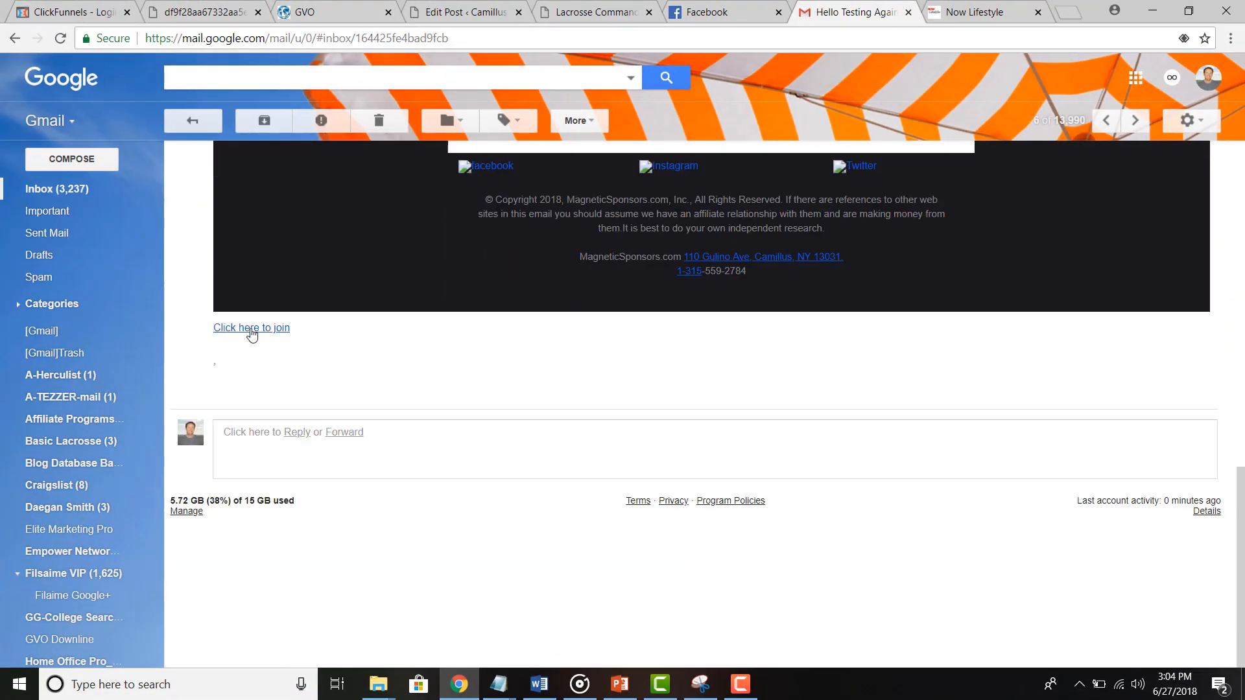
pyautogui.scroll(10, 255, 332)
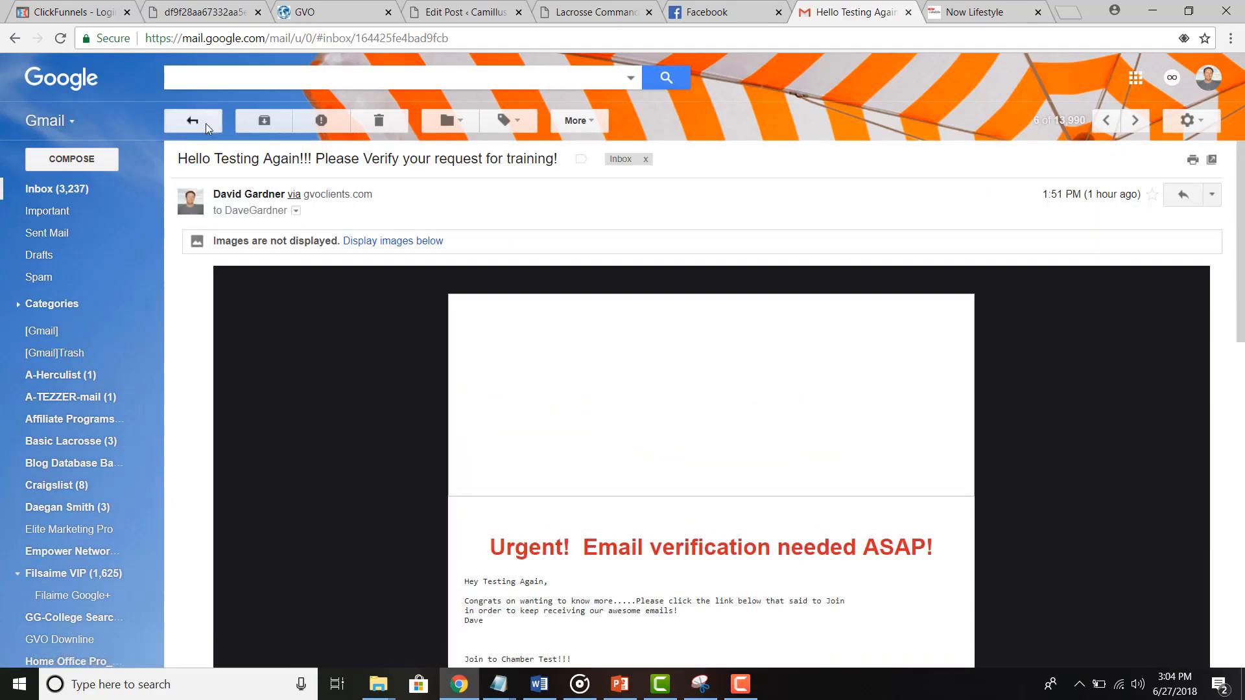
pyautogui.click(205, 123)
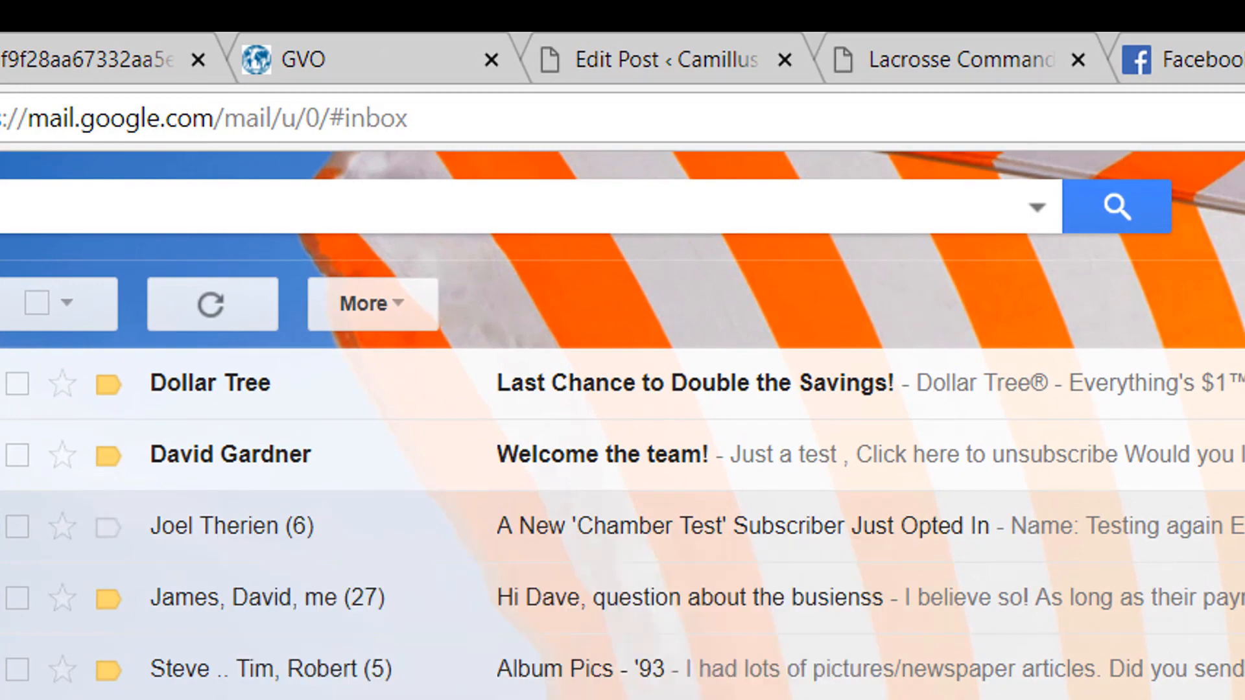
# Step: Open the newest Chamber Test subscriber notification and highlight the new subscriber's name and e-mail
pyautogui.click(286, 530)
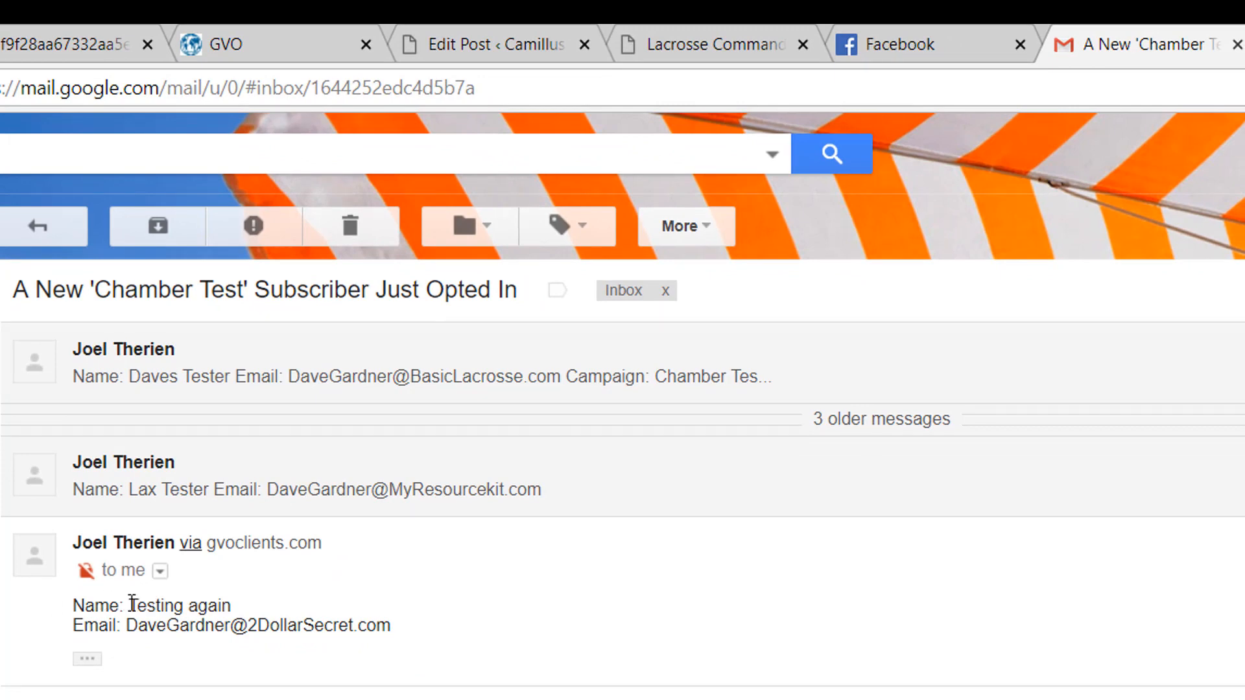
pyautogui.moveTo(132, 603); pyautogui.dragTo(238, 611)
pyautogui.moveTo(129, 626); pyautogui.dragTo(378, 630)
pyautogui.click(31, 232)
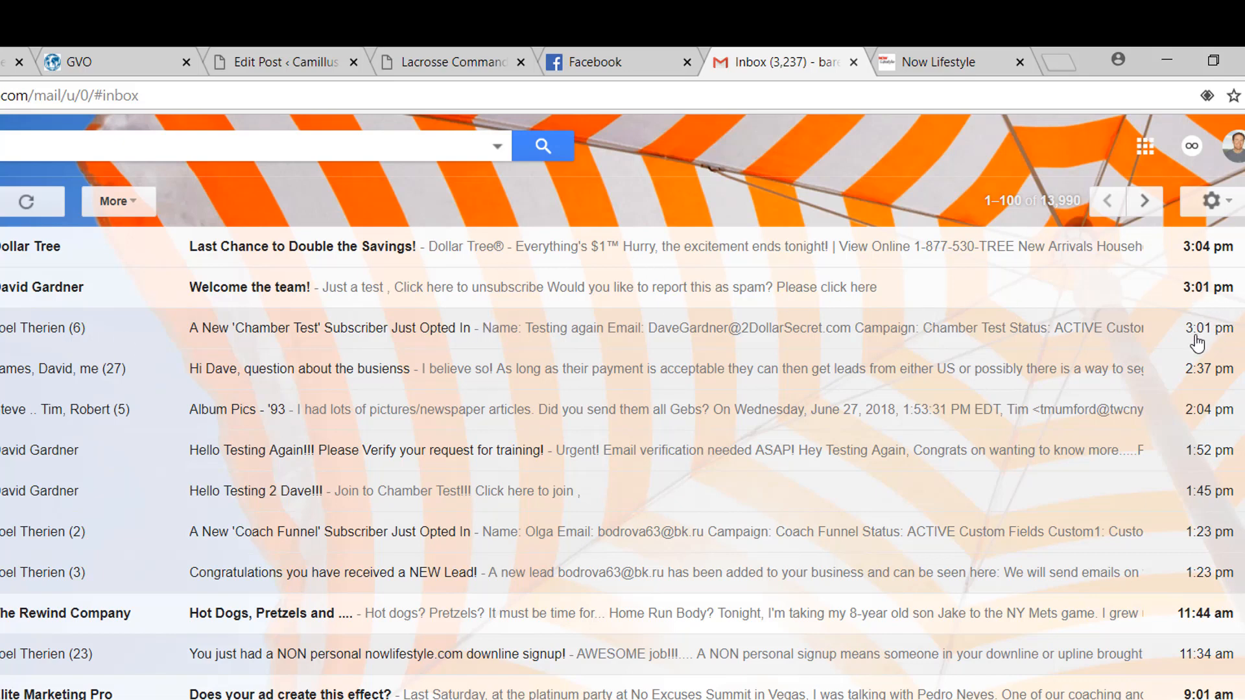
# Step: Open the 'Welcome the team!' test email, highlight its test line, then return to the follow-ups
pyautogui.click(38, 297)
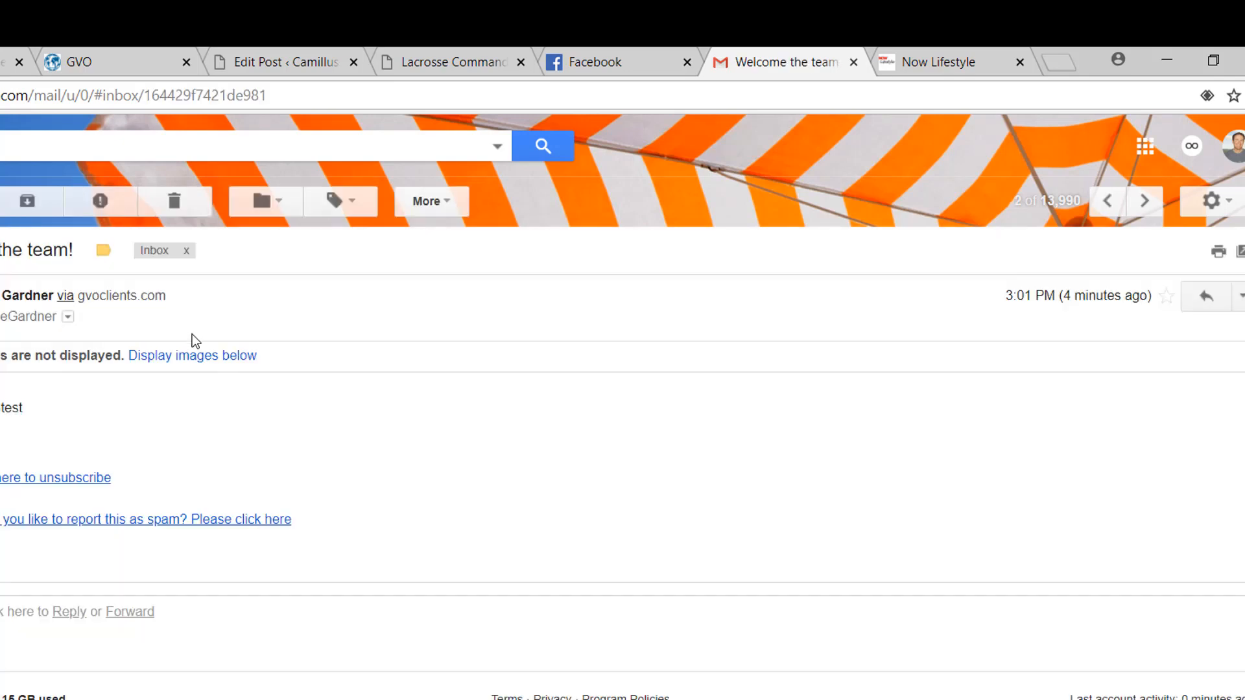
pyautogui.moveTo(0, 408); pyautogui.dragTo(13, 435)
pyautogui.click(907, 64)
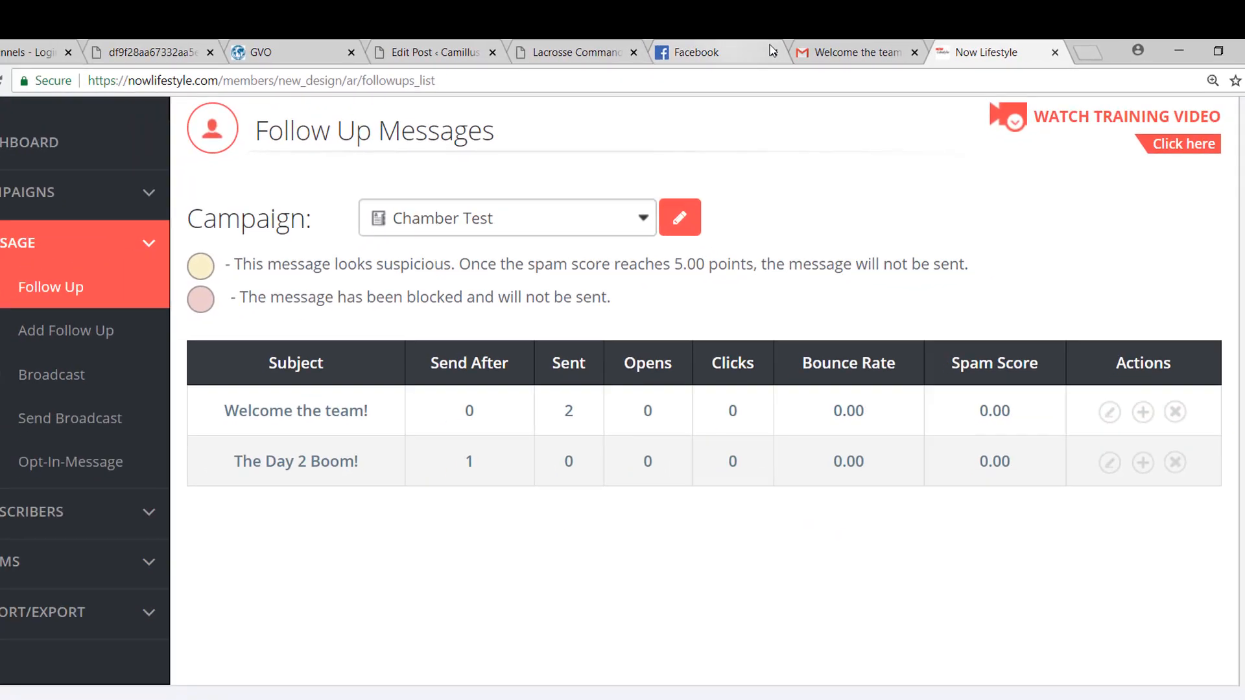
# Step: Check the full sender and recipient details of the received 'Welcome the team!' email
pyautogui.click(791, 61)
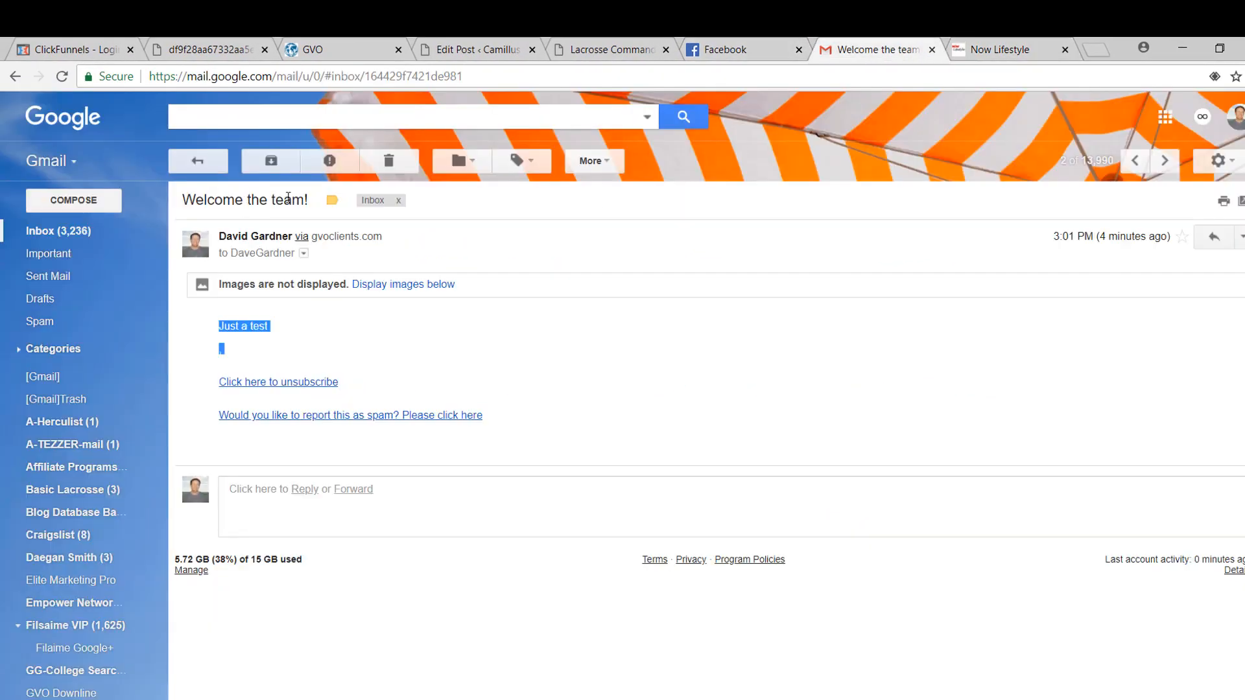
pyautogui.click(304, 253)
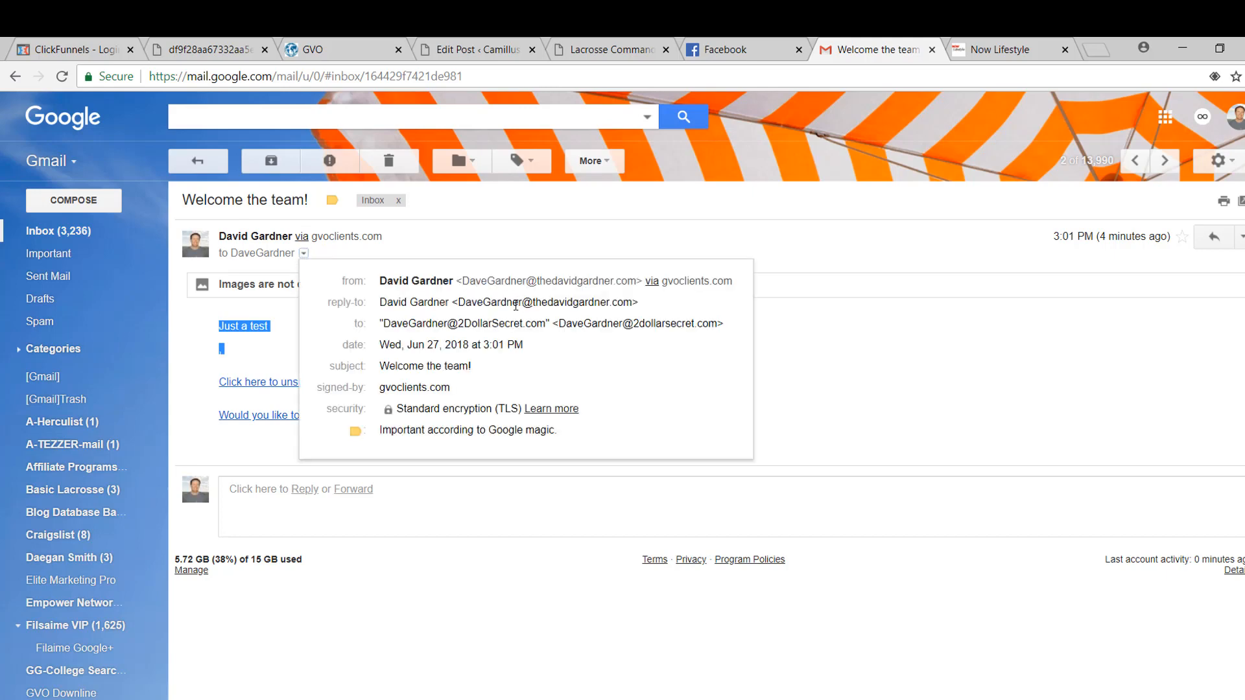
pyautogui.moveTo(625, 316)
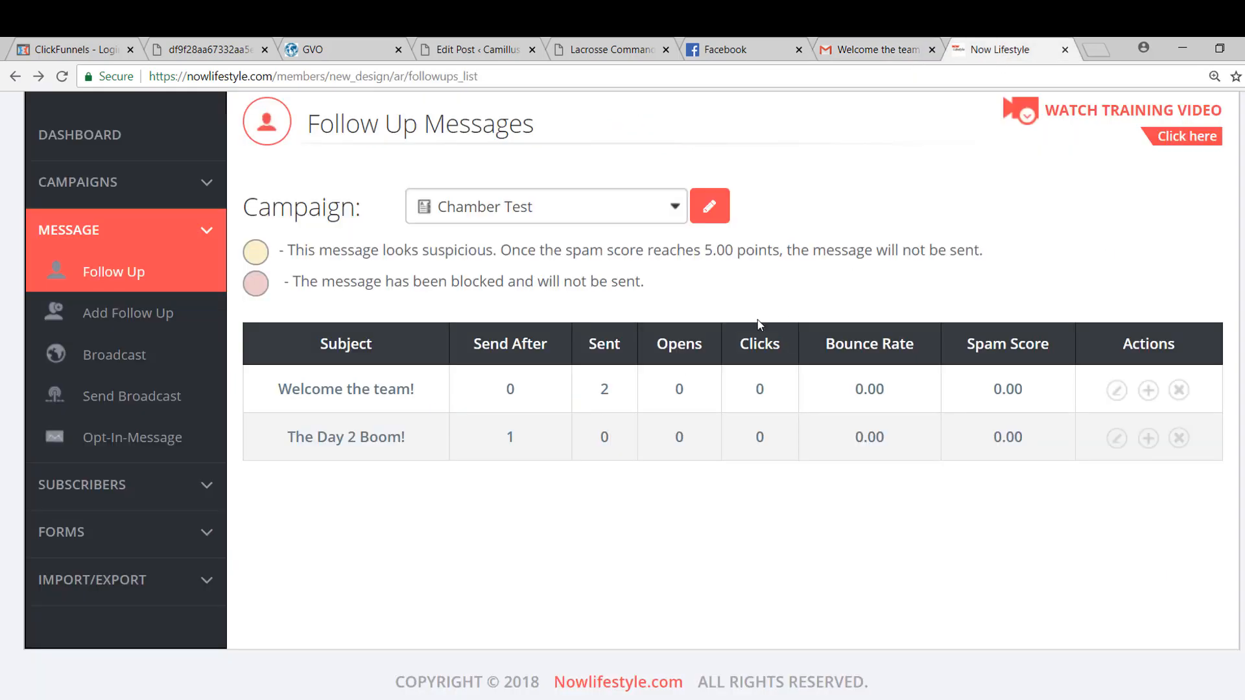
pyautogui.click(997, 52)
# Step: Refresh the Chamber Test follow-up messages, compare with the email, and expand SUBSCRIBERS
pyautogui.click(61, 77)
pyautogui.scroll(2, 656, 465)
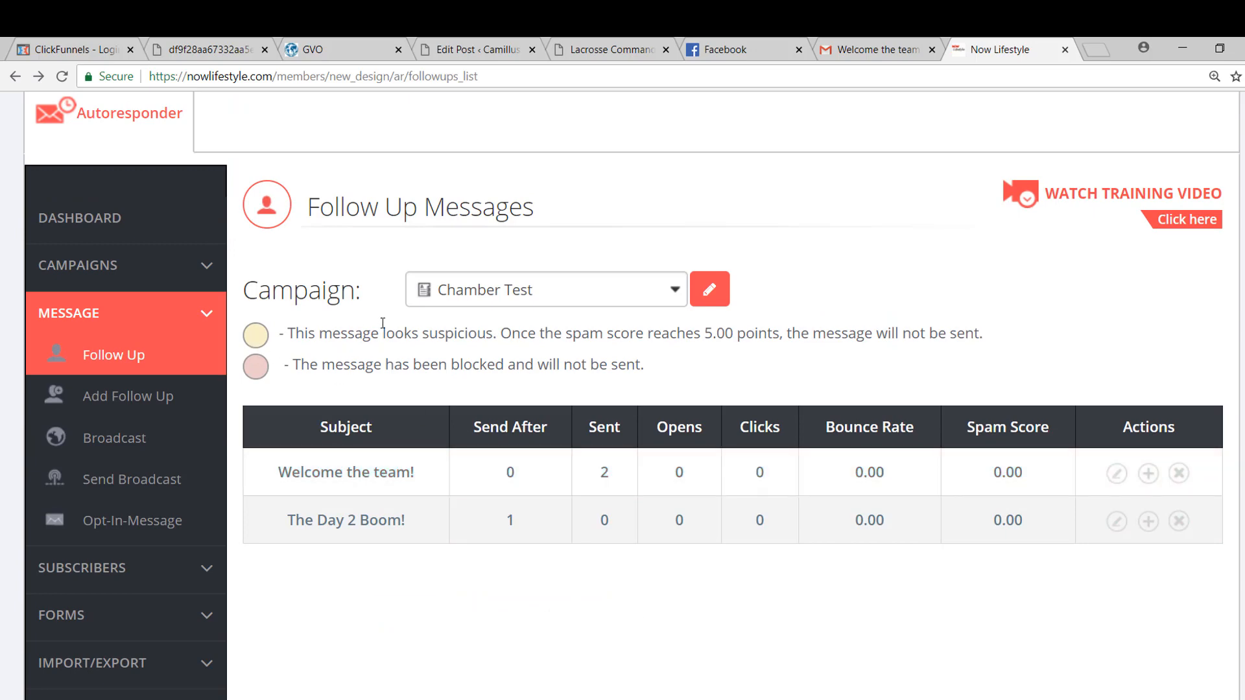
pyautogui.scroll(2, 383, 320)
pyautogui.click(842, 53)
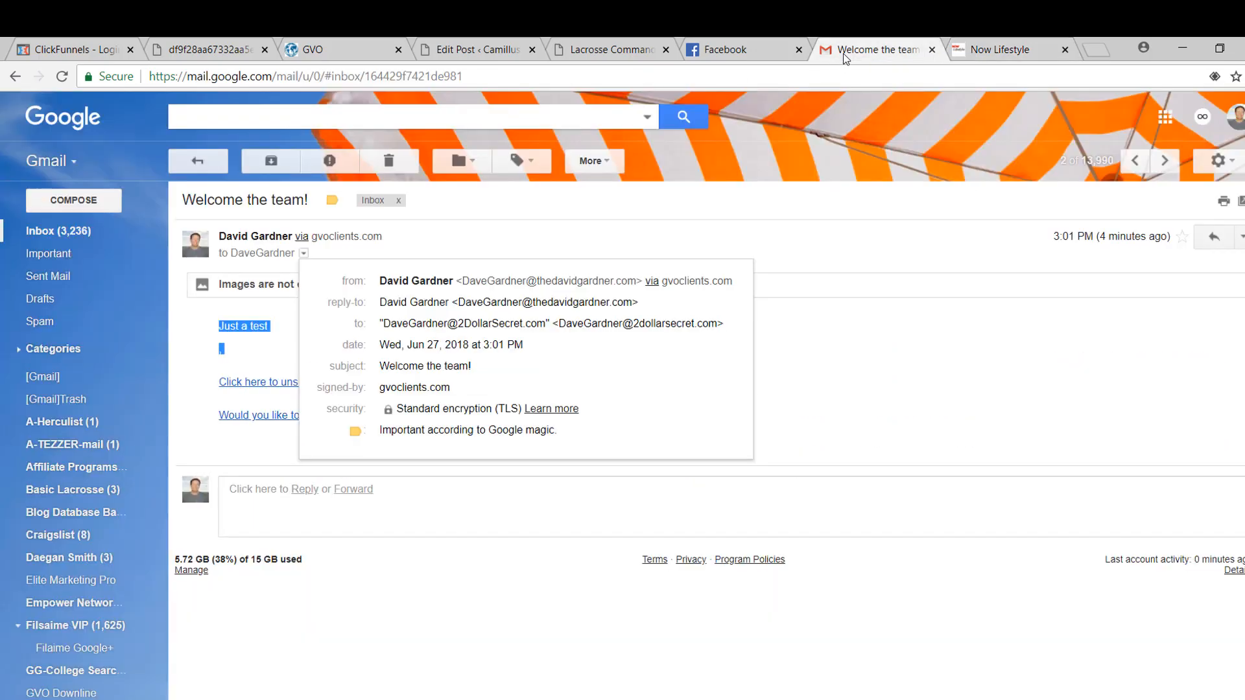
pyautogui.click(998, 50)
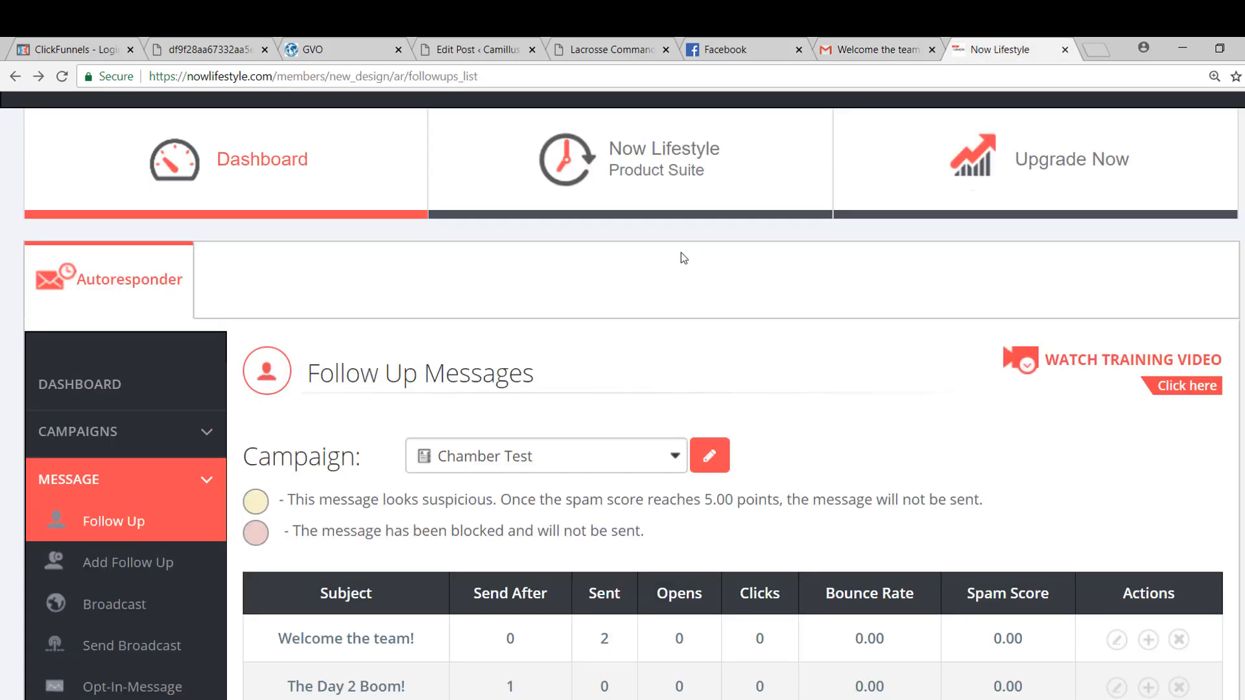
pyautogui.scroll(-4, 110, 648)
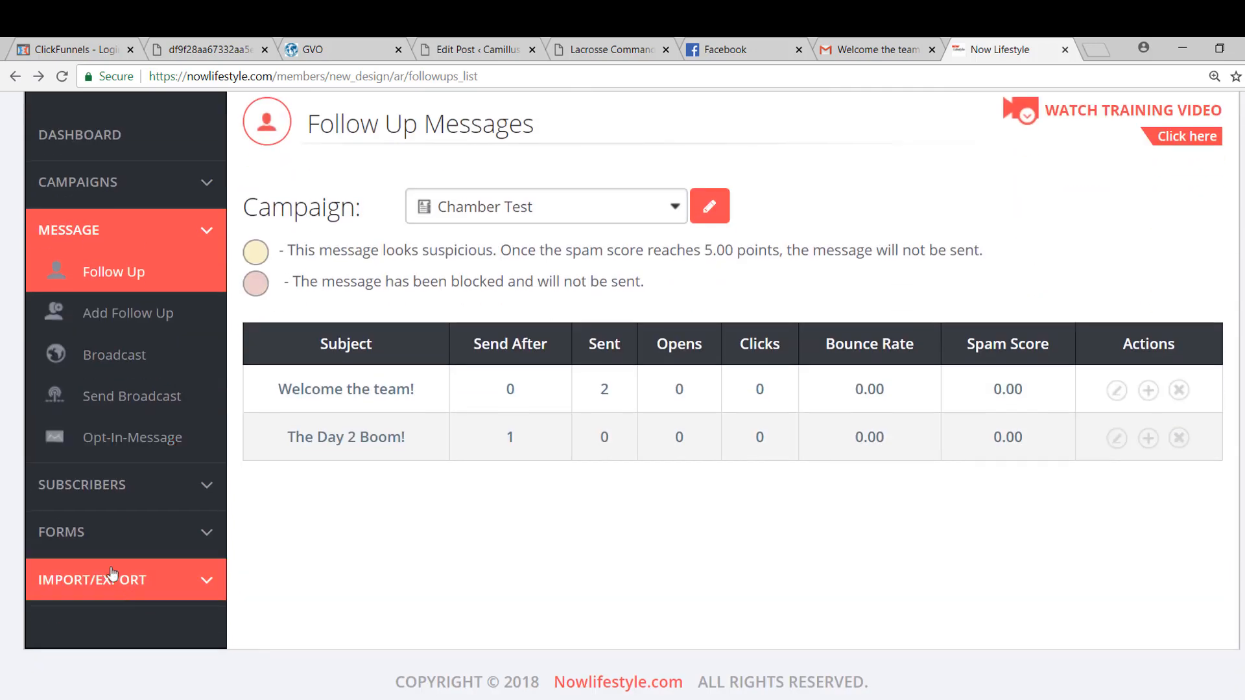
pyautogui.click(102, 496)
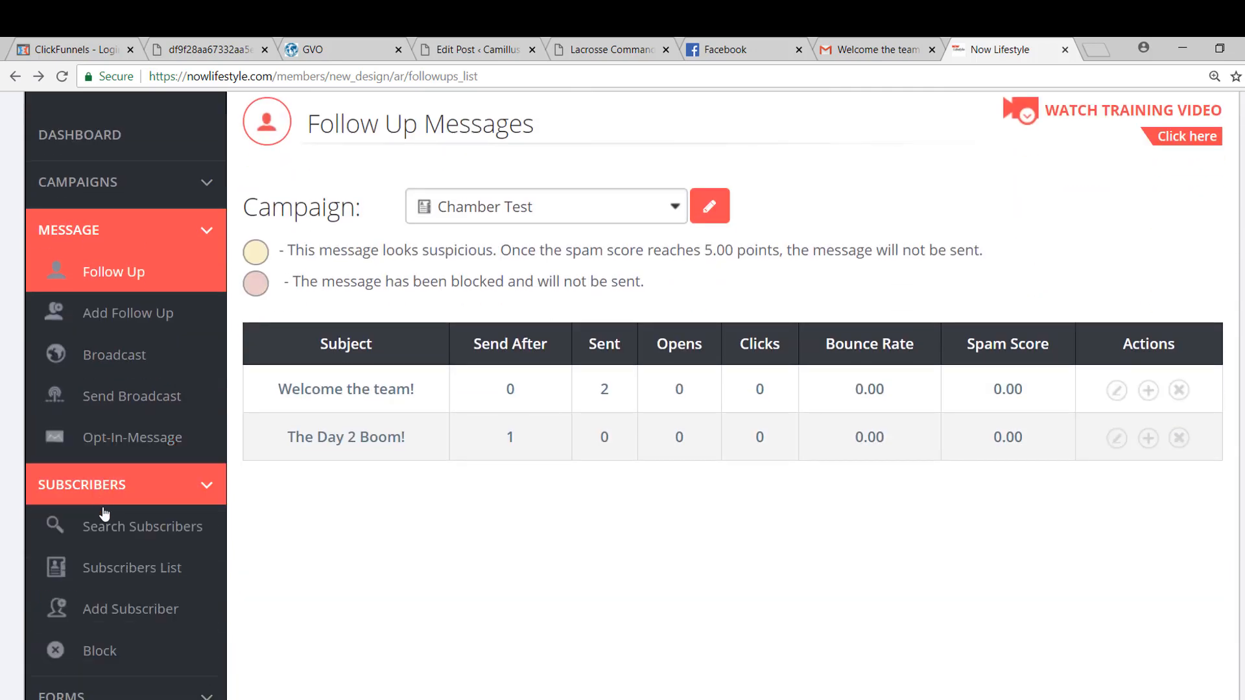
# Step: Review the Chamber Test Subscribers List, then go to the received email to unsubscribe
pyautogui.click(116, 571)
pyautogui.scroll(-6, 117, 580)
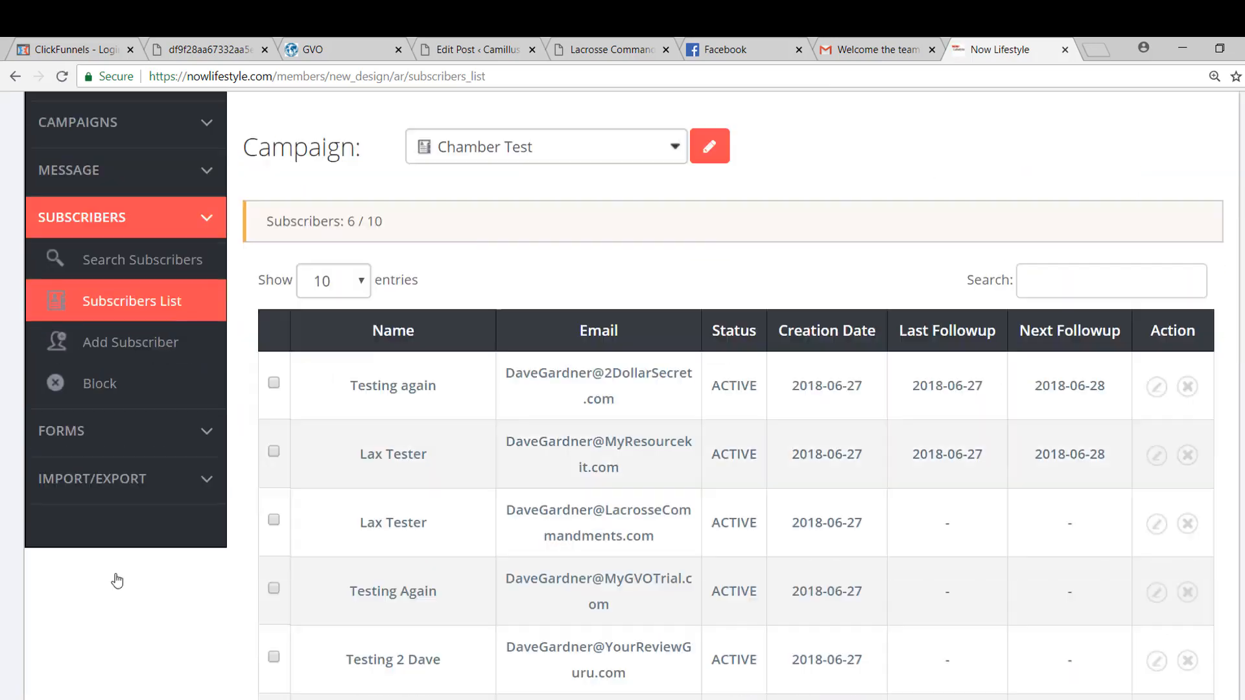
pyautogui.scroll(-1, 116, 580)
pyautogui.scroll(-3, 458, 418)
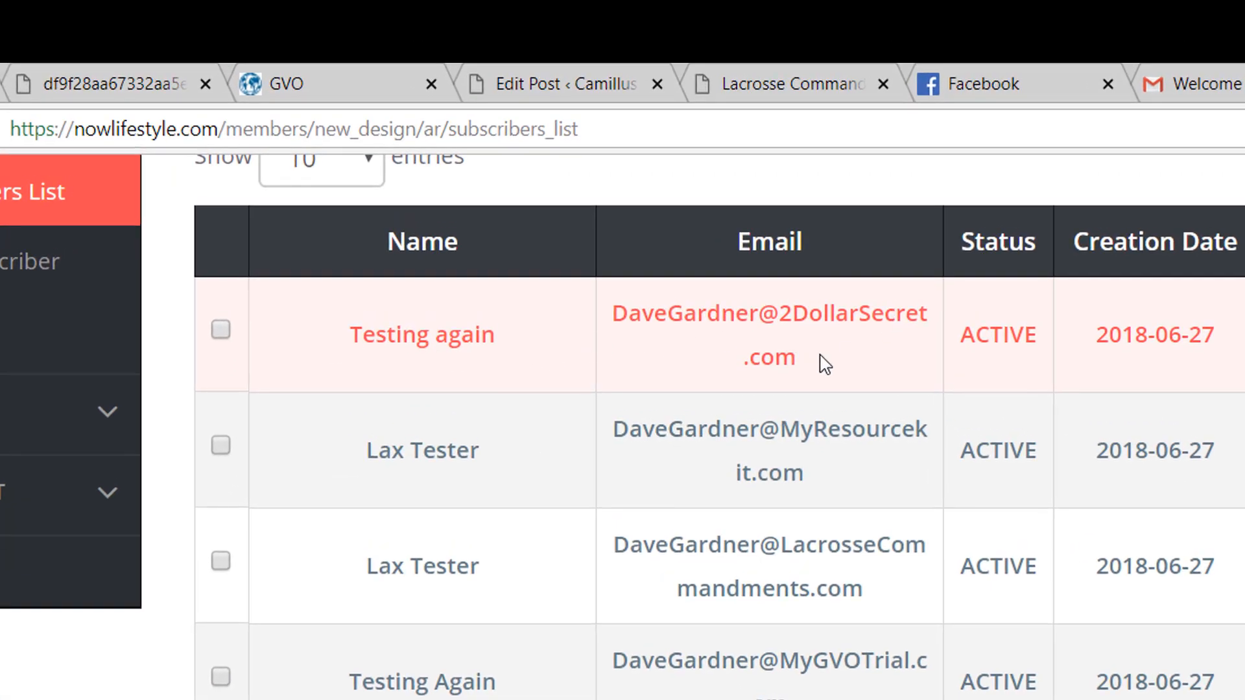
pyautogui.click(1160, 83)
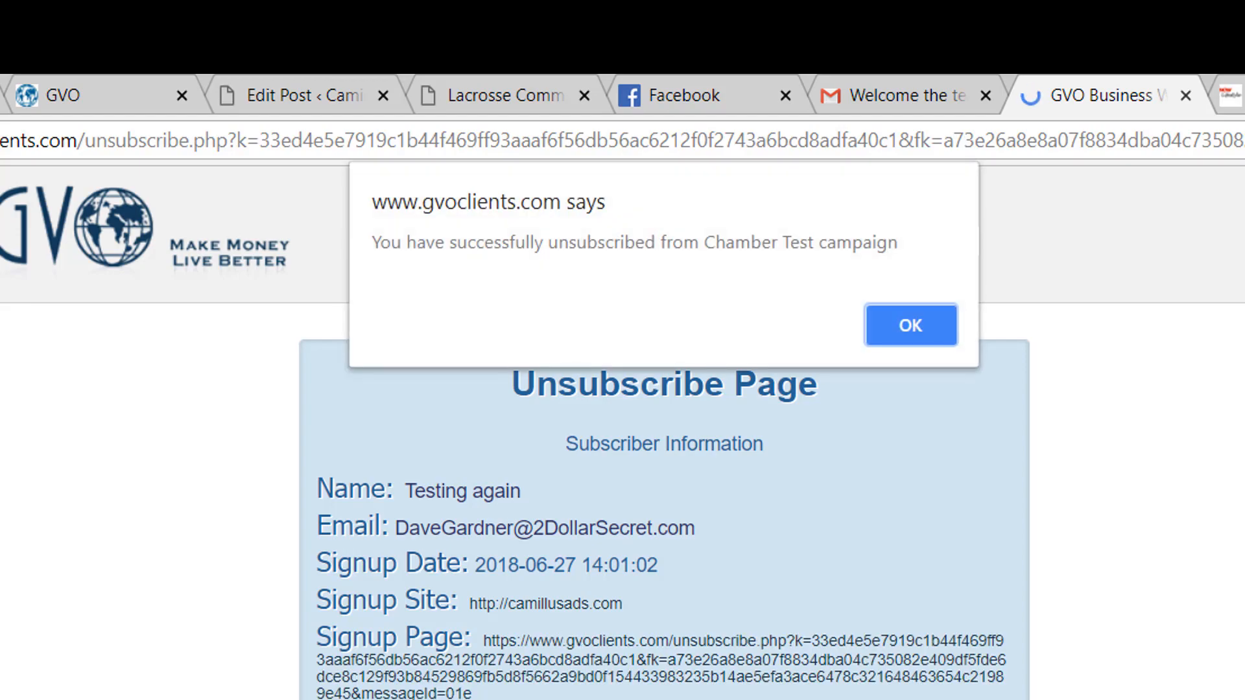
# Step: Highlight the confirmation that the test subscriber unsubscribed from Chamber Test
pyautogui.moveTo(391, 243); pyautogui.dragTo(894, 251)
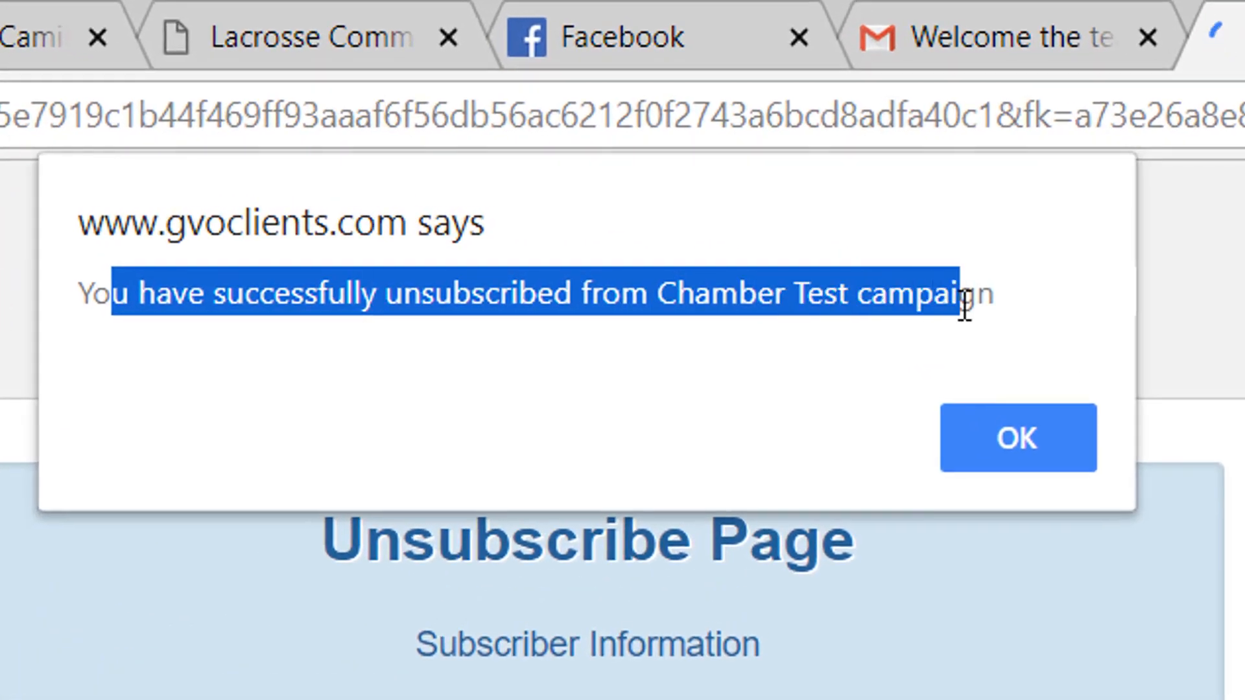
pyautogui.moveTo(992, 310); pyautogui.dragTo(1006, 311)
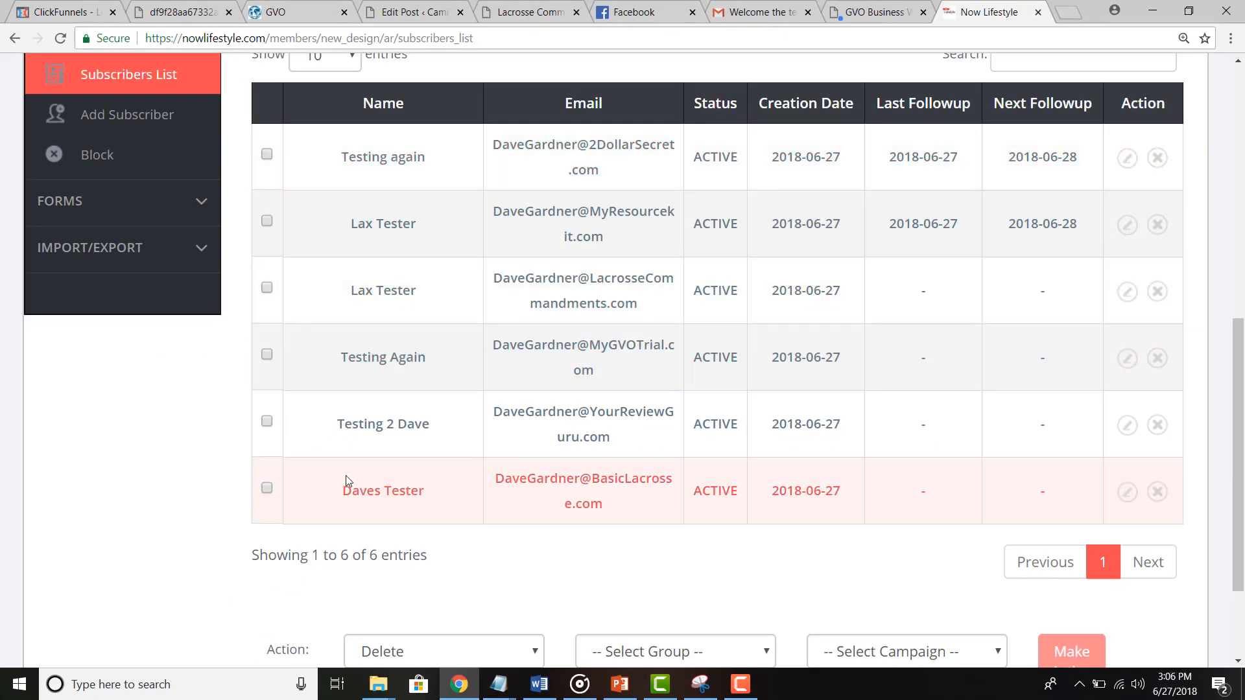
pyautogui.scroll(1, 299, 562)
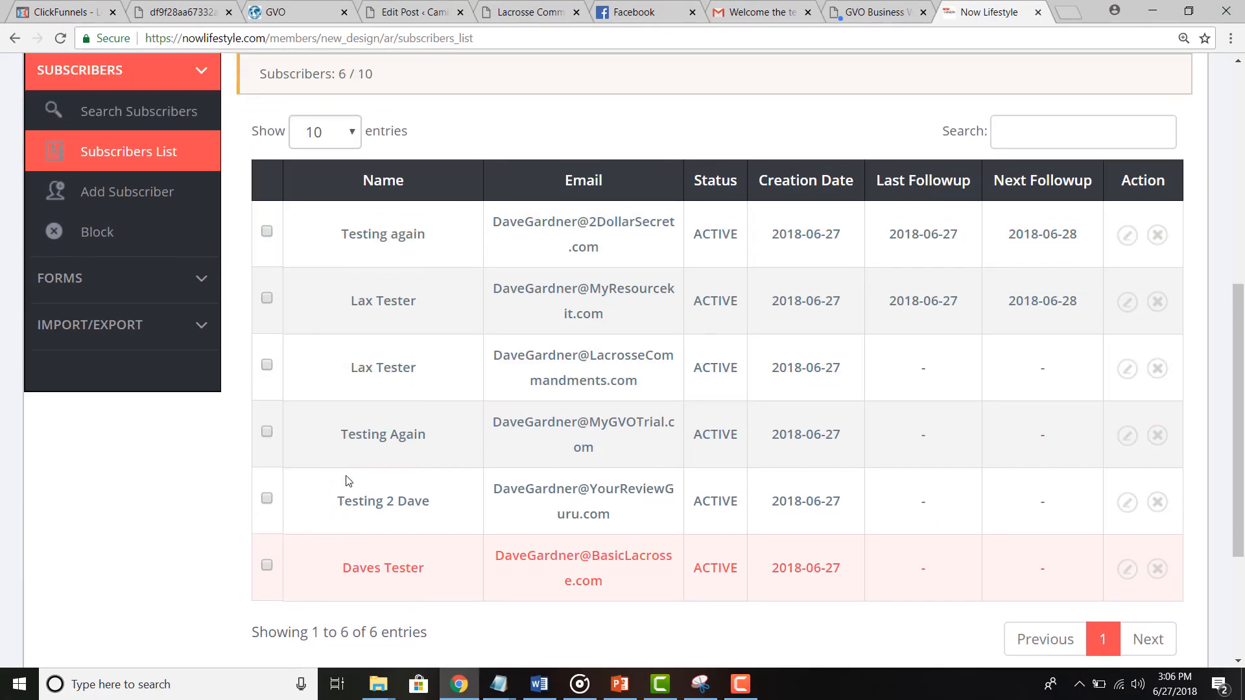
# Step: Reload the Subscribers List until the test subscriber shows UNSUBSCRIBED, then highlight the 6 / 10 count
pyautogui.click(60, 38)
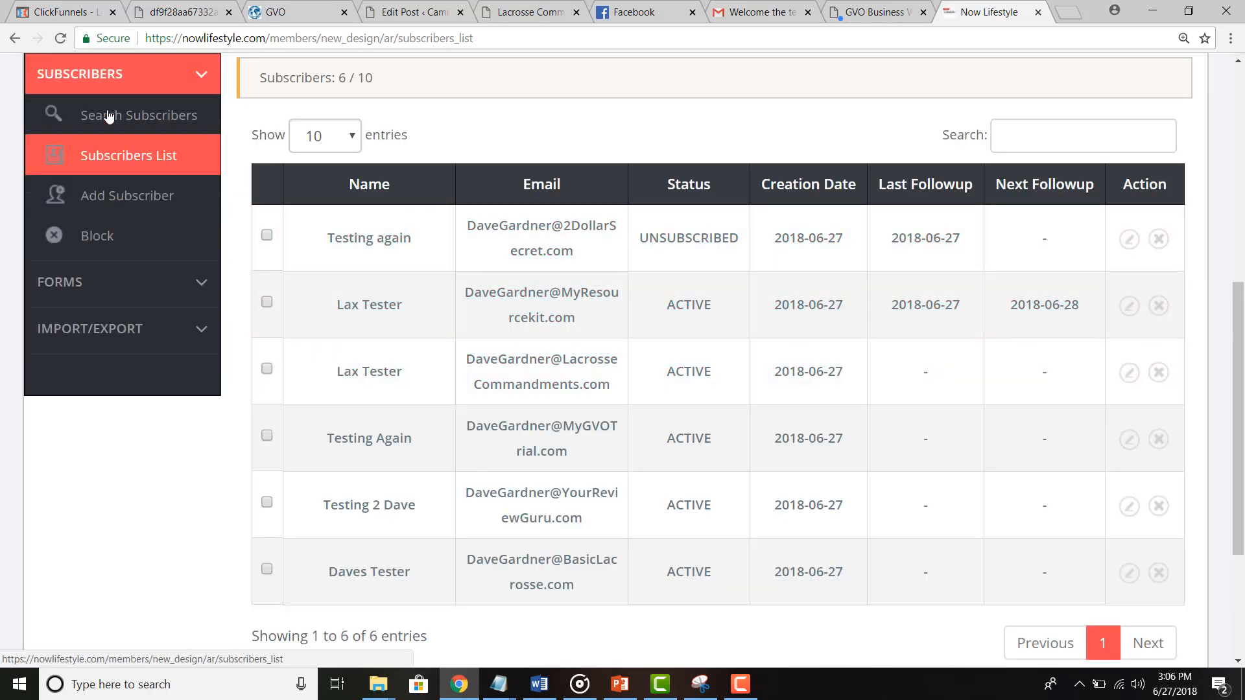
pyautogui.click(61, 41)
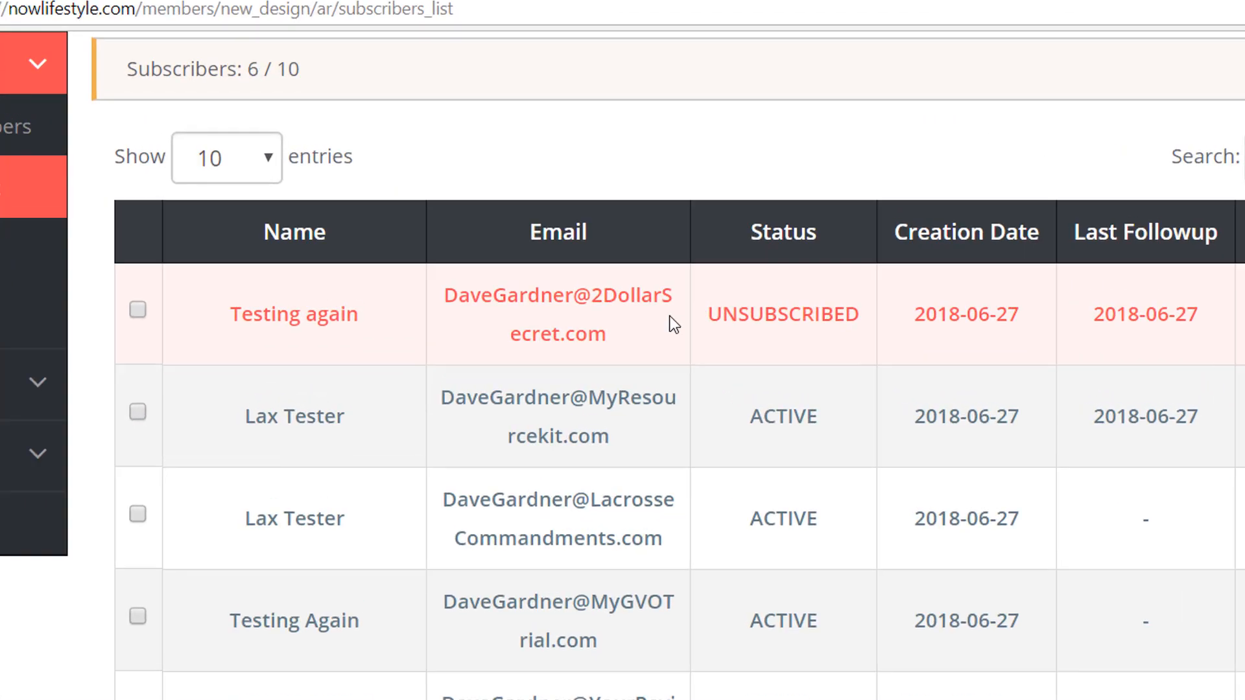
pyautogui.scroll(2, 298, 380)
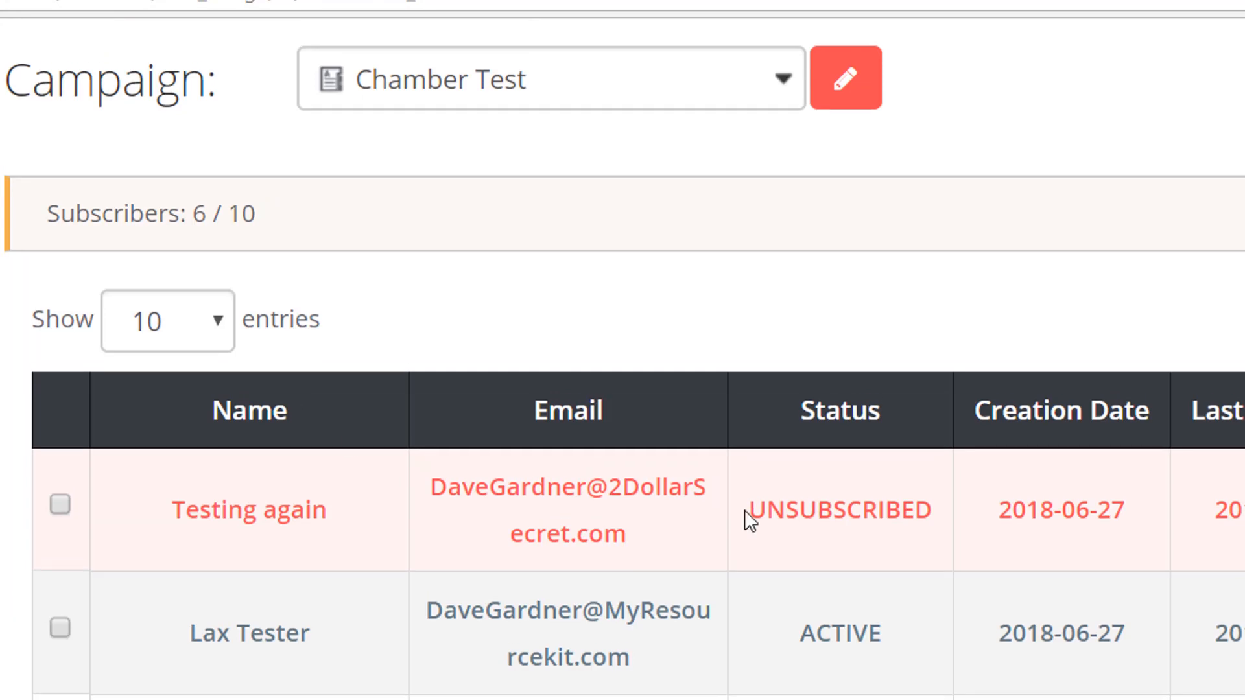
pyautogui.moveTo(744, 510); pyautogui.dragTo(980, 548)
pyautogui.scroll(-2, 856, 631)
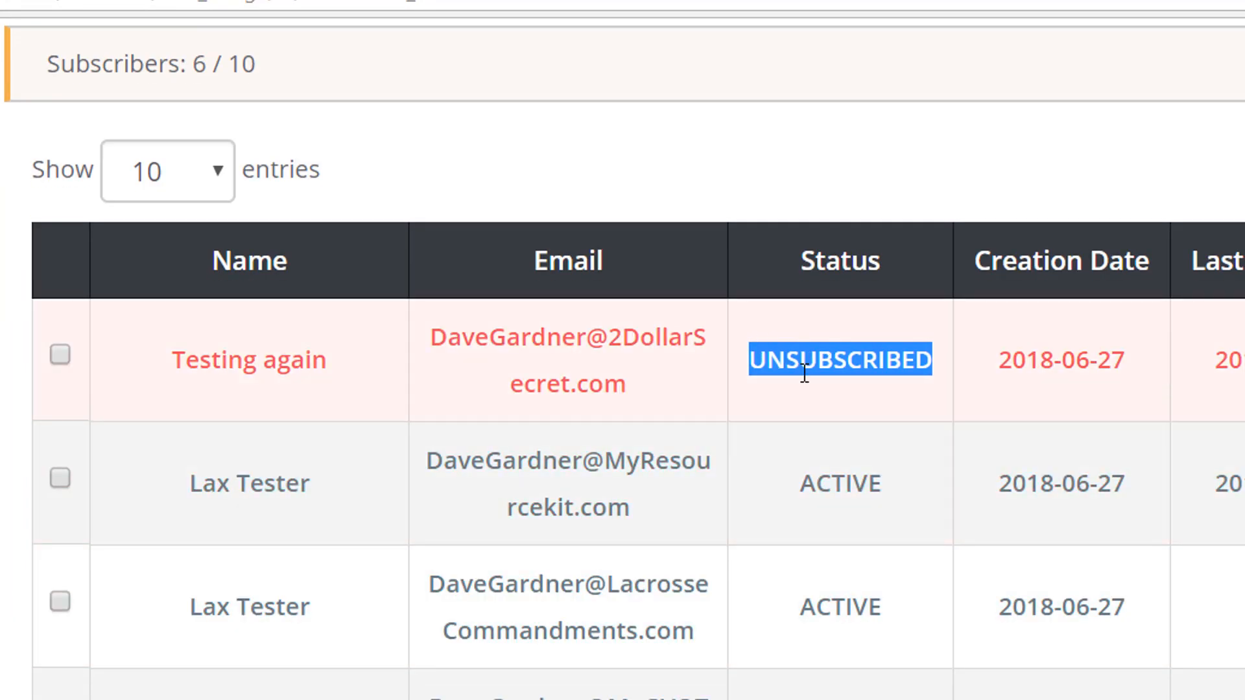
pyautogui.scroll(4, 804, 373)
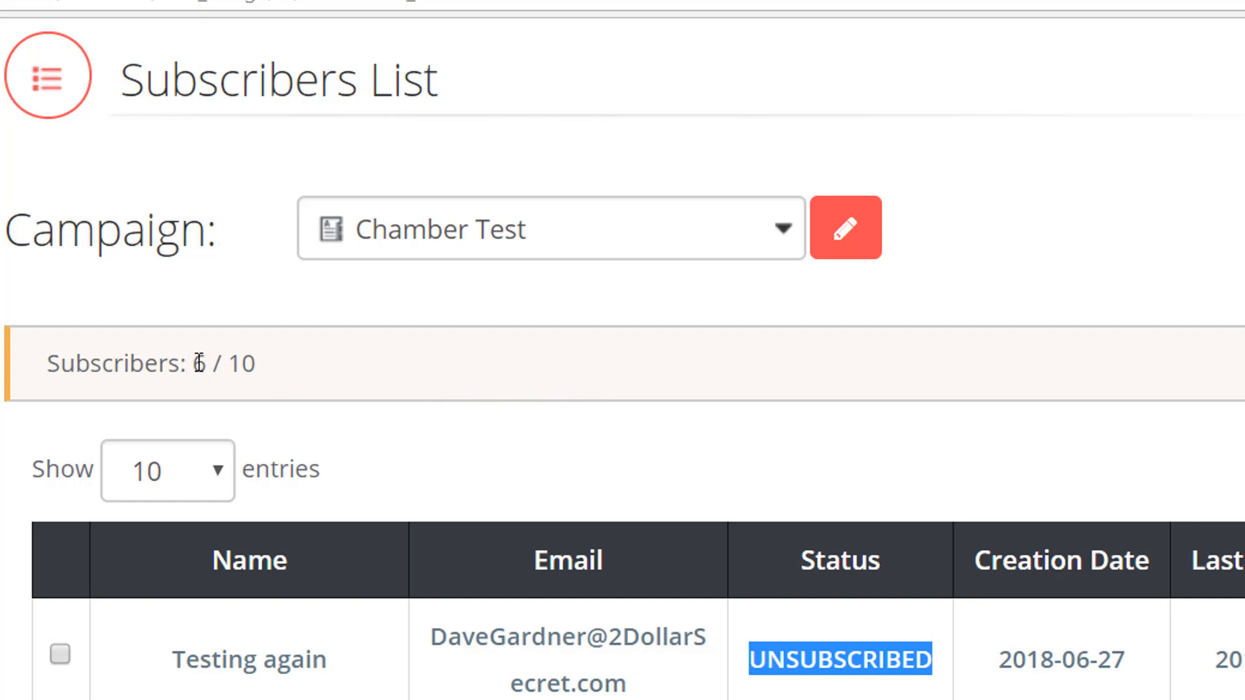
pyautogui.moveTo(193, 361); pyautogui.dragTo(253, 363)
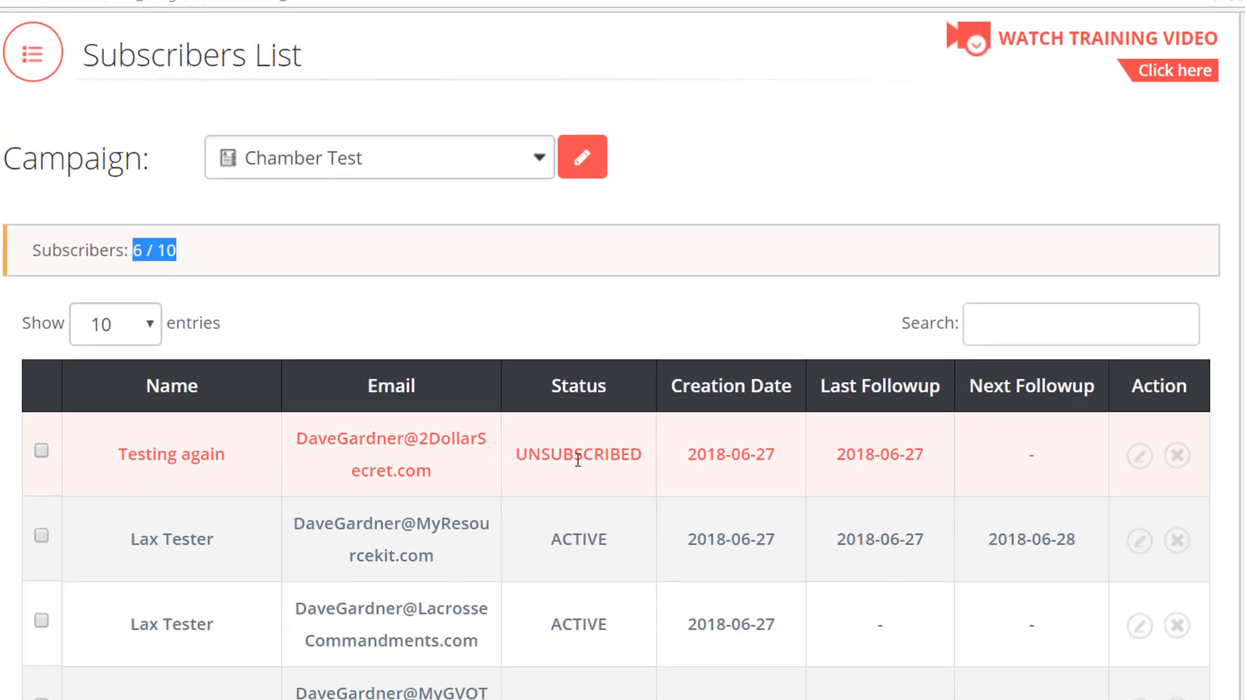
# Step: Delete the unsubscribed test subscriber, leaving Chamber Test at 5 / 10 subscribers
pyautogui.click(1172, 453)
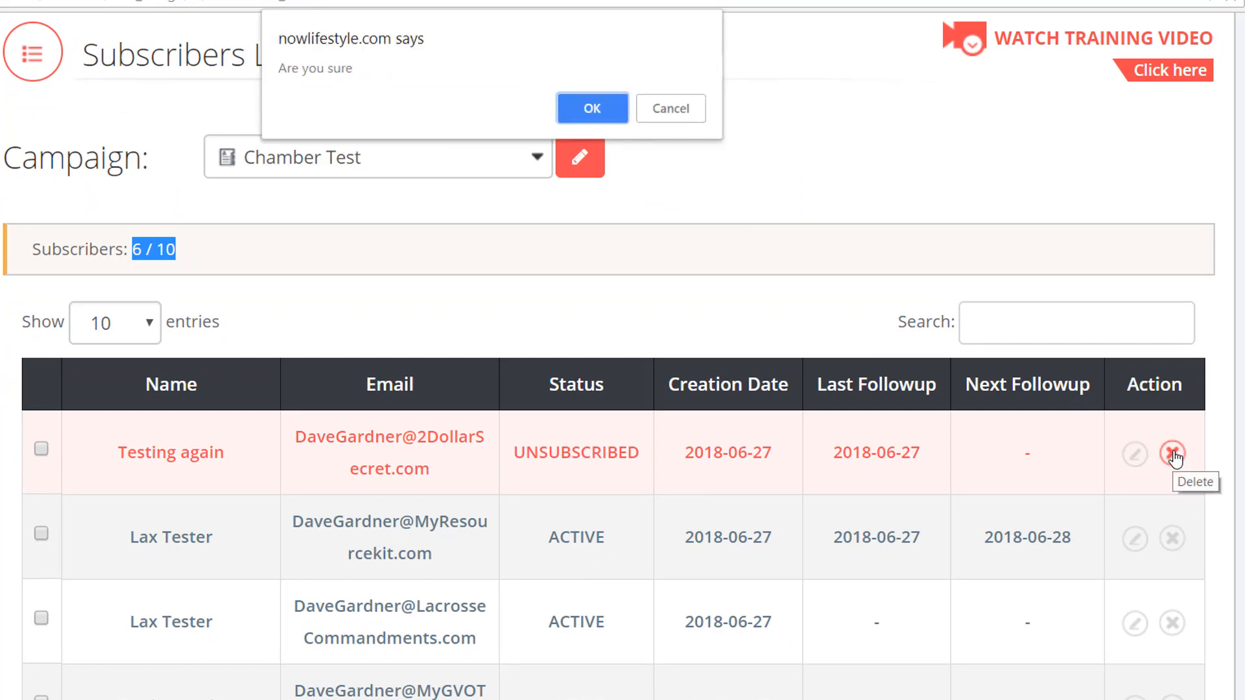
pyautogui.click(566, 108)
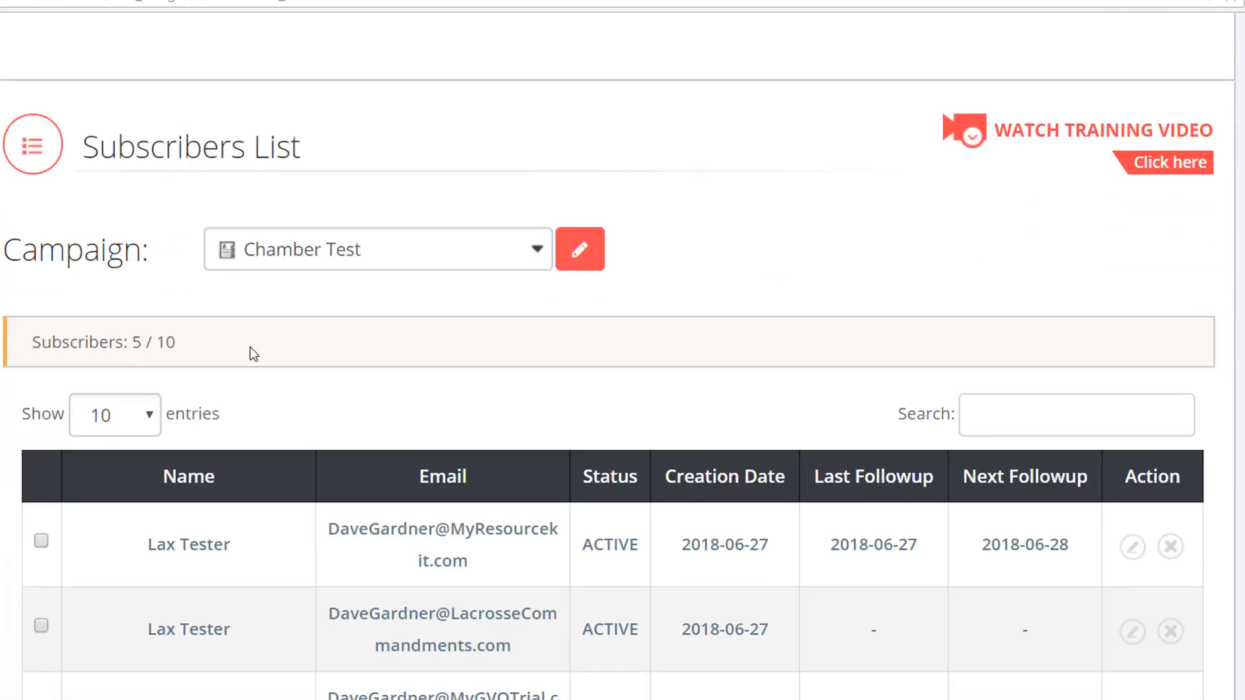
pyautogui.scroll(-5, 253, 353)
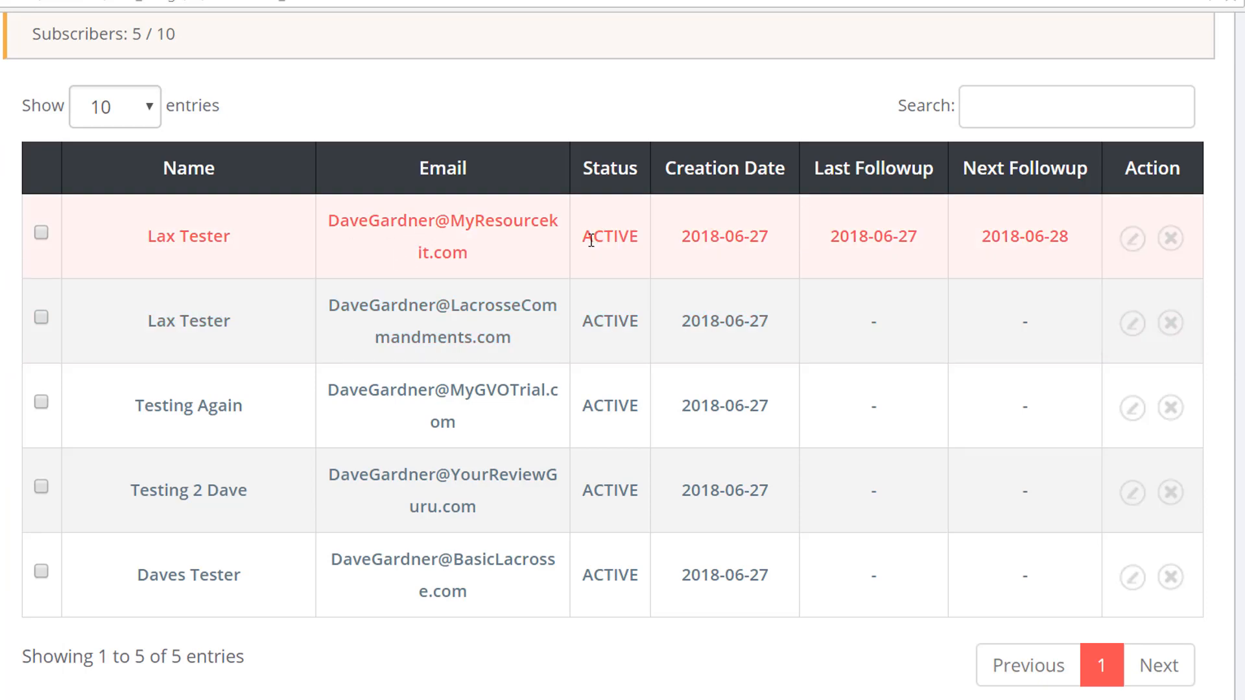
pyautogui.scroll(5, 600, 570)
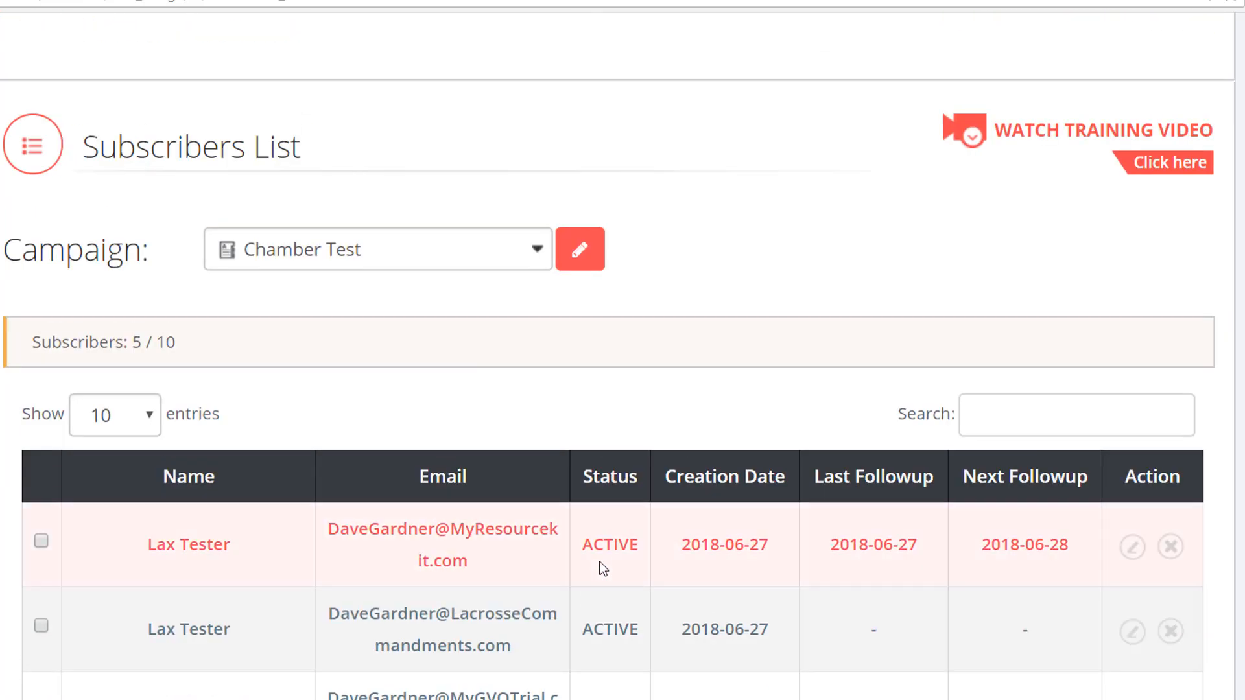